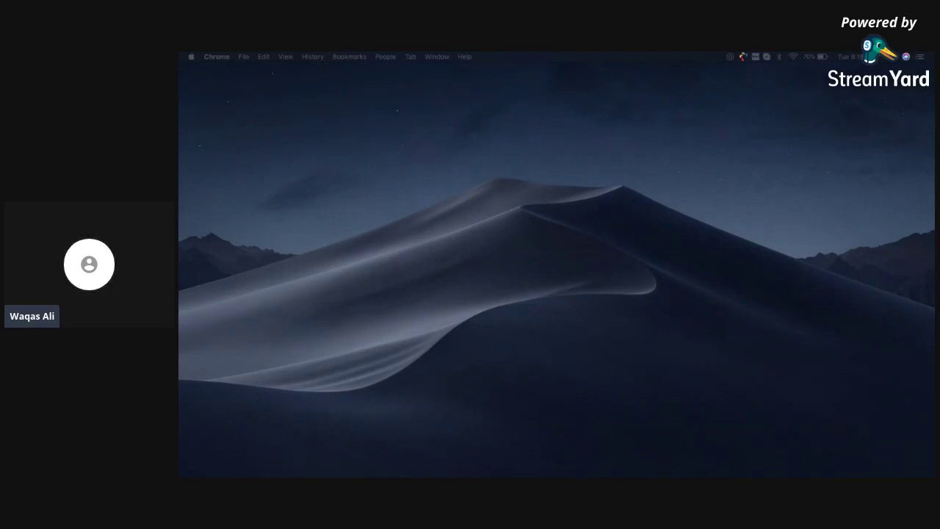
{"action": "left_click", "coordinate": [530, 189]}
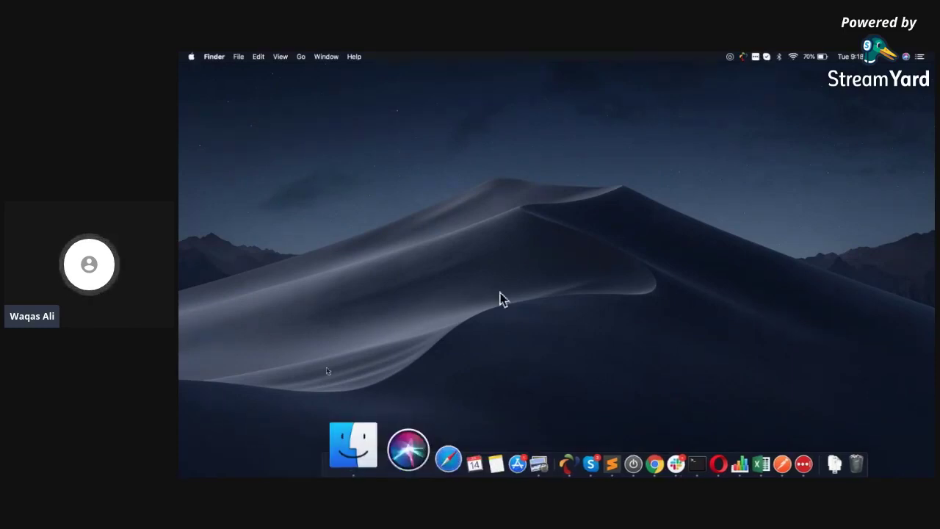
{"action": "mouse_move", "coordinate": [934, 56]}
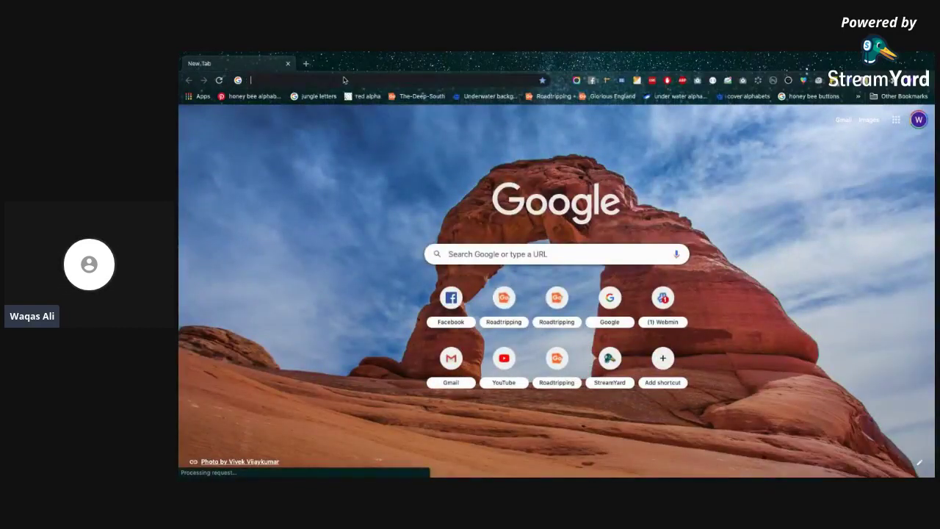
Open the local WordPress site at localhost/ecommerce in the browser
{"action": "left_click", "coordinate": [343, 79]}
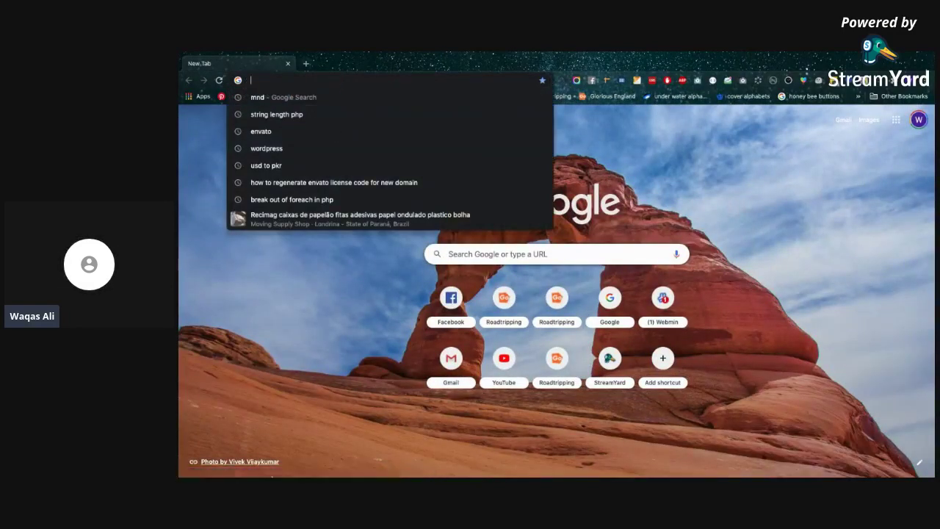
{"action": "left_click", "coordinate": [211, 424]}
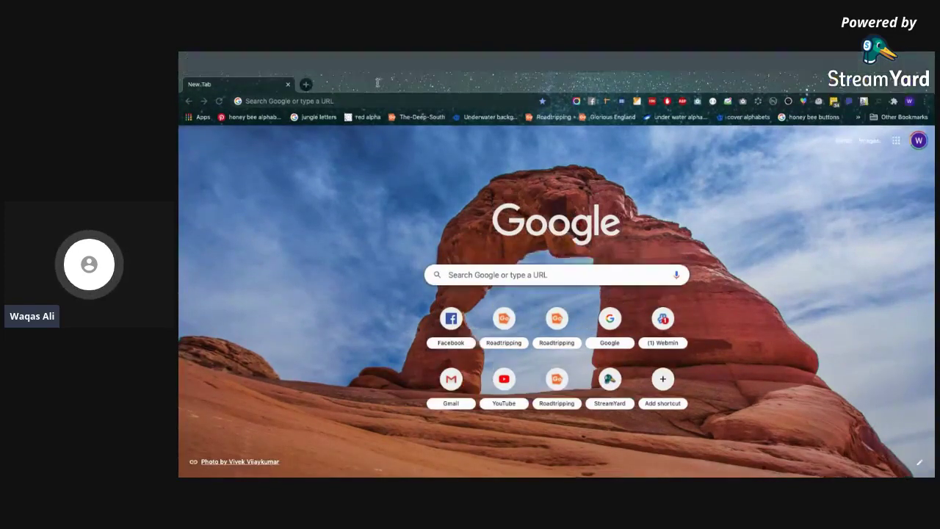
{"action": "left_click", "coordinate": [376, 81]}
{"action": "type", "text": ";"}
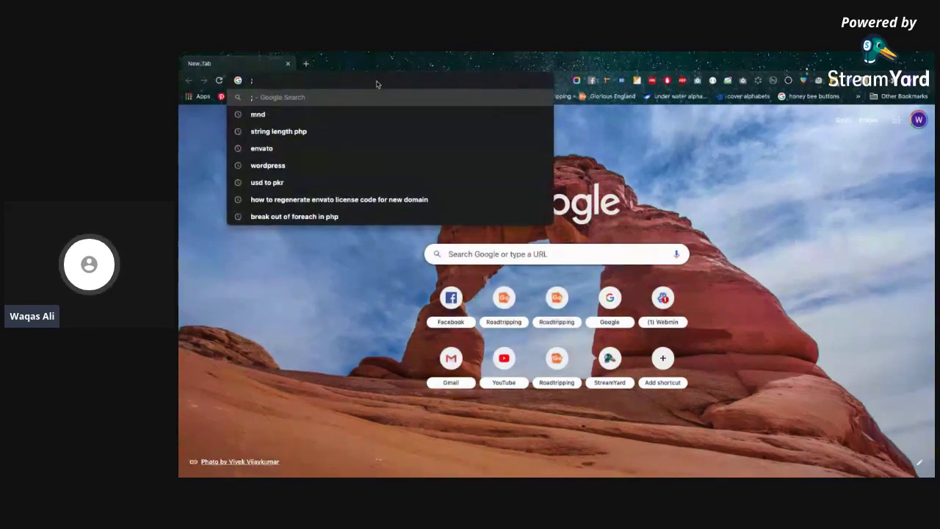
{"action": "key", "text": "BackSpace"}
{"action": "type", "text": "lo"}
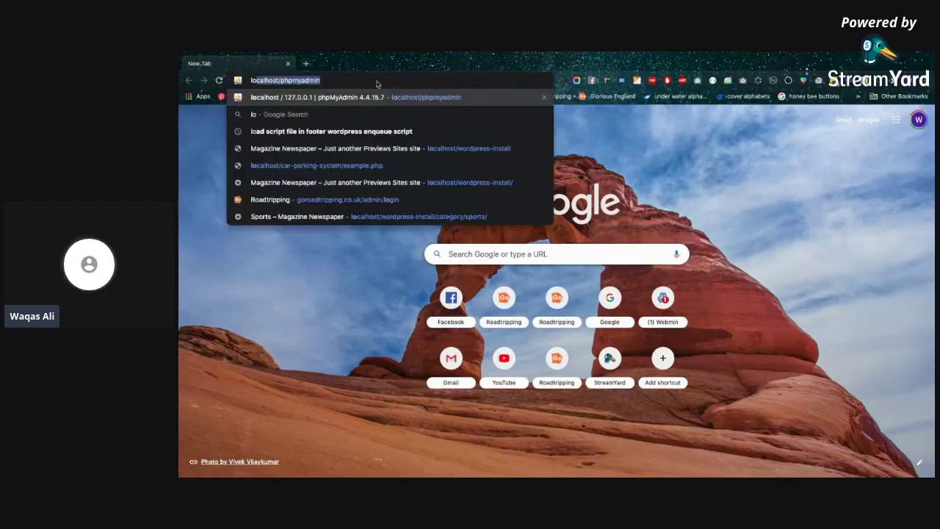
{"action": "type", "text": "calhost/phpm"}
{"action": "key", "text": "BackSpace"}
{"action": "key", "text": "BackSpace"}
{"action": "key", "text": "BackSpace"}
{"action": "key", "text": "BackSpace"}
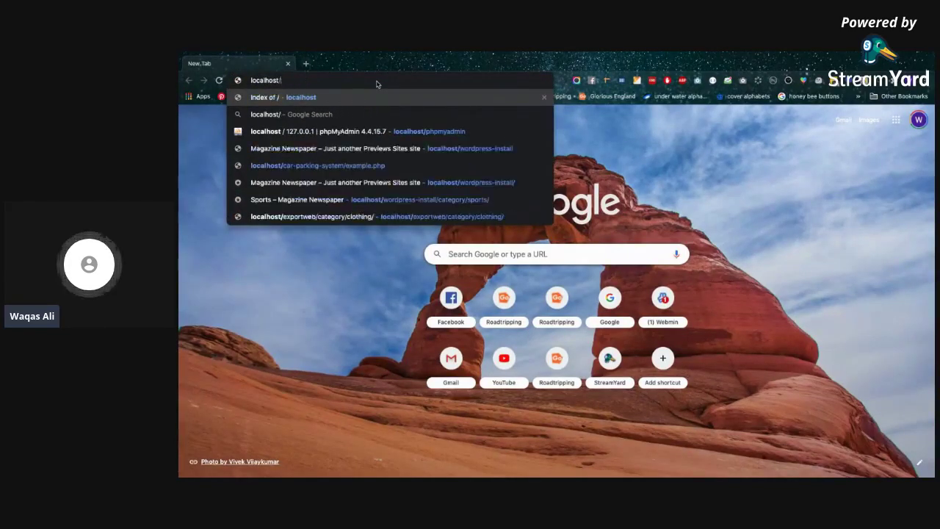
{"action": "type", "text": "ecommerce"}
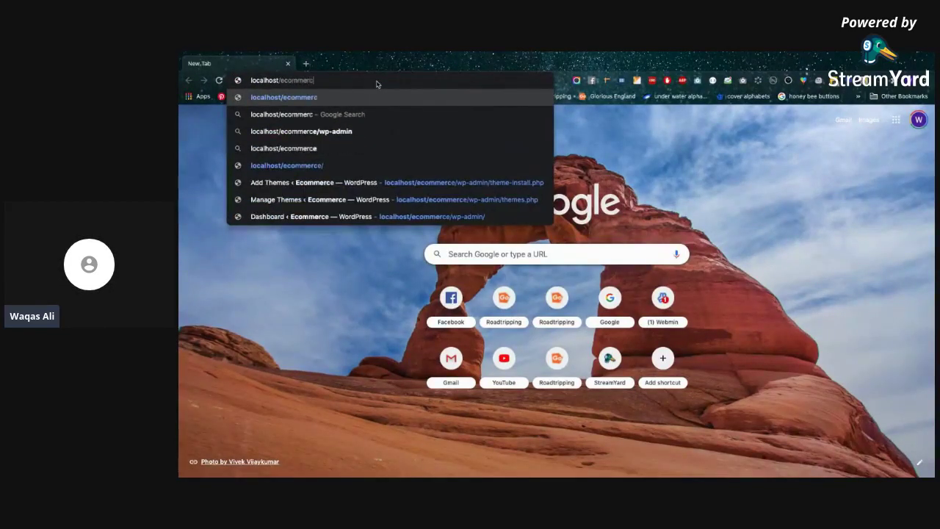
{"action": "key", "text": "Return"}
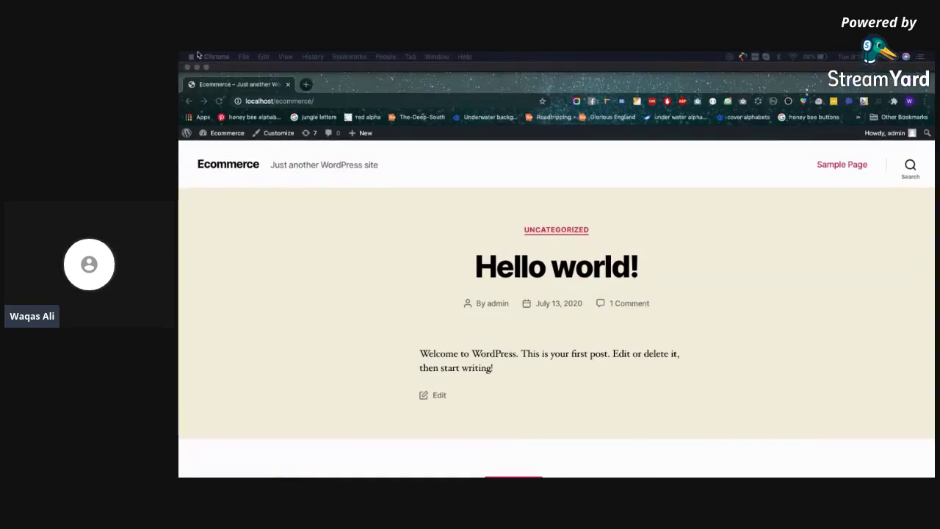
Check the external display's resolution settings in System Preferences and return to the browser
{"action": "left_click", "coordinate": [192, 57]}
{"action": "key", "text": "Escape"}
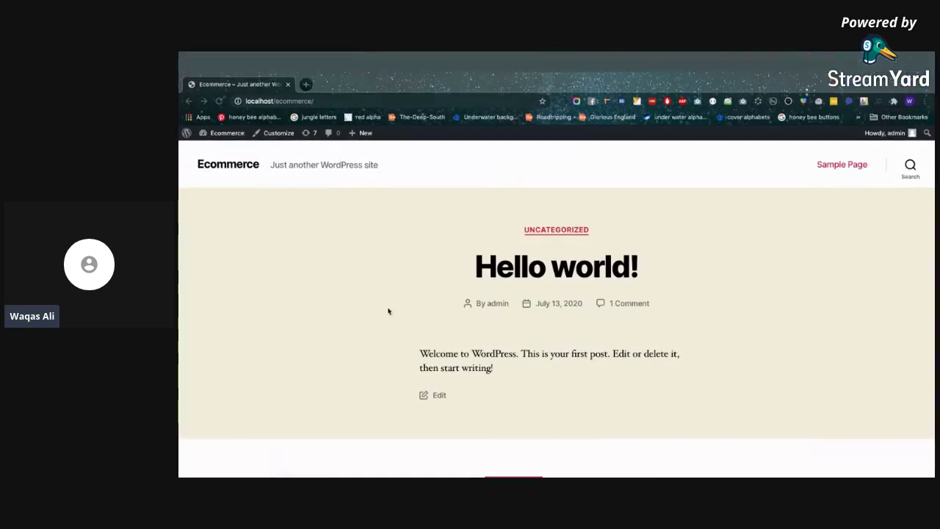
{"action": "mouse_move", "coordinate": [389, 476]}
{"action": "key", "text": "super+Tab"}
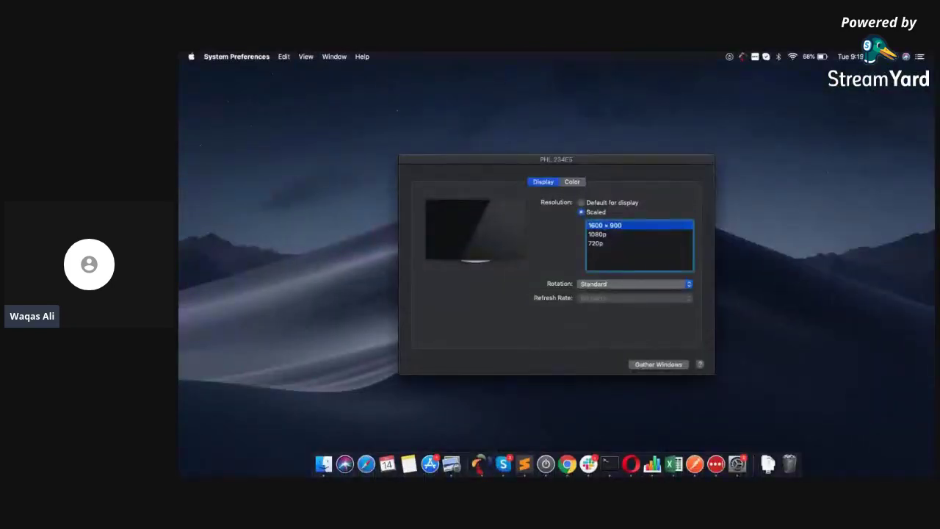
{"action": "key", "text": "super+Tab"}
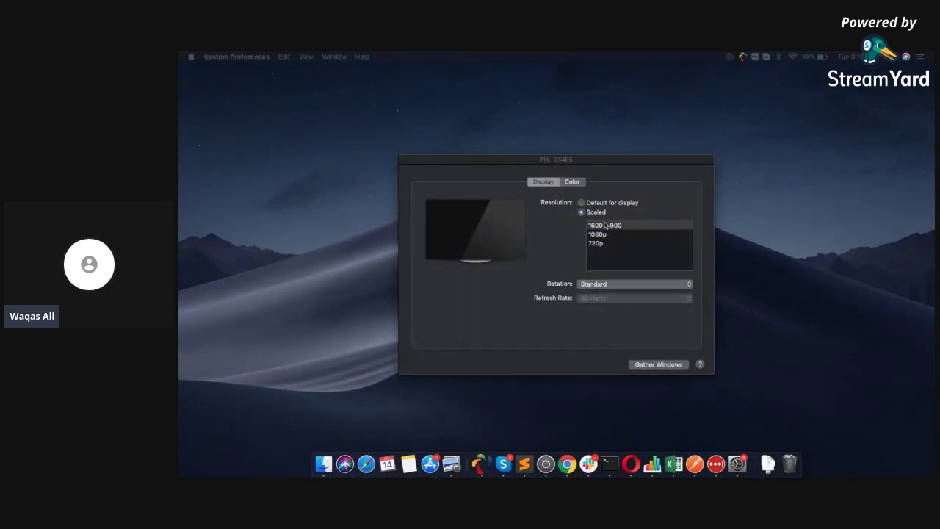
{"action": "left_click", "coordinate": [656, 365]}
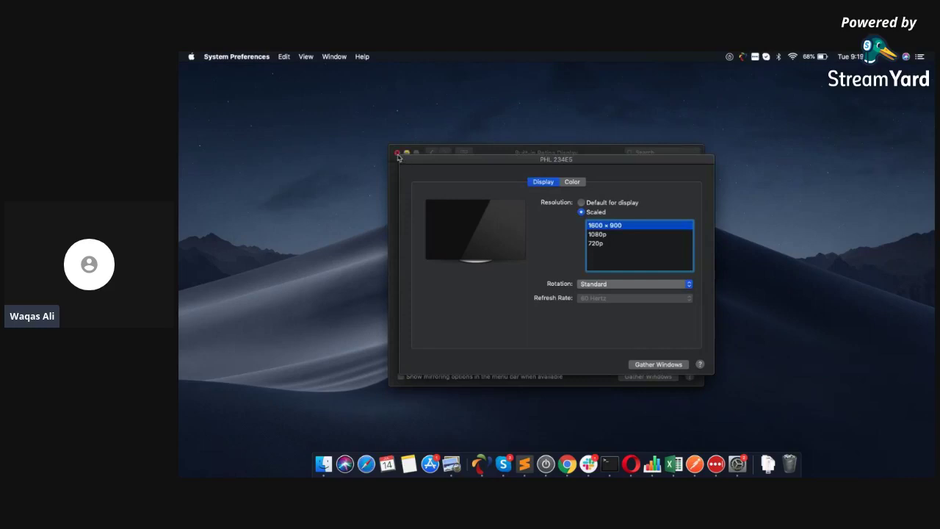
{"action": "key", "text": "ctrl+Right"}
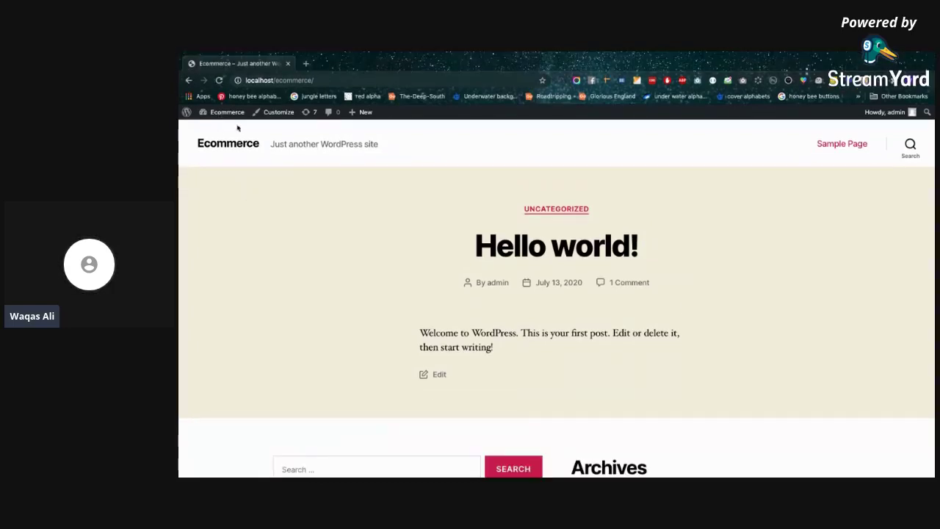
Go to the Ecommerce site's admin dashboard and open its installed themes
{"action": "left_click", "coordinate": [213, 128]}
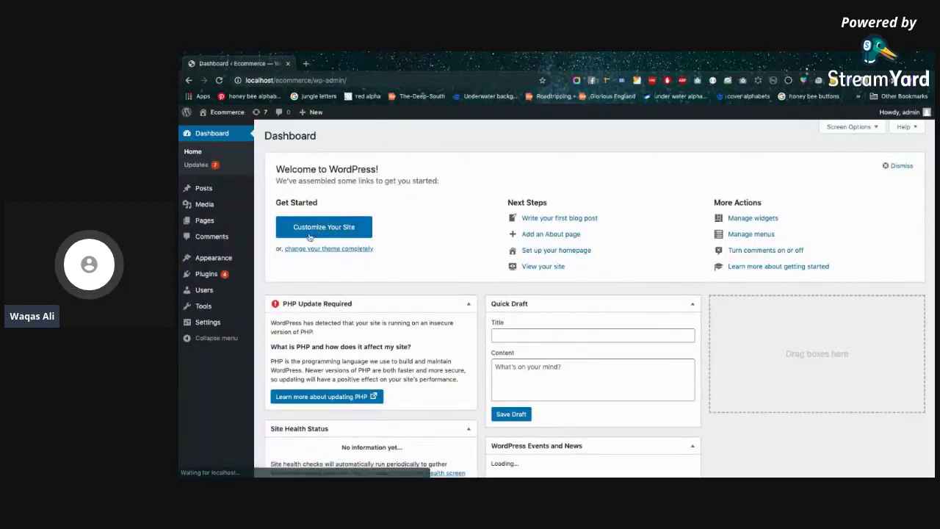
{"action": "mouse_move", "coordinate": [229, 260]}
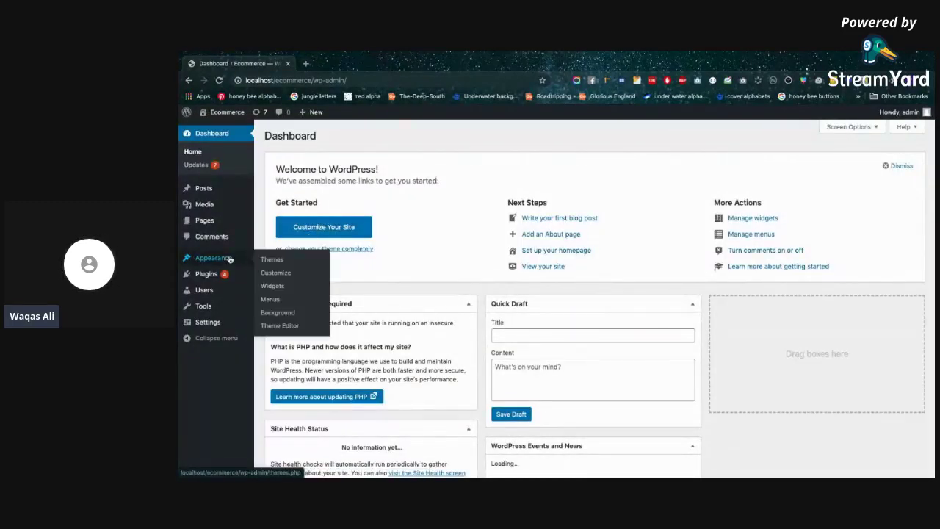
{"action": "left_click", "coordinate": [271, 259]}
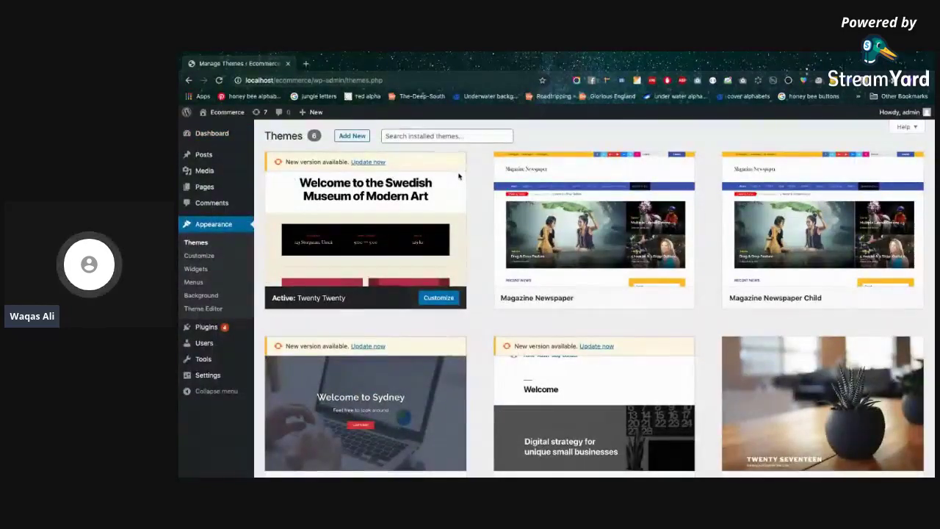
{"action": "mouse_move", "coordinate": [588, 211]}
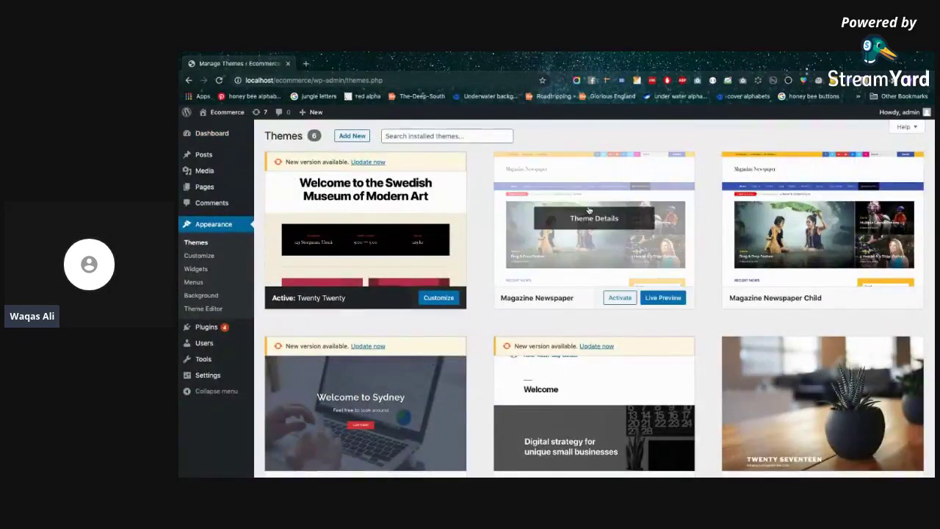
{"action": "scroll", "coordinate": [589, 211], "scroll_direction": "down", "scroll_amount": 3}
{"action": "scroll", "coordinate": [445, 170], "scroll_direction": "up", "scroll_amount": 3}
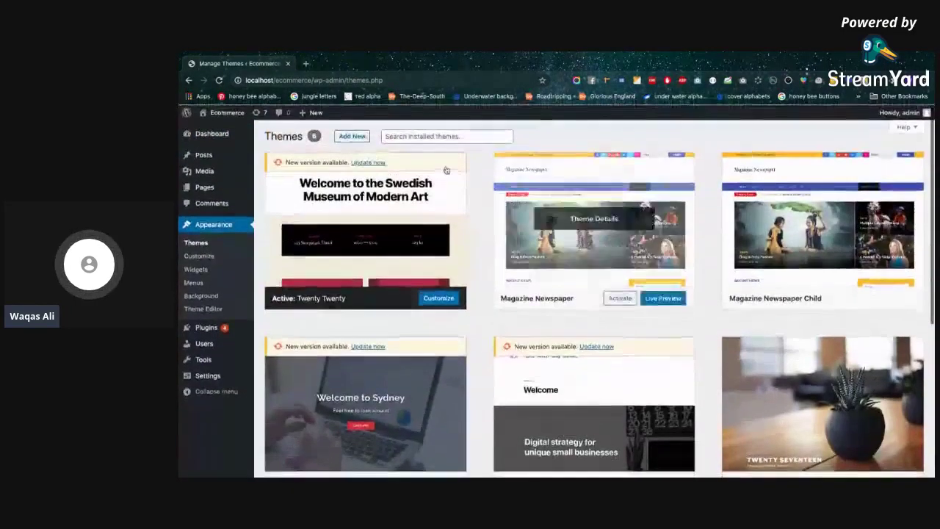
Start adding a new theme and search the theme directory for NewStore
{"action": "left_click", "coordinate": [353, 136]}
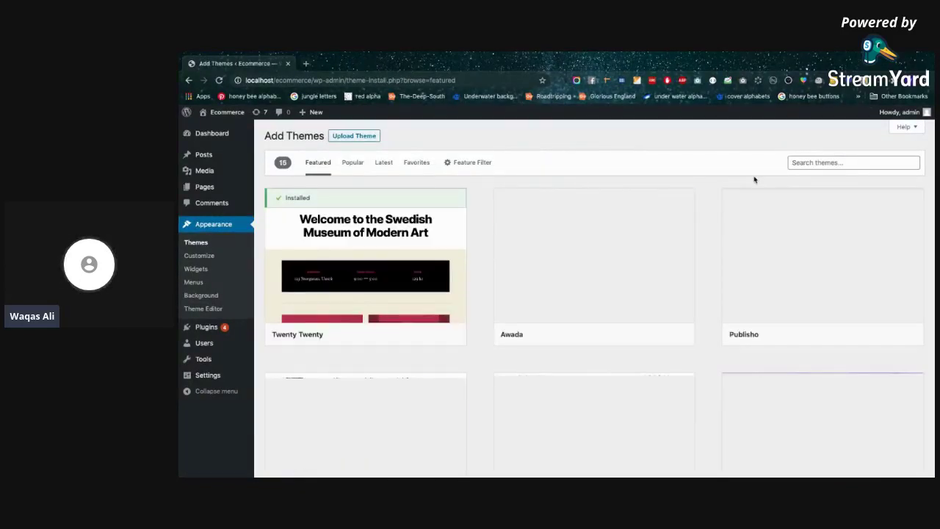
{"action": "left_click", "coordinate": [802, 163]}
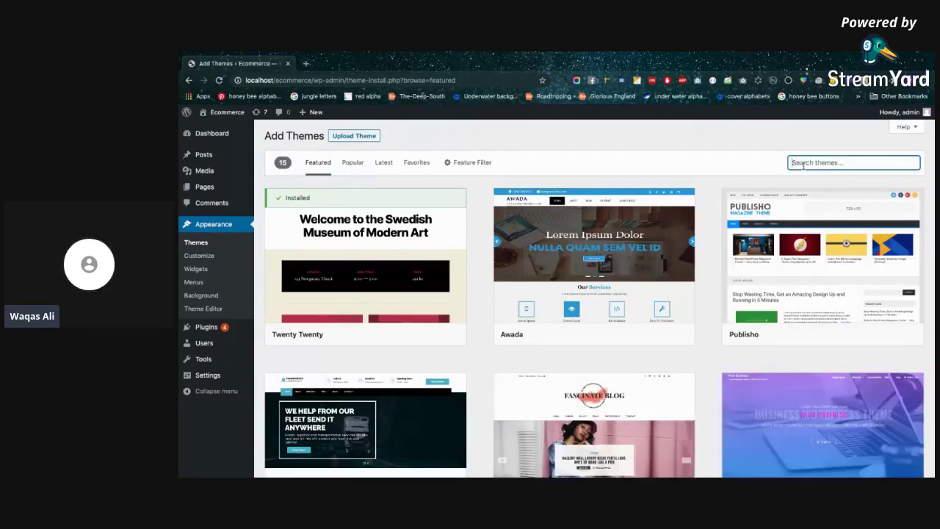
{"action": "type", "text": "NewStor4e"}
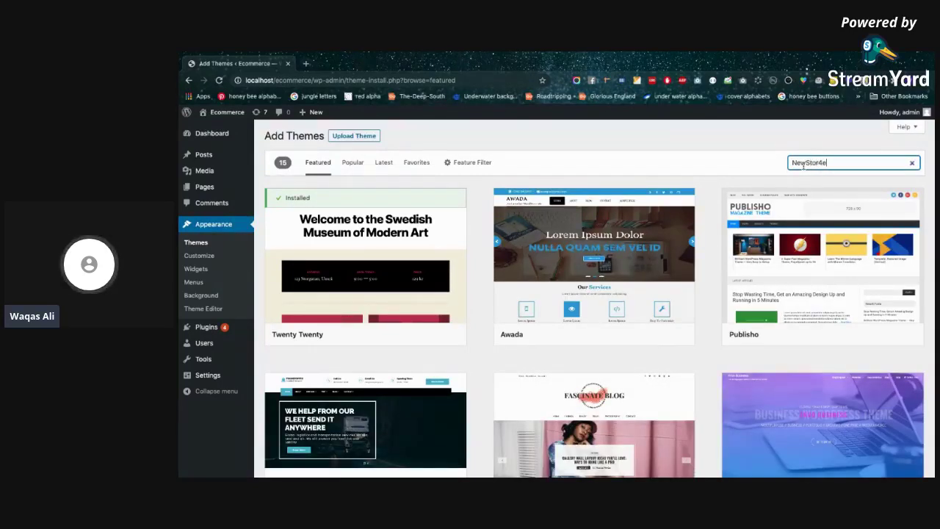
{"action": "key", "text": "BackSpace"}
{"action": "key", "text": "BackSpace"}
{"action": "type", "text": "e"}
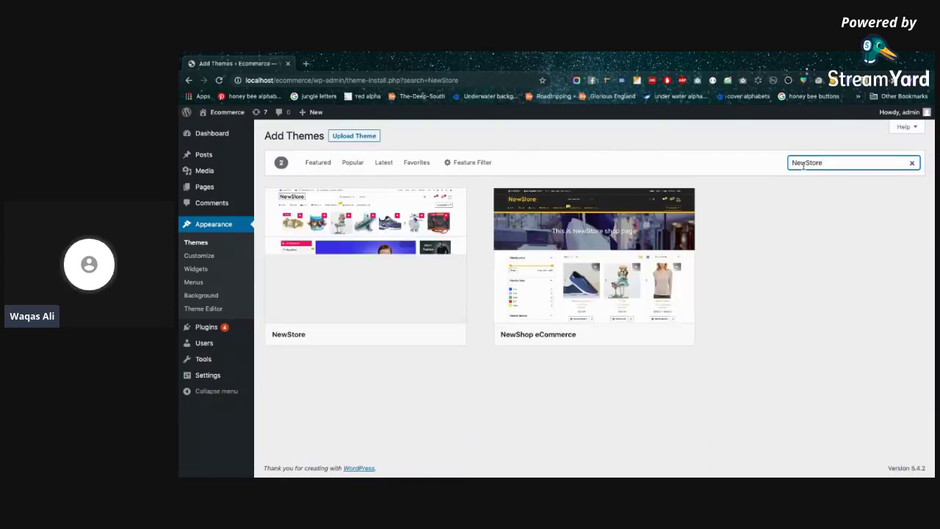
Install and activate the NewStore theme
{"action": "left_click", "coordinate": [400, 334]}
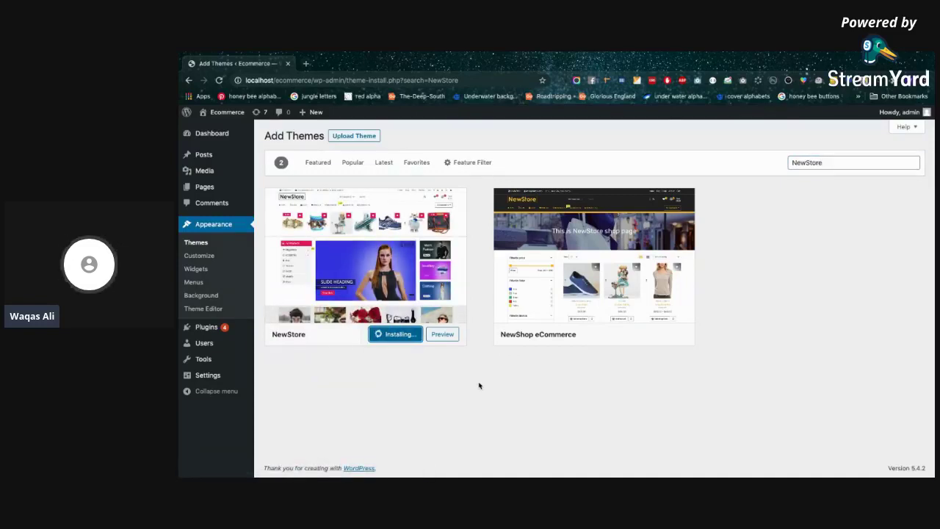
{"action": "mouse_move", "coordinate": [515, 339]}
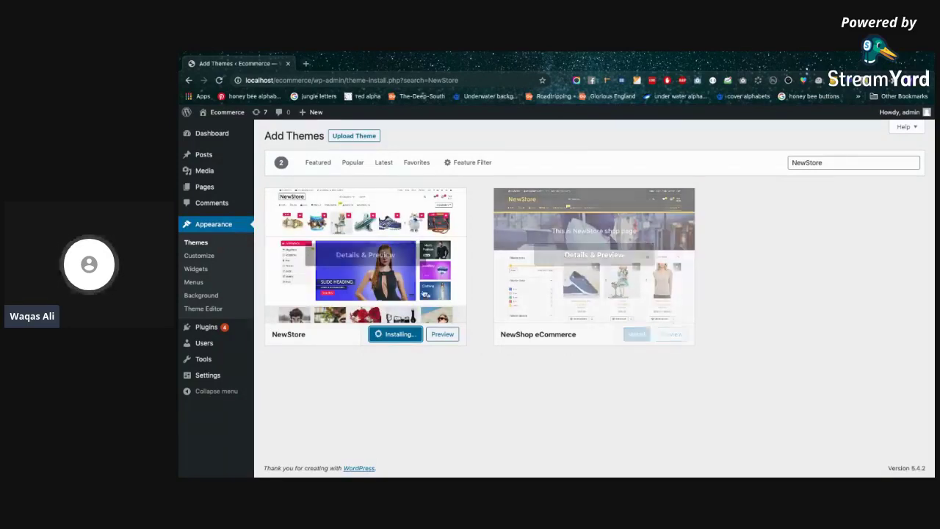
{"action": "mouse_move", "coordinate": [538, 279]}
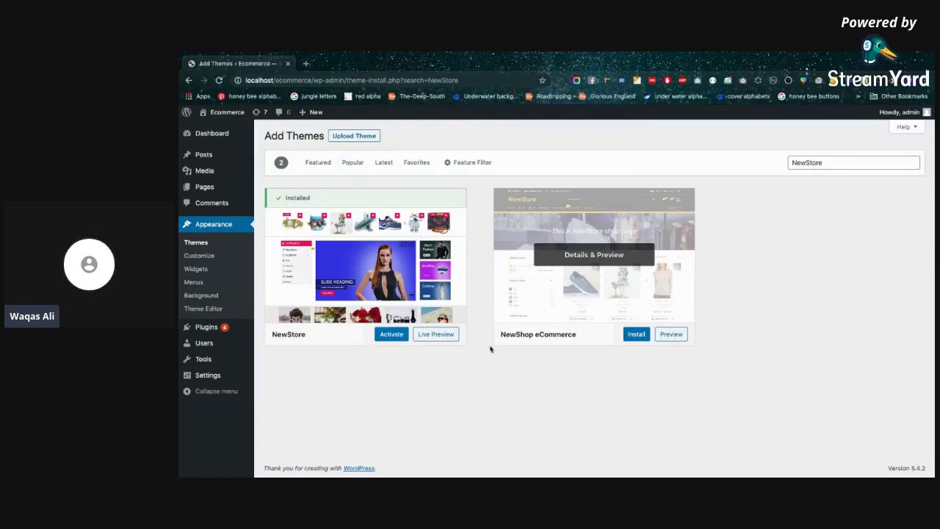
{"action": "left_click", "coordinate": [392, 334]}
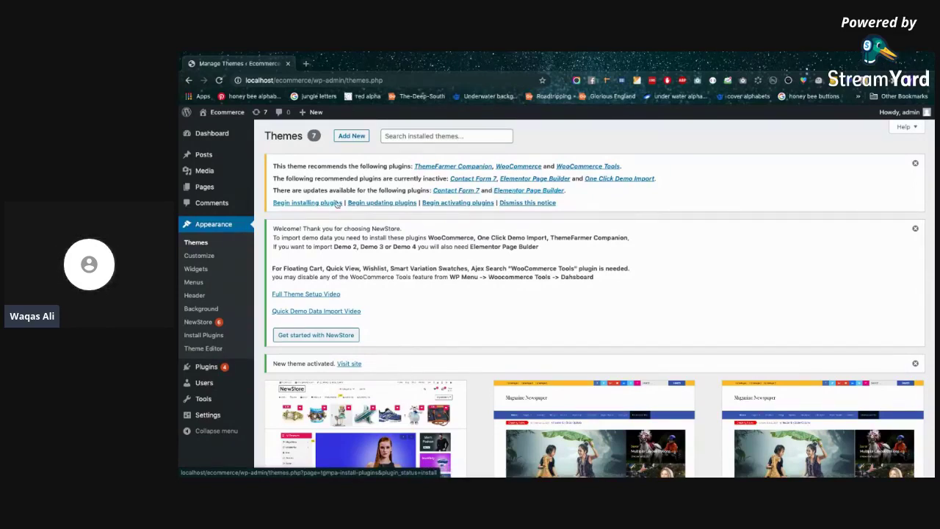
Update the recommended Contact Form 7 and Elementor Page Builder plugins and return to the required plugins list
{"action": "left_click", "coordinate": [372, 204]}
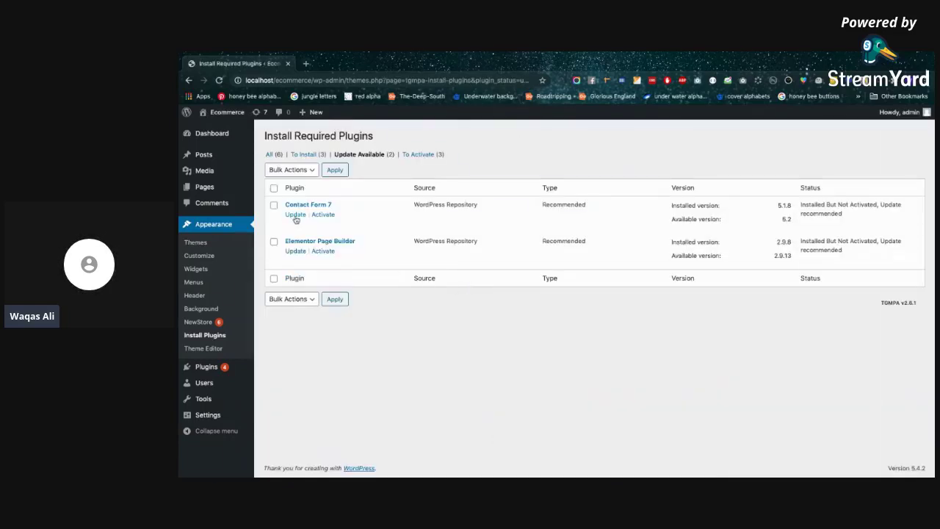
{"action": "left_click", "coordinate": [295, 215]}
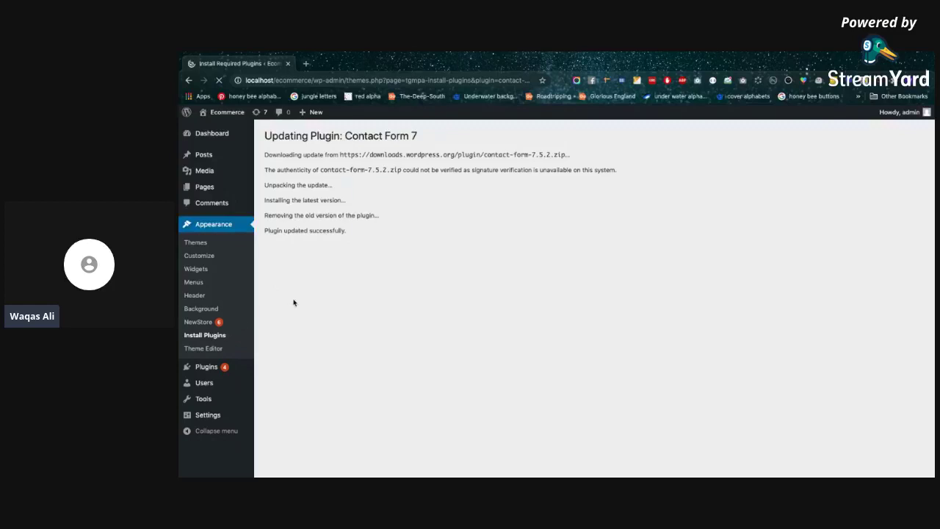
{"action": "left_click", "coordinate": [311, 246]}
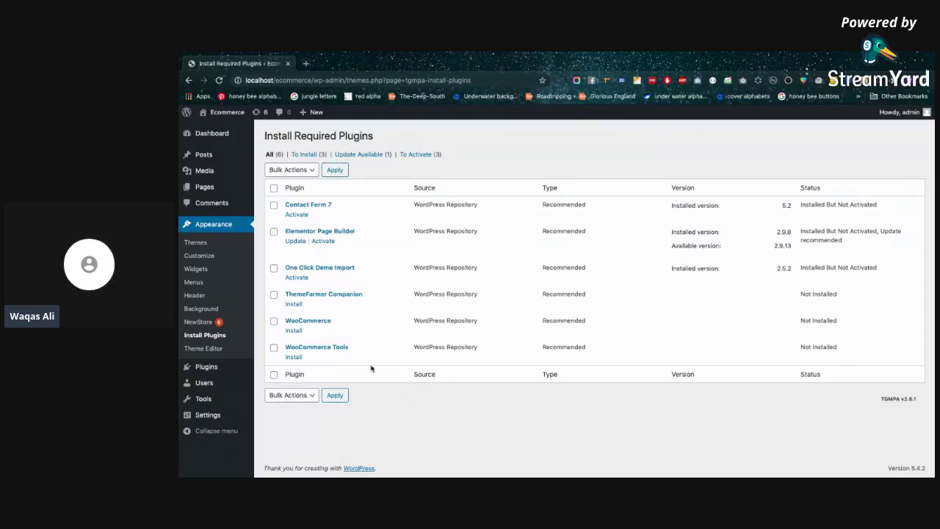
{"action": "left_click", "coordinate": [296, 241]}
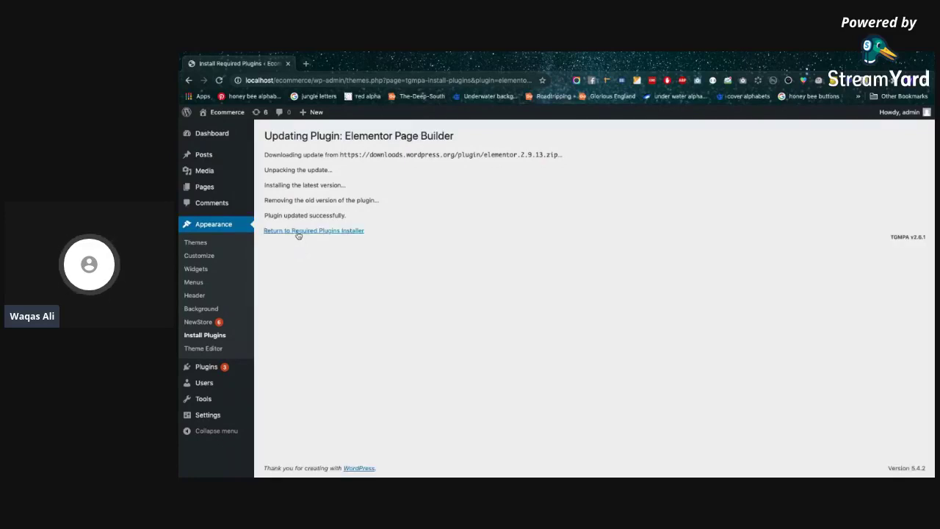
{"action": "left_click", "coordinate": [298, 232]}
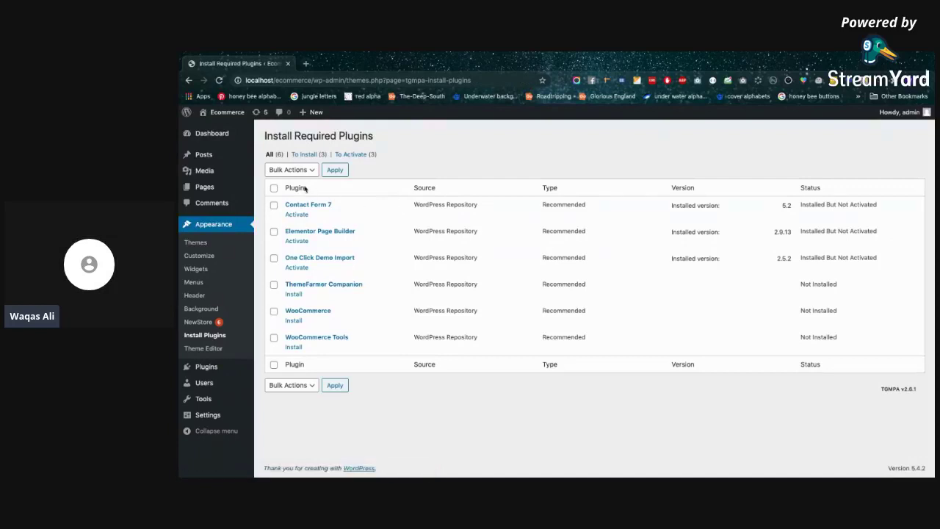
Bulk install only the ThemeFarmer Companion, WooCommerce and WooCommerce Tools plugins from the required plugins list
{"action": "left_click", "coordinate": [273, 189]}
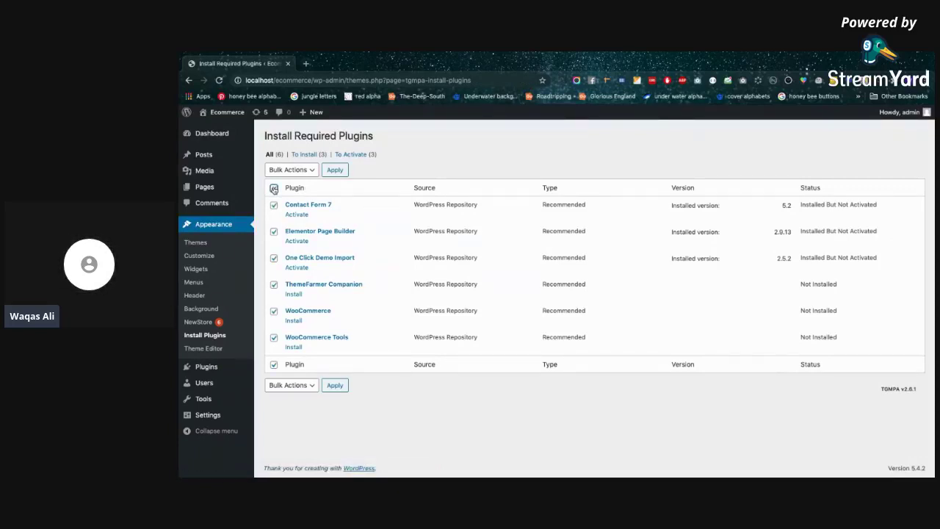
{"action": "left_click", "coordinate": [274, 204]}
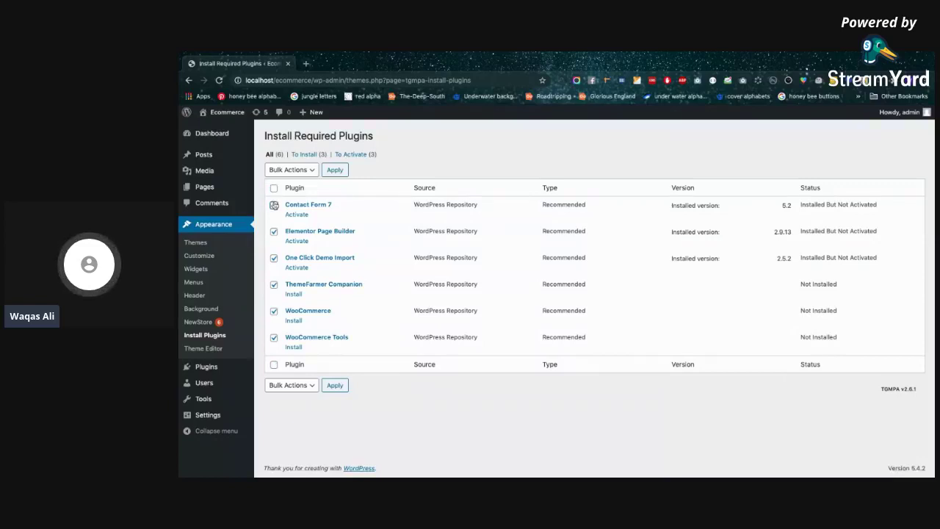
{"action": "left_click", "coordinate": [274, 231]}
{"action": "left_click", "coordinate": [273, 258]}
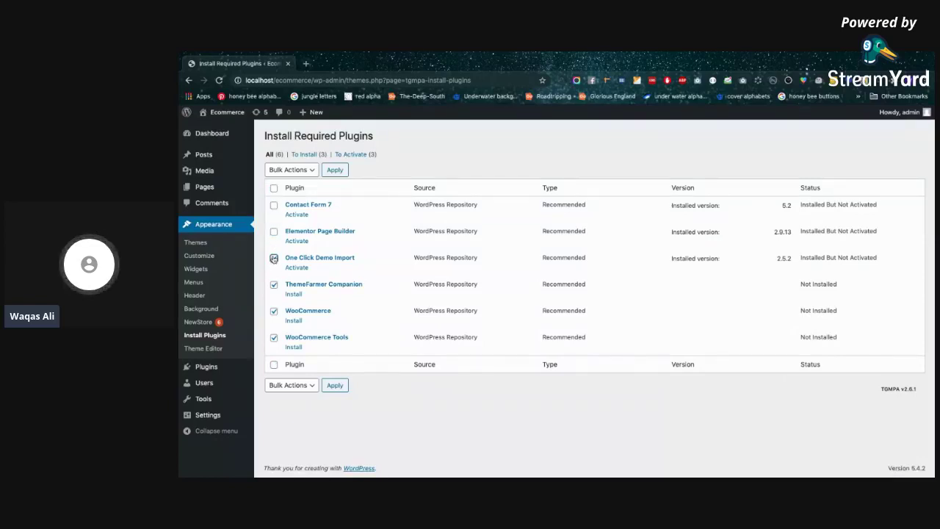
{"action": "left_click", "coordinate": [298, 171]}
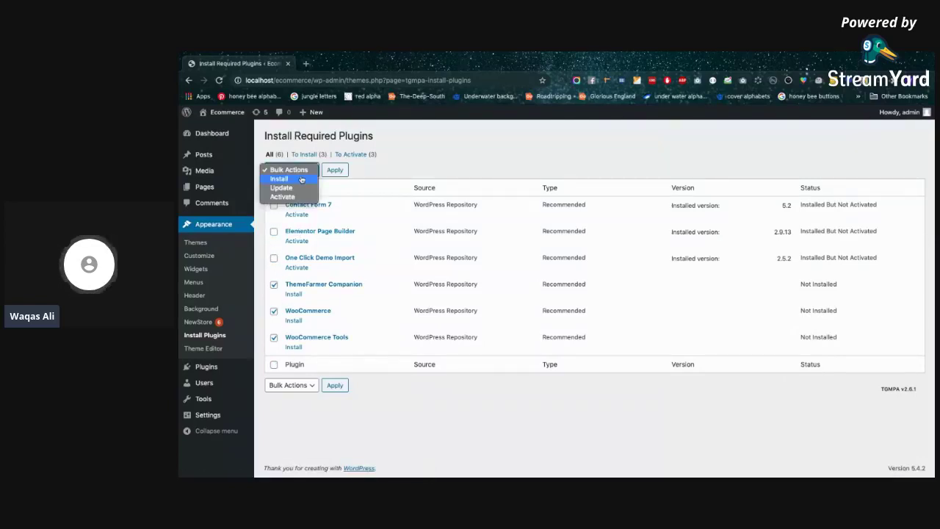
{"action": "left_click", "coordinate": [300, 180]}
{"action": "left_click", "coordinate": [335, 169]}
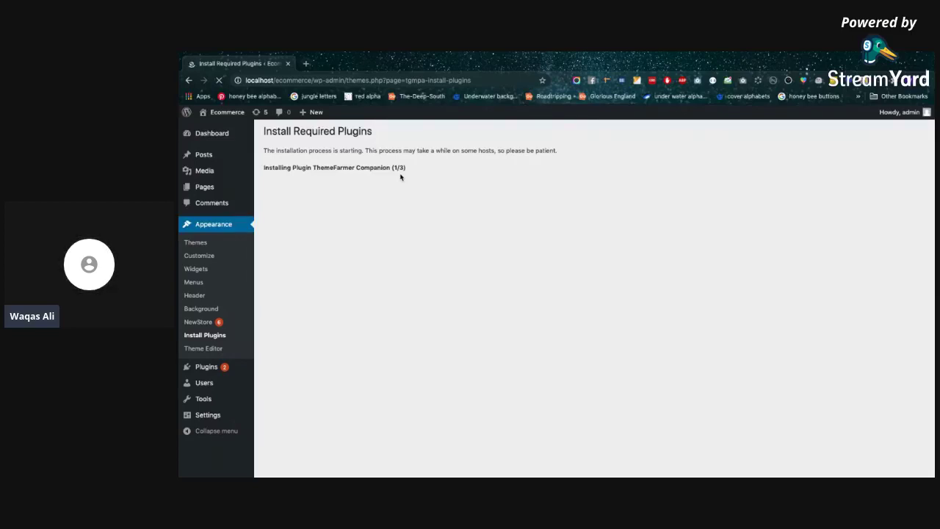
Search the web for "newstore wordpress" in a new tab and open the NewStore theme page on WordPress.org
{"action": "left_click", "coordinate": [305, 63]}
{"action": "left_click", "coordinate": [326, 78]}
{"action": "type", "text": "n"}
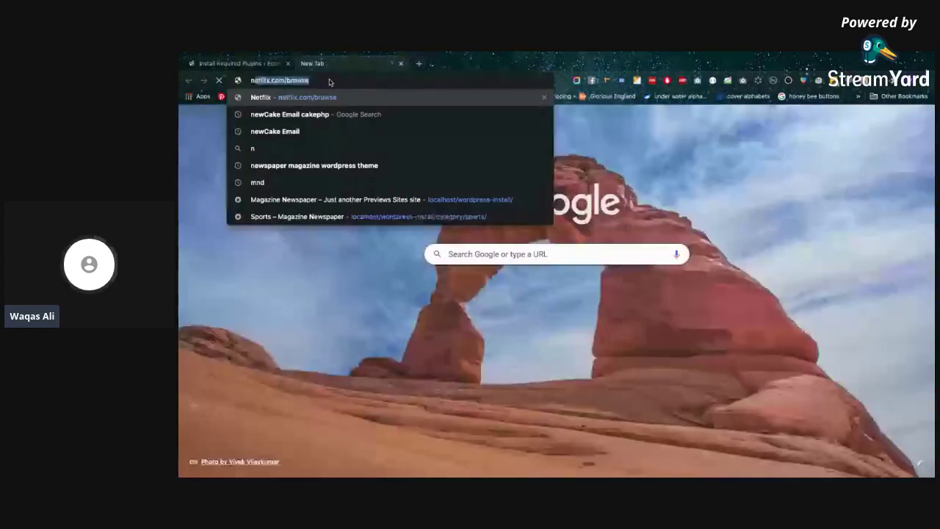
{"action": "type", "text": "e"}
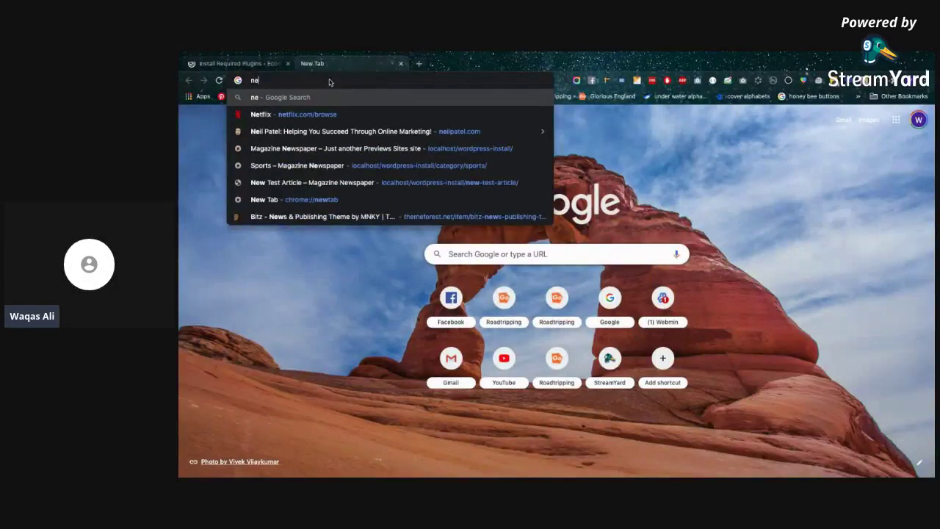
{"action": "type", "text": "ws"}
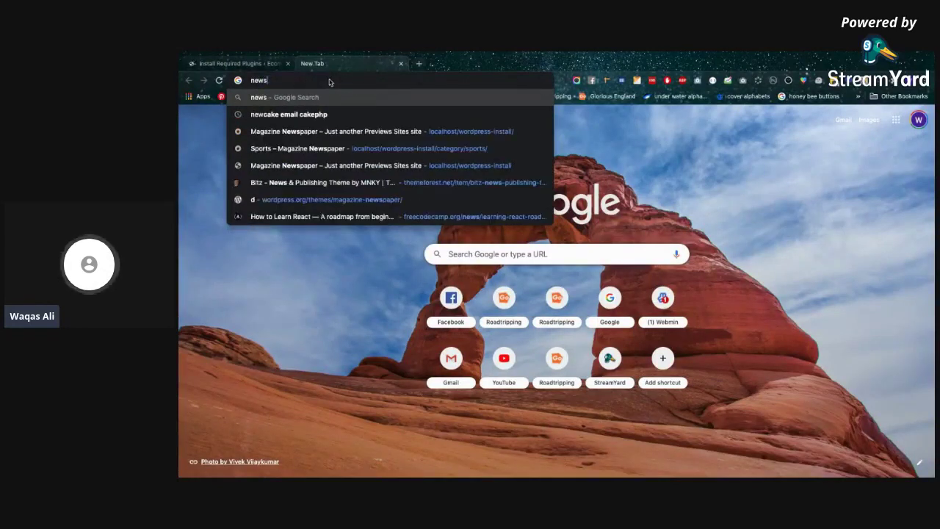
{"action": "type", "text": "tore wordpress"}
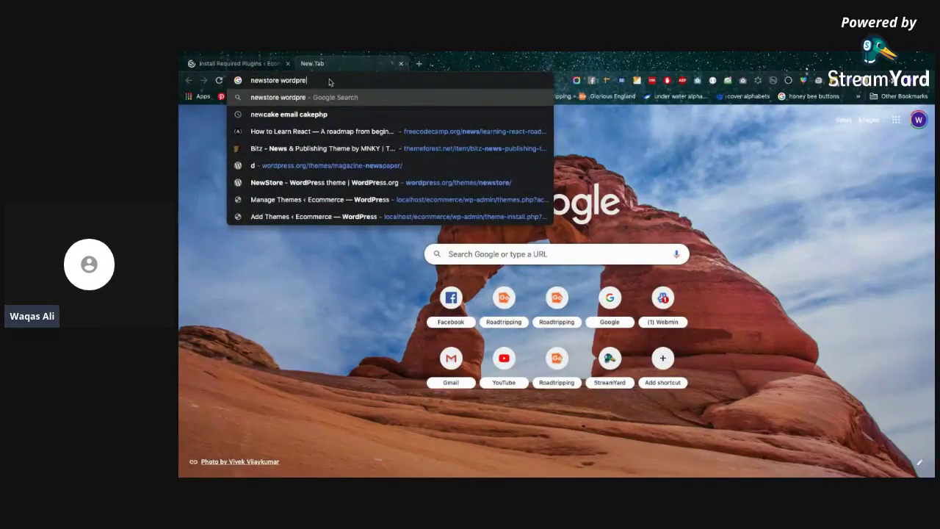
{"action": "key", "text": "Return"}
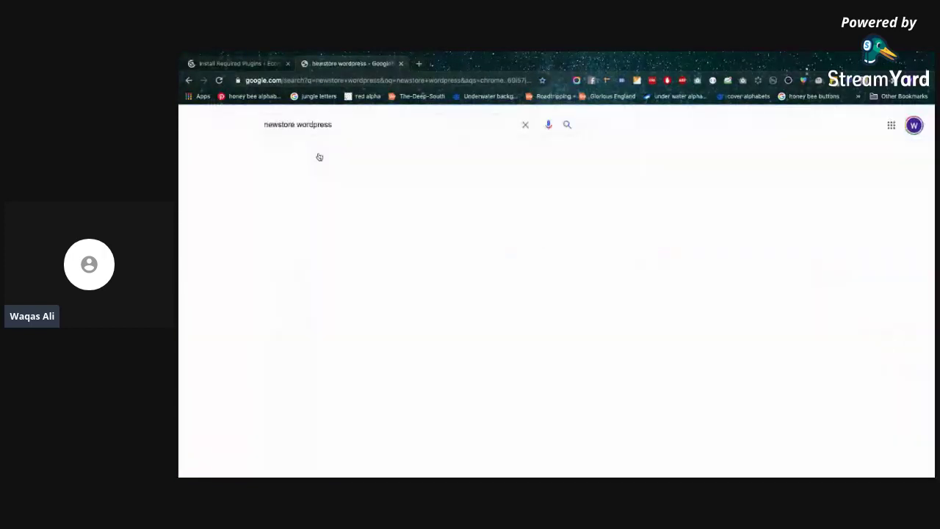
{"action": "left_click", "coordinate": [338, 196]}
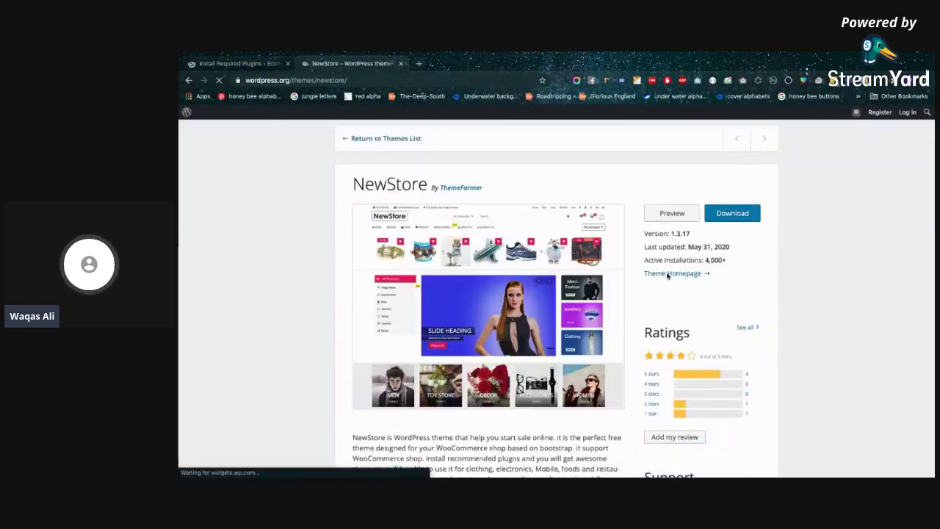
Open the NewStore theme homepage in a new tab and review its Free vs Pro feature comparison
{"action": "right_click", "coordinate": [670, 274]}
{"action": "left_click", "coordinate": [704, 277]}
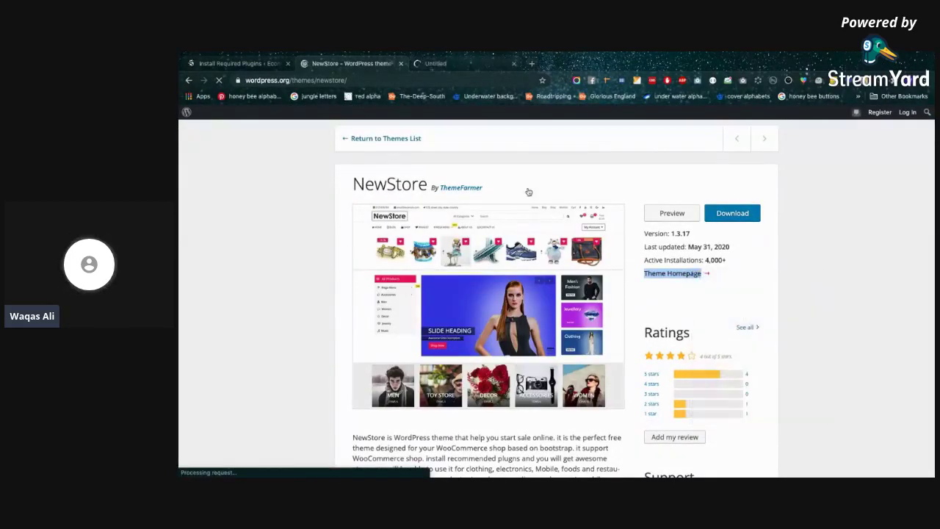
{"action": "left_click", "coordinate": [455, 63]}
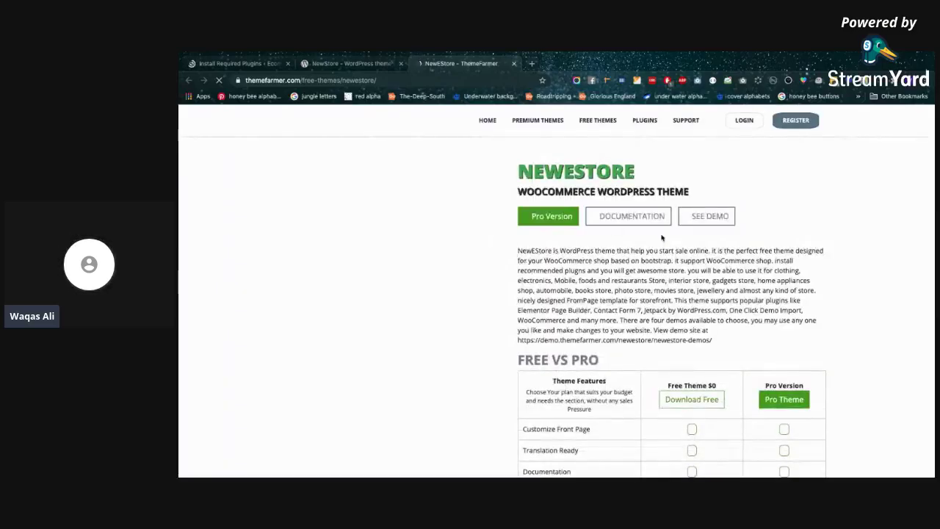
{"action": "scroll", "coordinate": [826, 222], "scroll_direction": "down", "scroll_amount": 3}
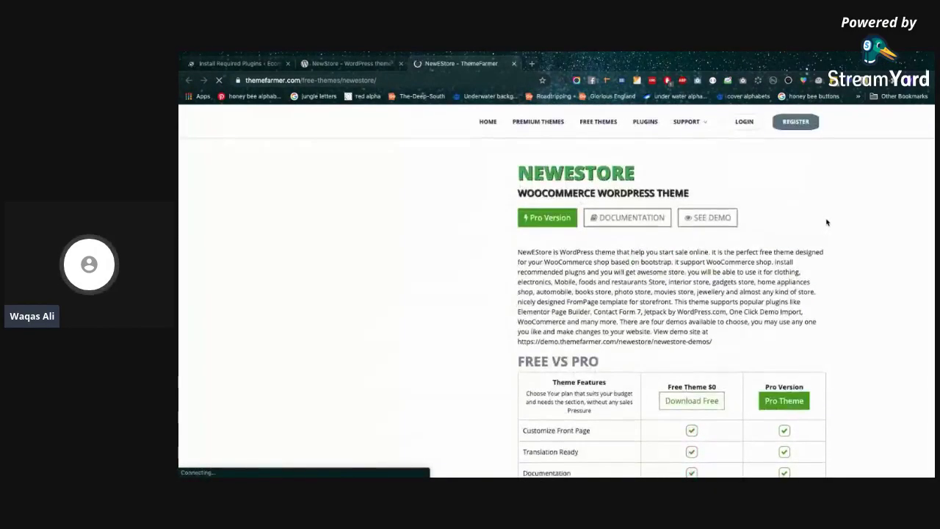
{"action": "scroll", "coordinate": [827, 222], "scroll_direction": "down", "scroll_amount": 1}
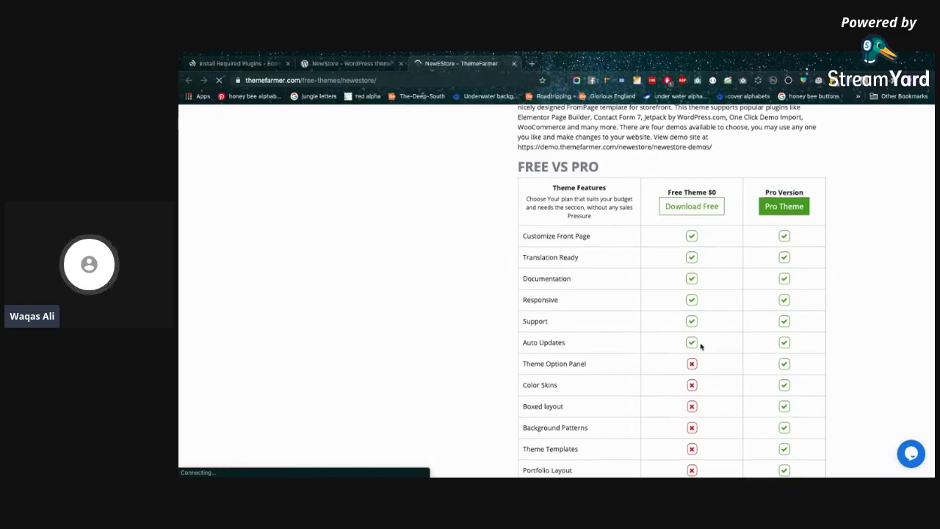
{"action": "scroll", "coordinate": [700, 334], "scroll_direction": "down", "scroll_amount": 1}
{"action": "scroll", "coordinate": [694, 308], "scroll_direction": "down", "scroll_amount": 1}
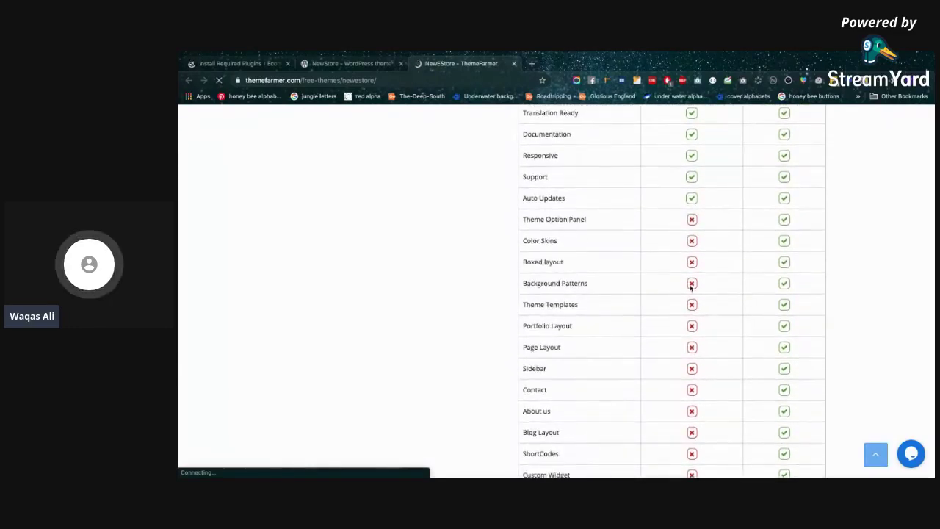
{"action": "scroll", "coordinate": [696, 330], "scroll_direction": "down", "scroll_amount": 2}
{"action": "scroll", "coordinate": [691, 262], "scroll_direction": "up", "scroll_amount": 1}
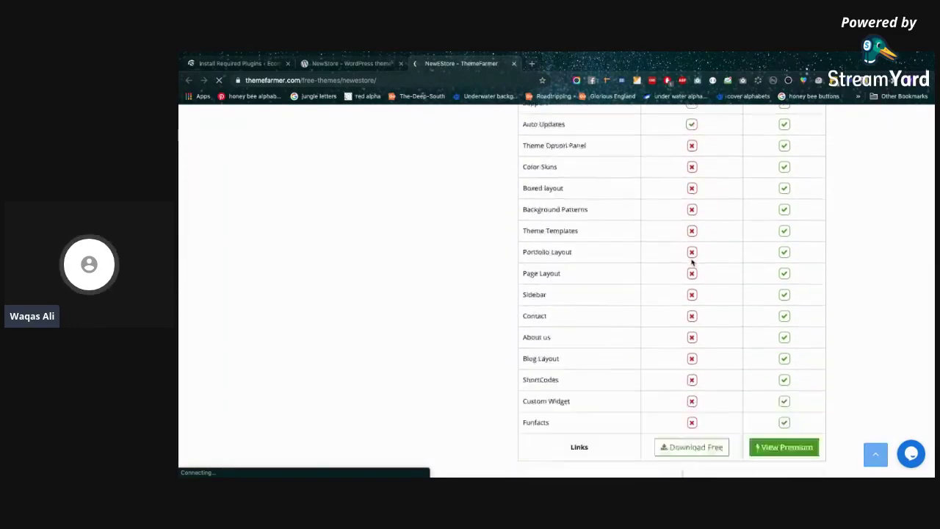
{"action": "scroll", "coordinate": [691, 261], "scroll_direction": "up", "scroll_amount": 5}
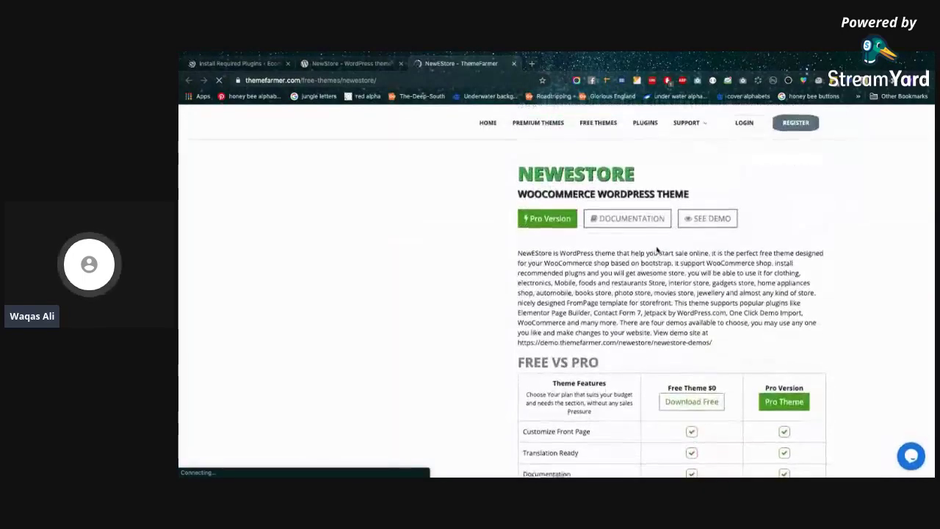
Go to the ThemeFarmer documentation site, browse all free theme documentation and open the Scope Documentation
{"action": "mouse_move", "coordinate": [686, 120]}
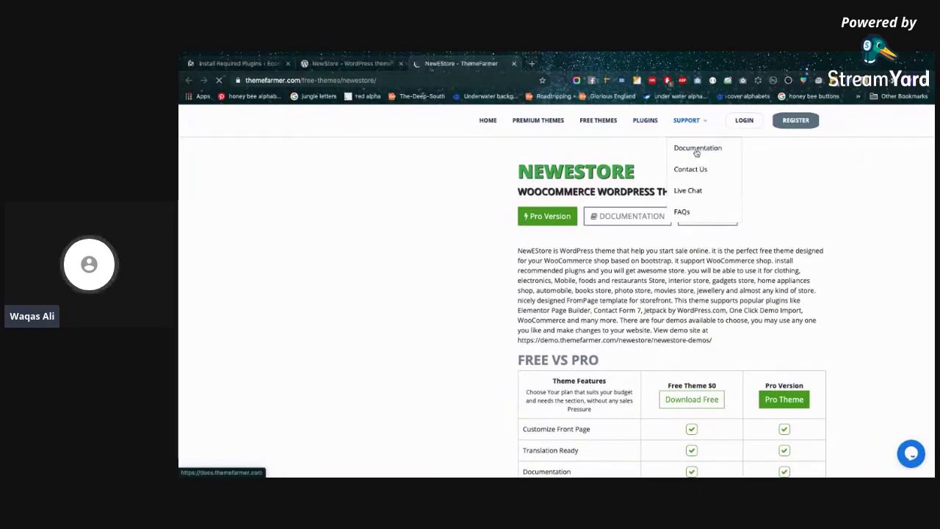
{"action": "left_click", "coordinate": [696, 152]}
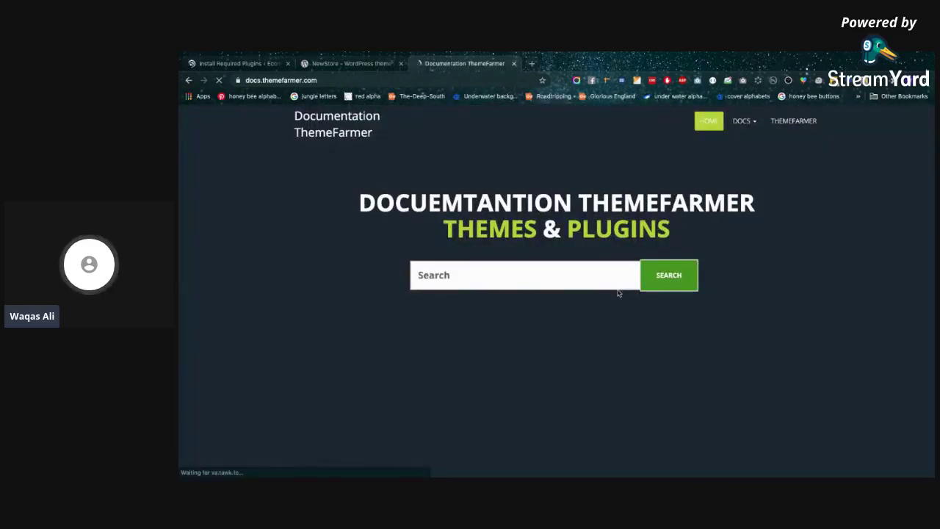
{"action": "scroll", "coordinate": [617, 293], "scroll_direction": "down", "scroll_amount": 4}
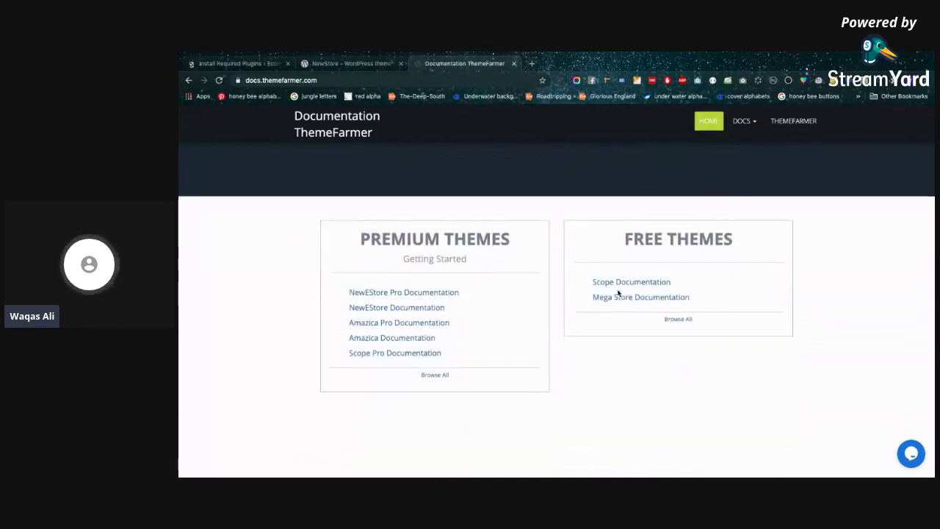
{"action": "scroll", "coordinate": [621, 330], "scroll_direction": "down", "scroll_amount": 1}
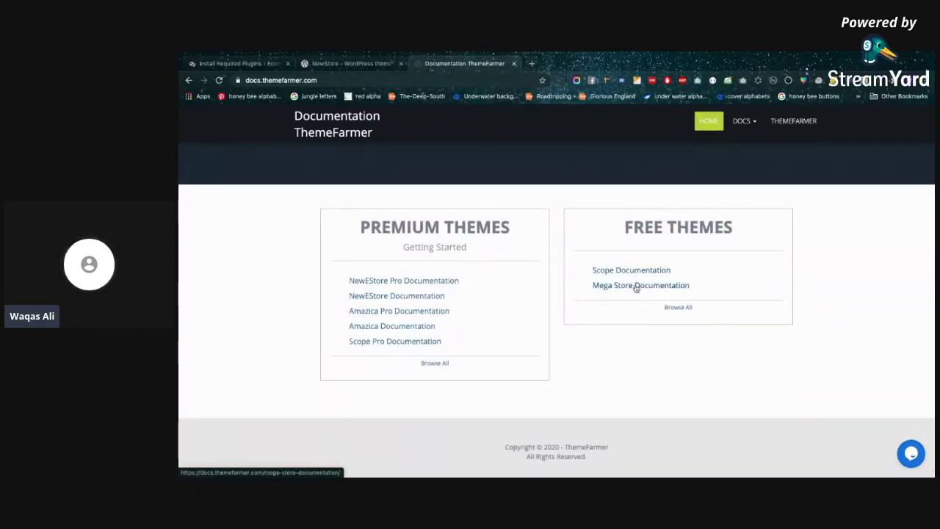
{"action": "left_click", "coordinate": [671, 308]}
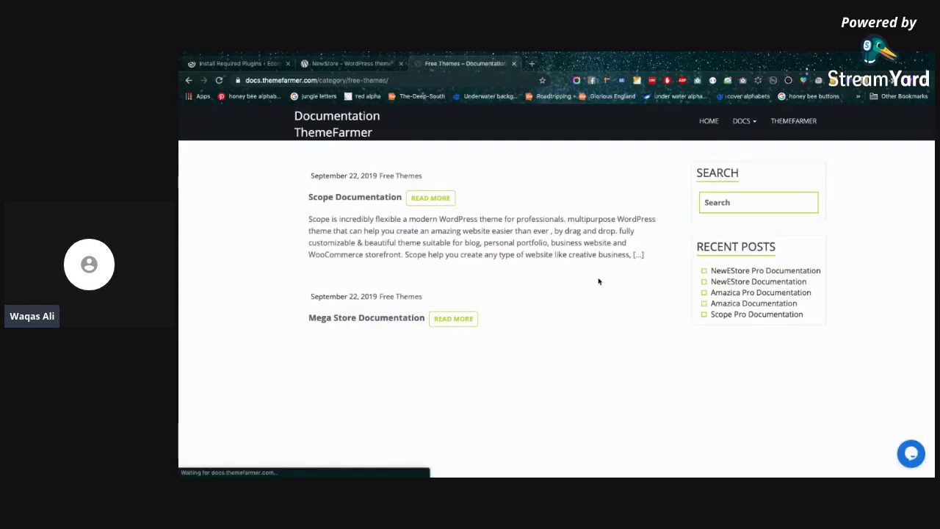
{"action": "left_click", "coordinate": [425, 199]}
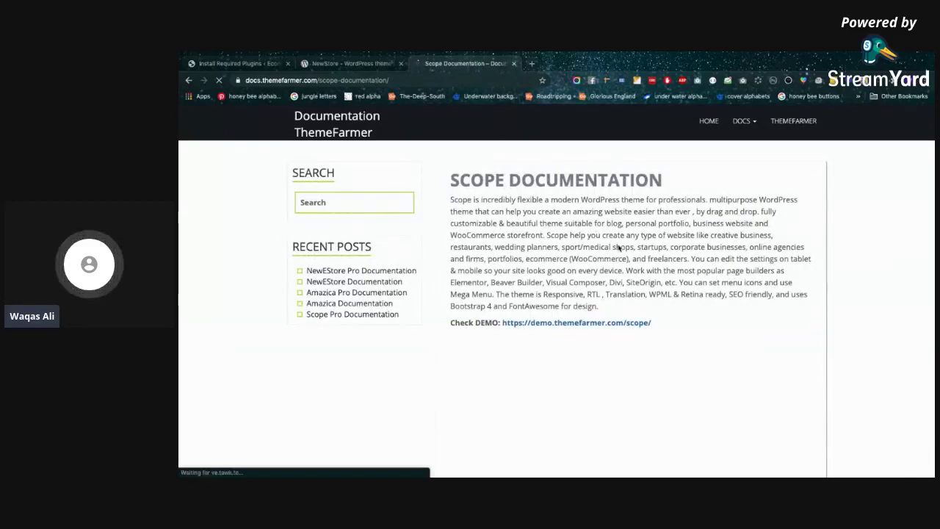
Open the Scope theme's demo link from its documentation page in a new tab
{"action": "scroll", "coordinate": [602, 284], "scroll_direction": "down", "scroll_amount": 1}
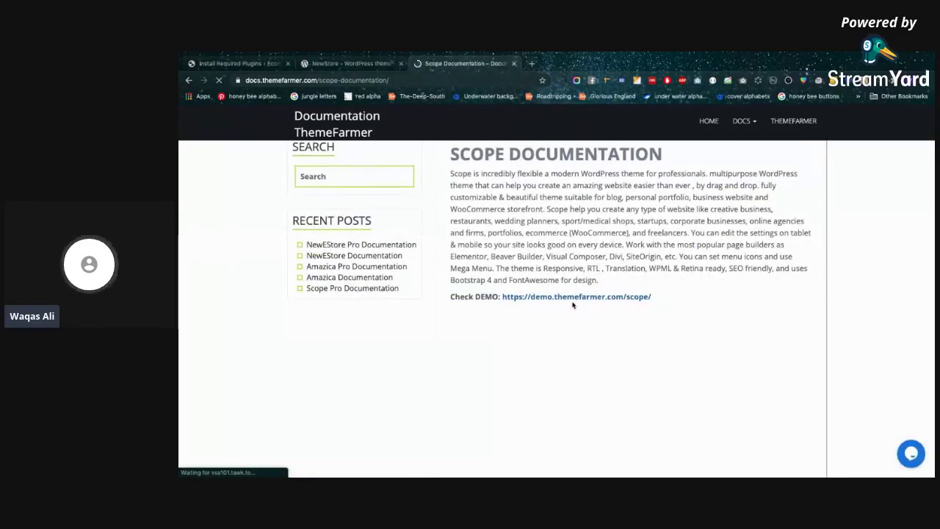
{"action": "scroll", "coordinate": [573, 304], "scroll_direction": "down", "scroll_amount": 1}
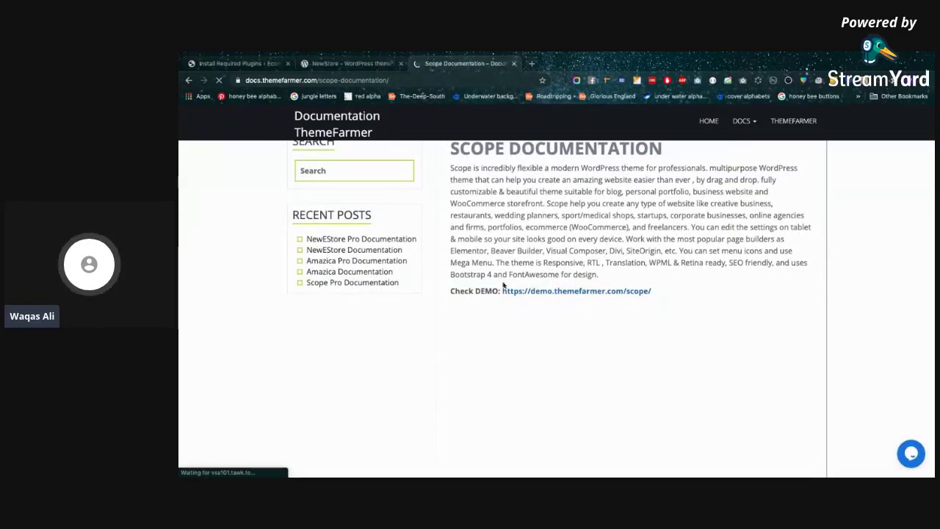
{"action": "right_click", "coordinate": [567, 287]}
{"action": "left_click", "coordinate": [587, 294]}
Read through the Scope documentation's quick links and its installation, front page, menu, sidebar and customizing sections
{"action": "scroll", "coordinate": [577, 227], "scroll_direction": "up", "scroll_amount": 1}
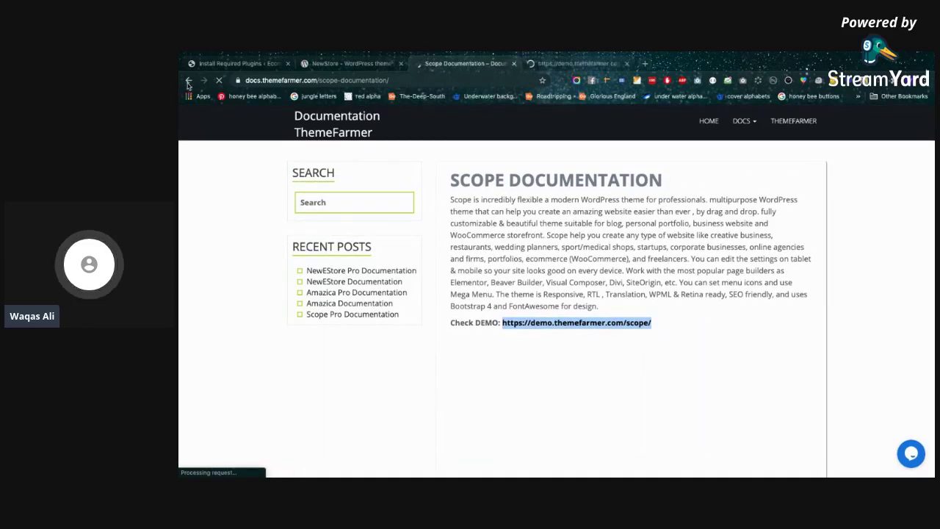
{"action": "scroll", "coordinate": [534, 273], "scroll_direction": "down", "scroll_amount": 5}
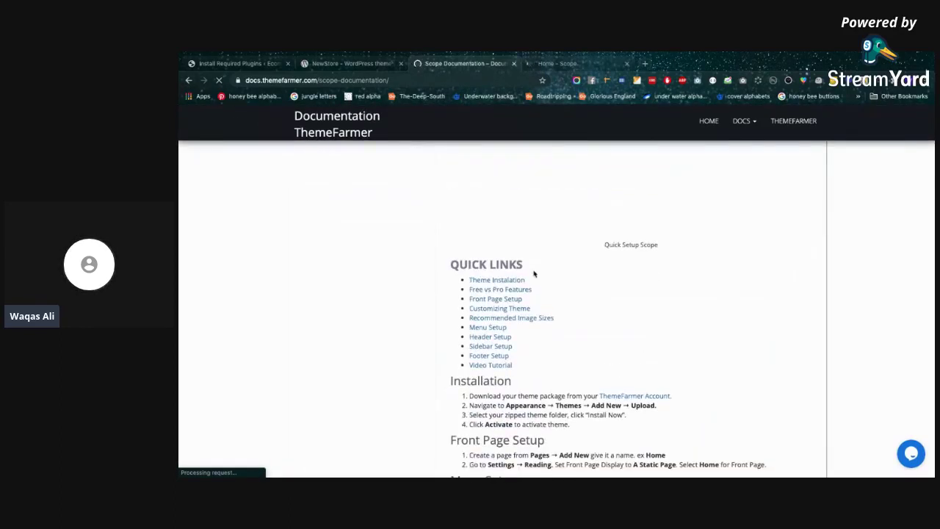
{"action": "scroll", "coordinate": [534, 273], "scroll_direction": "down", "scroll_amount": 2}
{"action": "scroll", "coordinate": [534, 273], "scroll_direction": "up", "scroll_amount": 3}
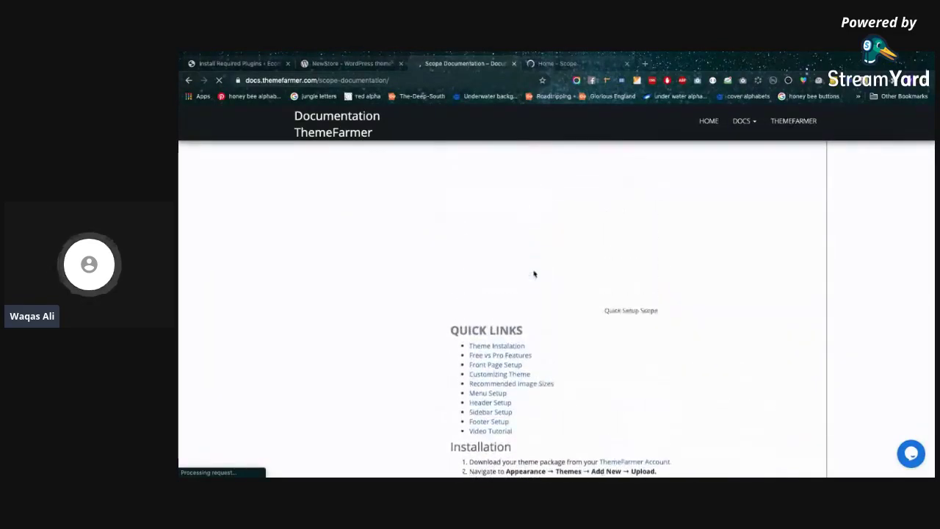
{"action": "scroll", "coordinate": [534, 273], "scroll_direction": "up", "scroll_amount": 1}
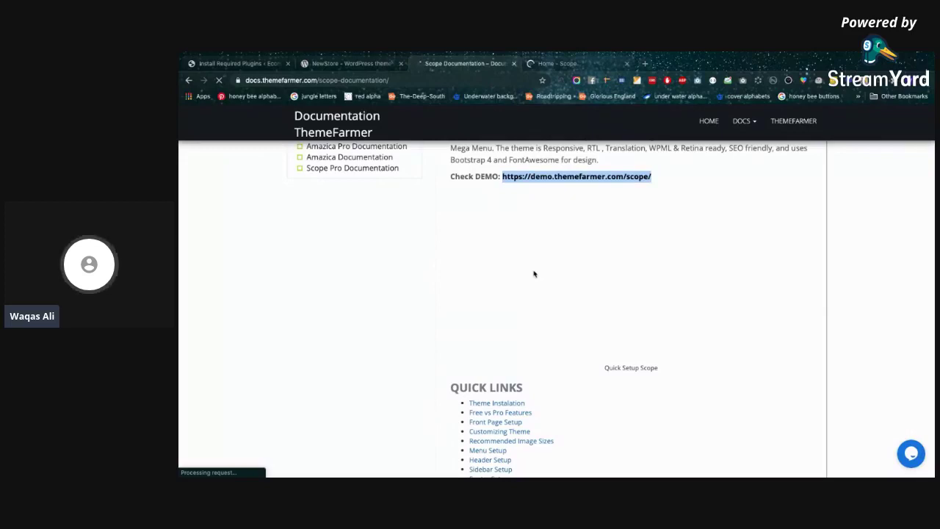
{"action": "scroll", "coordinate": [558, 294], "scroll_direction": "down", "scroll_amount": 2}
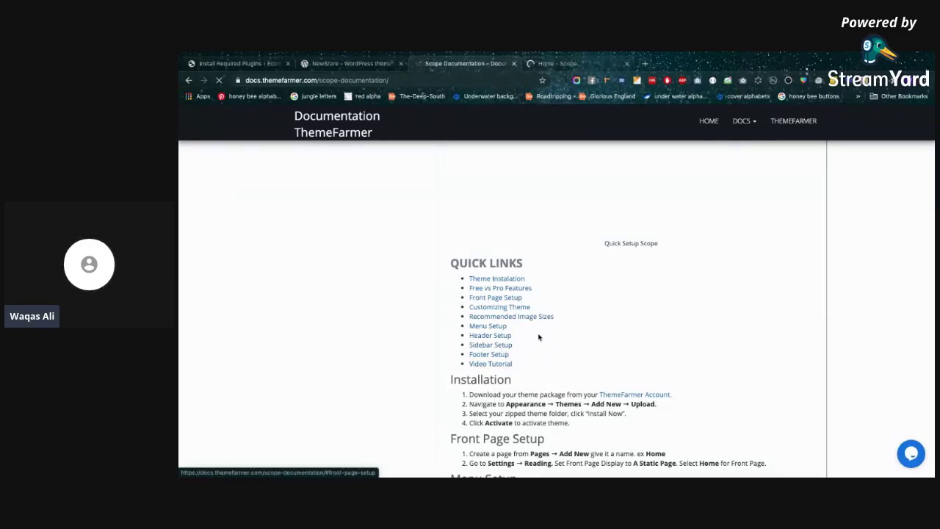
{"action": "scroll", "coordinate": [539, 337], "scroll_direction": "down", "scroll_amount": 2}
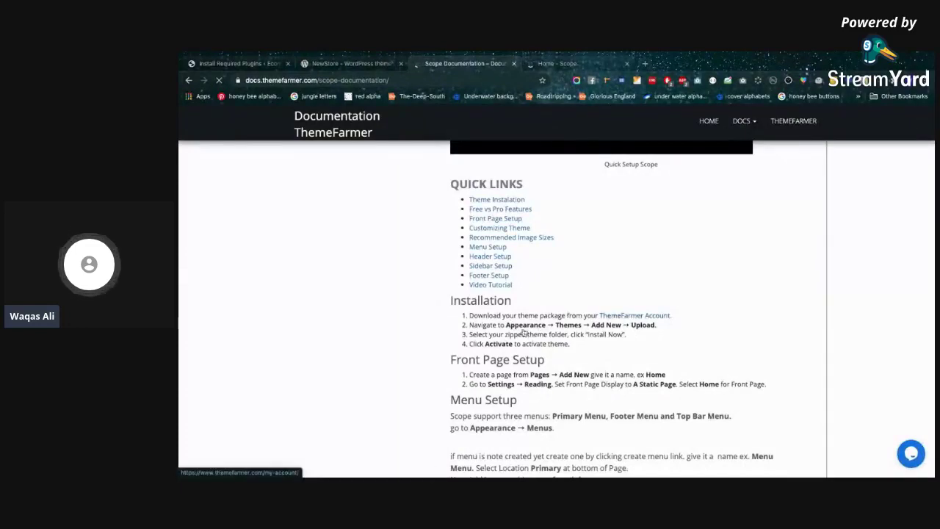
{"action": "scroll", "coordinate": [587, 325], "scroll_direction": "down", "scroll_amount": 1}
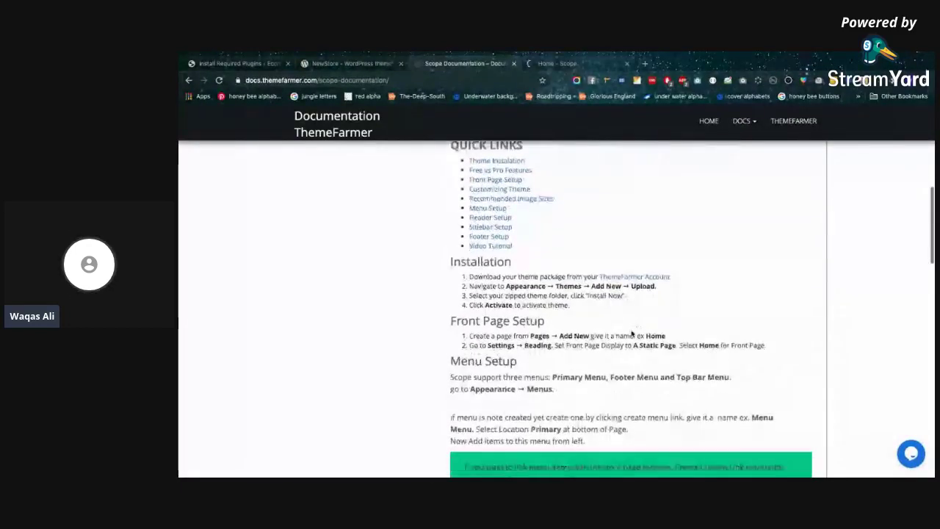
{"action": "scroll", "coordinate": [595, 326], "scroll_direction": "down", "scroll_amount": 3}
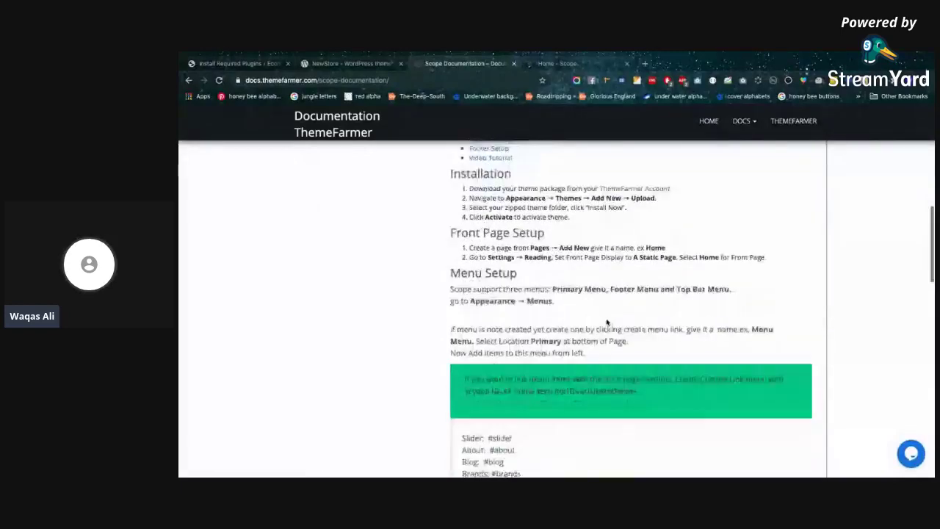
{"action": "scroll", "coordinate": [606, 309], "scroll_direction": "down", "scroll_amount": 5}
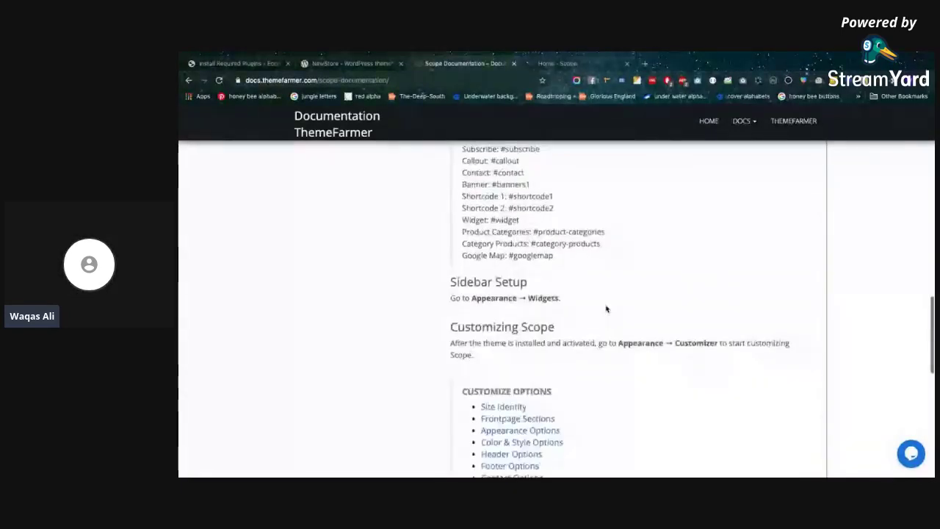
Read the Scope documentation's customize options, including site identity and the slider and services settings for front page sections
{"action": "scroll", "coordinate": [607, 309], "scroll_direction": "down", "scroll_amount": 3}
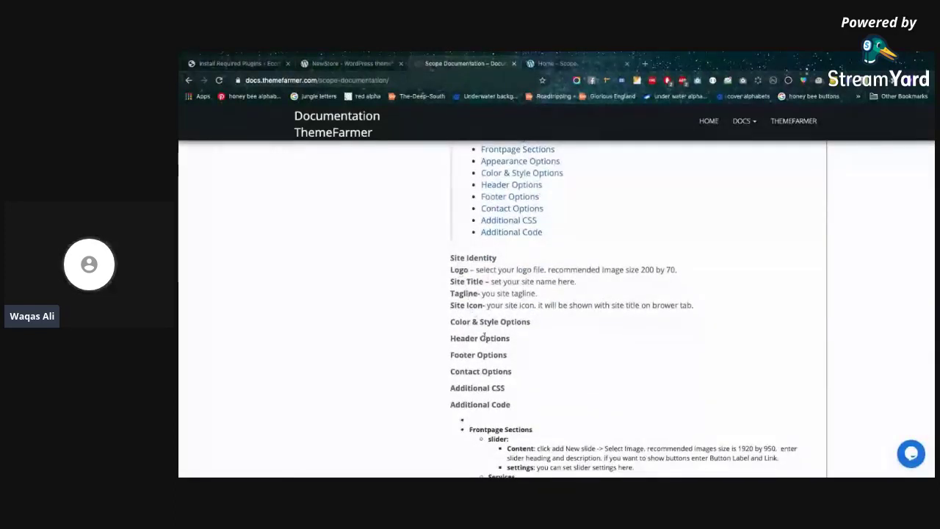
{"action": "scroll", "coordinate": [484, 335], "scroll_direction": "down", "scroll_amount": 2}
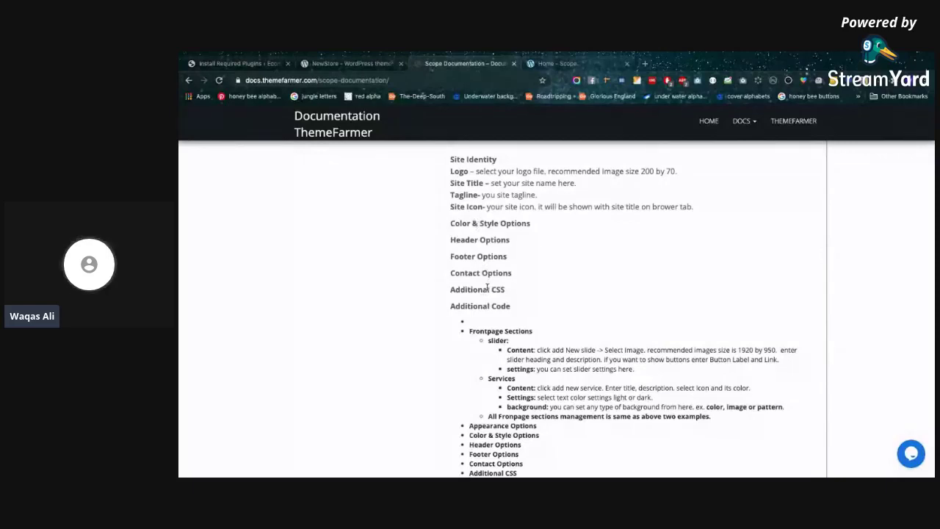
{"action": "scroll", "coordinate": [487, 287], "scroll_direction": "up", "scroll_amount": 1}
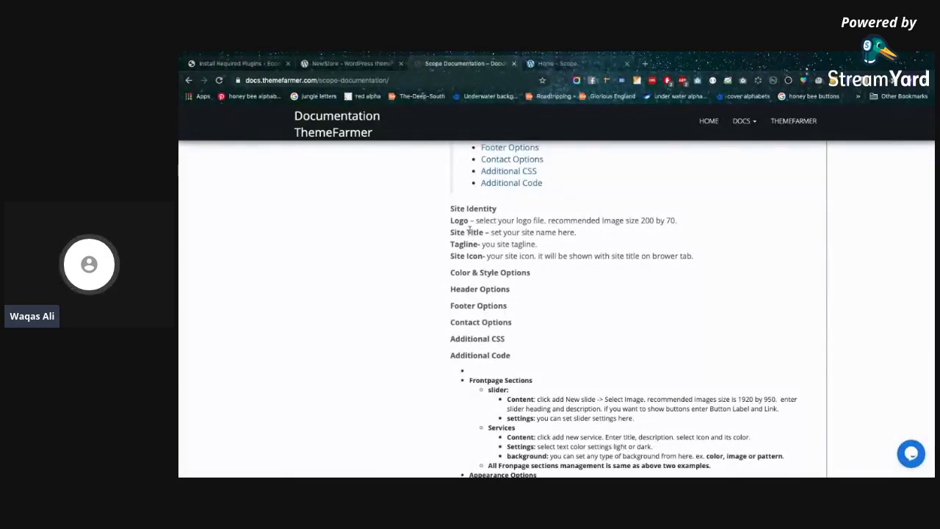
{"action": "scroll", "coordinate": [470, 232], "scroll_direction": "up", "scroll_amount": 3}
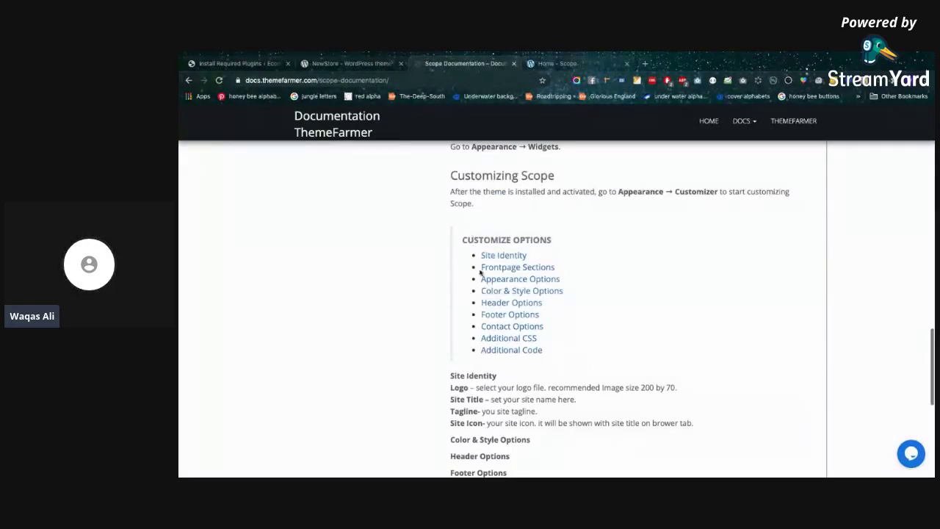
{"action": "scroll", "coordinate": [481, 272], "scroll_direction": "down", "scroll_amount": 4}
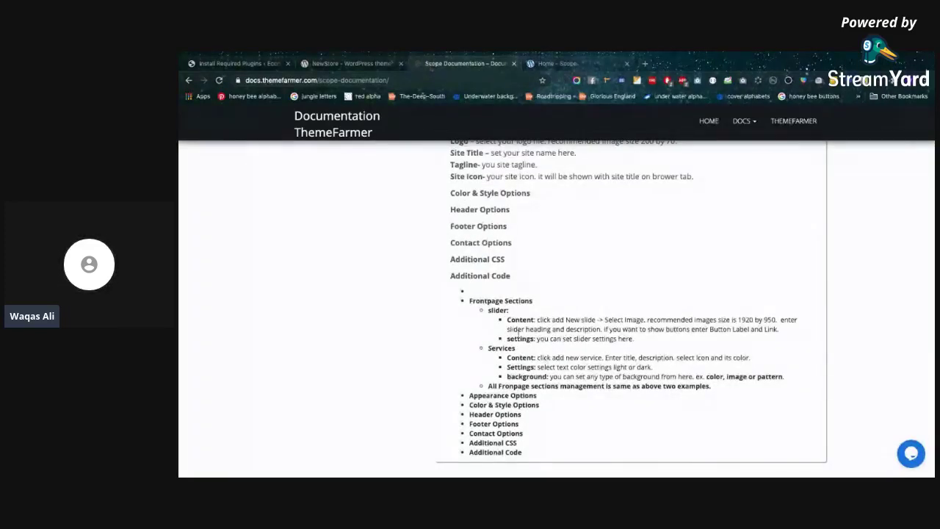
{"action": "scroll", "coordinate": [528, 316], "scroll_direction": "up", "scroll_amount": 1}
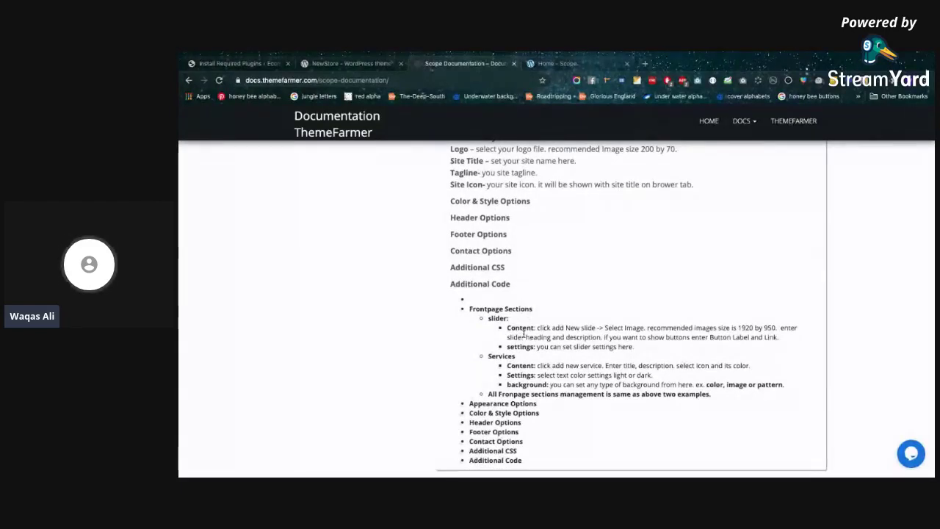
{"action": "scroll", "coordinate": [550, 373], "scroll_direction": "up", "scroll_amount": 4}
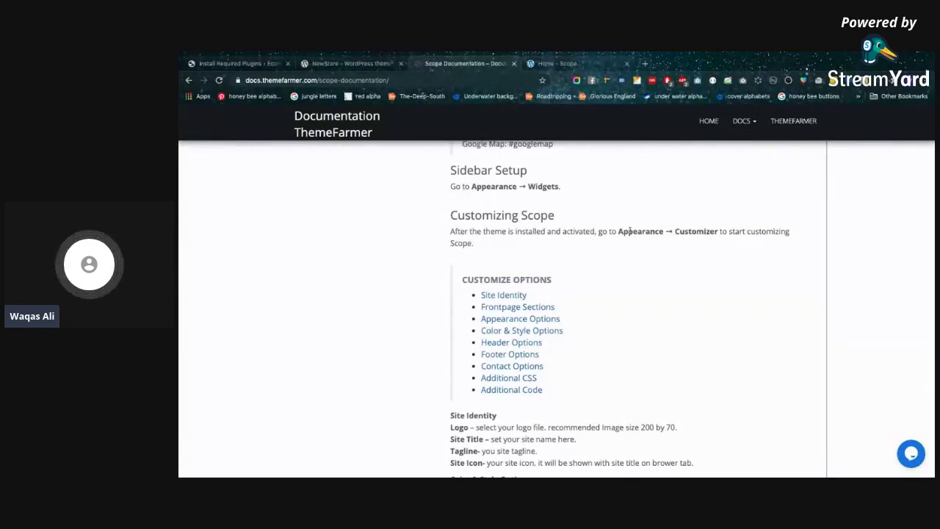
{"action": "scroll", "coordinate": [678, 271], "scroll_direction": "down", "scroll_amount": 10}
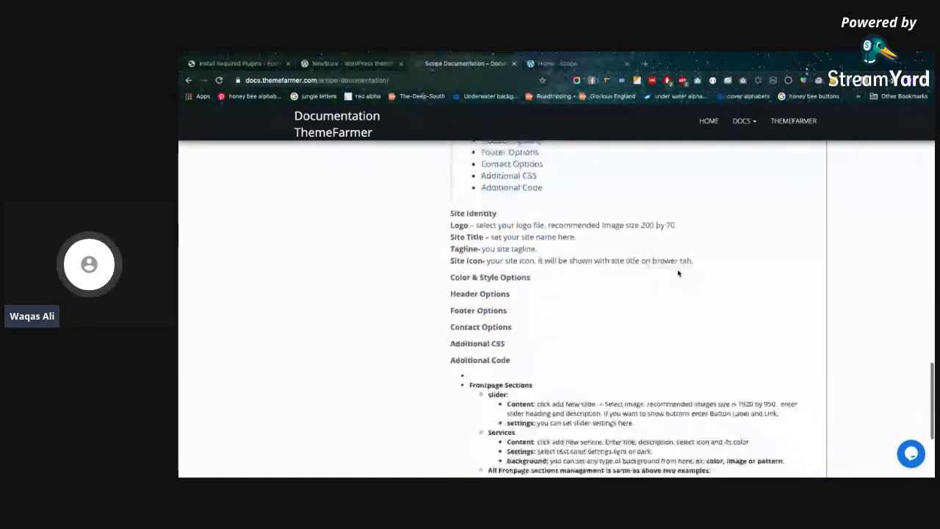
{"action": "scroll", "coordinate": [584, 381], "scroll_direction": "up", "scroll_amount": 15}
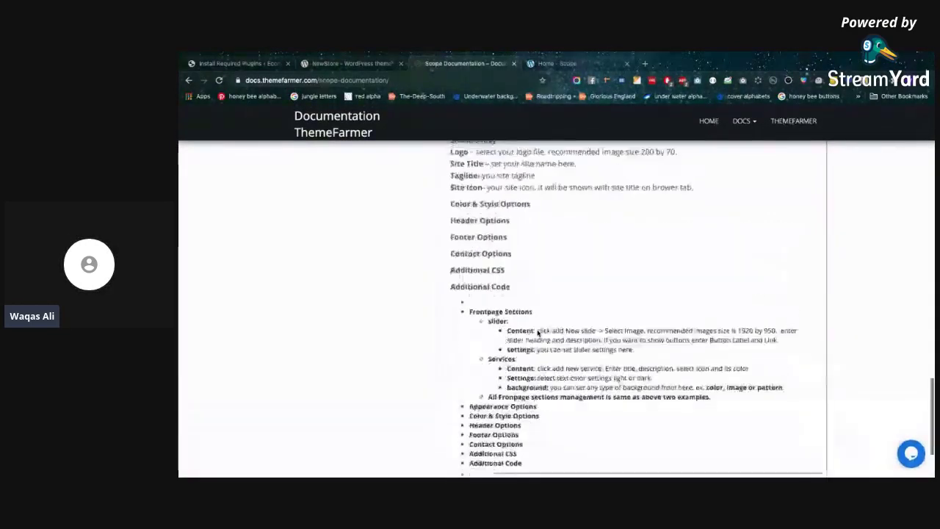
{"action": "scroll", "coordinate": [537, 333], "scroll_direction": "up", "scroll_amount": 10}
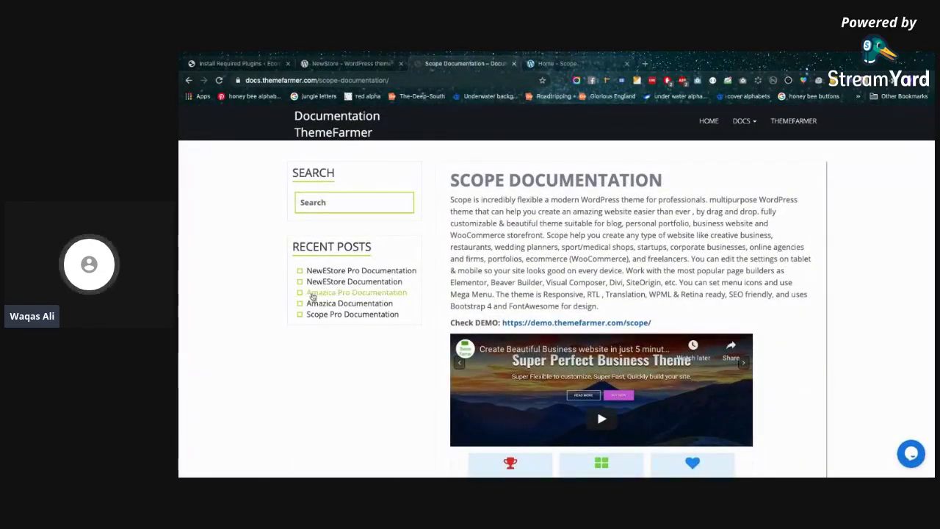
Open the NewEStore Documentation from the recent posts and read its installation, recommended plugins and demo data import sections
{"action": "left_click", "coordinate": [342, 272]}
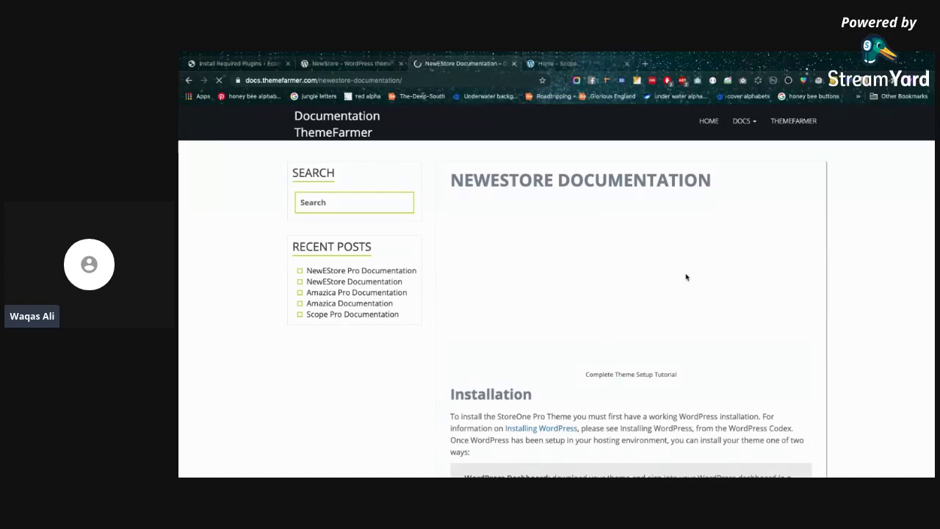
{"action": "scroll", "coordinate": [686, 277], "scroll_direction": "down", "scroll_amount": 2}
{"action": "scroll", "coordinate": [686, 277], "scroll_direction": "down", "scroll_amount": 5}
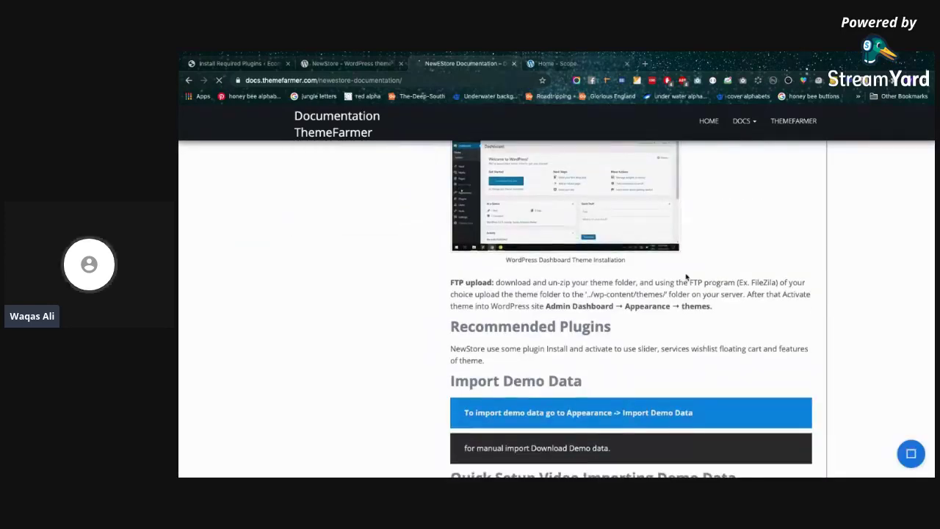
{"action": "scroll", "coordinate": [686, 277], "scroll_direction": "down", "scroll_amount": 1}
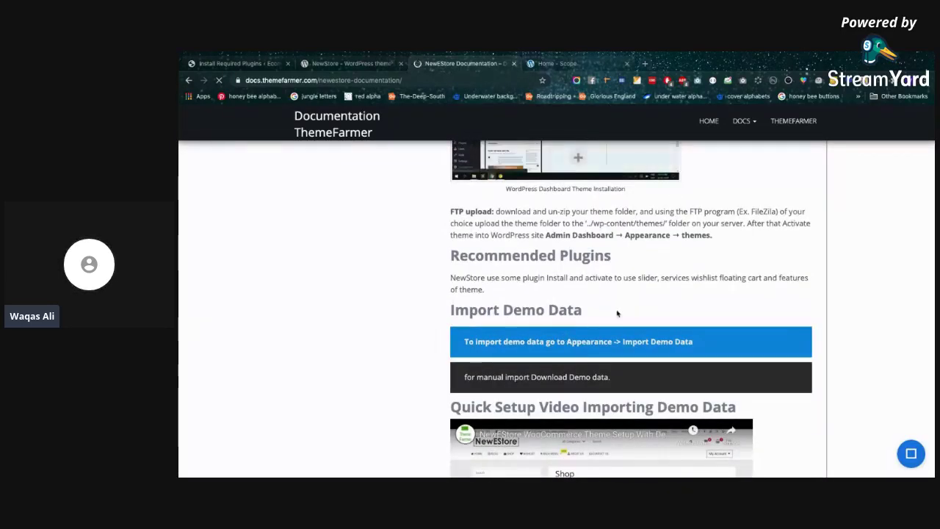
{"action": "scroll", "coordinate": [615, 312], "scroll_direction": "up", "scroll_amount": 1}
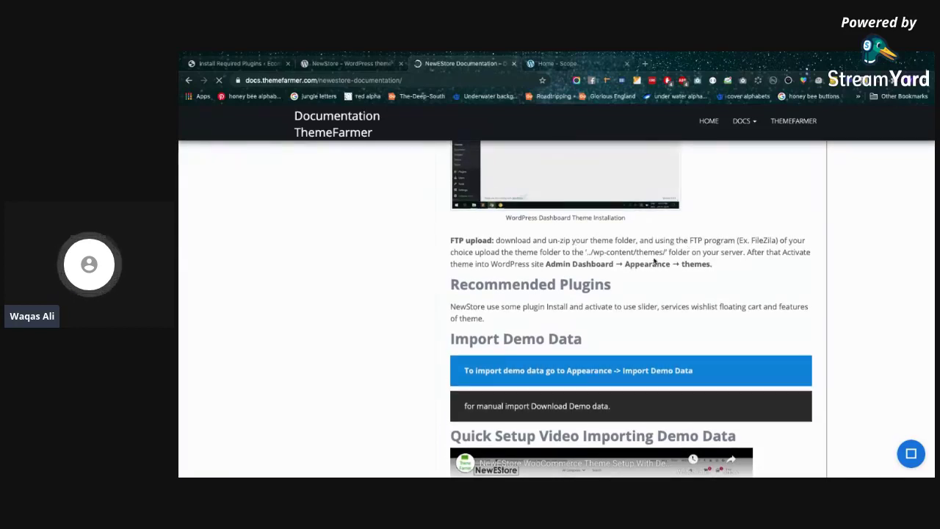
{"action": "scroll", "coordinate": [572, 253], "scroll_direction": "down", "scroll_amount": 1}
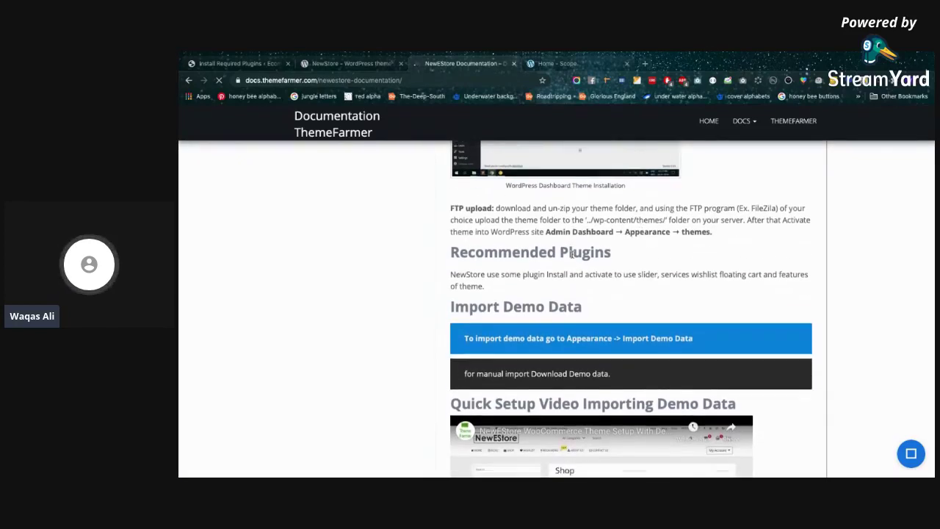
{"action": "scroll", "coordinate": [575, 261], "scroll_direction": "down", "scroll_amount": 2}
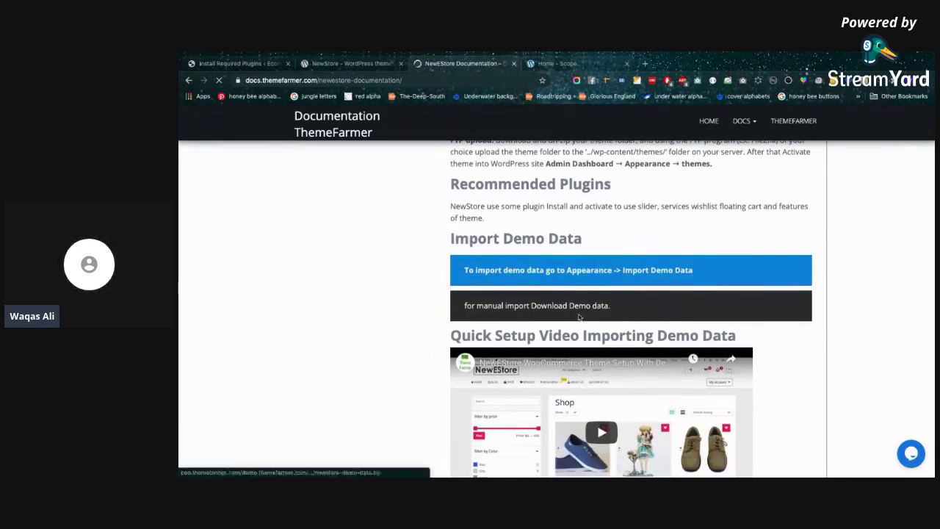
{"action": "scroll", "coordinate": [578, 317], "scroll_direction": "down", "scroll_amount": 4}
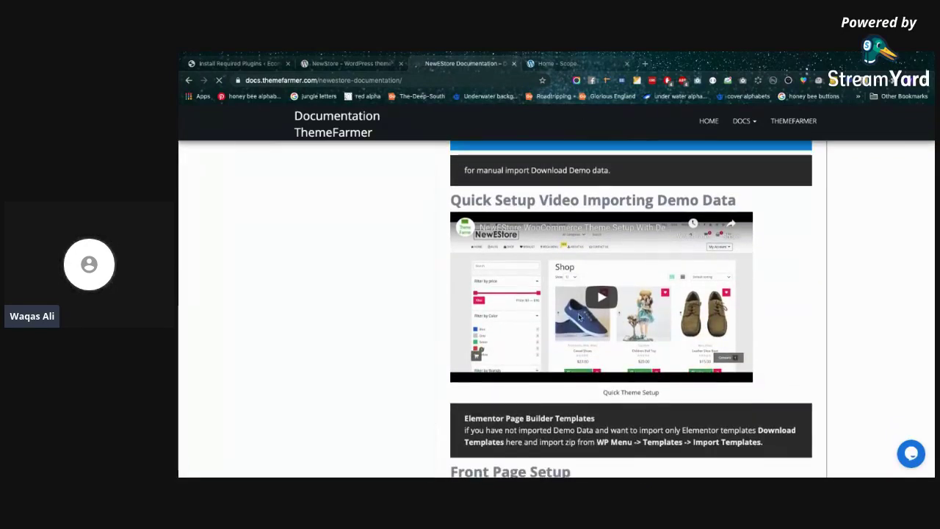
{"action": "scroll", "coordinate": [578, 317], "scroll_direction": "down", "scroll_amount": 3}
{"action": "scroll", "coordinate": [579, 316], "scroll_direction": "up", "scroll_amount": 4}
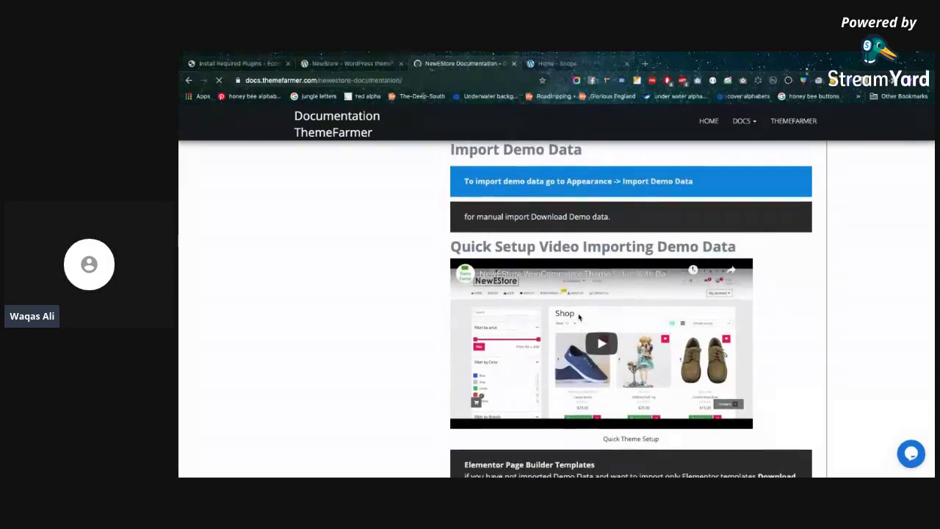
Watch the NewEStore quick setup video in full screen, skip to about 0:36, then pause it and exit full screen
{"action": "left_click", "coordinate": [618, 334]}
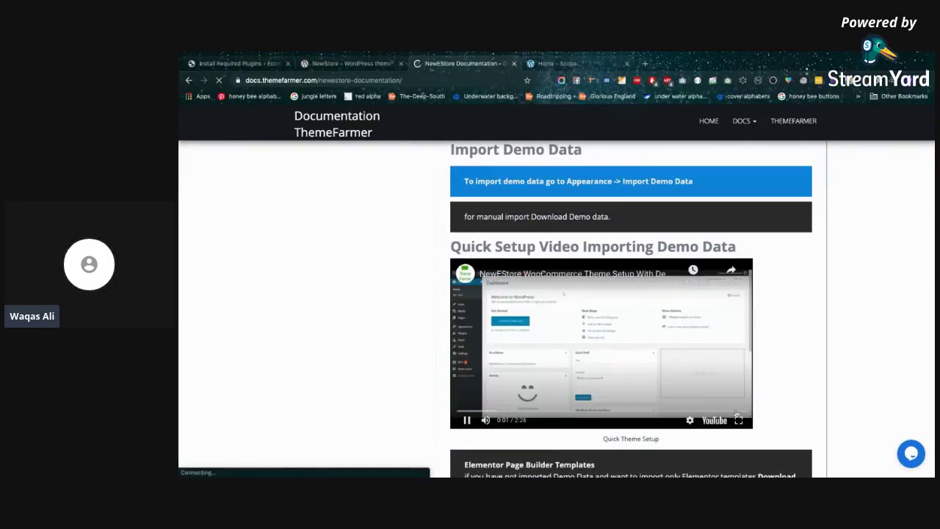
{"action": "left_click", "coordinate": [738, 418]}
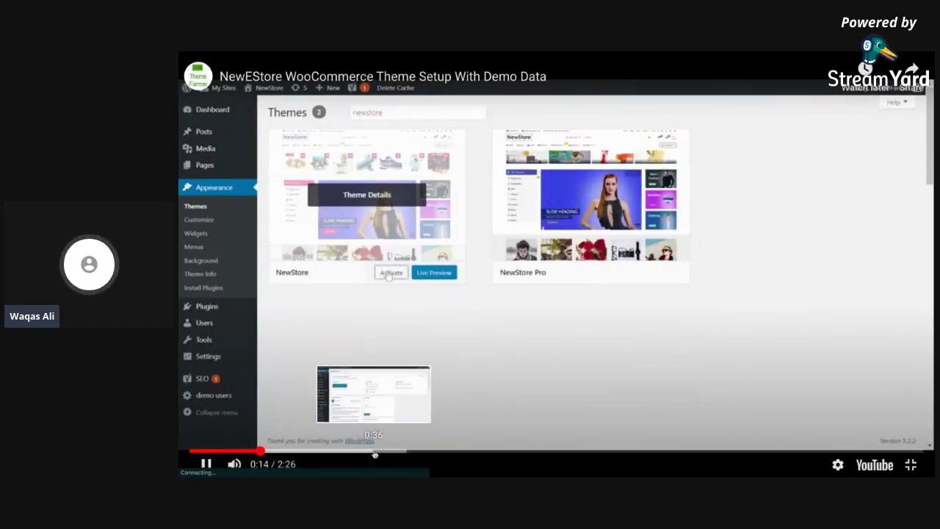
{"action": "left_click", "coordinate": [374, 451]}
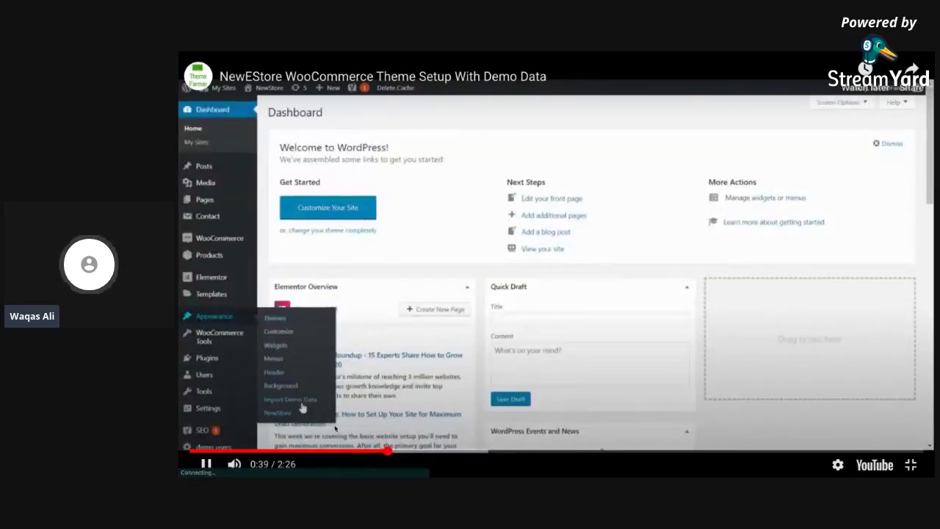
{"action": "left_click", "coordinate": [494, 245]}
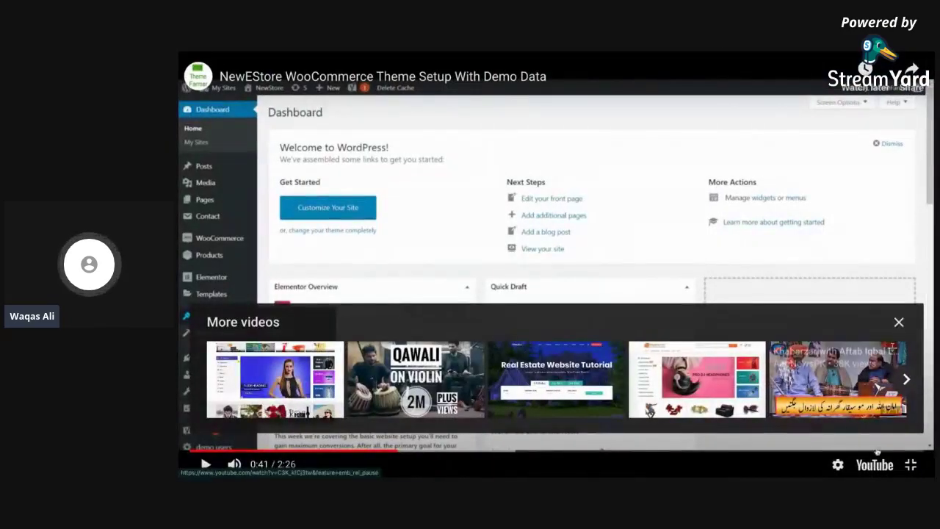
{"action": "left_click", "coordinate": [911, 464]}
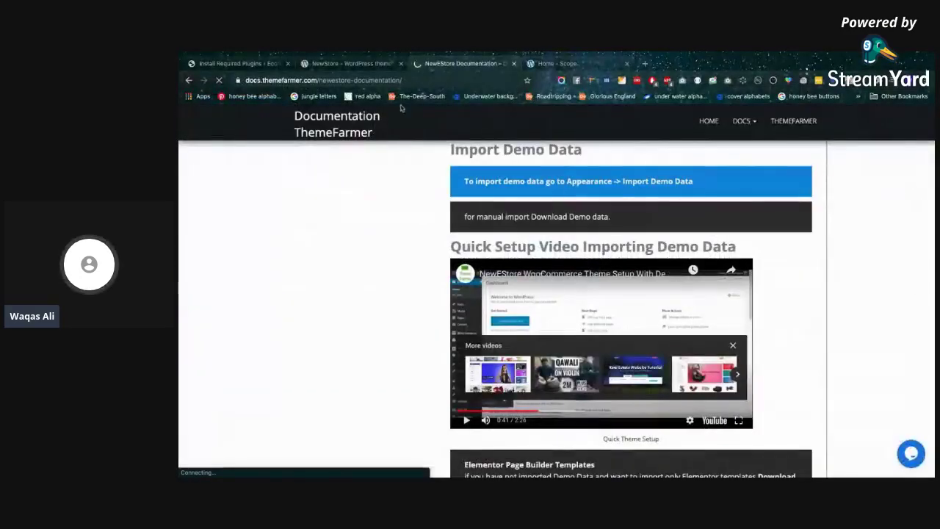
Return to the local WordPress dashboard, reload the required plugins list and bulk-activate all the recommended plugins
{"action": "left_click", "coordinate": [235, 64]}
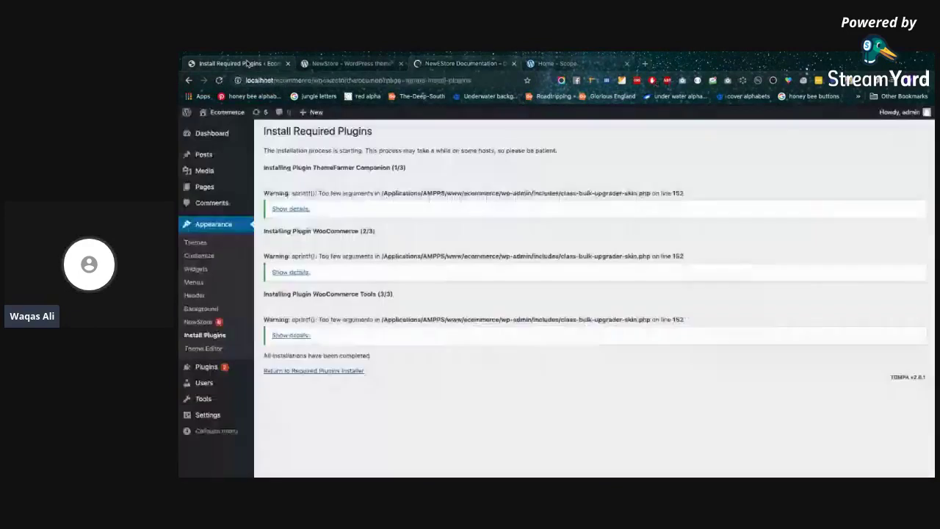
{"action": "left_click", "coordinate": [217, 337]}
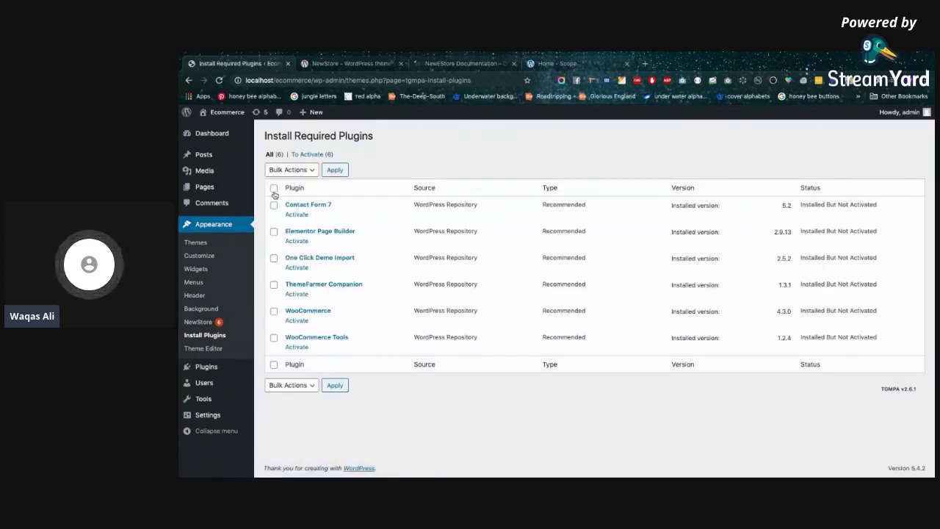
{"action": "left_click", "coordinate": [274, 188]}
{"action": "left_click", "coordinate": [292, 170]}
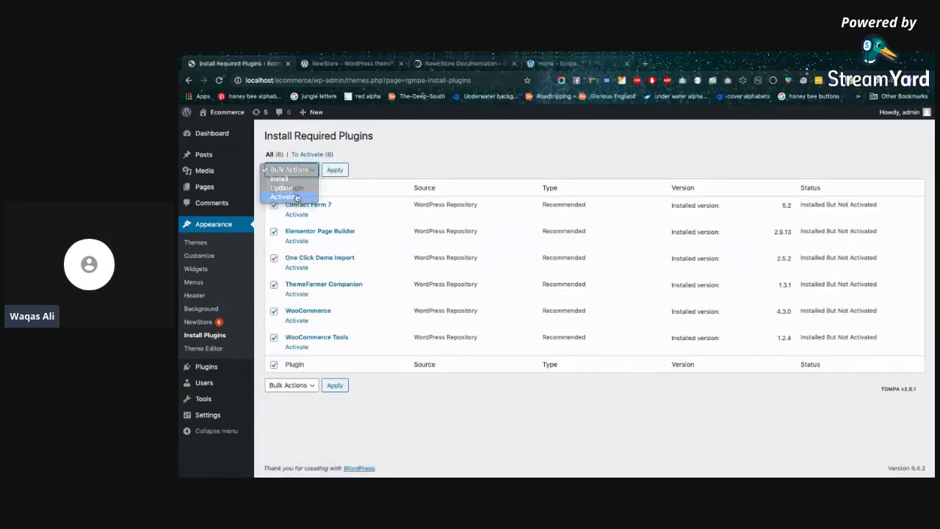
{"action": "left_click", "coordinate": [284, 197]}
{"action": "left_click", "coordinate": [334, 170]}
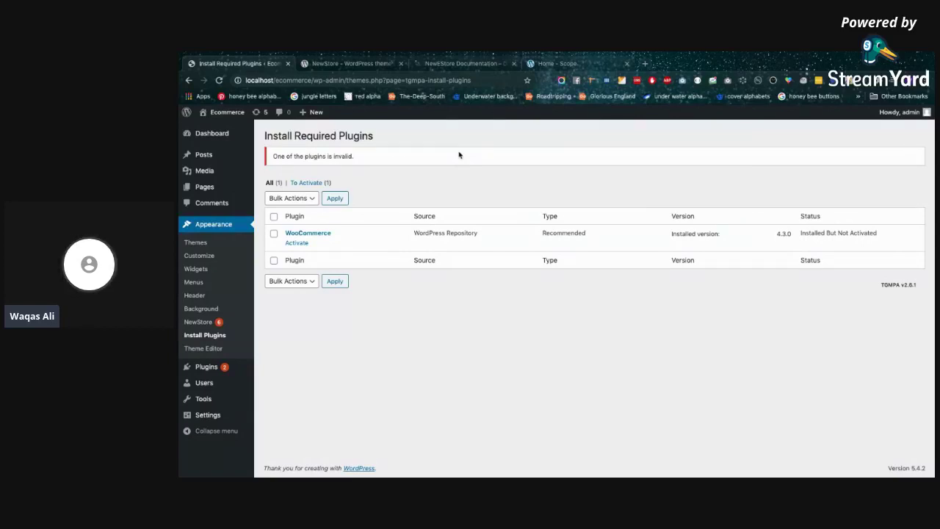
Reopen the required plugins list and try to activate WooCommerce on its own
{"action": "left_click", "coordinate": [204, 335]}
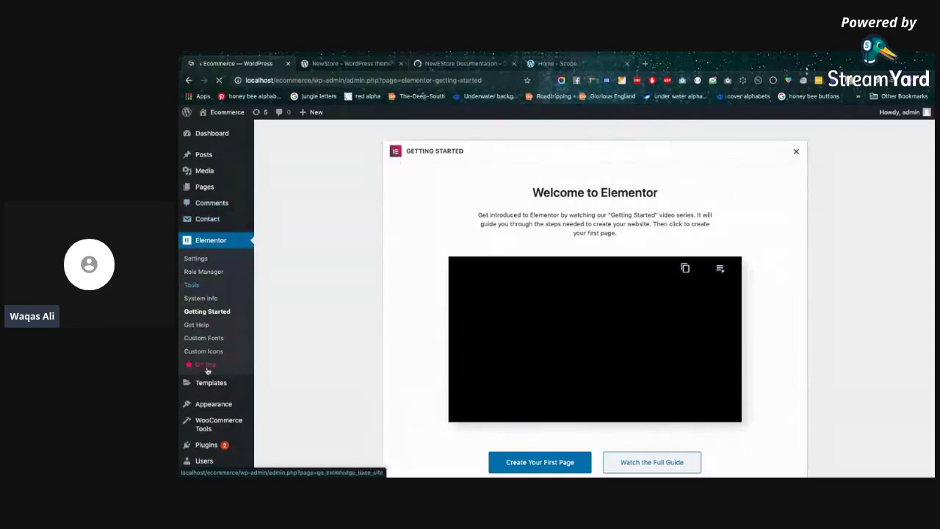
{"action": "scroll", "coordinate": [219, 354], "scroll_direction": "down", "scroll_amount": 1}
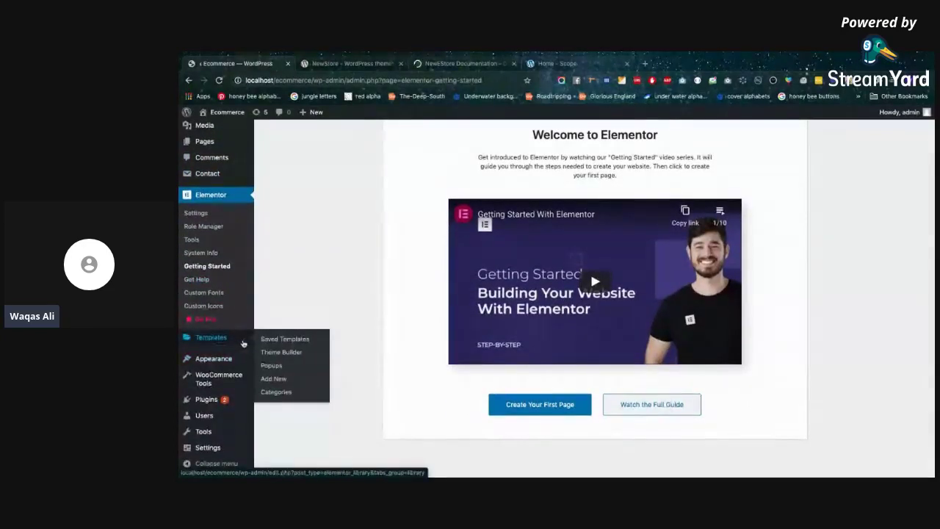
{"action": "mouse_move", "coordinate": [221, 358]}
{"action": "left_click", "coordinate": [283, 434]}
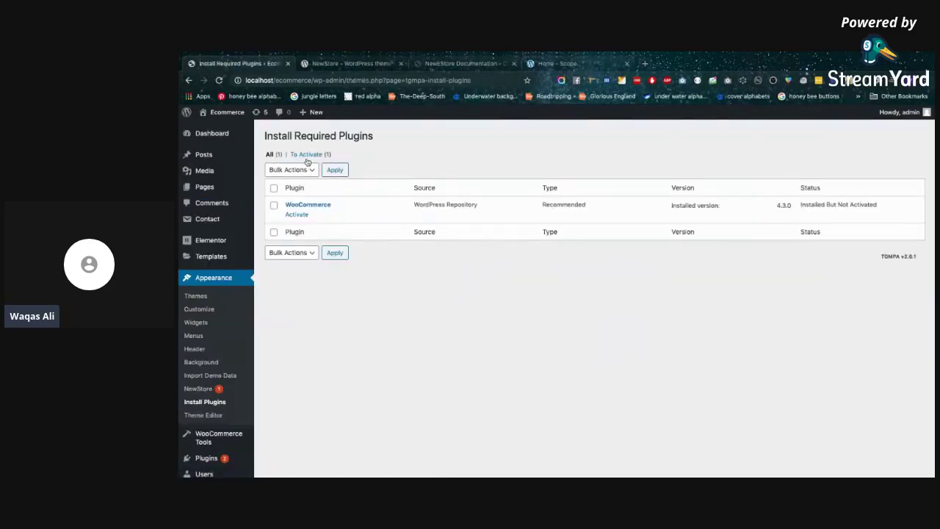
{"action": "left_click", "coordinate": [270, 155]}
{"action": "left_click", "coordinate": [297, 213]}
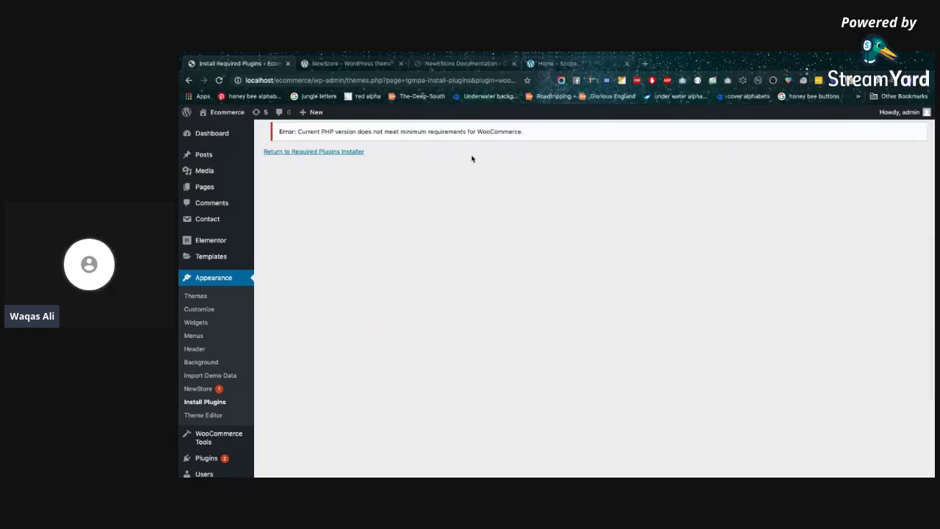
Search Google for "woocommerce" in a new tab and open the official woocommerce.com result in another tab
{"action": "left_click", "coordinate": [645, 63]}
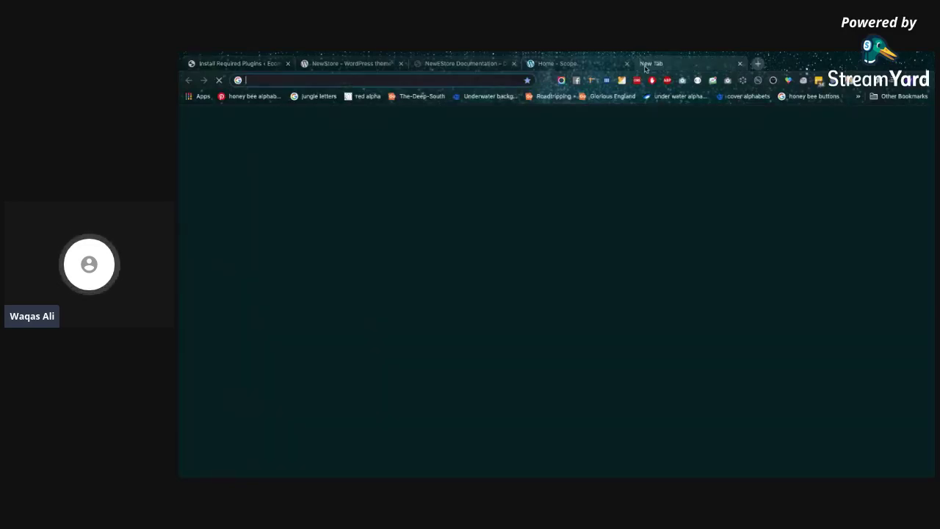
{"action": "type", "text": "woocom"}
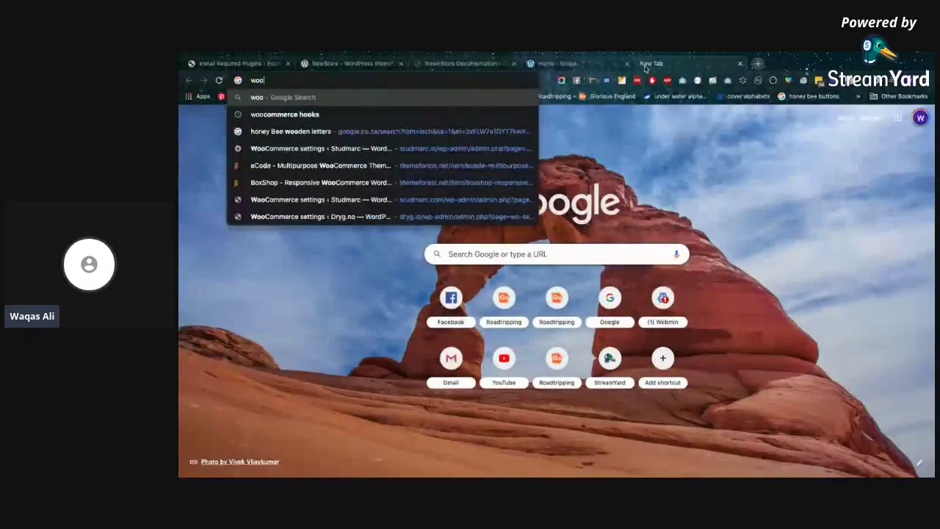
{"action": "type", "text": "merce"}
{"action": "key", "text": "Return"}
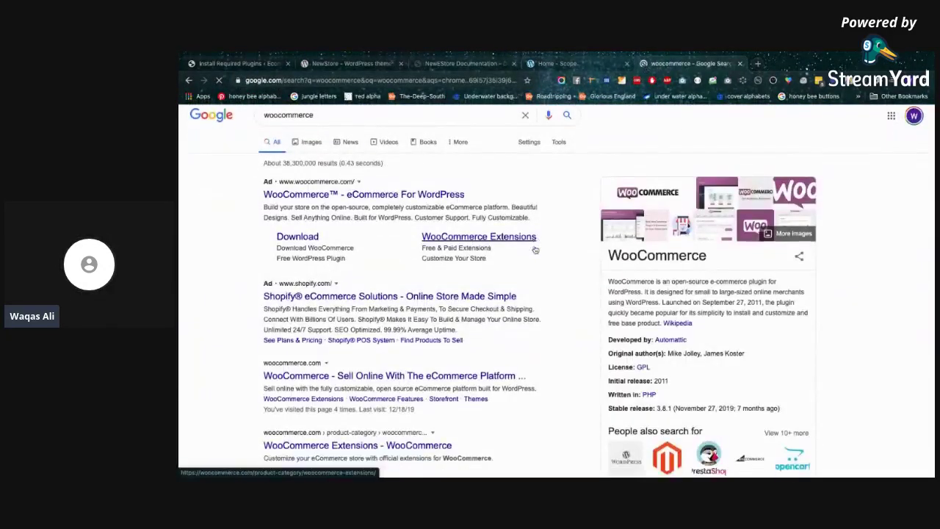
{"action": "scroll", "coordinate": [464, 286], "scroll_direction": "down", "scroll_amount": 3}
{"action": "middle_click", "coordinate": [464, 287]}
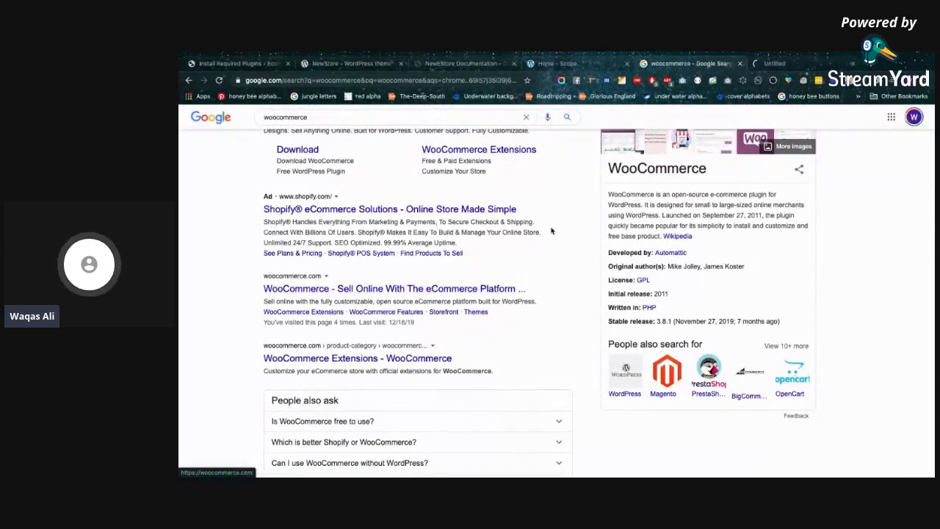
Look through the WooCommerce home page from the introduction down to the footer links and back
{"action": "scroll", "coordinate": [552, 231], "scroll_direction": "up", "scroll_amount": 1}
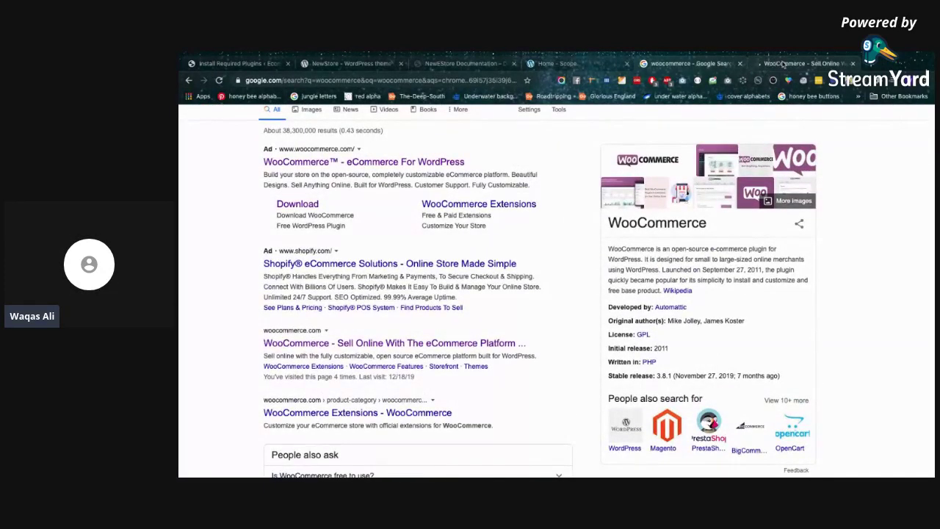
{"action": "left_click", "coordinate": [783, 65]}
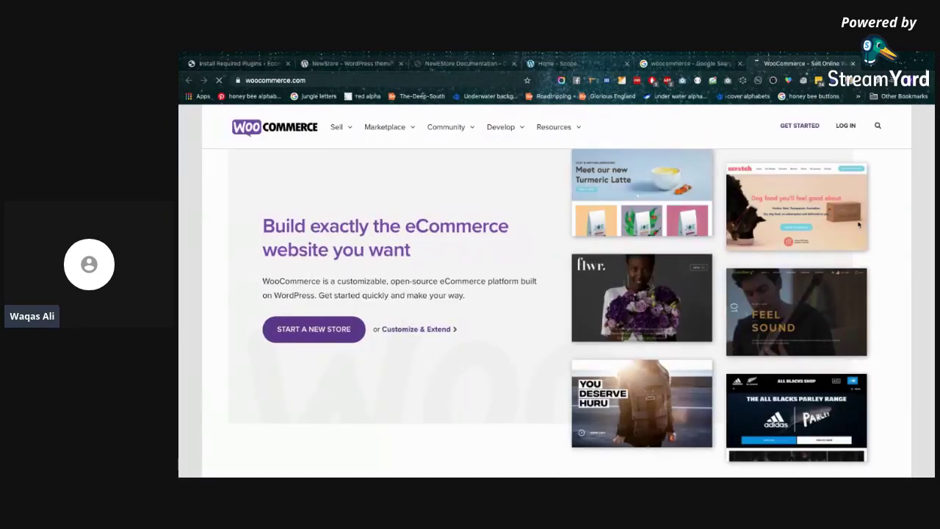
{"action": "scroll", "coordinate": [860, 224], "scroll_direction": "down", "scroll_amount": 2}
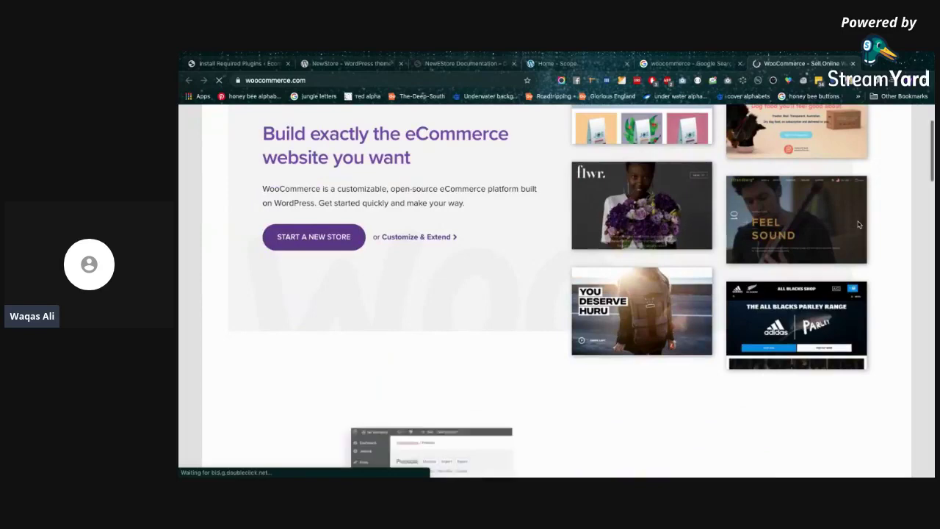
{"action": "scroll", "coordinate": [860, 225], "scroll_direction": "down", "scroll_amount": 5}
{"action": "scroll", "coordinate": [859, 275], "scroll_direction": "down", "scroll_amount": 9}
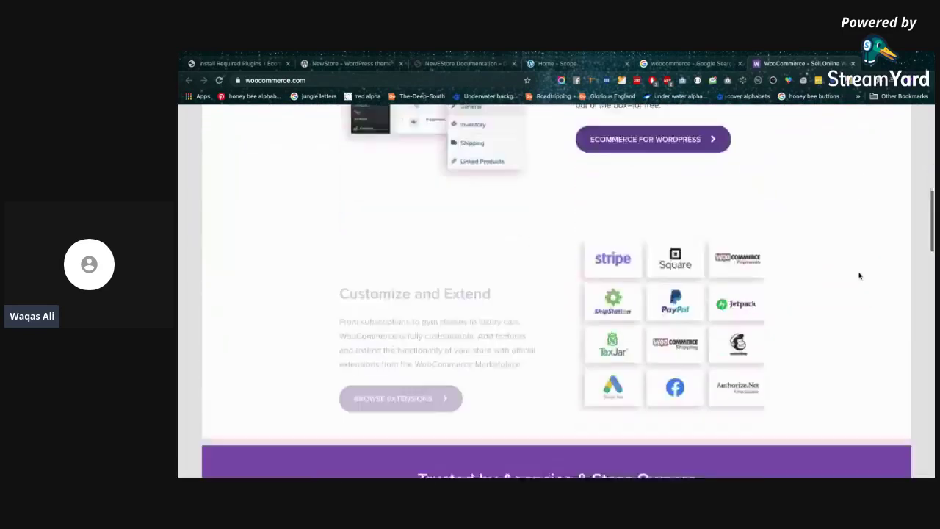
{"action": "scroll", "coordinate": [859, 276], "scroll_direction": "down", "scroll_amount": 10}
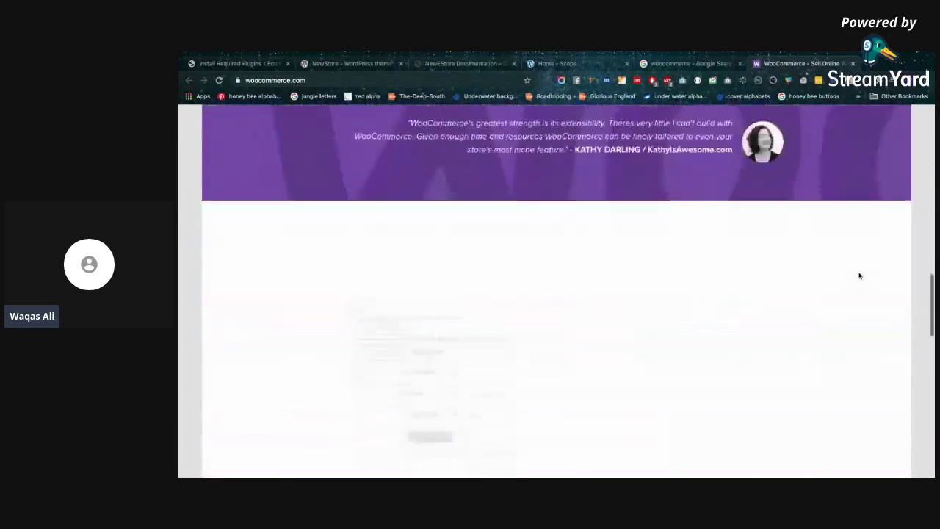
{"action": "scroll", "coordinate": [860, 276], "scroll_direction": "down", "scroll_amount": 6}
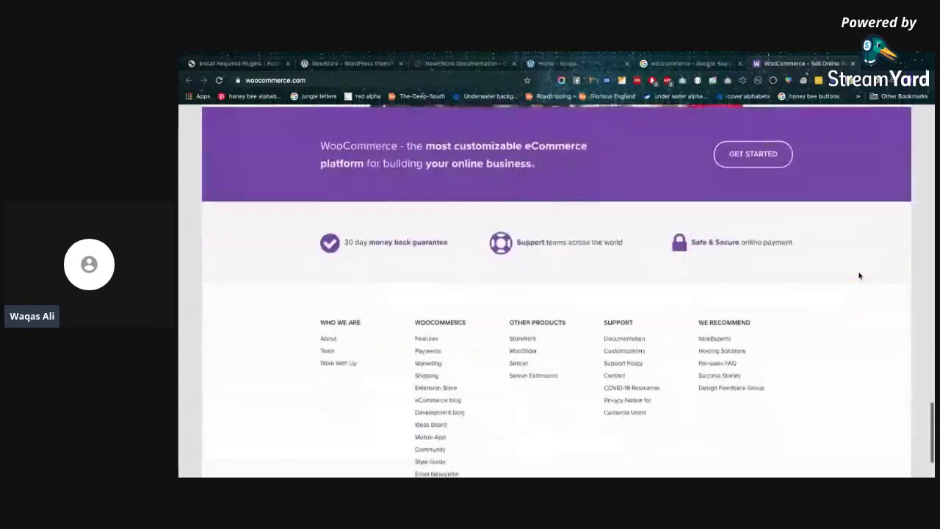
{"action": "scroll", "coordinate": [860, 273], "scroll_direction": "up", "scroll_amount": 10}
{"action": "scroll", "coordinate": [860, 275], "scroll_direction": "up", "scroll_amount": 10}
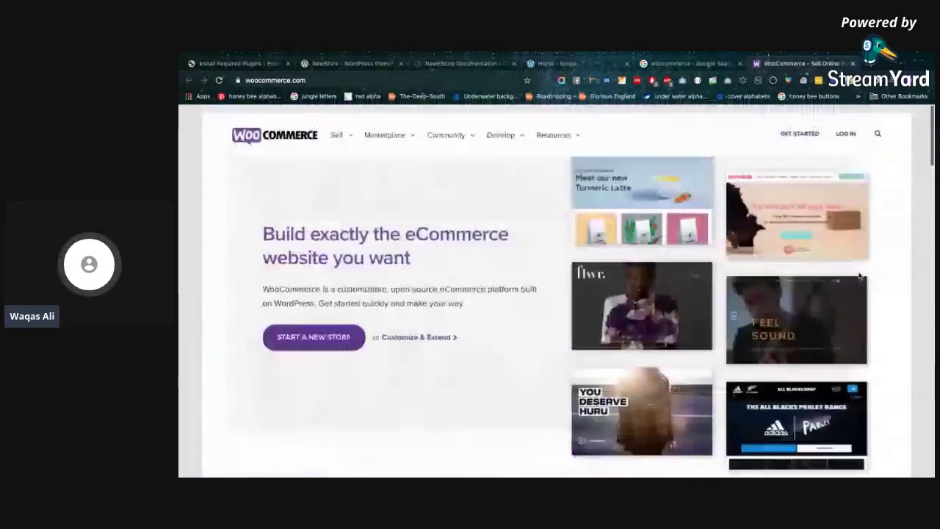
Examine WooCommerce's For Developers page, including its store design and extensions sections, and open the Get Started sign-up form
{"action": "mouse_move", "coordinate": [397, 131]}
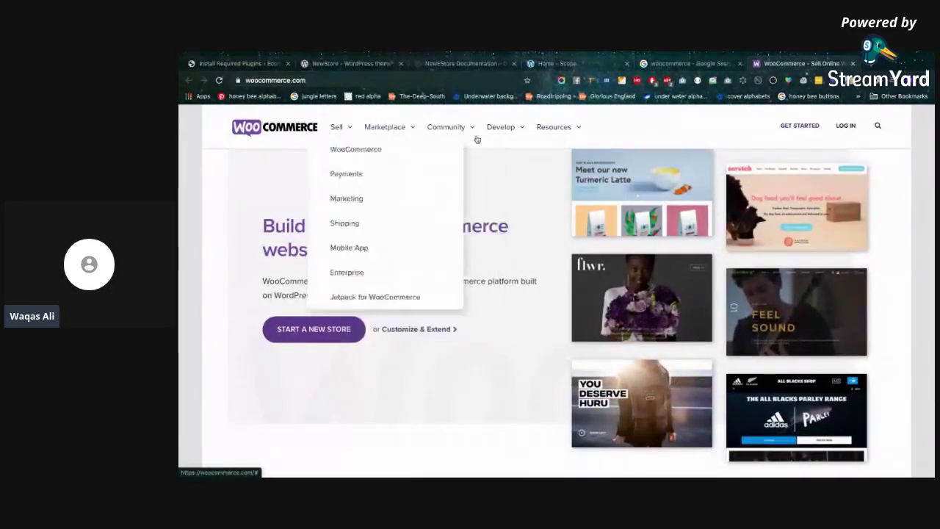
{"action": "mouse_move", "coordinate": [495, 128]}
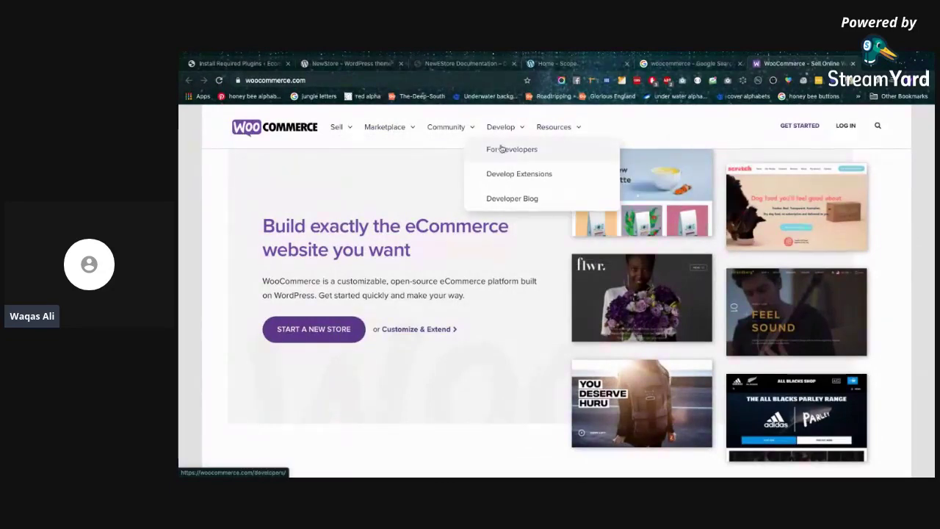
{"action": "left_click", "coordinate": [502, 149]}
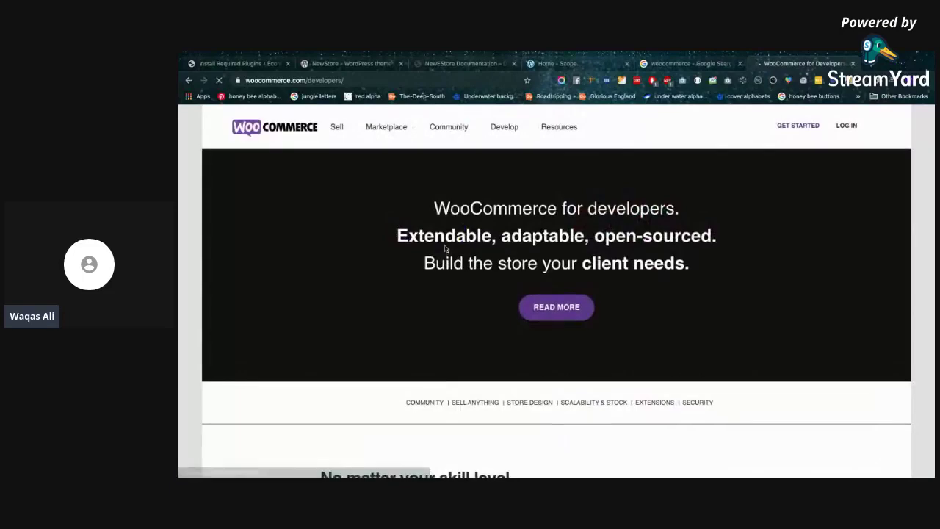
{"action": "scroll", "coordinate": [613, 300], "scroll_direction": "down", "scroll_amount": 5}
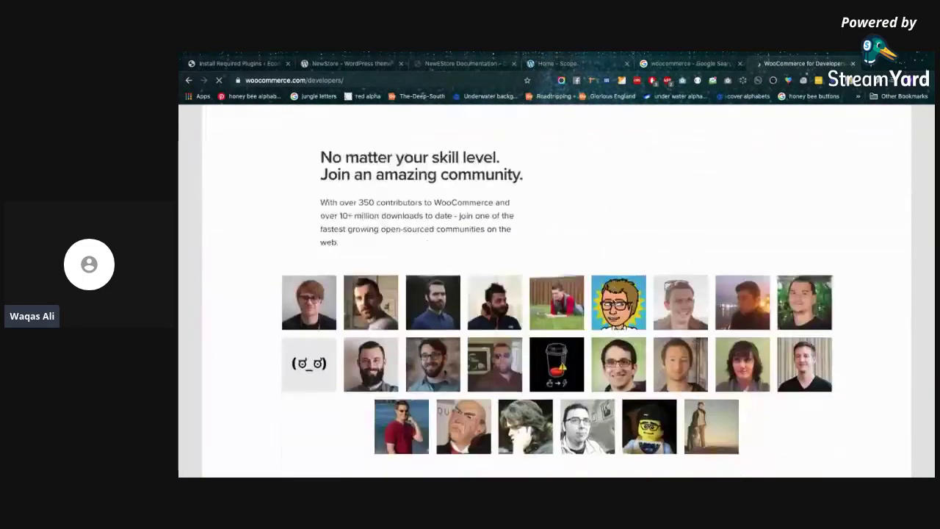
{"action": "scroll", "coordinate": [613, 301], "scroll_direction": "down", "scroll_amount": 8}
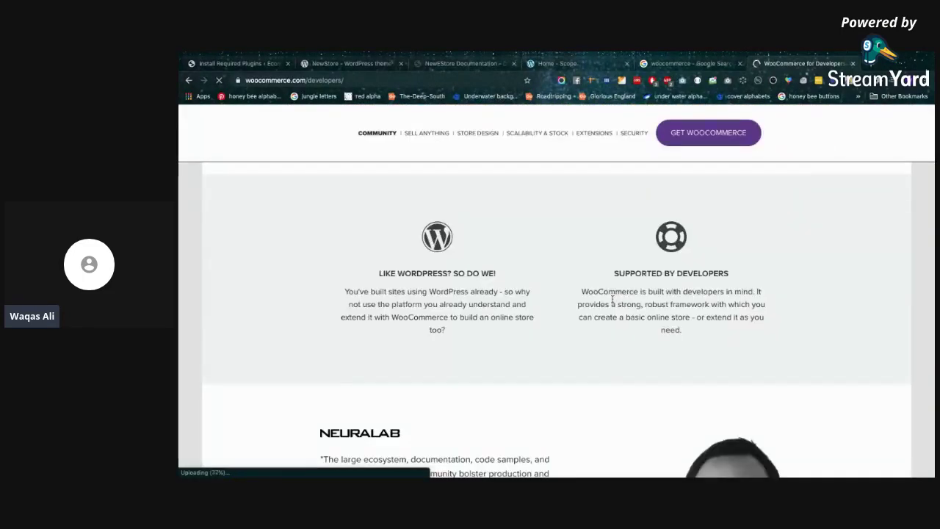
{"action": "scroll", "coordinate": [621, 367], "scroll_direction": "down", "scroll_amount": 7}
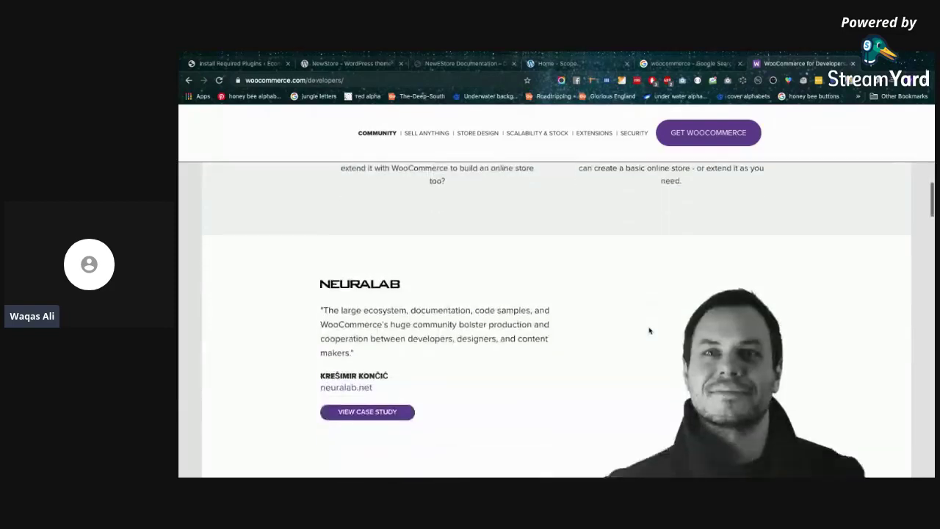
{"action": "scroll", "coordinate": [649, 331], "scroll_direction": "down", "scroll_amount": 10}
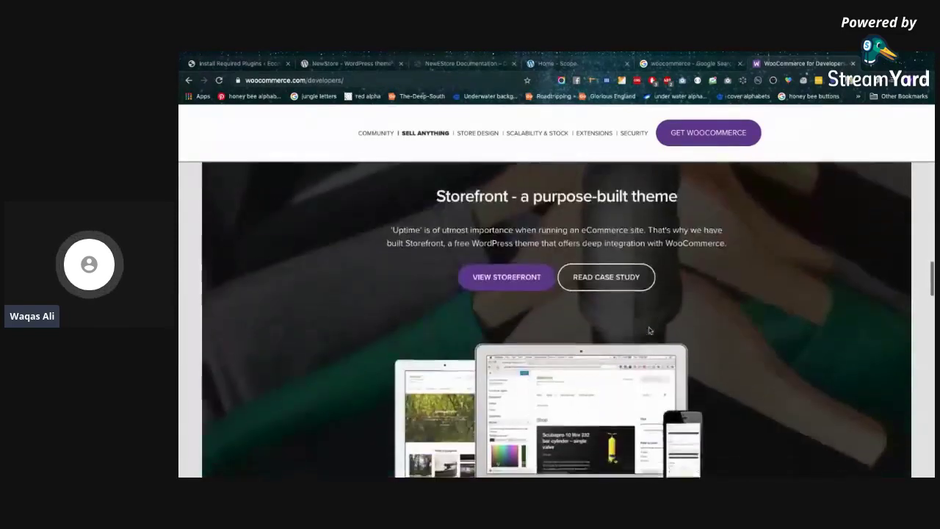
{"action": "scroll", "coordinate": [649, 330], "scroll_direction": "down", "scroll_amount": 10}
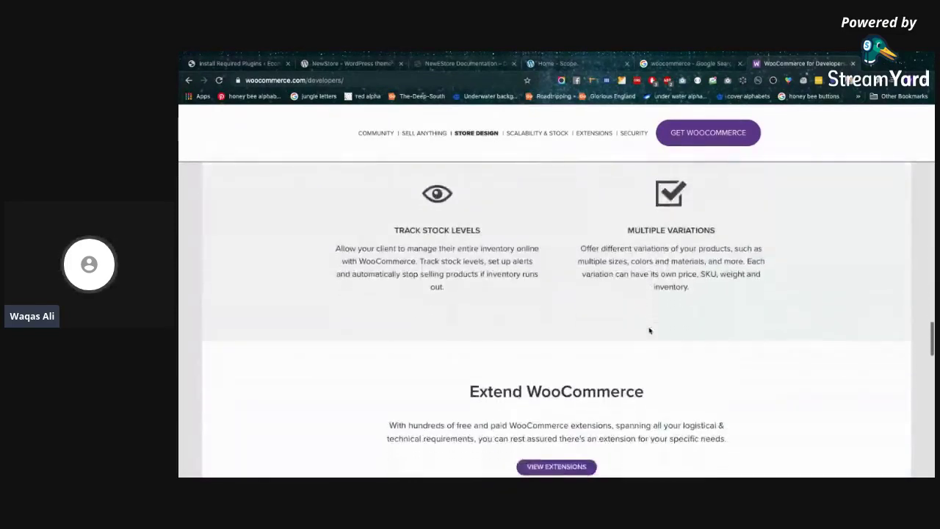
{"action": "scroll", "coordinate": [649, 331], "scroll_direction": "down", "scroll_amount": 15}
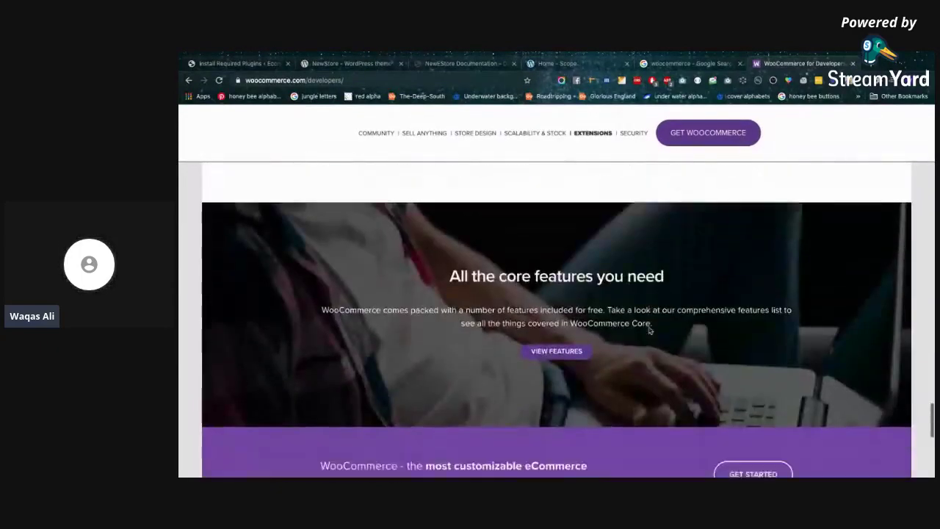
{"action": "scroll", "coordinate": [650, 330], "scroll_direction": "up", "scroll_amount": 20}
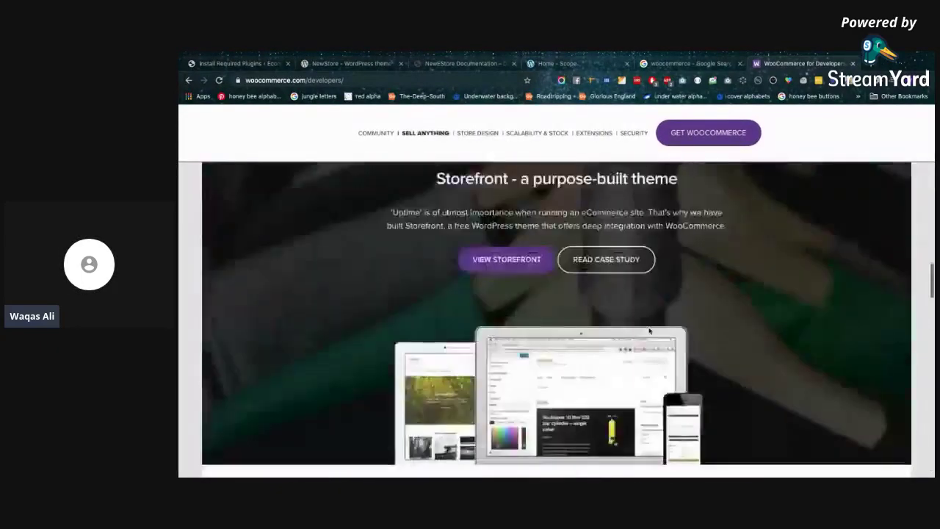
{"action": "scroll", "coordinate": [649, 331], "scroll_direction": "up", "scroll_amount": 3}
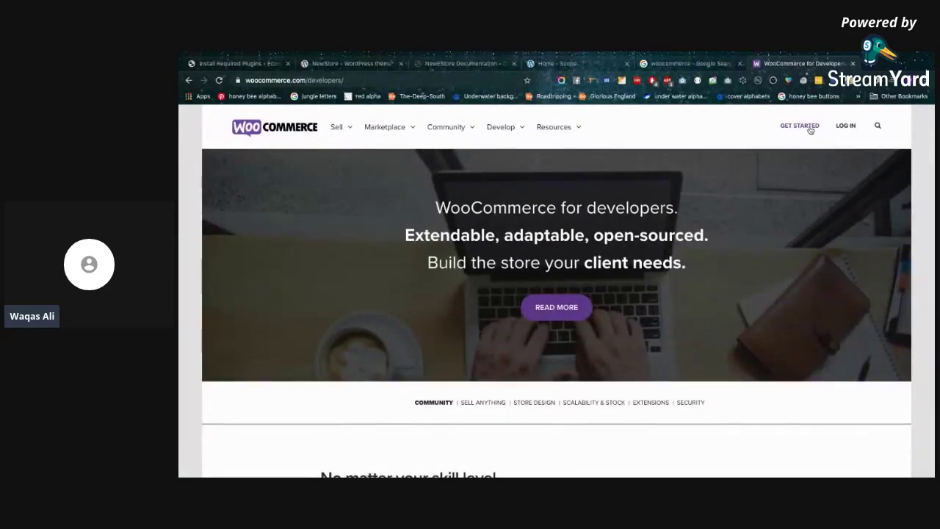
{"action": "left_click", "coordinate": [810, 128]}
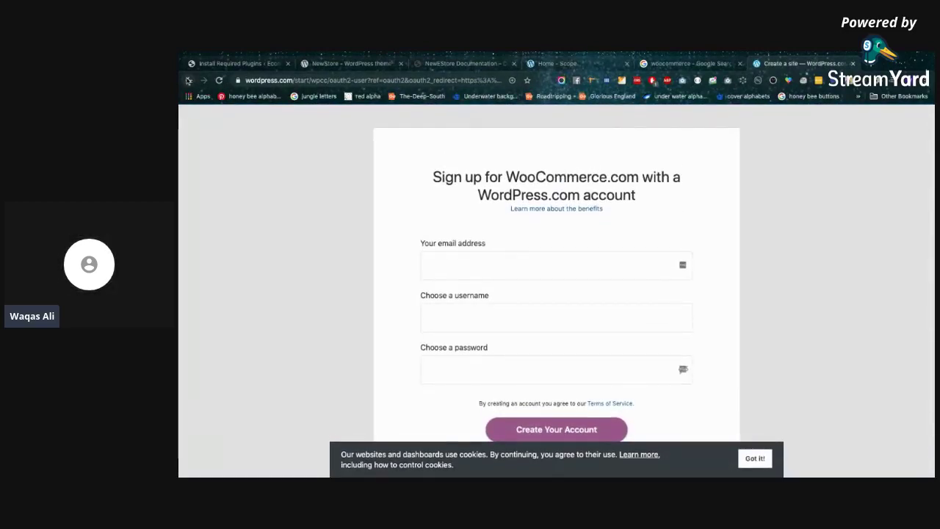
Switch to Sublime Text, open a new empty window and move it nearer the middle of the desktop
{"action": "key", "text": "ctrl+Left"}
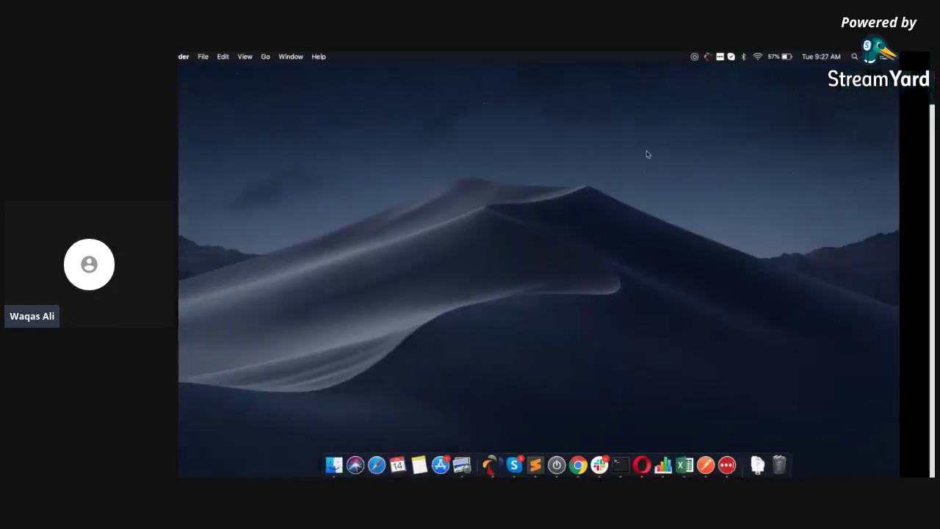
{"action": "left_click", "coordinate": [535, 465]}
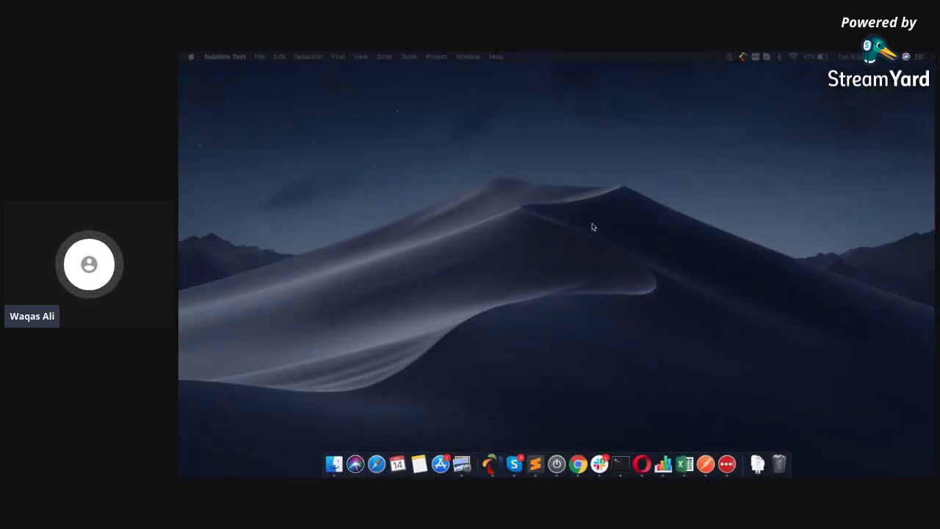
{"action": "right_click", "coordinate": [541, 448]}
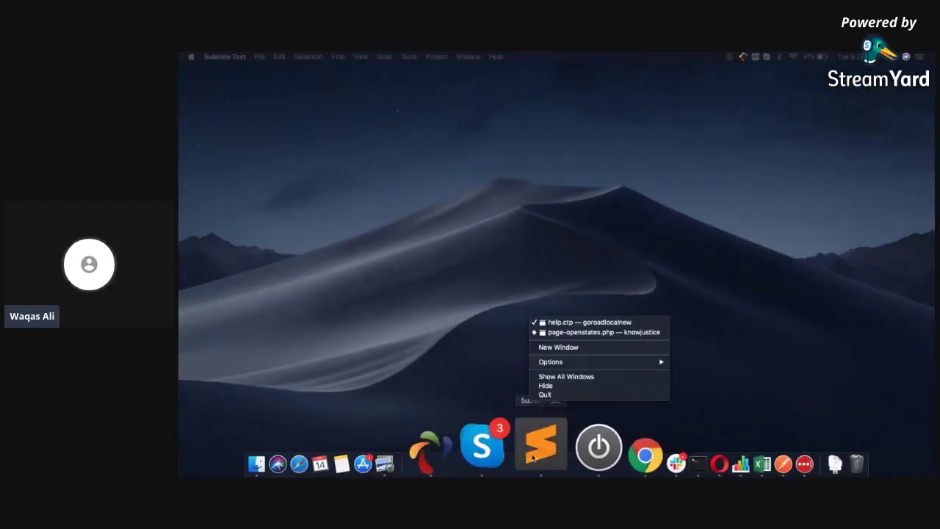
{"action": "left_click", "coordinate": [561, 348]}
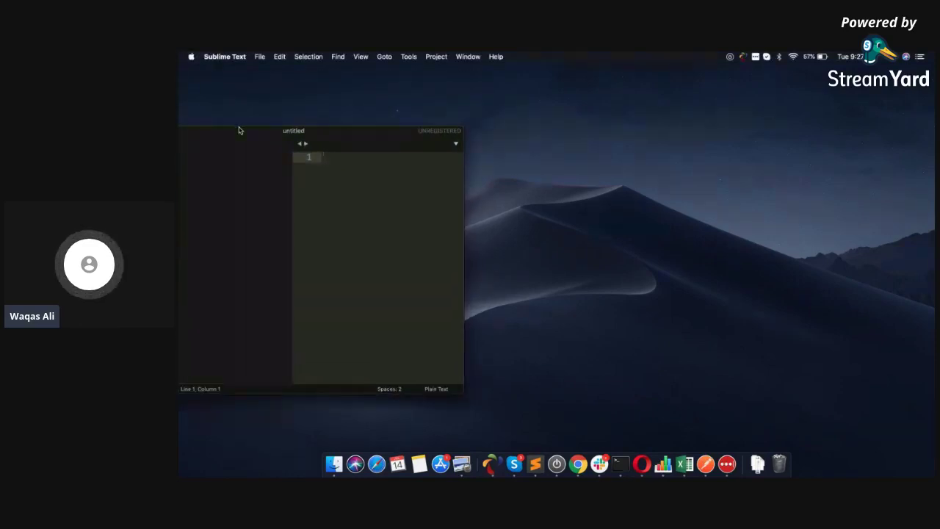
{"action": "left_click_drag", "start_coordinate": [239, 130], "coordinate": [382, 106]}
Open the ecommerce folder from the www directory as the window's project and make the window full screen
{"action": "left_click", "coordinate": [259, 56]}
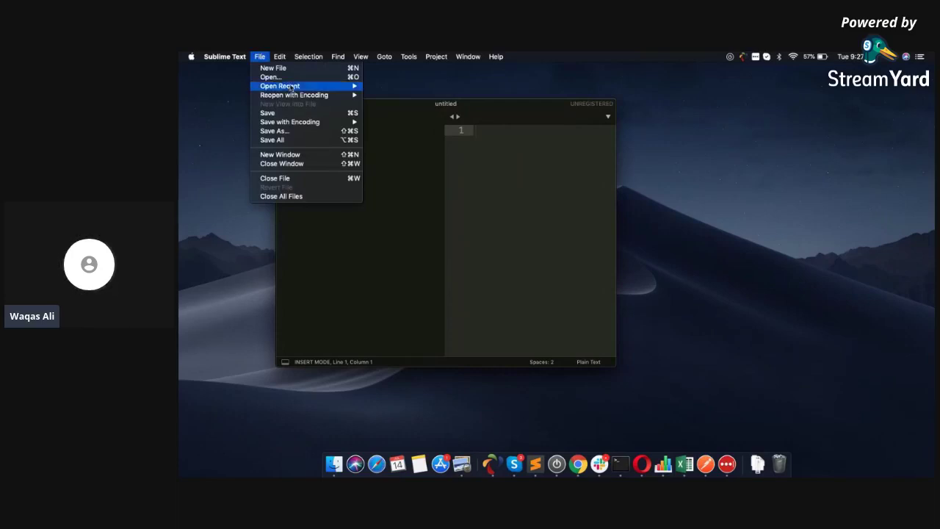
{"action": "left_click", "coordinate": [463, 106]}
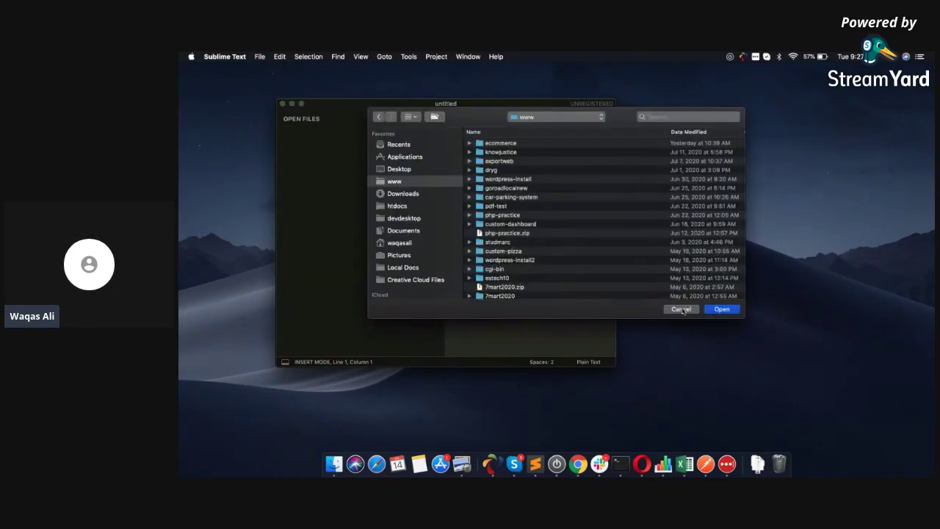
{"action": "scroll", "coordinate": [613, 246], "scroll_direction": "down", "scroll_amount": 10}
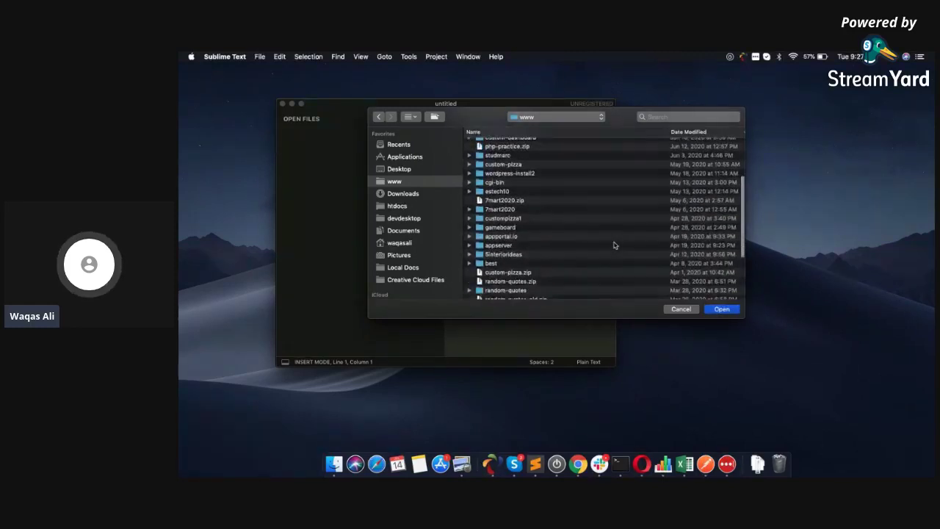
{"action": "scroll", "coordinate": [577, 258], "scroll_direction": "up", "scroll_amount": 5}
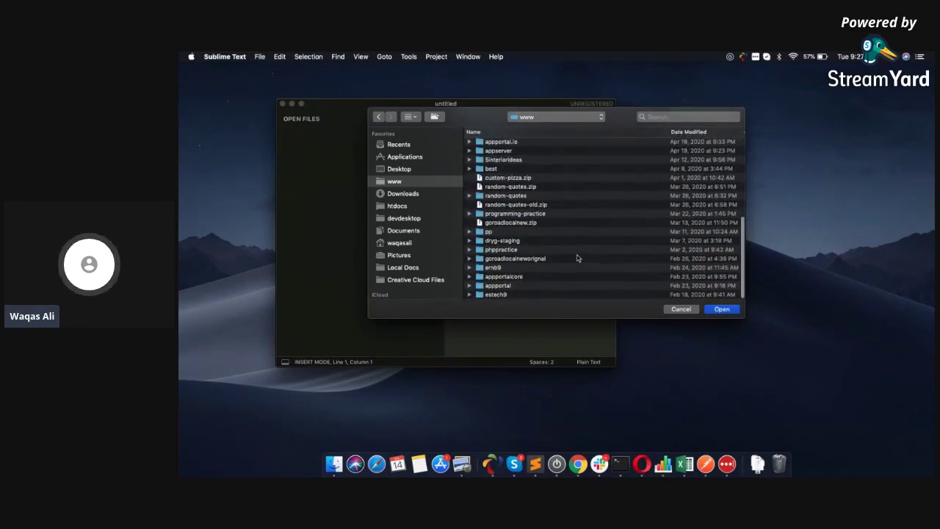
{"action": "scroll", "coordinate": [578, 258], "scroll_direction": "up", "scroll_amount": 3}
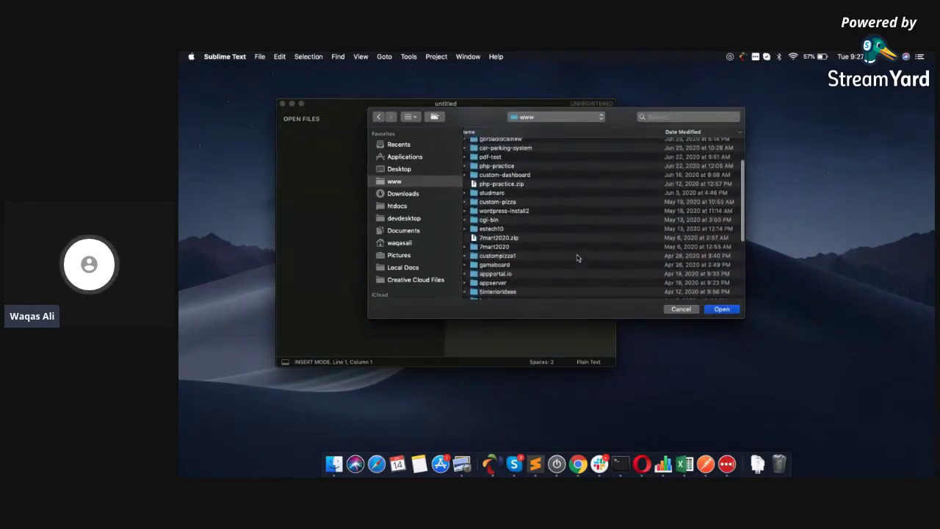
{"action": "scroll", "coordinate": [572, 214], "scroll_direction": "up", "scroll_amount": 2}
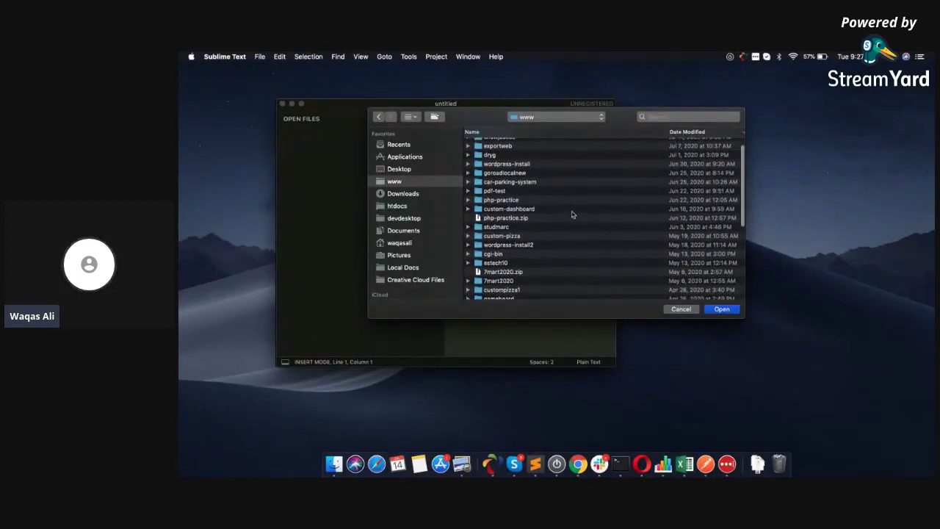
{"action": "scroll", "coordinate": [573, 257], "scroll_direction": "down", "scroll_amount": 3}
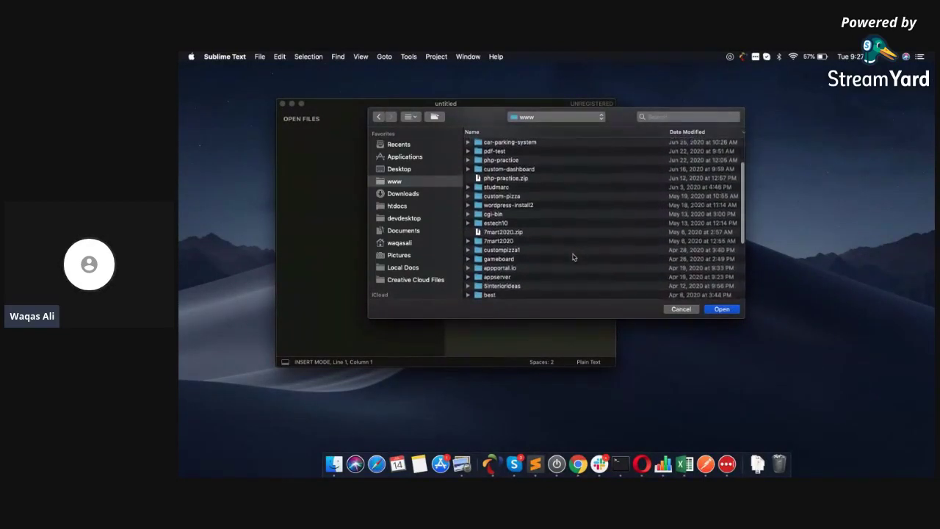
{"action": "scroll", "coordinate": [573, 257], "scroll_direction": "down", "scroll_amount": 2}
{"action": "scroll", "coordinate": [573, 258], "scroll_direction": "up", "scroll_amount": 4}
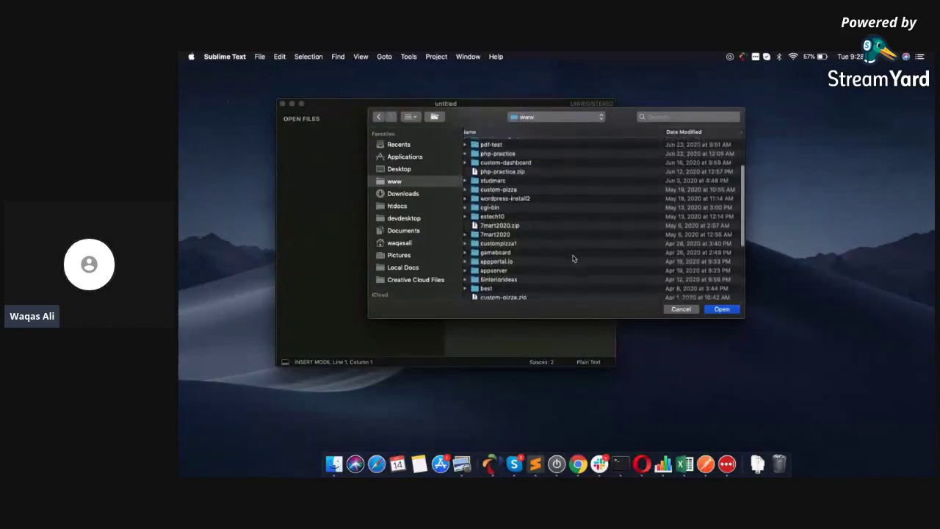
{"action": "scroll", "coordinate": [573, 257], "scroll_direction": "down", "scroll_amount": 5}
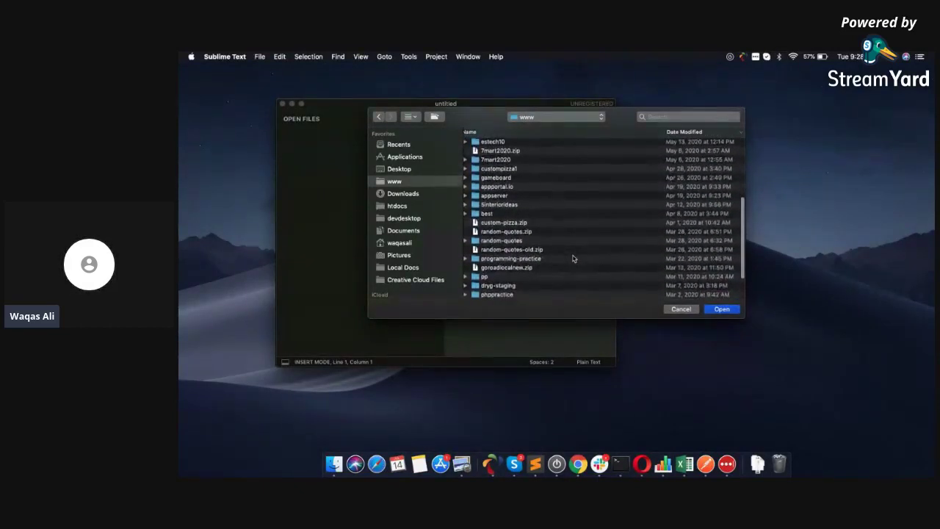
{"action": "scroll", "coordinate": [573, 257], "scroll_direction": "up", "scroll_amount": 4}
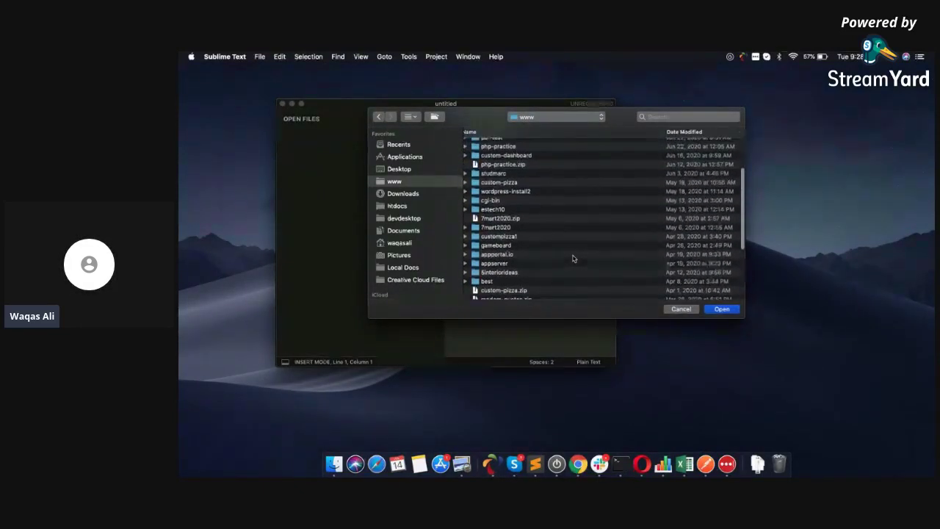
{"action": "scroll", "coordinate": [547, 223], "scroll_direction": "up", "scroll_amount": 3}
{"action": "left_click", "coordinate": [522, 190]}
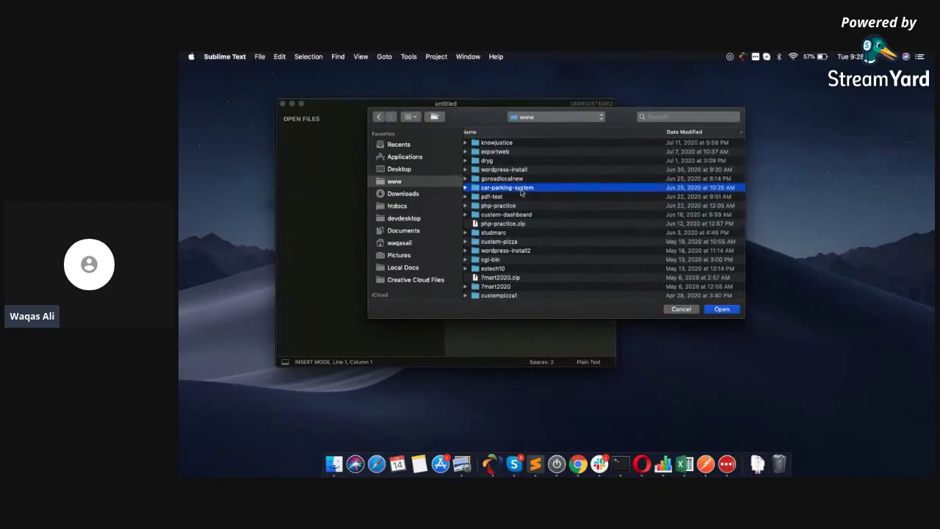
{"action": "key", "text": "e"}
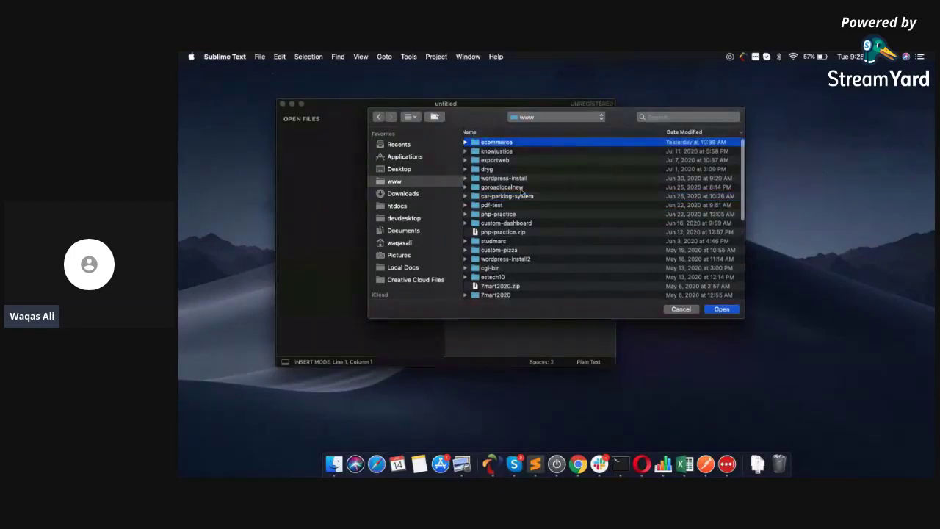
{"action": "left_click", "coordinate": [721, 309]}
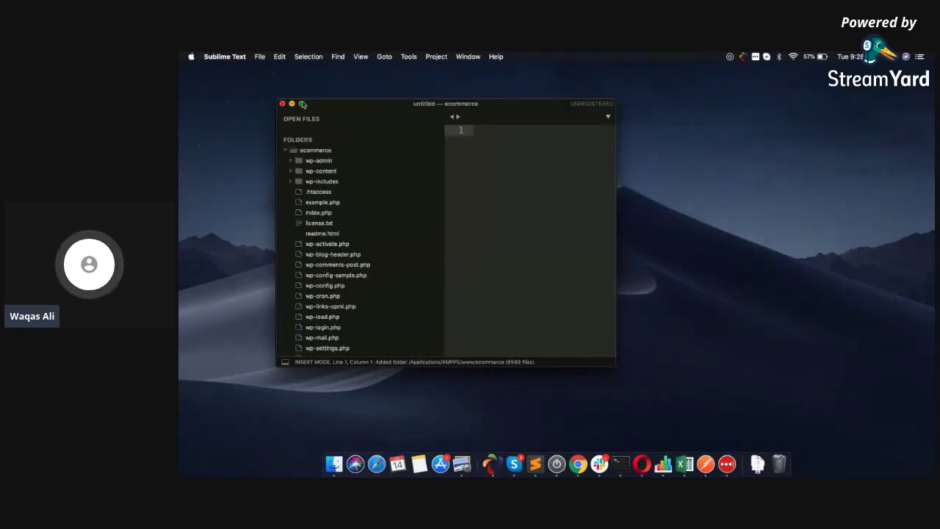
{"action": "left_click", "coordinate": [301, 104]}
Open readme.txt from wp-content/plugins/woocommerce and highlight the "Requires PHP" line
{"action": "left_click", "coordinate": [250, 114]}
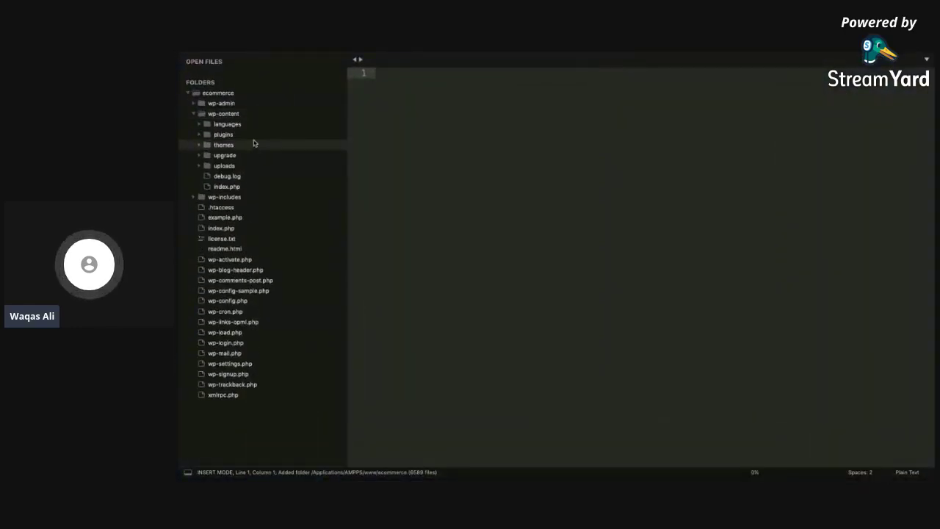
{"action": "left_click", "coordinate": [251, 136]}
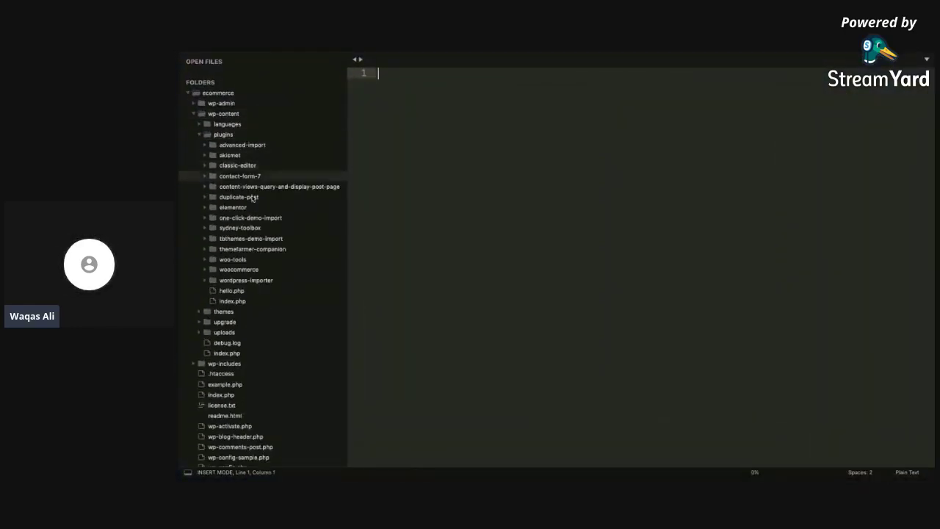
{"action": "left_click", "coordinate": [246, 270]}
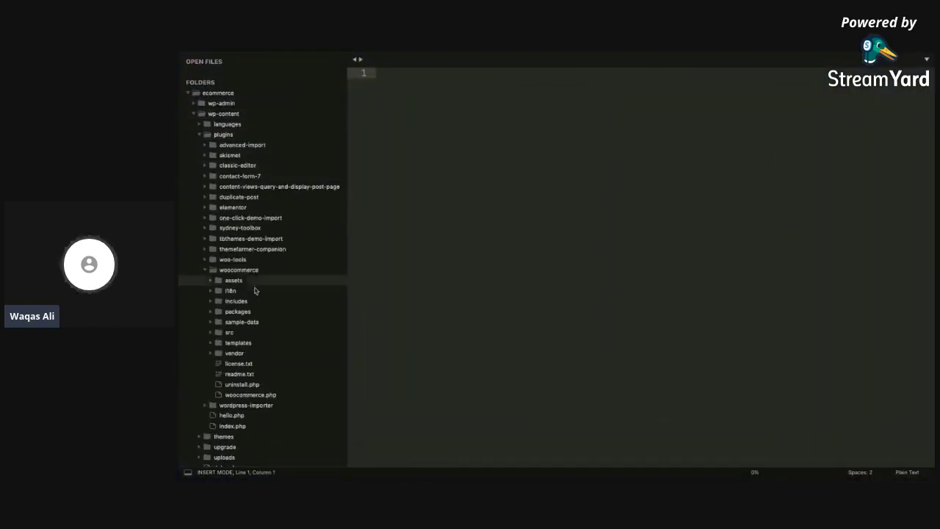
{"action": "left_click", "coordinate": [258, 373]}
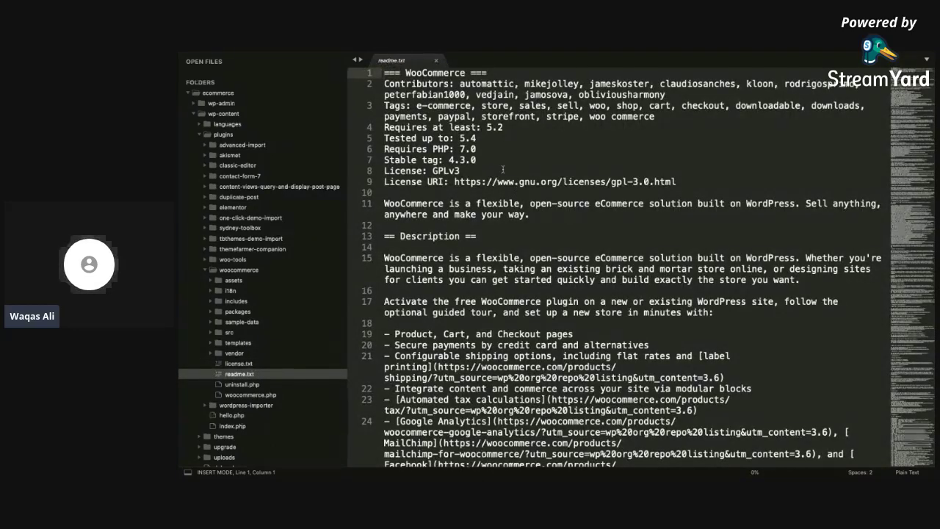
{"action": "left_click_drag", "start_coordinate": [383, 149], "coordinate": [495, 154]}
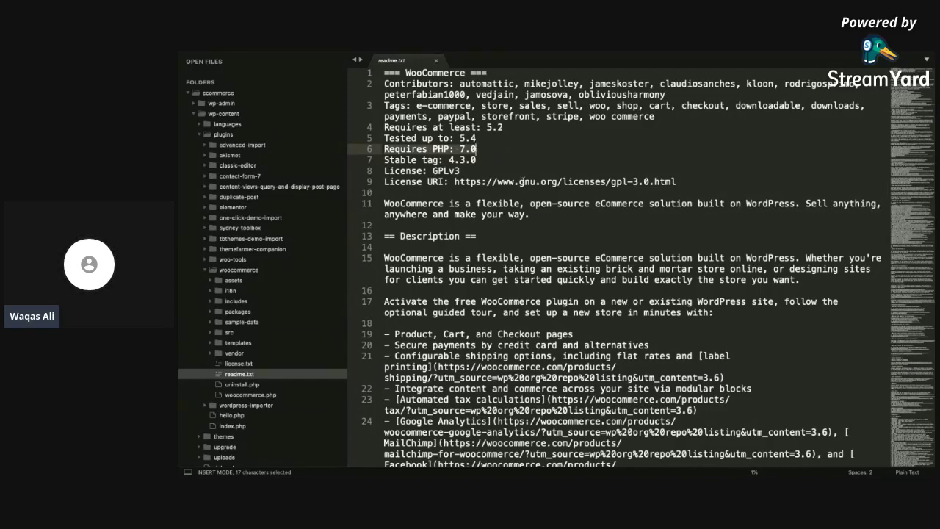
Compare the WooCommerce error on Chrome's Install Required Plugins page with the PHP requirement in Sublime Text's readme
{"action": "key", "text": "ctrl+Right"}
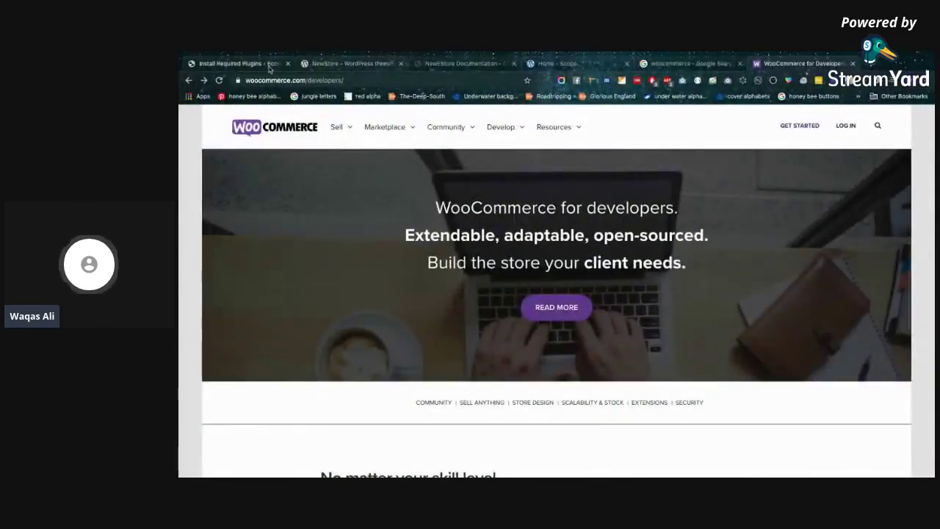
{"action": "left_click", "coordinate": [269, 66]}
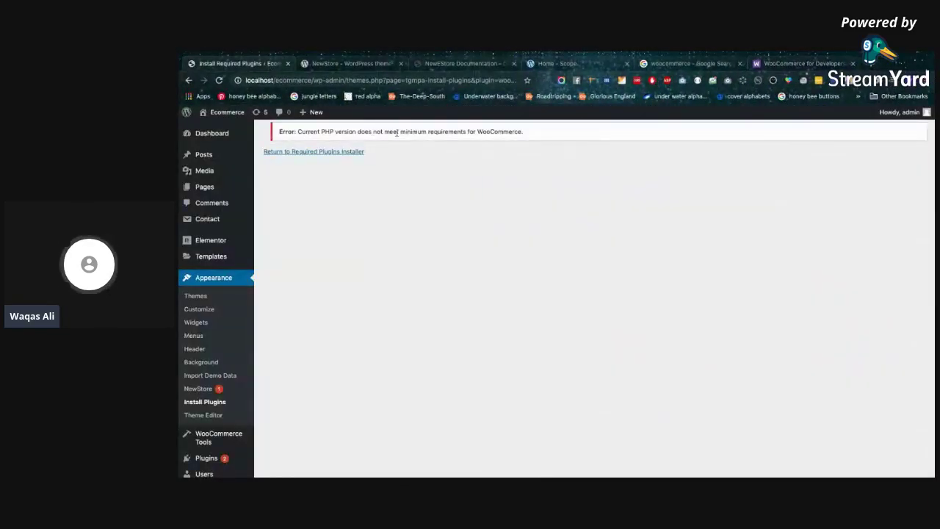
{"action": "mouse_move", "coordinate": [515, 474]}
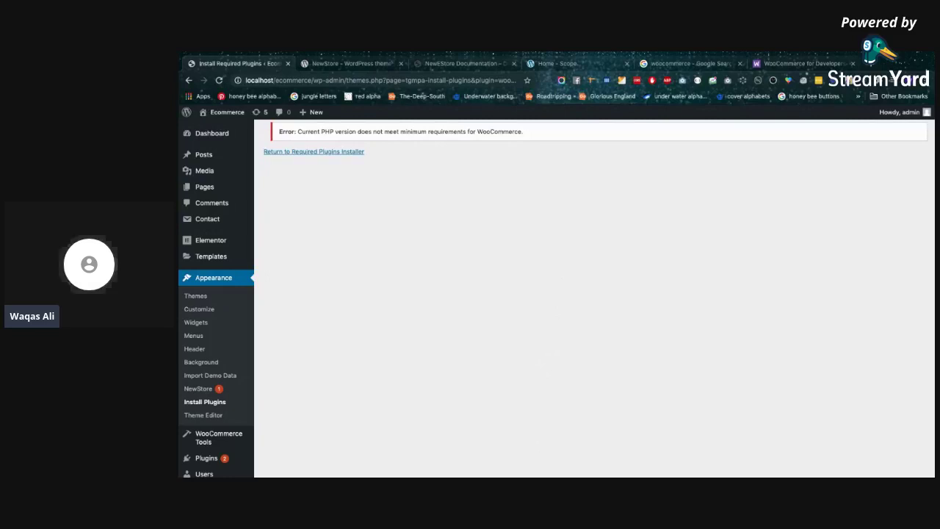
{"action": "mouse_move", "coordinate": [436, 470]}
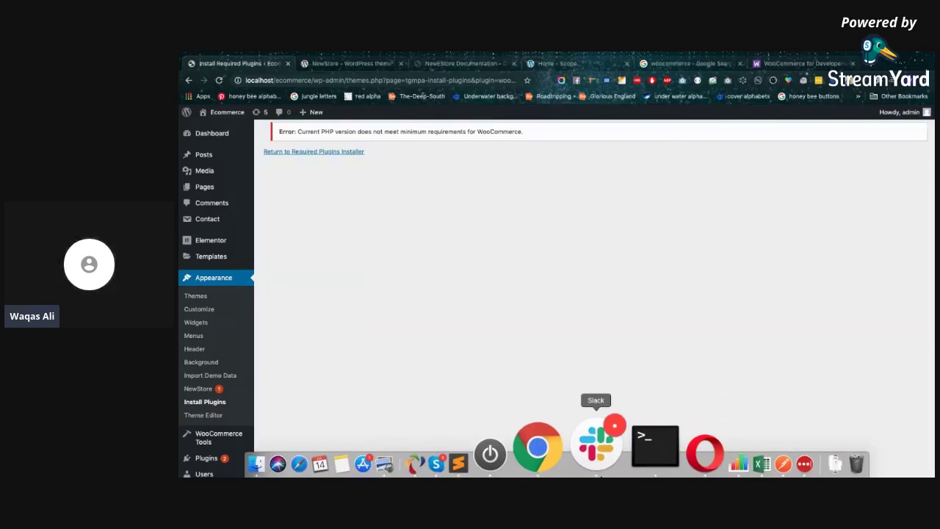
{"action": "key", "text": "ctrl+Left"}
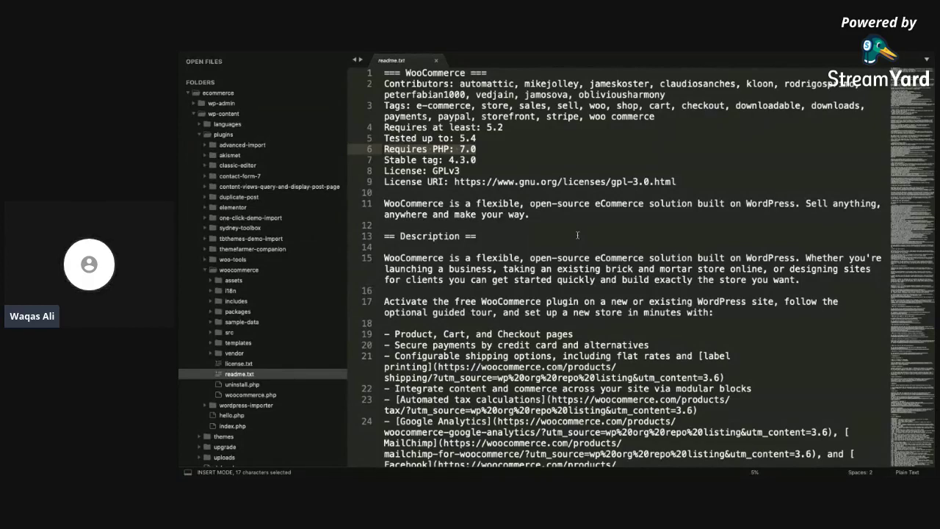
Switch to Chrome, load wordpress.org/plugins in place of the Google results and search the plugin directory for "woocommerce"
{"action": "key", "text": "ctrl+Right"}
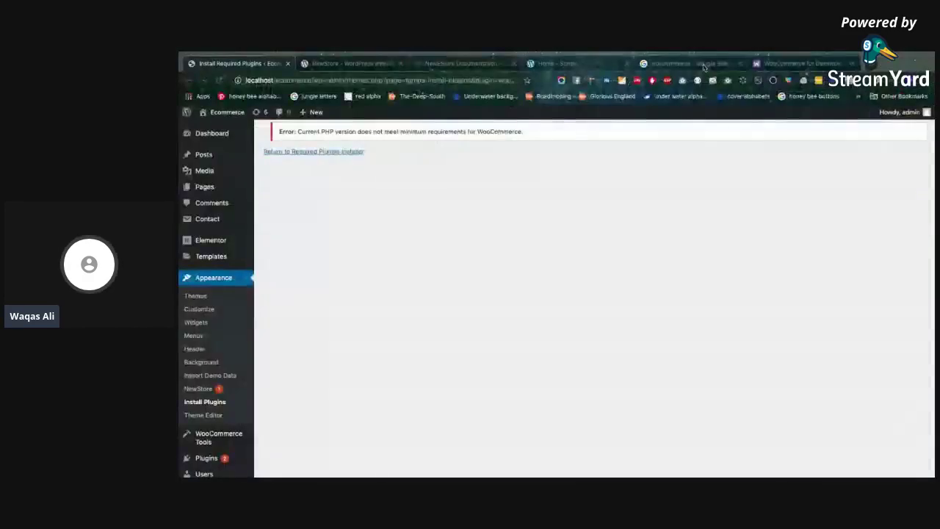
{"action": "left_click", "coordinate": [688, 63]}
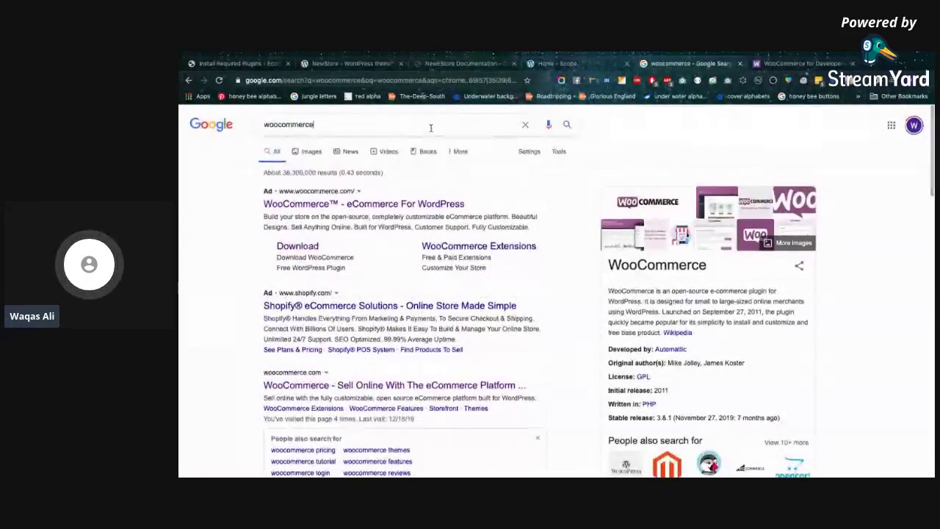
{"action": "left_click", "coordinate": [430, 125]}
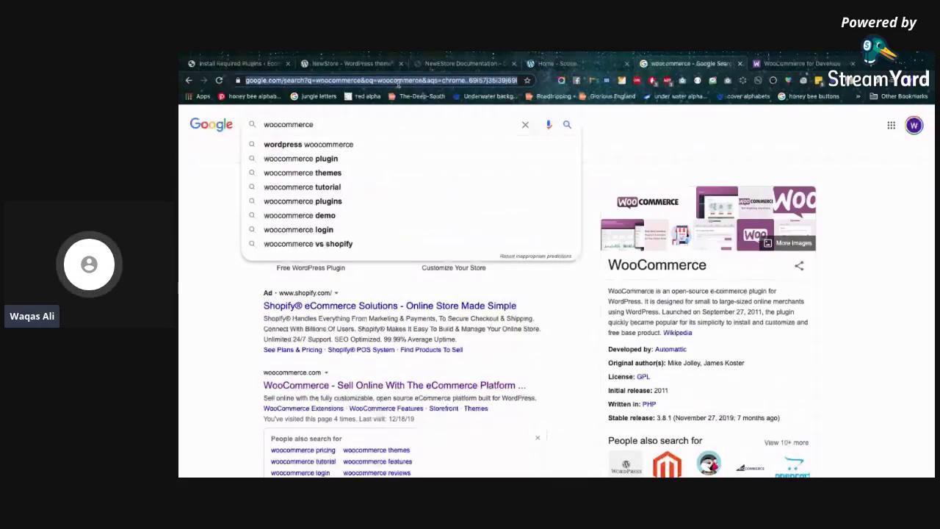
{"action": "type", "text": "wordpress.org"}
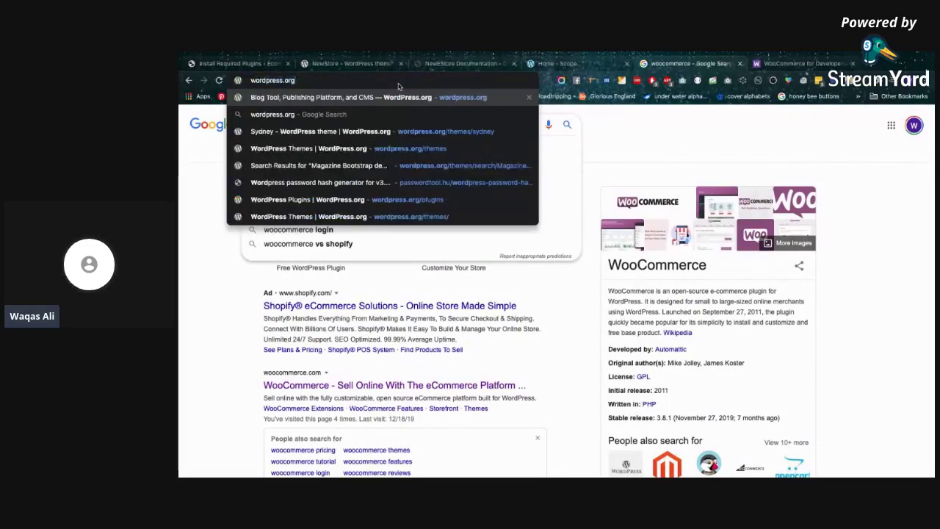
{"action": "type", "text": "/plugins"}
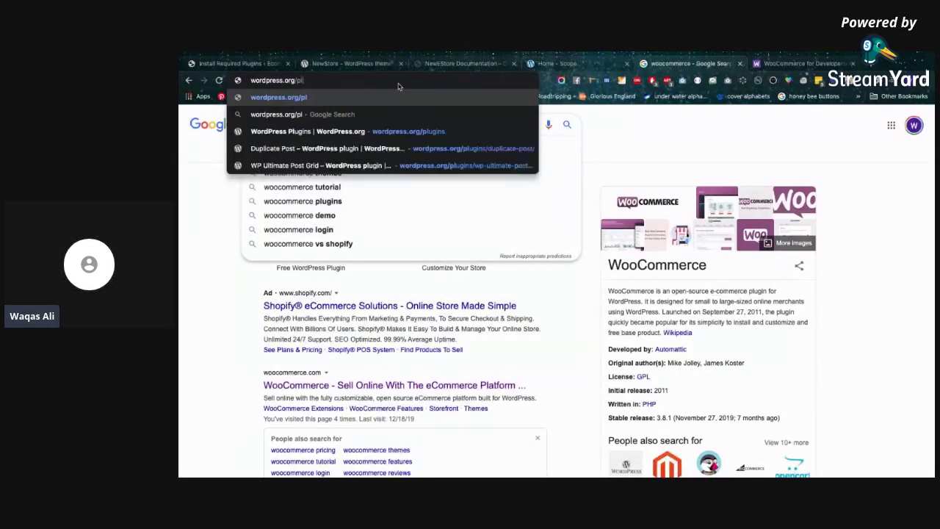
{"action": "key", "text": "Return"}
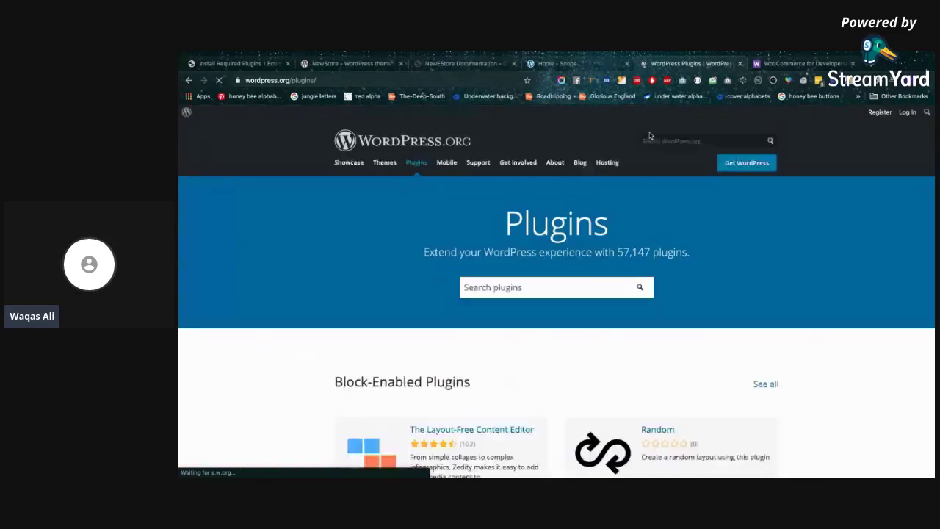
{"action": "left_click", "coordinate": [531, 290]}
{"action": "type", "text": "wooco"}
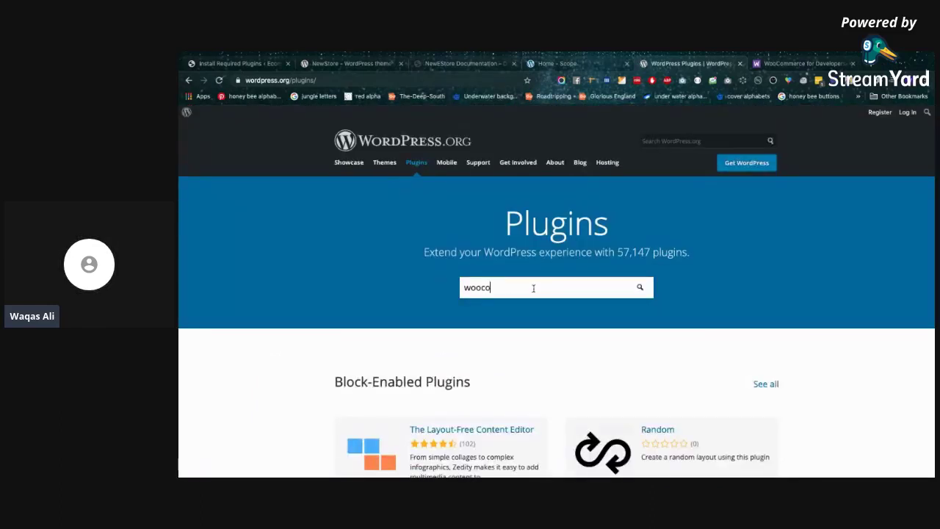
{"action": "type", "text": "mmerce"}
{"action": "key", "text": "Return"}
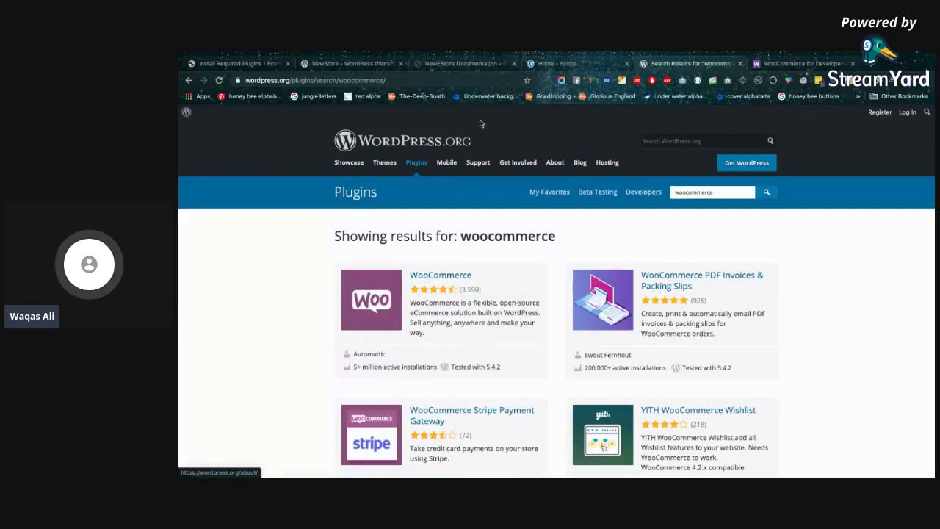
After viewing the NewStore theme page, switch to Sublime Text, open readme.txt from wp-content/themes/newstore and highlight its "Requires PHP" line
{"action": "left_click", "coordinate": [369, 67]}
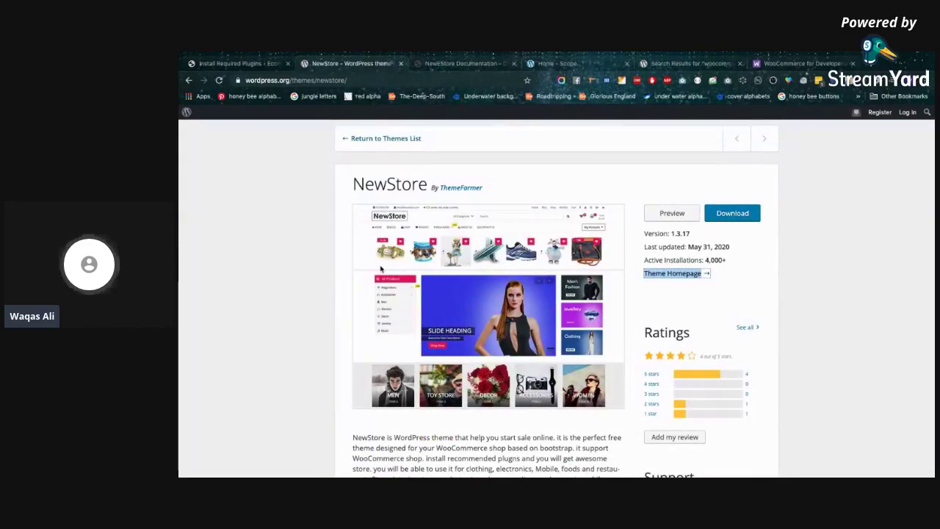
{"action": "scroll", "coordinate": [381, 269], "scroll_direction": "down", "scroll_amount": 5}
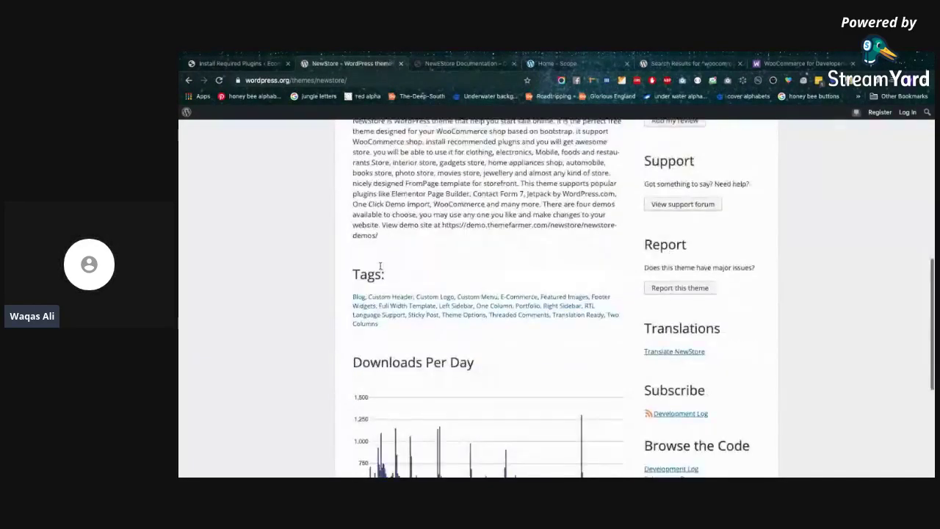
{"action": "key", "text": "alt+Tab"}
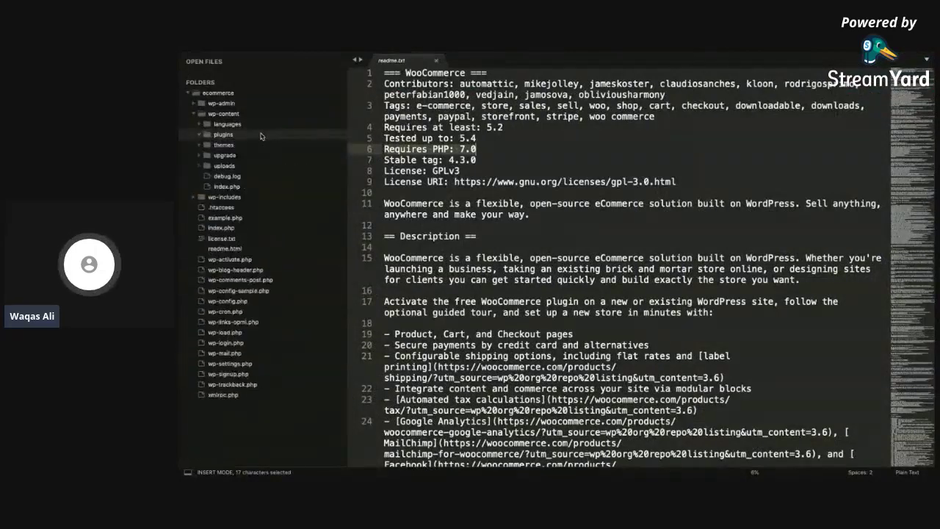
{"action": "left_click", "coordinate": [249, 144]}
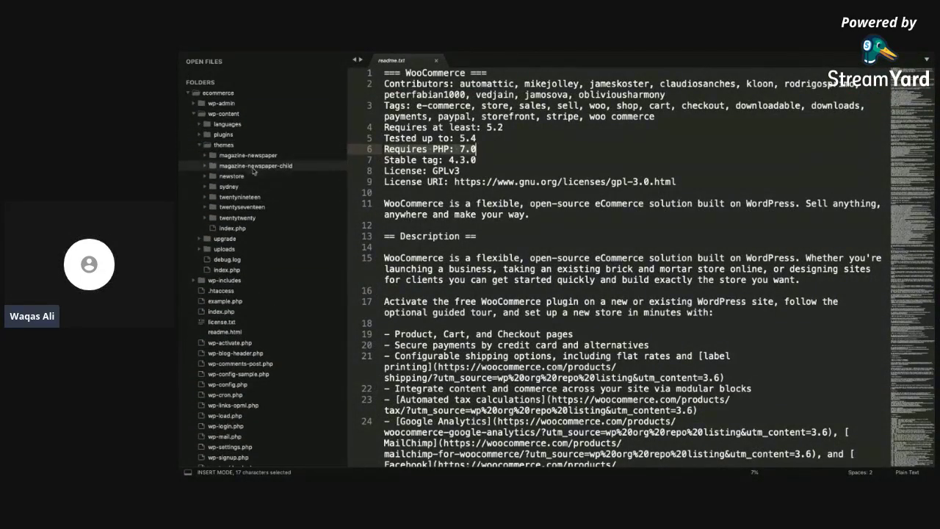
{"action": "left_click", "coordinate": [254, 178]}
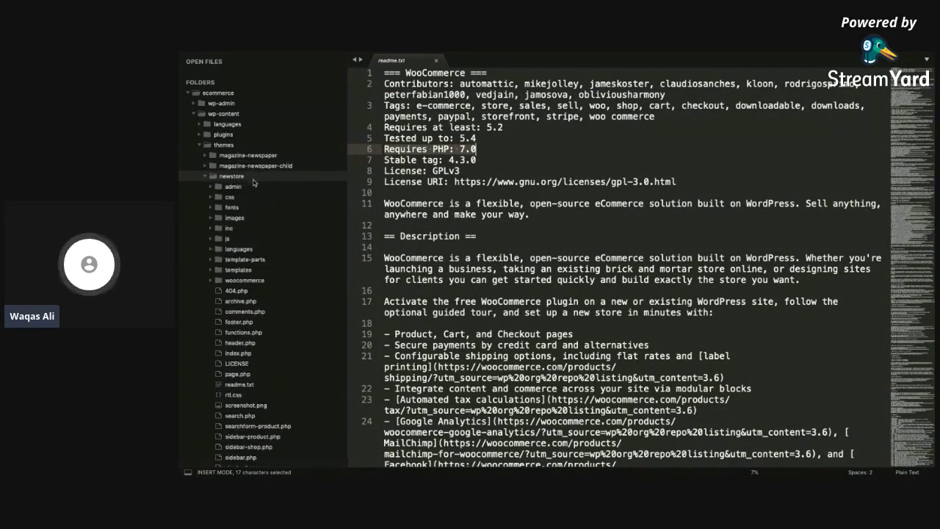
{"action": "scroll", "coordinate": [253, 183], "scroll_direction": "down", "scroll_amount": 6}
{"action": "left_click", "coordinate": [256, 165]}
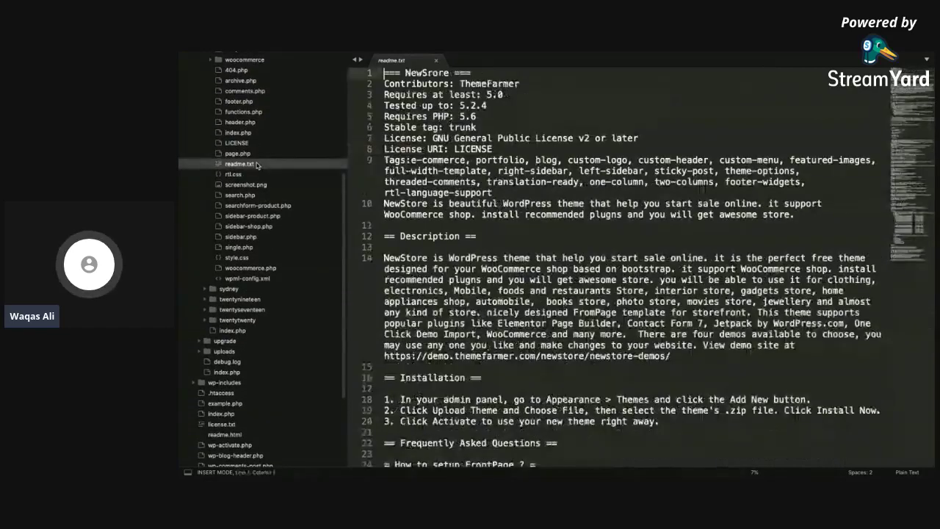
{"action": "left_click_drag", "start_coordinate": [385, 116], "coordinate": [501, 122]}
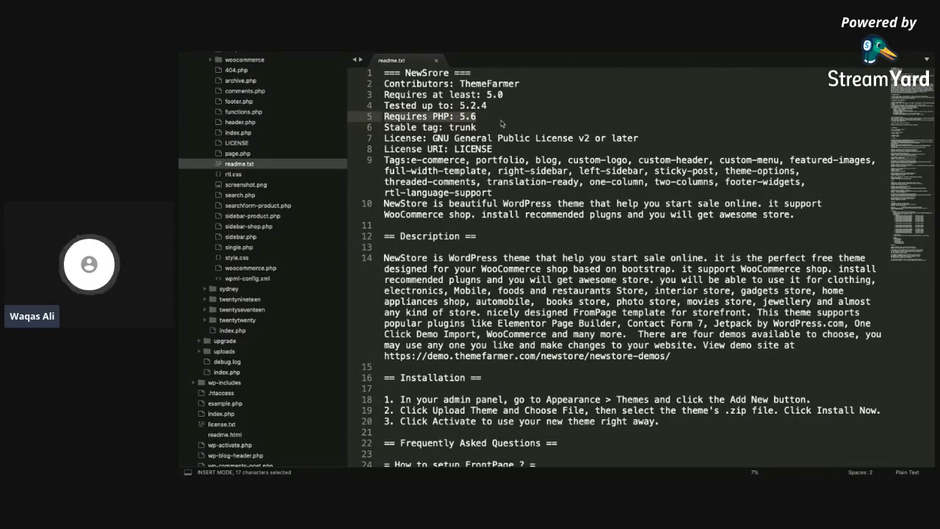
Read through the NewStore readme's setup instructions, FAQ, changelog, credits and license for plugin requirements
{"action": "scroll", "coordinate": [501, 123], "scroll_direction": "down", "scroll_amount": 7}
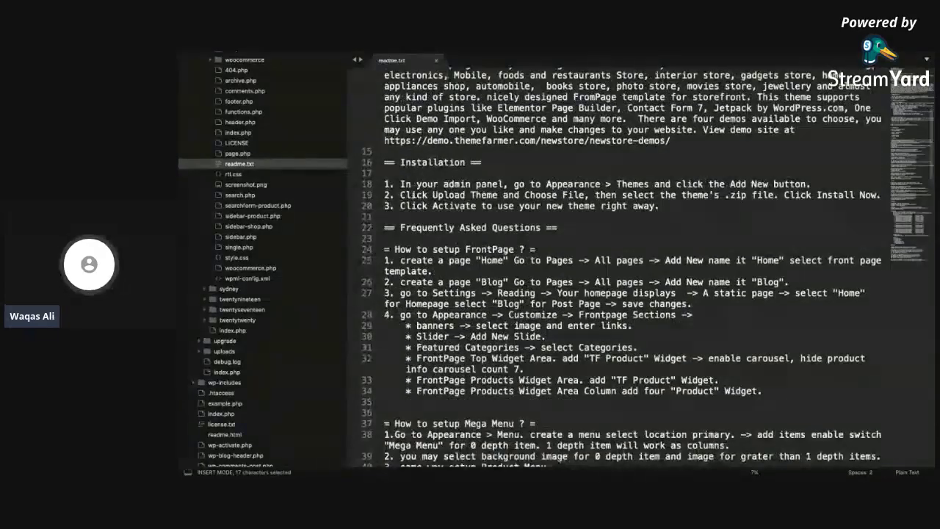
{"action": "scroll", "coordinate": [503, 219], "scroll_direction": "down", "scroll_amount": 3}
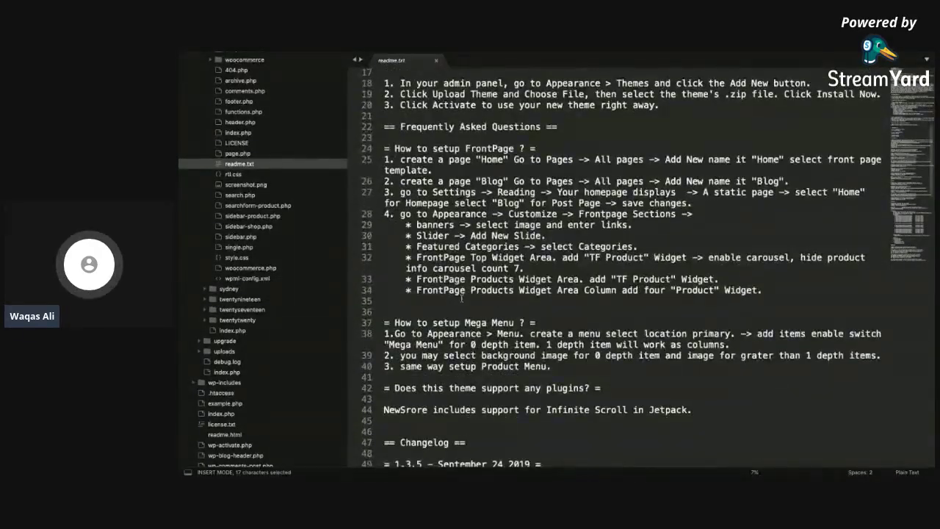
{"action": "scroll", "coordinate": [462, 297], "scroll_direction": "down", "scroll_amount": 4}
{"action": "scroll", "coordinate": [548, 197], "scroll_direction": "up", "scroll_amount": 2}
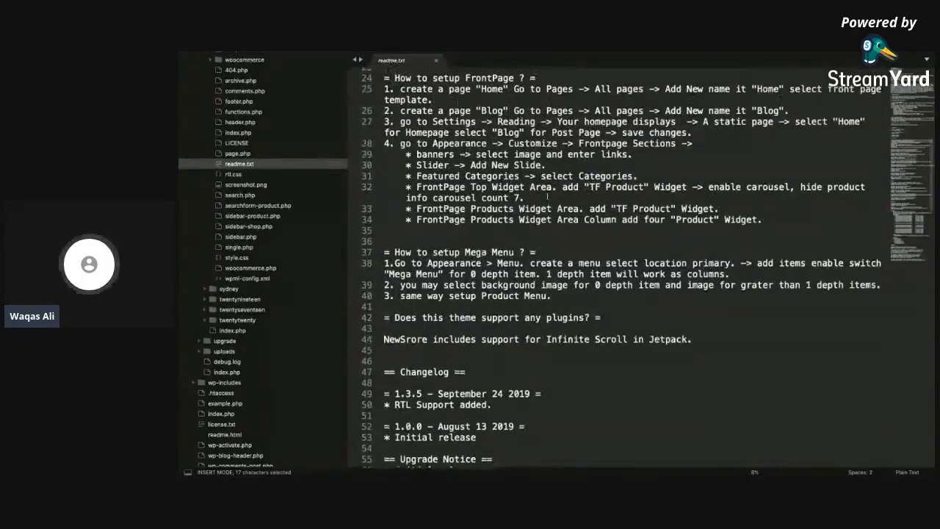
{"action": "scroll", "coordinate": [547, 196], "scroll_direction": "up", "scroll_amount": 1}
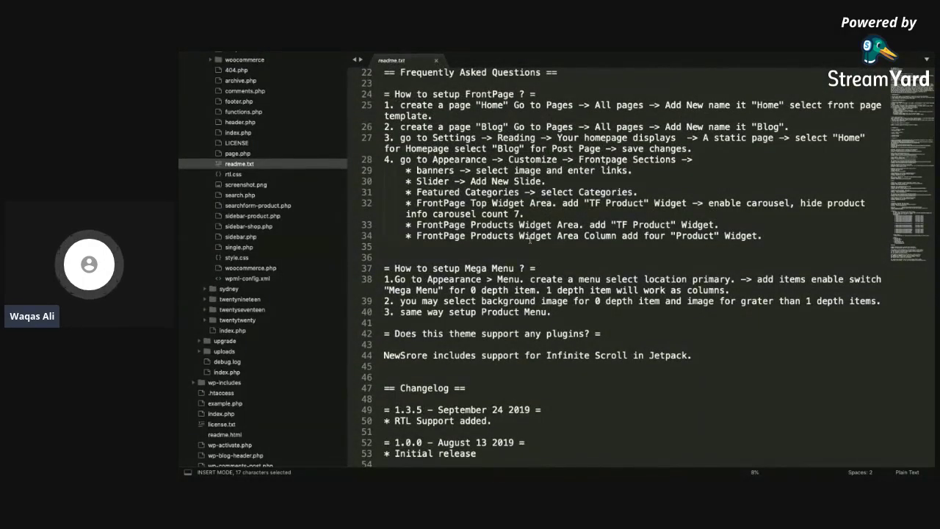
{"action": "scroll", "coordinate": [530, 239], "scroll_direction": "down", "scroll_amount": 11}
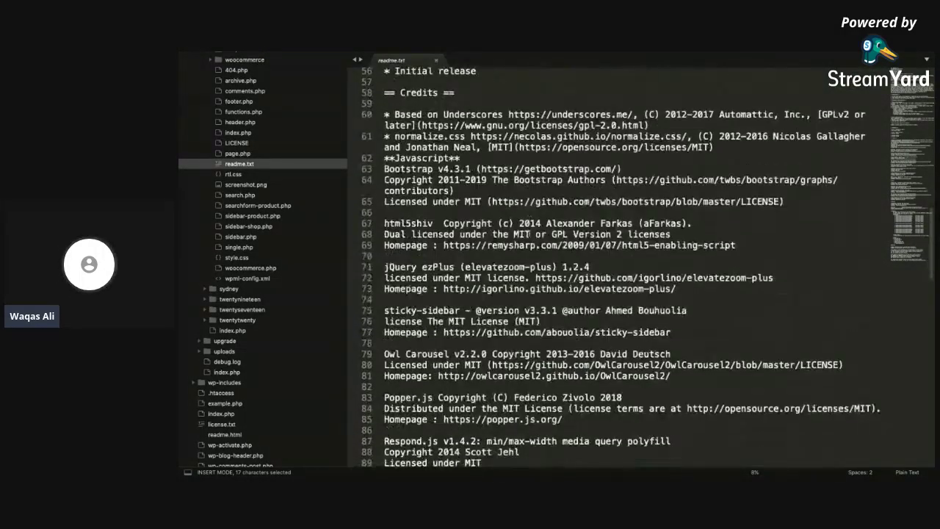
{"action": "scroll", "coordinate": [529, 233], "scroll_direction": "down", "scroll_amount": 16}
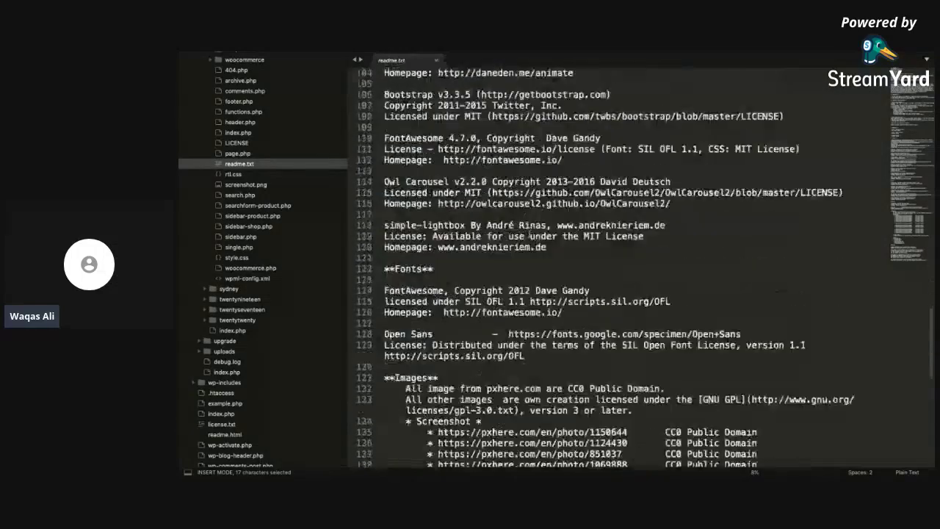
{"action": "scroll", "coordinate": [529, 234], "scroll_direction": "down", "scroll_amount": 14}
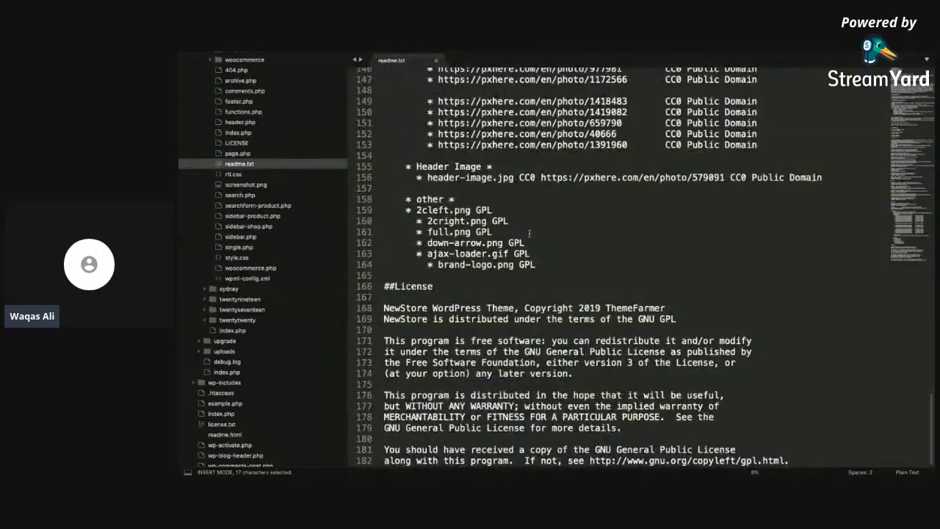
Search the NewStore readme for "woocommerce" and step through the matches
{"action": "scroll", "coordinate": [528, 234], "scroll_direction": "up", "scroll_amount": 20}
{"action": "key", "text": "ctrl+f"}
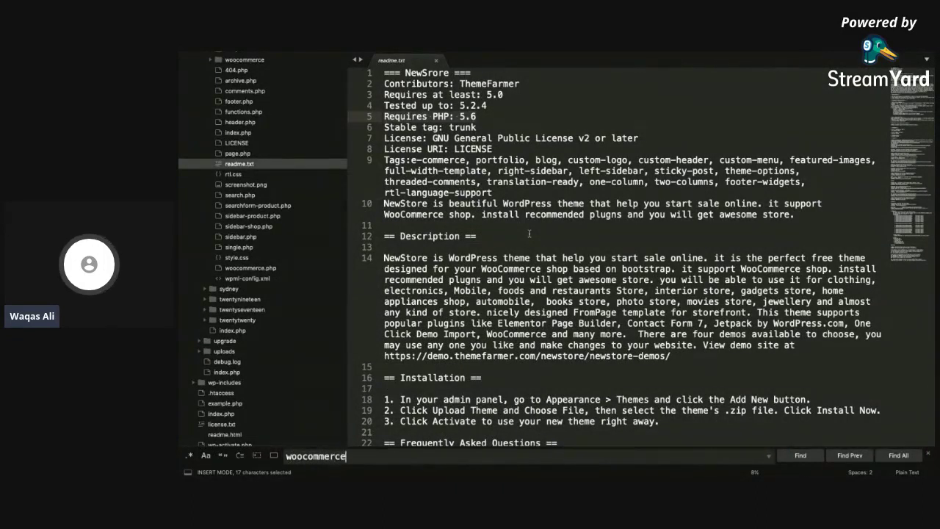
{"action": "key", "text": "Return"}
{"action": "key", "text": "Return"}
{"action": "key", "text": "Return"}
{"action": "key", "text": "Return"}
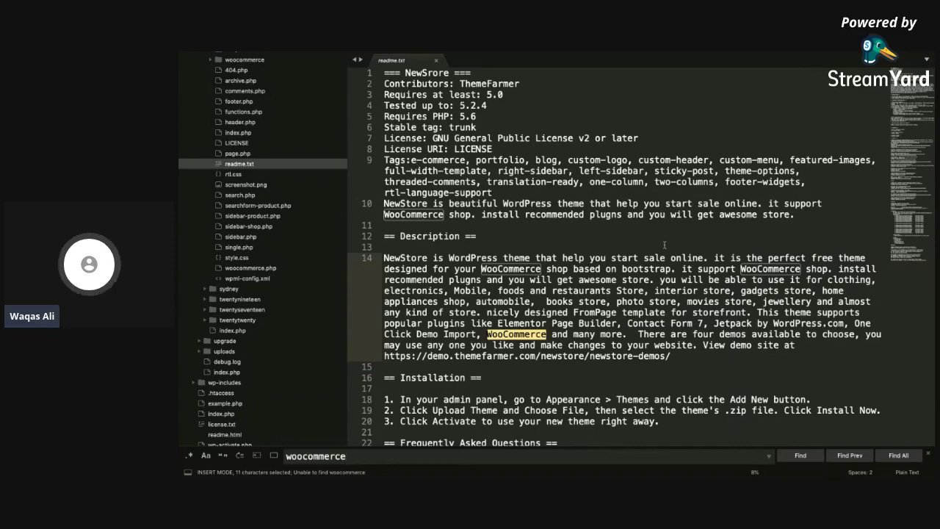
Switch to Chrome and examine the NewStore theme page on WordPress.org for version and requirement details
{"action": "key", "text": "ctrl+Right"}
{"action": "scroll", "coordinate": [565, 312], "scroll_direction": "down", "scroll_amount": 1}
{"action": "scroll", "coordinate": [565, 312], "scroll_direction": "up", "scroll_amount": 3}
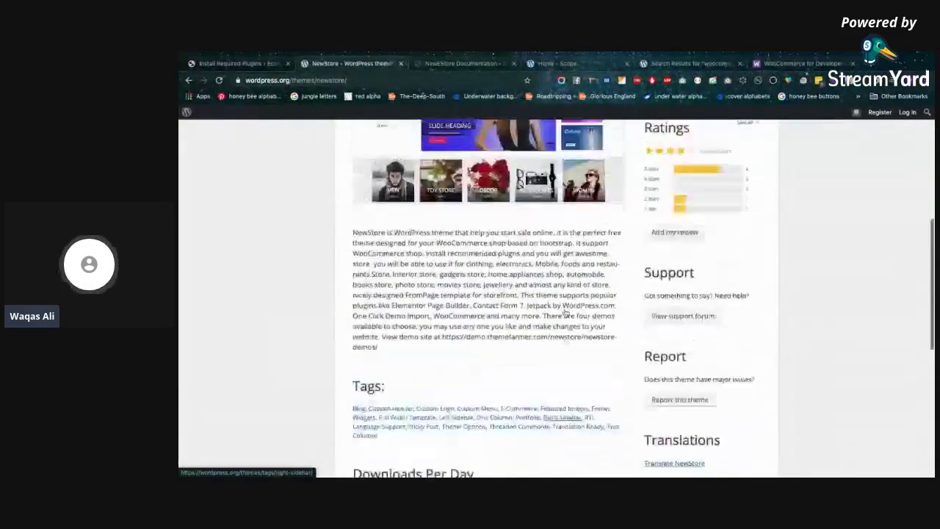
{"action": "scroll", "coordinate": [566, 312], "scroll_direction": "up", "scroll_amount": 4}
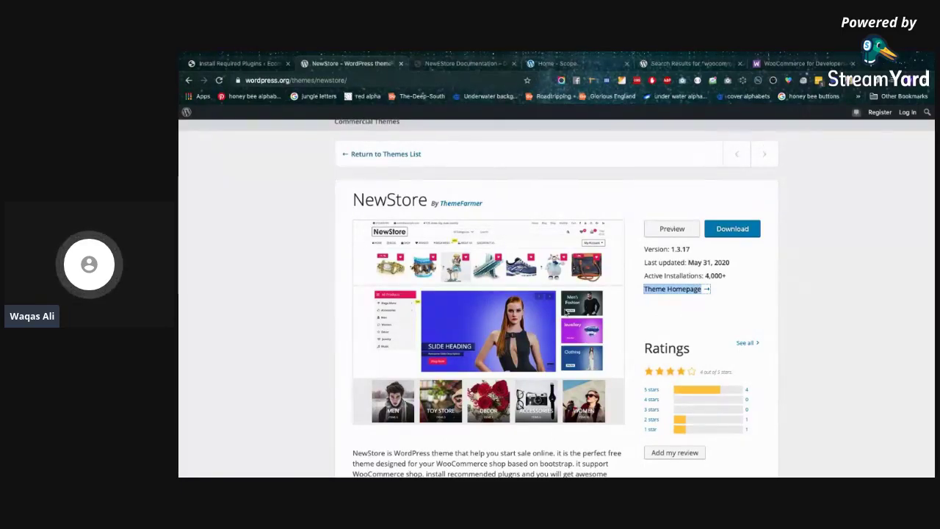
{"action": "scroll", "coordinate": [800, 266], "scroll_direction": "down", "scroll_amount": 6}
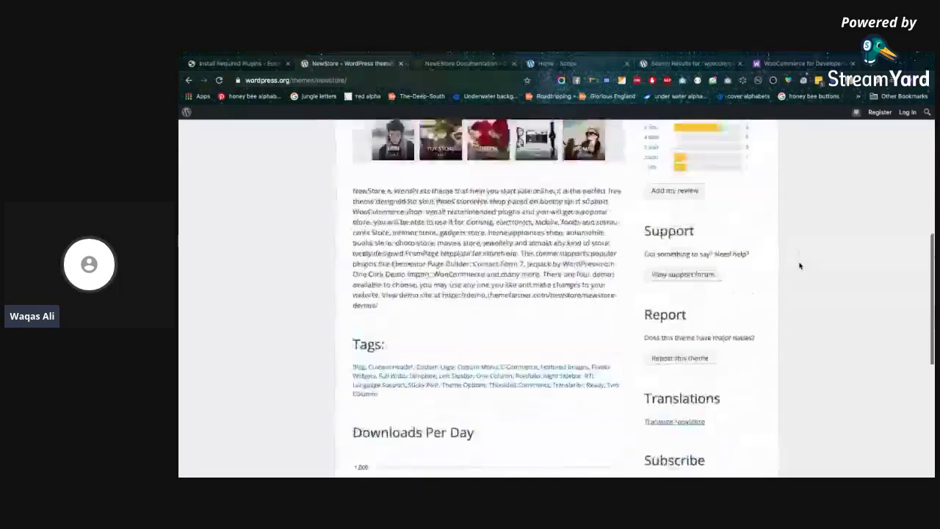
{"action": "scroll", "coordinate": [799, 265], "scroll_direction": "up", "scroll_amount": 10}
{"action": "key", "text": "ctrl+Right"}
{"action": "key", "text": "ctrl+Left"}
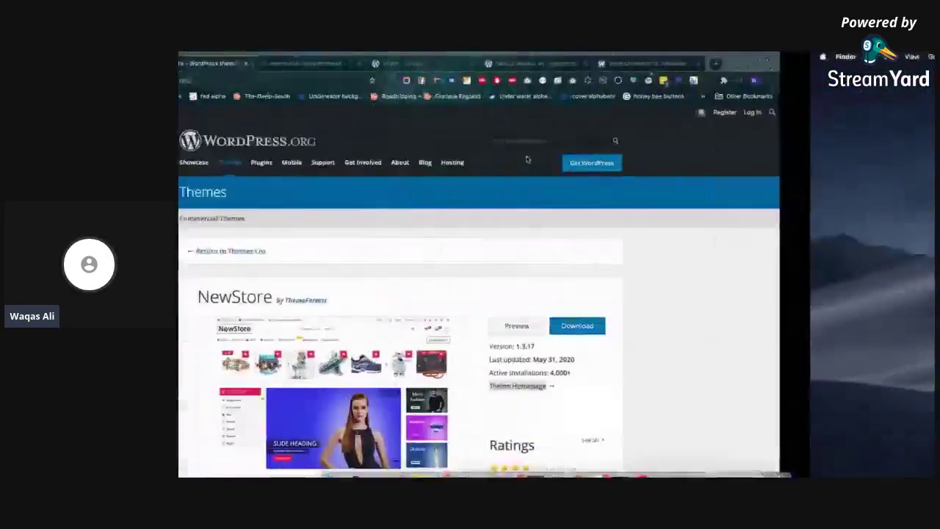
Recheck the error on the Install Required Plugins page, then open the WooCommerce plugin page from the WordPress.org search results
{"action": "left_click", "coordinate": [235, 64]}
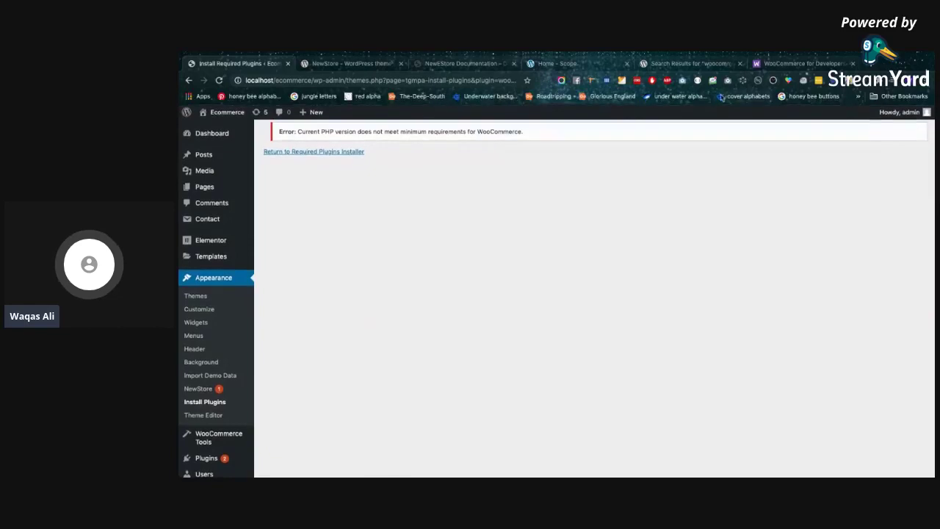
{"action": "left_click", "coordinate": [612, 62]}
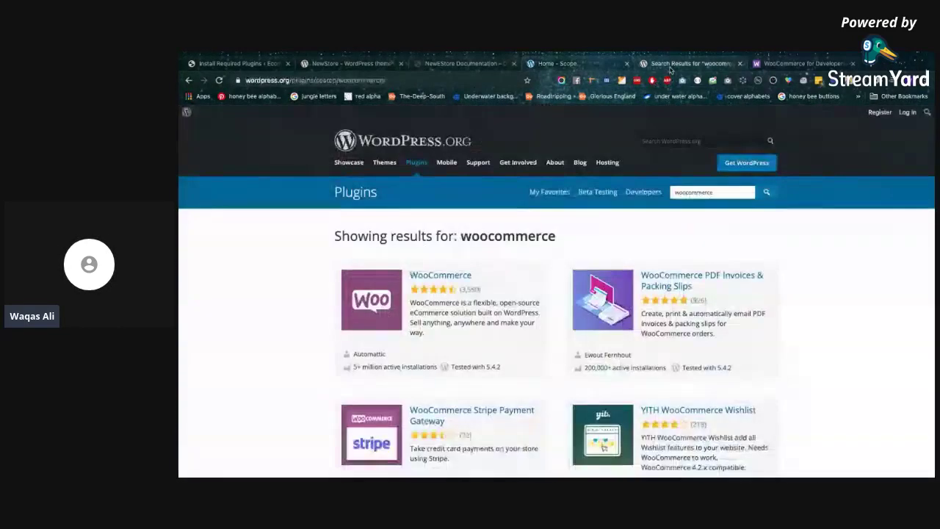
{"action": "left_click", "coordinate": [679, 63]}
{"action": "left_click", "coordinate": [464, 275]}
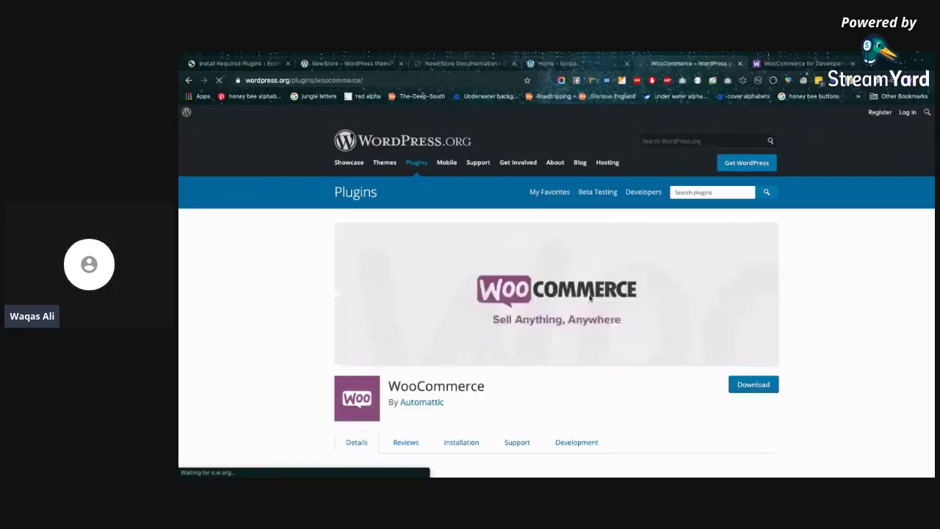
Highlight the required WordPress version and PHP version in the WooCommerce plugin details
{"action": "scroll", "coordinate": [591, 320], "scroll_direction": "down", "scroll_amount": 3}
{"action": "scroll", "coordinate": [592, 320], "scroll_direction": "down", "scroll_amount": 1}
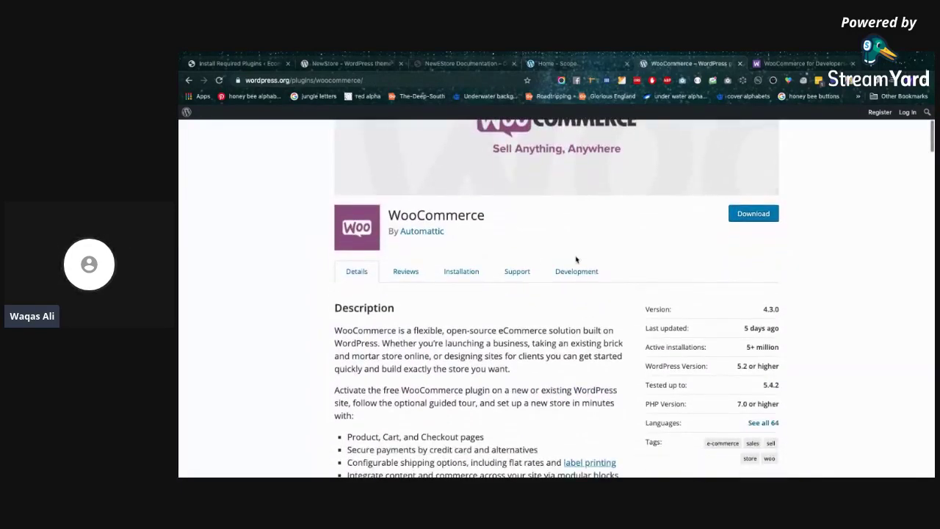
{"action": "scroll", "coordinate": [578, 317], "scroll_direction": "down", "scroll_amount": 3}
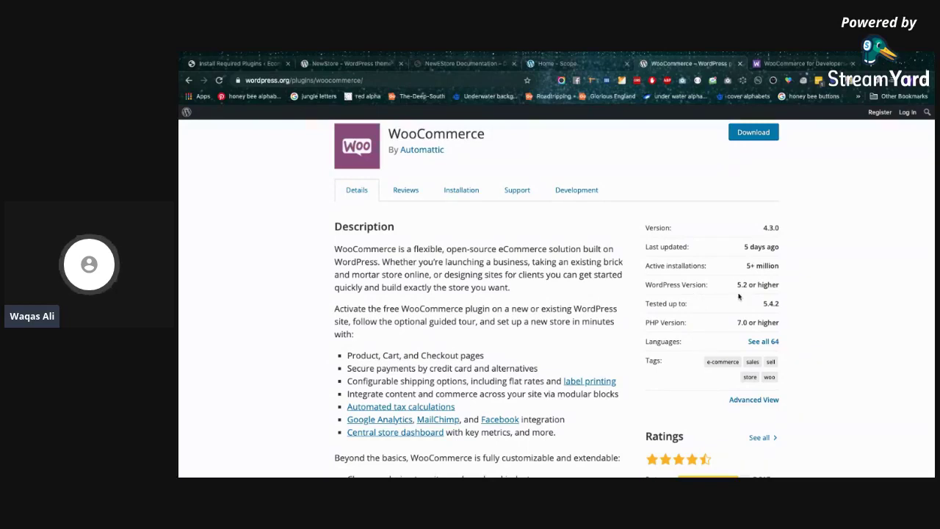
{"action": "left_click_drag", "start_coordinate": [739, 284], "coordinate": [775, 283]}
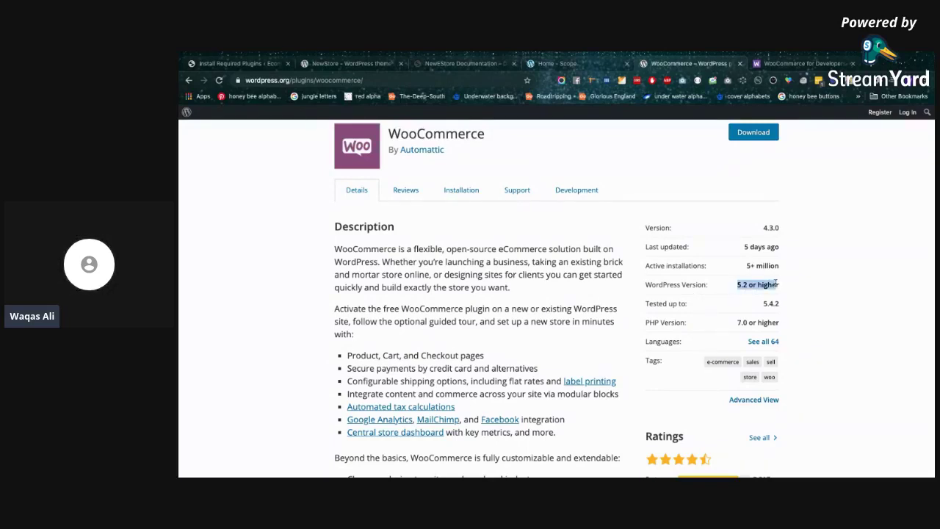
{"action": "left_click", "coordinate": [765, 303]}
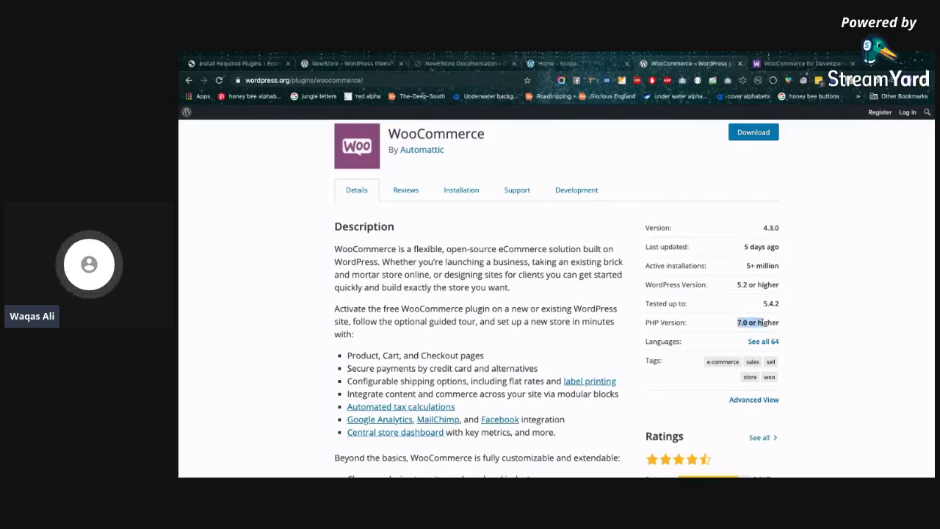
{"action": "left_click_drag", "start_coordinate": [761, 323], "coordinate": [781, 326]}
Look through the WooCommerce plugin's details page down to the FAQ and Contributors & Developers sections
{"action": "scroll", "coordinate": [781, 325], "scroll_direction": "down", "scroll_amount": 5}
{"action": "scroll", "coordinate": [780, 325], "scroll_direction": "down", "scroll_amount": 15}
{"action": "scroll", "coordinate": [780, 325], "scroll_direction": "down", "scroll_amount": 20}
{"action": "scroll", "coordinate": [781, 326], "scroll_direction": "down", "scroll_amount": 2}
{"action": "left_click", "coordinate": [780, 326]}
{"action": "scroll", "coordinate": [772, 296], "scroll_direction": "up", "scroll_amount": 3}
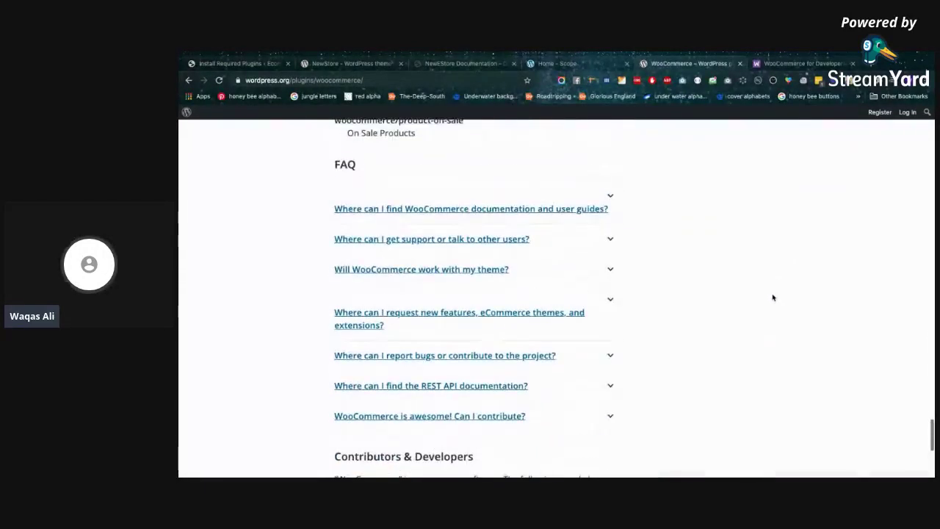
{"action": "scroll", "coordinate": [773, 297], "scroll_direction": "down", "scroll_amount": 3}
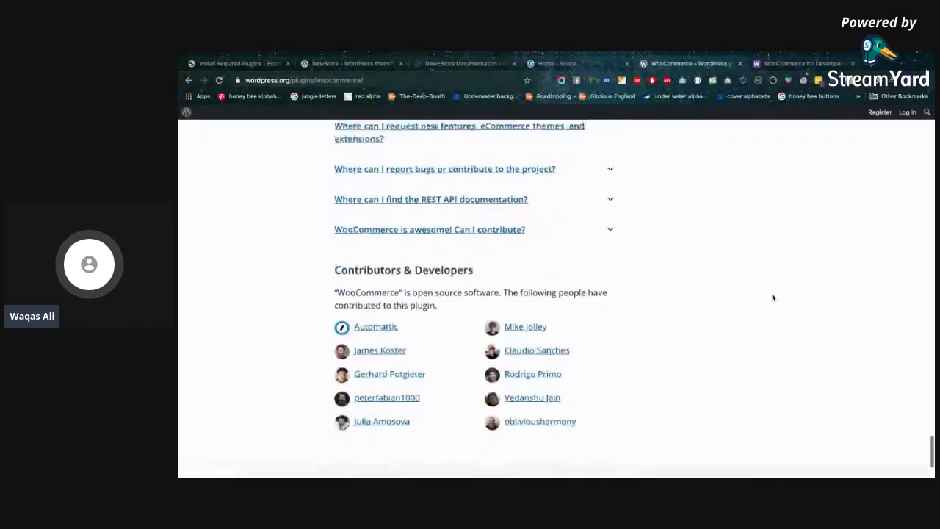
{"action": "scroll", "coordinate": [773, 298], "scroll_direction": "up", "scroll_amount": 3}
{"action": "scroll", "coordinate": [773, 297], "scroll_direction": "down", "scroll_amount": 3}
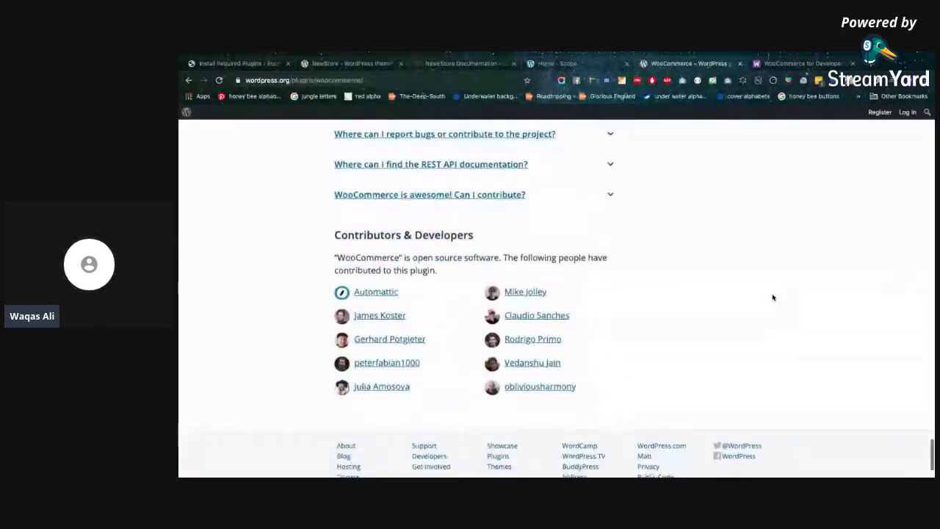
Open the WooCommerce plugin's Development section and bring its changelog into view
{"action": "scroll", "coordinate": [772, 297], "scroll_direction": "up", "scroll_amount": 8}
{"action": "scroll", "coordinate": [773, 297], "scroll_direction": "up", "scroll_amount": 6}
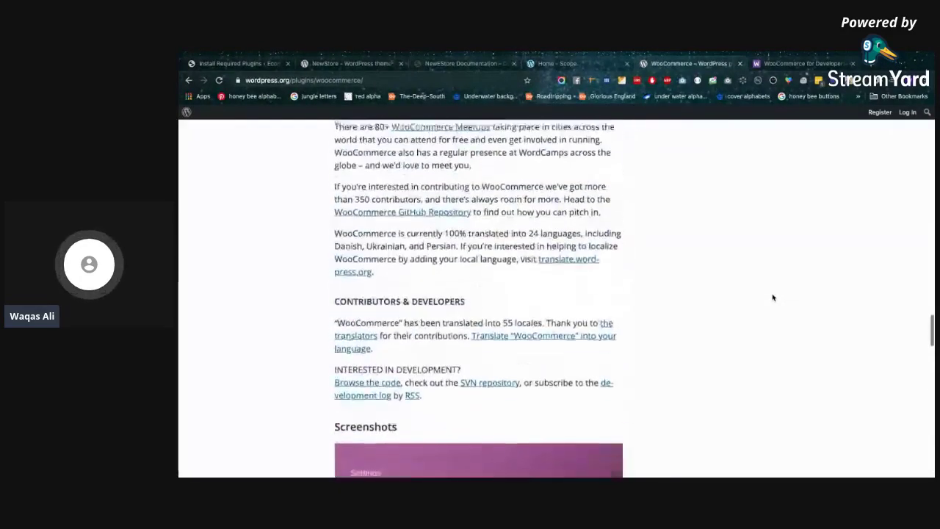
{"action": "scroll", "coordinate": [773, 297], "scroll_direction": "up", "scroll_amount": 4}
{"action": "scroll", "coordinate": [773, 297], "scroll_direction": "up", "scroll_amount": 10}
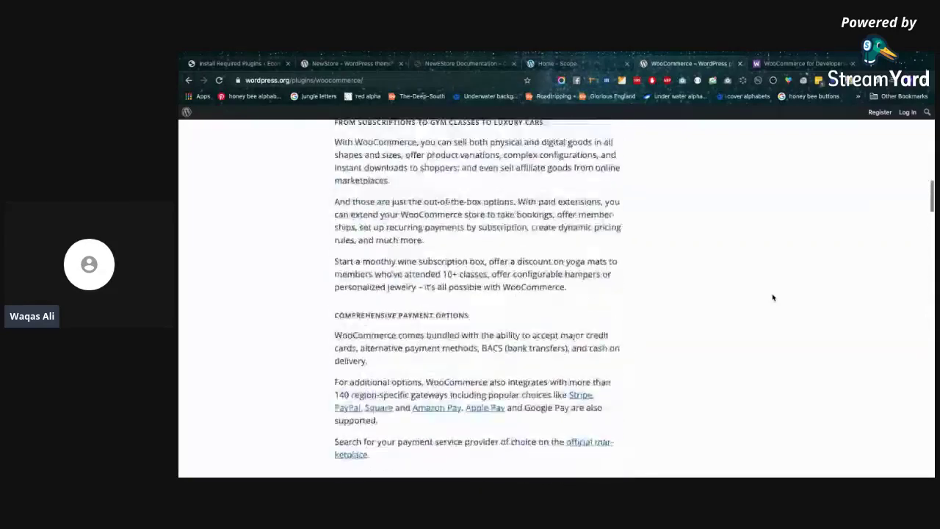
{"action": "scroll", "coordinate": [772, 297], "scroll_direction": "up", "scroll_amount": 2}
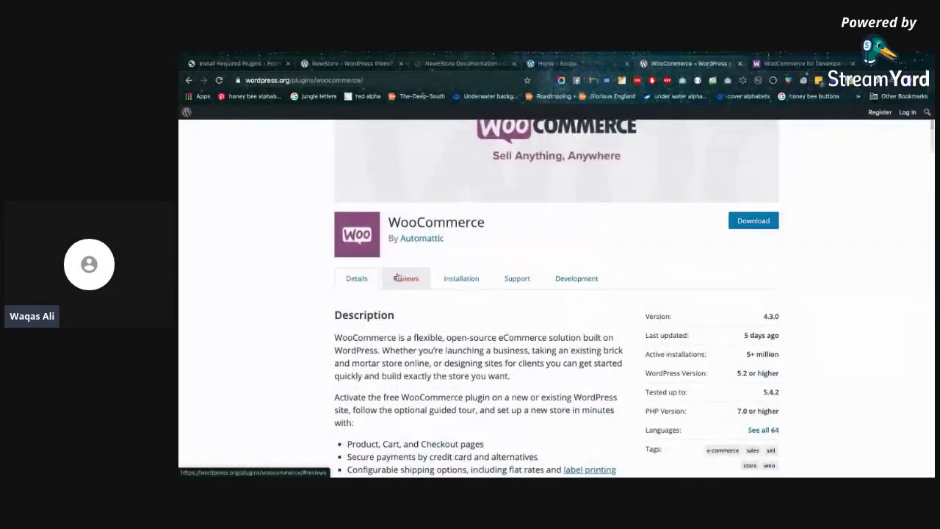
{"action": "left_click", "coordinate": [574, 279]}
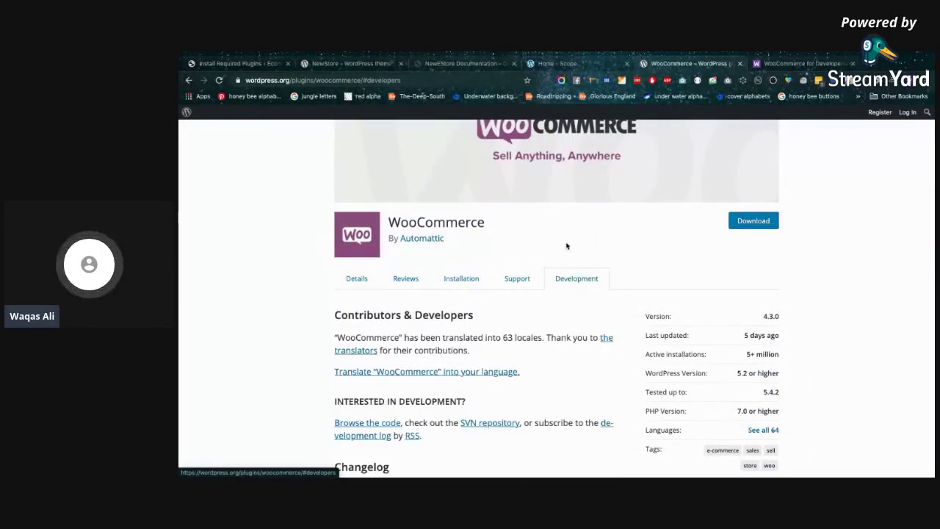
{"action": "scroll", "coordinate": [477, 239], "scroll_direction": "down", "scroll_amount": 1}
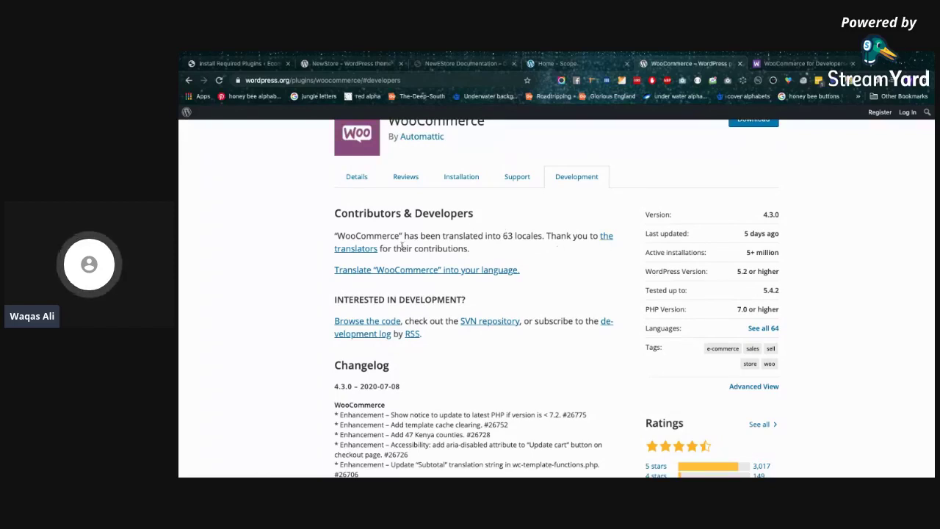
Look through the changelog in the WooCommerce plugin's Development section, then return to its development links
{"action": "scroll", "coordinate": [395, 260], "scroll_direction": "down", "scroll_amount": 3}
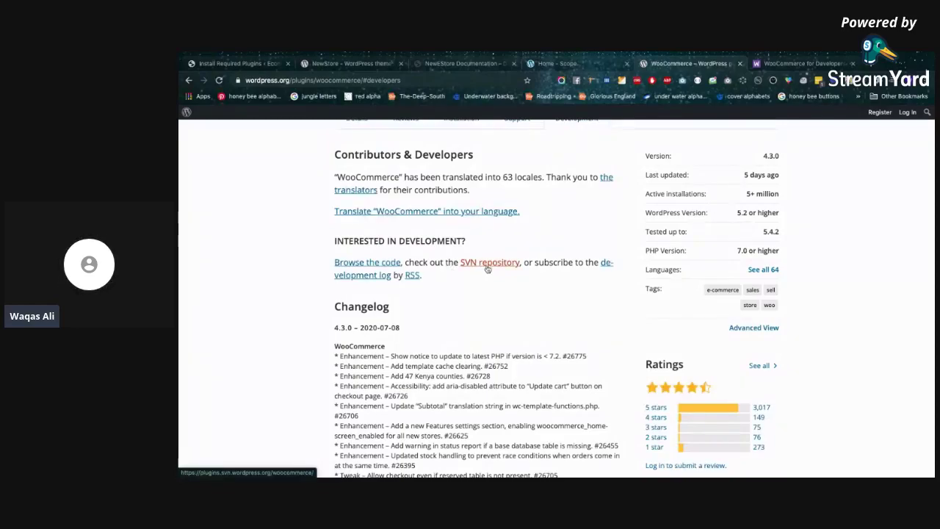
{"action": "scroll", "coordinate": [487, 270], "scroll_direction": "down", "scroll_amount": 15}
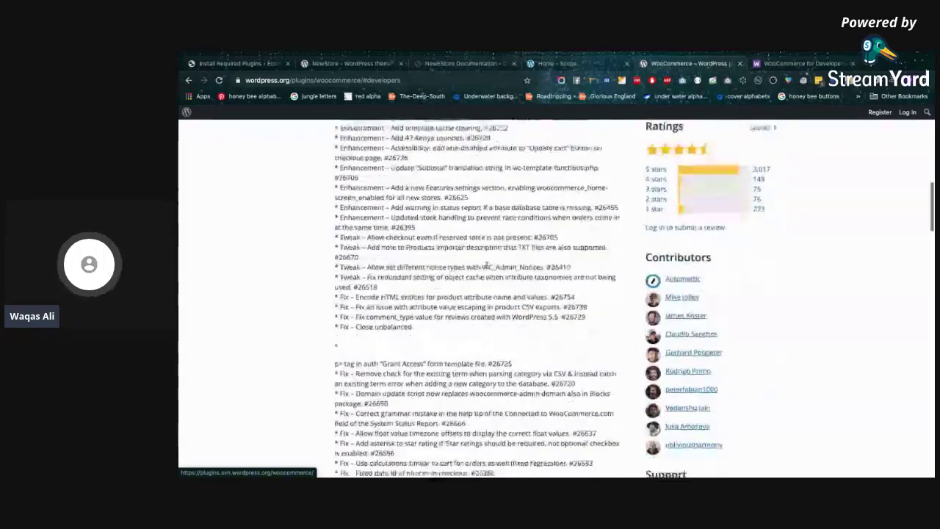
{"action": "scroll", "coordinate": [487, 270], "scroll_direction": "down", "scroll_amount": 20}
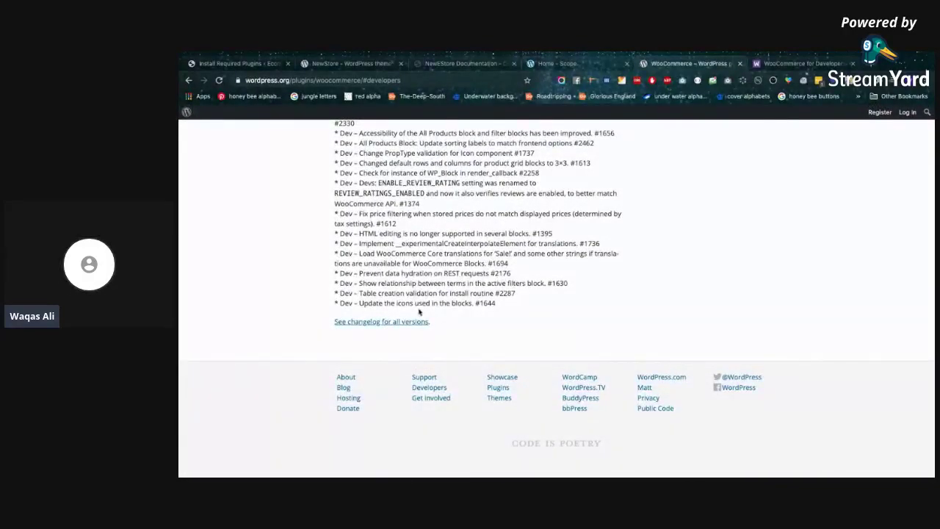
{"action": "scroll", "coordinate": [419, 312], "scroll_direction": "up", "scroll_amount": 15}
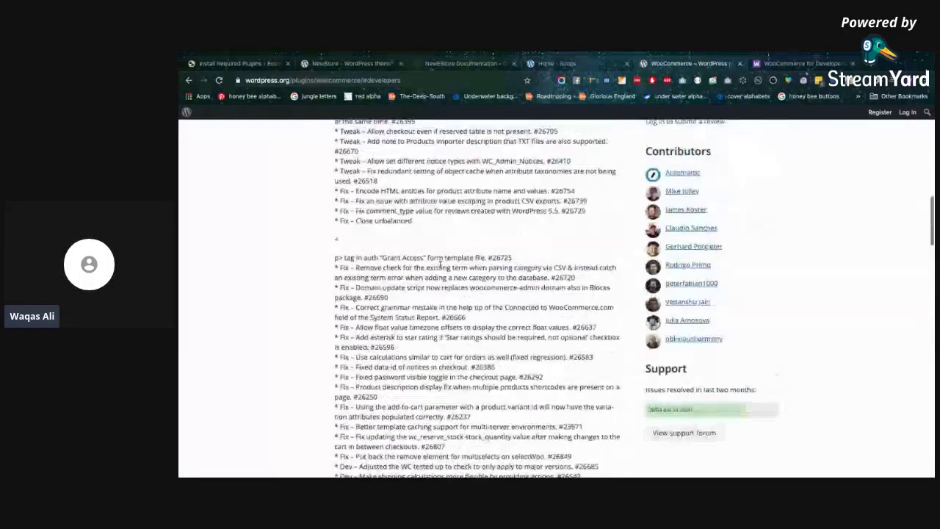
{"action": "scroll", "coordinate": [439, 265], "scroll_direction": "up", "scroll_amount": 3}
{"action": "scroll", "coordinate": [441, 267], "scroll_direction": "up", "scroll_amount": 1}
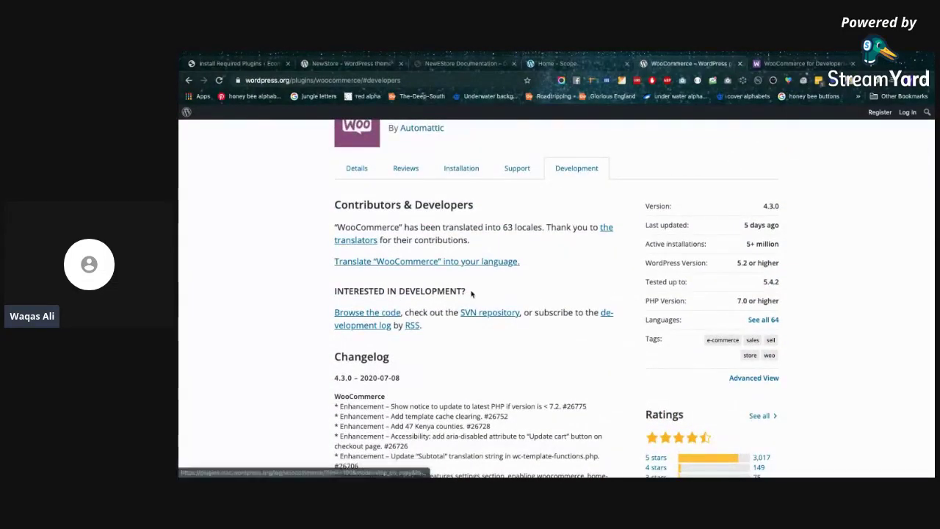
Open the WooCommerce source code browser in a separate tab, visit the Plugin Directory from there, and return to the WooCommerce plugin page
{"action": "right_click", "coordinate": [371, 317]}
{"action": "left_click", "coordinate": [386, 316]}
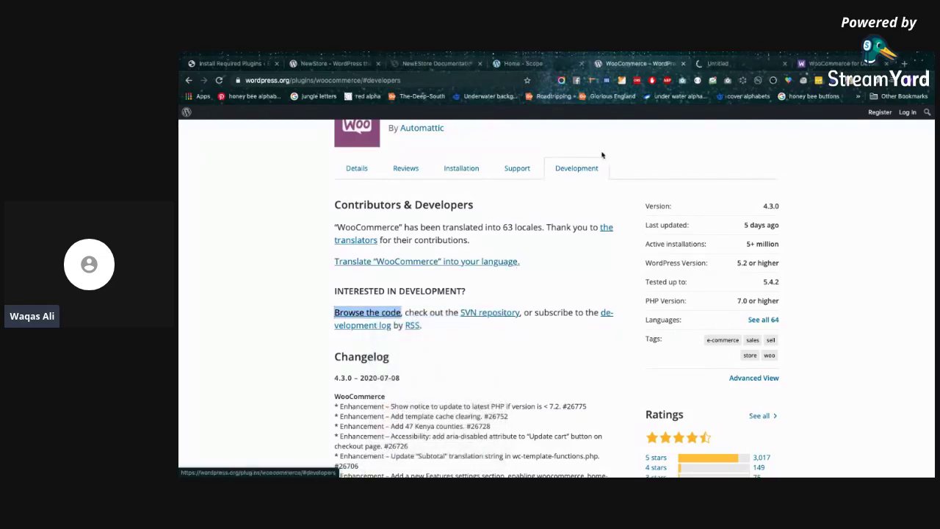
{"action": "left_click", "coordinate": [723, 64]}
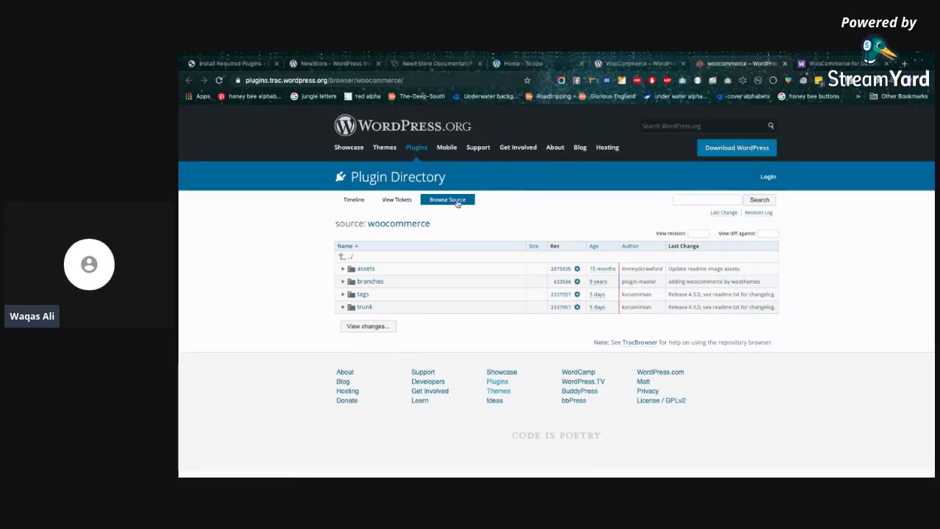
{"action": "left_click", "coordinate": [474, 185]}
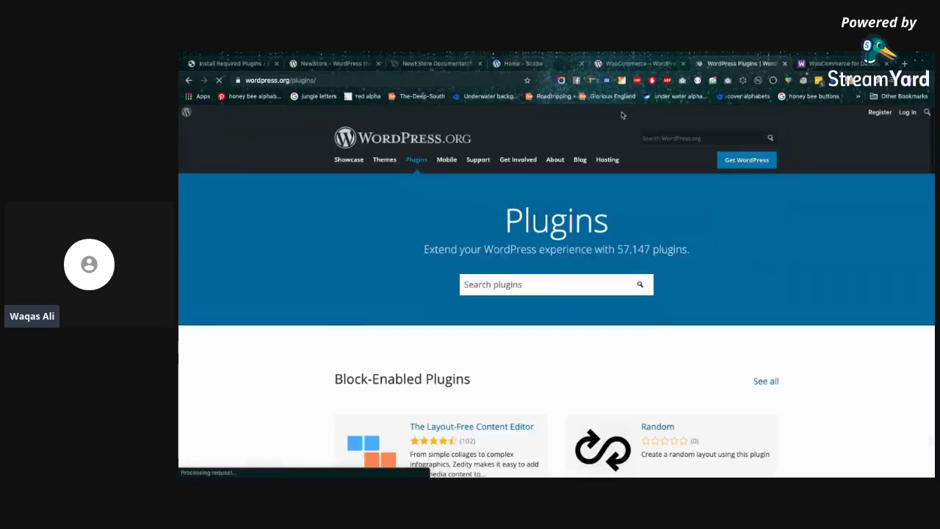
{"action": "scroll", "coordinate": [558, 221], "scroll_direction": "down", "scroll_amount": 2}
{"action": "left_click", "coordinate": [640, 64]}
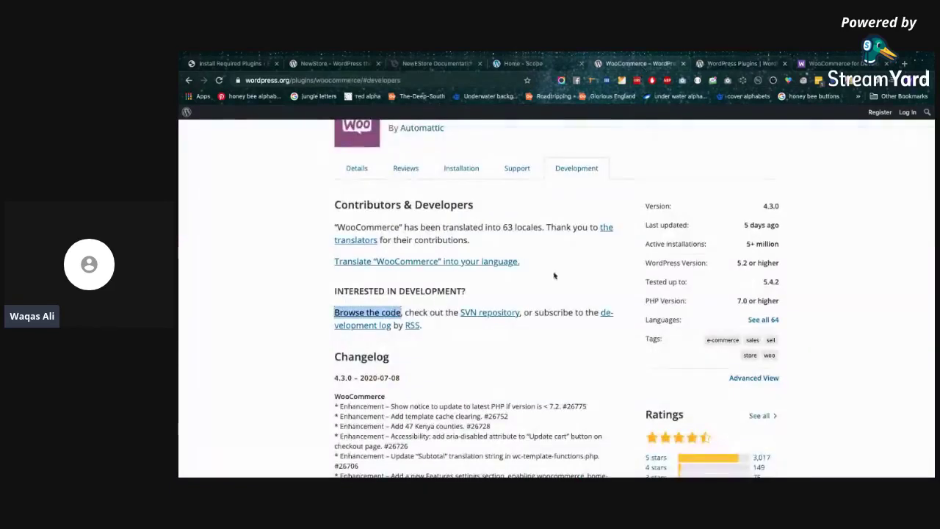
Download WooCommerce version 3.9.3 from the Previous Versions section of the plugin's Advanced View
{"action": "left_click", "coordinate": [755, 380]}
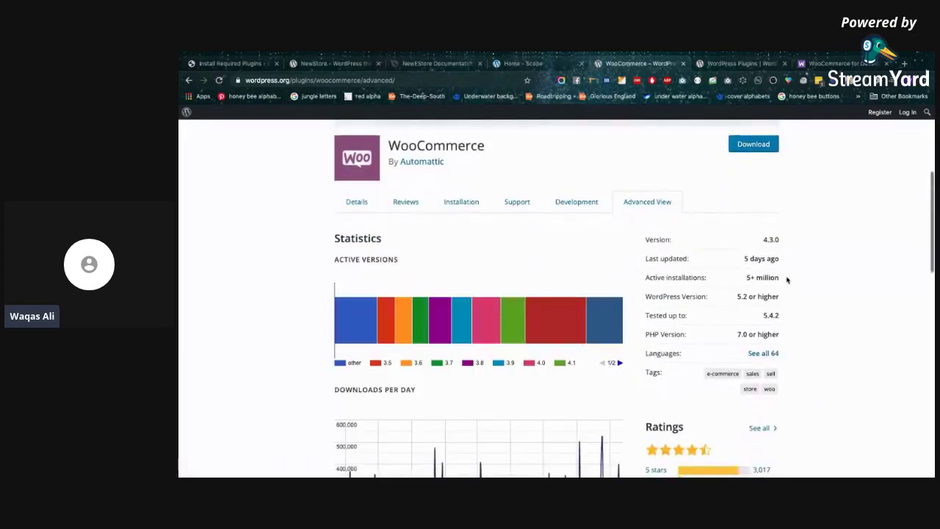
{"action": "scroll", "coordinate": [786, 279], "scroll_direction": "down", "scroll_amount": 2}
{"action": "scroll", "coordinate": [787, 279], "scroll_direction": "down", "scroll_amount": 5}
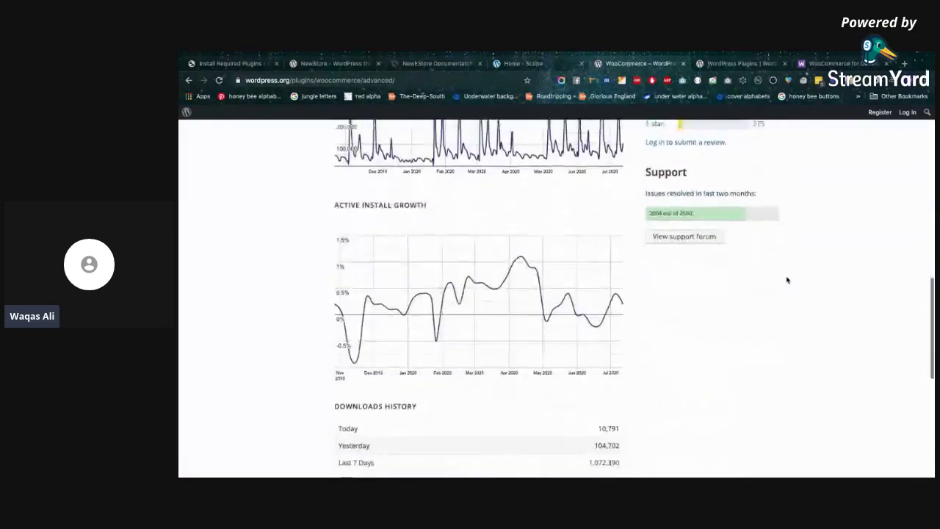
{"action": "scroll", "coordinate": [787, 279], "scroll_direction": "down", "scroll_amount": 5}
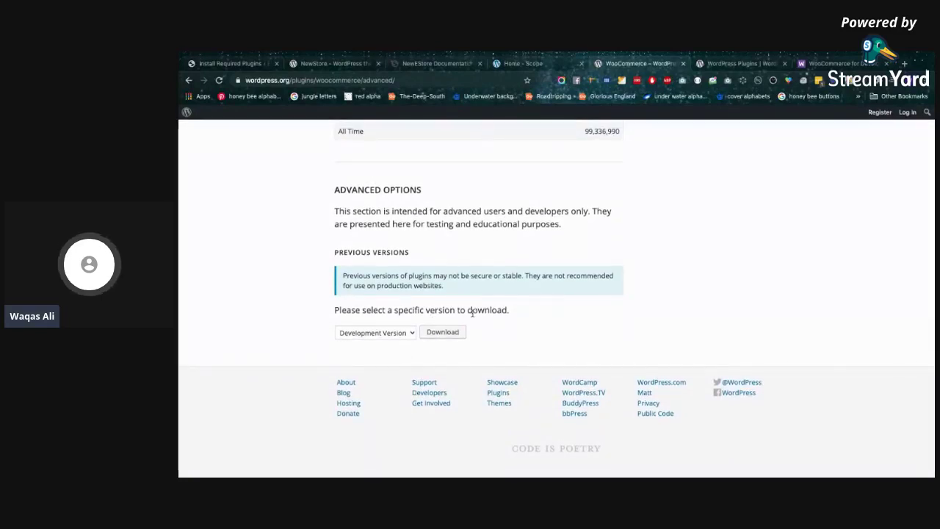
{"action": "left_click", "coordinate": [403, 333]}
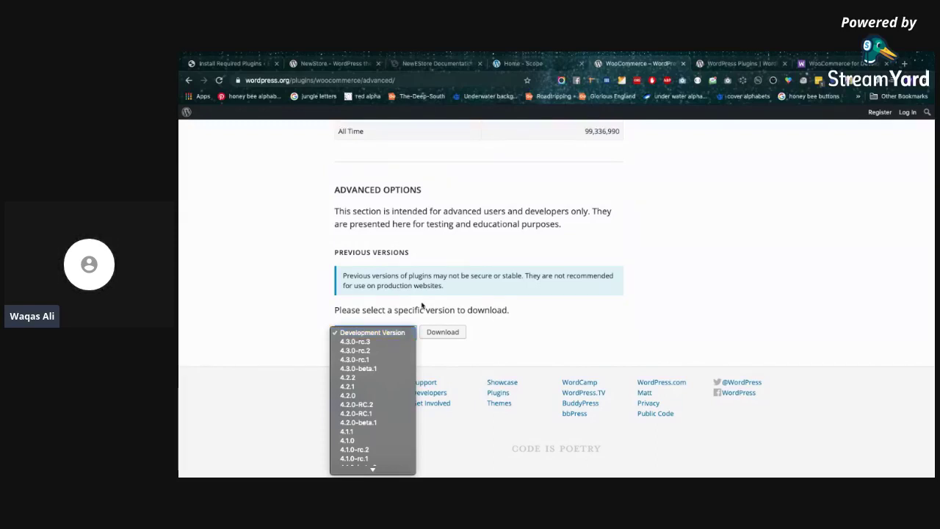
{"action": "scroll", "coordinate": [393, 402], "scroll_direction": "down", "scroll_amount": 5}
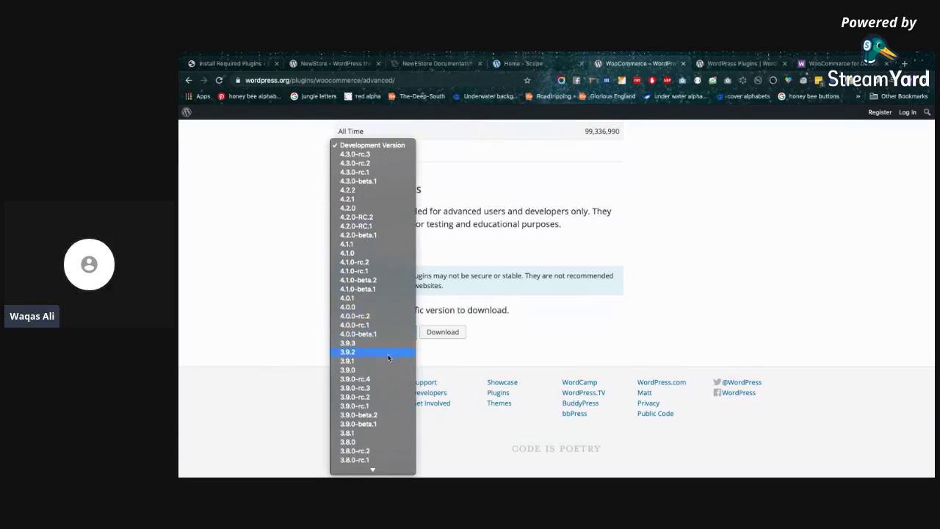
{"action": "left_click", "coordinate": [386, 344]}
{"action": "left_click", "coordinate": [439, 334]}
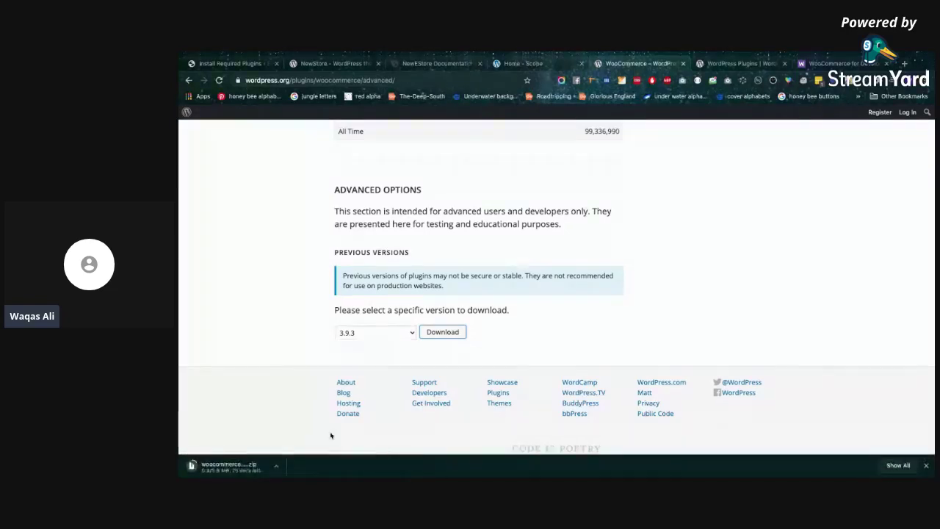
Look over the Advanced View page again and check the selected entry in the list of previous versions
{"action": "scroll", "coordinate": [373, 380], "scroll_direction": "up", "scroll_amount": 15}
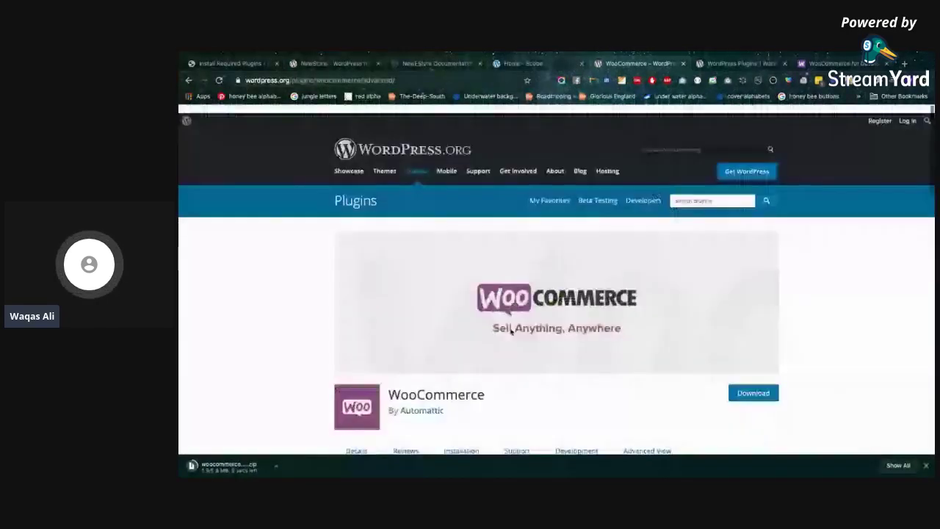
{"action": "scroll", "coordinate": [512, 331], "scroll_direction": "down", "scroll_amount": 8}
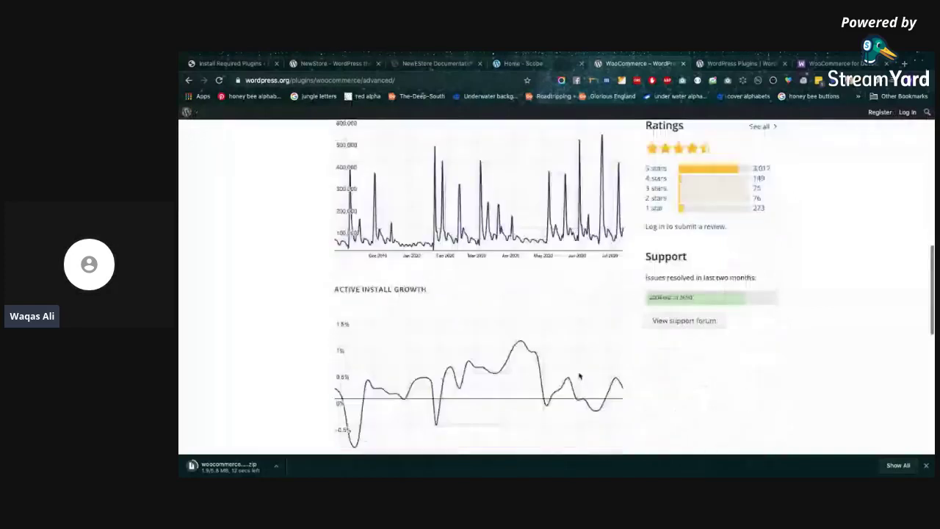
{"action": "scroll", "coordinate": [579, 376], "scroll_direction": "down", "scroll_amount": 10}
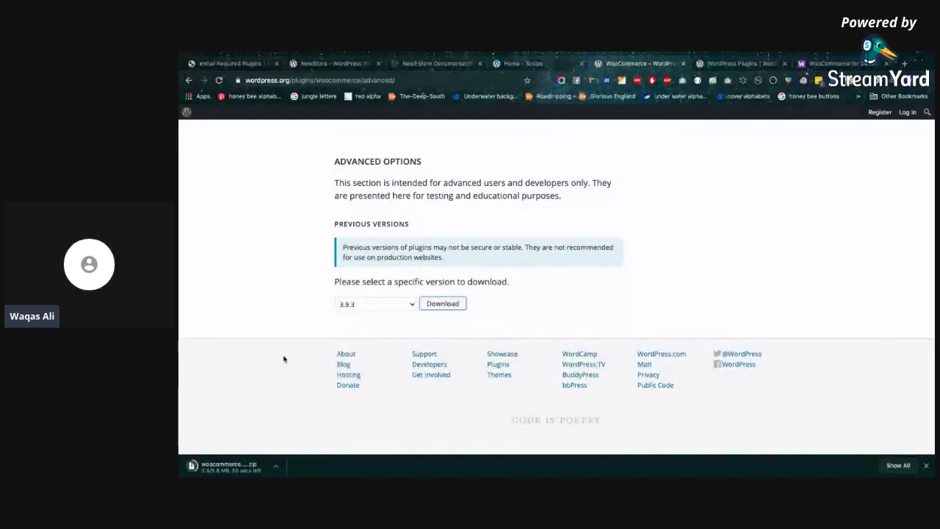
{"action": "left_click", "coordinate": [390, 305]}
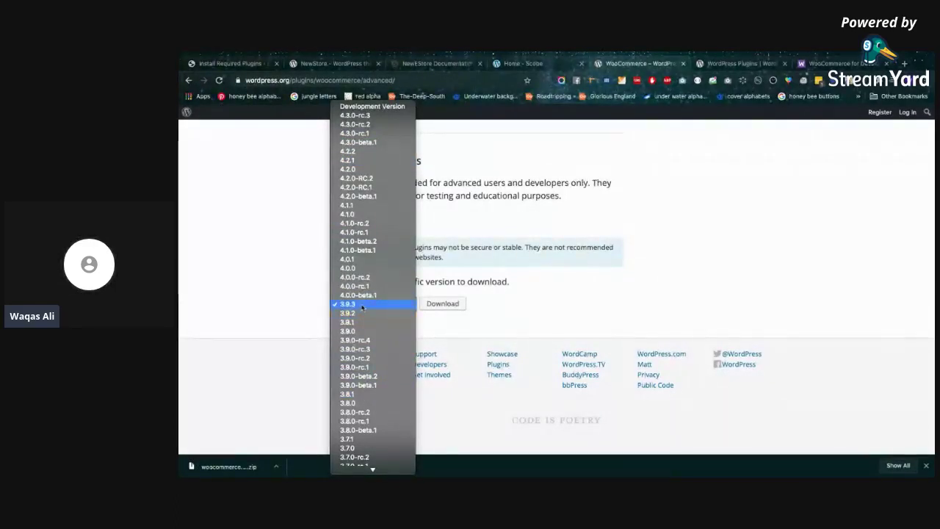
{"action": "left_click", "coordinate": [282, 323]}
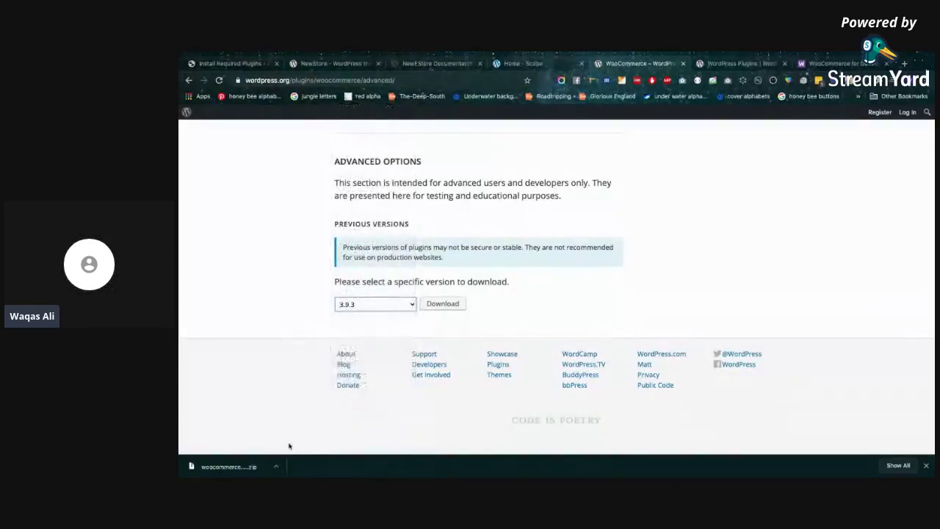
Show the downloaded WooCommerce archive in its Finder folder and switch to that desktop
{"action": "left_click", "coordinate": [275, 466]}
{"action": "left_click", "coordinate": [315, 451]}
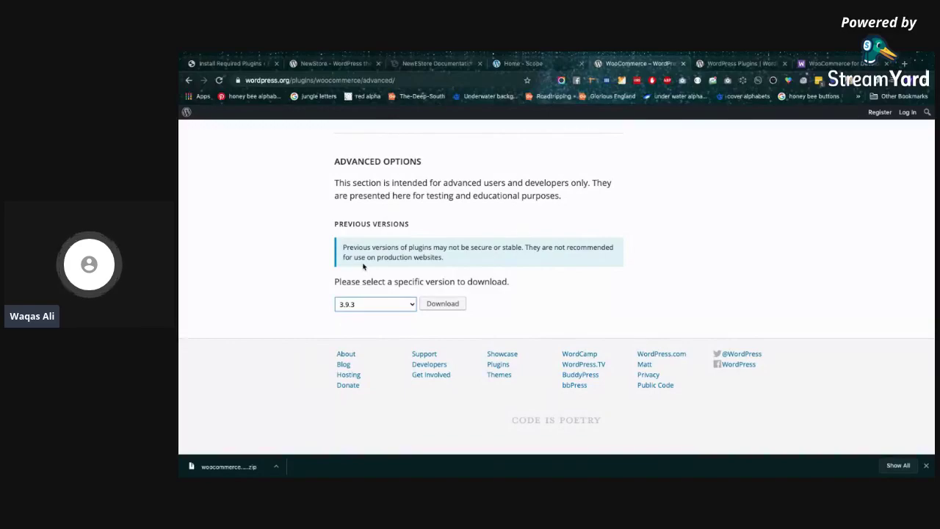
{"action": "key", "text": "ctrl+Left"}
{"action": "key", "text": "ctrl+Right"}
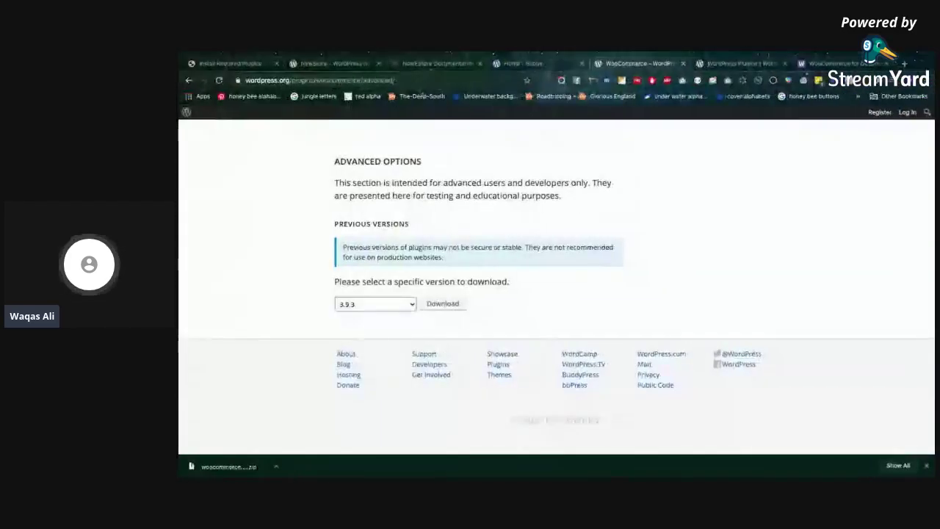
{"action": "key", "text": "ctrl+Left"}
{"action": "key", "text": "ctrl+Left"}
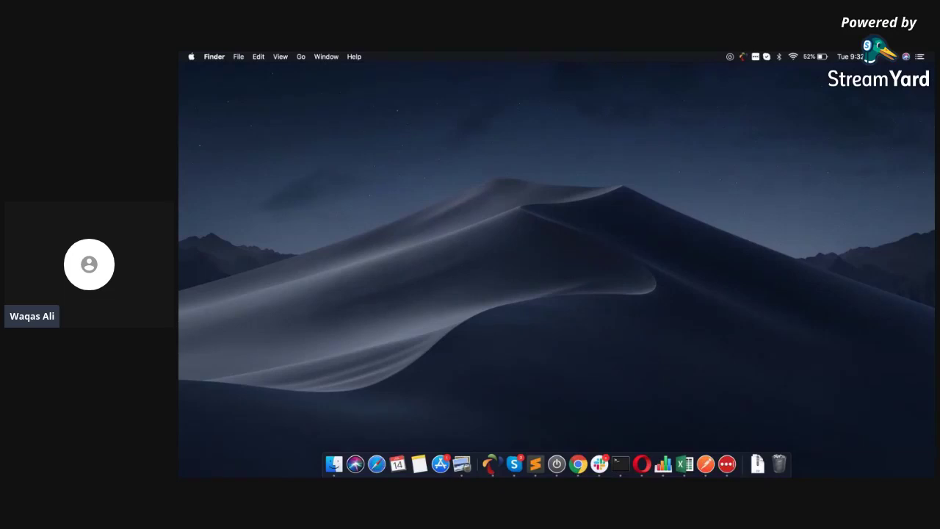
{"action": "key", "text": "ctrl+Left"}
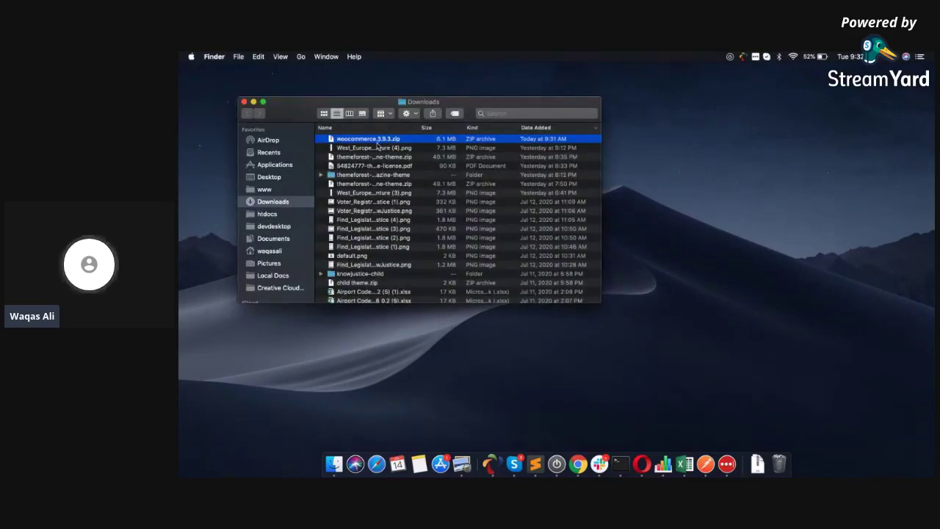
Extract woocommerce.3.9.3.zip in Downloads, check the extracted folder's contents, and copy the woocommerce folder
{"action": "double_click", "coordinate": [375, 141]}
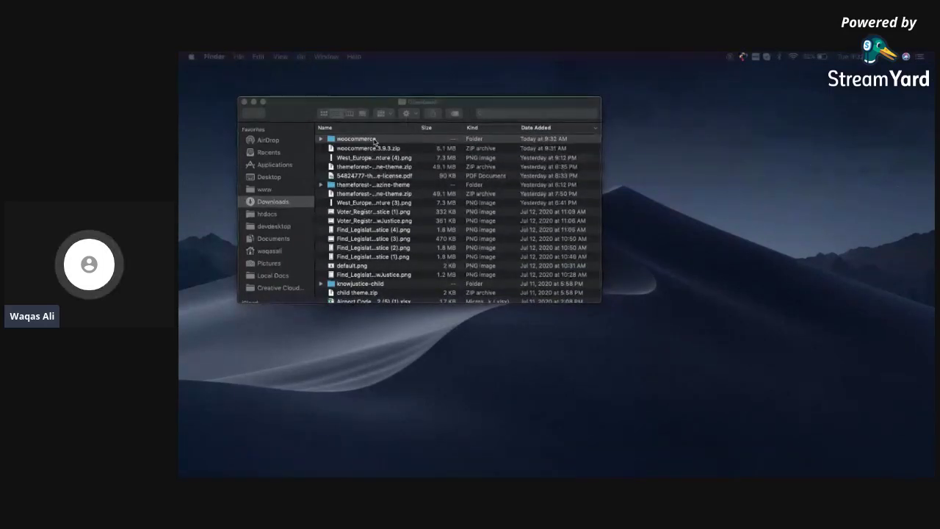
{"action": "left_click", "coordinate": [320, 139]}
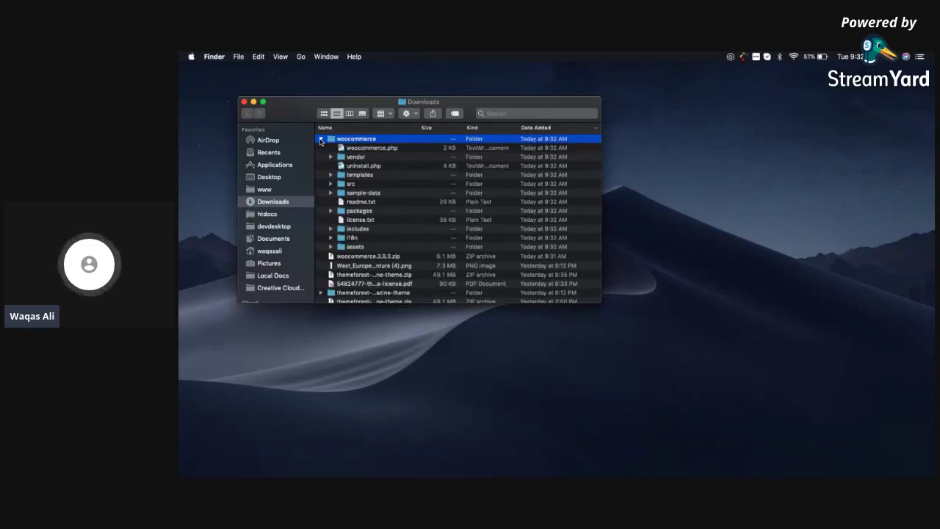
{"action": "left_click", "coordinate": [320, 139]}
{"action": "left_click", "coordinate": [320, 139]}
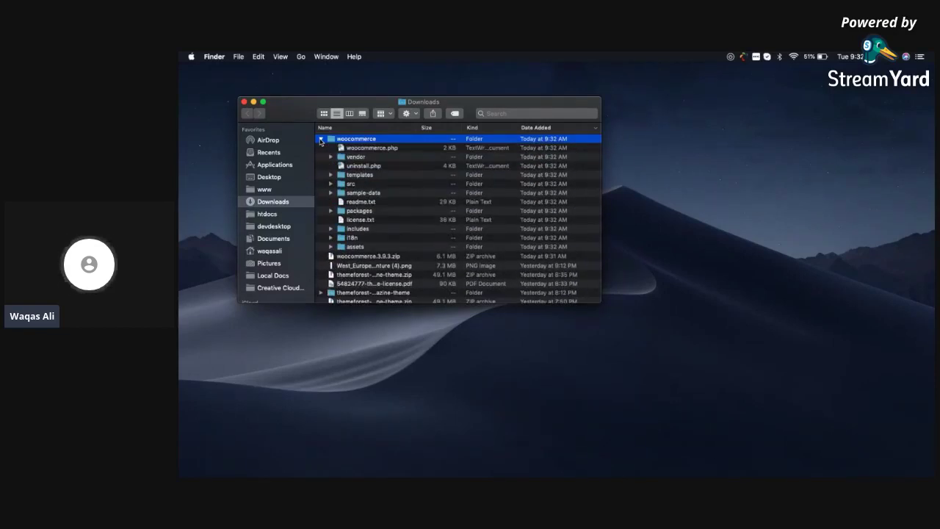
{"action": "left_click", "coordinate": [321, 139]}
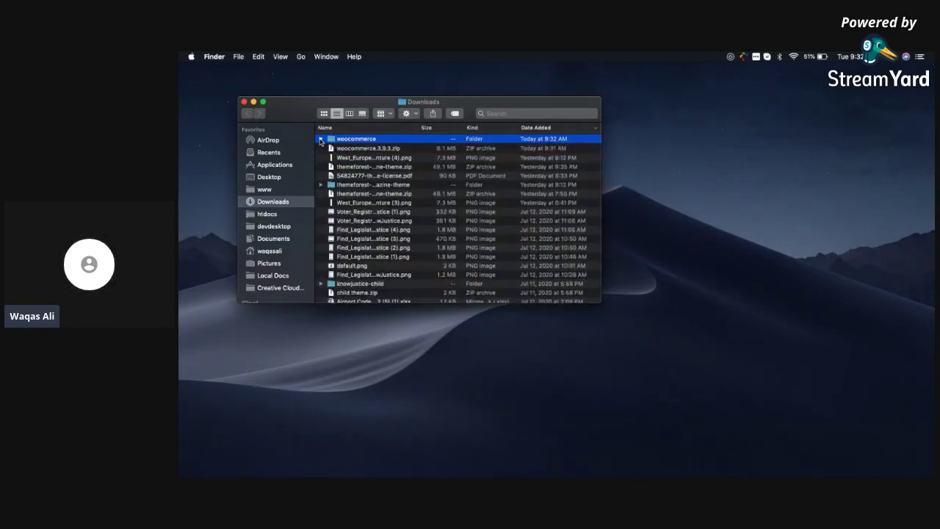
{"action": "key", "text": "super+c"}
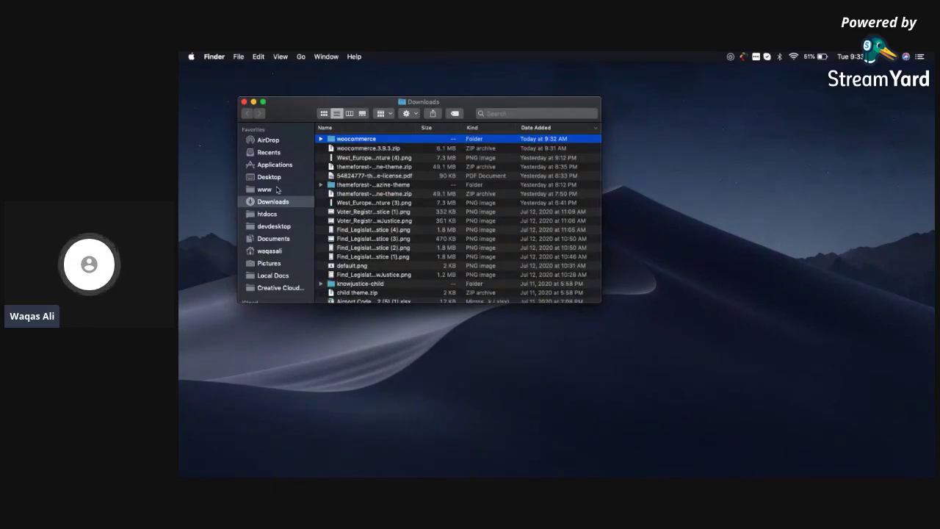
Open the ecommerce site's plugins folder at www/ecommerce/wp-content/plugins
{"action": "left_click", "coordinate": [265, 189]}
{"action": "scroll", "coordinate": [394, 198], "scroll_direction": "up", "scroll_amount": 5}
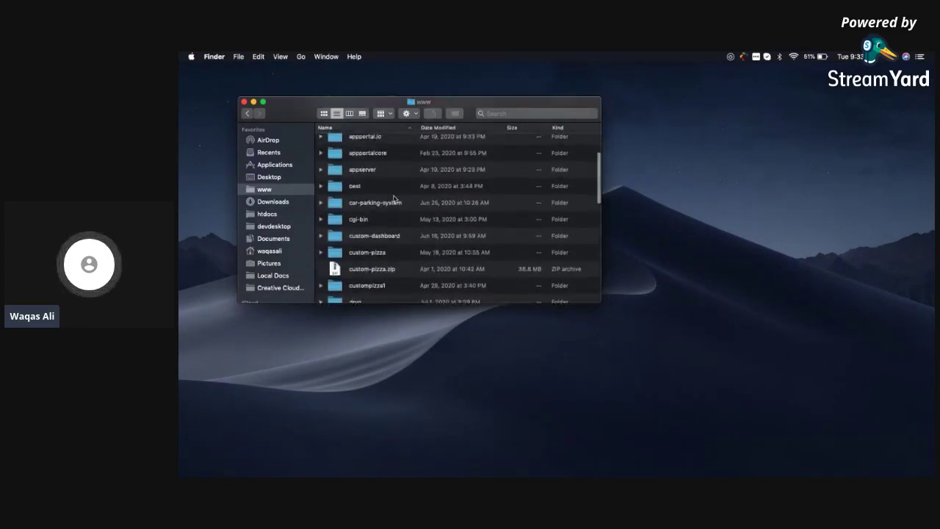
{"action": "left_click", "coordinate": [382, 180]}
{"action": "key", "text": "e"}
{"action": "scroll", "coordinate": [386, 235], "scroll_direction": "down", "scroll_amount": 3}
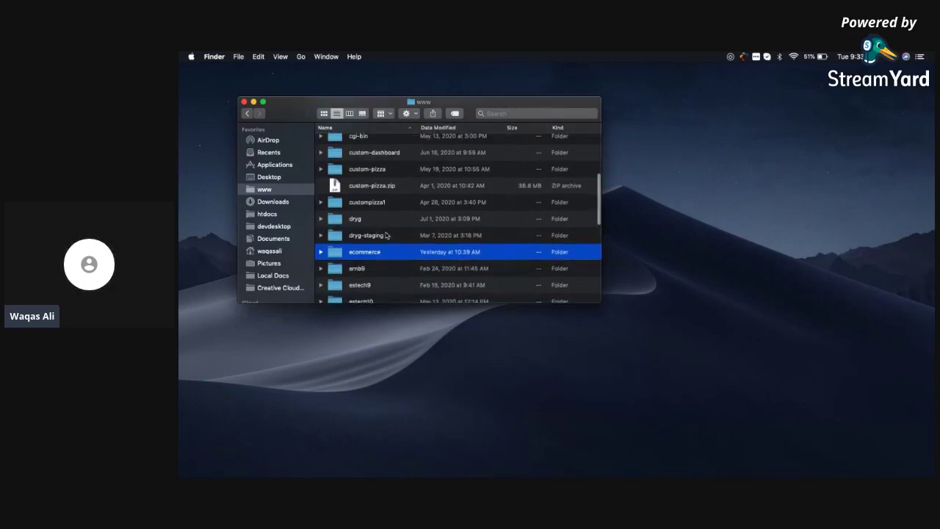
{"action": "double_click", "coordinate": [383, 254]}
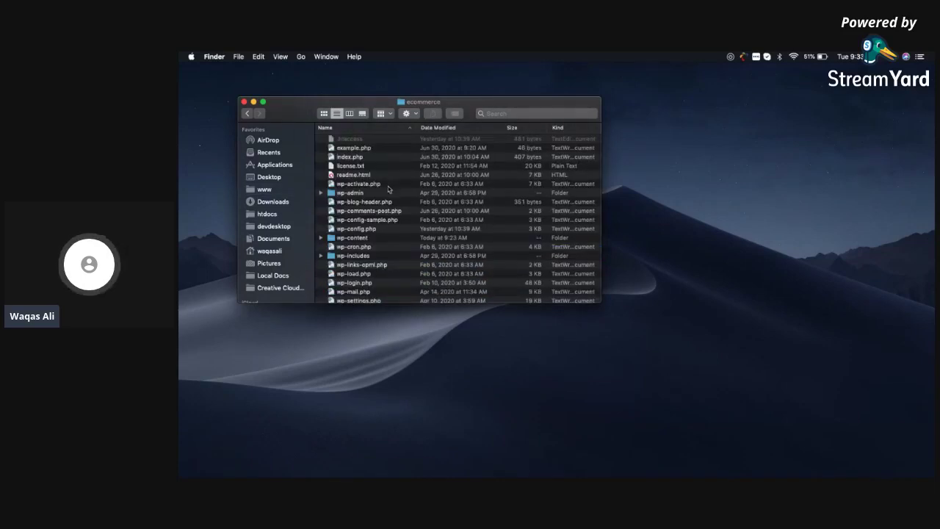
{"action": "double_click", "coordinate": [361, 239]}
{"action": "left_click", "coordinate": [361, 167]}
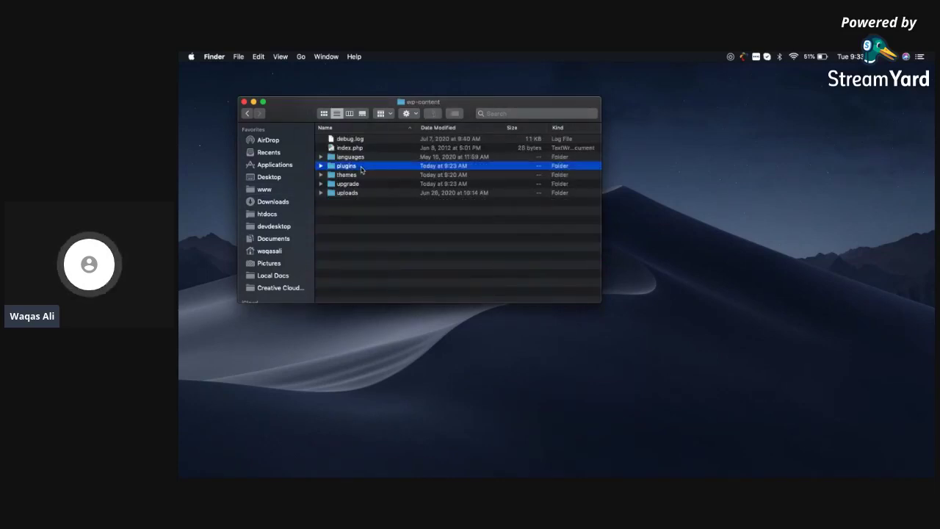
{"action": "double_click", "coordinate": [363, 163]}
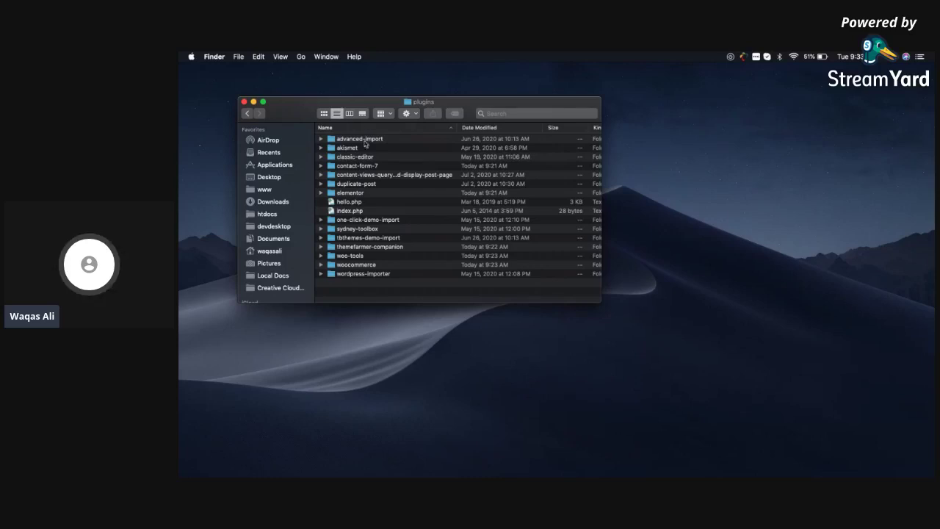
Move the existing woocommerce folder in the plugins folder to the trash and paste the copied 3.9.3 woocommerce folder in its place
{"action": "left_click", "coordinate": [358, 264]}
{"action": "right_click", "coordinate": [357, 264]}
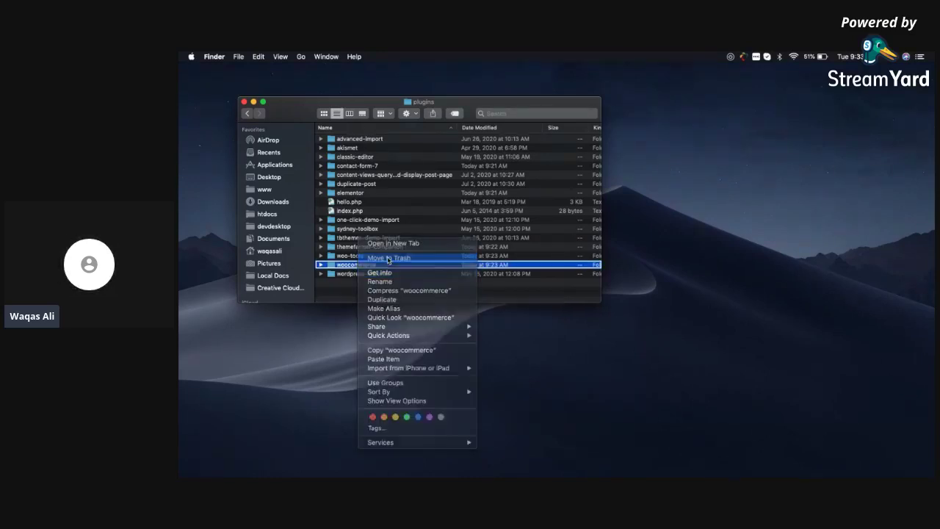
{"action": "left_click", "coordinate": [389, 259]}
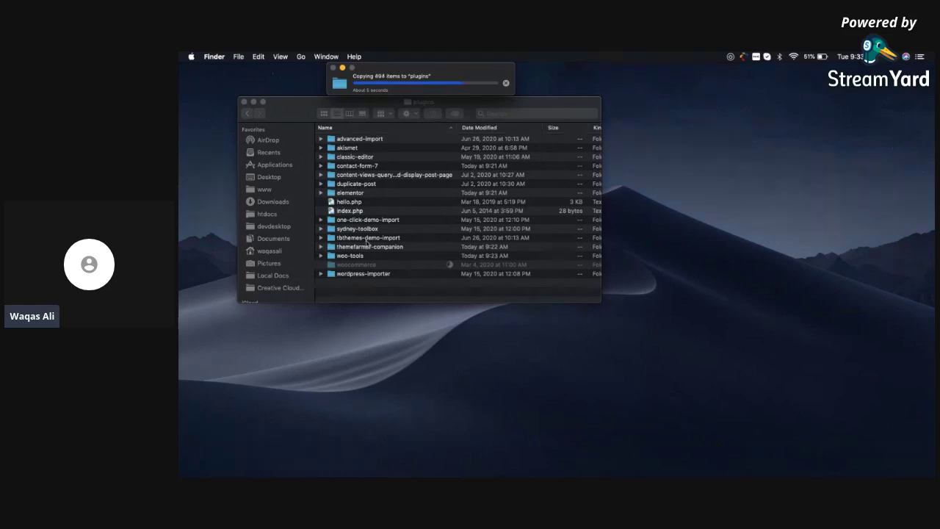
Preview readme.txt in the extracted woocommerce folder in Downloads to check its version and PHP requirement, and close the preview
{"action": "left_click", "coordinate": [247, 113]}
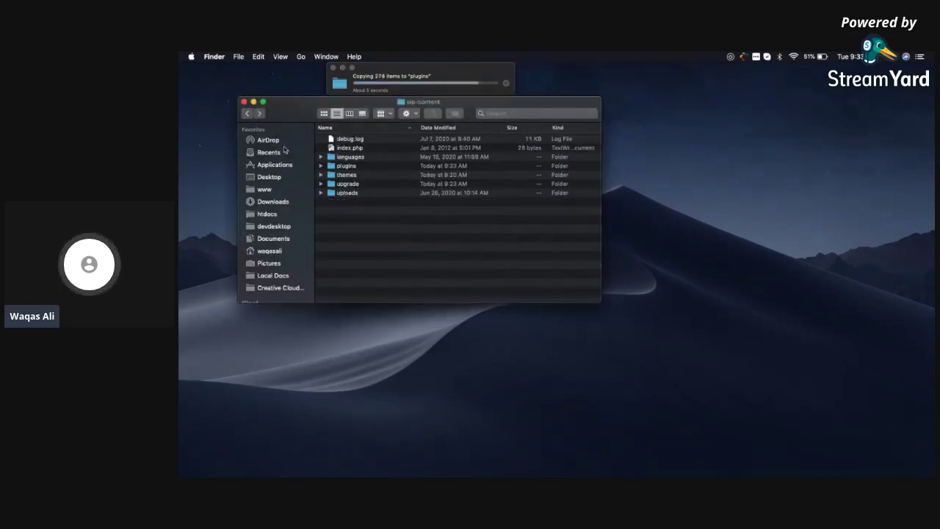
{"action": "left_click", "coordinate": [272, 201]}
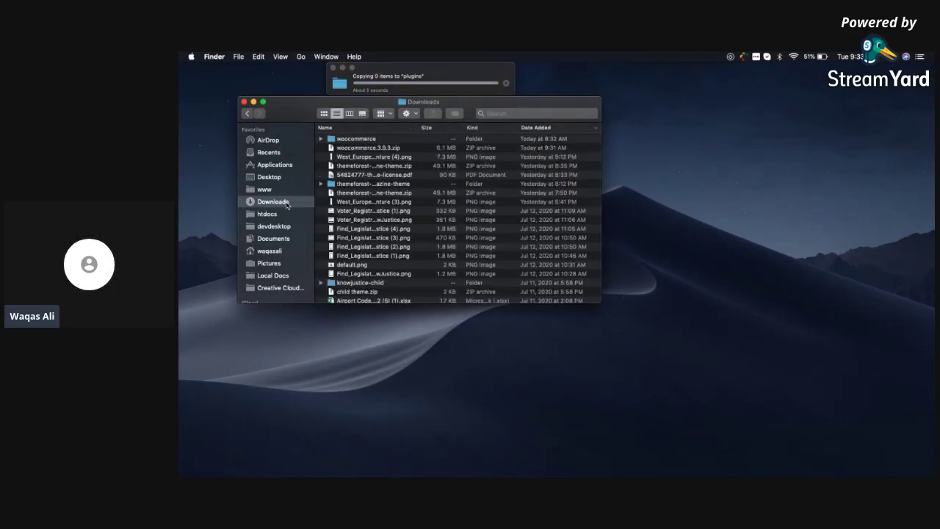
{"action": "double_click", "coordinate": [361, 142]}
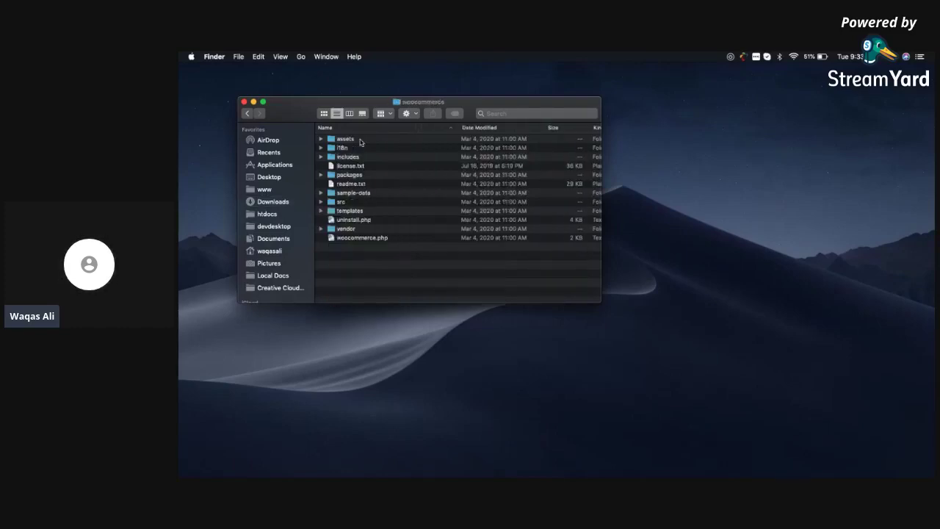
{"action": "left_click", "coordinate": [352, 187]}
{"action": "key", "text": "space"}
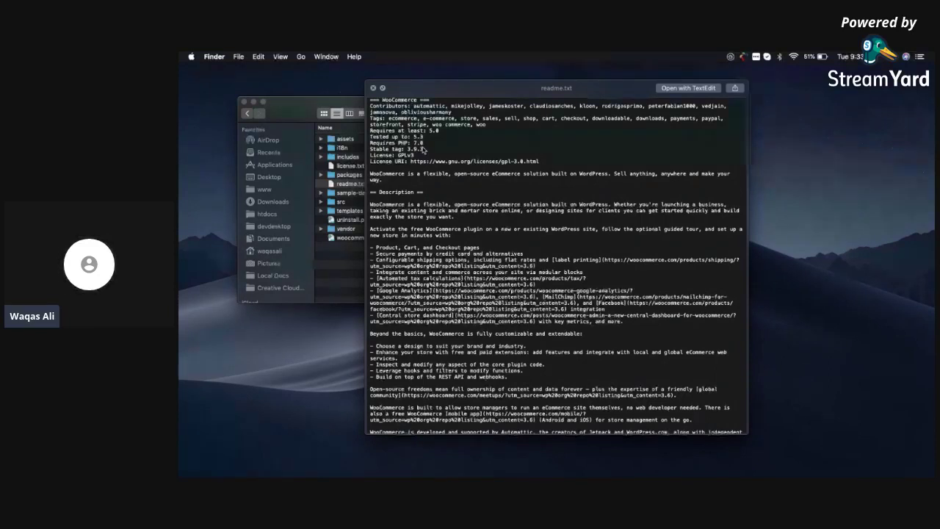
{"action": "left_click", "coordinate": [372, 88]}
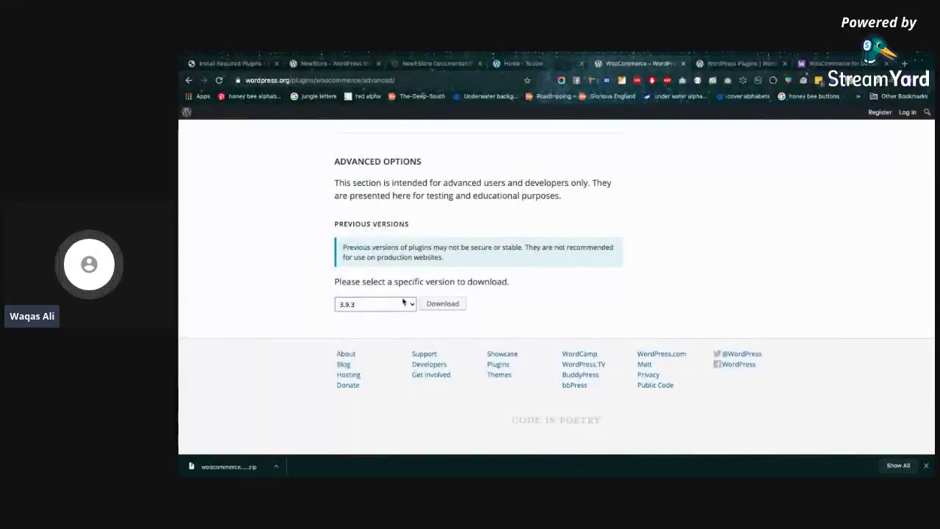
Switch to the browser and search Google in a new tab for "woocommerce with php 5.6"
{"action": "scroll", "coordinate": [478, 220], "scroll_direction": "up", "scroll_amount": 1}
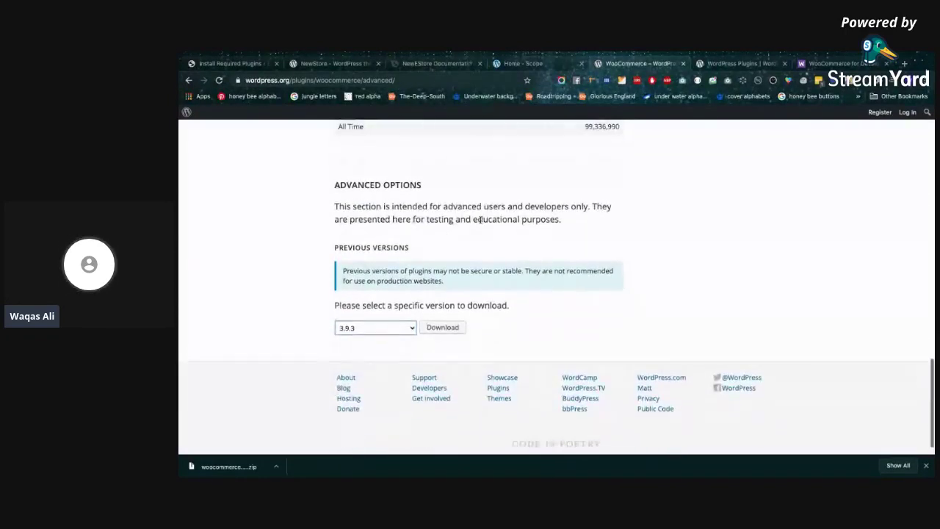
{"action": "left_click", "coordinate": [905, 65]}
{"action": "type", "text": "wo"}
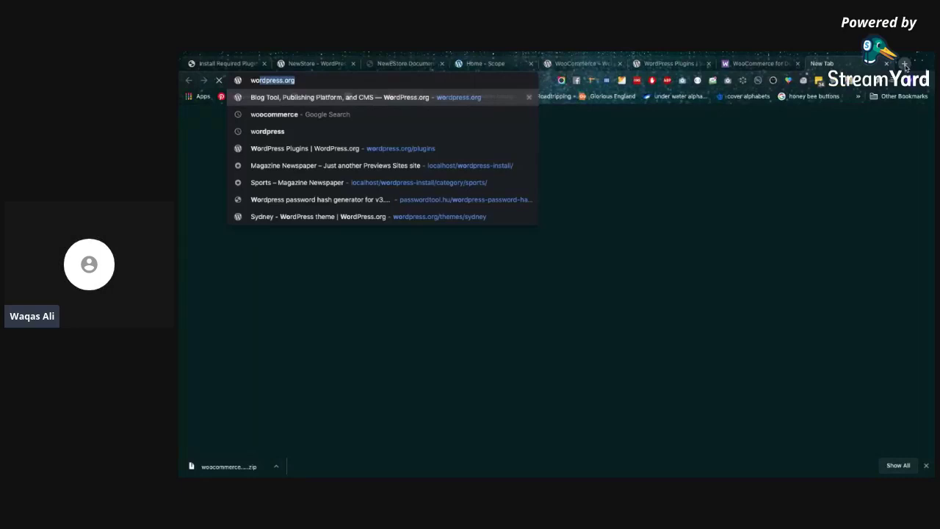
{"action": "type", "text": "o"}
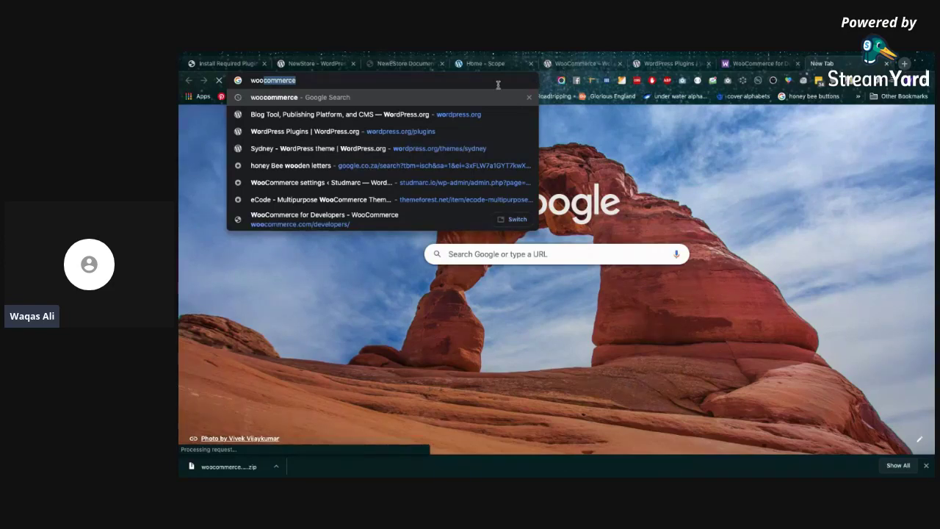
{"action": "type", "text": "commerce "}
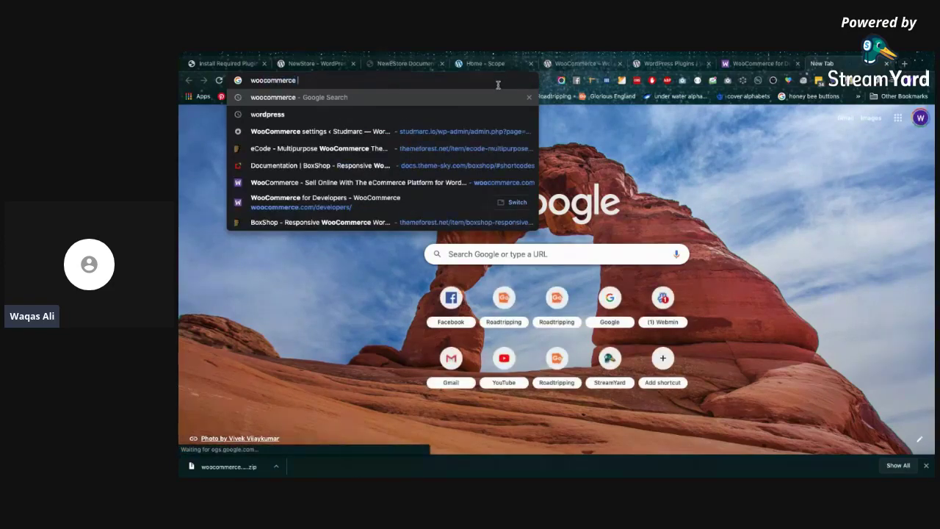
{"action": "type", "text": "with php "}
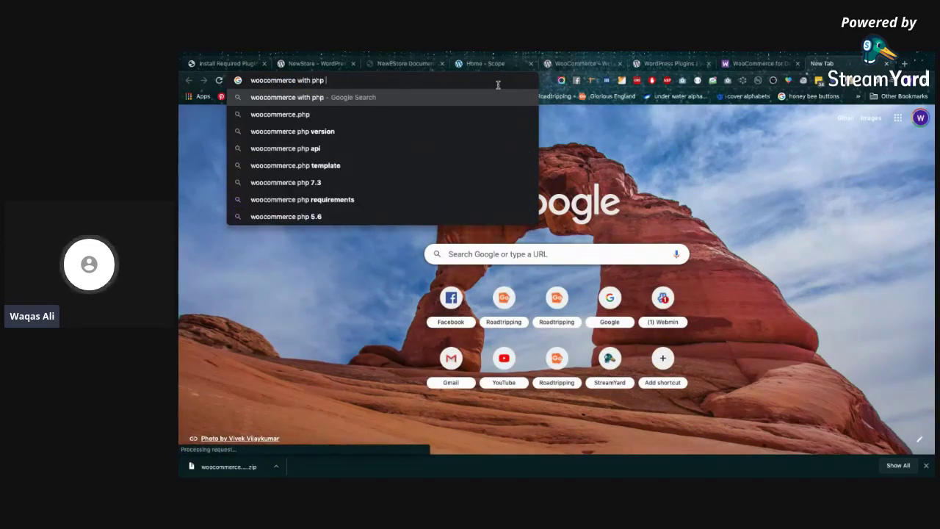
{"action": "type", "text": "5.6"}
{"action": "key", "text": "Return"}
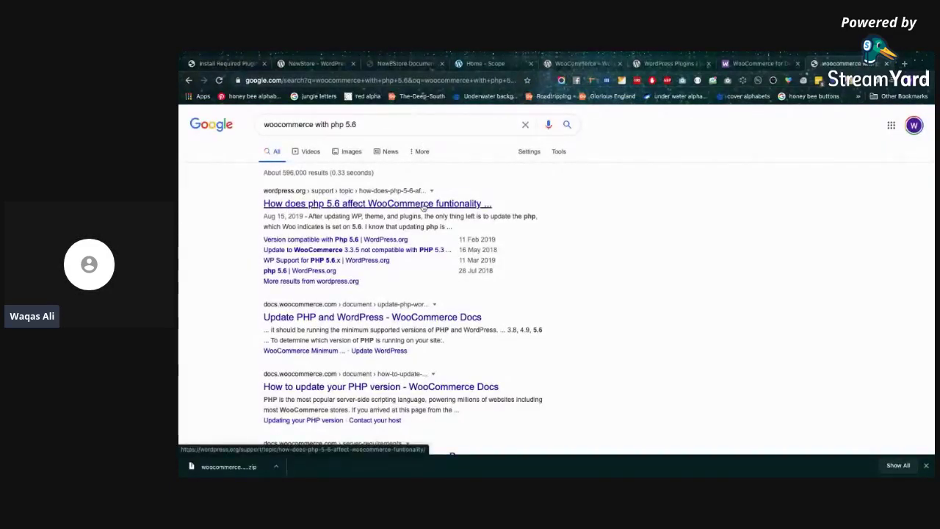
Open the results "How does php 5.6 affect WooCommerce funtionality" and "Version compatible with Php 5.6" in separate new tabs
{"action": "middle_click", "coordinate": [423, 206]}
{"action": "scroll", "coordinate": [585, 213], "scroll_direction": "down", "scroll_amount": 1}
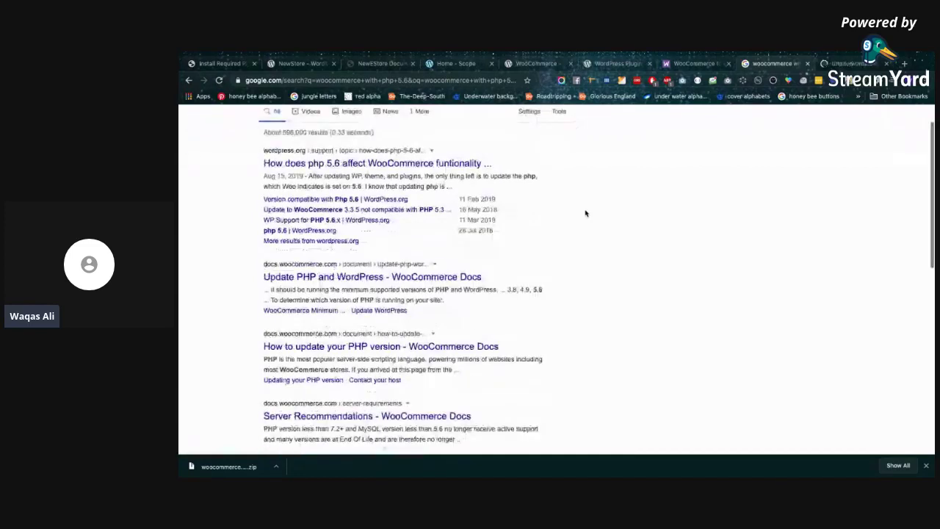
{"action": "scroll", "coordinate": [585, 213], "scroll_direction": "up", "scroll_amount": 1}
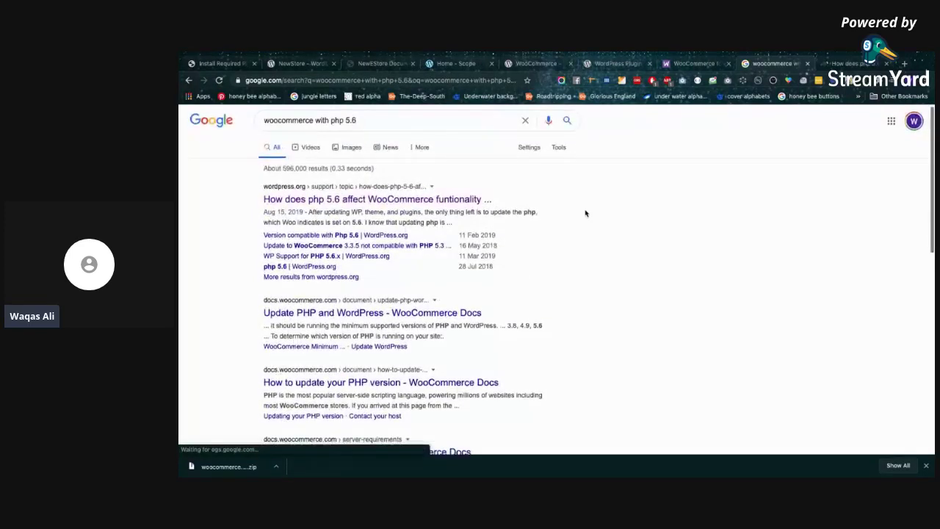
{"action": "scroll", "coordinate": [585, 213], "scroll_direction": "down", "scroll_amount": 1}
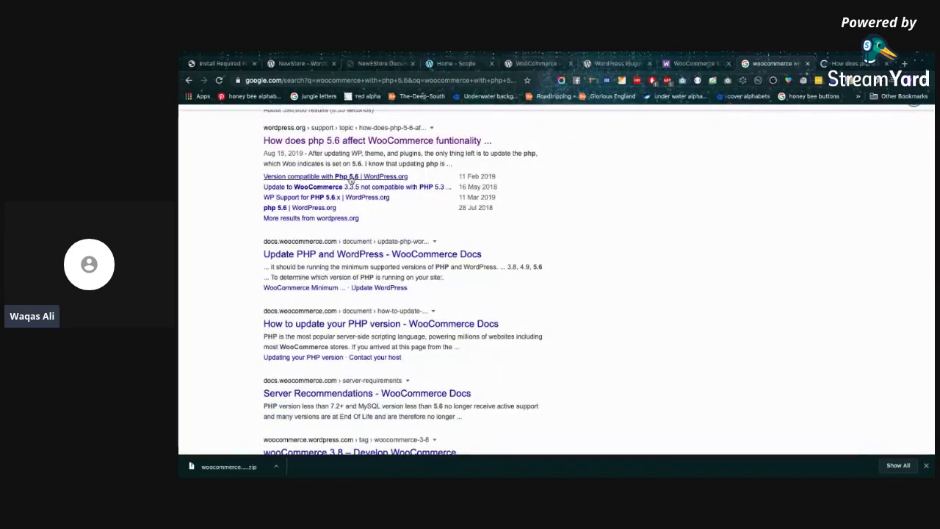
{"action": "middle_click", "coordinate": [351, 181]}
Read through the "Version compatible with Php 5.6" support thread and its replies
{"action": "left_click", "coordinate": [852, 63]}
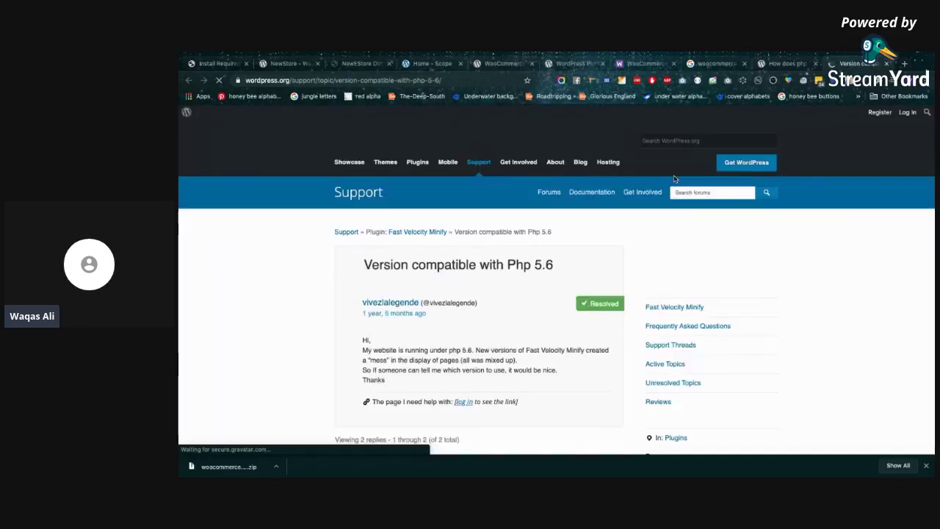
{"action": "scroll", "coordinate": [492, 321], "scroll_direction": "down", "scroll_amount": 5}
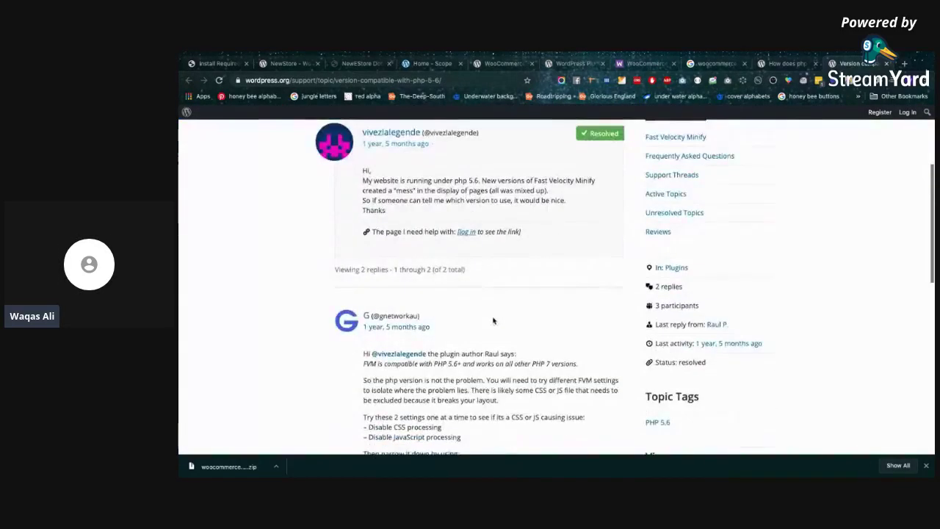
{"action": "scroll", "coordinate": [493, 321], "scroll_direction": "down", "scroll_amount": 1}
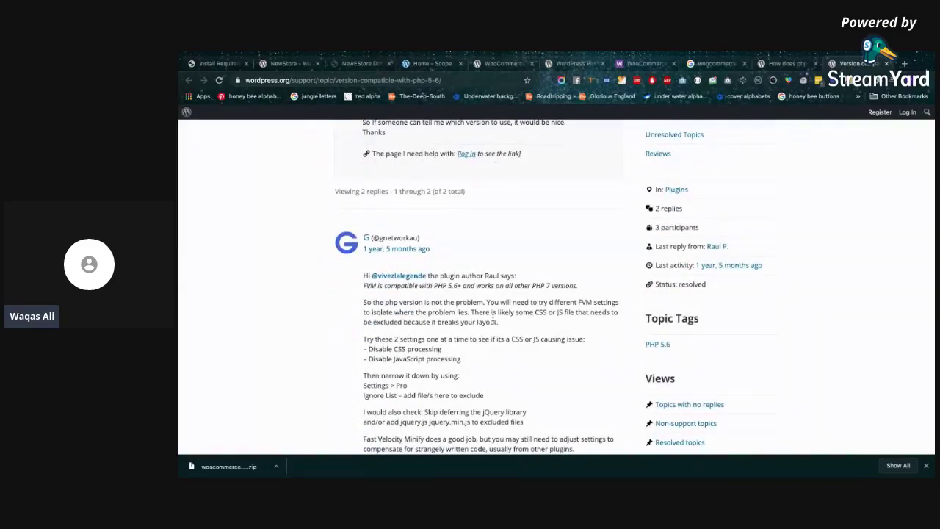
{"action": "scroll", "coordinate": [493, 317], "scroll_direction": "down", "scroll_amount": 3}
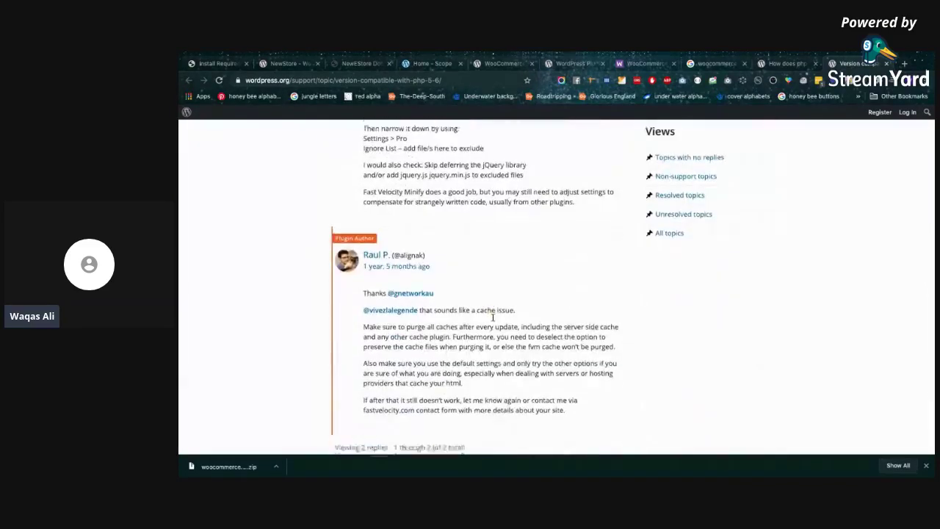
{"action": "scroll", "coordinate": [492, 317], "scroll_direction": "up", "scroll_amount": 1}
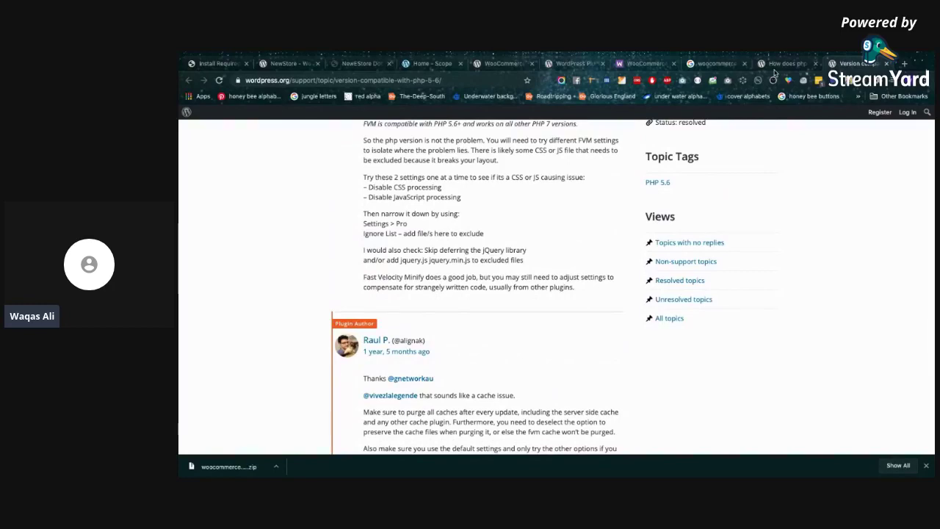
Skim the support thread about how PHP 5.6 affects WooCommerce functionality
{"action": "left_click", "coordinate": [777, 65]}
{"action": "scroll", "coordinate": [650, 316], "scroll_direction": "down", "scroll_amount": 4}
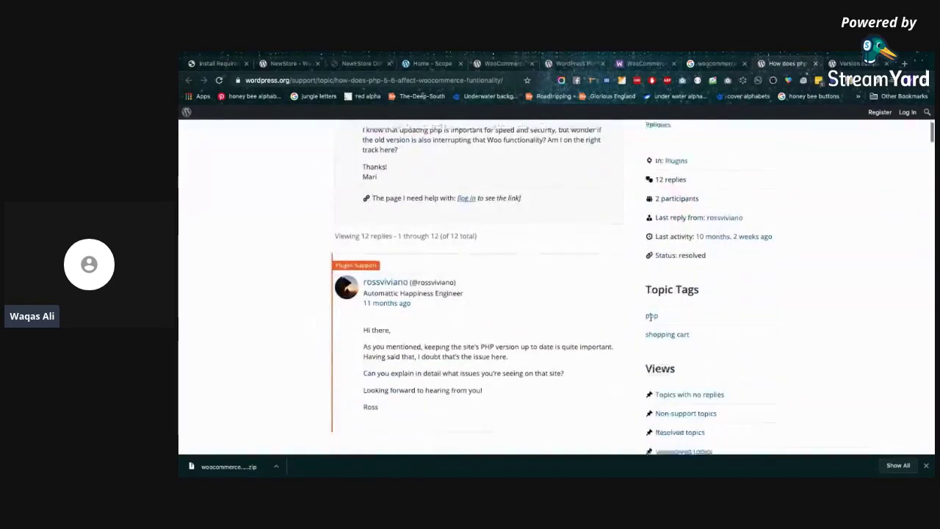
{"action": "scroll", "coordinate": [649, 316], "scroll_direction": "down", "scroll_amount": 4}
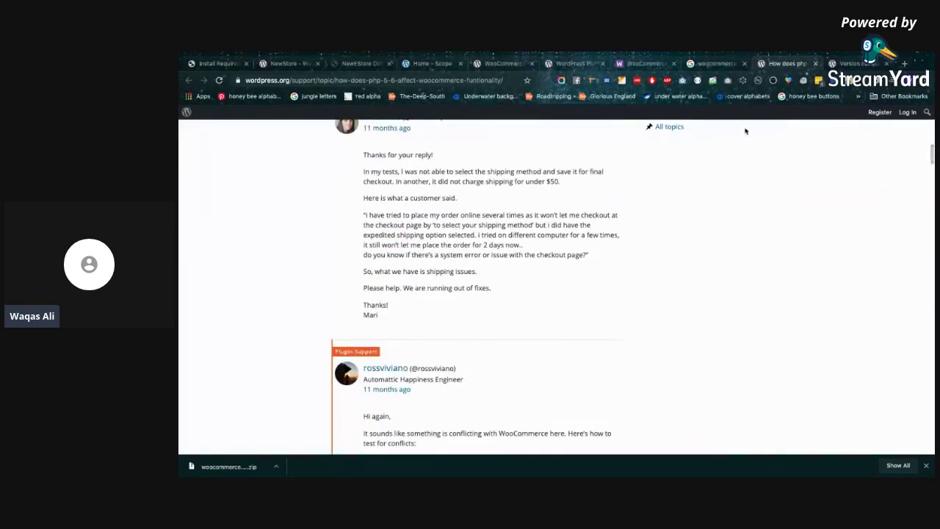
Open the WooCommerce Docs results "Update PHP and WordPress" and "Server Recommendations" in new tabs and show the Server Recommendations page
{"action": "left_click", "coordinate": [716, 63]}
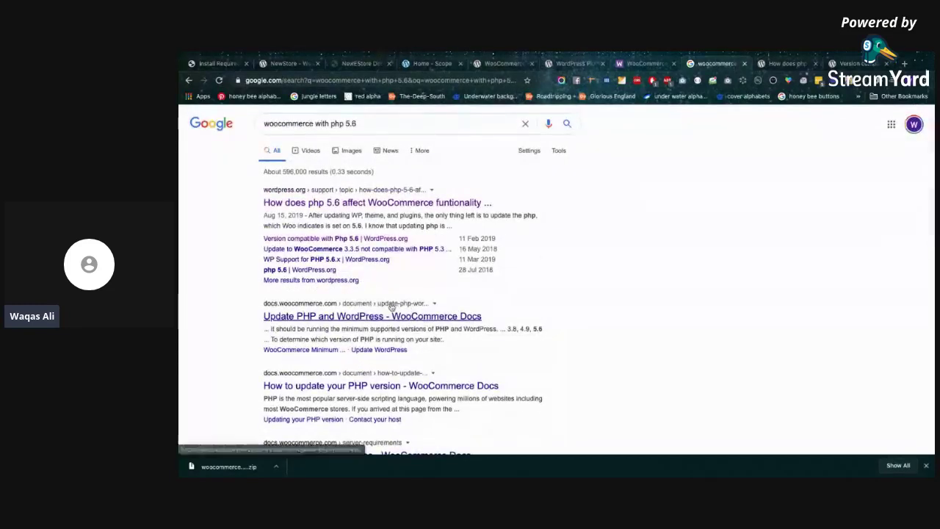
{"action": "right_click", "coordinate": [383, 312]}
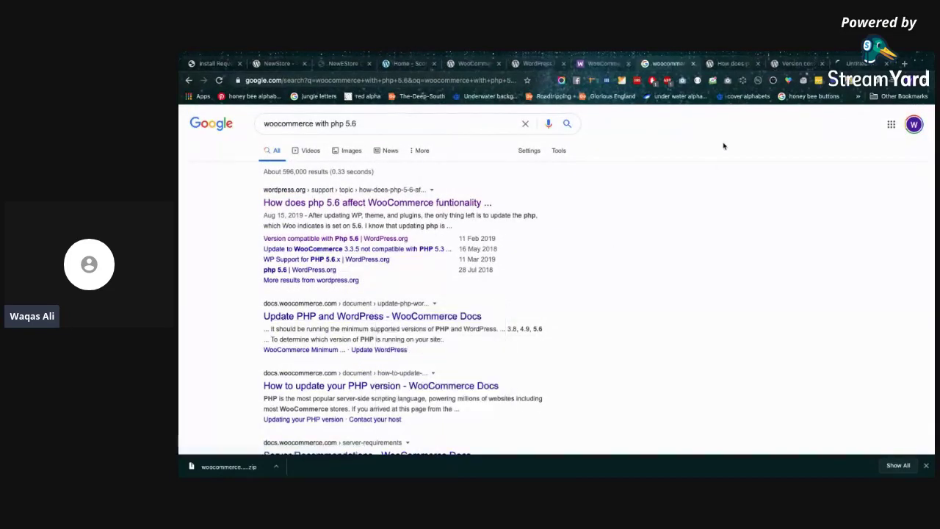
{"action": "scroll", "coordinate": [669, 269], "scroll_direction": "down", "scroll_amount": 1}
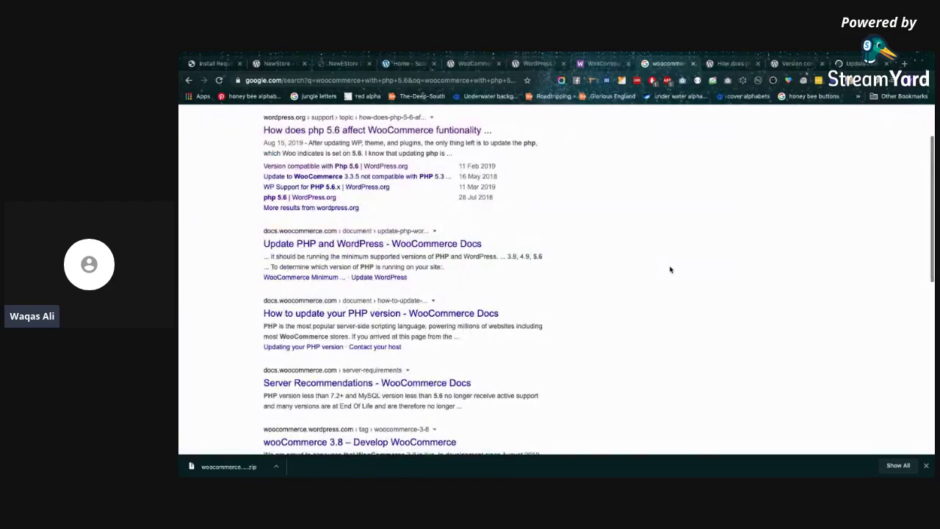
{"action": "right_click", "coordinate": [430, 385]}
{"action": "left_click", "coordinate": [487, 331]}
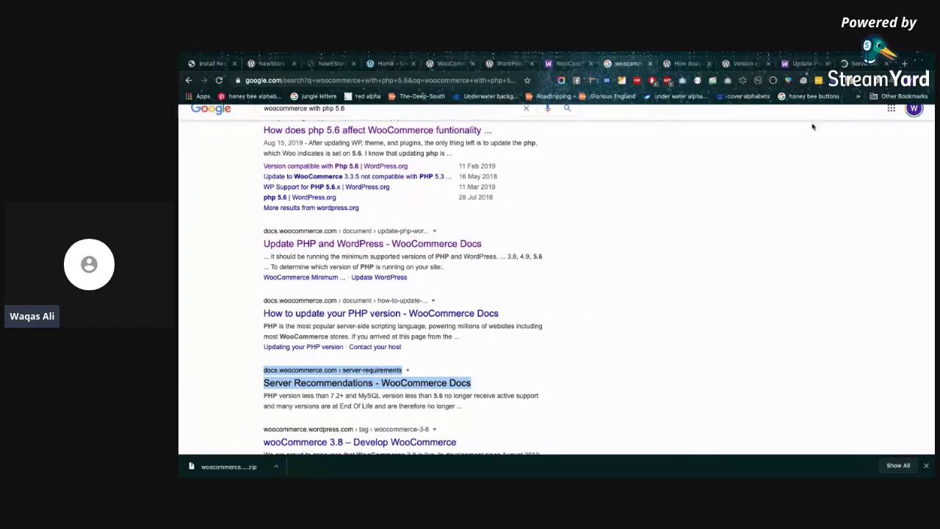
{"action": "left_click", "coordinate": [858, 63]}
Examine the Server Recommendations page for PHP and MySQL requirements, and look through the docs site's Get Started and Developers topics
{"action": "scroll", "coordinate": [577, 276], "scroll_direction": "down", "scroll_amount": 1}
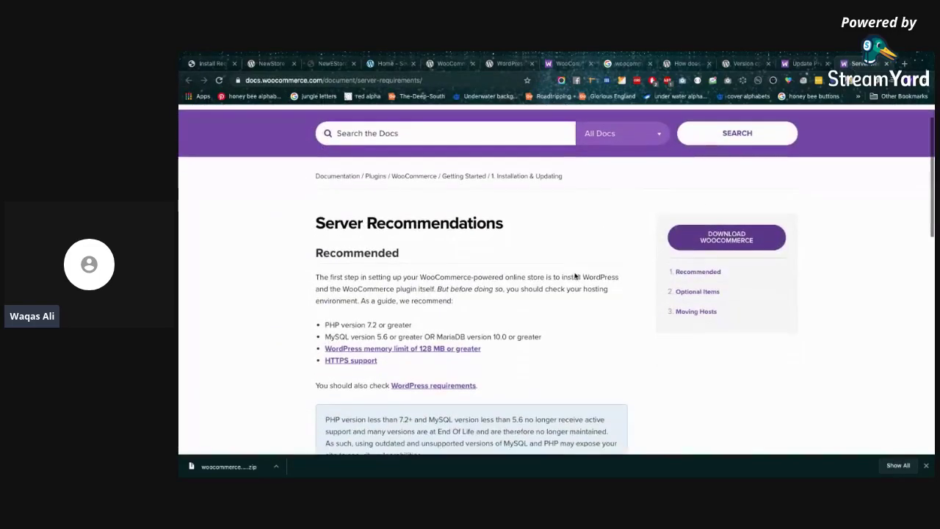
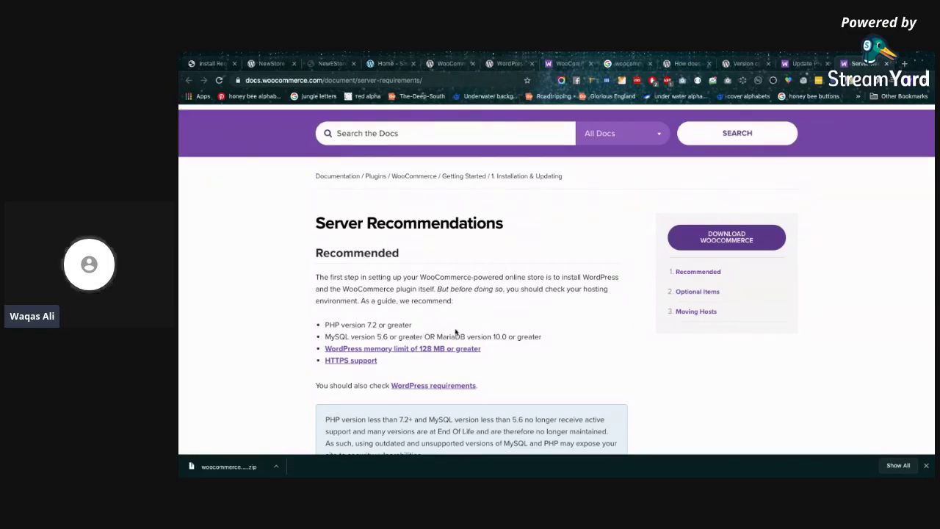
{"action": "scroll", "coordinate": [455, 331], "scroll_direction": "down", "scroll_amount": 5}
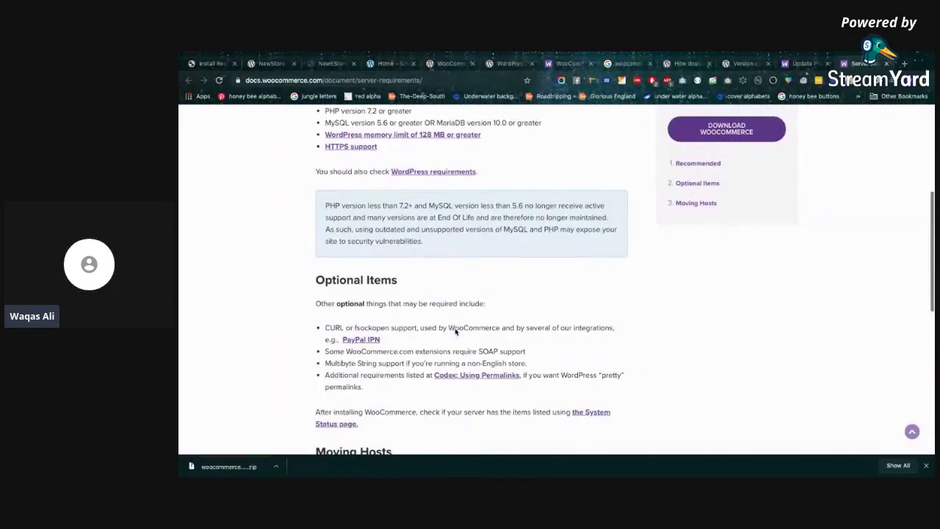
{"action": "scroll", "coordinate": [455, 332], "scroll_direction": "down", "scroll_amount": 3}
{"action": "scroll", "coordinate": [455, 332], "scroll_direction": "down", "scroll_amount": 2}
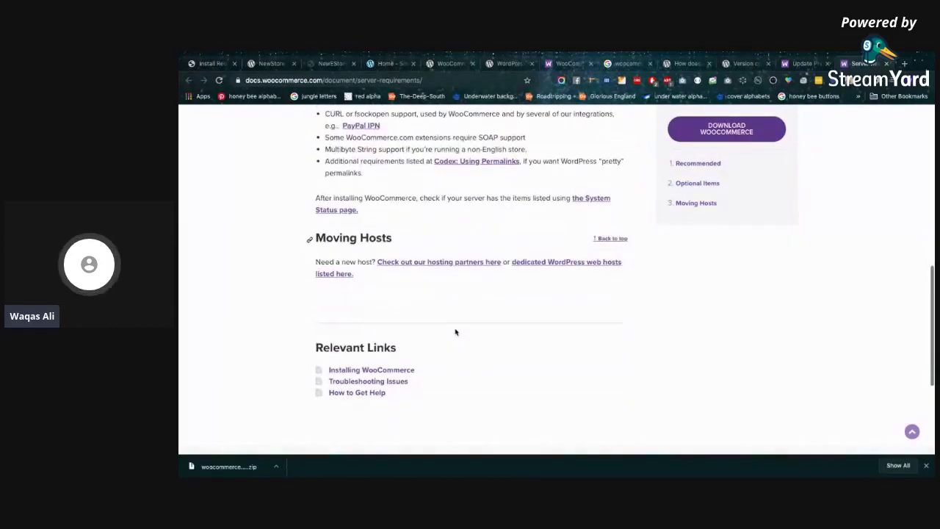
{"action": "scroll", "coordinate": [456, 332], "scroll_direction": "up", "scroll_amount": 6}
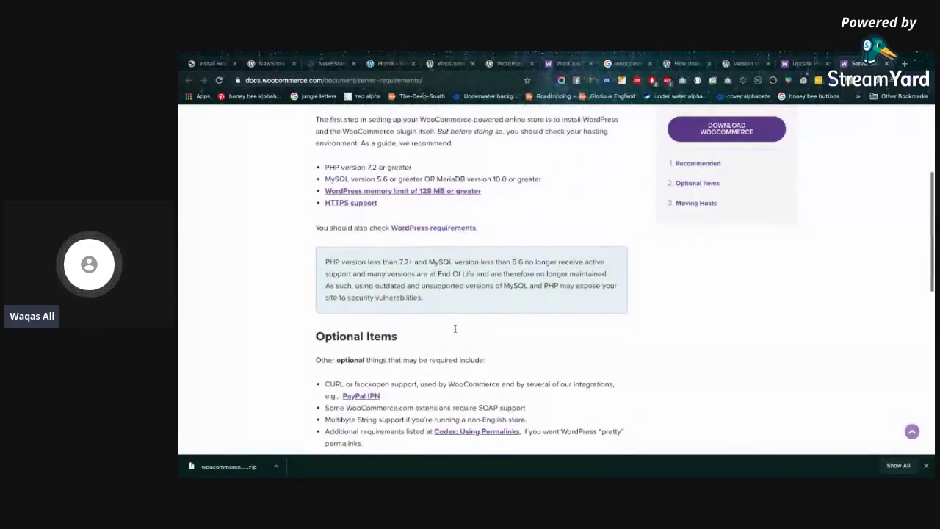
{"action": "scroll", "coordinate": [455, 331], "scroll_direction": "up", "scroll_amount": 4}
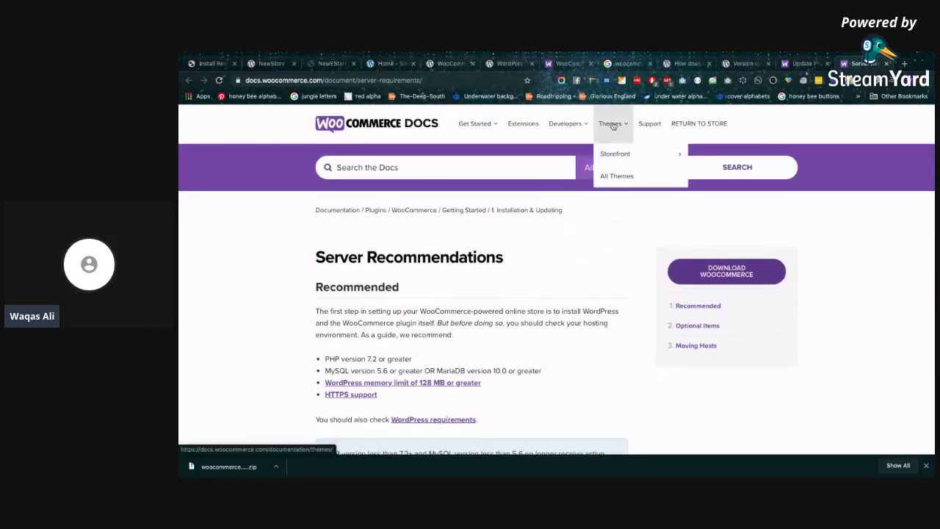
{"action": "mouse_move", "coordinate": [488, 125]}
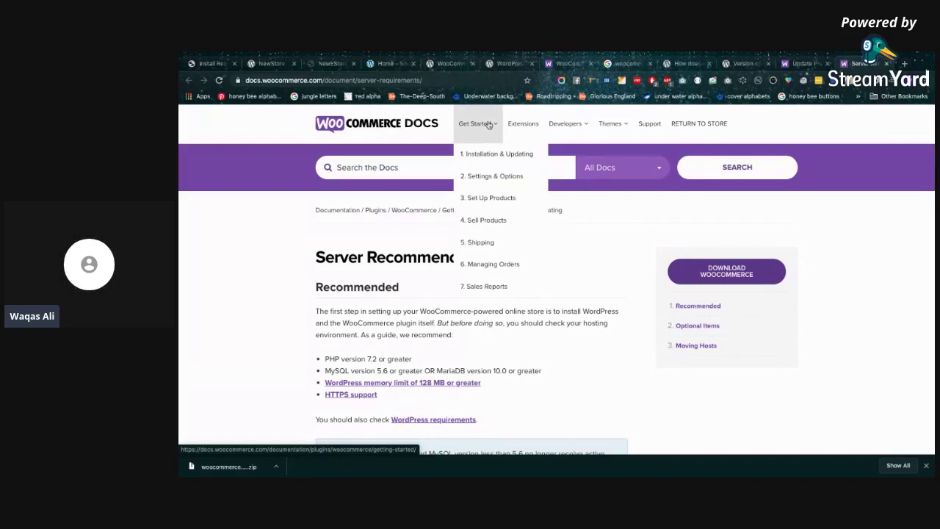
{"action": "mouse_move", "coordinate": [572, 125]}
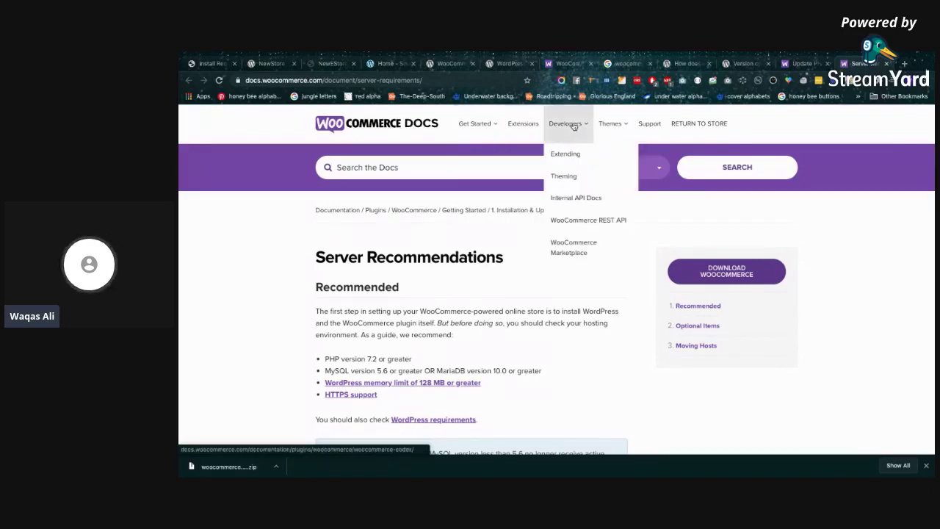
Review the Server Recommendations page's version notes and optional items, and recheck the NewStore theme's readme.txt and the Downloads folder
{"action": "mouse_move", "coordinate": [610, 126]}
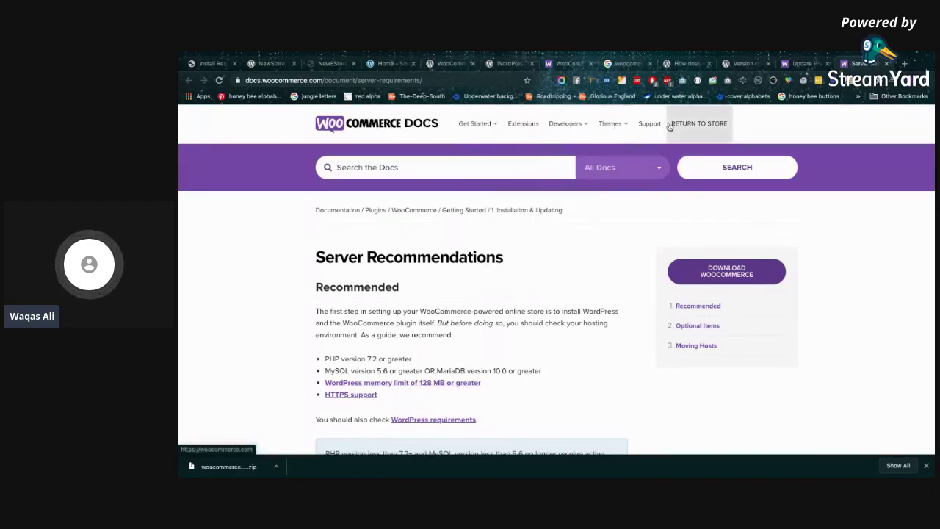
{"action": "scroll", "coordinate": [580, 321], "scroll_direction": "down", "scroll_amount": 5}
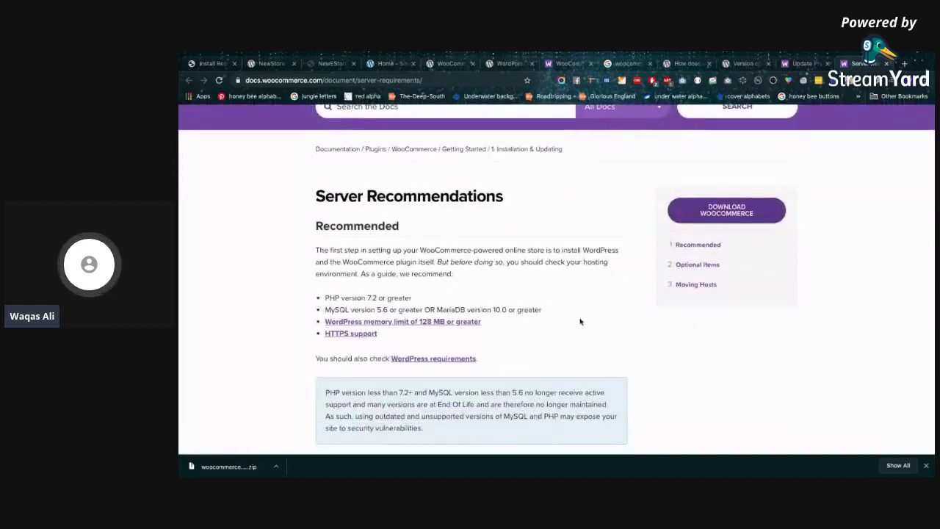
{"action": "scroll", "coordinate": [580, 321], "scroll_direction": "down", "scroll_amount": 2}
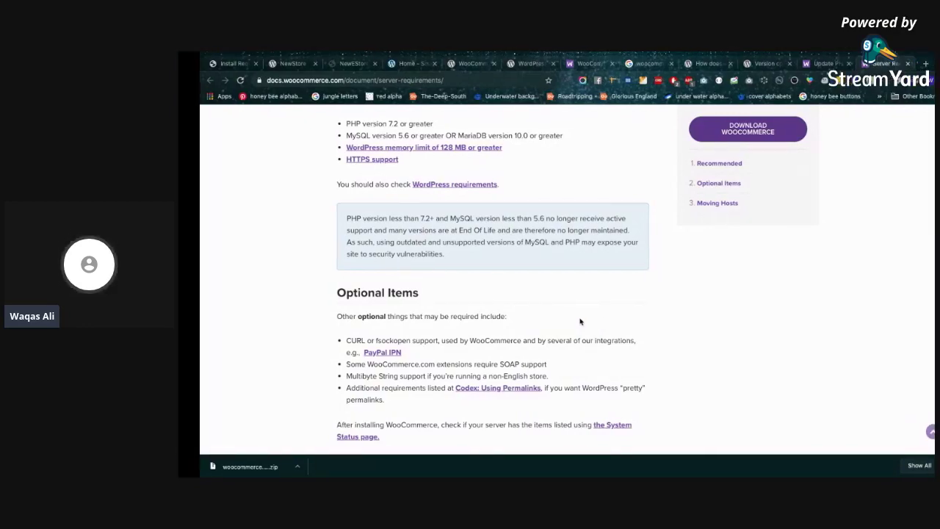
{"action": "key", "text": "super+Tab"}
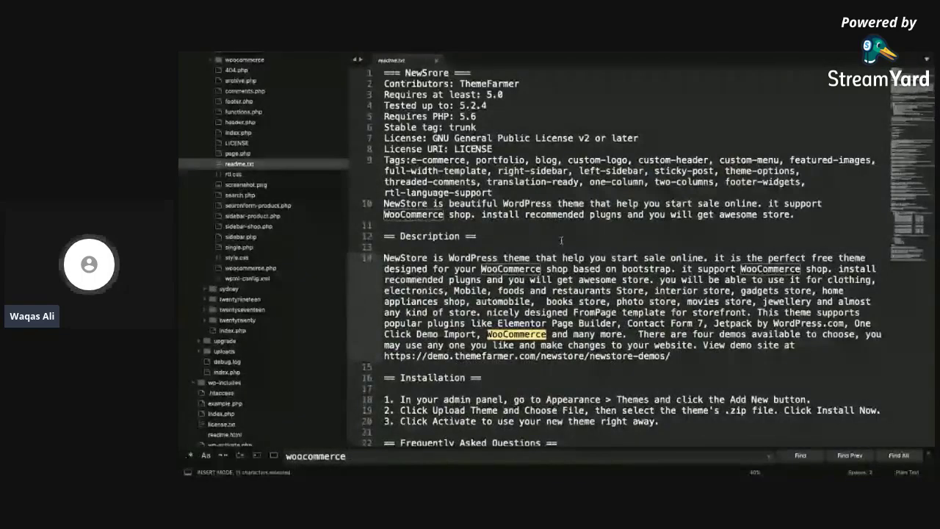
{"action": "scroll", "coordinate": [310, 217], "scroll_direction": "up", "scroll_amount": 4}
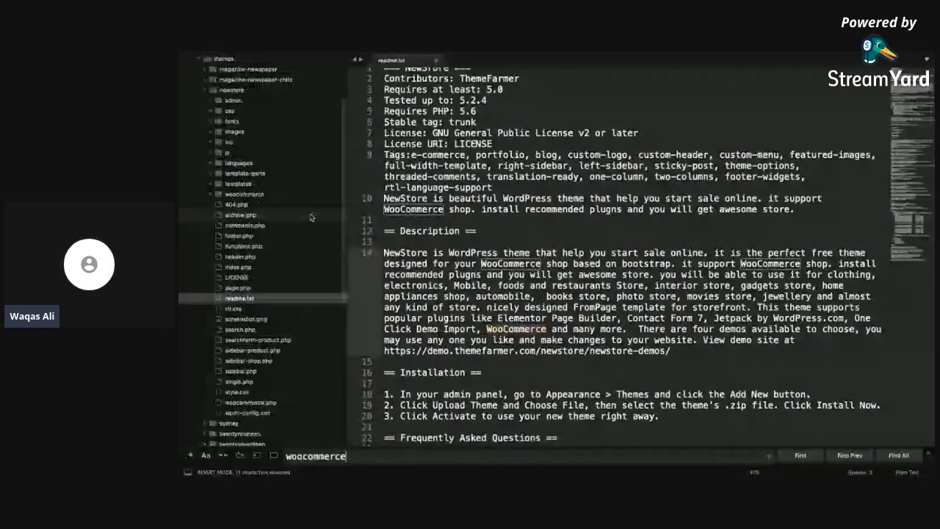
{"action": "scroll", "coordinate": [311, 217], "scroll_direction": "down", "scroll_amount": 2}
{"action": "key", "text": "super+Tab"}
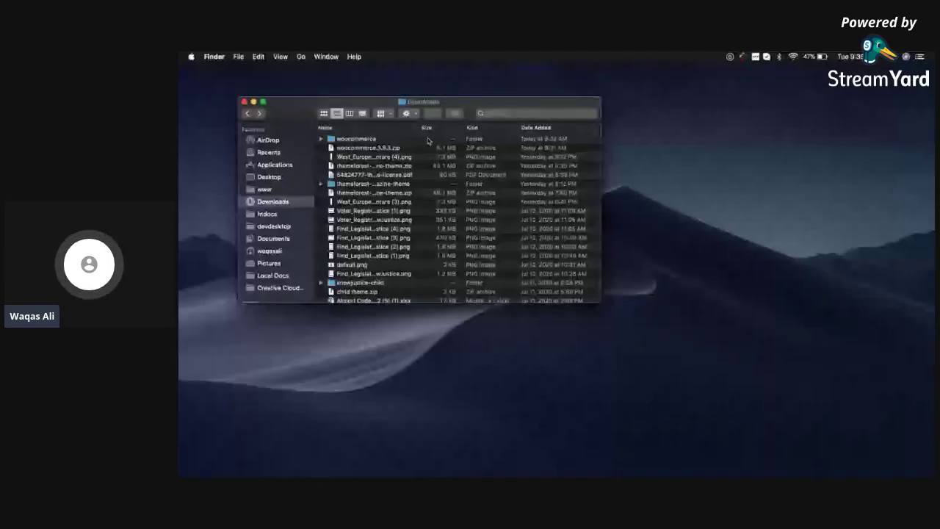
{"action": "key", "text": "super+Tab"}
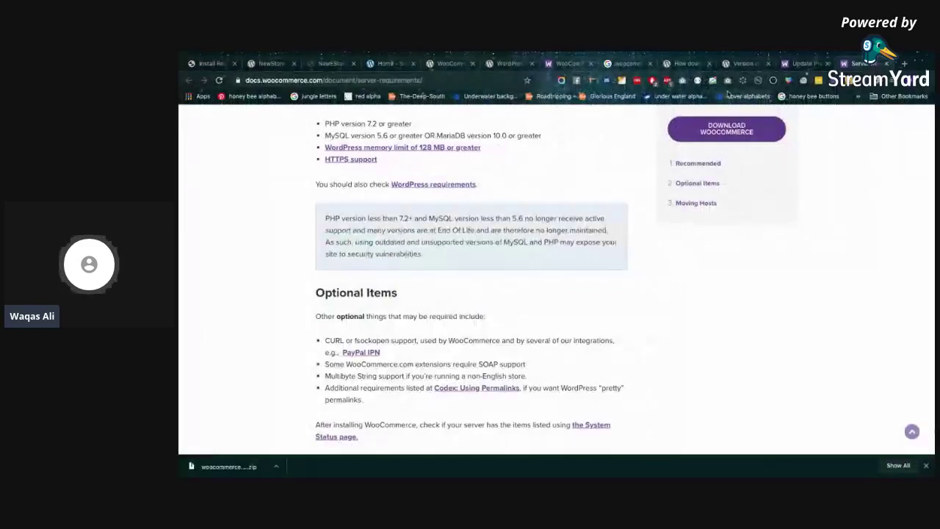
Download version 3.5.0 from the previous versions offered on the WooCommerce plugin's Advanced page on WordPress.org
{"action": "left_click", "coordinate": [450, 63]}
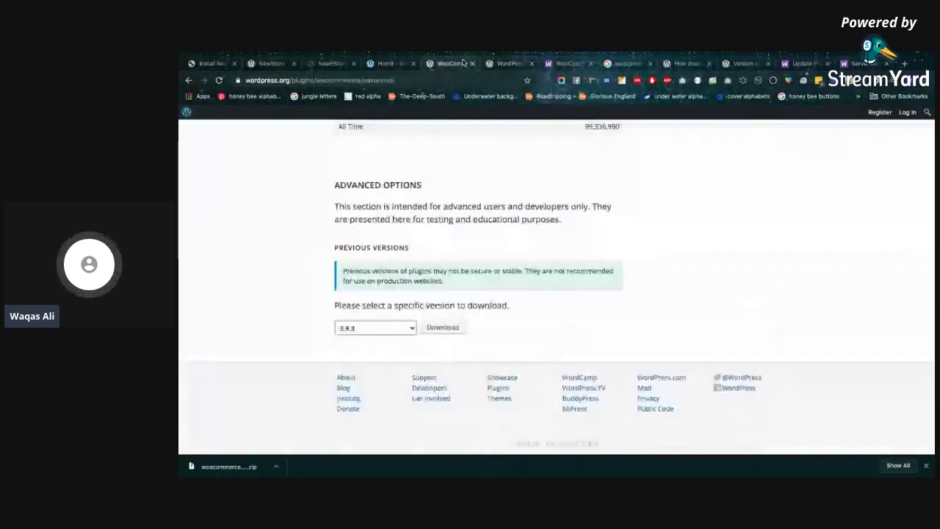
{"action": "left_click", "coordinate": [388, 333]}
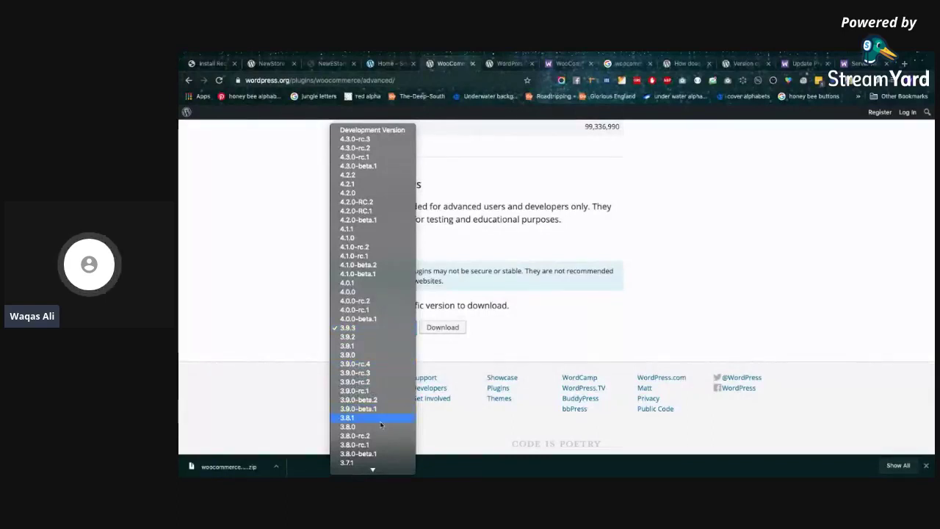
{"action": "scroll", "coordinate": [380, 421], "scroll_direction": "down", "scroll_amount": 10}
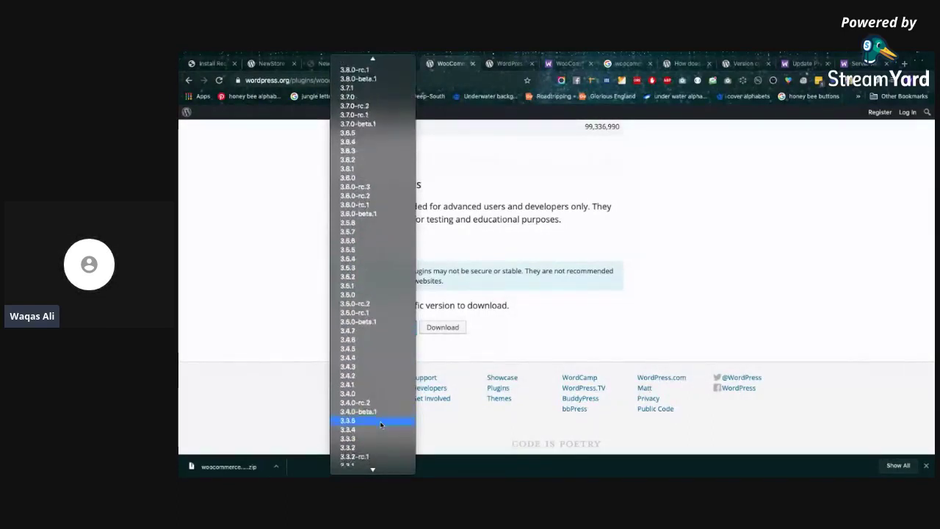
{"action": "scroll", "coordinate": [380, 421], "scroll_direction": "up", "scroll_amount": 1}
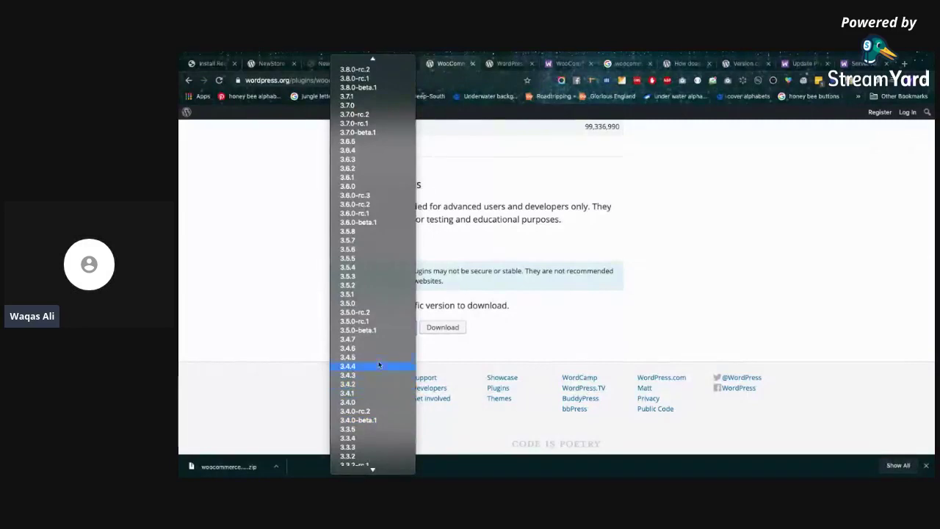
{"action": "left_click", "coordinate": [377, 303]}
{"action": "left_click", "coordinate": [443, 328]}
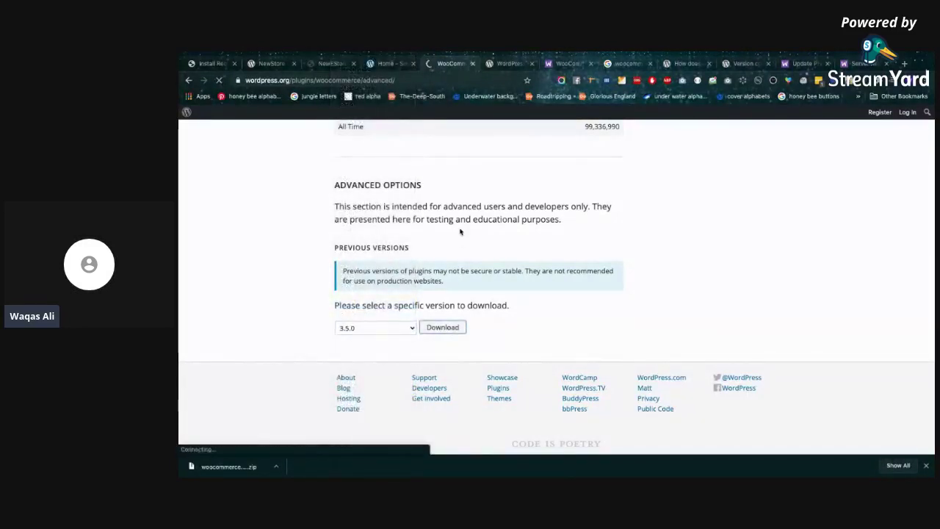
Search Google for "woocommerce github" in a new tab and open the woocommerce/woocommerce repository result in another tab
{"action": "left_click", "coordinate": [904, 63]}
{"action": "type", "text": "woocm"}
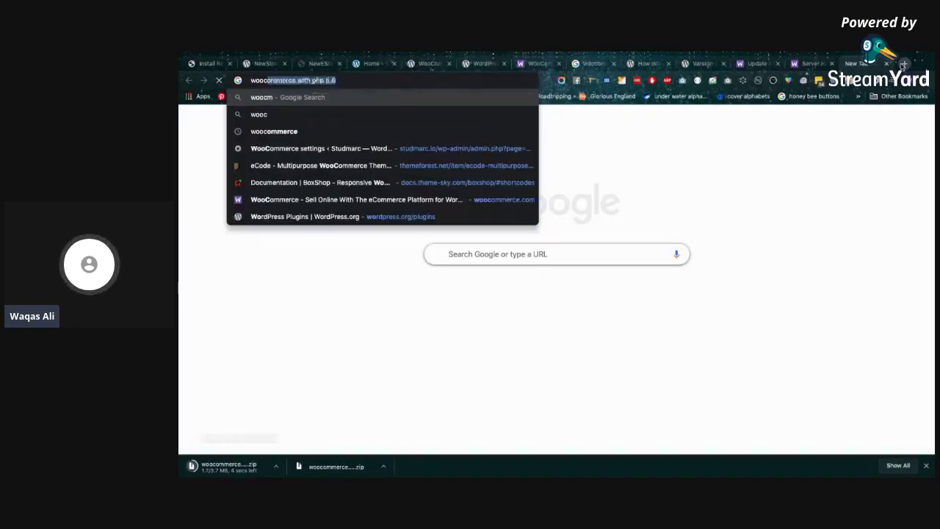
{"action": "key", "text": "BackSpace"}
{"action": "key", "text": "BackSpace"}
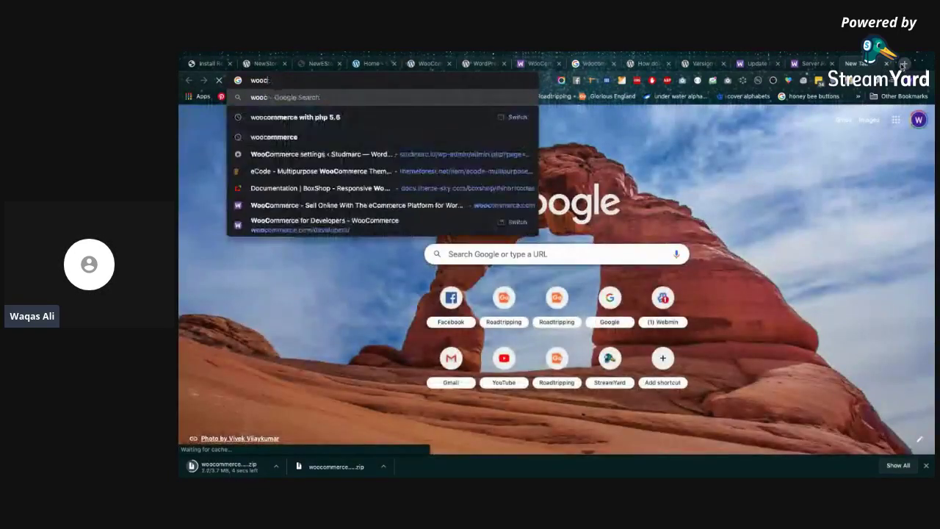
{"action": "type", "text": "ommerce github"}
{"action": "key", "text": "Return"}
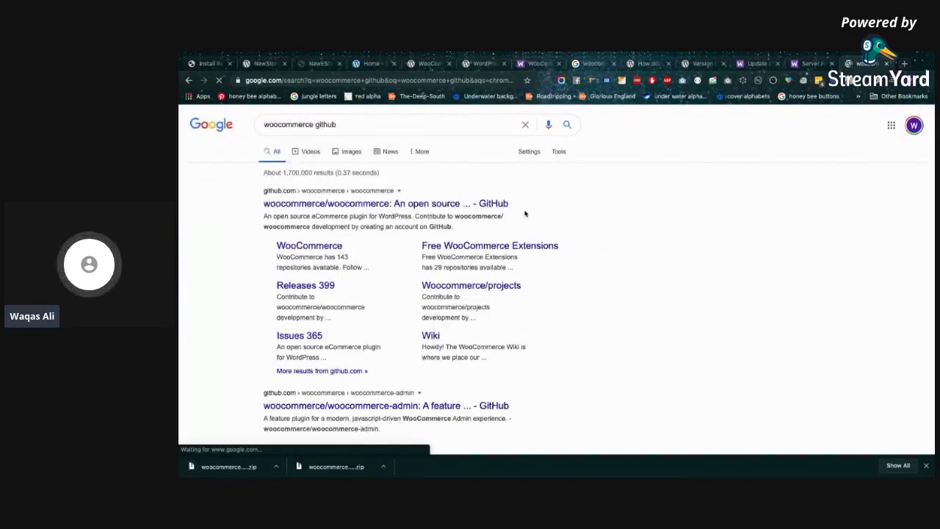
{"action": "left_click_drag", "start_coordinate": [514, 205], "coordinate": [261, 188]}
{"action": "right_click", "coordinate": [446, 204]}
{"action": "left_click", "coordinate": [531, 212]}
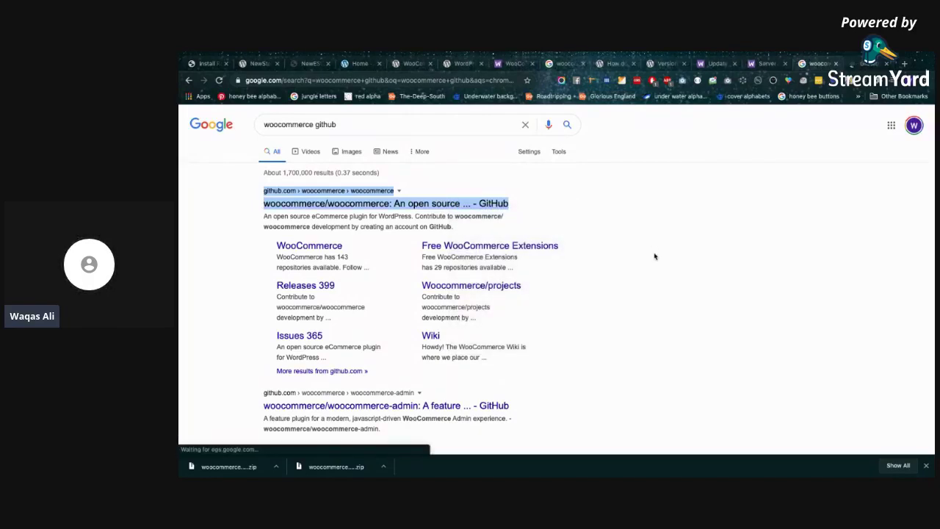
Open the WordPress requirements page from Server Recommendations and read its PHP and MySQL notes
{"action": "left_click", "coordinate": [762, 62]}
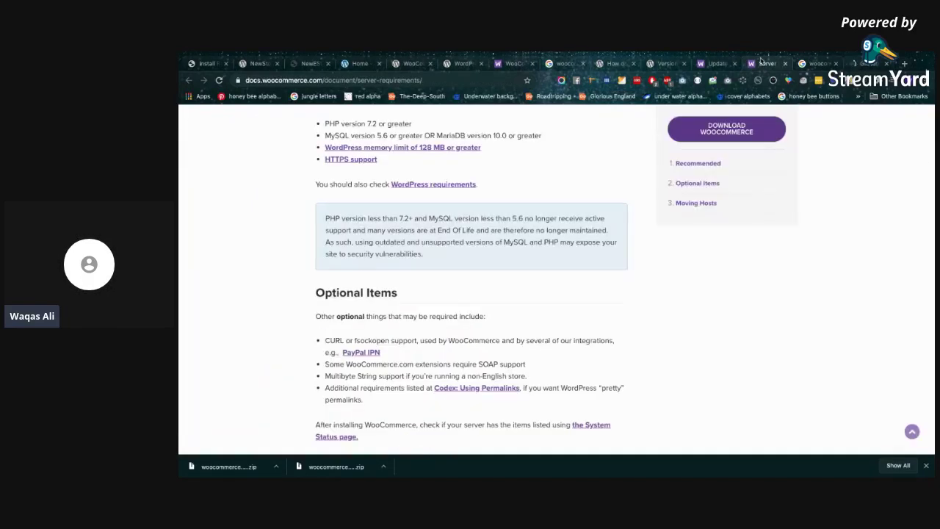
{"action": "scroll", "coordinate": [705, 193], "scroll_direction": "up", "scroll_amount": 1}
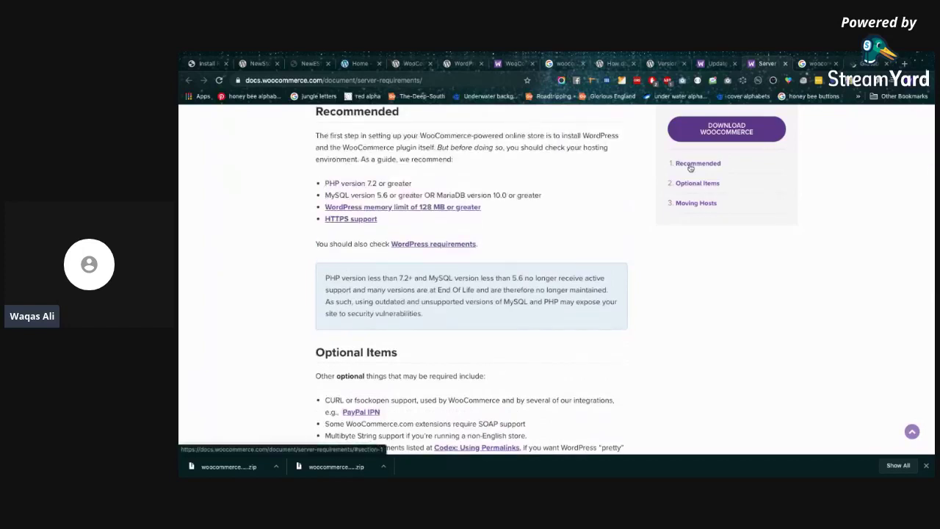
{"action": "left_click", "coordinate": [690, 163]}
{"action": "scroll", "coordinate": [588, 294], "scroll_direction": "down", "scroll_amount": 1}
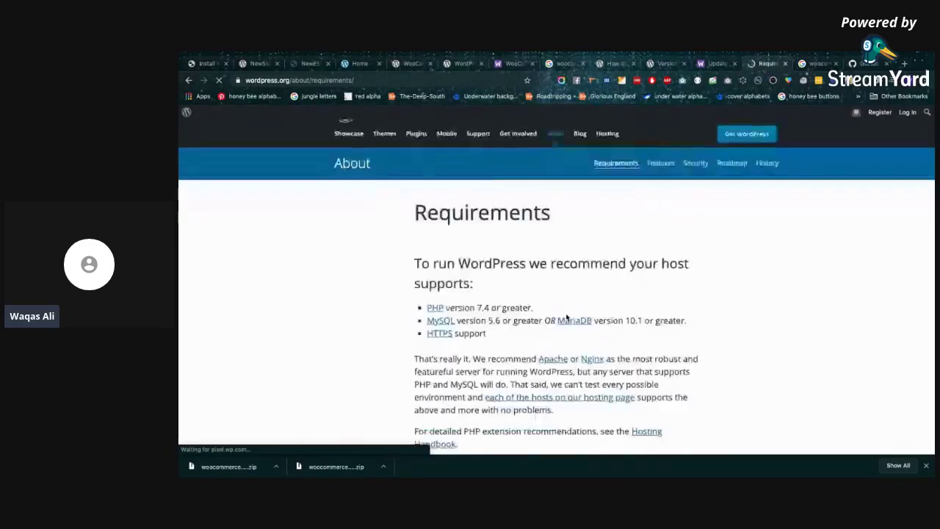
{"action": "scroll", "coordinate": [567, 316], "scroll_direction": "down", "scroll_amount": 3}
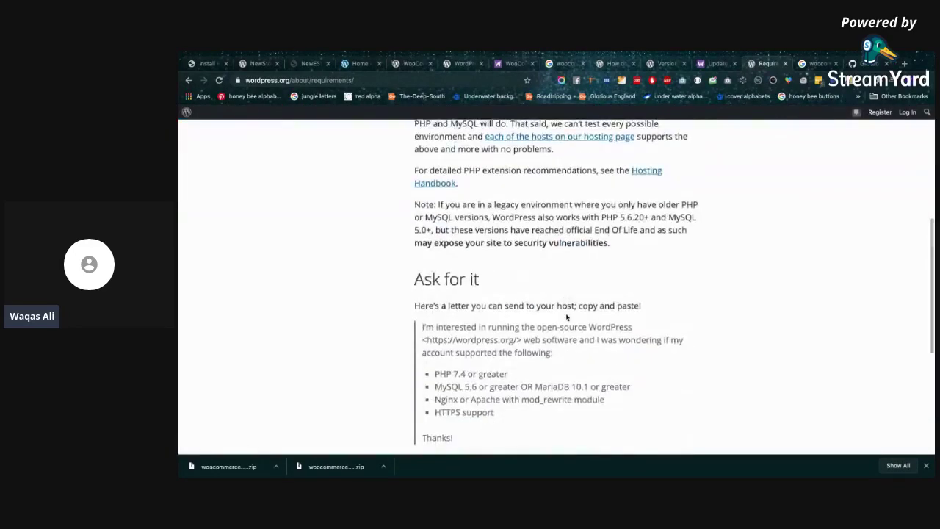
{"action": "scroll", "coordinate": [567, 316], "scroll_direction": "down", "scroll_amount": 3}
{"action": "scroll", "coordinate": [566, 316], "scroll_direction": "up", "scroll_amount": 10}
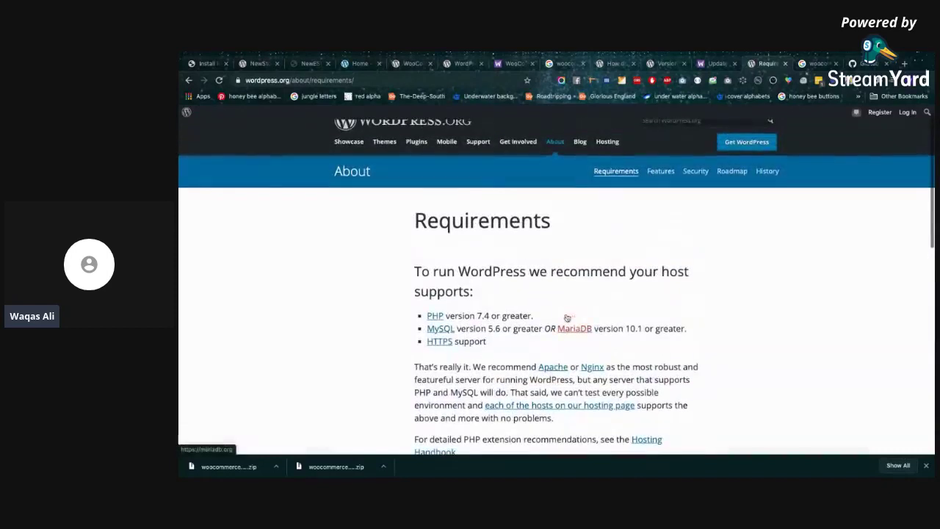
Show the WordPress.org History page and look through its table of versions and release dates
{"action": "left_click", "coordinate": [771, 177]}
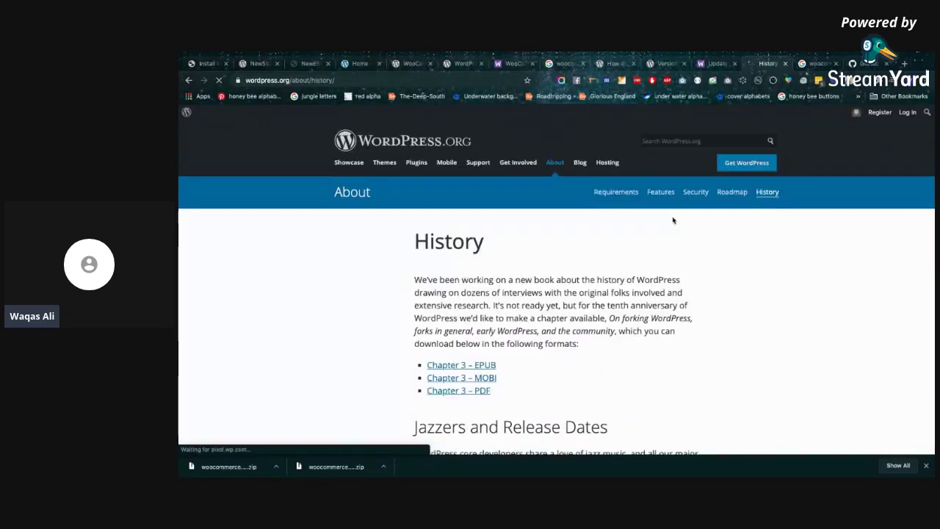
{"action": "scroll", "coordinate": [669, 279], "scroll_direction": "down", "scroll_amount": 5}
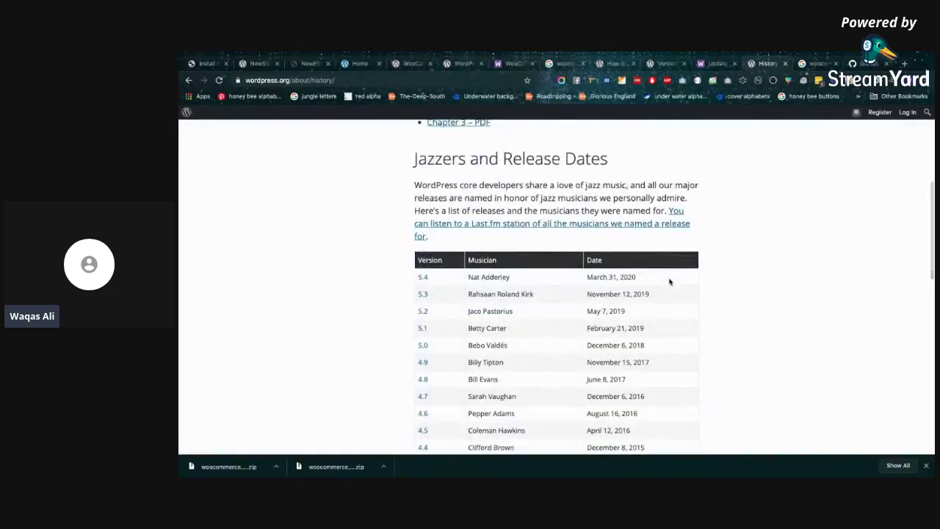
{"action": "scroll", "coordinate": [669, 279], "scroll_direction": "down", "scroll_amount": 2}
Skim the WooCommerce GitHub repository's file list and find the Documentation section of its README
{"action": "left_click", "coordinate": [860, 63]}
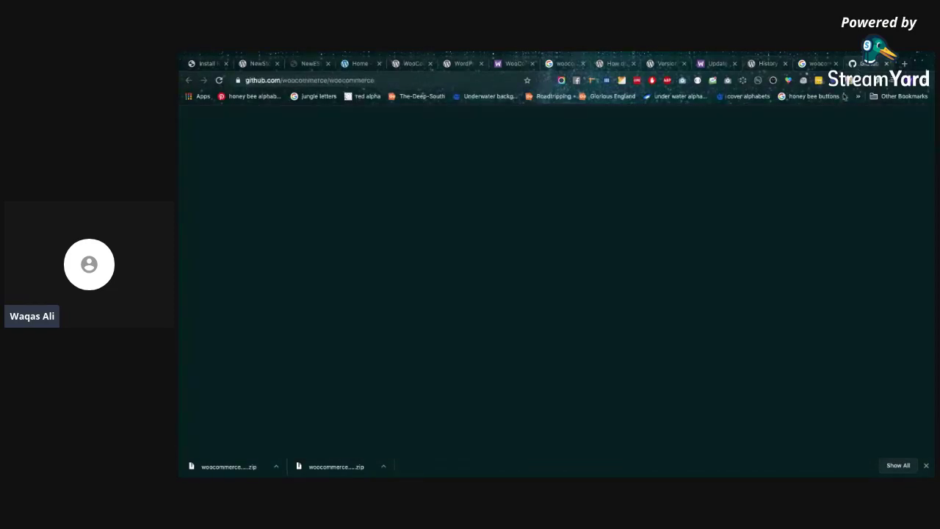
{"action": "scroll", "coordinate": [706, 191], "scroll_direction": "down", "scroll_amount": 10}
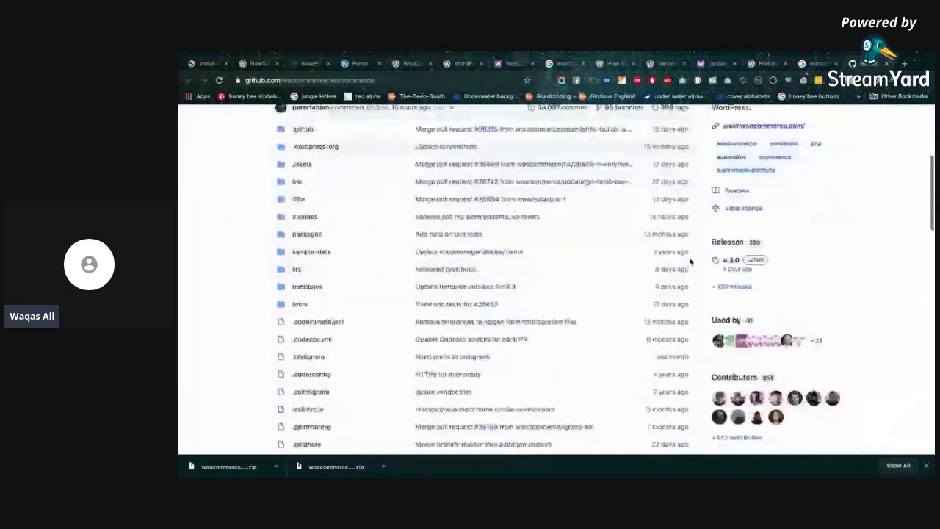
{"action": "scroll", "coordinate": [691, 260], "scroll_direction": "down", "scroll_amount": 10}
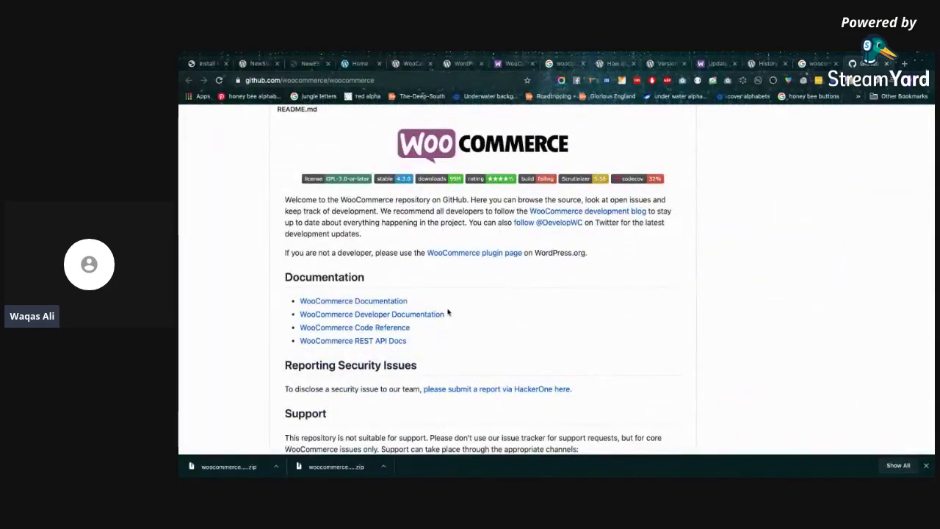
Open WooCommerce Documentation from the README and browse the docs home page's topics
{"action": "left_click", "coordinate": [396, 303]}
{"action": "scroll", "coordinate": [474, 330], "scroll_direction": "down", "scroll_amount": 4}
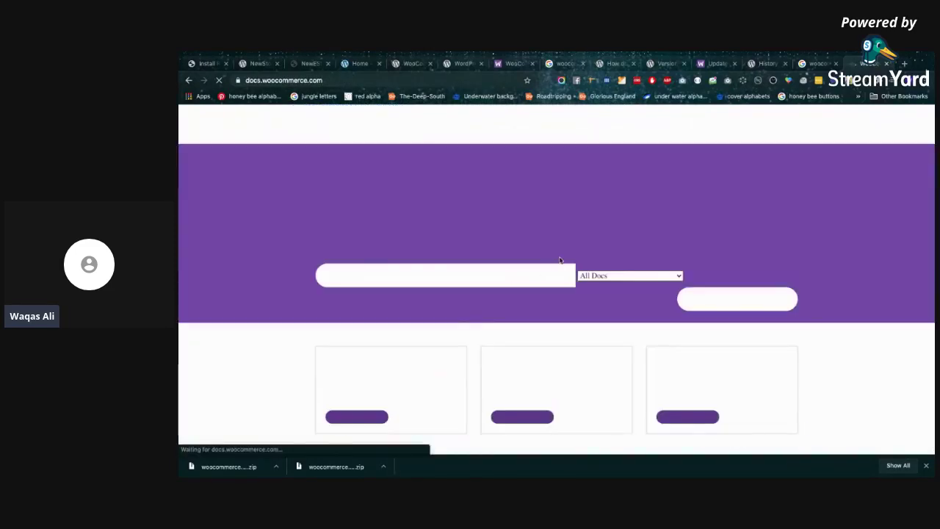
{"action": "scroll", "coordinate": [560, 260], "scroll_direction": "down", "scroll_amount": 5}
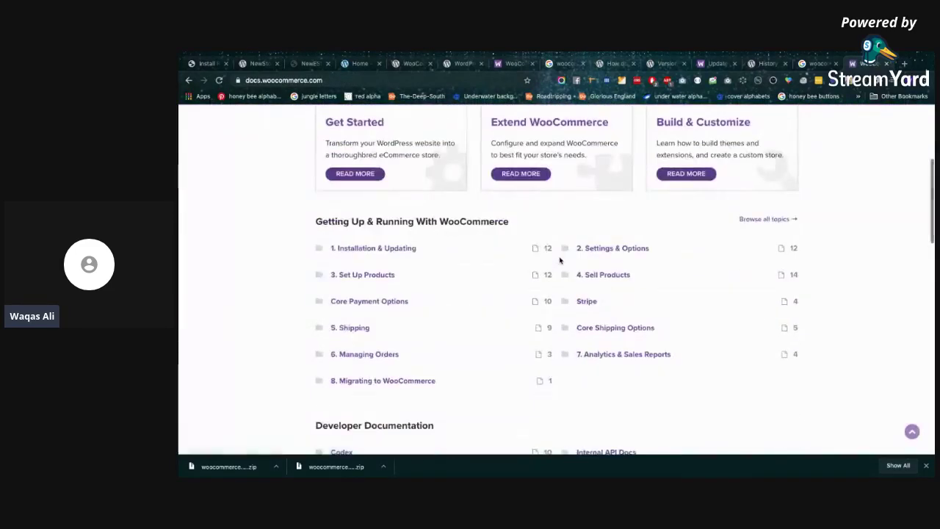
{"action": "scroll", "coordinate": [560, 260], "scroll_direction": "up", "scroll_amount": 1}
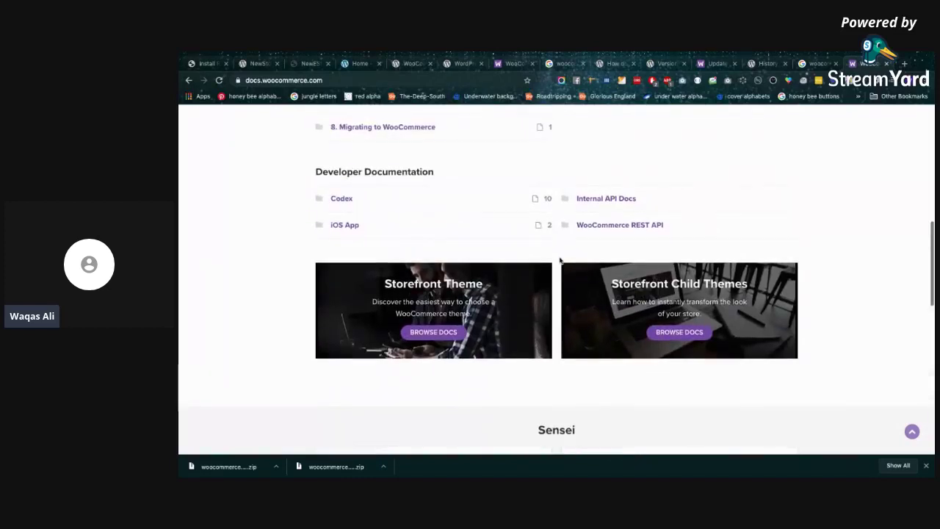
{"action": "scroll", "coordinate": [559, 260], "scroll_direction": "down", "scroll_amount": 4}
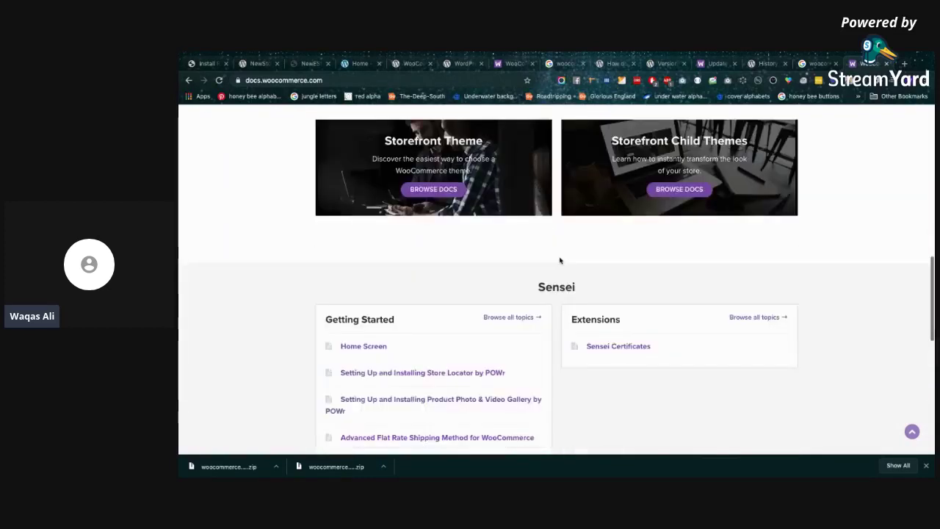
Reveal the downloaded woocommerce.3.5.0.zip in the Downloads folder in Finder and extract it
{"action": "left_click", "coordinate": [275, 466]}
{"action": "left_click", "coordinate": [402, 253]}
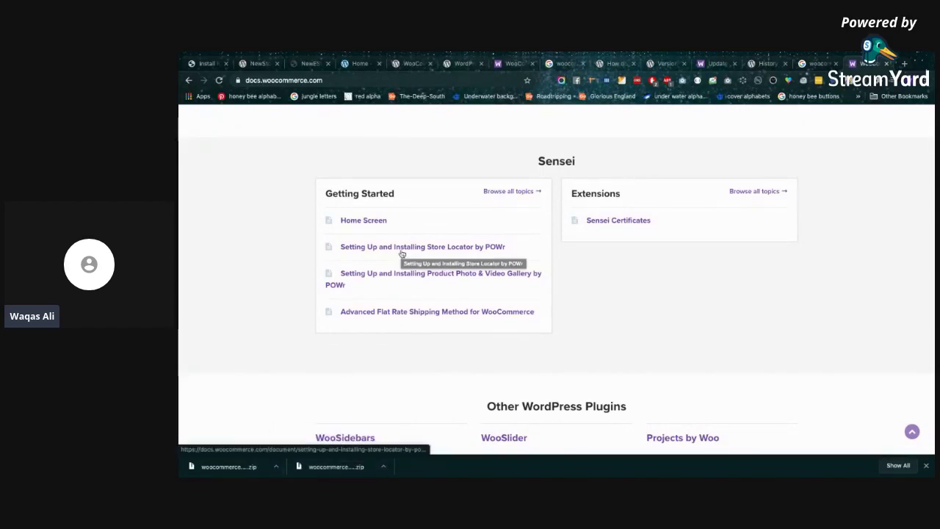
{"action": "key", "text": "ctrl+Left"}
{"action": "key", "text": "ctrl+Left"}
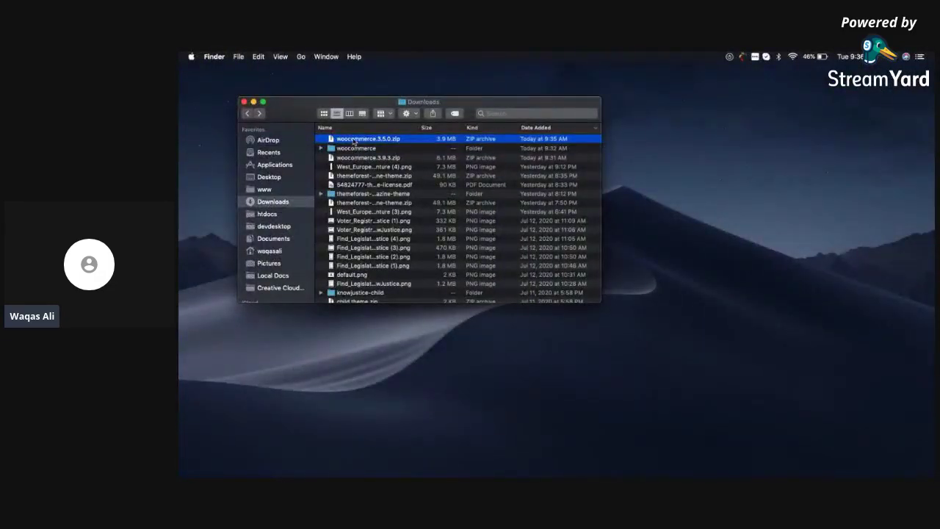
{"action": "double_click", "coordinate": [354, 141]}
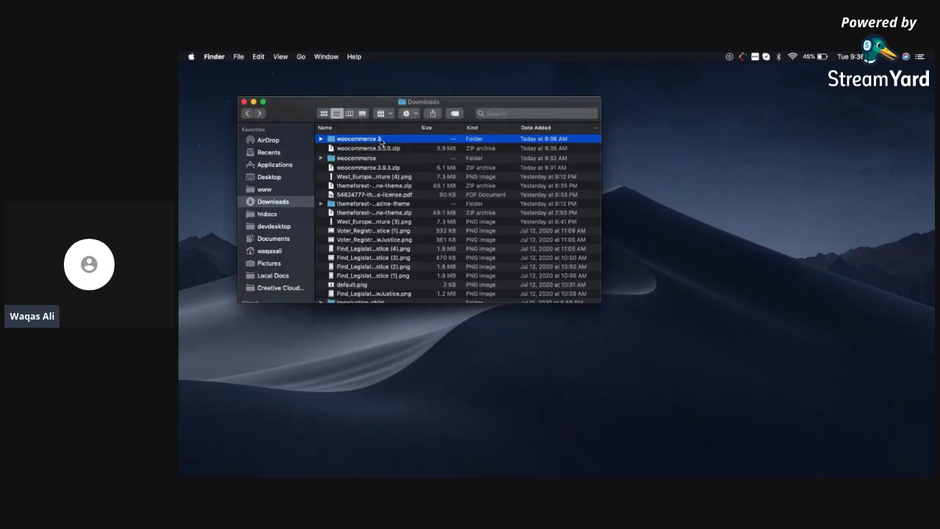
Preview the readme.txt inside the folder extracted from the WooCommerce 3.5.0 archive to check its requirements
{"action": "double_click", "coordinate": [381, 140]}
{"action": "left_click", "coordinate": [353, 175]}
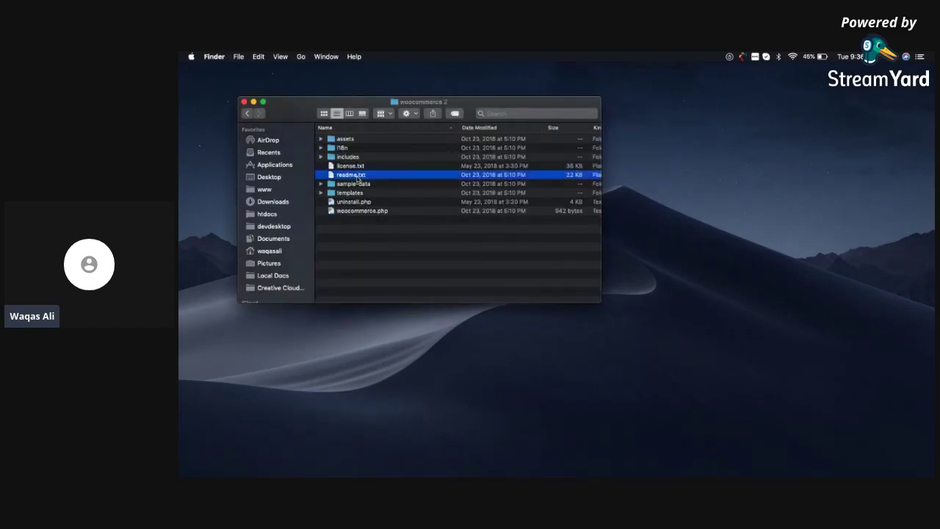
{"action": "key", "text": "space"}
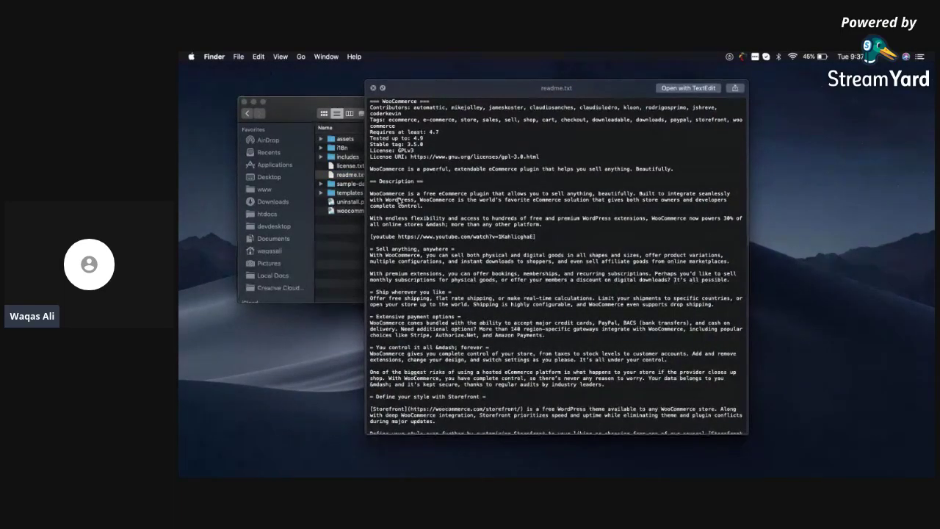
Read through the WooCommerce 3.5.0 readme's version requirements and description, and close the preview
{"action": "scroll", "coordinate": [399, 199], "scroll_direction": "up", "scroll_amount": 1}
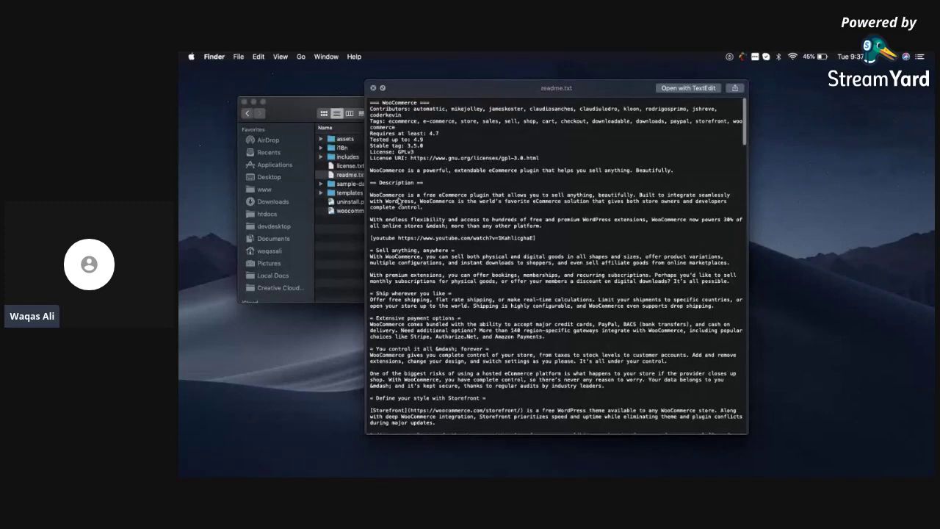
{"action": "scroll", "coordinate": [399, 199], "scroll_direction": "down", "scroll_amount": 1}
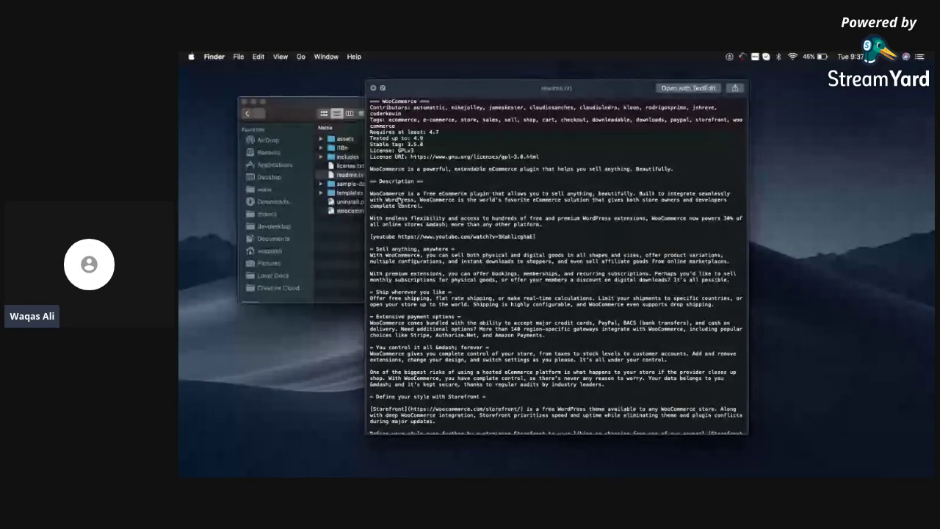
{"action": "scroll", "coordinate": [399, 199], "scroll_direction": "down", "scroll_amount": 10}
{"action": "scroll", "coordinate": [435, 230], "scroll_direction": "up", "scroll_amount": 10}
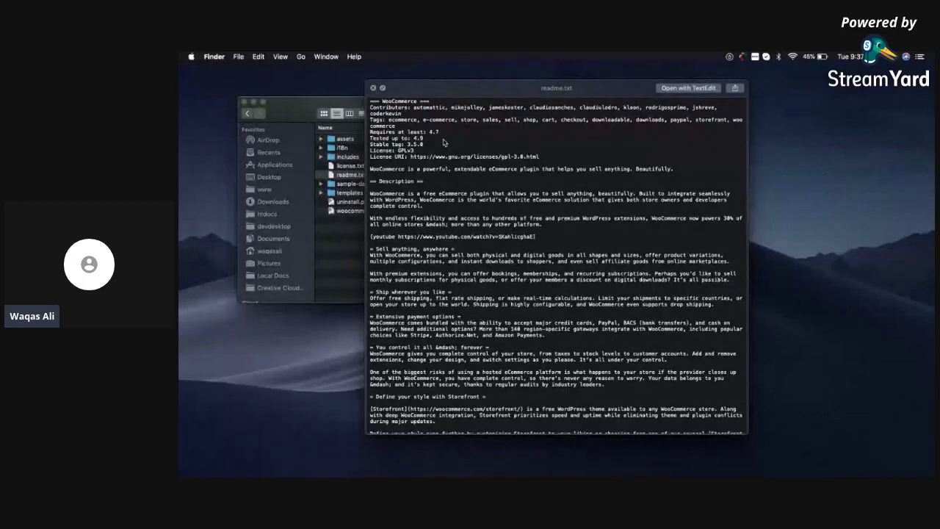
{"action": "left_click", "coordinate": [373, 88]}
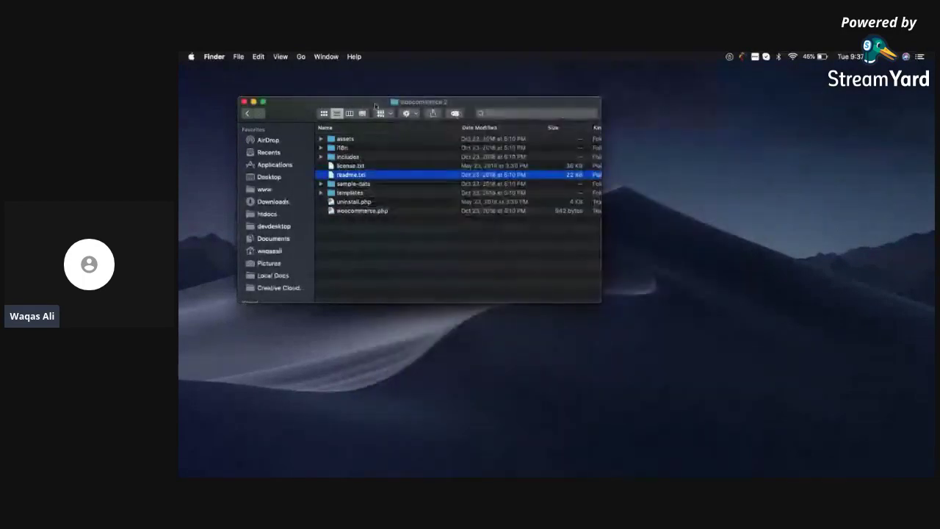
{"action": "left_click", "coordinate": [248, 113]}
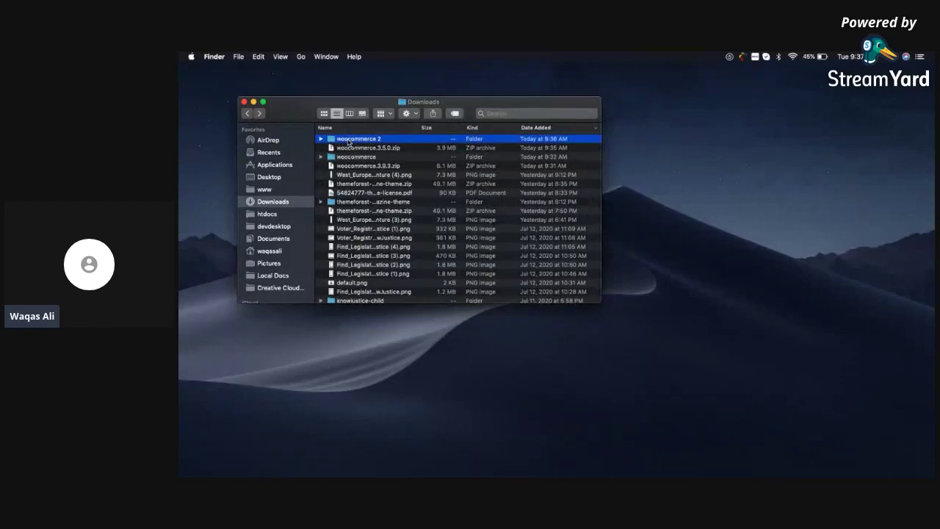
{"action": "left_click", "coordinate": [284, 188]}
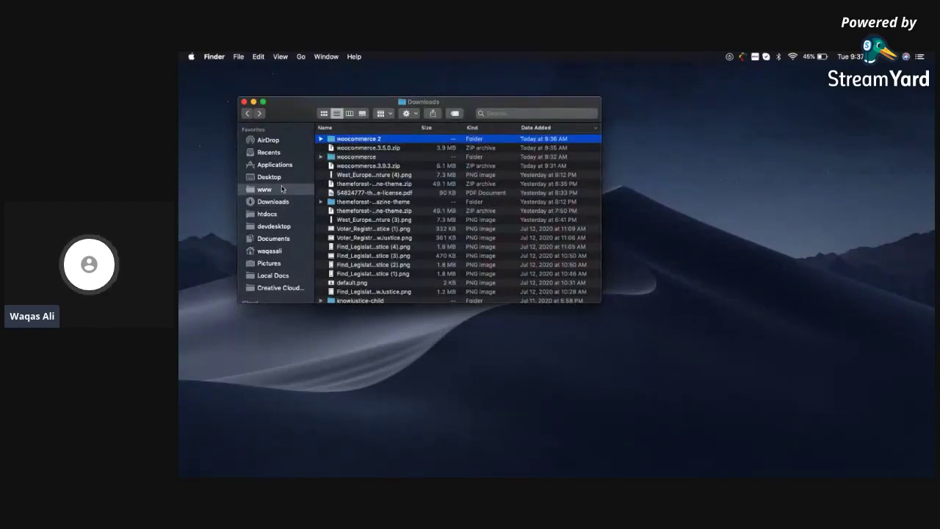
{"action": "left_click", "coordinate": [367, 251]}
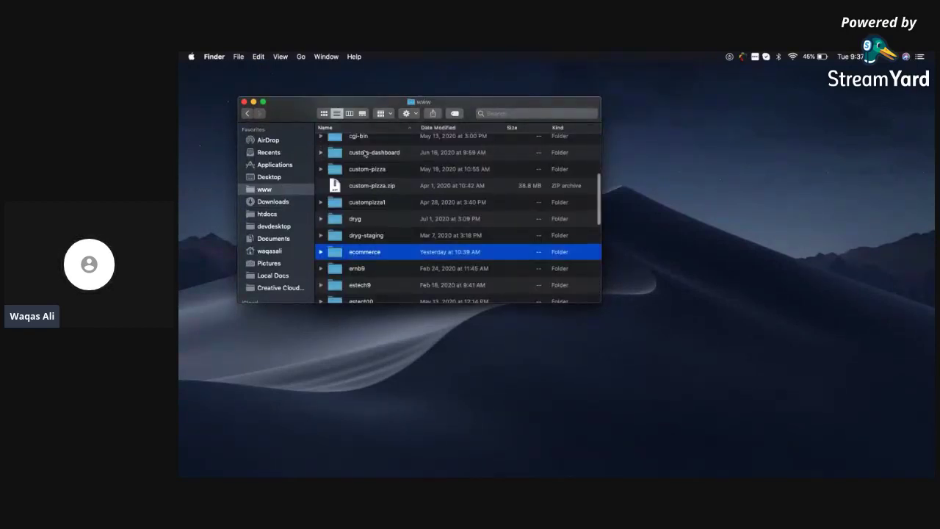
{"action": "double_click", "coordinate": [367, 251]}
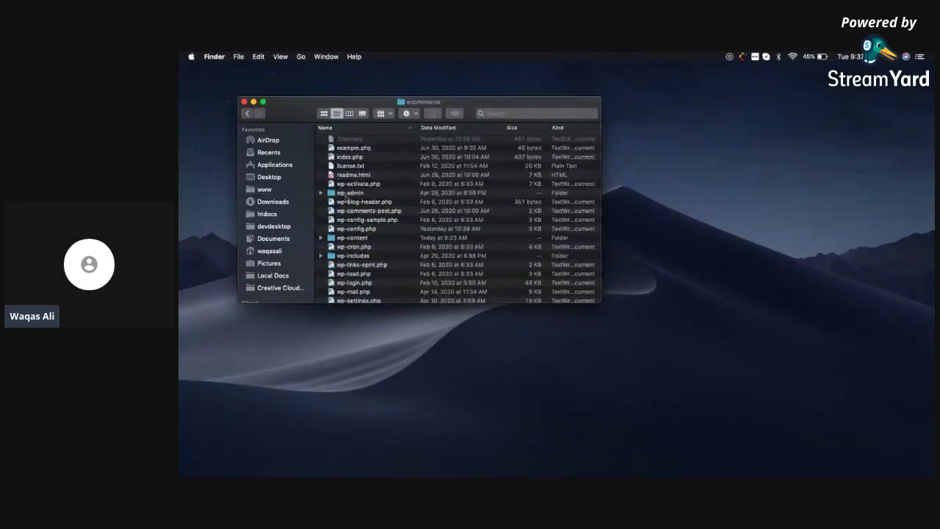
{"action": "left_click_drag", "start_coordinate": [352, 234], "coordinate": [356, 247]}
{"action": "left_click", "coordinate": [355, 263]}
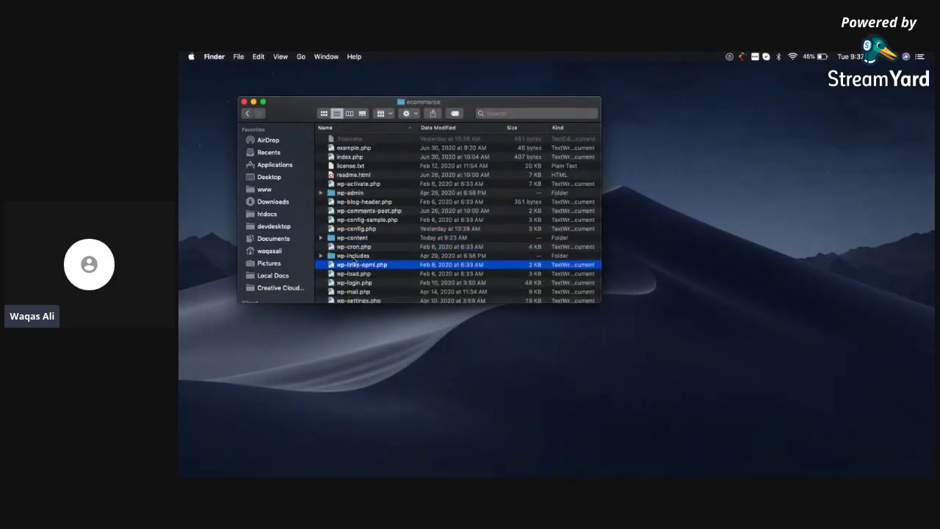
{"action": "double_click", "coordinate": [354, 239]}
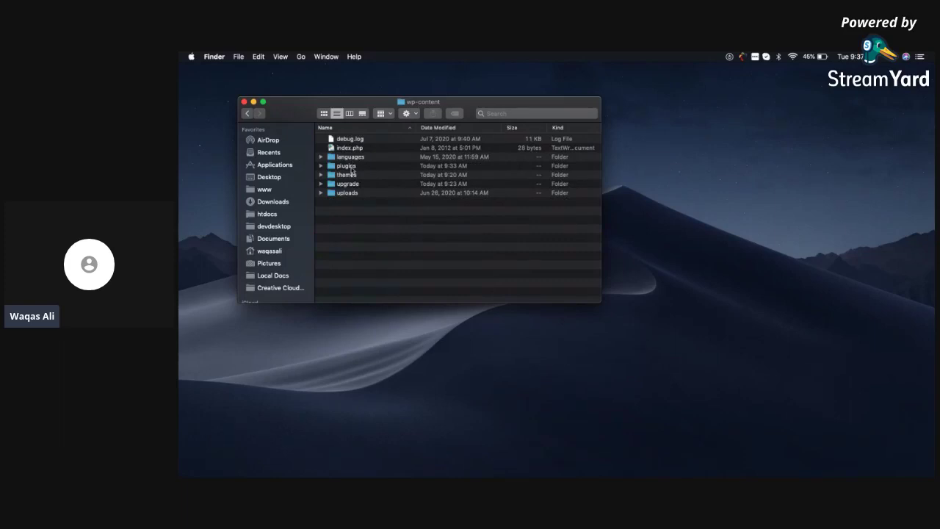
{"action": "double_click", "coordinate": [351, 169]}
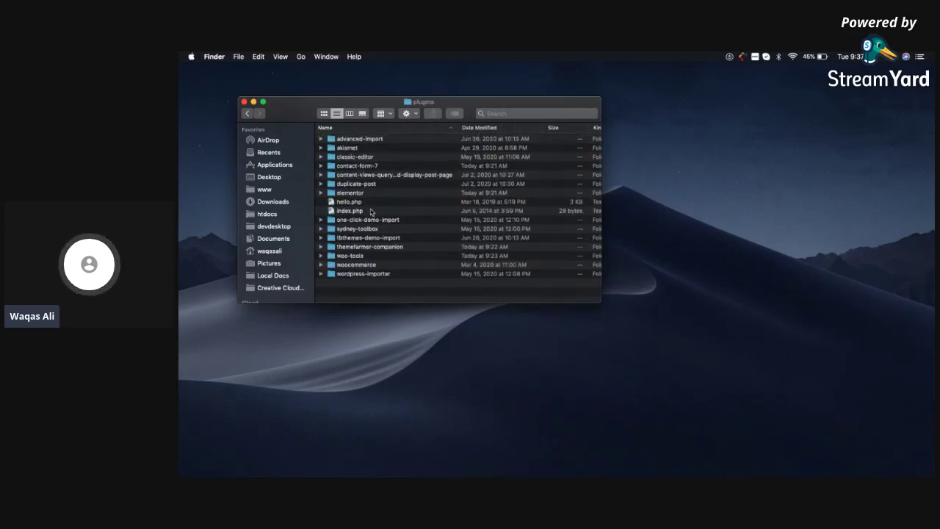
Move the existing woocommerce plugin folder to the Trash and paste the copied "woocommerce 2" folder into plugins
{"action": "left_click", "coordinate": [362, 267]}
{"action": "right_click", "coordinate": [363, 267]}
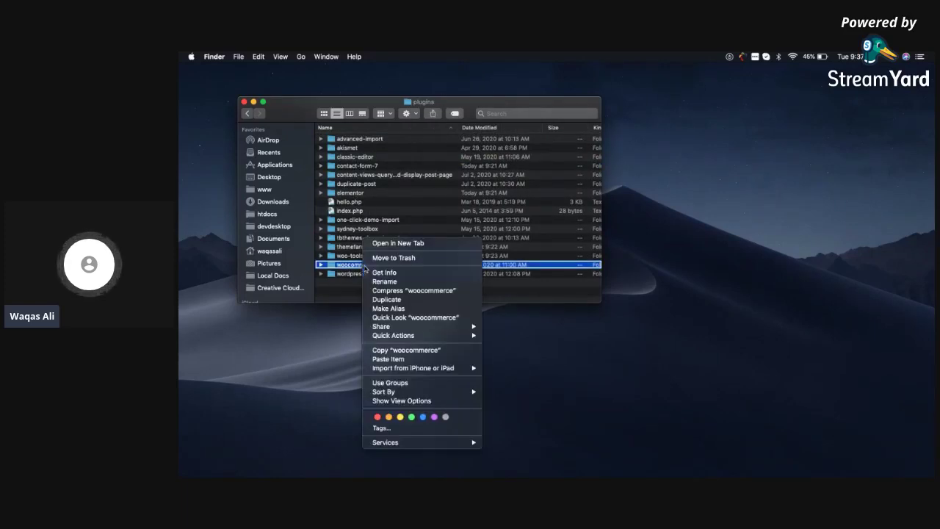
{"action": "left_click", "coordinate": [387, 257]}
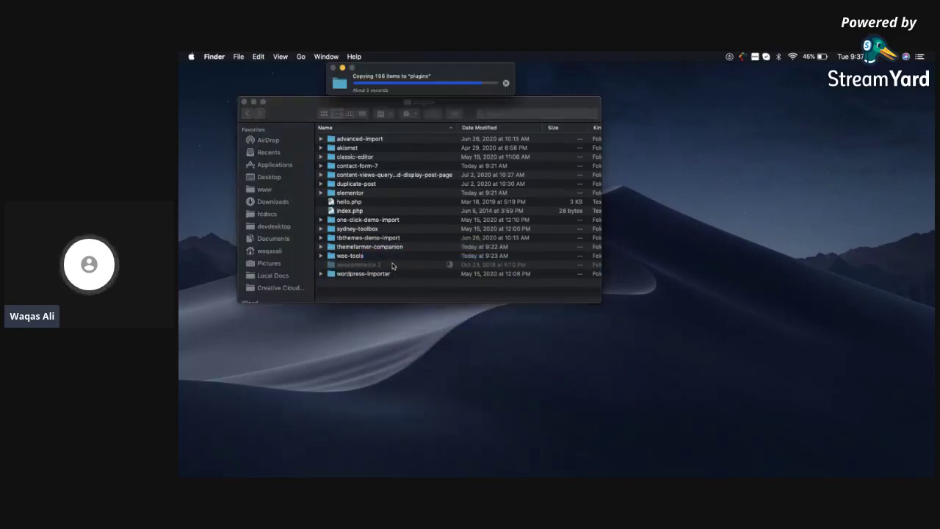
Rename the pasted "woocommerce 2" plugin folder to "woocommerce"
{"action": "left_click", "coordinate": [397, 266]}
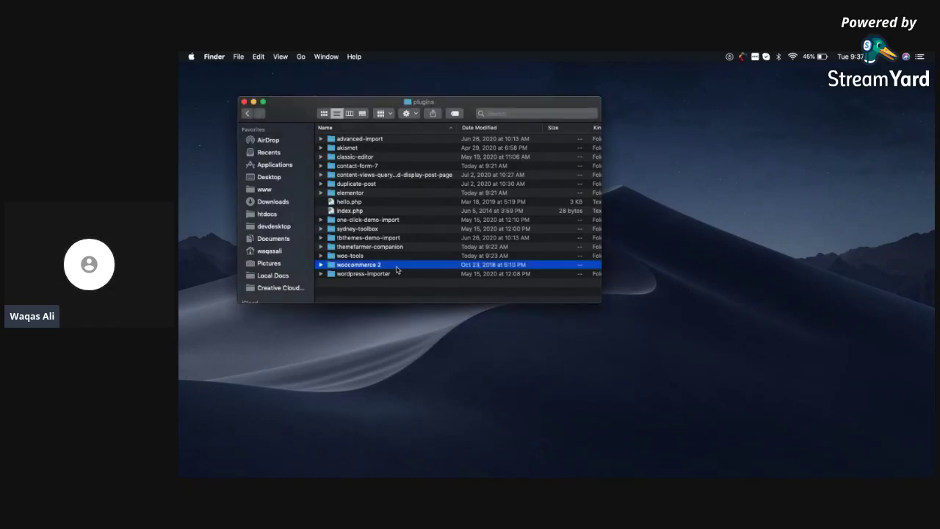
{"action": "key", "text": "Return"}
{"action": "key", "text": "BackSpace"}
{"action": "key", "text": "BackSpace"}
{"action": "key", "text": "Return"}
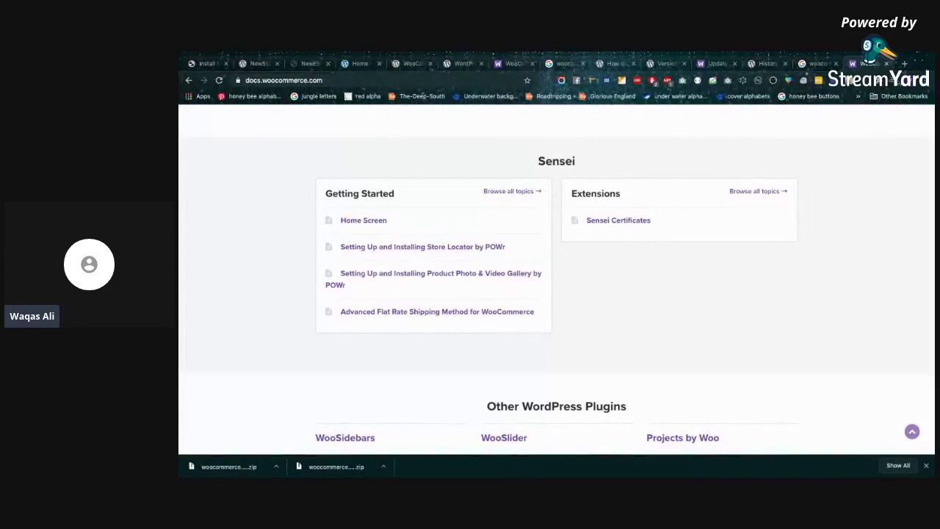
Switch to Chrome and return to the local ecommerce site's WordPress admin
{"action": "left_click", "coordinate": [904, 63]}
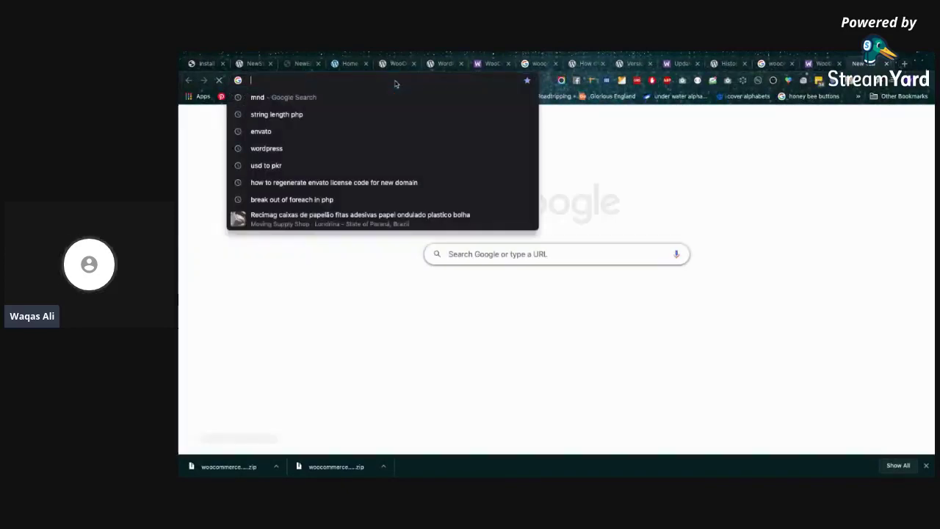
{"action": "left_click", "coordinate": [202, 64]}
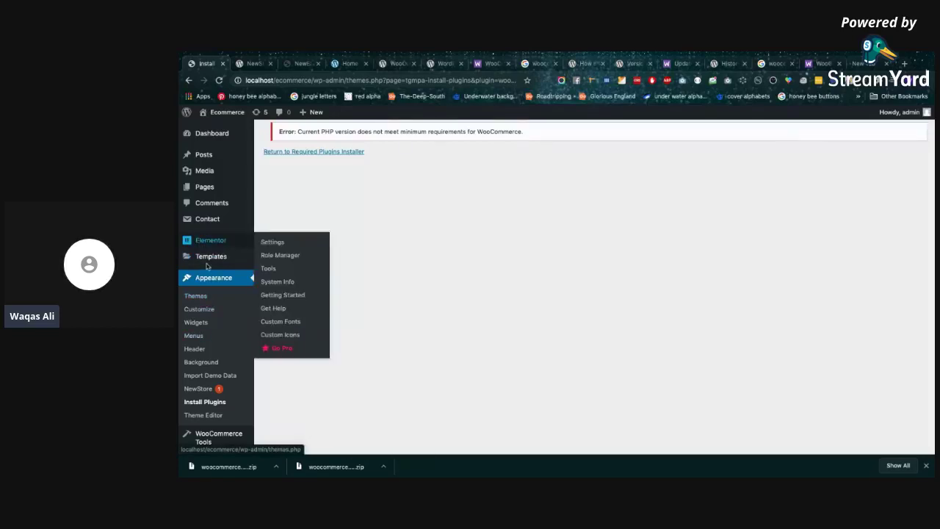
Activate the WooCommerce plugin from the theme's required plugins list and go to the dashboard
{"action": "left_click", "coordinate": [205, 402]}
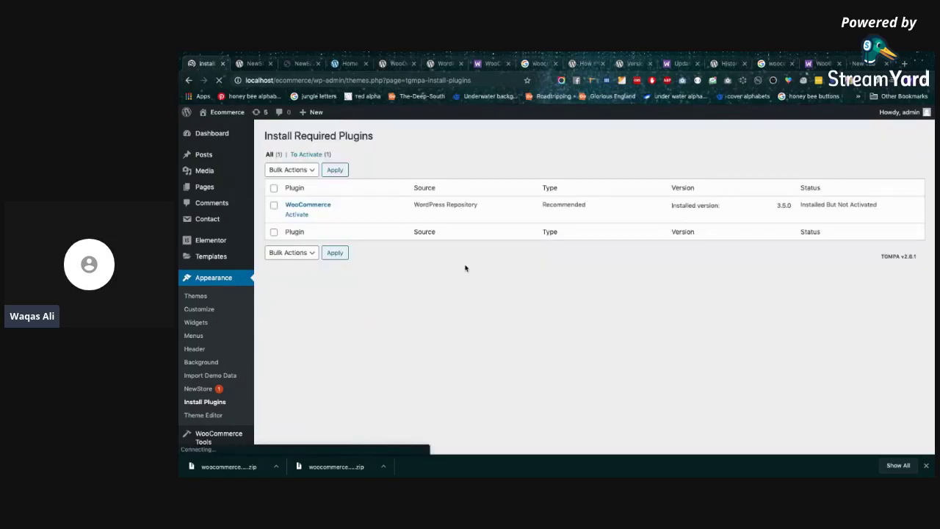
{"action": "left_click", "coordinate": [296, 214]}
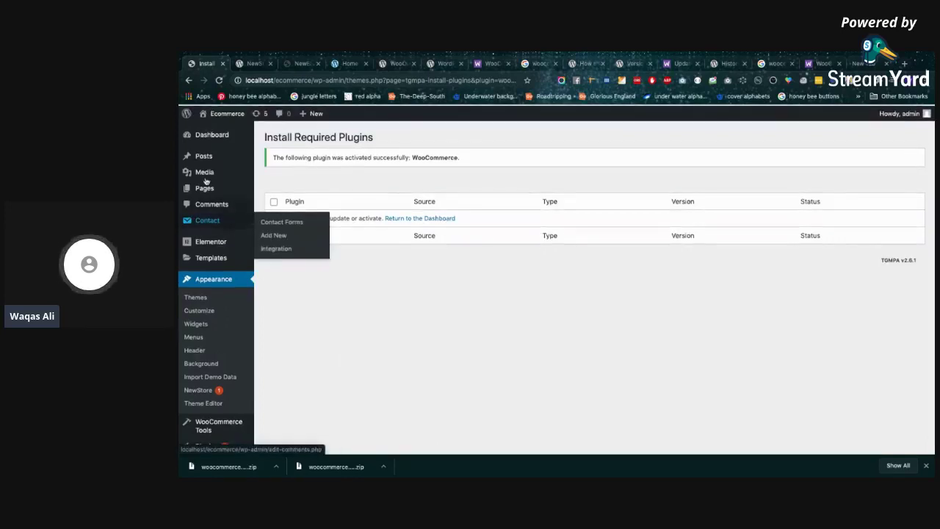
{"action": "left_click", "coordinate": [212, 134]}
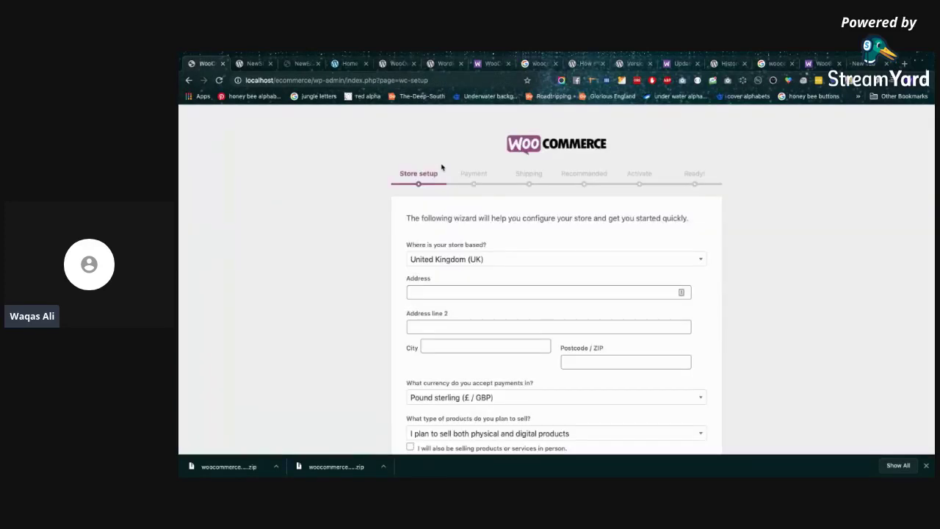
Set the store's country to Pakistan in the WooCommerce store setup
{"action": "scroll", "coordinate": [528, 248], "scroll_direction": "down", "scroll_amount": 1}
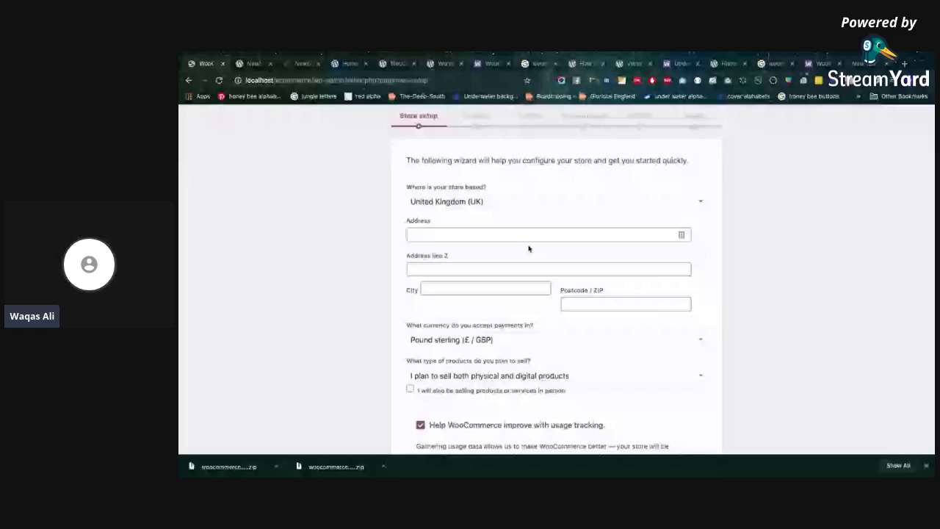
{"action": "left_click", "coordinate": [518, 197]}
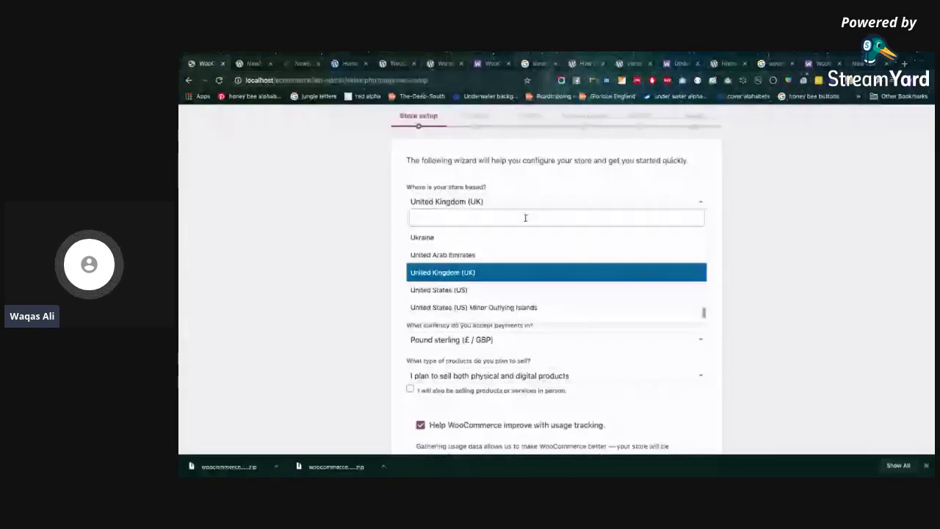
{"action": "type", "text": "Unit"}
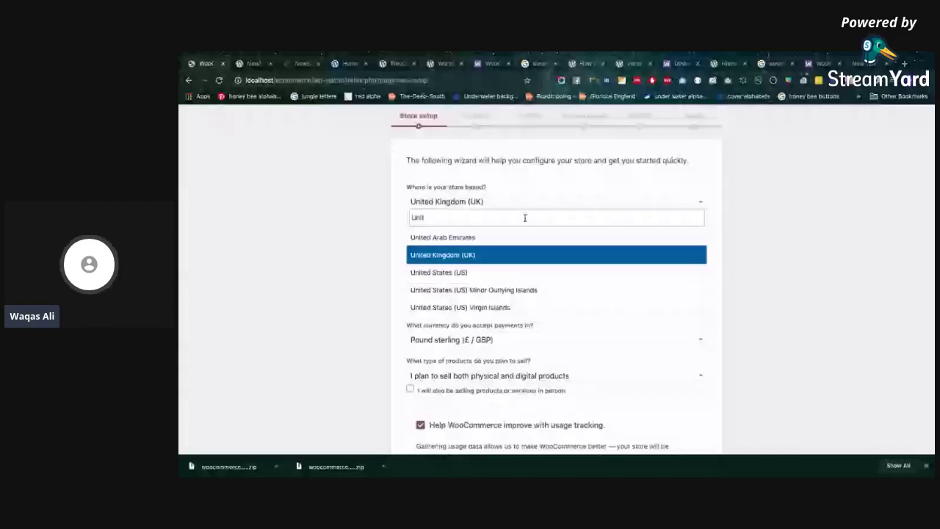
{"action": "key", "text": "BackSpace"}
{"action": "key", "text": "BackSpace"}
{"action": "key", "text": "BackSpace"}
{"action": "key", "text": "BackSpace"}
{"action": "type", "text": "Pak"}
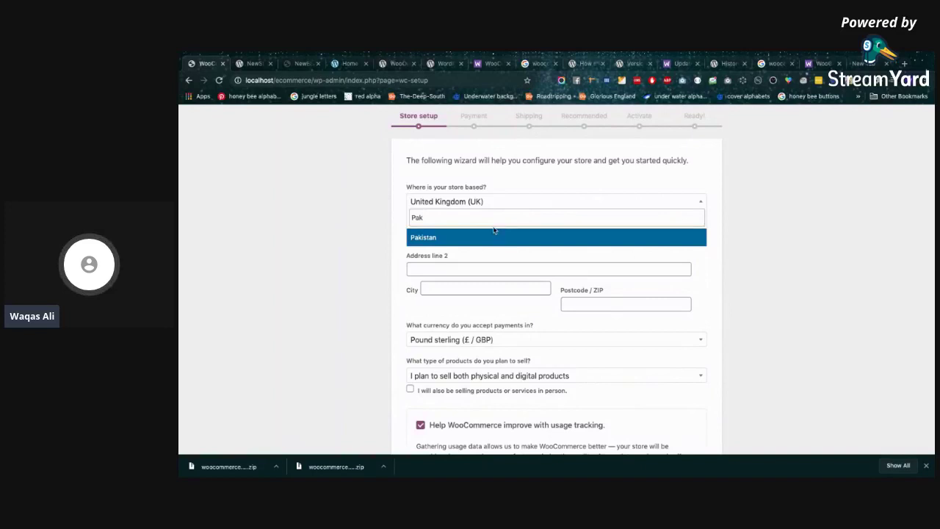
{"action": "left_click", "coordinate": [495, 237]}
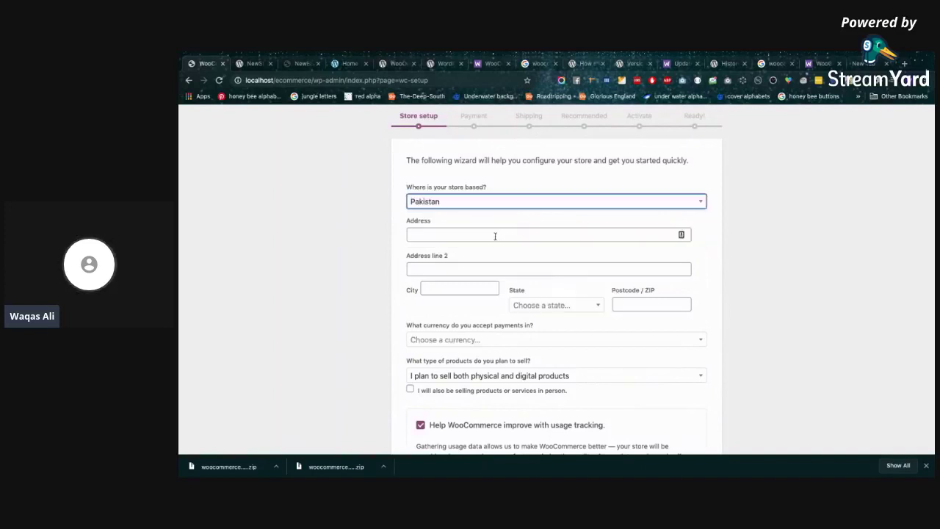
Fill in the store's first address line and leave the second address line empty
{"action": "type", "text": "la"}
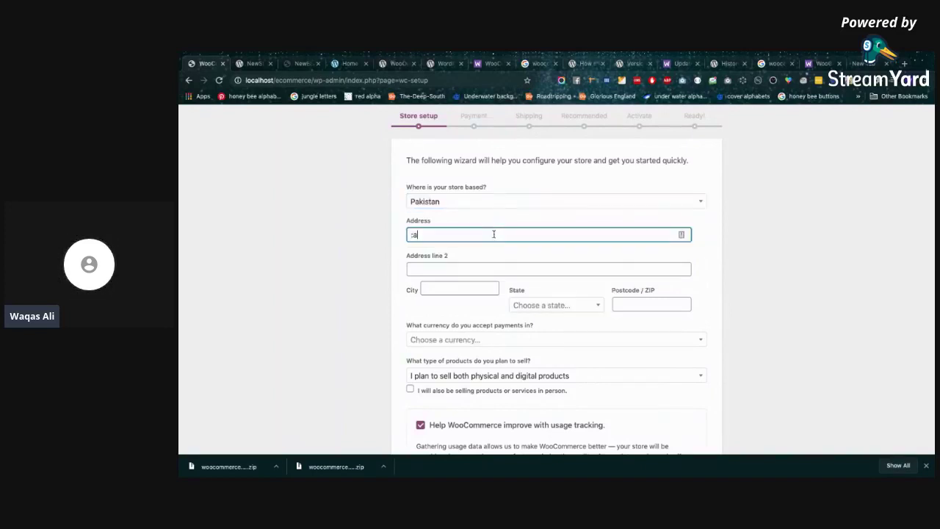
{"action": "key", "text": "BackSpace"}
{"action": "type", "text": "Lah"}
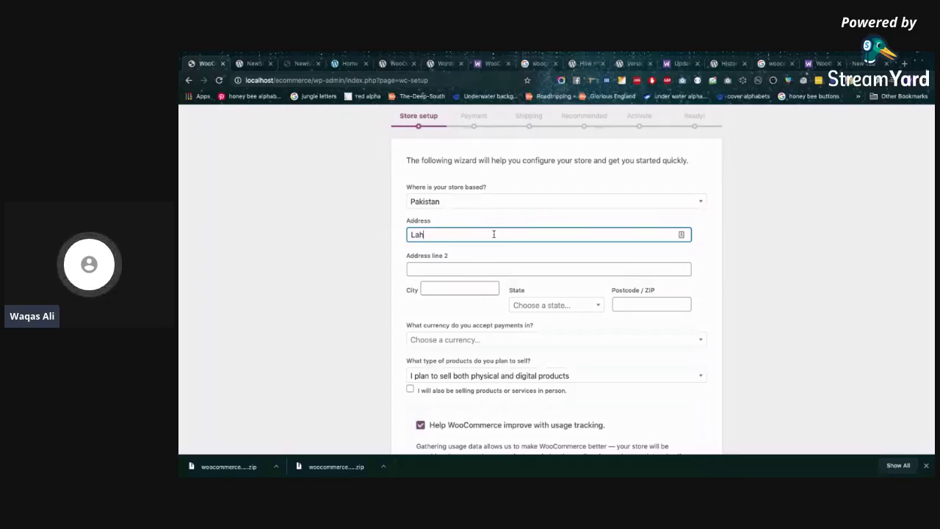
{"action": "type", "text": "ore"}
{"action": "key", "text": "Tab"}
{"action": "type", "text": "La"}
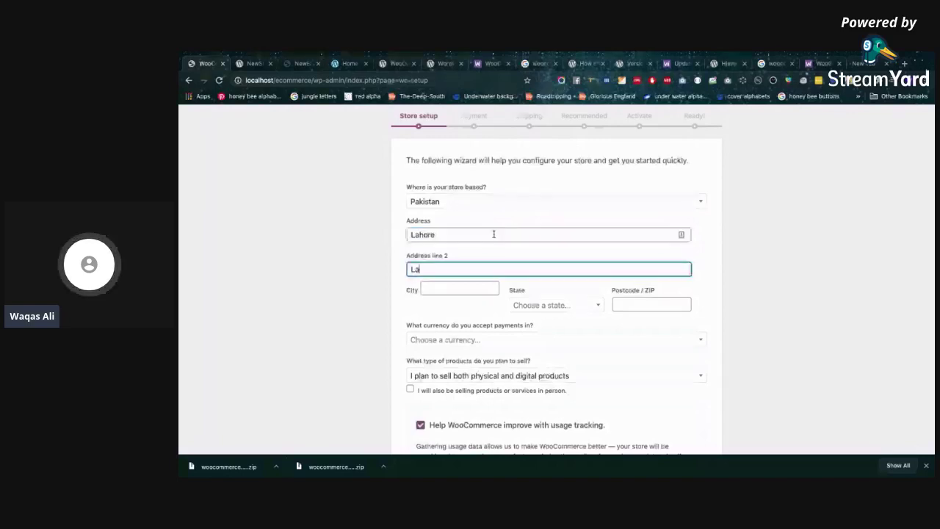
{"action": "key", "text": "BackSpace"}
{"action": "key", "text": "BackSpace"}
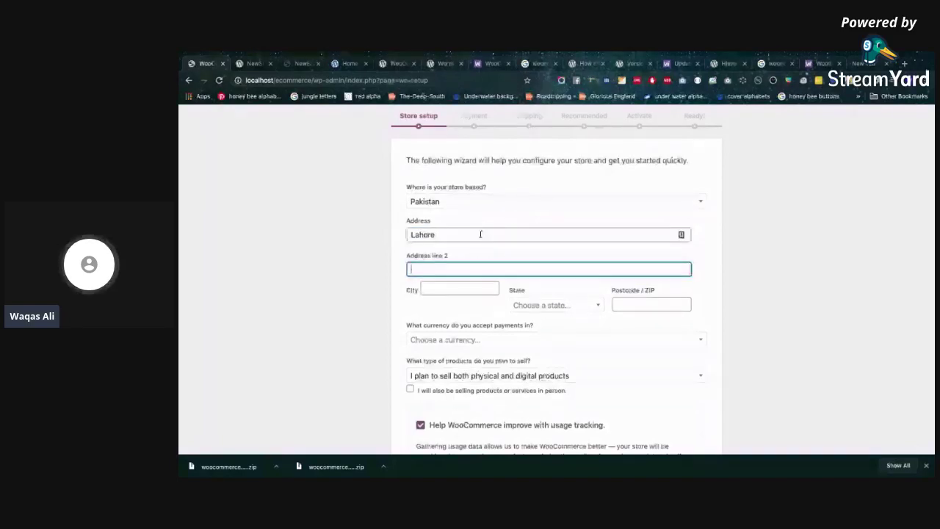
Fill in the store's city, state and postcode
{"action": "scroll", "coordinate": [470, 235], "scroll_direction": "down", "scroll_amount": 1}
{"action": "left_click", "coordinate": [460, 236]}
{"action": "type", "text": "Lah"}
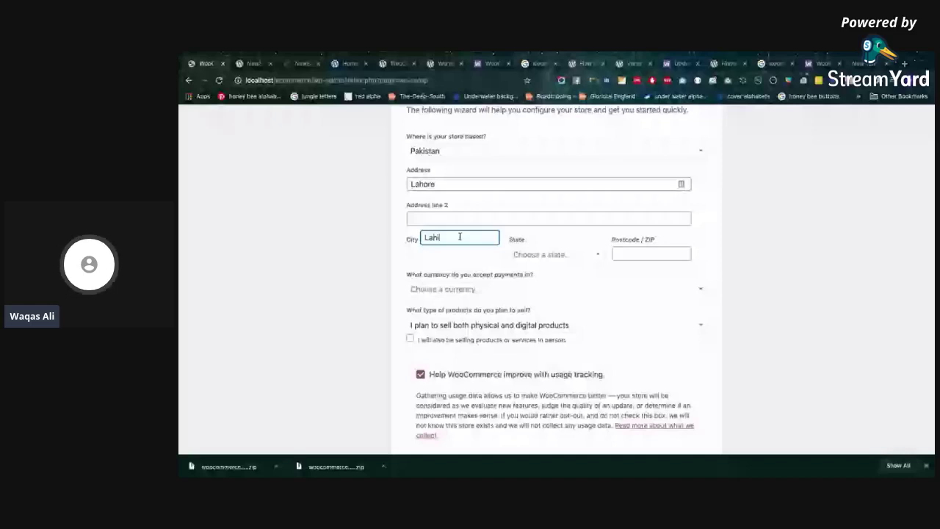
{"action": "type", "text": "ore"}
{"action": "left_click", "coordinate": [633, 252]}
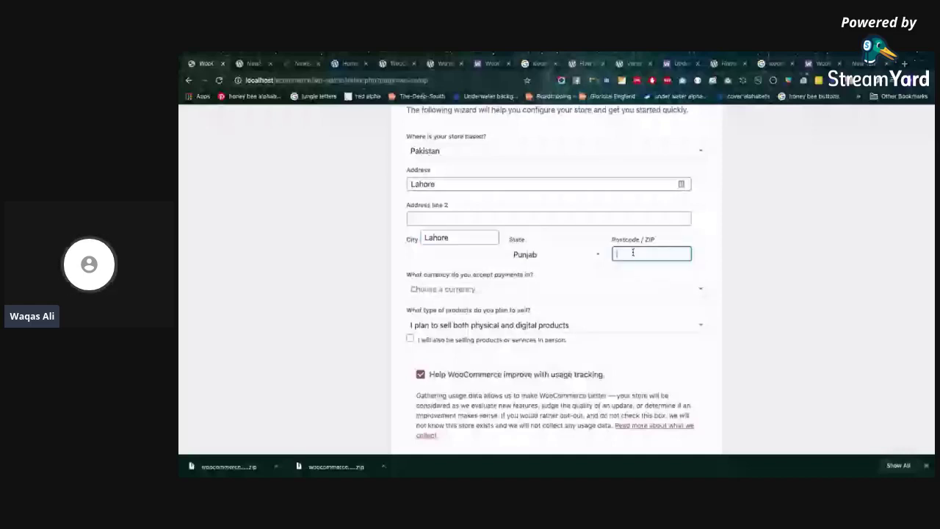
{"action": "type", "text": "5"}
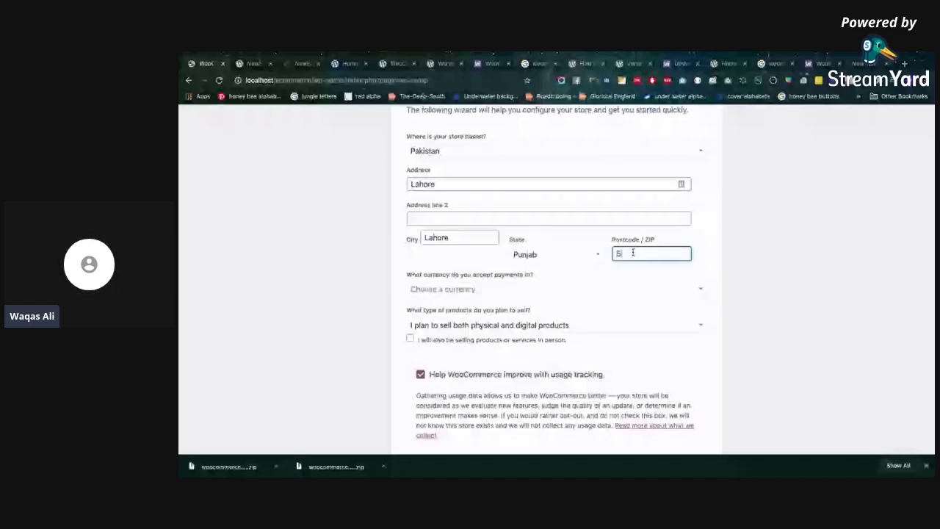
{"action": "type", "text": "4"}
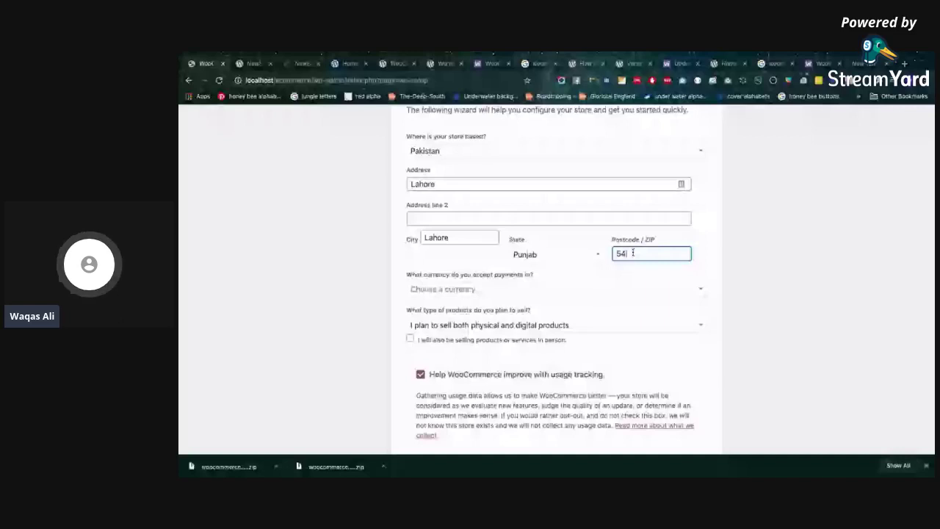
{"action": "type", "text": "000"}
{"action": "key", "text": "Tab"}
Use Pakistani rupee as currency, keep both physical and digital products as the product type, and submit the store setup
{"action": "scroll", "coordinate": [494, 328], "scroll_direction": "down", "scroll_amount": 1}
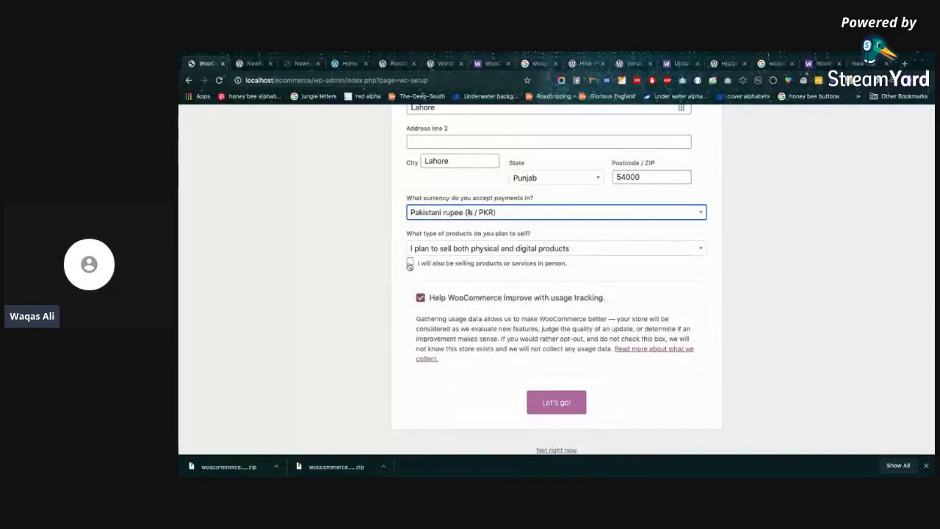
{"action": "left_click", "coordinate": [499, 248]}
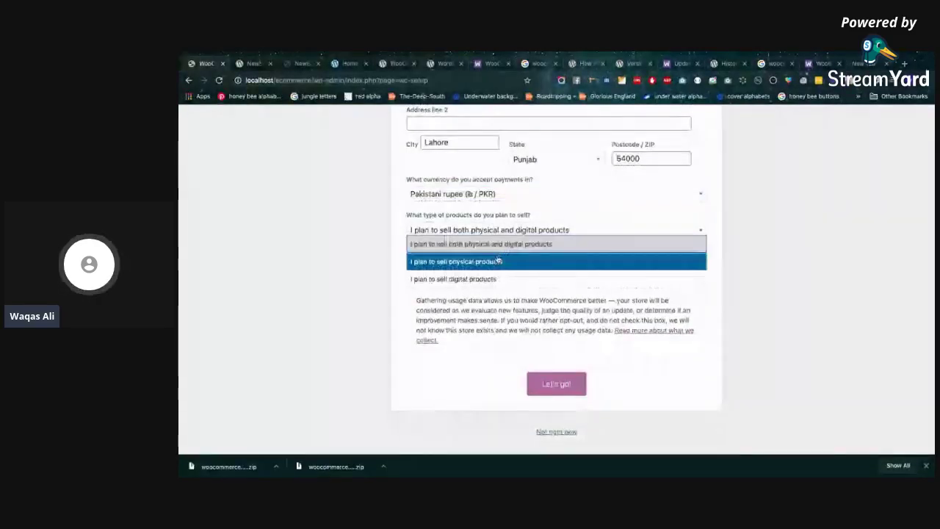
{"action": "left_click", "coordinate": [764, 235]}
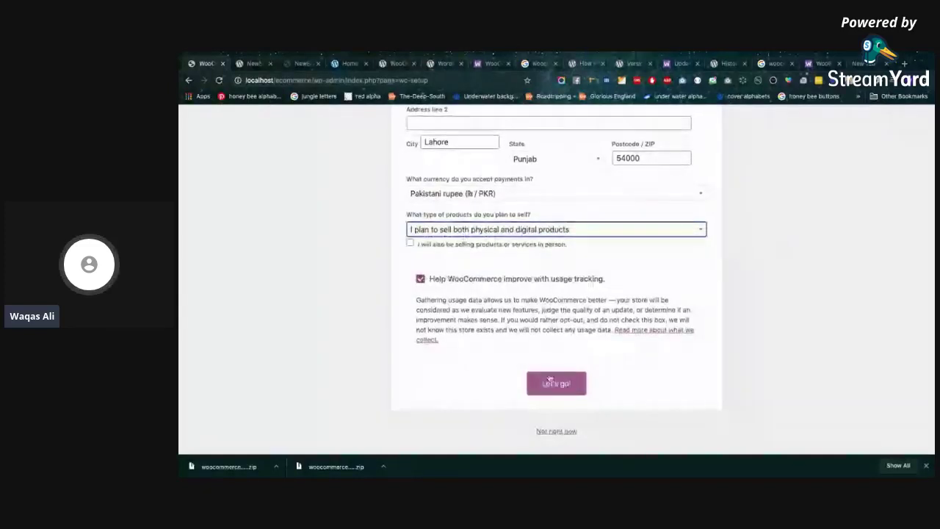
{"action": "left_click", "coordinate": [552, 383]}
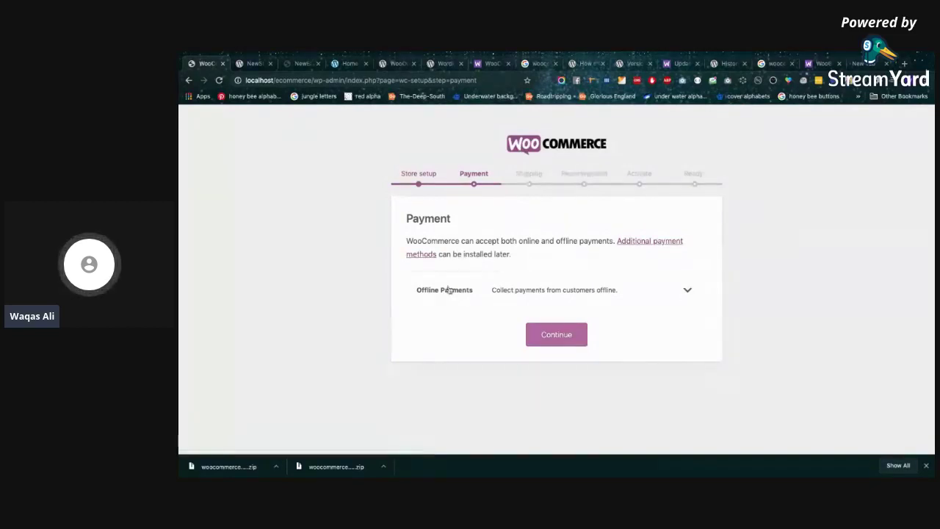
Enable cash on delivery among the offline payments and continue to the shipping setup
{"action": "left_click", "coordinate": [634, 288]}
{"action": "scroll", "coordinate": [634, 290], "scroll_direction": "down", "scroll_amount": 1}
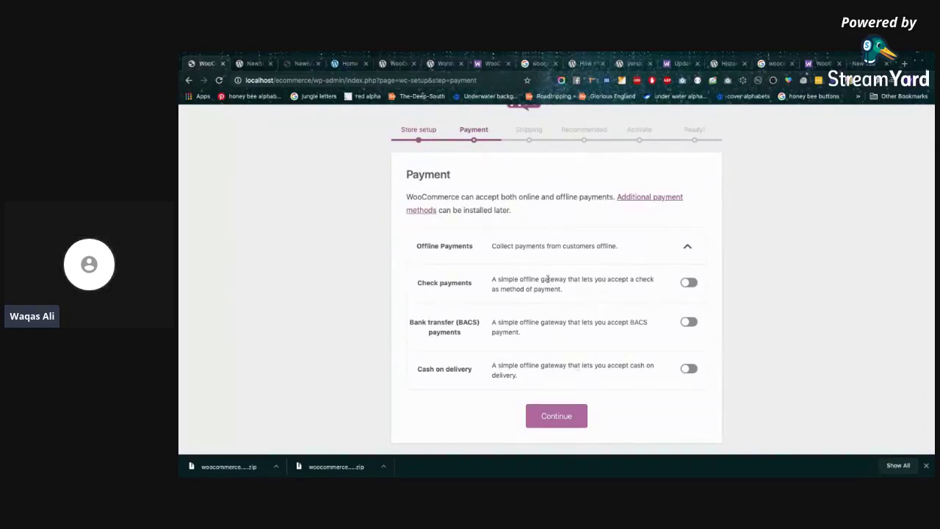
{"action": "left_click", "coordinate": [686, 370]}
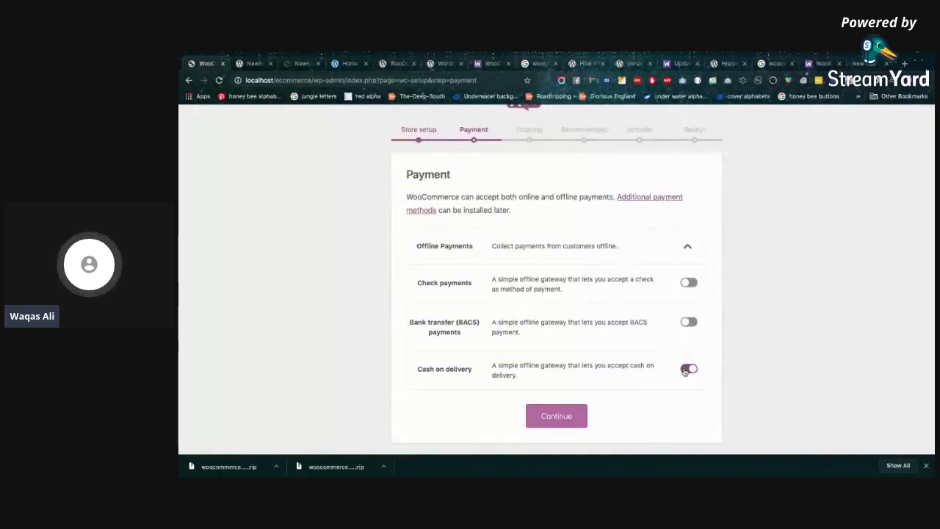
{"action": "left_click", "coordinate": [558, 415]}
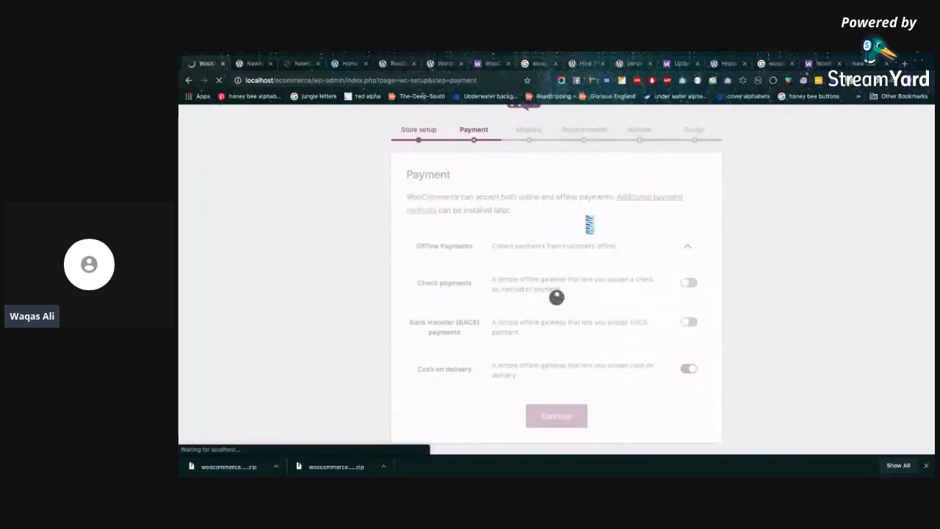
{"action": "scroll", "coordinate": [585, 279], "scroll_direction": "down", "scroll_amount": 1}
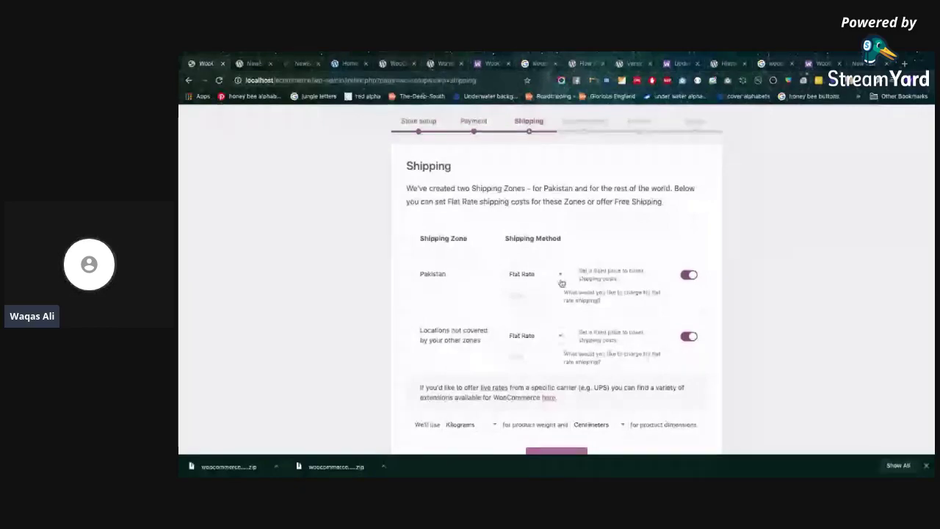
{"action": "left_click", "coordinate": [547, 276]}
{"action": "left_click", "coordinate": [545, 303]}
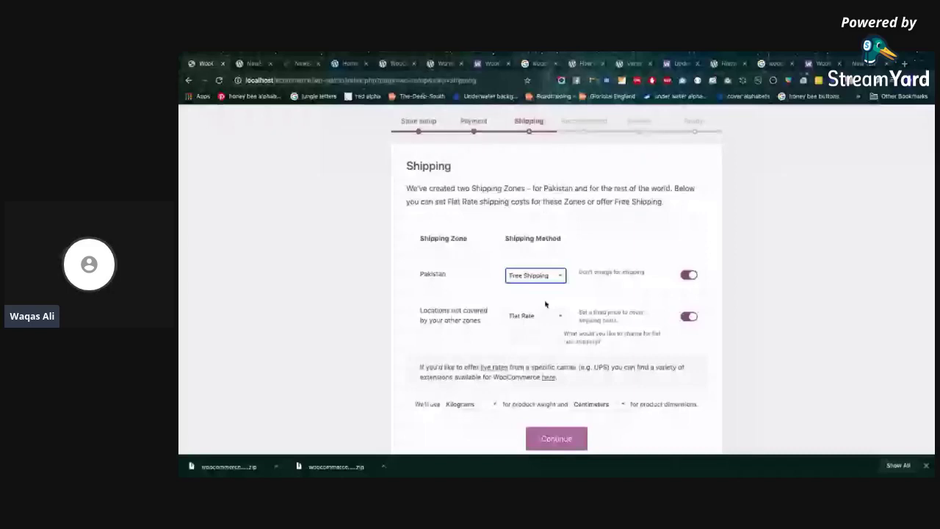
{"action": "left_click", "coordinate": [540, 275]}
{"action": "left_click", "coordinate": [540, 286]}
Set the flat rate shipping charge for the Pakistan zone to 200
{"action": "left_click", "coordinate": [537, 291]}
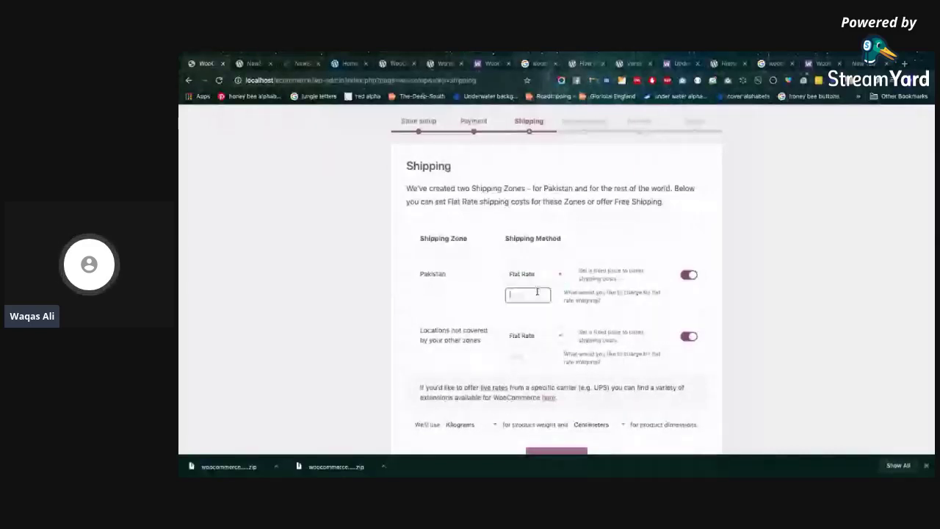
{"action": "type", "text": "200"}
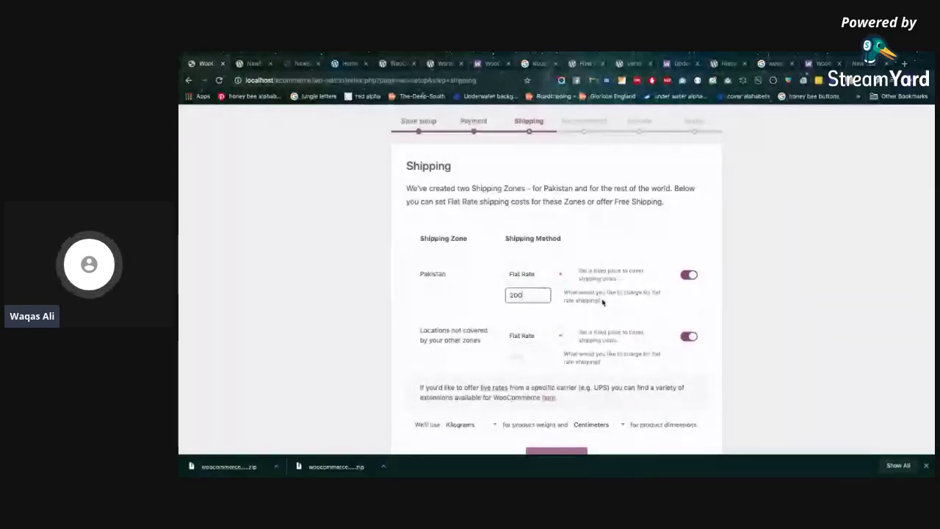
{"action": "key", "text": "Tab"}
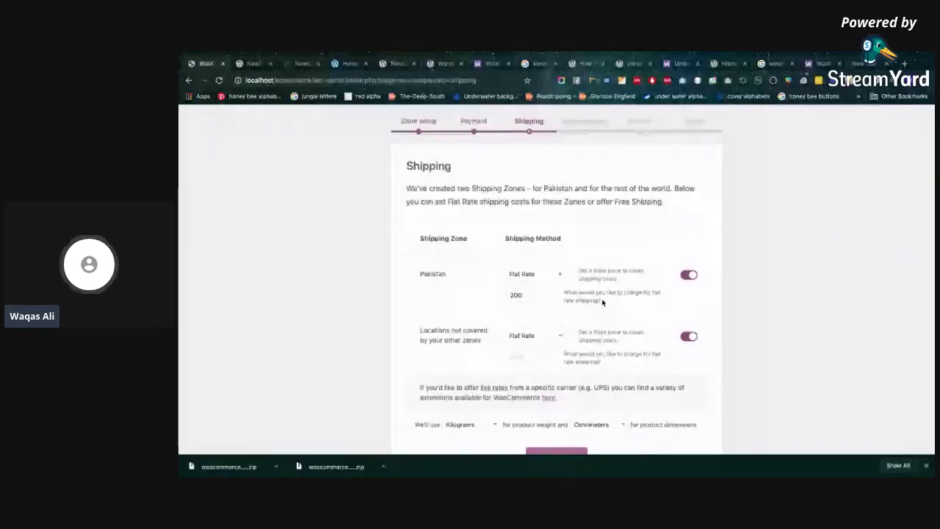
{"action": "key", "text": "space"}
{"action": "key", "text": "Escape"}
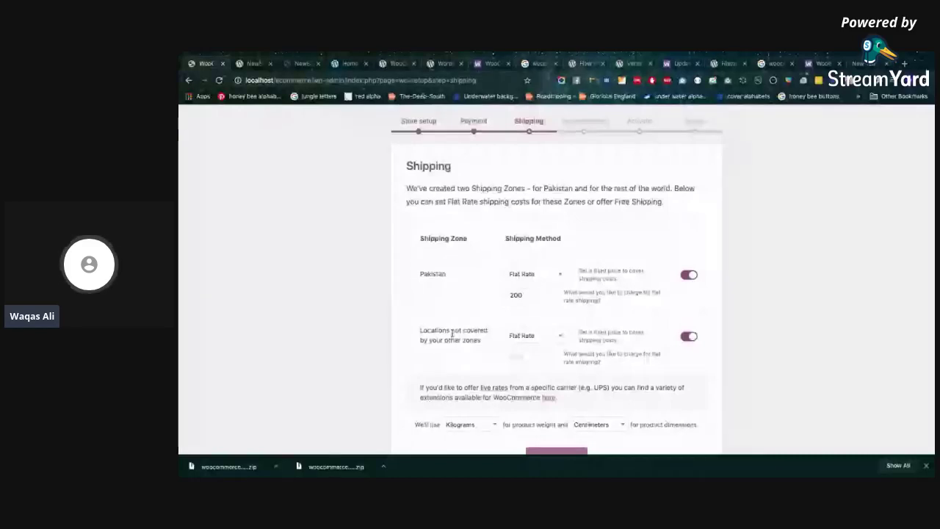
Set the flat rate shipping charge to 200 for locations not covered by other zones
{"action": "left_click", "coordinate": [533, 359]}
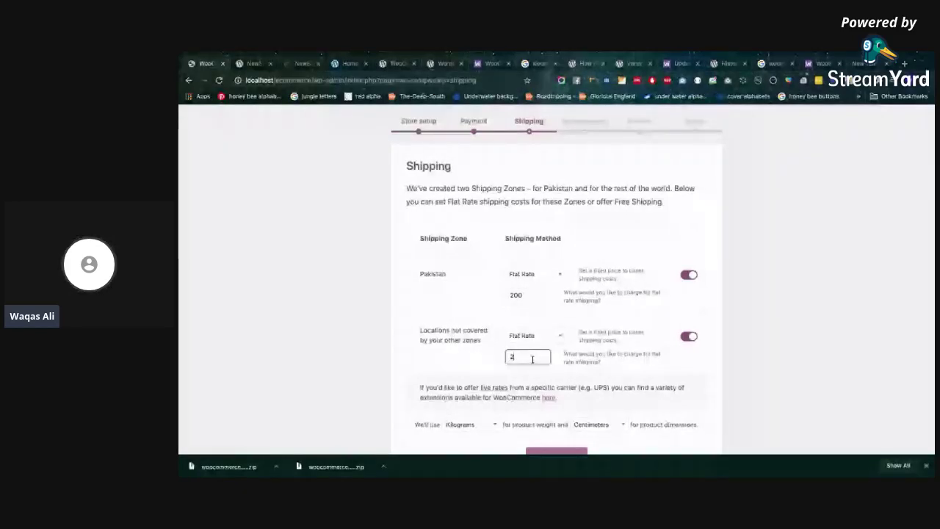
{"action": "type", "text": "00"}
{"action": "scroll", "coordinate": [570, 360], "scroll_direction": "down", "scroll_amount": 2}
{"action": "left_click", "coordinate": [604, 281]}
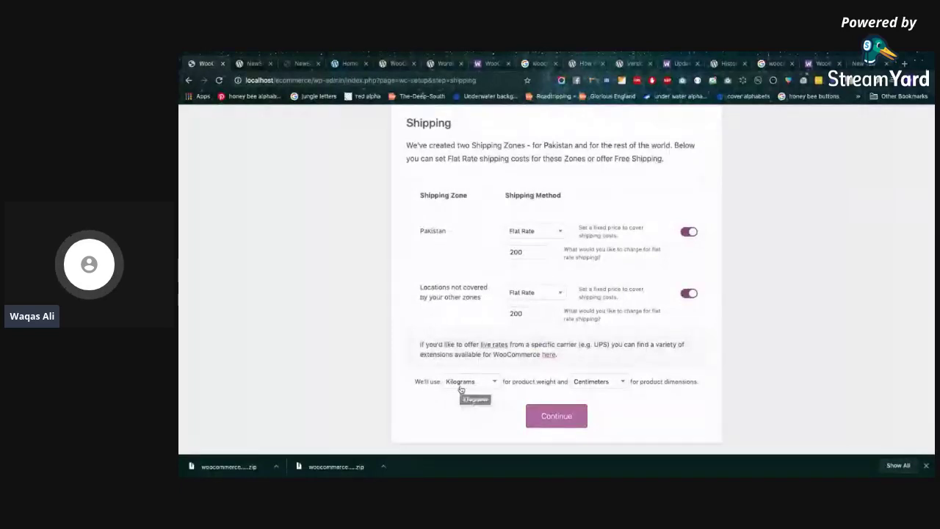
Keep kilograms as the product weight unit and choose centimeters for product dimensions
{"action": "left_click", "coordinate": [461, 385]}
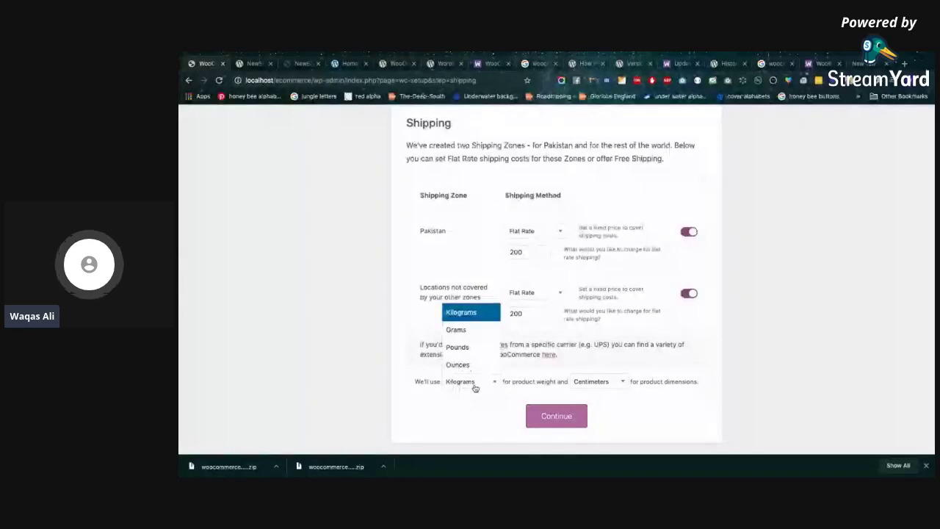
{"action": "left_click", "coordinate": [475, 422]}
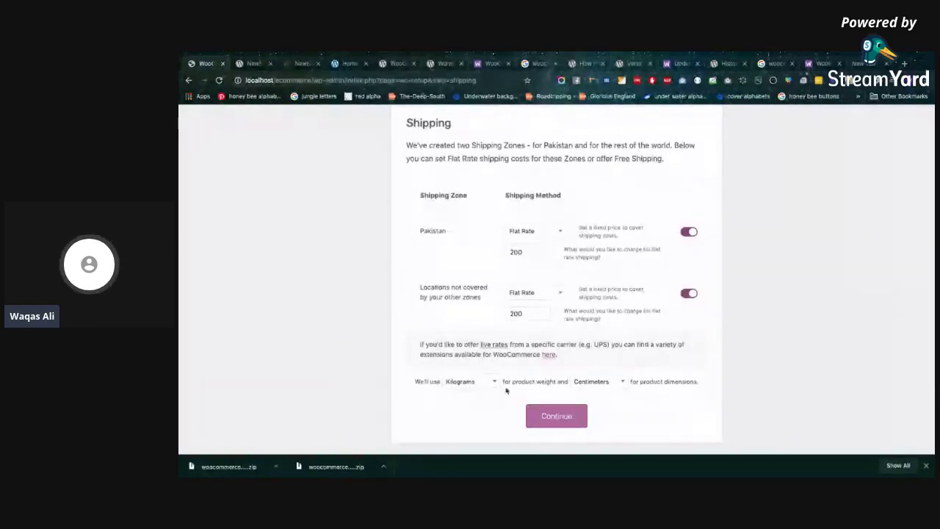
{"action": "left_click", "coordinate": [584, 384]}
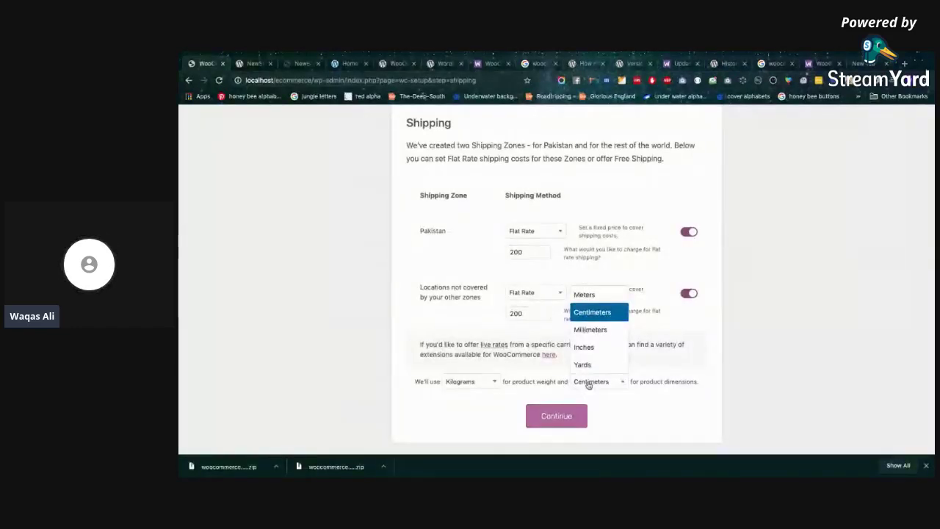
{"action": "left_click", "coordinate": [594, 311]}
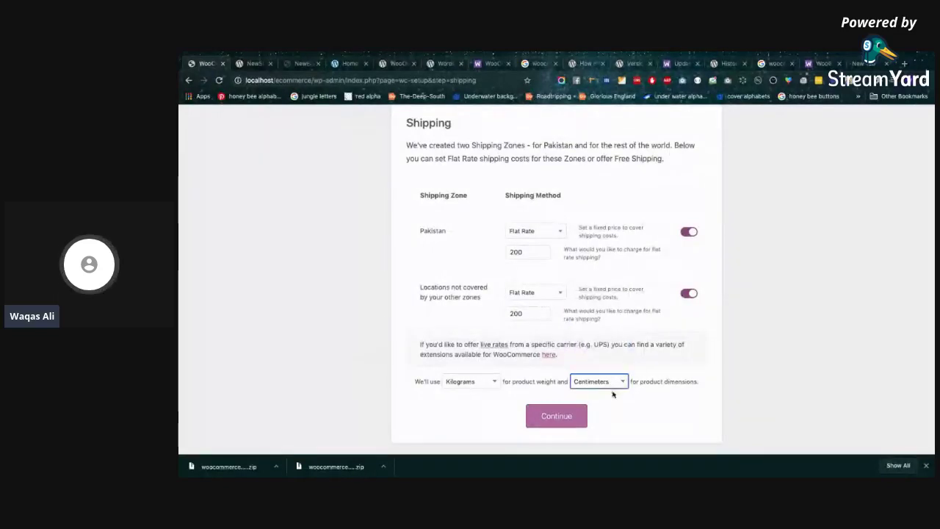
Accept the shipping settings and continue through the recommended features with the MailChimp for WooCommerce plugin kept selected
{"action": "left_click", "coordinate": [567, 415]}
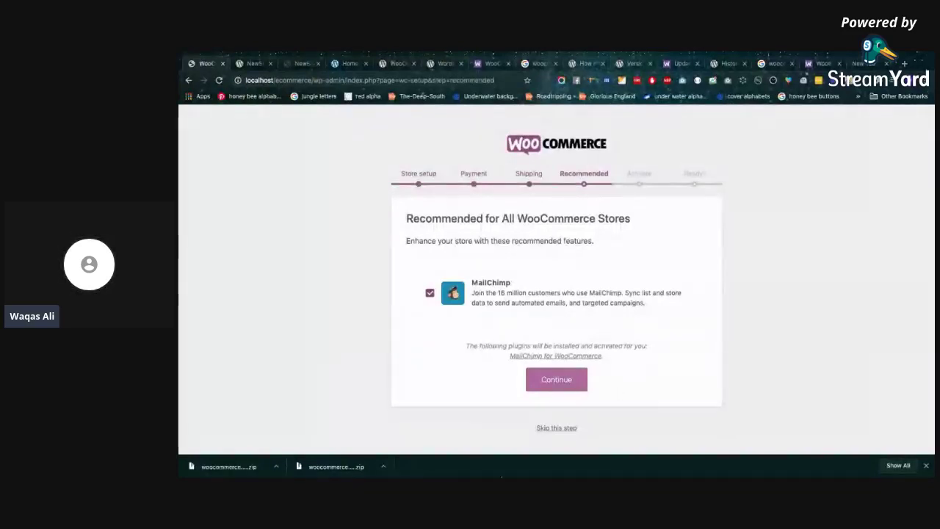
{"action": "mouse_move", "coordinate": [501, 476]}
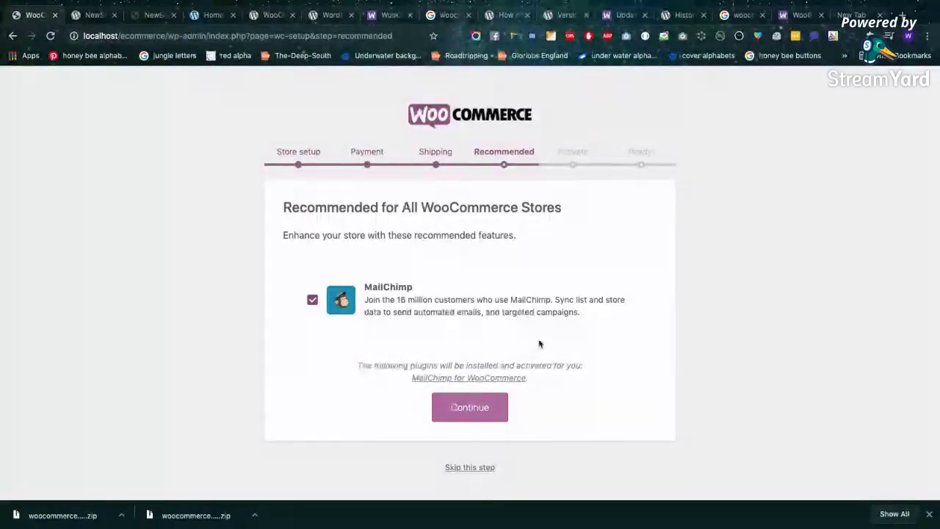
{"action": "left_click", "coordinate": [489, 414]}
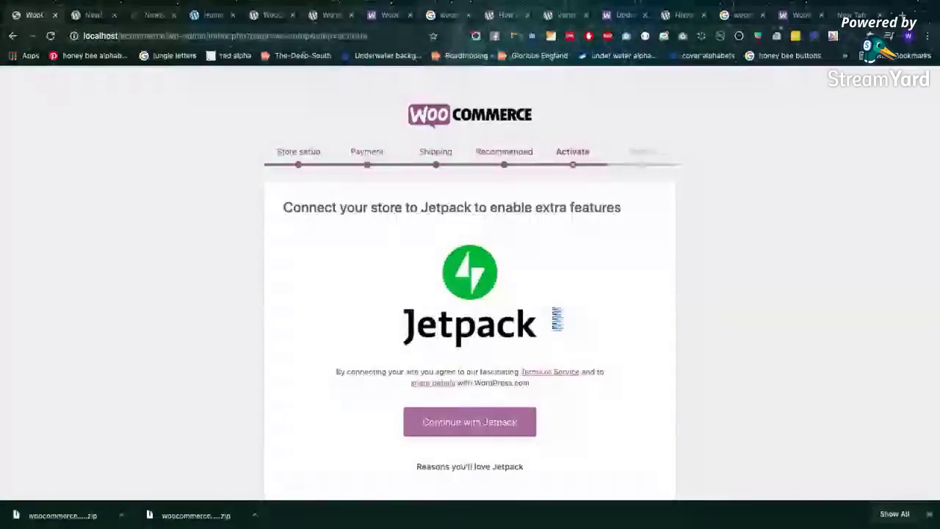
Review the Jetpack connection offer and skip it to reach the final page of the setup wizard
{"action": "scroll", "coordinate": [543, 341], "scroll_direction": "down", "scroll_amount": 1}
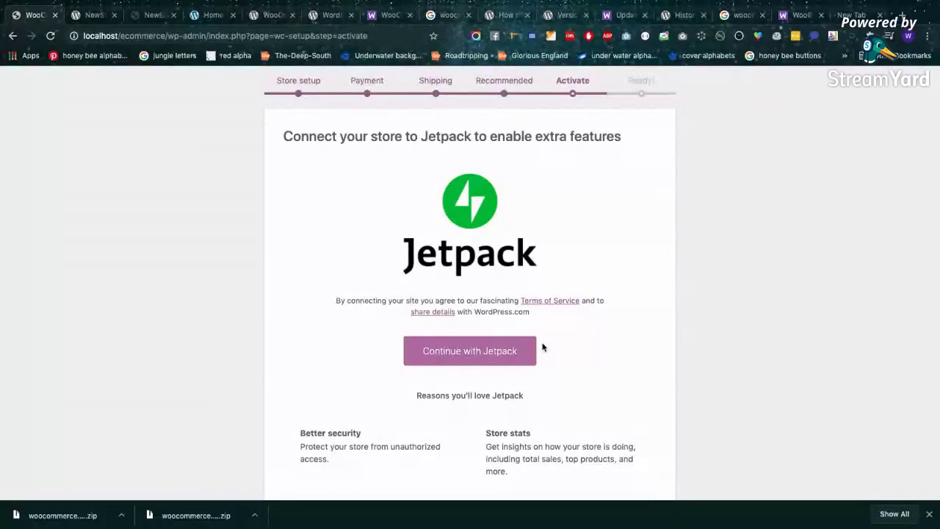
{"action": "scroll", "coordinate": [542, 347], "scroll_direction": "down", "scroll_amount": 1}
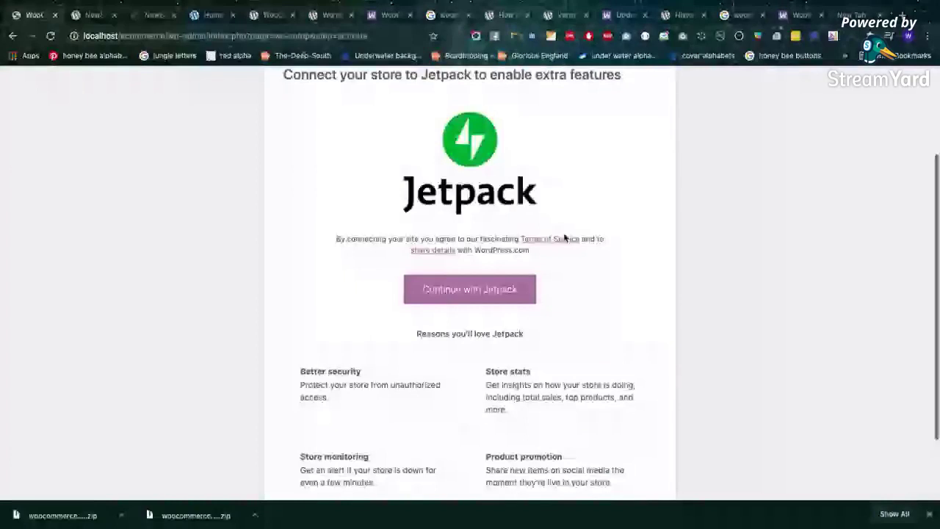
{"action": "scroll", "coordinate": [565, 238], "scroll_direction": "up", "scroll_amount": 1}
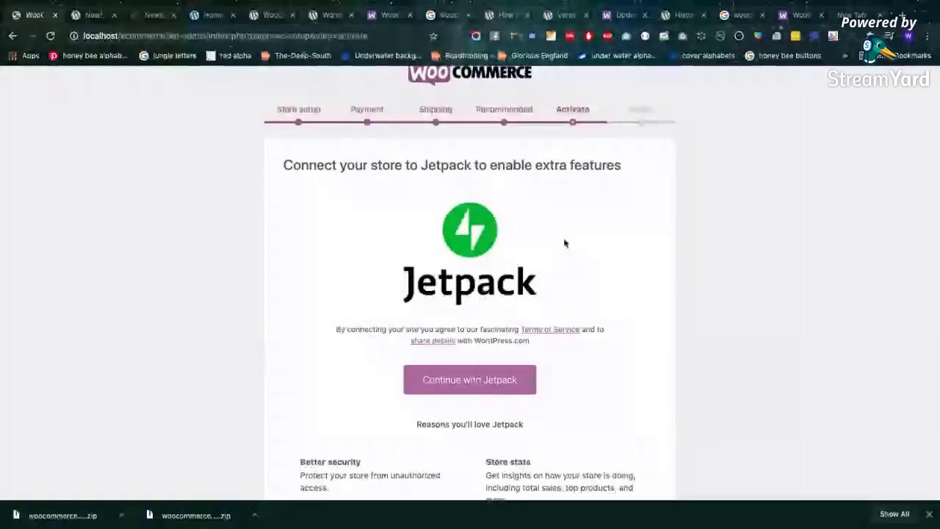
{"action": "scroll", "coordinate": [565, 243], "scroll_direction": "down", "scroll_amount": 2}
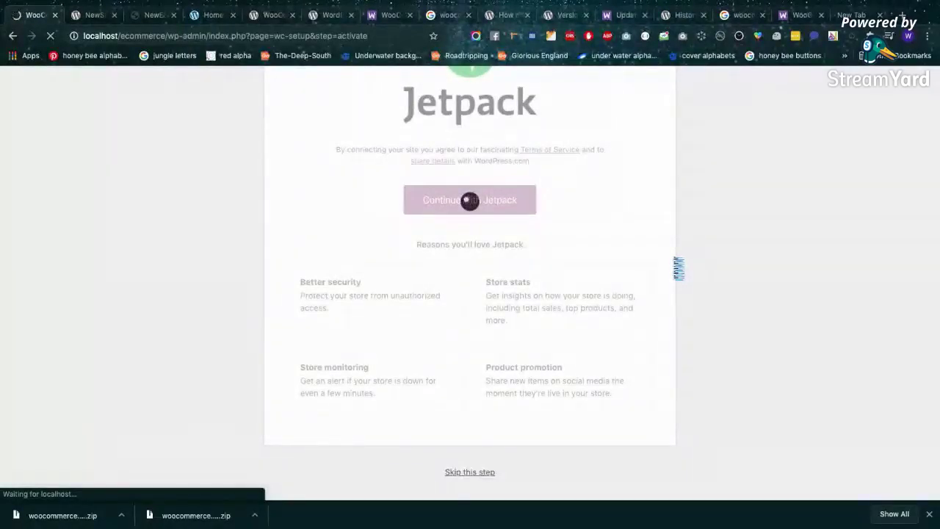
{"action": "left_click", "coordinate": [481, 472]}
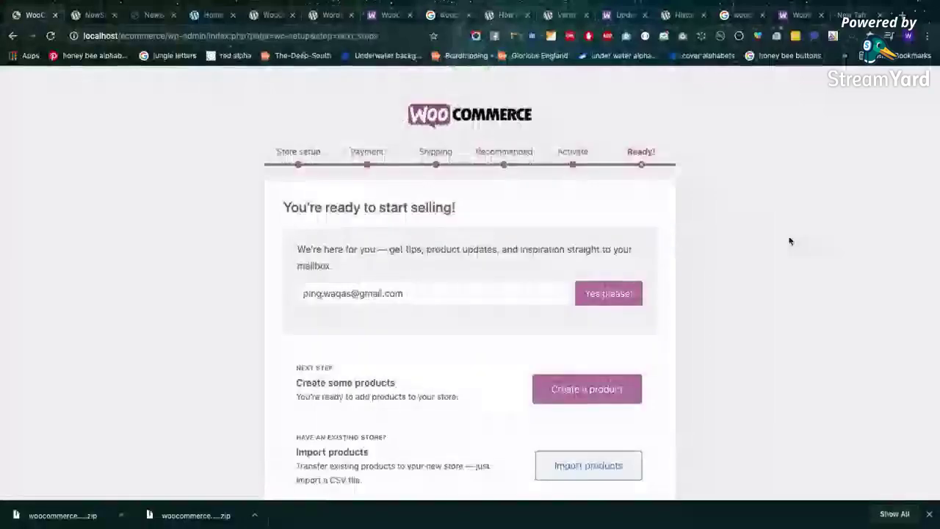
Review the product creation and import options on the wizard's final page and leave it for the WordPress dashboard
{"action": "scroll", "coordinate": [790, 241], "scroll_direction": "down", "scroll_amount": 2}
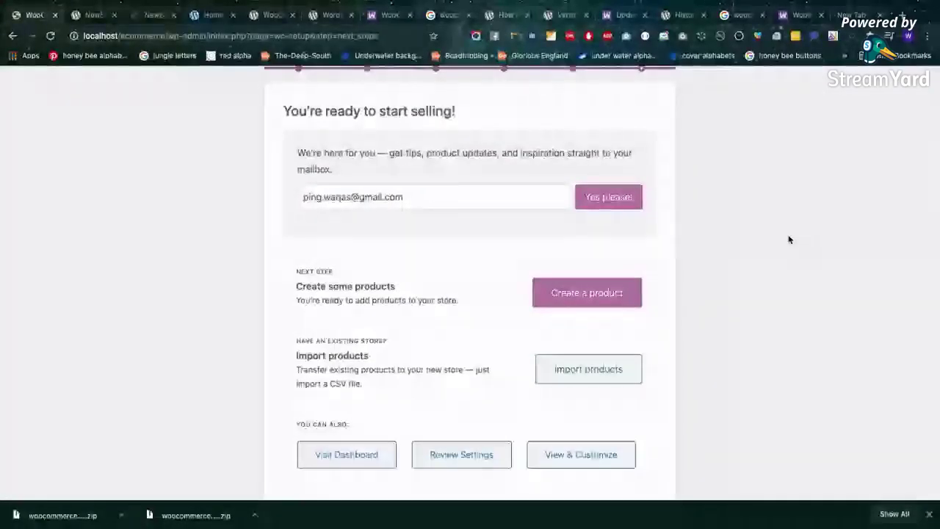
{"action": "scroll", "coordinate": [788, 240], "scroll_direction": "up", "scroll_amount": 2}
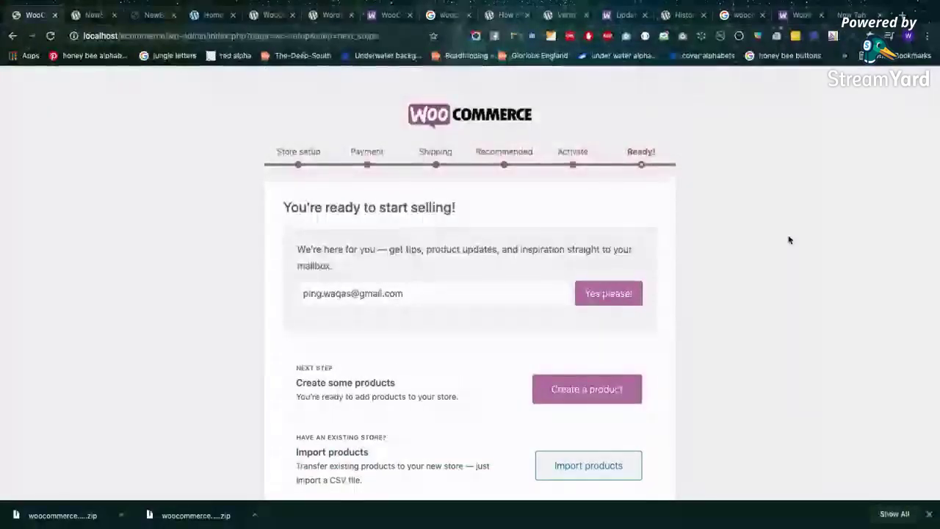
{"action": "scroll", "coordinate": [789, 240], "scroll_direction": "down", "scroll_amount": 2}
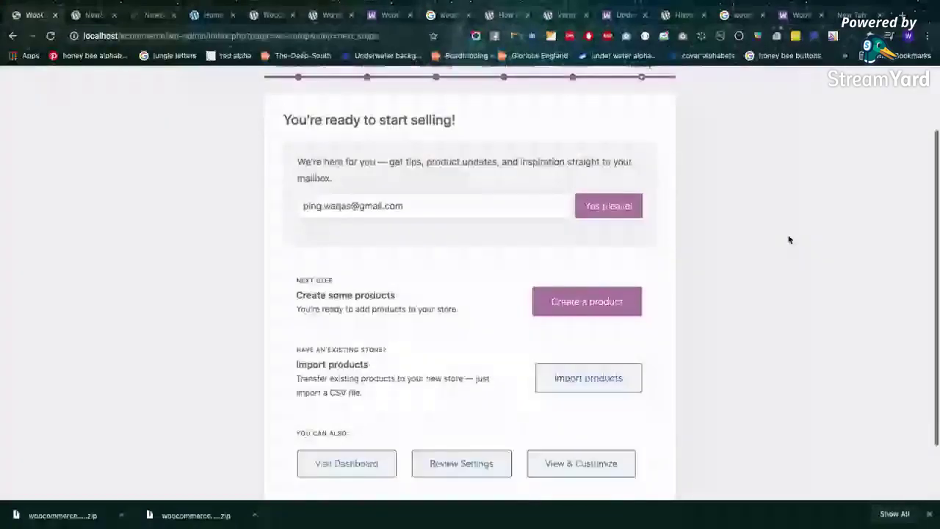
{"action": "scroll", "coordinate": [519, 206], "scroll_direction": "down", "scroll_amount": 1}
{"action": "scroll", "coordinate": [518, 206], "scroll_direction": "up", "scroll_amount": 1}
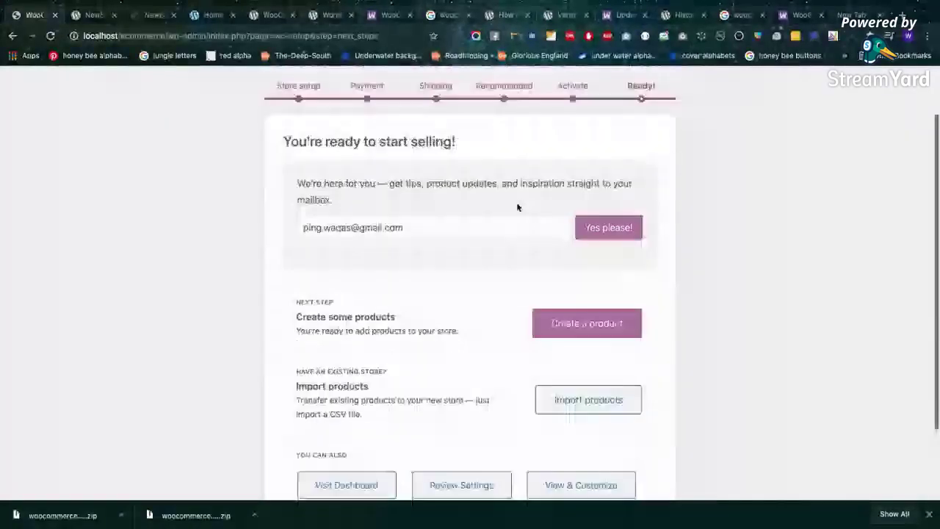
{"action": "scroll", "coordinate": [424, 182], "scroll_direction": "down", "scroll_amount": 1}
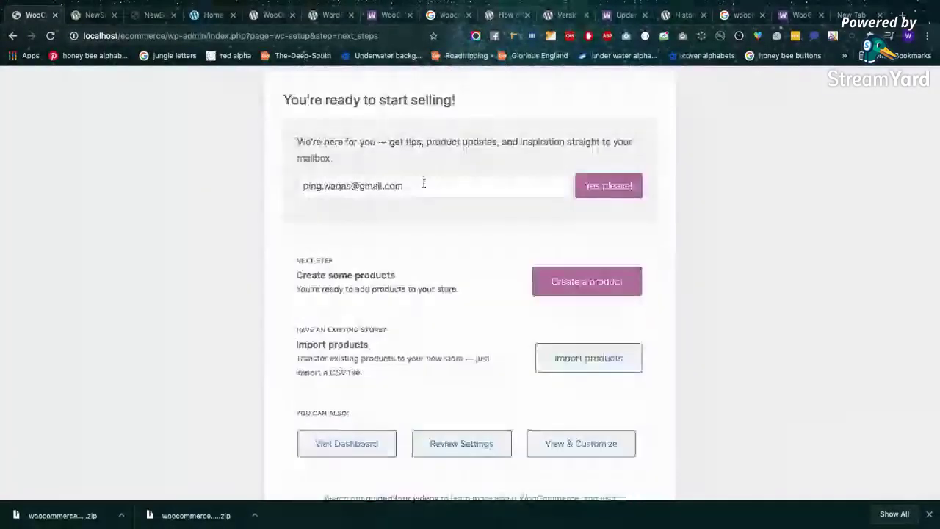
{"action": "scroll", "coordinate": [419, 198], "scroll_direction": "down", "scroll_amount": 1}
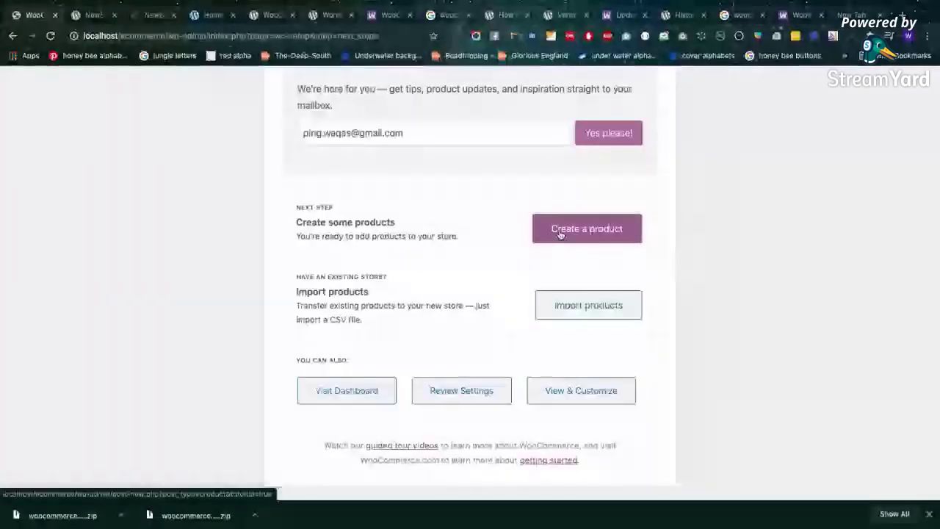
{"action": "left_click", "coordinate": [582, 306]}
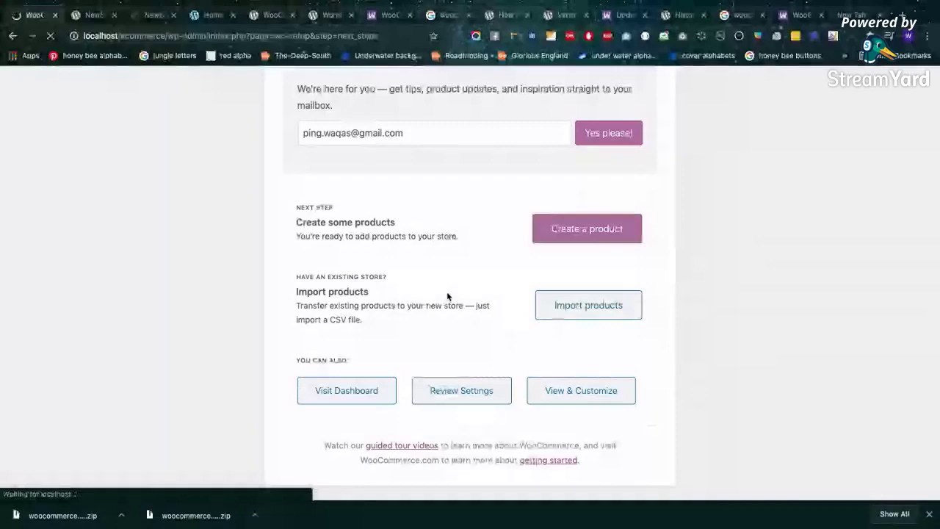
Examine the dashboard's WooCommerce update notice and PHP update notice
{"action": "scroll", "coordinate": [447, 296], "scroll_direction": "up", "scroll_amount": 1}
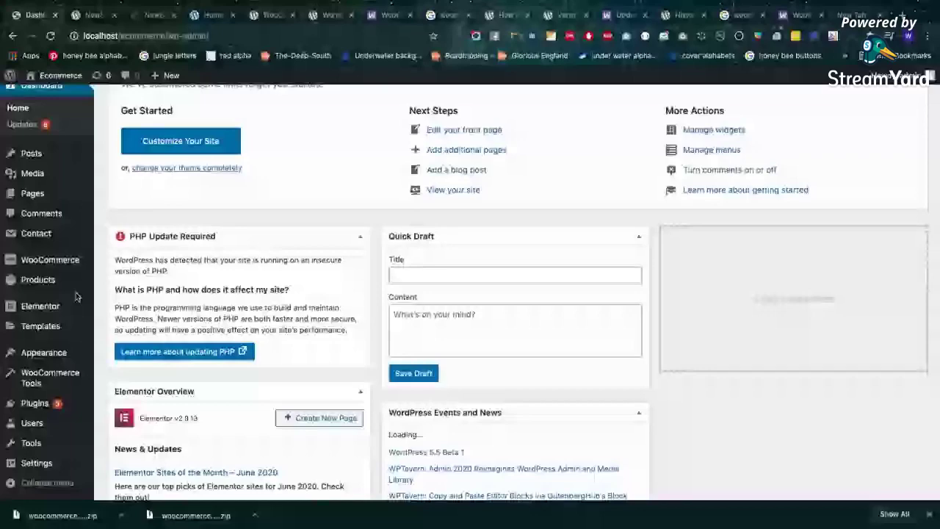
{"action": "mouse_move", "coordinate": [110, 261]}
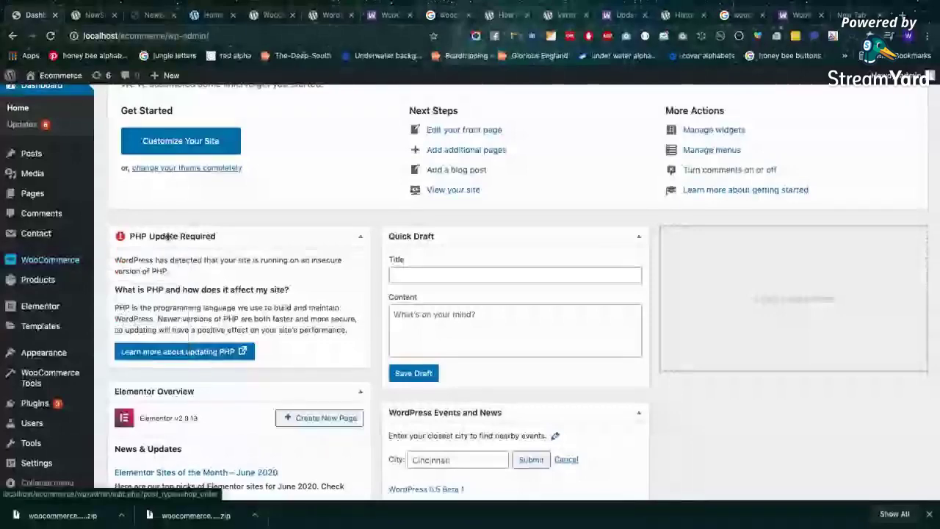
{"action": "scroll", "coordinate": [167, 237], "scroll_direction": "down", "scroll_amount": 2}
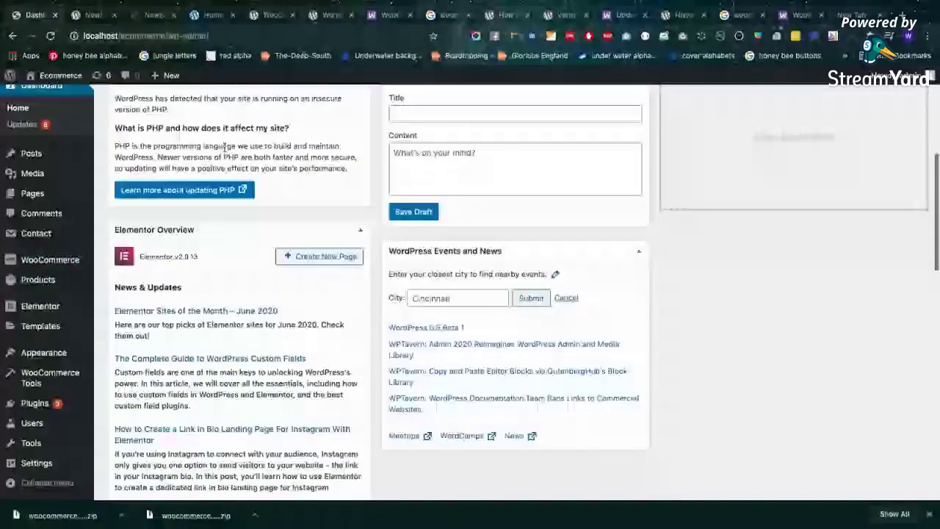
{"action": "scroll", "coordinate": [326, 112], "scroll_direction": "up", "scroll_amount": 4}
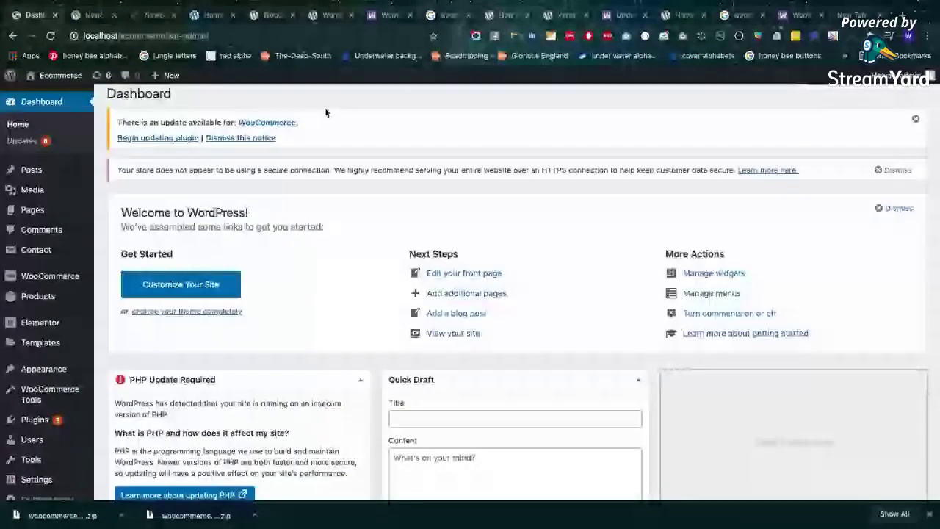
{"action": "triple_click", "coordinate": [308, 127]}
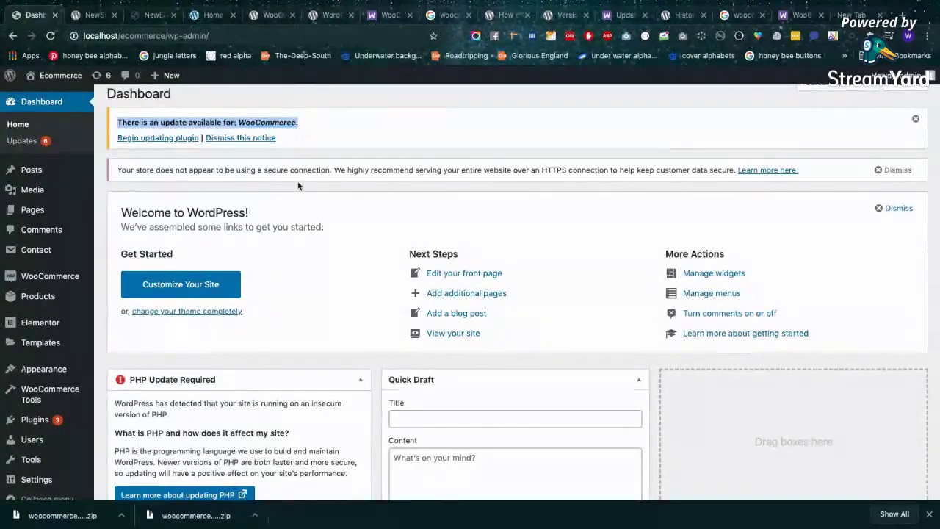
{"action": "scroll", "coordinate": [297, 186], "scroll_direction": "down", "scroll_amount": 1}
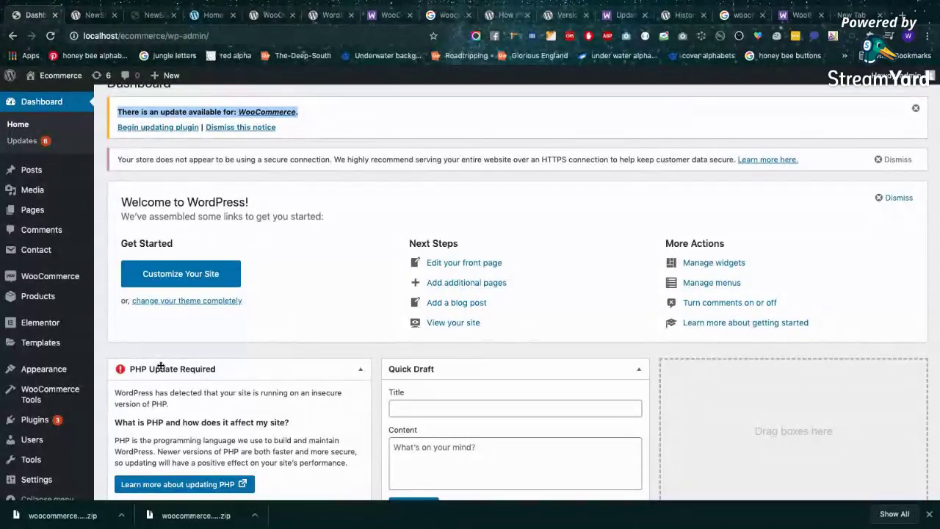
Open the WooCommerce plugin details on WordPress.org and check the plugin's version and its WordPress and PHP requirements
{"action": "left_click", "coordinate": [800, 16]}
{"action": "left_click", "coordinate": [544, 16]}
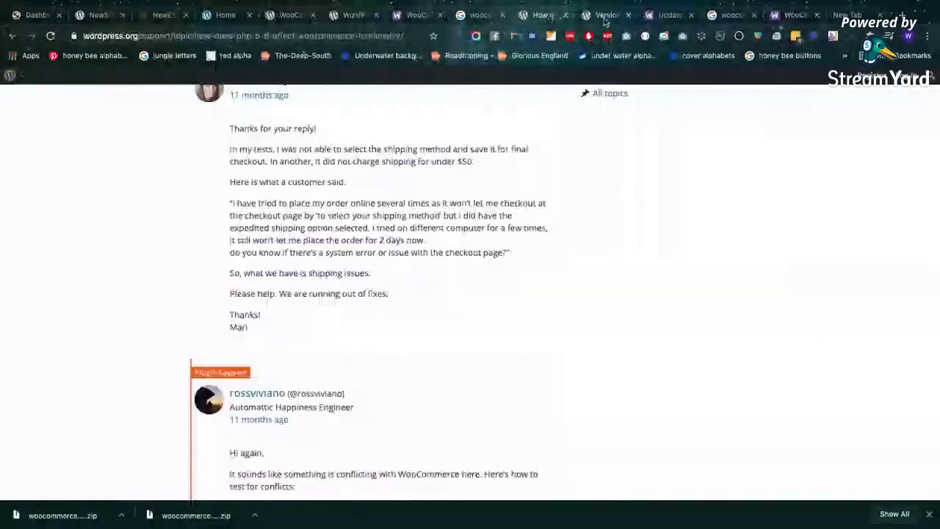
{"action": "left_click", "coordinate": [604, 18]}
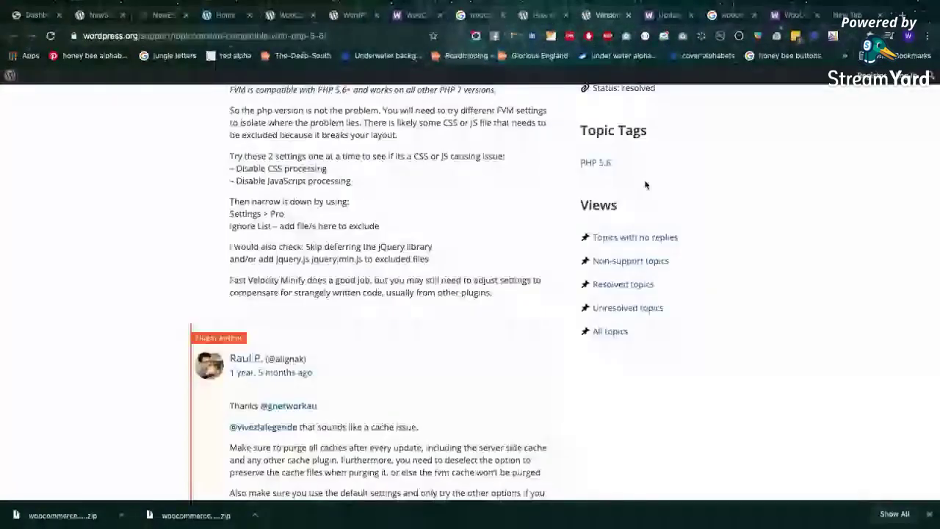
{"action": "scroll", "coordinate": [645, 185], "scroll_direction": "up", "scroll_amount": 10}
{"action": "left_click", "coordinate": [272, 16]}
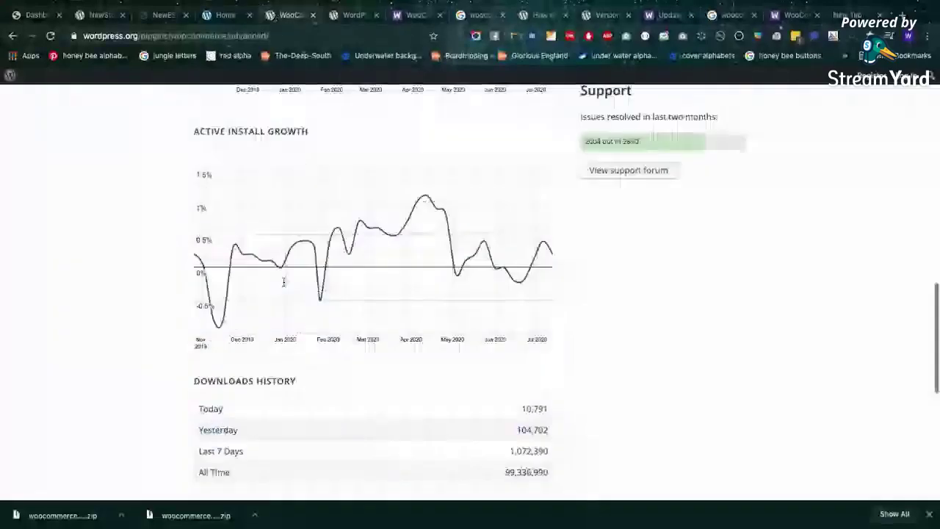
{"action": "scroll", "coordinate": [284, 283], "scroll_direction": "up", "scroll_amount": 10}
{"action": "scroll", "coordinate": [243, 382], "scroll_direction": "down", "scroll_amount": 1}
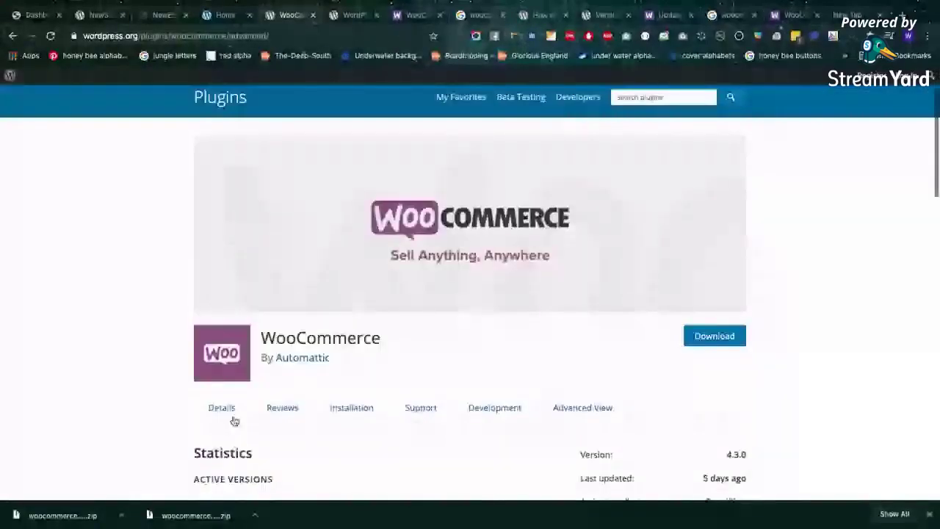
{"action": "left_click", "coordinate": [233, 418]}
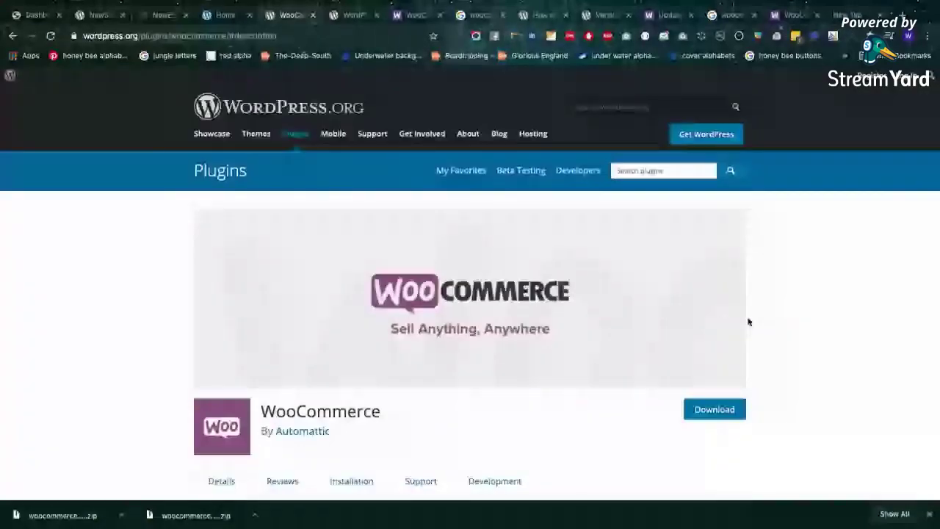
{"action": "scroll", "coordinate": [749, 321], "scroll_direction": "down", "scroll_amount": 3}
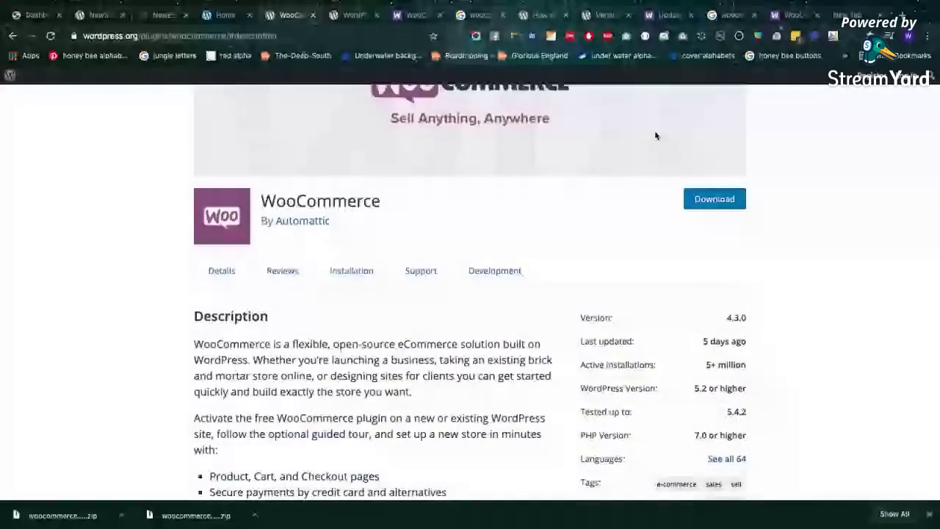
Return to the local site's dashboard, open the site's front end in a new tab and look over the home page
{"action": "key", "text": "ctrl+1"}
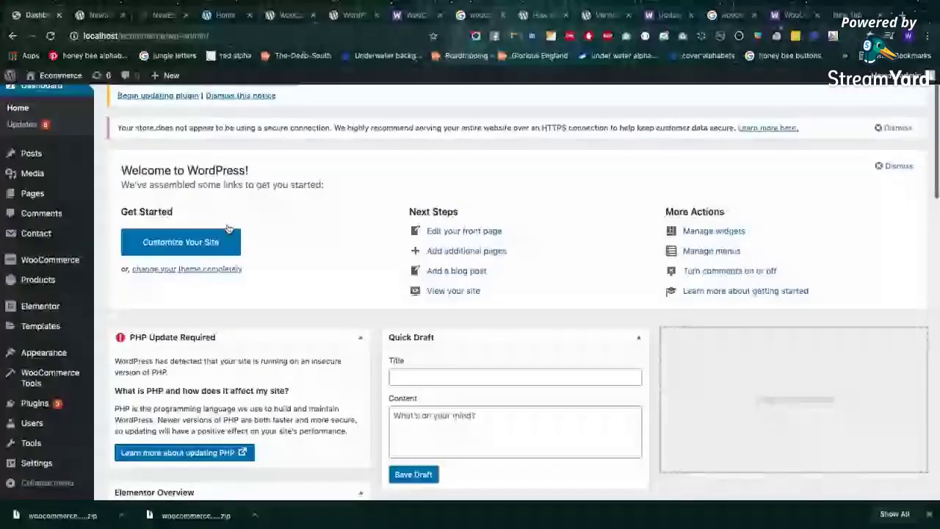
{"action": "scroll", "coordinate": [228, 229], "scroll_direction": "up", "scroll_amount": 1}
{"action": "right_click", "coordinate": [67, 94]}
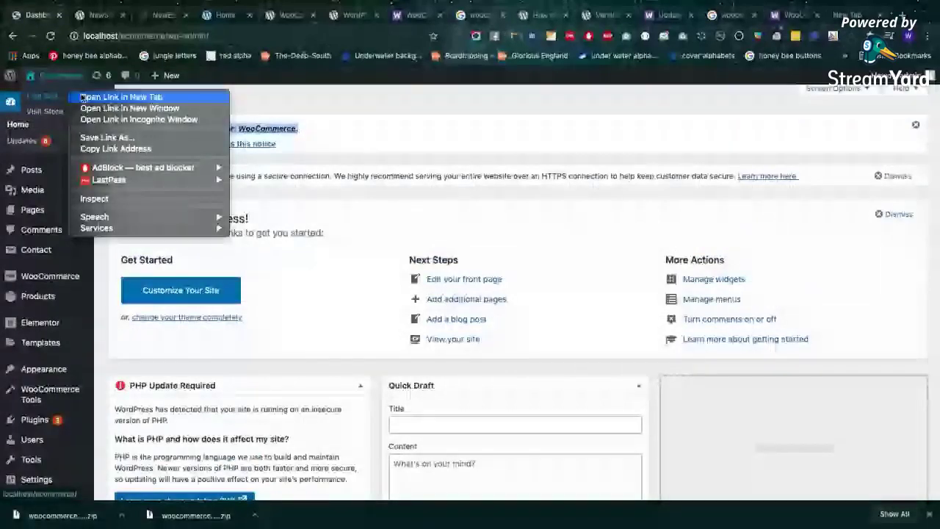
{"action": "left_click", "coordinate": [83, 98]}
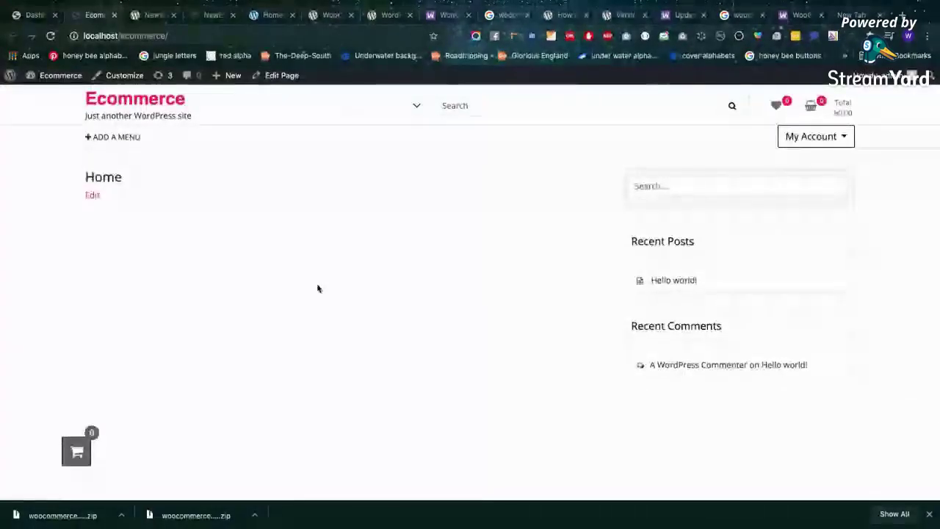
{"action": "scroll", "coordinate": [316, 287], "scroll_direction": "down", "scroll_amount": 2}
{"action": "scroll", "coordinate": [316, 287], "scroll_direction": "up", "scroll_amount": 2}
Go back to the dashboard from the front end, open the Import Demo Data page and browse the NewStore demos
{"action": "mouse_move", "coordinate": [59, 78]}
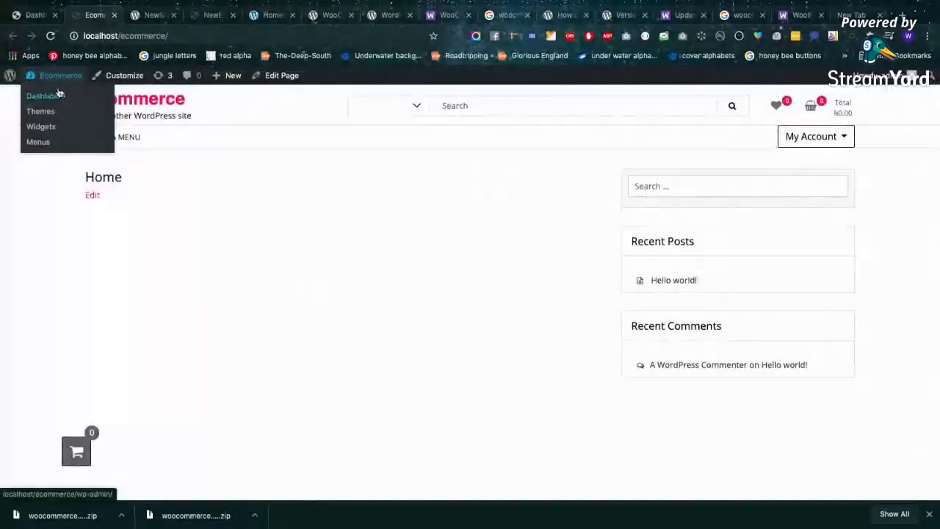
{"action": "left_click", "coordinate": [44, 96]}
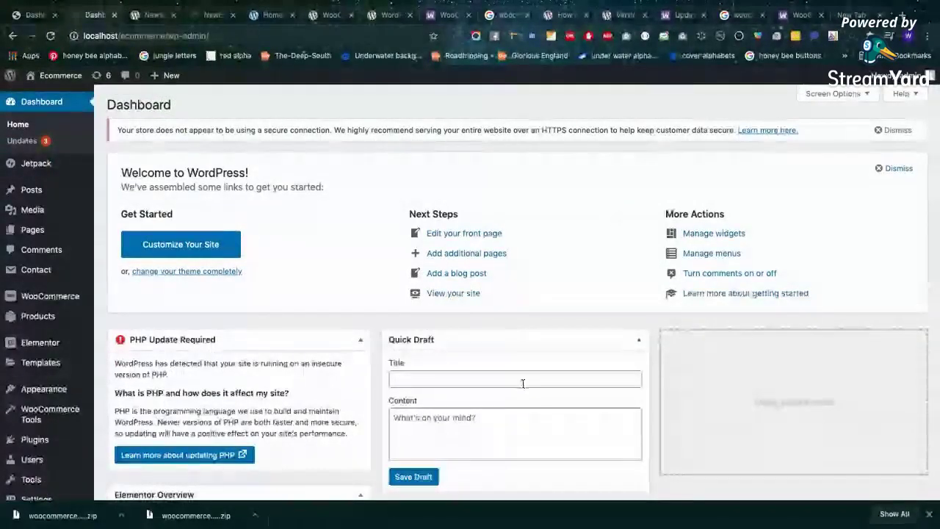
{"action": "key", "text": "F4"}
{"action": "key", "text": "F4"}
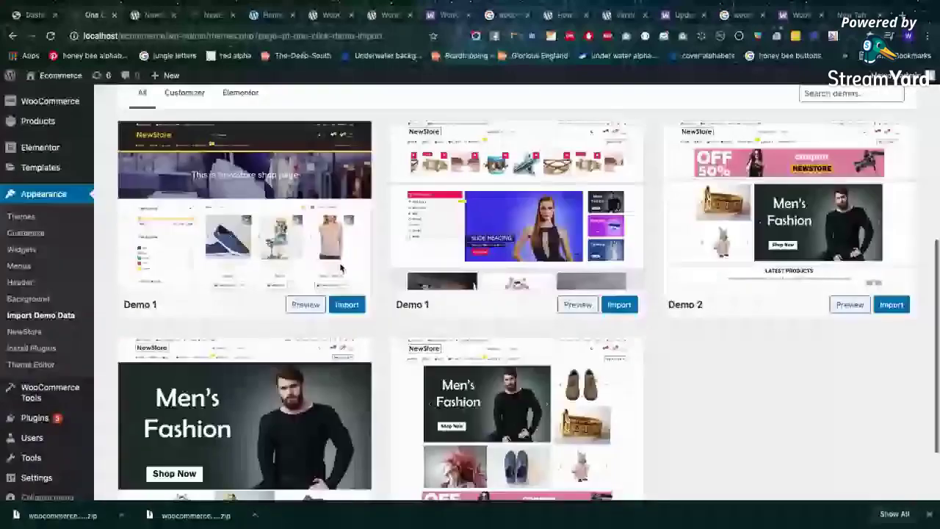
{"action": "scroll", "coordinate": [340, 269], "scroll_direction": "down", "scroll_amount": 2}
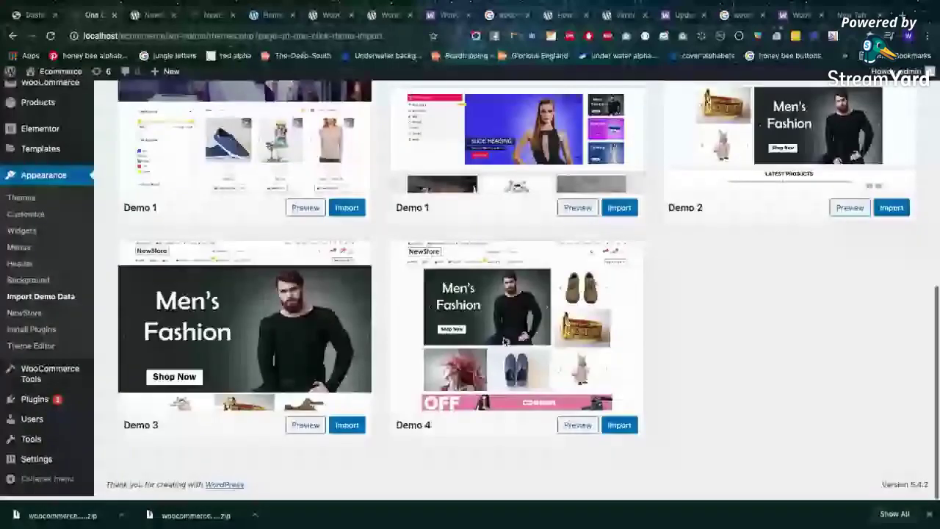
{"action": "scroll", "coordinate": [341, 273], "scroll_direction": "up", "scroll_amount": 1}
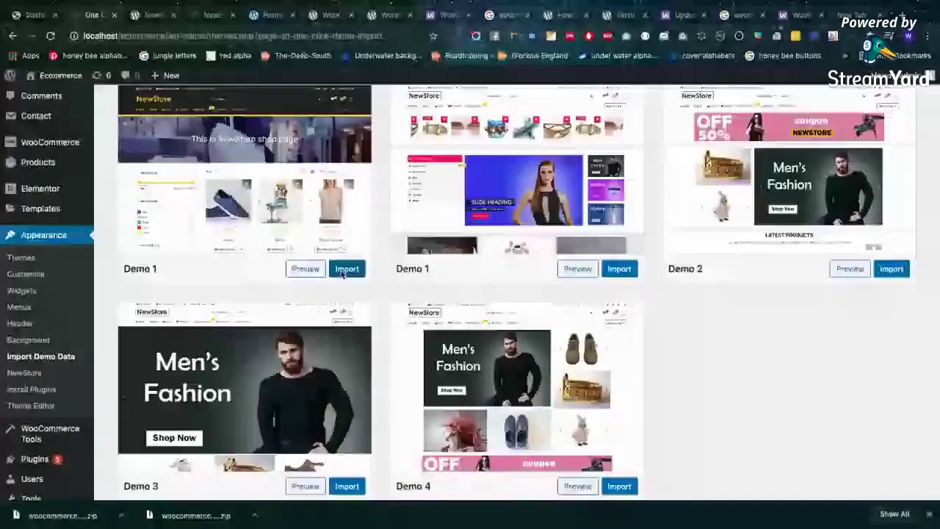
Try to import the first NewStore demo, the dark-header Demo 1 with the shop page, and confirm the import
{"action": "left_click", "coordinate": [345, 269]}
{"action": "left_click", "coordinate": [520, 368]}
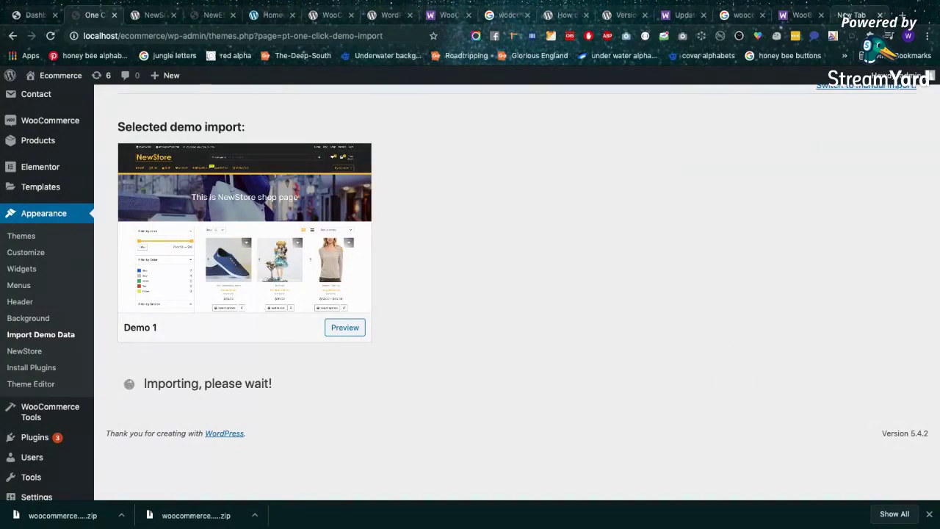
Load google.com in the empty browser tab and return to the demo import page to check the import's progress
{"action": "left_click", "coordinate": [852, 15]}
{"action": "type", "text": "go"}
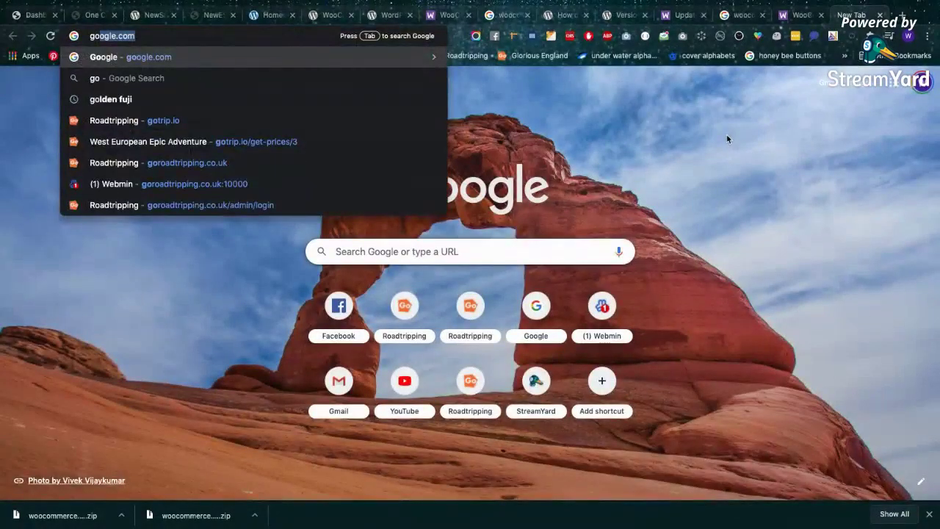
{"action": "key", "text": "Return"}
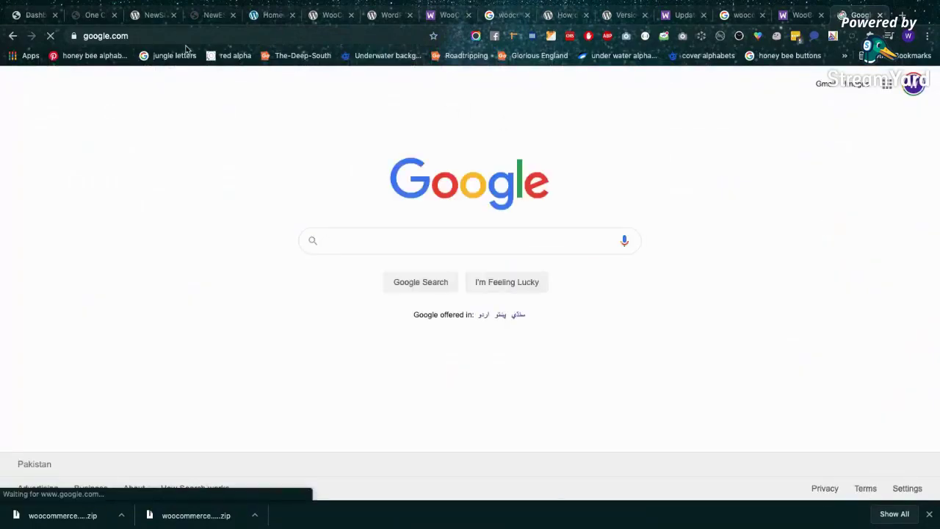
{"action": "left_click", "coordinate": [29, 22]}
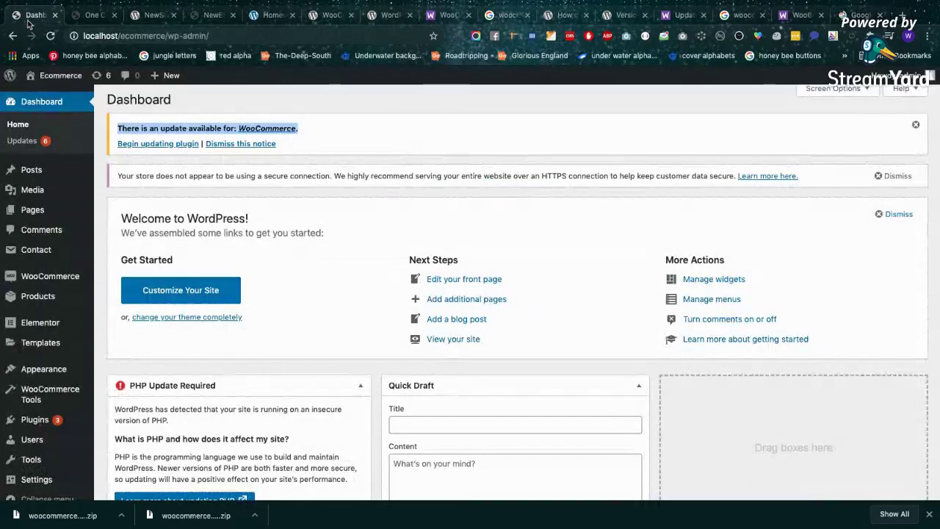
{"action": "left_click", "coordinate": [94, 15]}
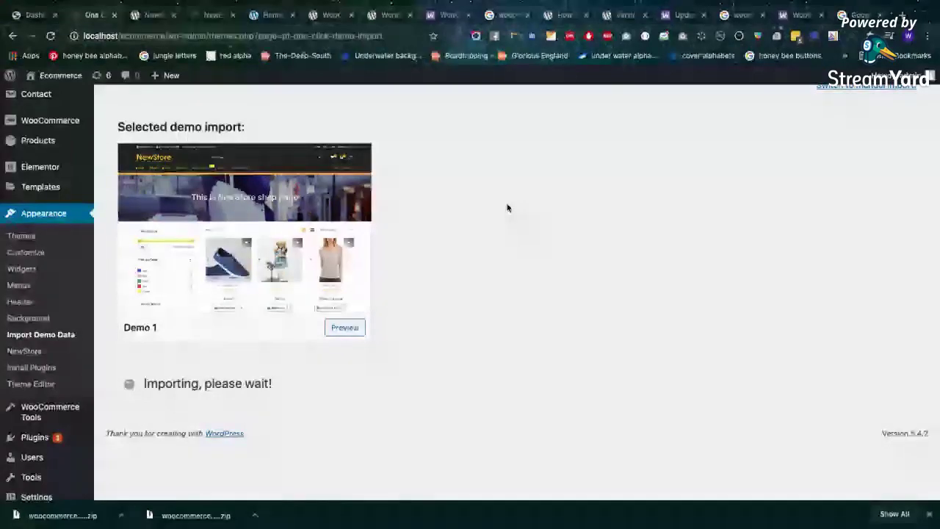
{"action": "scroll", "coordinate": [502, 273], "scroll_direction": "down", "scroll_amount": 1}
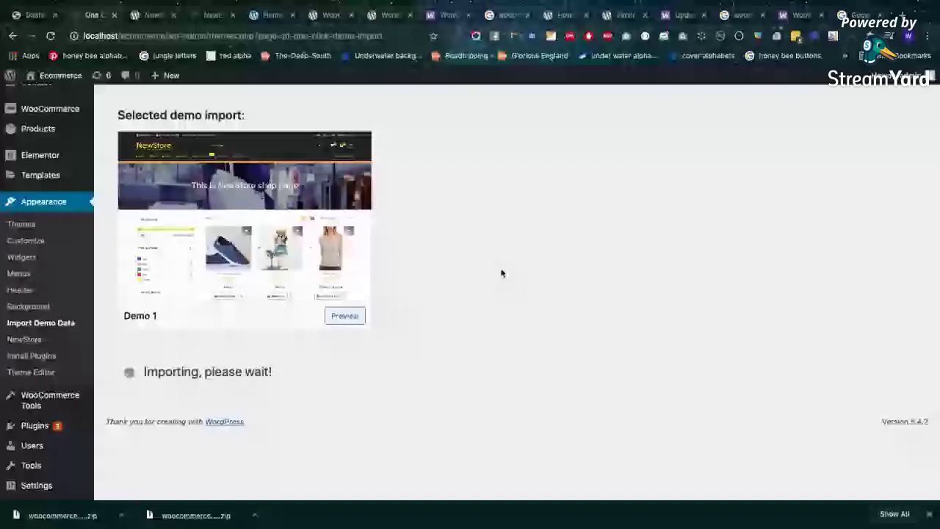
{"action": "scroll", "coordinate": [502, 273], "scroll_direction": "up", "scroll_amount": 3}
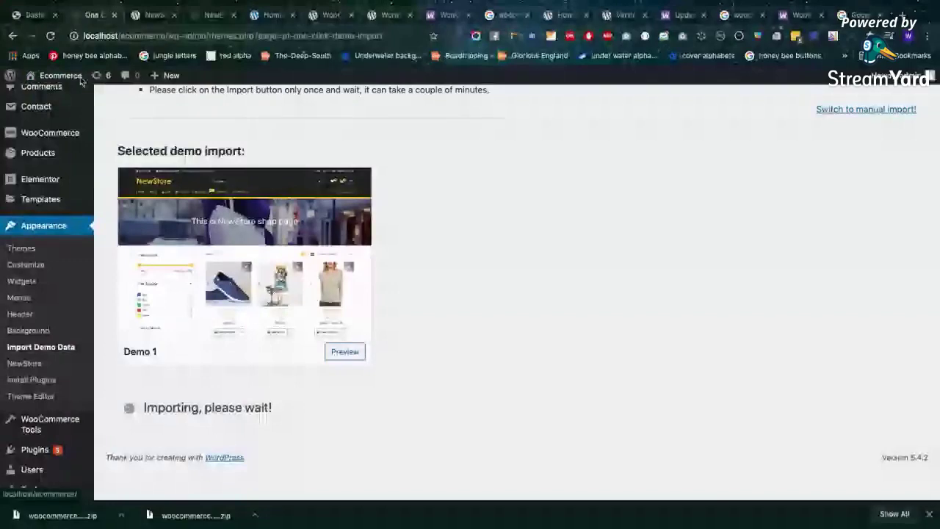
Open the local site's front end in a new tab and close all browser tabs after the Scope demo
{"action": "mouse_move", "coordinate": [52, 80]}
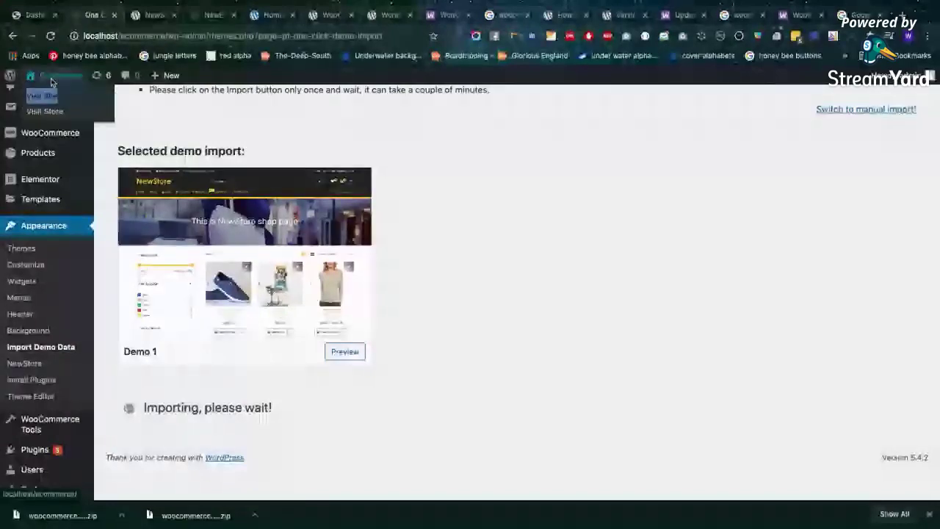
{"action": "middle_click", "coordinate": [52, 80]}
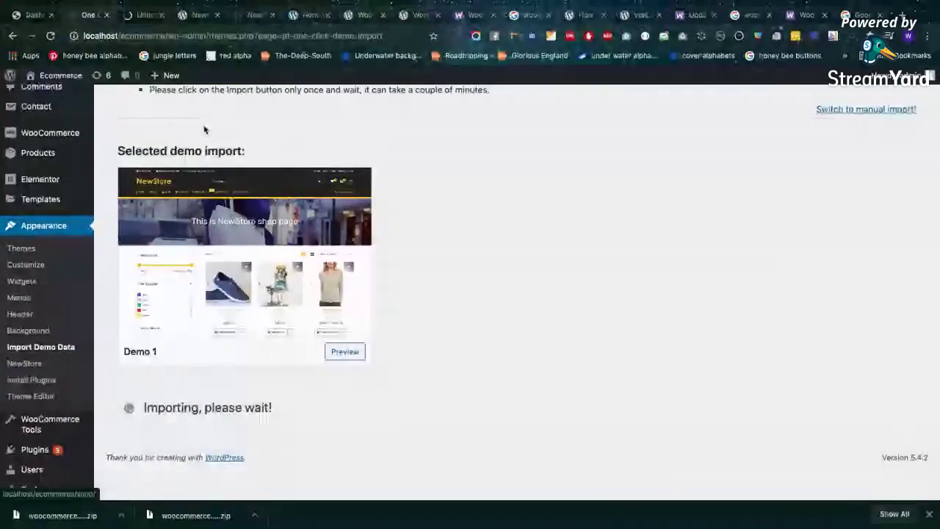
{"action": "left_click", "coordinate": [141, 16]}
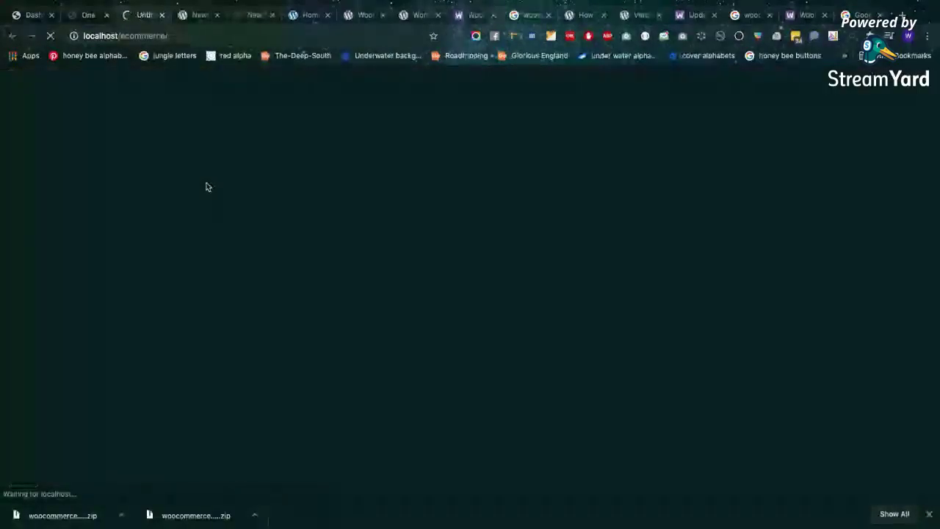
{"action": "right_click", "coordinate": [294, 16]}
{"action": "key", "text": "Escape"}
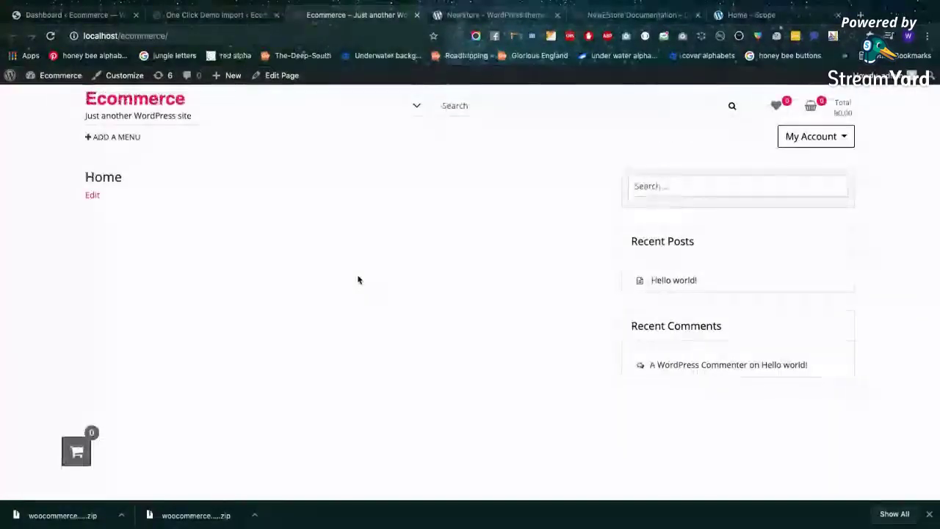
Reload the One Click Demo Import page and choose the first Demo 1, with the dark header, for import
{"action": "left_click", "coordinate": [189, 15]}
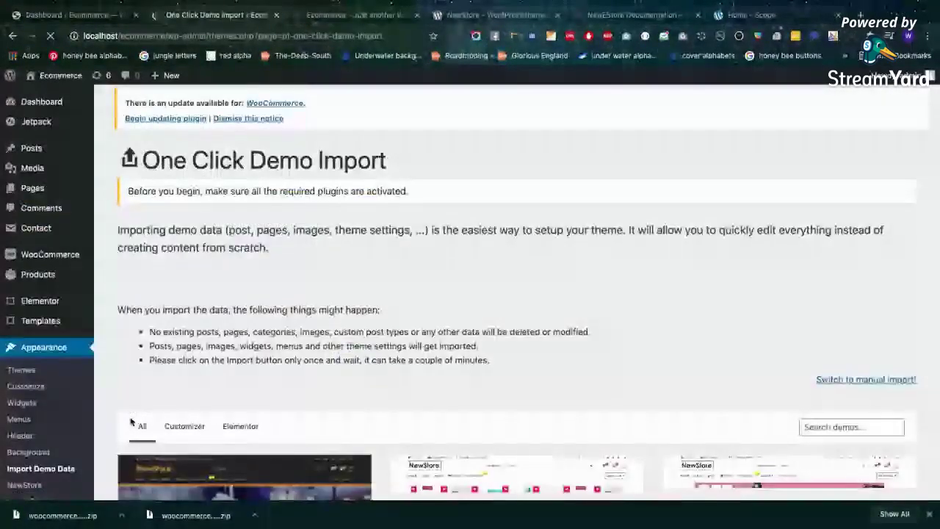
{"action": "scroll", "coordinate": [285, 340], "scroll_direction": "down", "scroll_amount": 2}
{"action": "scroll", "coordinate": [285, 340], "scroll_direction": "up", "scroll_amount": 2}
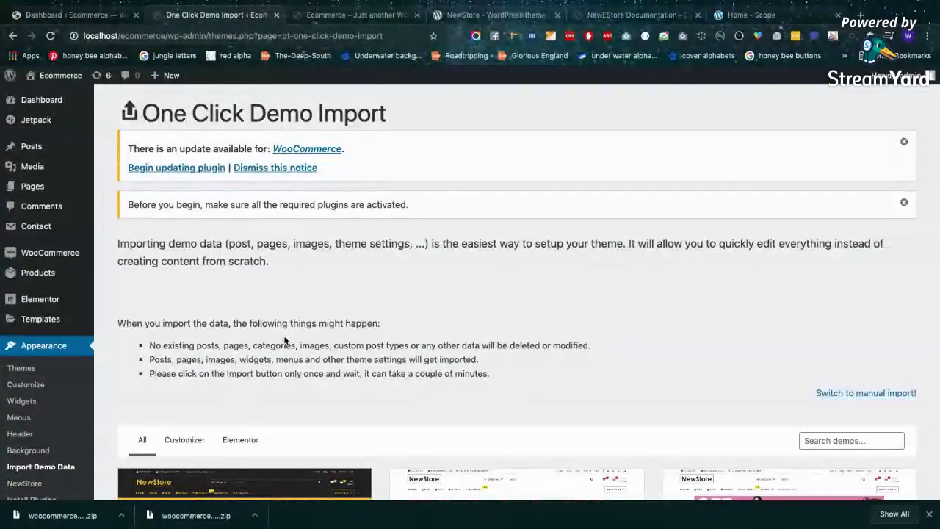
{"action": "scroll", "coordinate": [285, 340], "scroll_direction": "down", "scroll_amount": 5}
{"action": "scroll", "coordinate": [285, 340], "scroll_direction": "up", "scroll_amount": 1}
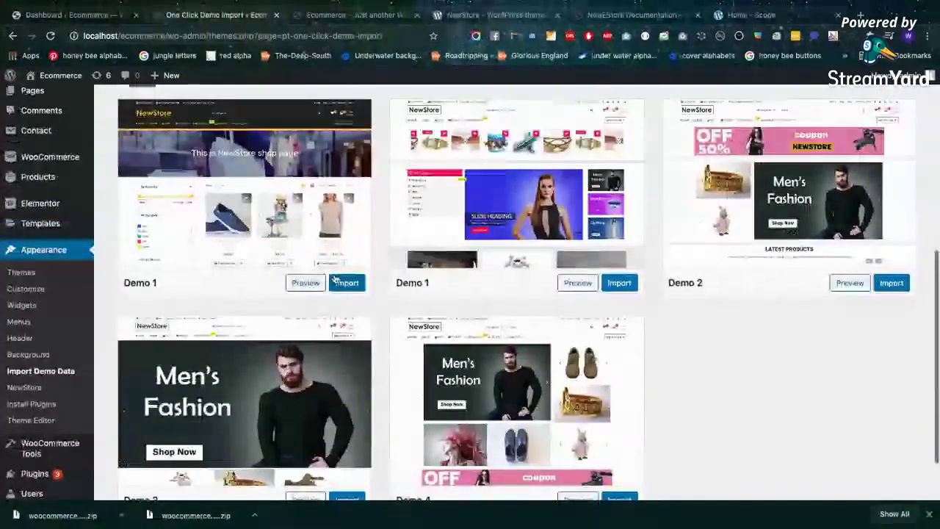
{"action": "left_click", "coordinate": [344, 282]}
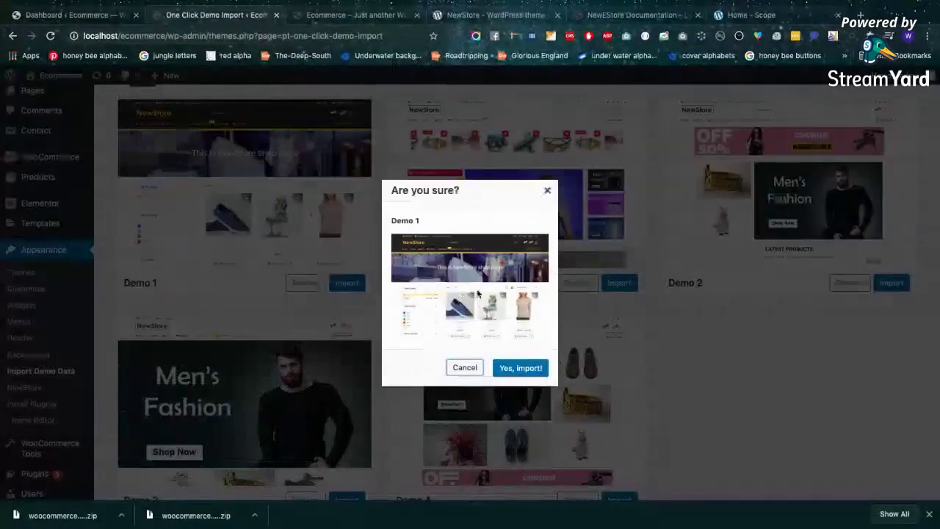
Open the developer tools' network monitor filtered to XHR requests and confirm the Demo 1 import
{"action": "right_click", "coordinate": [668, 367]}
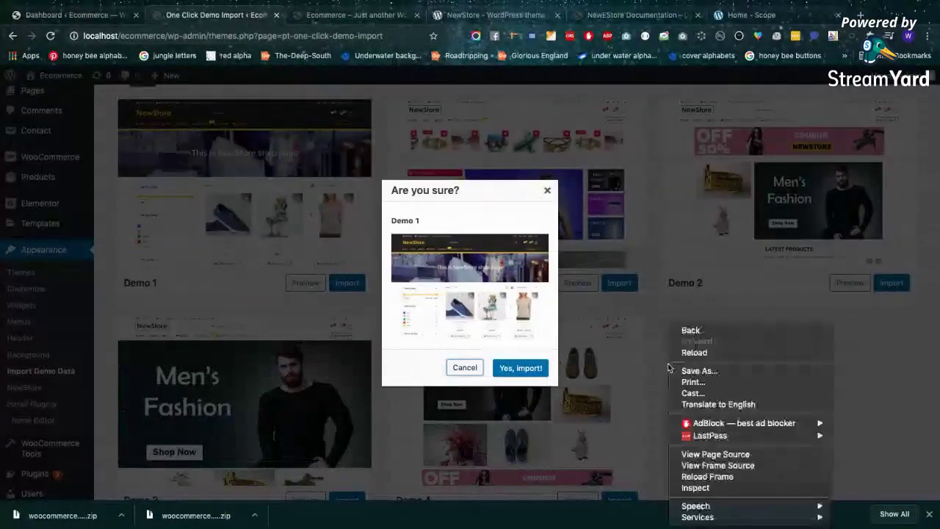
{"action": "left_click", "coordinate": [685, 302]}
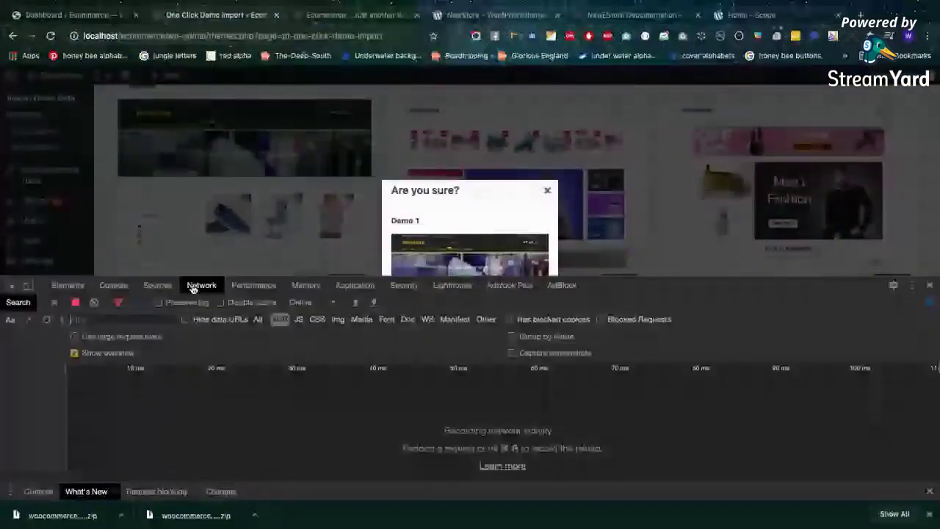
{"action": "left_click", "coordinate": [280, 320]}
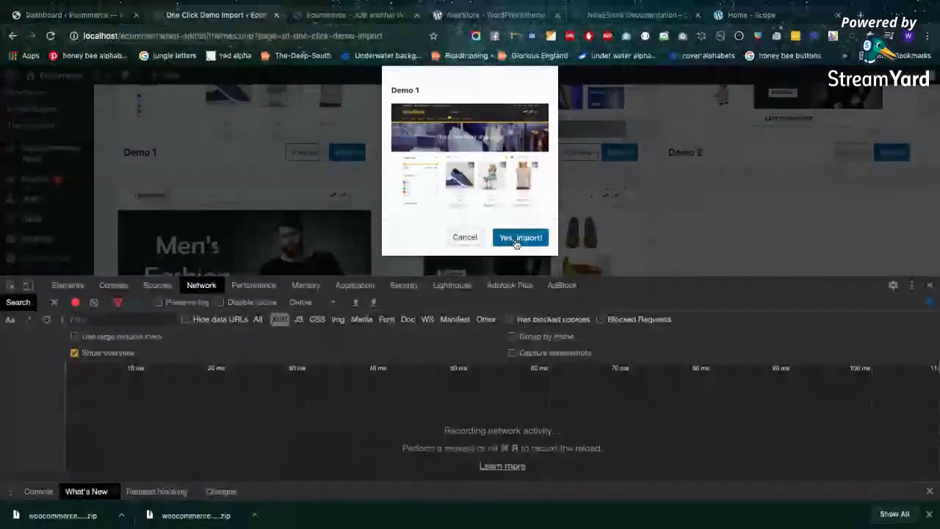
{"action": "left_click", "coordinate": [514, 237]}
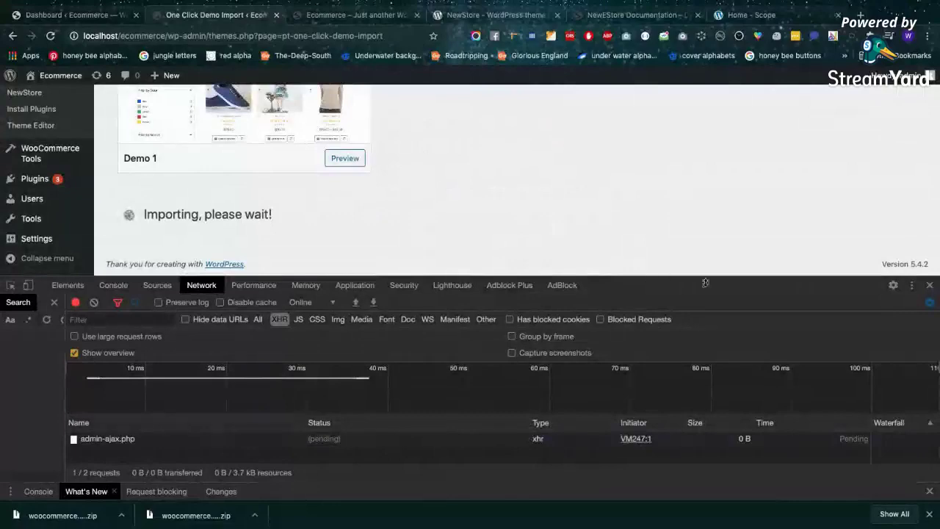
Enlarge the developer tools and inspect the admin-ajax.php request's headers, form data and response
{"action": "left_click_drag", "start_coordinate": [710, 277], "coordinate": [711, 201]}
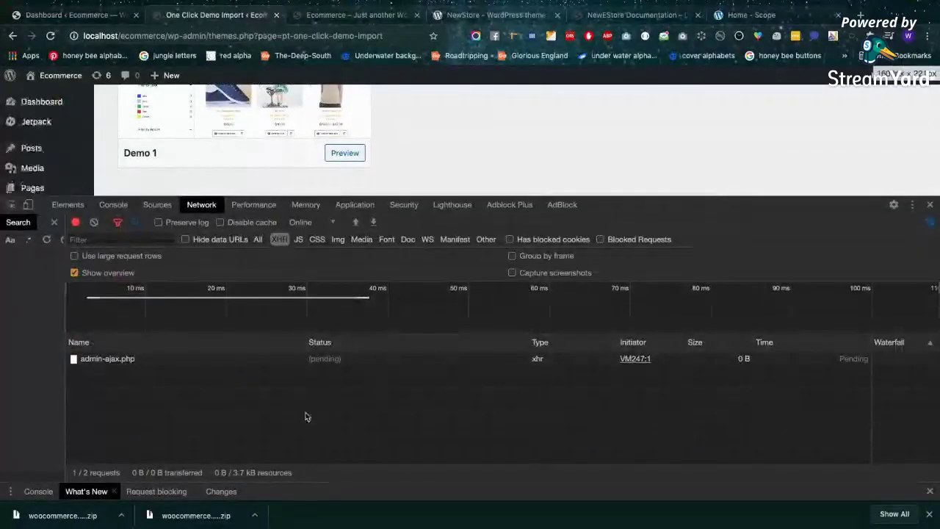
{"action": "scroll", "coordinate": [519, 154], "scroll_direction": "down", "scroll_amount": 3}
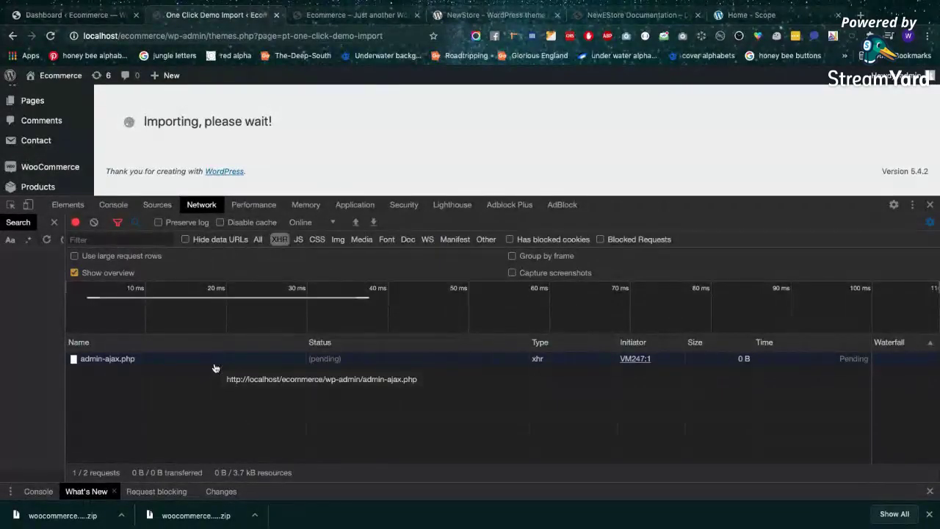
{"action": "left_click", "coordinate": [213, 360]}
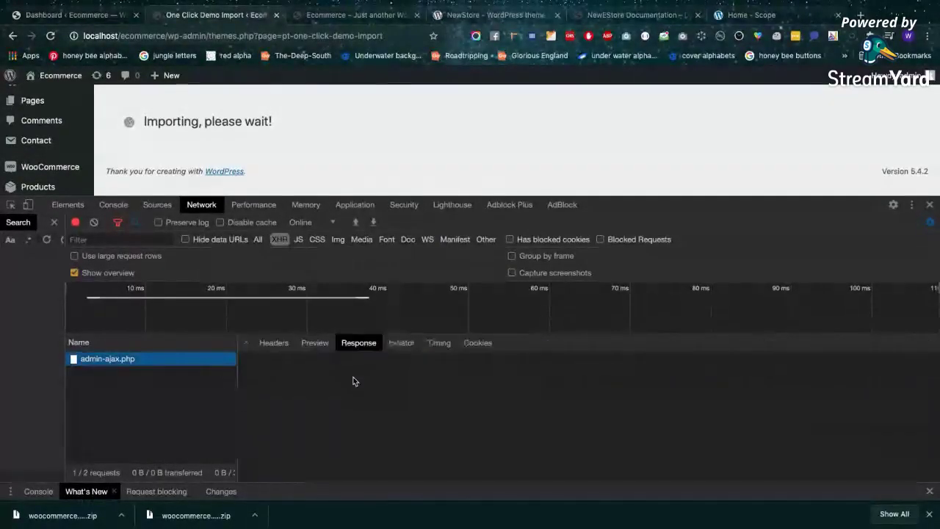
{"action": "left_click", "coordinate": [273, 342]}
{"action": "scroll", "coordinate": [350, 426], "scroll_direction": "down", "scroll_amount": 10}
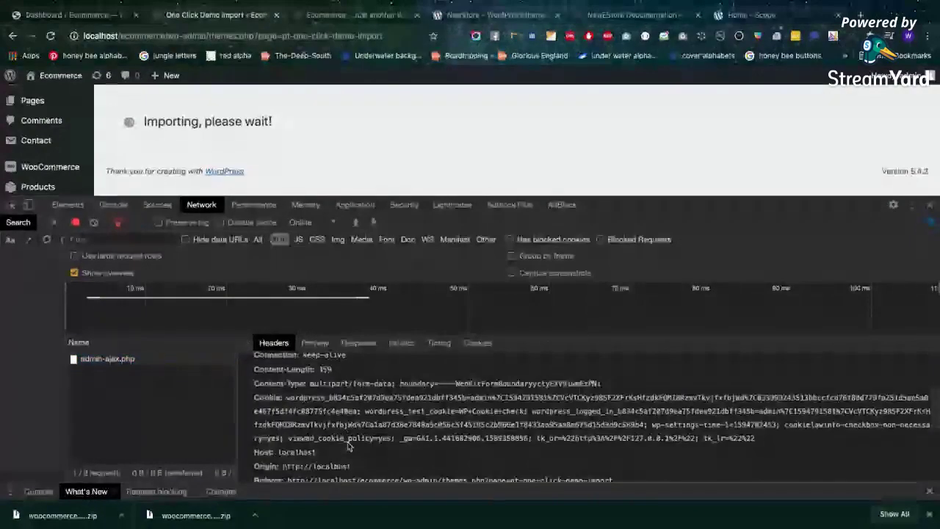
{"action": "scroll", "coordinate": [350, 447], "scroll_direction": "down", "scroll_amount": 1}
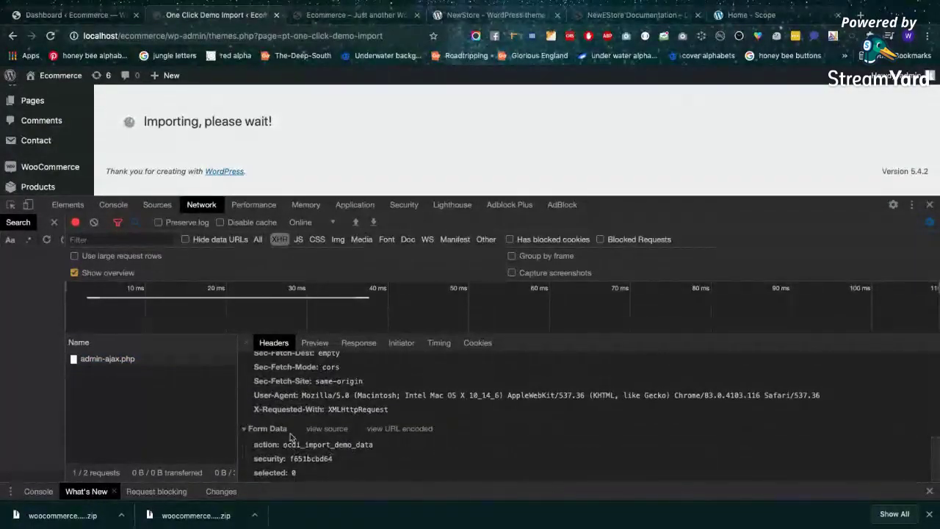
{"action": "left_click", "coordinate": [358, 342]}
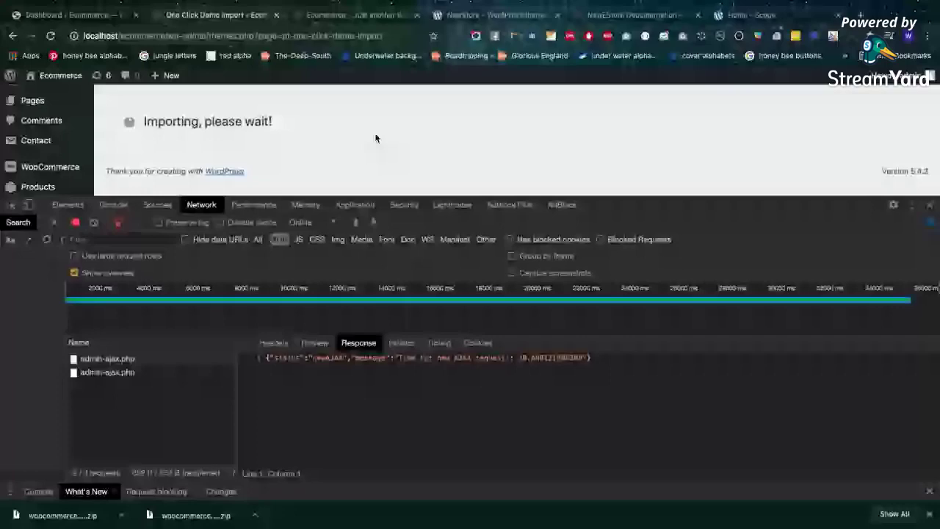
Switch to the Scope theme demo and examine its home page sections and Features mega menu
{"action": "left_click", "coordinate": [780, 16]}
{"action": "scroll", "coordinate": [711, 268], "scroll_direction": "down", "scroll_amount": 10}
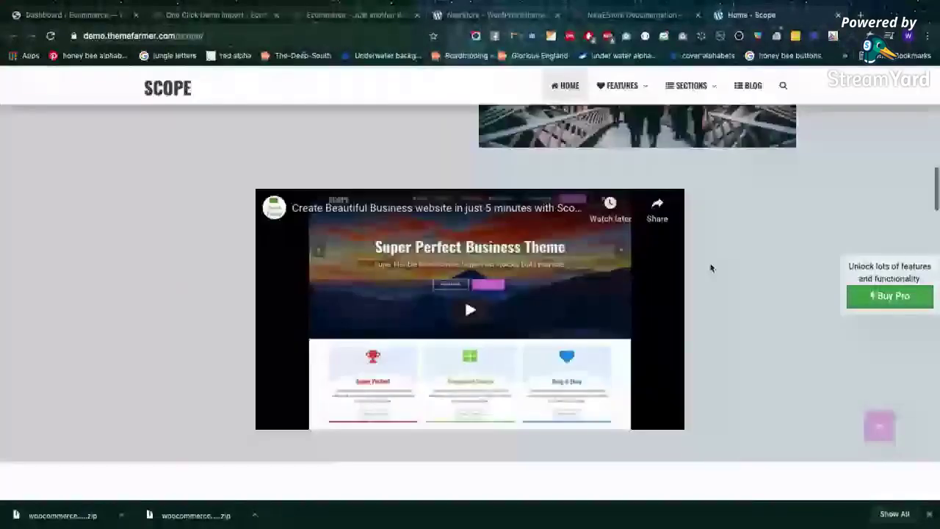
{"action": "scroll", "coordinate": [709, 267], "scroll_direction": "up", "scroll_amount": 10}
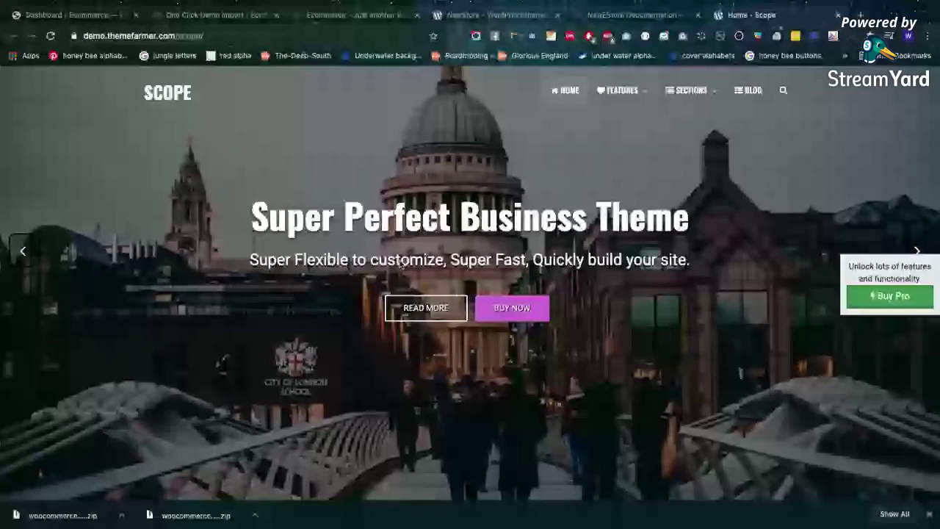
{"action": "scroll", "coordinate": [503, 386], "scroll_direction": "down", "scroll_amount": 10}
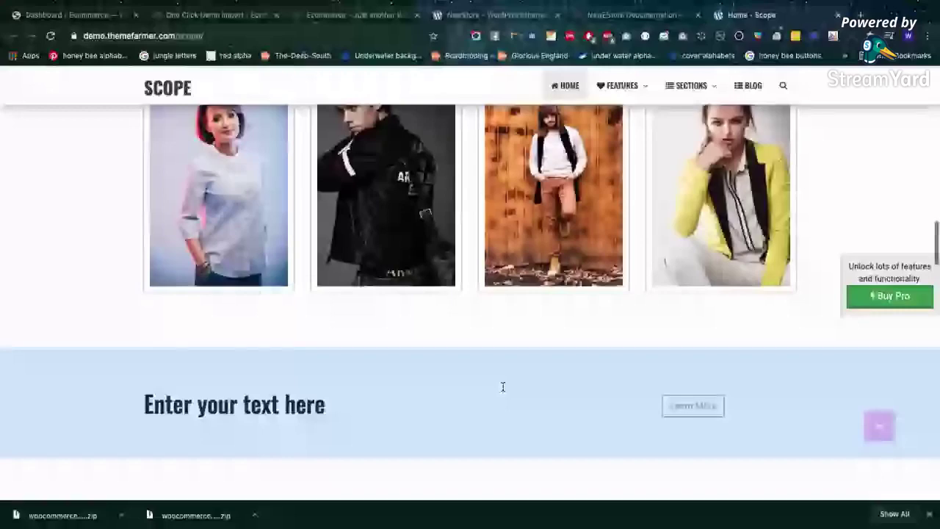
{"action": "scroll", "coordinate": [503, 386], "scroll_direction": "up", "scroll_amount": 10}
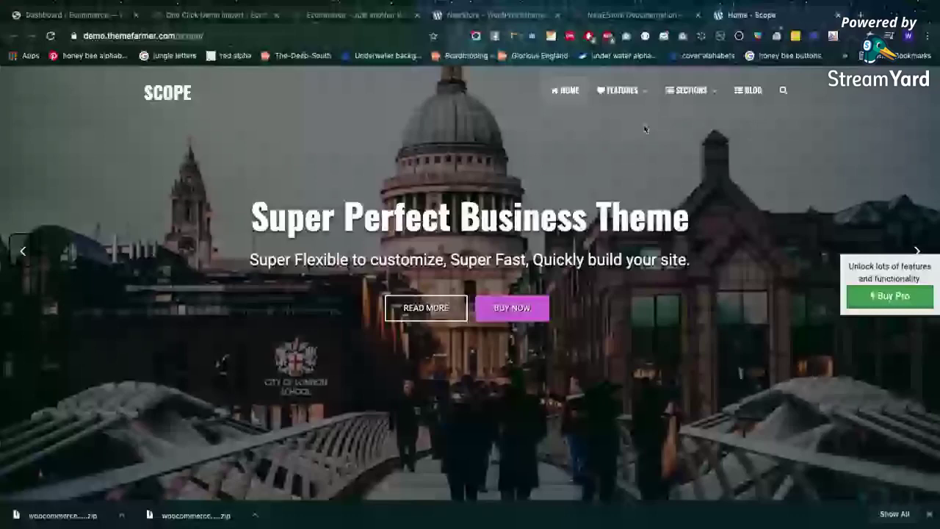
{"action": "mouse_move", "coordinate": [647, 83]}
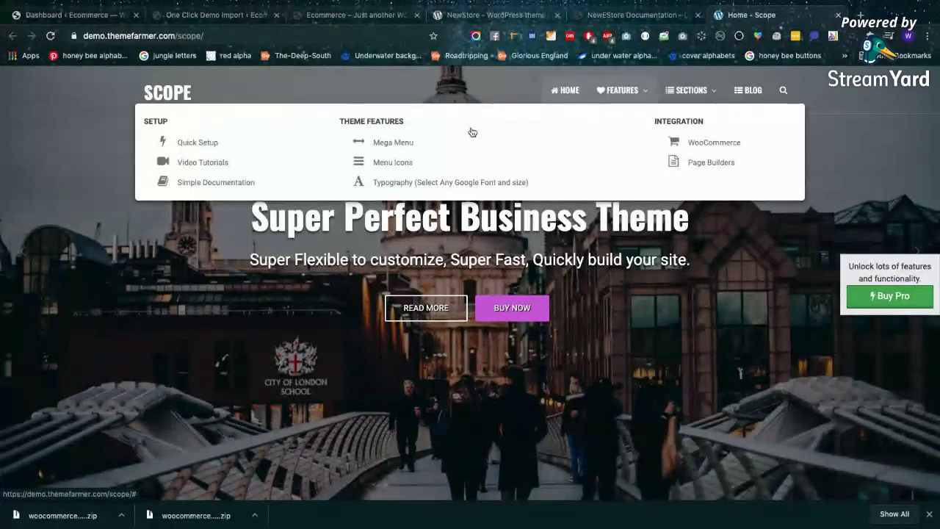
{"action": "scroll", "coordinate": [525, 344], "scroll_direction": "down", "scroll_amount": 3}
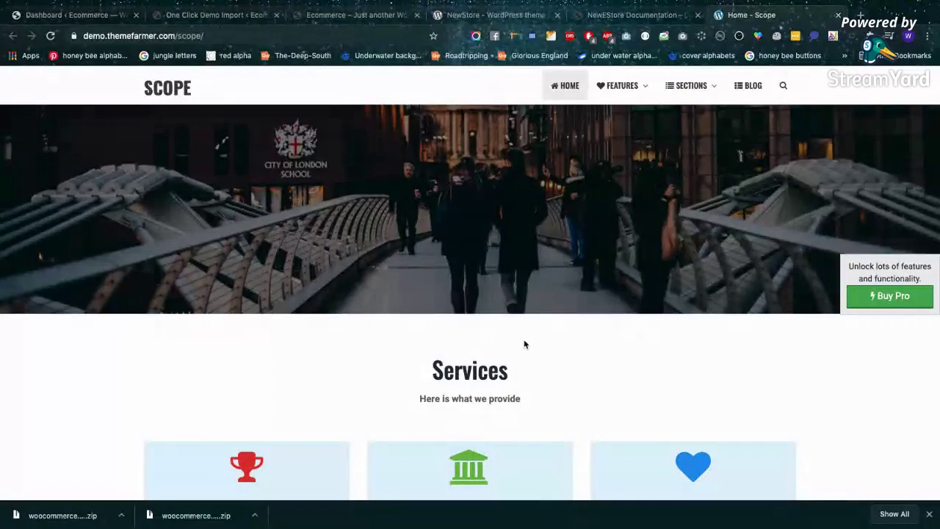
{"action": "scroll", "coordinate": [525, 344], "scroll_direction": "up", "scroll_amount": 3}
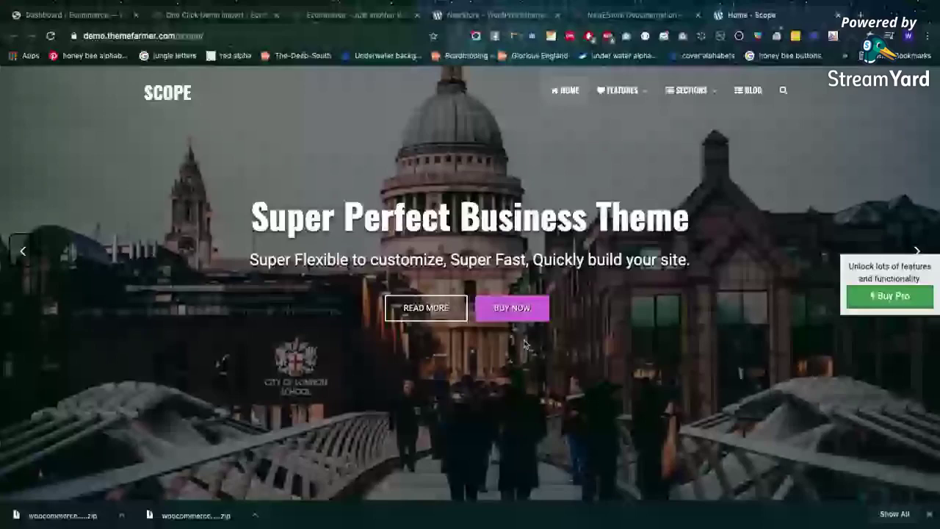
{"action": "scroll", "coordinate": [192, 464], "scroll_direction": "down", "scroll_amount": 10}
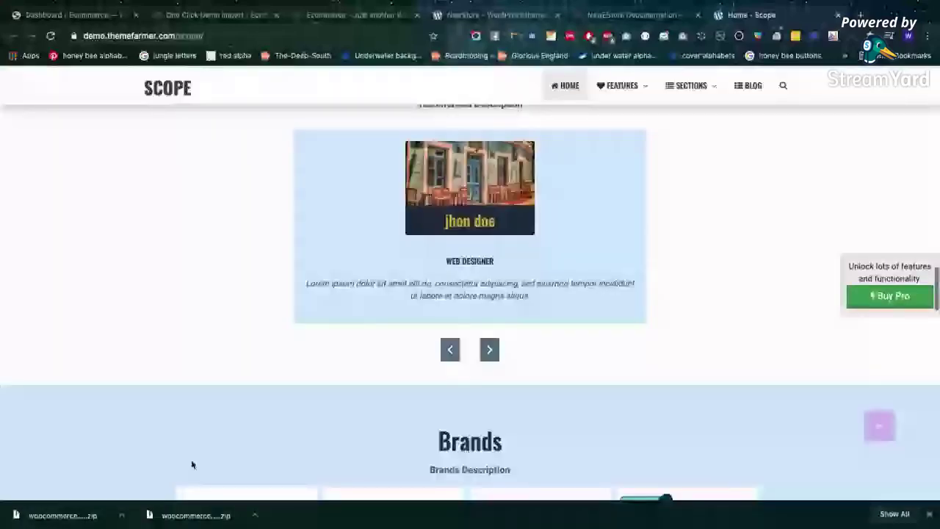
{"action": "scroll", "coordinate": [191, 465], "scroll_direction": "up", "scroll_amount": 10}
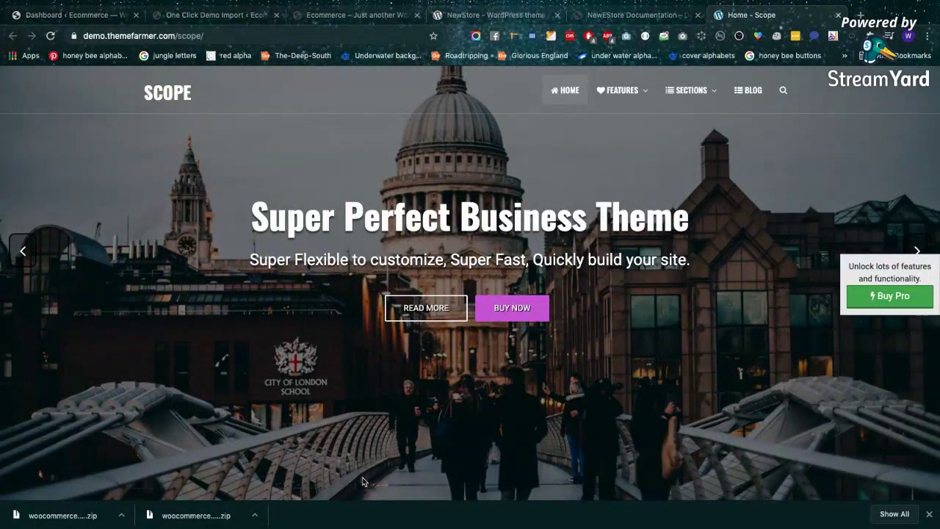
{"action": "scroll", "coordinate": [485, 408], "scroll_direction": "down", "scroll_amount": 5}
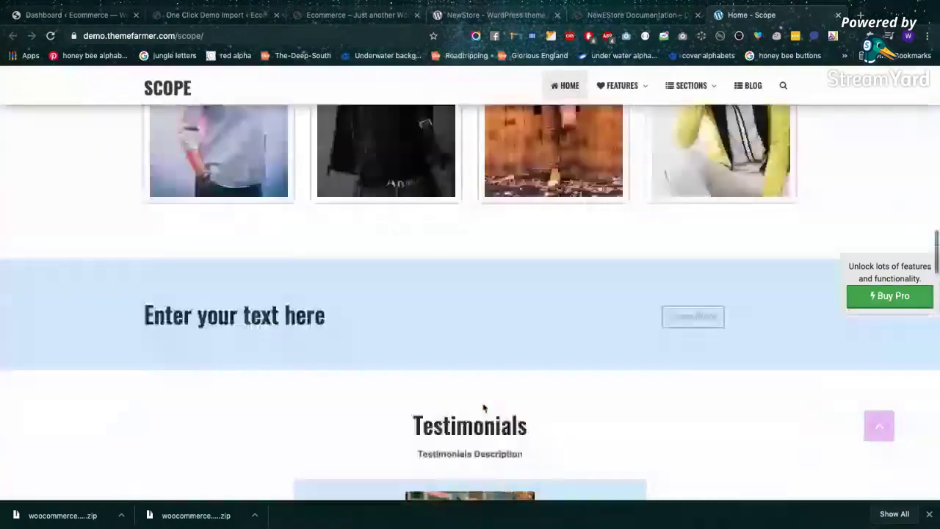
Look over the remaining sections of the Scope demo's home page and return to the One Click Demo Import page
{"action": "scroll", "coordinate": [483, 406], "scroll_direction": "down", "scroll_amount": 10}
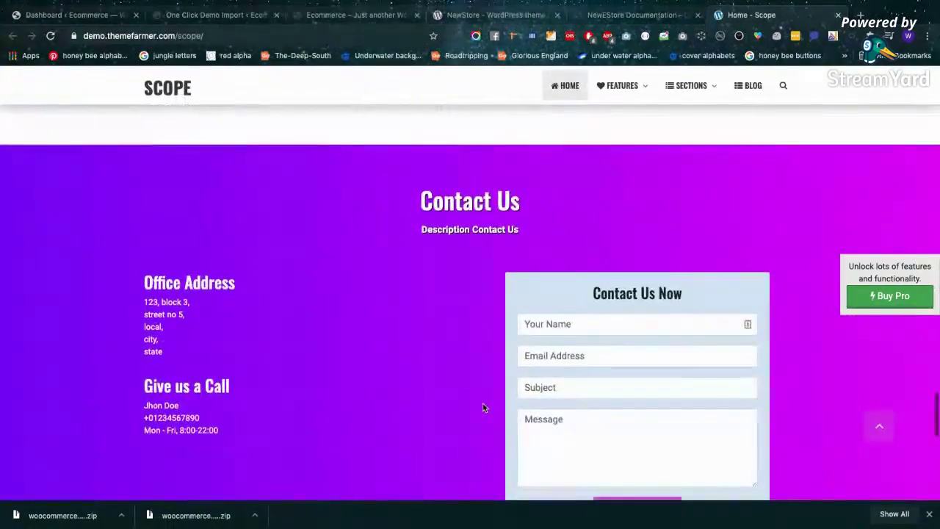
{"action": "scroll", "coordinate": [482, 407], "scroll_direction": "up", "scroll_amount": 15}
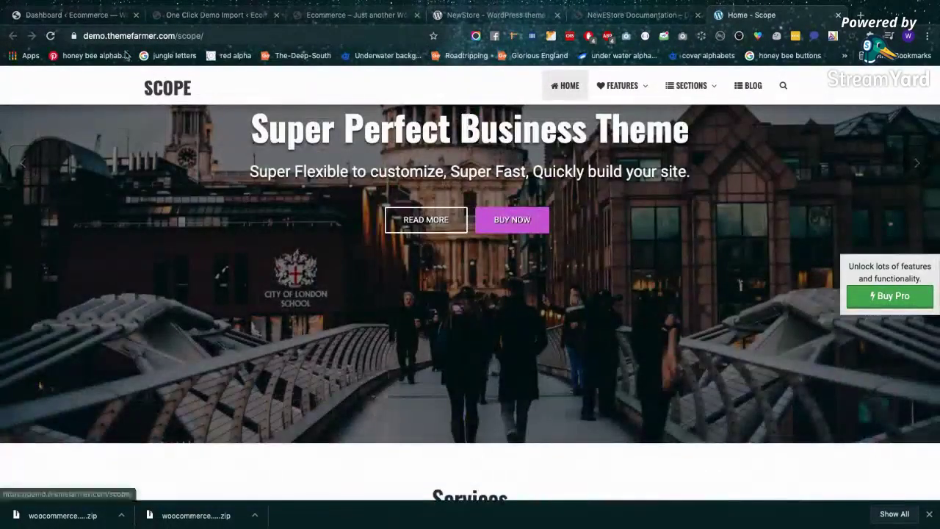
{"action": "left_click", "coordinate": [87, 15]}
{"action": "left_click", "coordinate": [188, 16]}
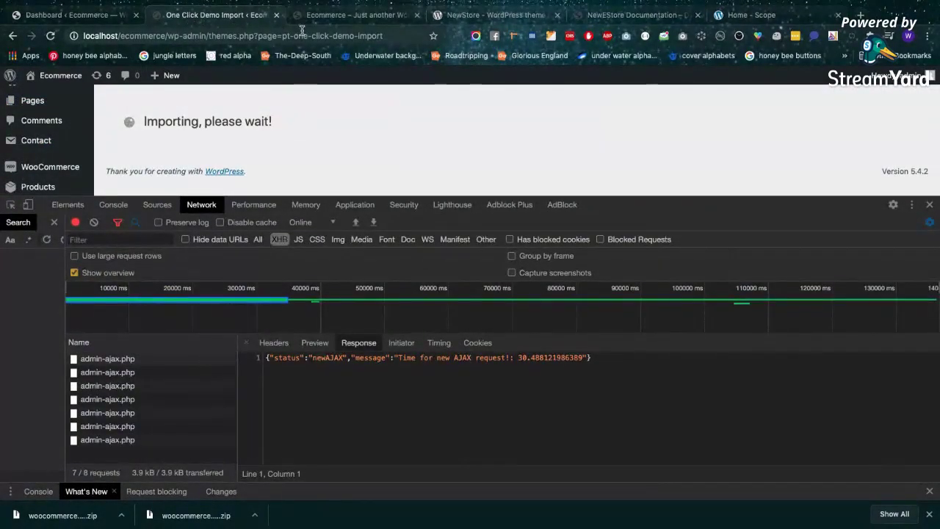
Compare the responses of the successive admin-ajax.php requests made by the running demo import
{"action": "double_click", "coordinate": [151, 372]}
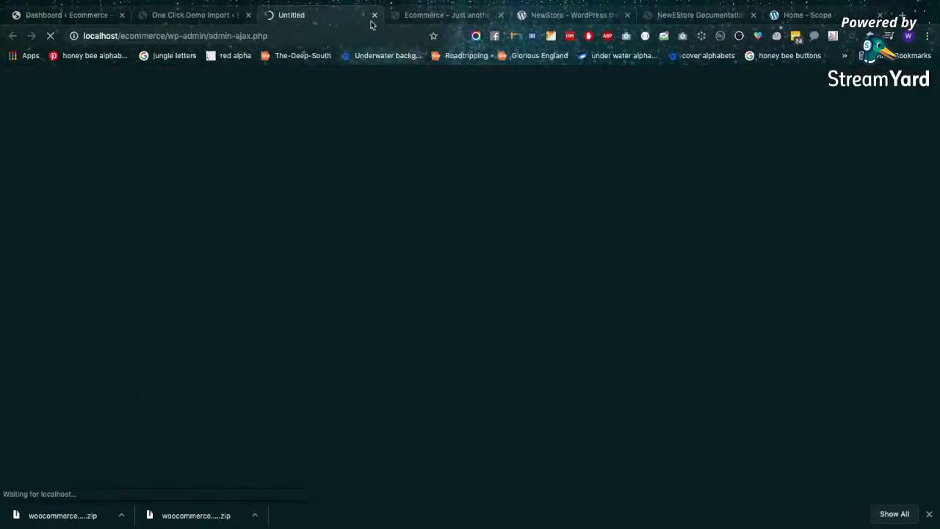
{"action": "left_click", "coordinate": [370, 15]}
{"action": "left_click", "coordinate": [110, 386]}
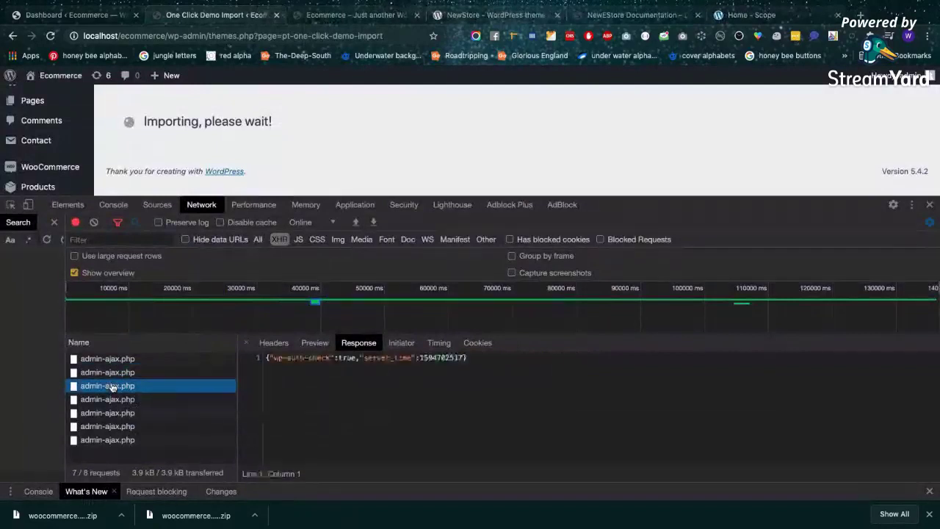
{"action": "left_click", "coordinate": [113, 400]}
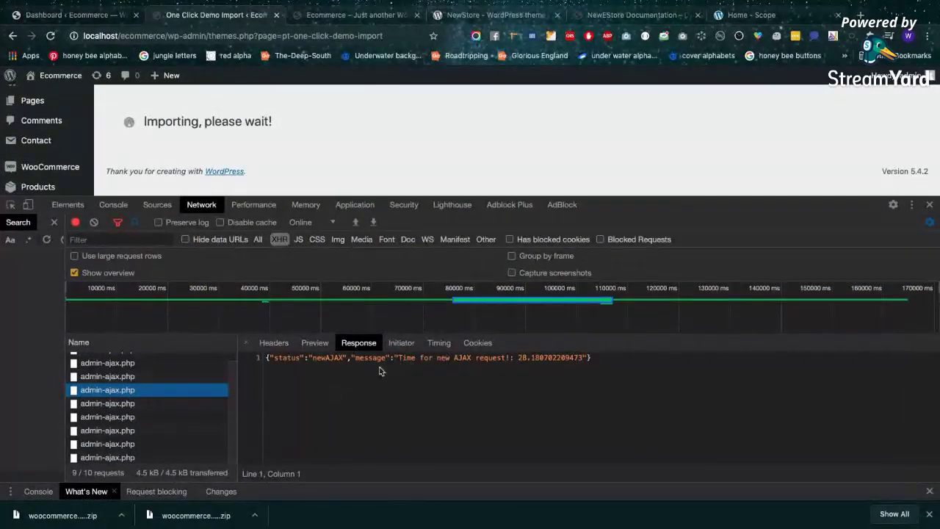
{"action": "left_click", "coordinate": [139, 417]}
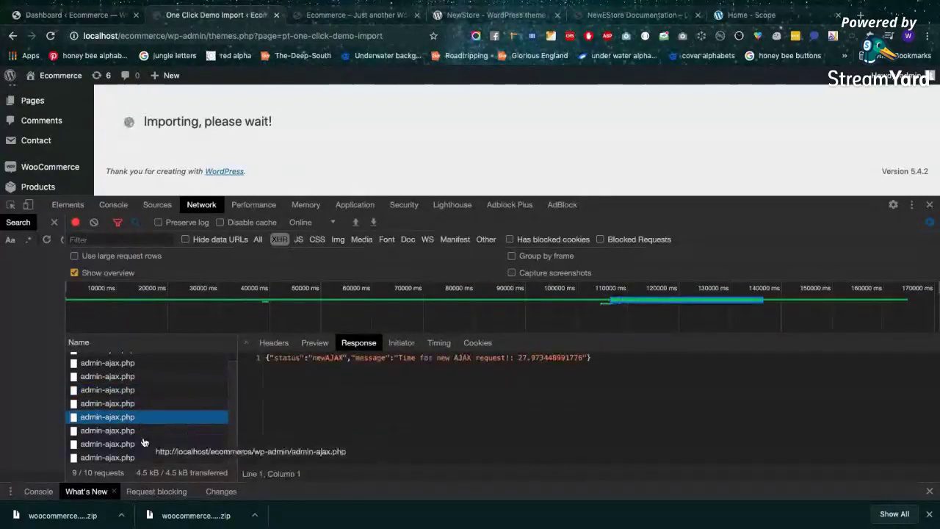
{"action": "left_click", "coordinate": [144, 443]}
{"action": "left_click", "coordinate": [146, 457]}
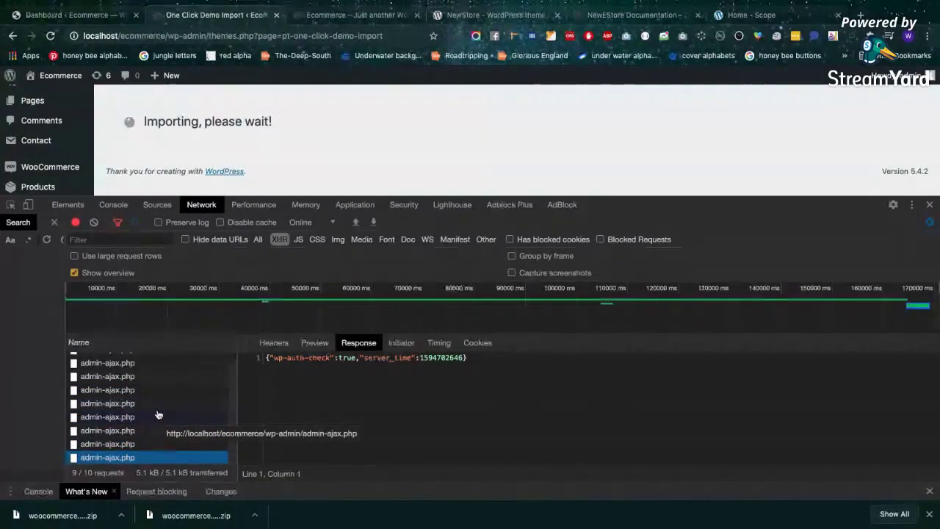
{"action": "left_click", "coordinate": [146, 430]}
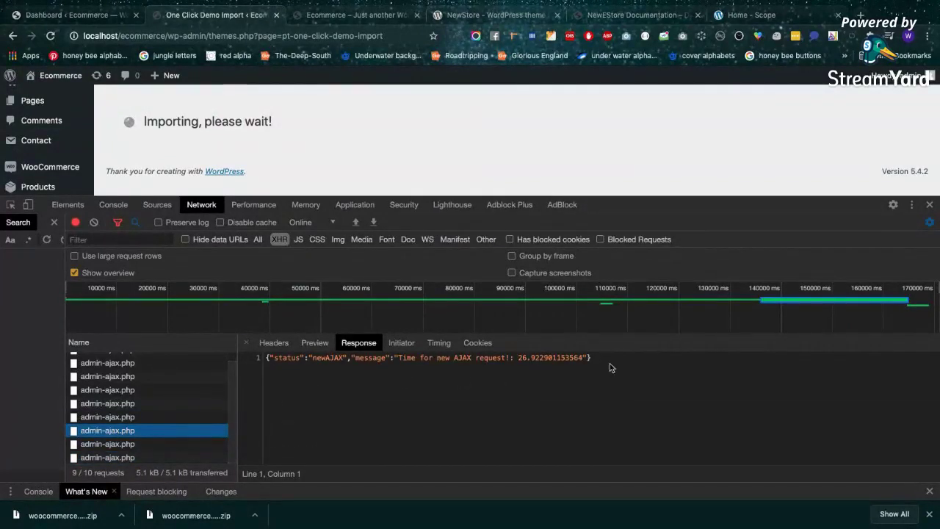
Copy the full newAJAX response of the selected request and search Google for it in a new tab
{"action": "left_click", "coordinate": [609, 360]}
{"action": "left_click", "coordinate": [265, 358], "text": "shift"}
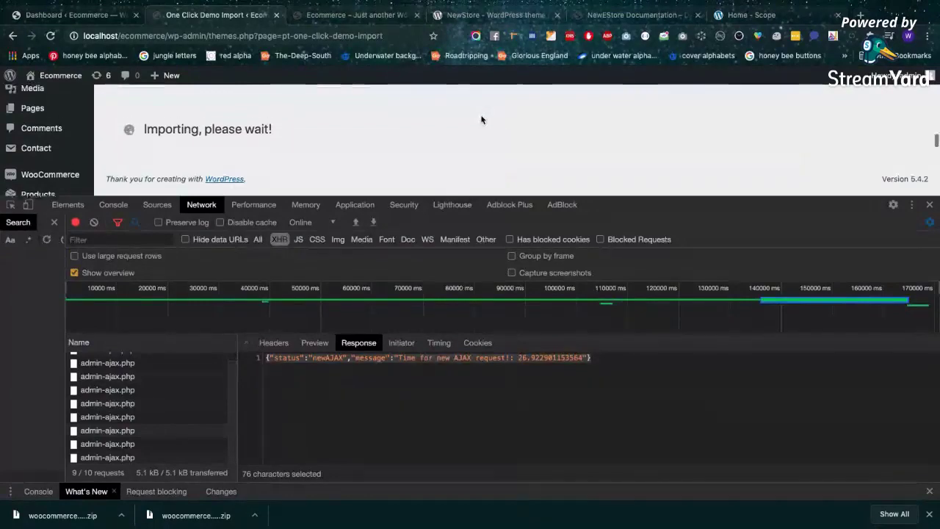
{"action": "scroll", "coordinate": [480, 119], "scroll_direction": "up", "scroll_amount": 1}
{"action": "left_click", "coordinate": [848, 14]}
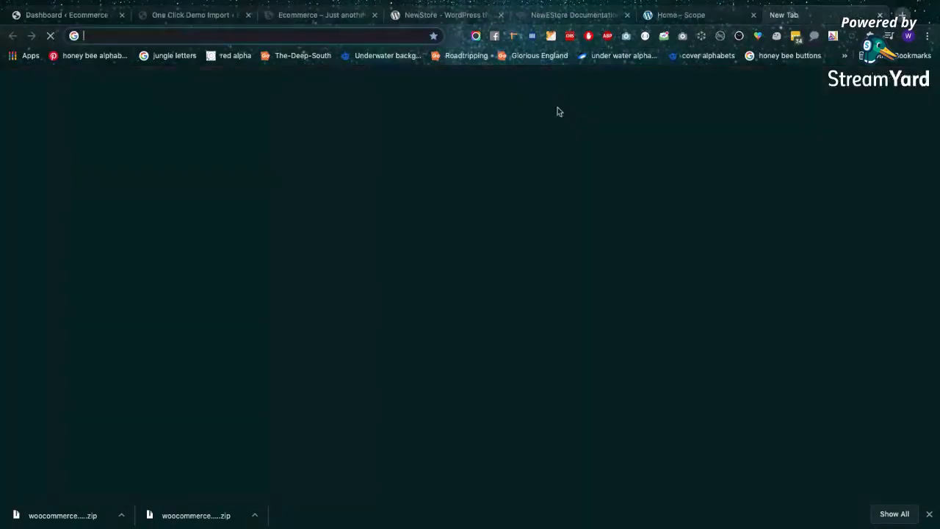
{"action": "key", "text": "ctrl+v"}
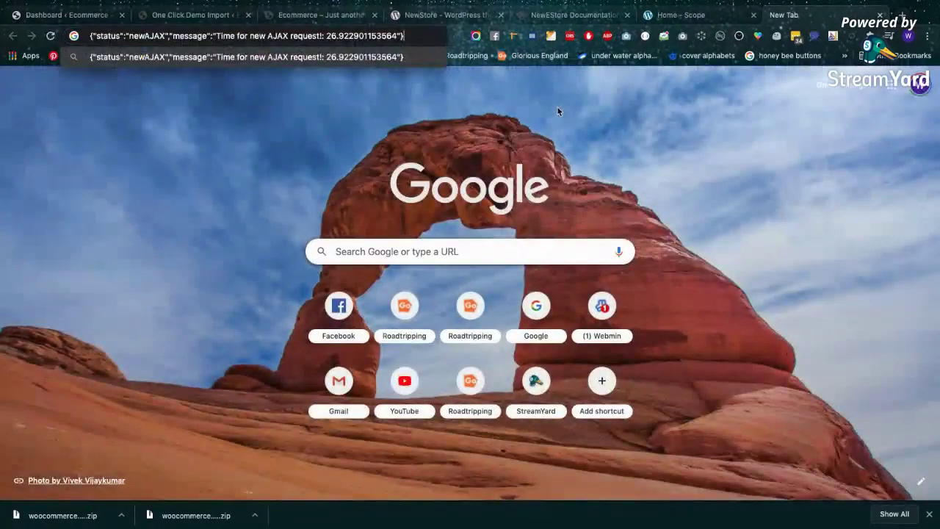
{"action": "key", "text": "Return"}
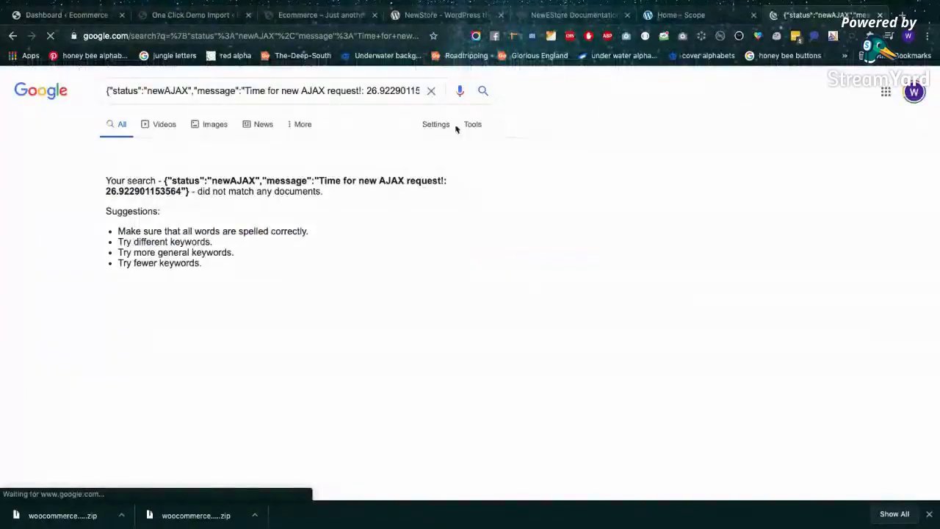
Shorten the Google query to "Time for new AJAX request!:" and search again
{"action": "left_click_drag", "start_coordinate": [244, 90], "coordinate": [62, 91]}
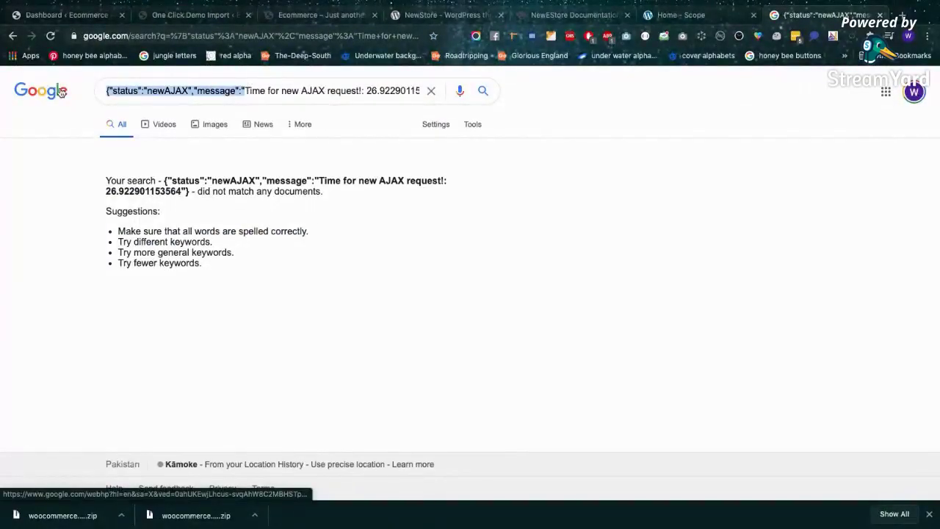
{"action": "key", "text": "BackSpace"}
{"action": "key", "text": "Return"}
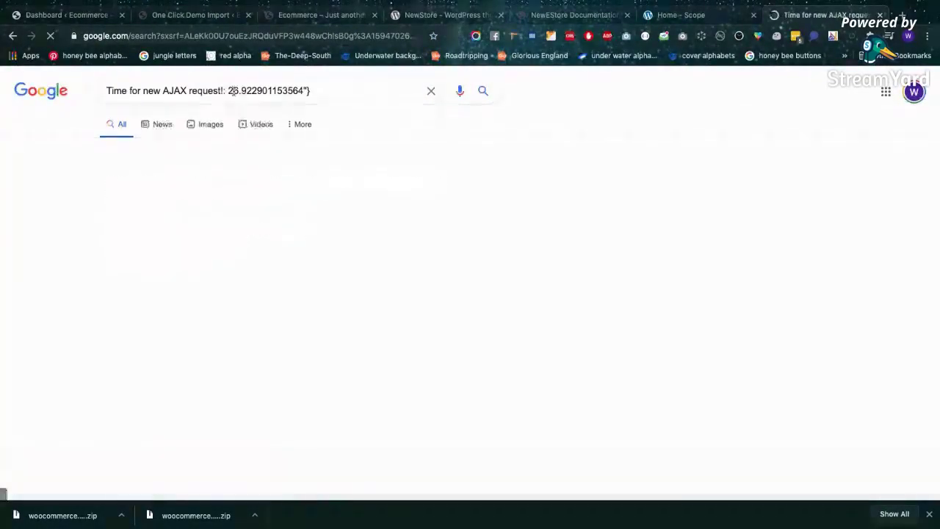
{"action": "left_click", "coordinate": [331, 89], "text": "shift"}
{"action": "key", "text": "BackSpace"}
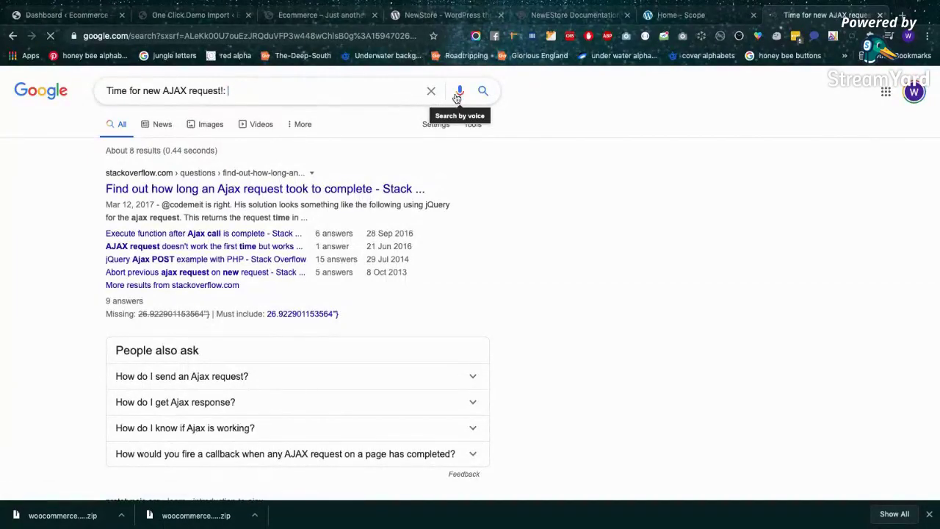
Add "one click demo import" to the query and search Google for "Time for new AJAX request!: one click demo import"
{"action": "left_click", "coordinate": [266, 90]}
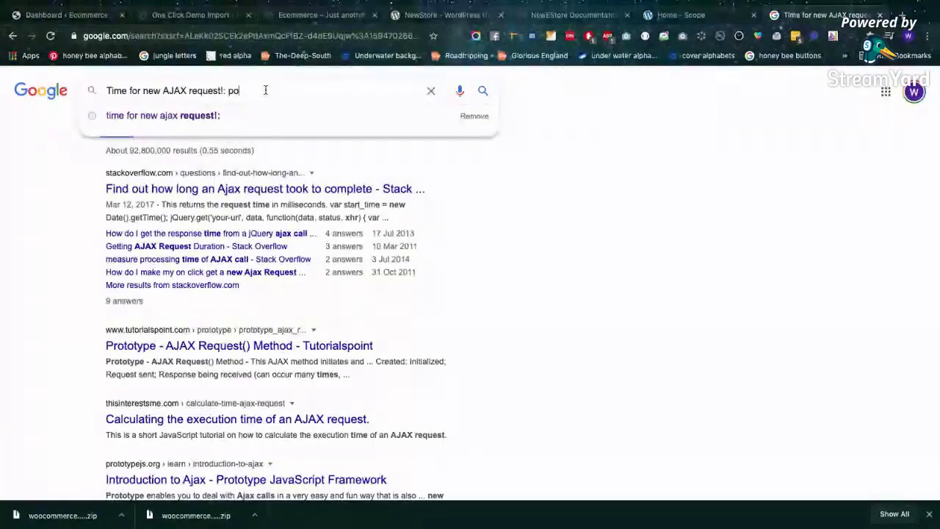
{"action": "key", "text": "BackSpace"}
{"action": "key", "text": "BackSpace"}
{"action": "type", "text": "onl"}
{"action": "key", "text": "BackSpace"}
{"action": "type", "text": "e click"}
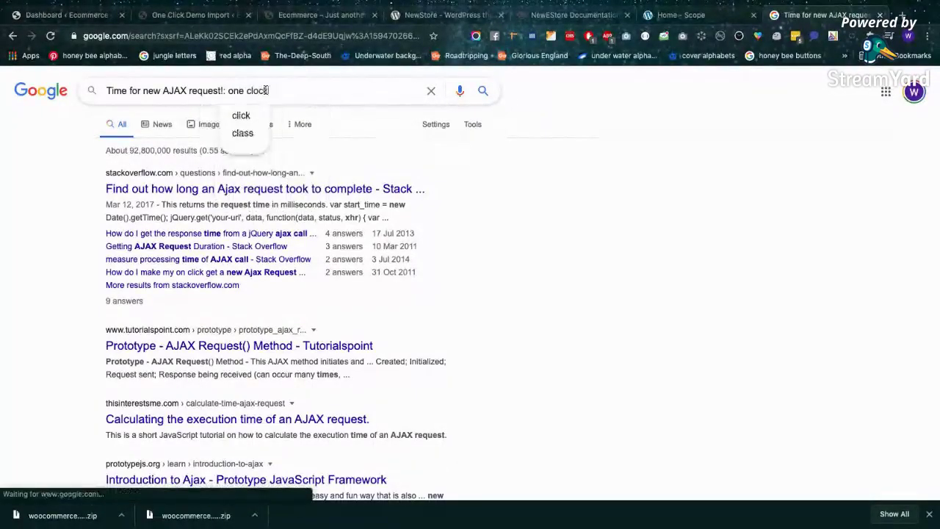
{"action": "key", "text": "BackSpace"}
{"action": "key", "text": "BackSpace"}
{"action": "key", "text": "BackSpace"}
{"action": "key", "text": "BackSpace"}
{"action": "type", "text": "lick d"}
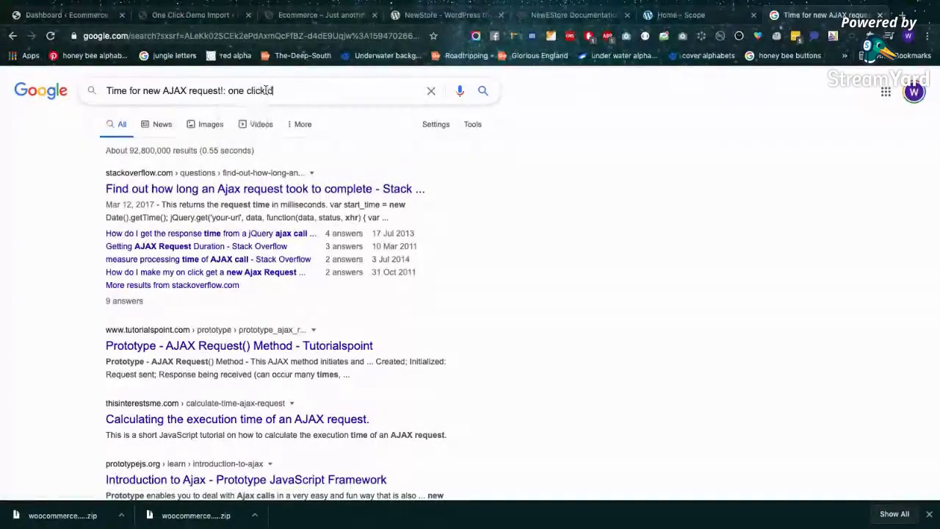
{"action": "type", "text": "emo impot"}
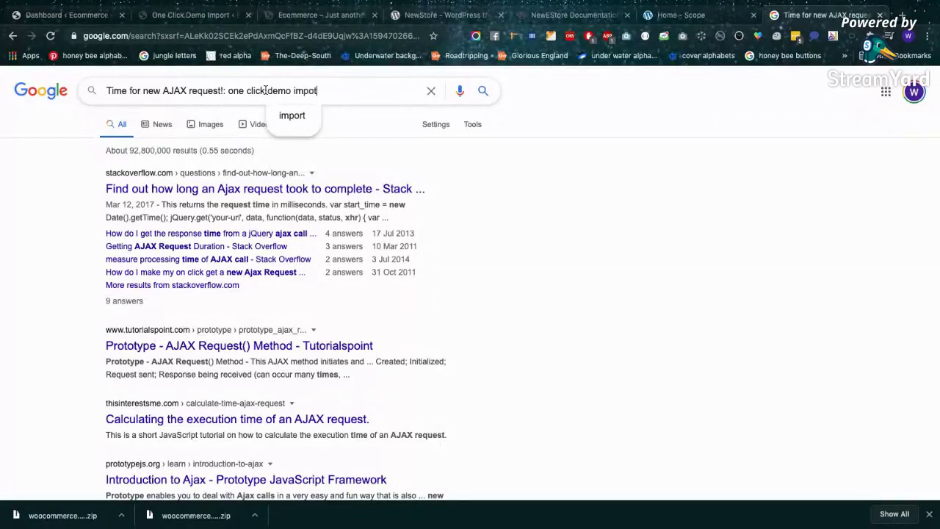
{"action": "key", "text": "BackSpace"}
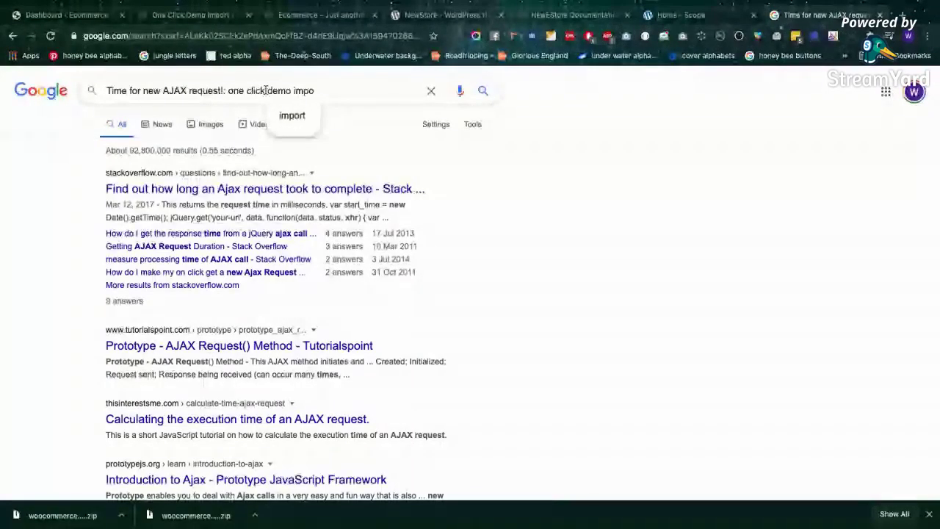
{"action": "type", "text": "rt"}
{"action": "key", "text": "Return"}
Open the PluginArchive and "ini_set() has been disabled for security reasons" results in separate tabs and skim the PluginArchive 2.2.1 code changes
{"action": "scroll", "coordinate": [404, 217], "scroll_direction": "down", "scroll_amount": 1}
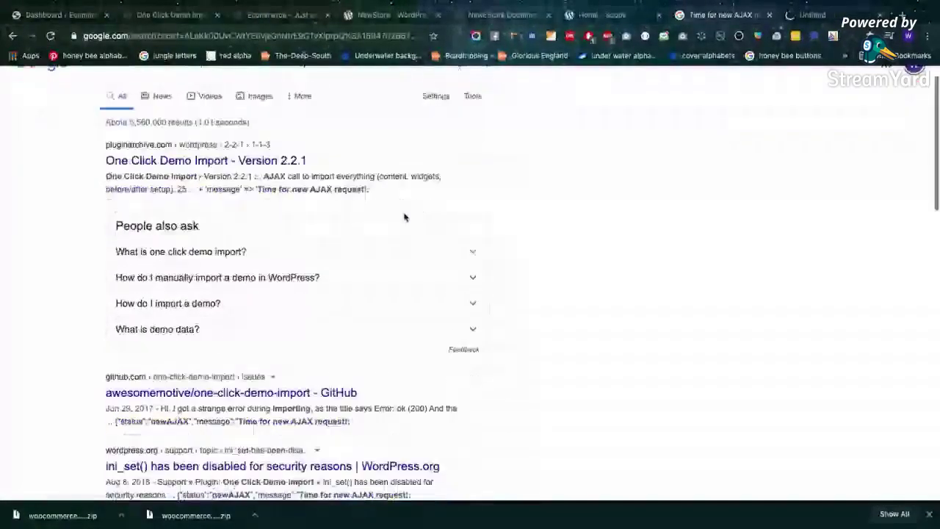
{"action": "scroll", "coordinate": [404, 217], "scroll_direction": "down", "scroll_amount": 3}
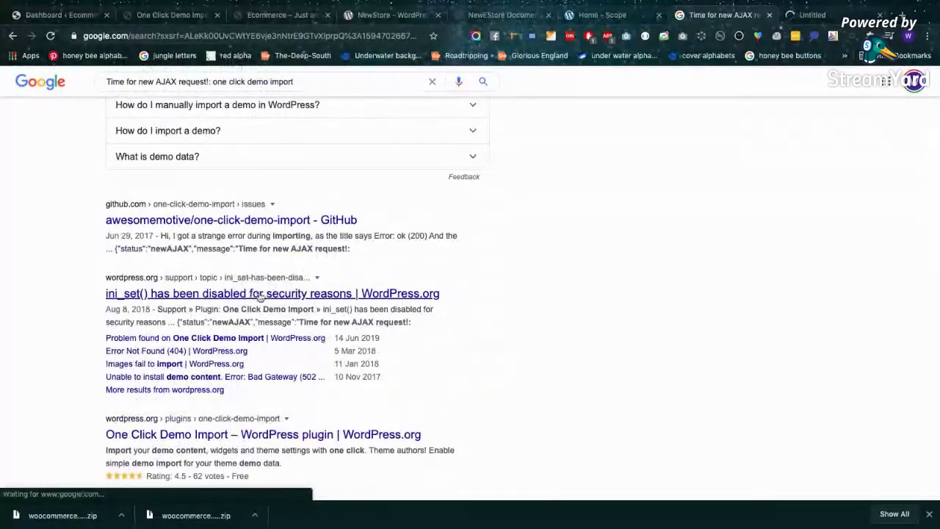
{"action": "left_click", "coordinate": [262, 295], "text": "ctrl"}
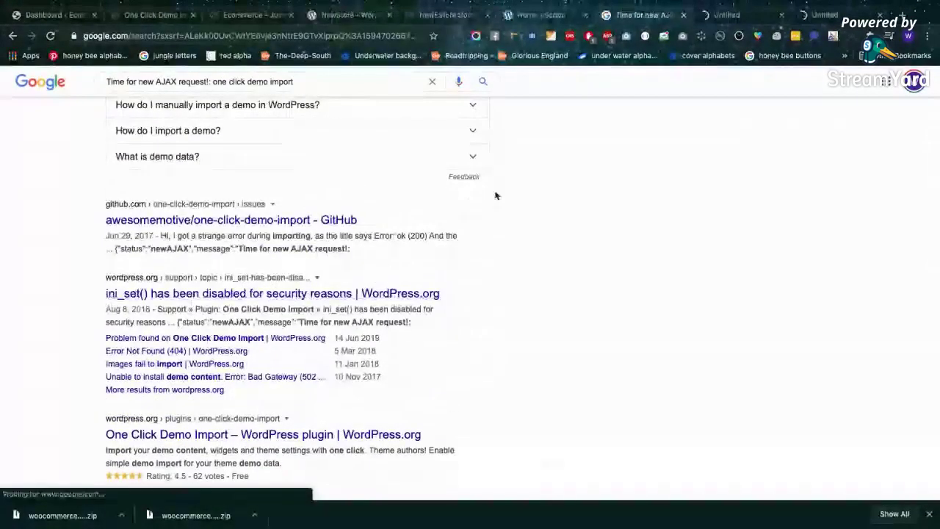
{"action": "left_click", "coordinate": [725, 17]}
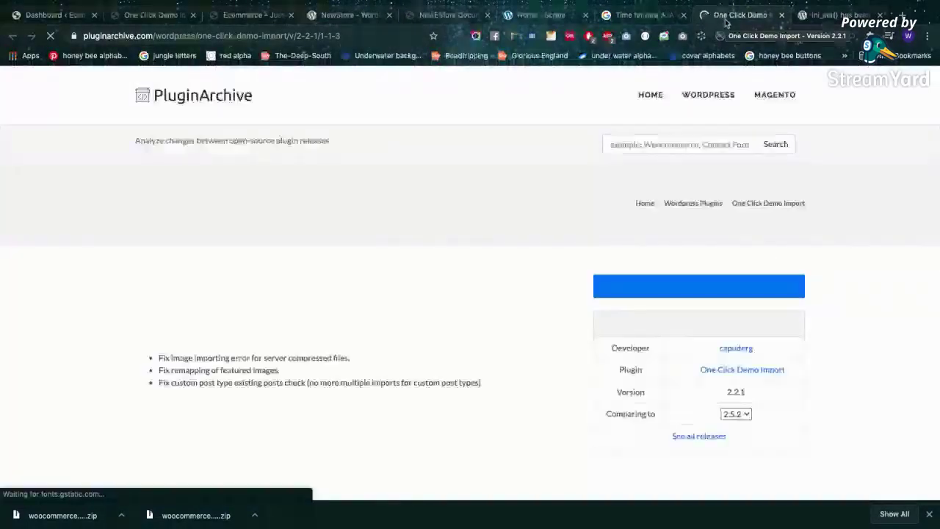
{"action": "scroll", "coordinate": [448, 303], "scroll_direction": "down", "scroll_amount": 5}
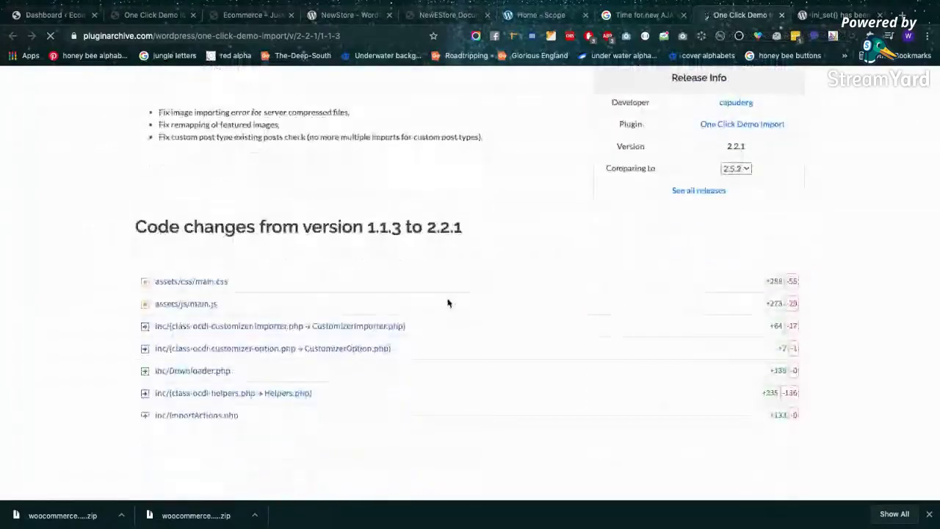
{"action": "scroll", "coordinate": [446, 300], "scroll_direction": "up", "scroll_amount": 2}
Read the WordPress.org support thread about ini_set() being disabled, including the listed PHP values and the reply
{"action": "left_click", "coordinate": [838, 14]}
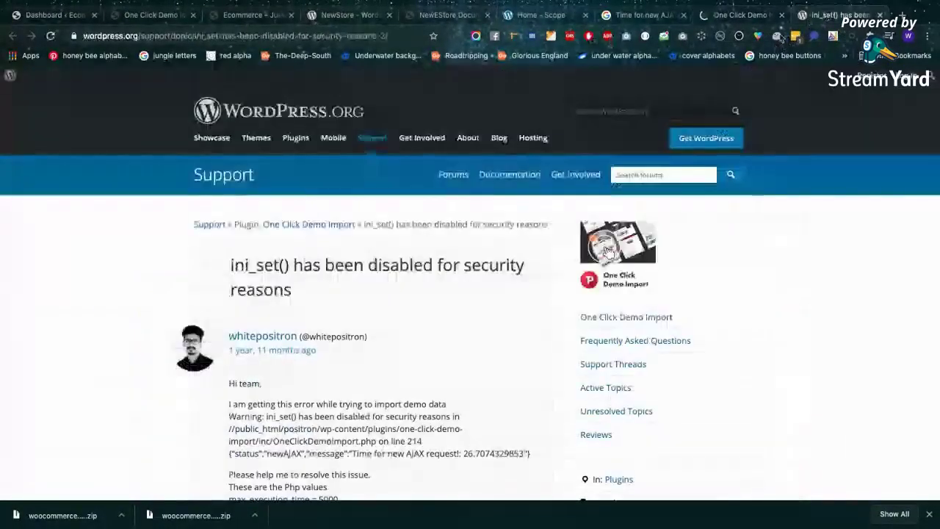
{"action": "scroll", "coordinate": [462, 287], "scroll_direction": "down", "scroll_amount": 2}
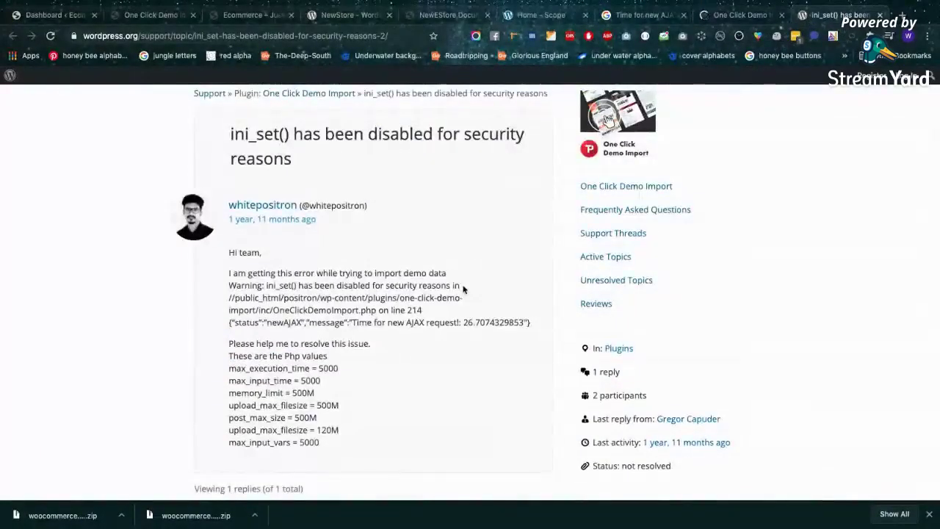
{"action": "scroll", "coordinate": [462, 289], "scroll_direction": "down", "scroll_amount": 5}
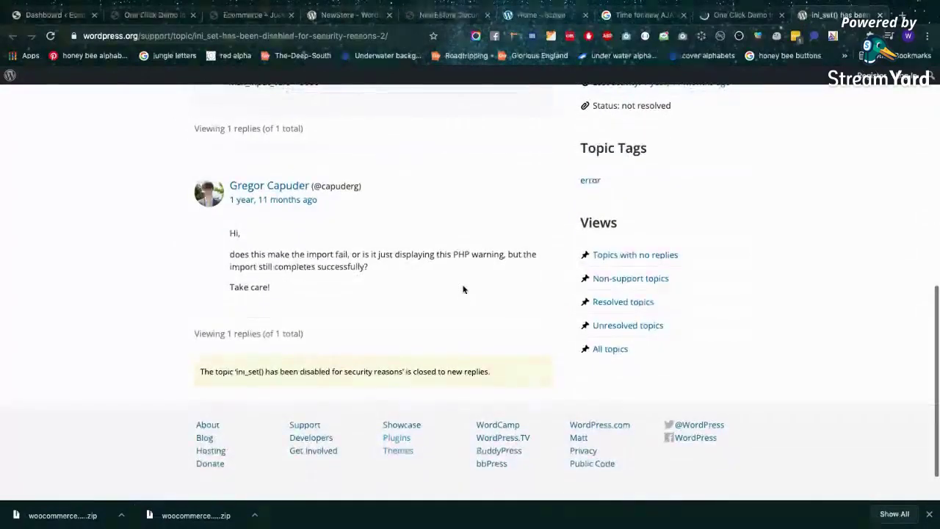
{"action": "scroll", "coordinate": [462, 289], "scroll_direction": "up", "scroll_amount": 5}
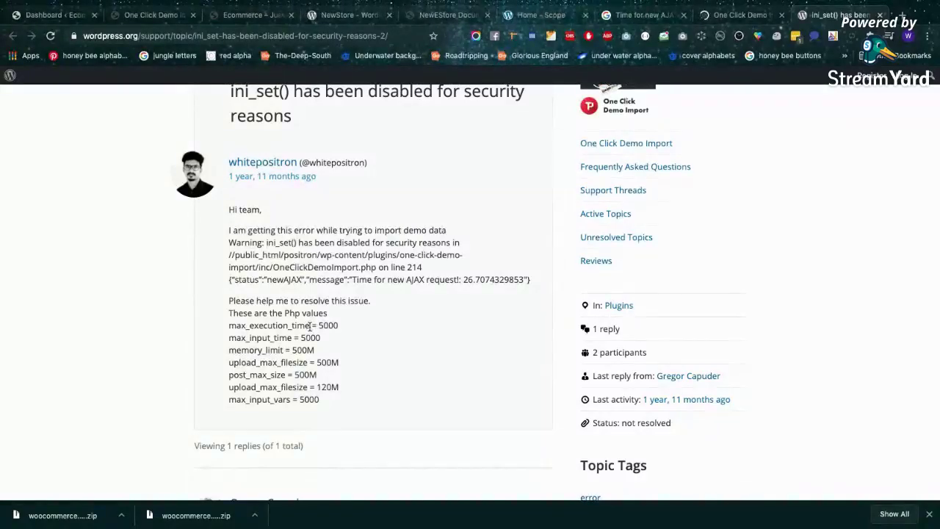
{"action": "scroll", "coordinate": [360, 346], "scroll_direction": "down", "scroll_amount": 3}
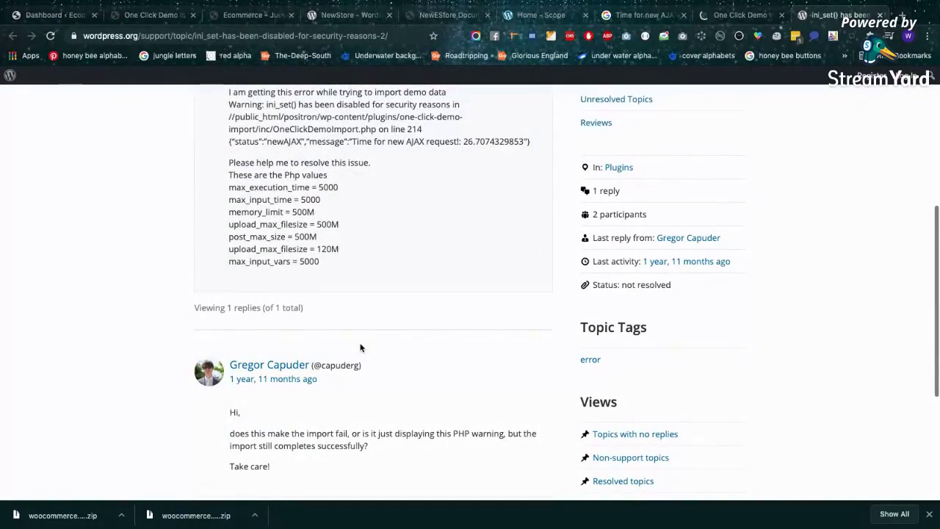
Return to the One Click Demo Import tab and check the responses of the latest admin-ajax.php requests
{"action": "left_click", "coordinate": [94, 15]}
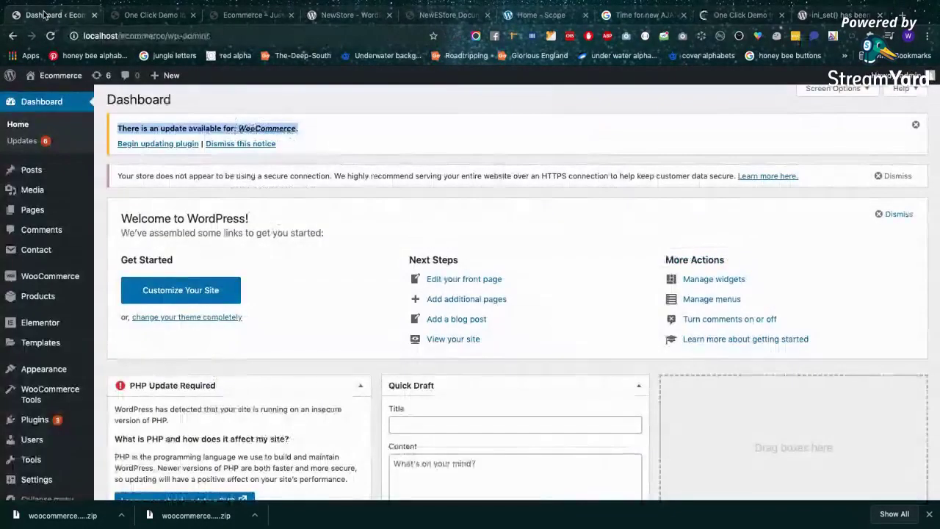
{"action": "left_click", "coordinate": [140, 15]}
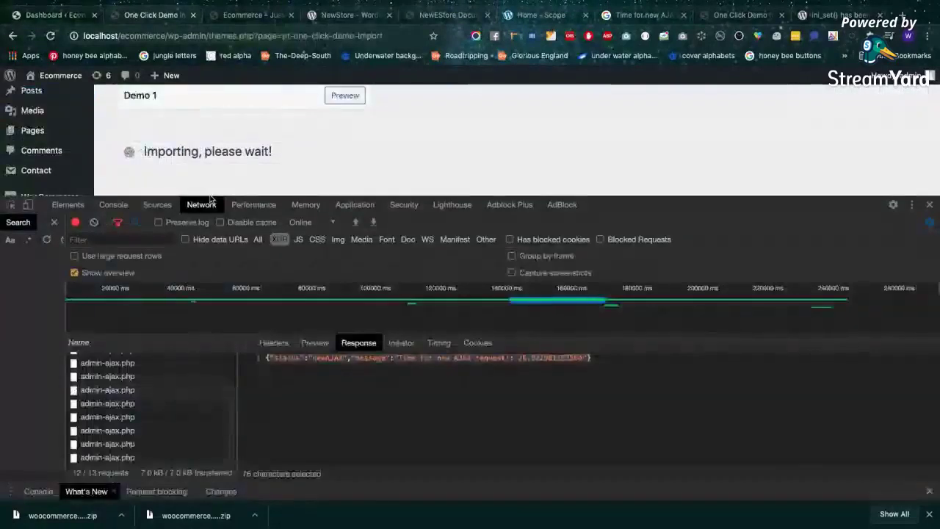
{"action": "left_click", "coordinate": [229, 444]}
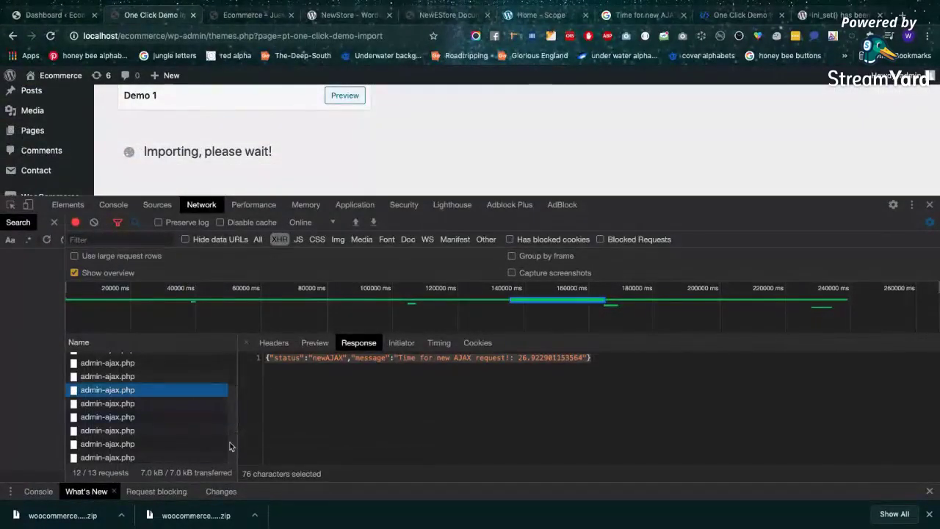
{"action": "left_click", "coordinate": [169, 404]}
{"action": "left_click", "coordinate": [169, 417]}
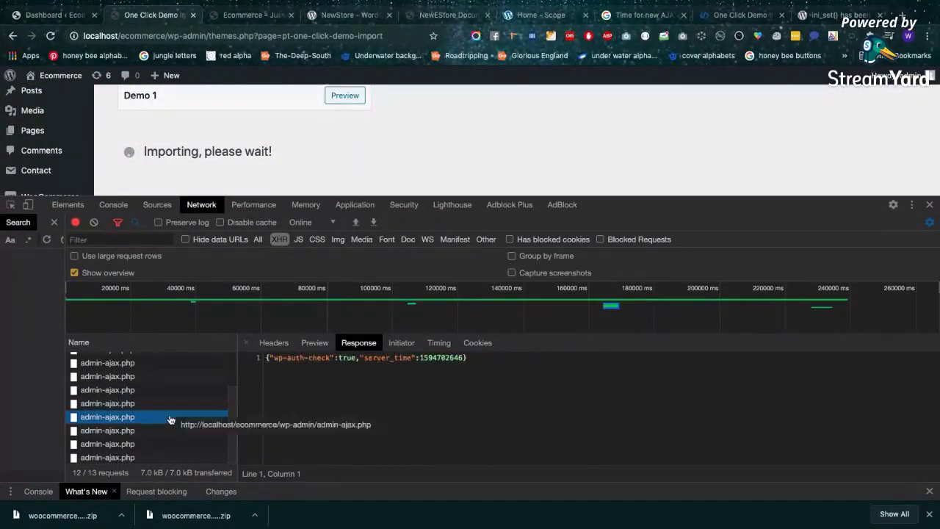
{"action": "left_click", "coordinate": [169, 437]}
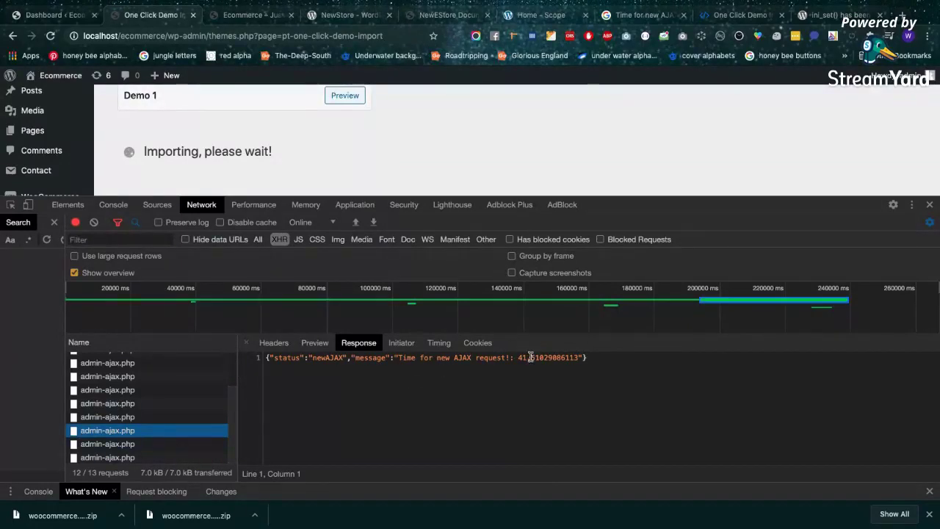
{"action": "left_click", "coordinate": [145, 445]}
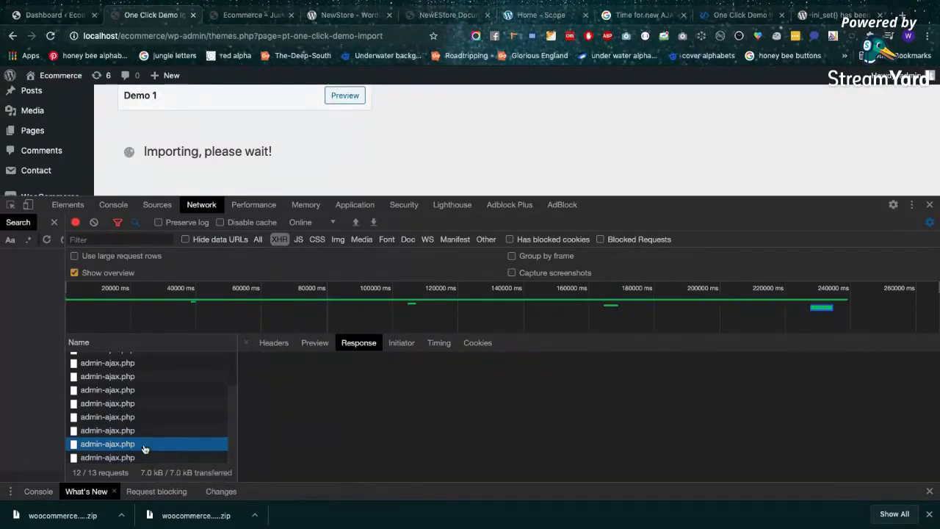
{"action": "left_click", "coordinate": [150, 458]}
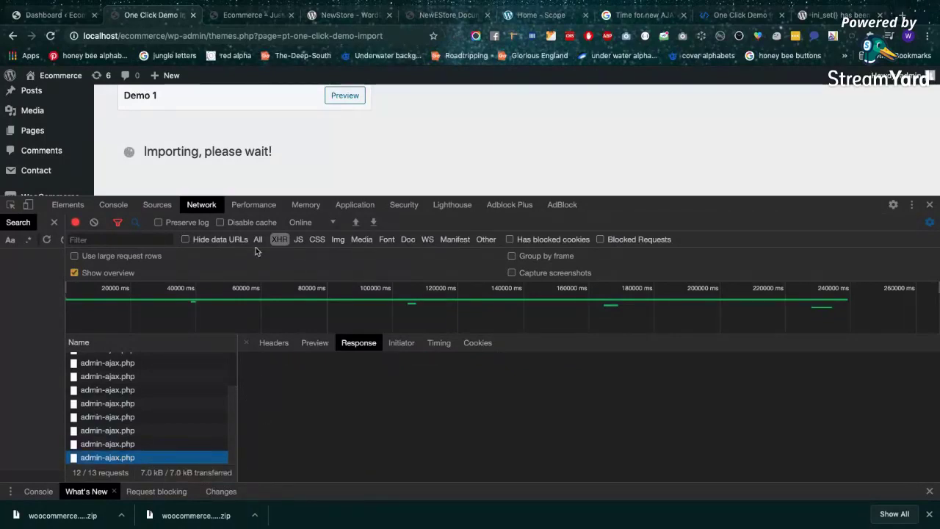
{"action": "scroll", "coordinate": [346, 158], "scroll_direction": "down", "scroll_amount": 3}
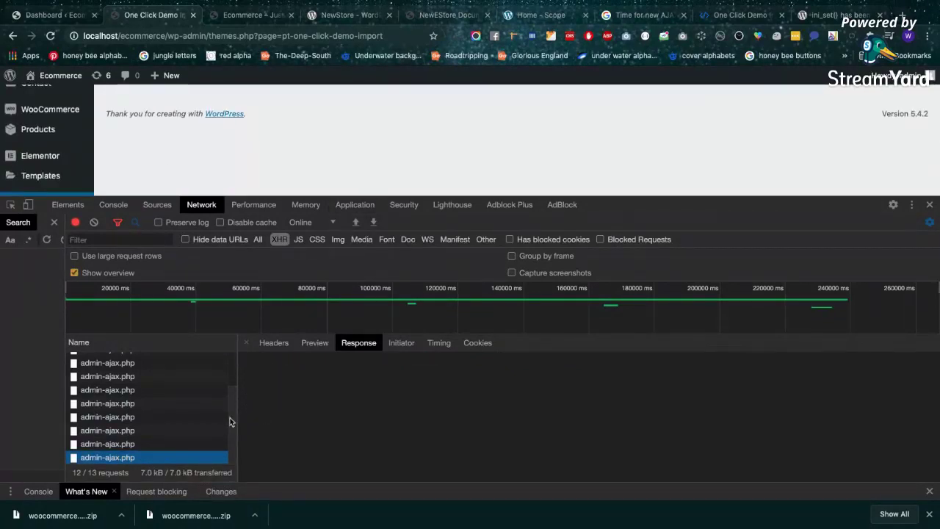
{"action": "scroll", "coordinate": [230, 411], "scroll_direction": "up", "scroll_amount": 1}
{"action": "scroll", "coordinate": [228, 360], "scroll_direction": "down", "scroll_amount": 1}
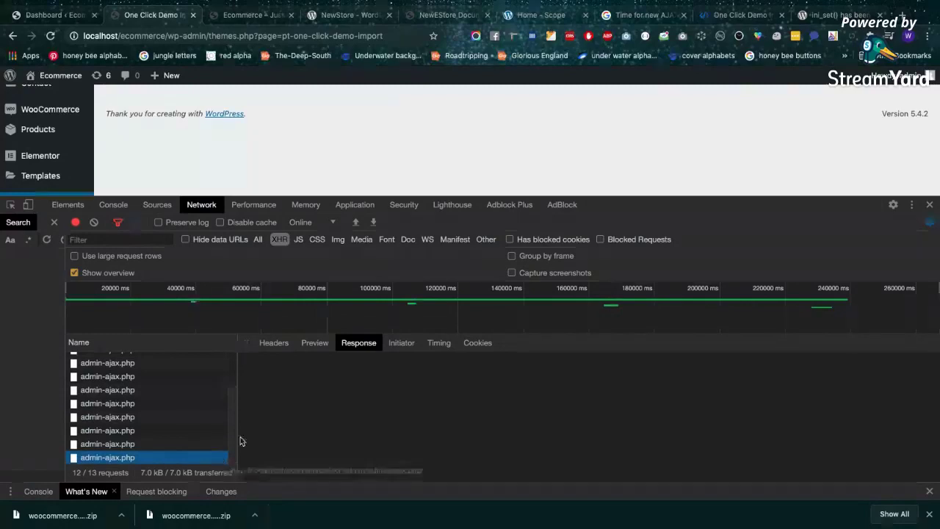
Check the pending request's preview, response and headers, and read the form data of the latest completed import request
{"action": "left_click", "coordinate": [282, 345]}
{"action": "left_click", "coordinate": [309, 345]}
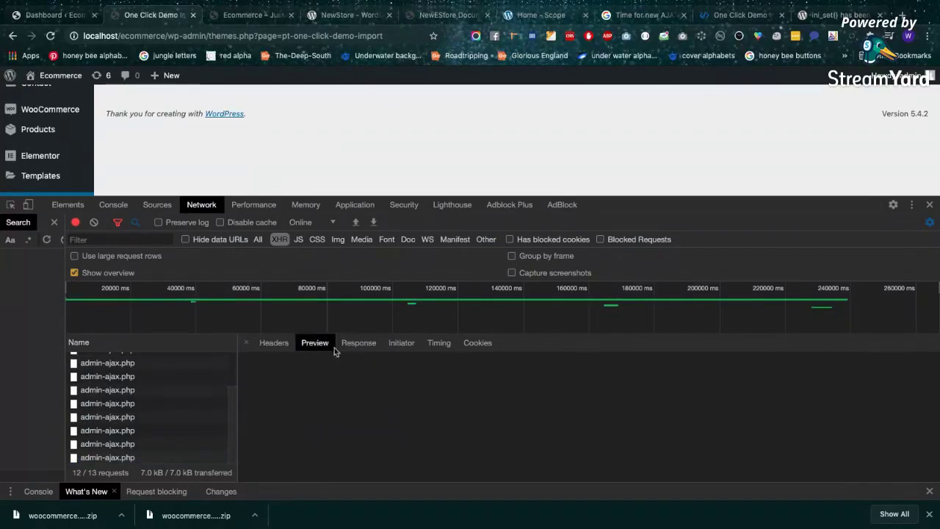
{"action": "left_click", "coordinate": [353, 345]}
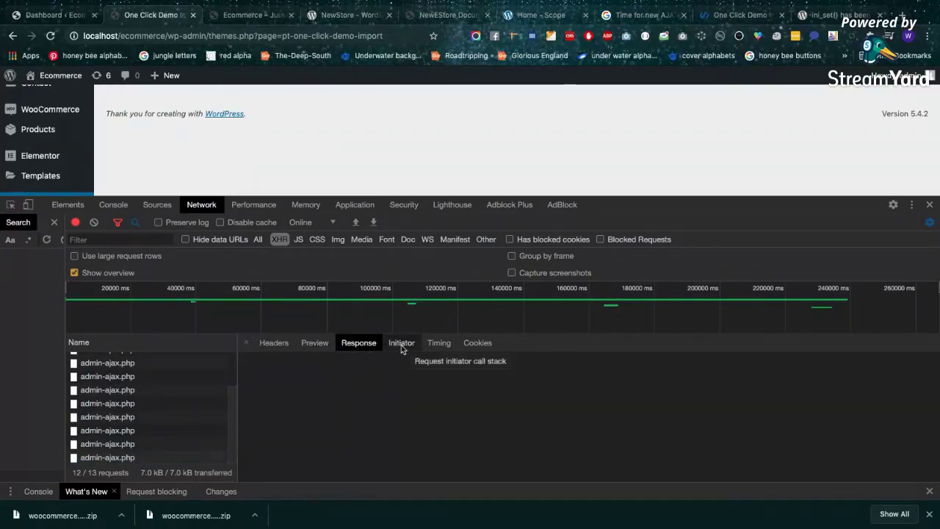
{"action": "left_click", "coordinate": [274, 344]}
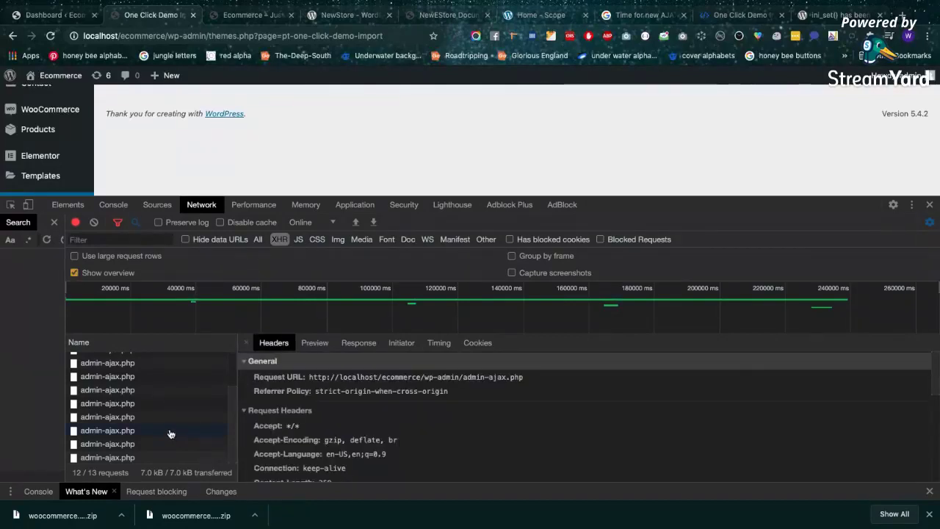
{"action": "left_click", "coordinate": [146, 433]}
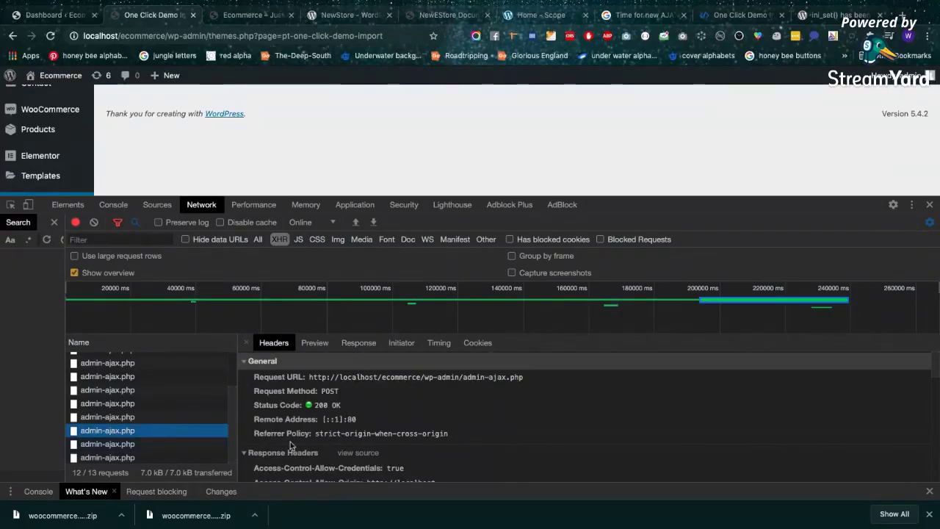
{"action": "scroll", "coordinate": [291, 446], "scroll_direction": "down", "scroll_amount": 10}
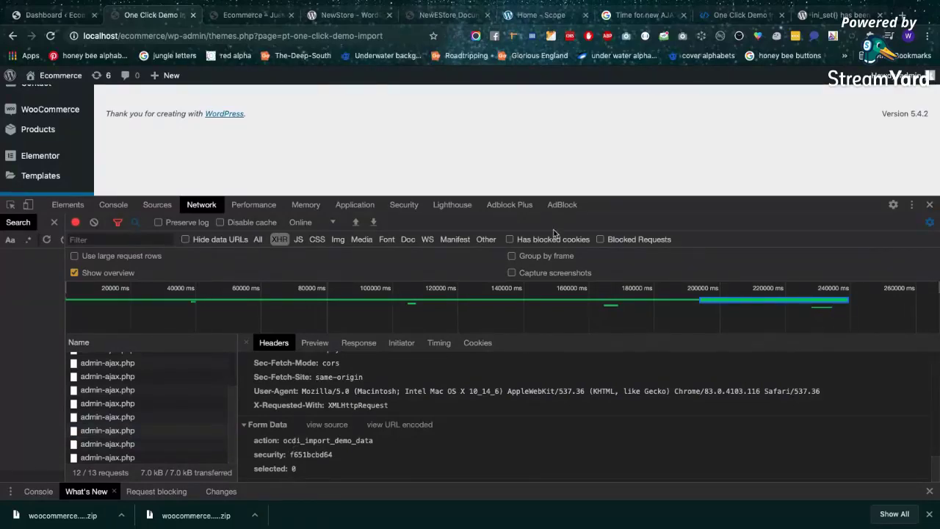
Close the developer tools, look over the running Demo 1 import and reload the Import Demo Data page
{"action": "key", "text": "super+alt+i"}
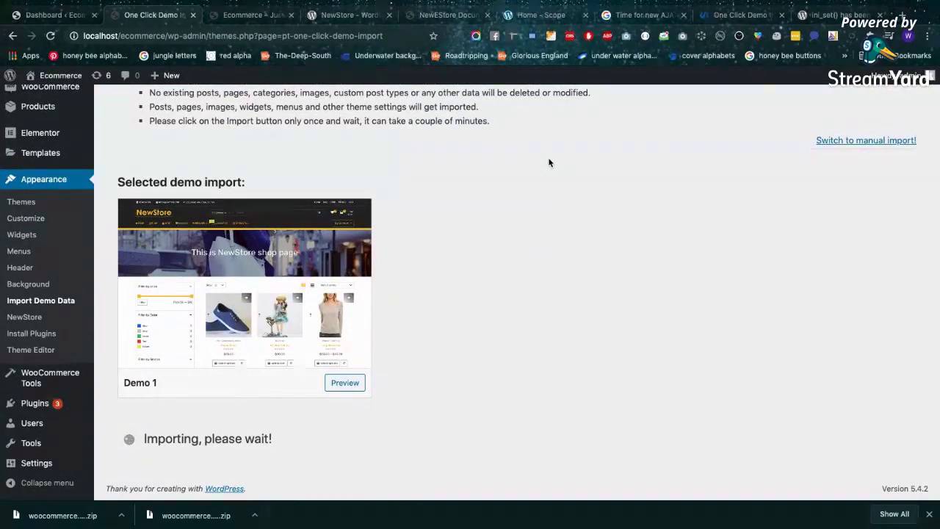
{"action": "scroll", "coordinate": [549, 162], "scroll_direction": "up", "scroll_amount": 3}
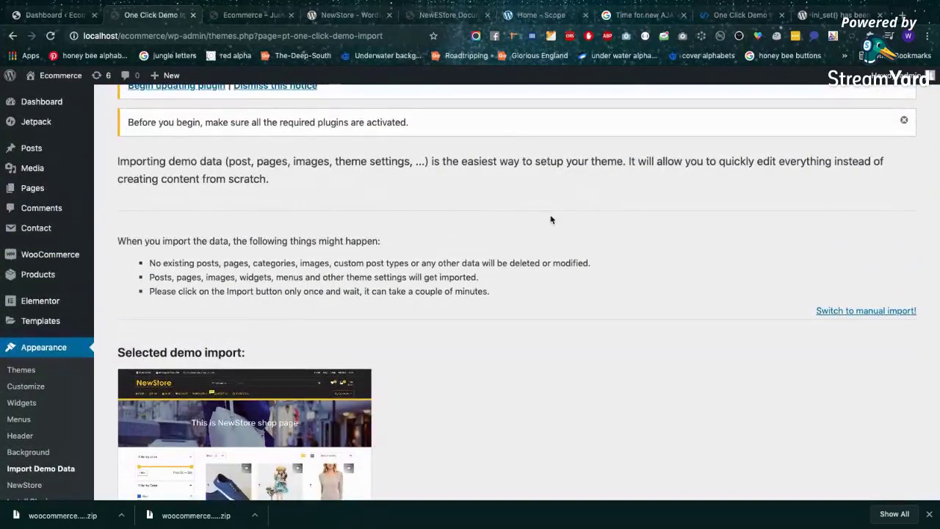
{"action": "scroll", "coordinate": [551, 218], "scroll_direction": "up", "scroll_amount": 1}
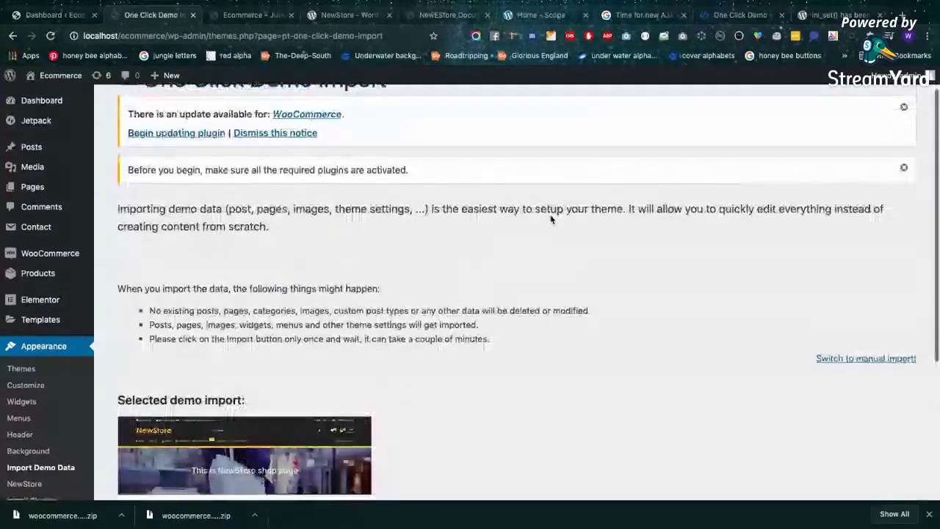
{"action": "scroll", "coordinate": [551, 219], "scroll_direction": "up", "scroll_amount": 1}
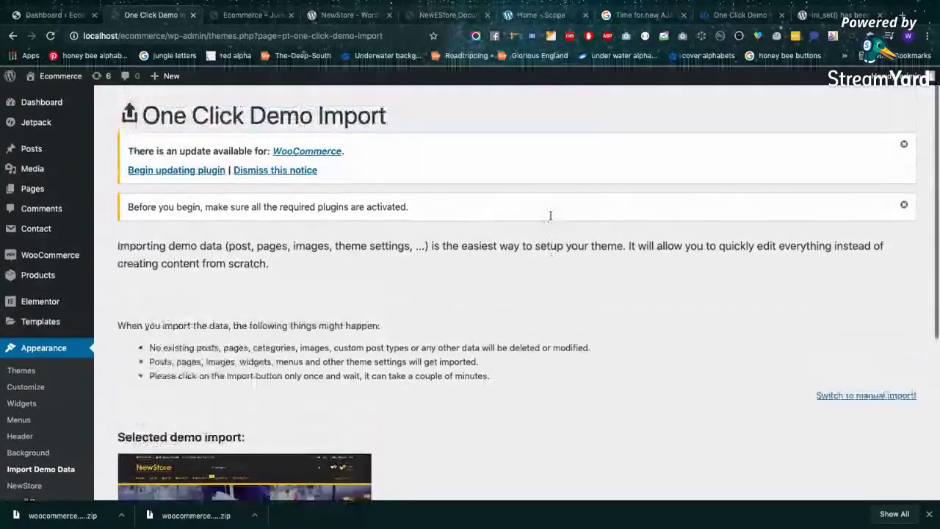
{"action": "scroll", "coordinate": [551, 218], "scroll_direction": "down", "scroll_amount": 5}
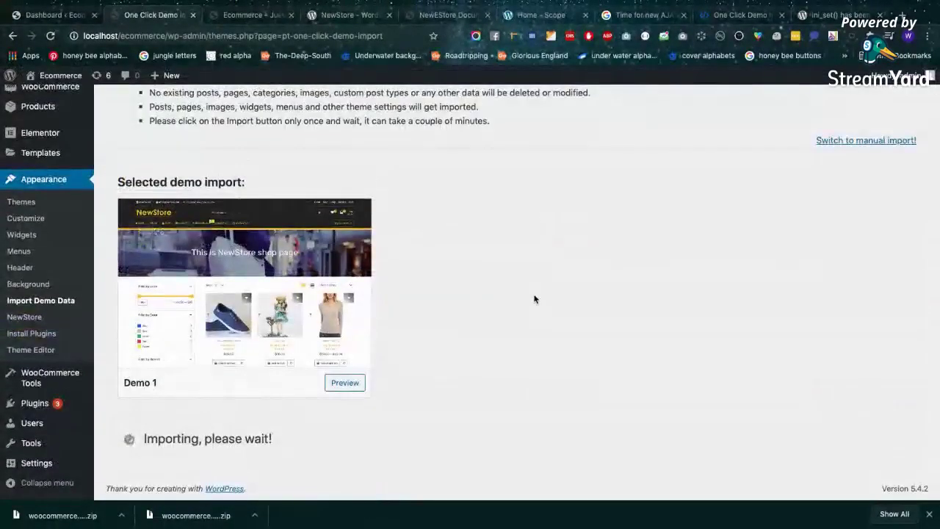
{"action": "scroll", "coordinate": [534, 299], "scroll_direction": "up", "scroll_amount": 5}
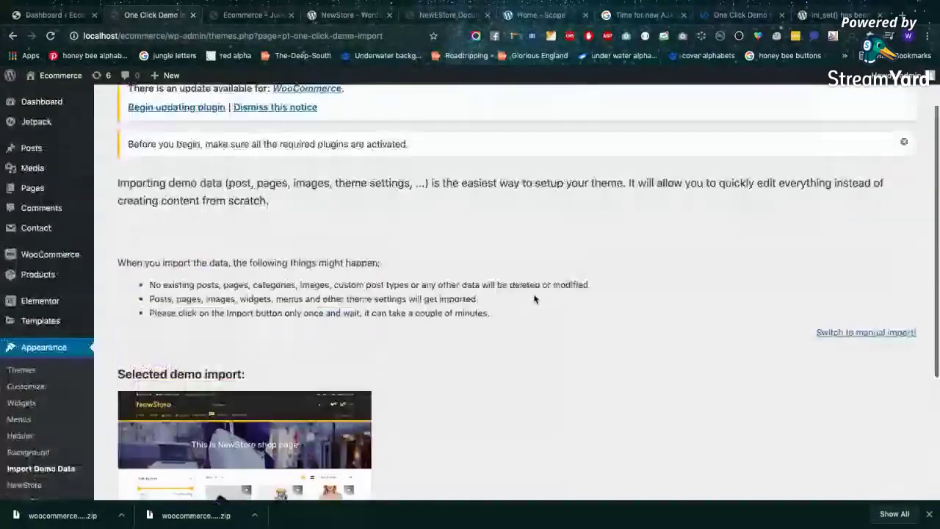
{"action": "scroll", "coordinate": [55, 301], "scroll_direction": "down", "scroll_amount": 4}
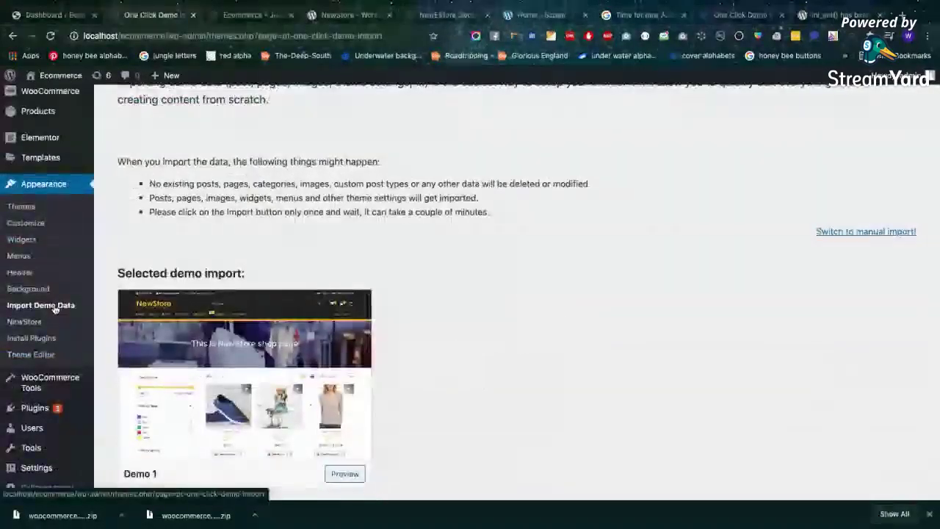
{"action": "left_click", "coordinate": [55, 307]}
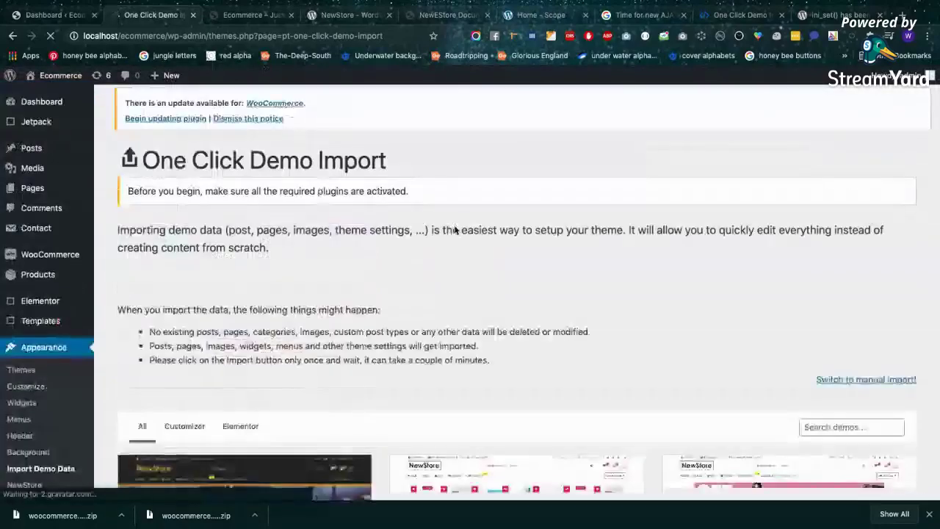
Open the Demo 2 import confirmation, inspect the page with the developer tools and cancel that import
{"action": "scroll", "coordinate": [609, 322], "scroll_direction": "down", "scroll_amount": 3}
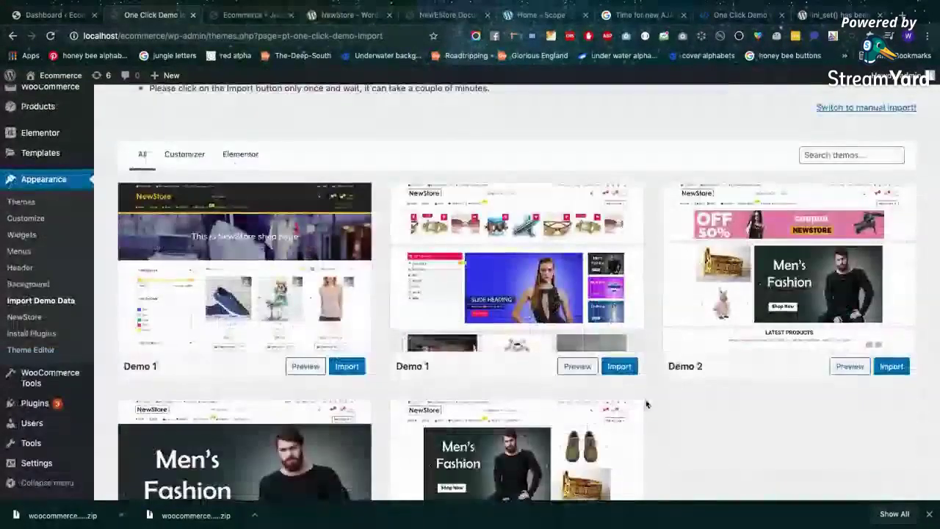
{"action": "scroll", "coordinate": [646, 405], "scroll_direction": "down", "scroll_amount": 2}
{"action": "left_click", "coordinate": [892, 276]}
{"action": "right_click", "coordinate": [730, 377]}
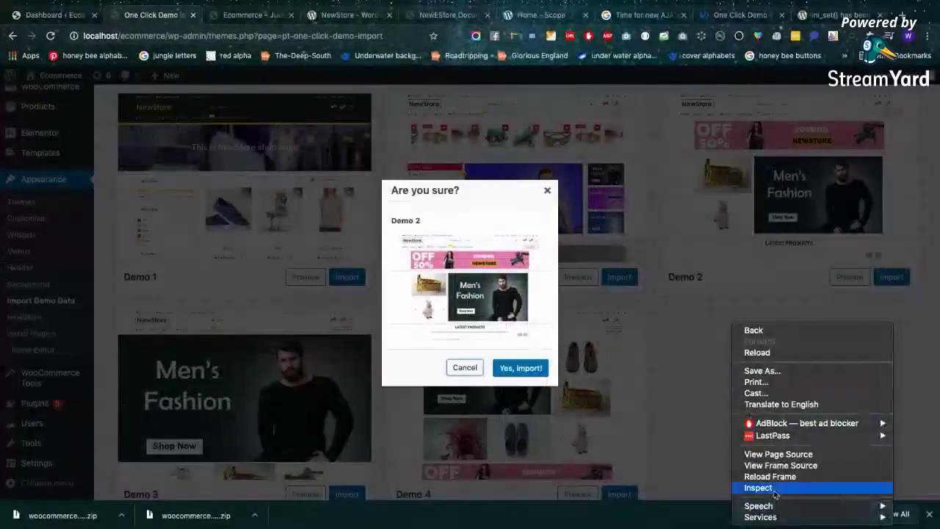
{"action": "left_click", "coordinate": [757, 484]}
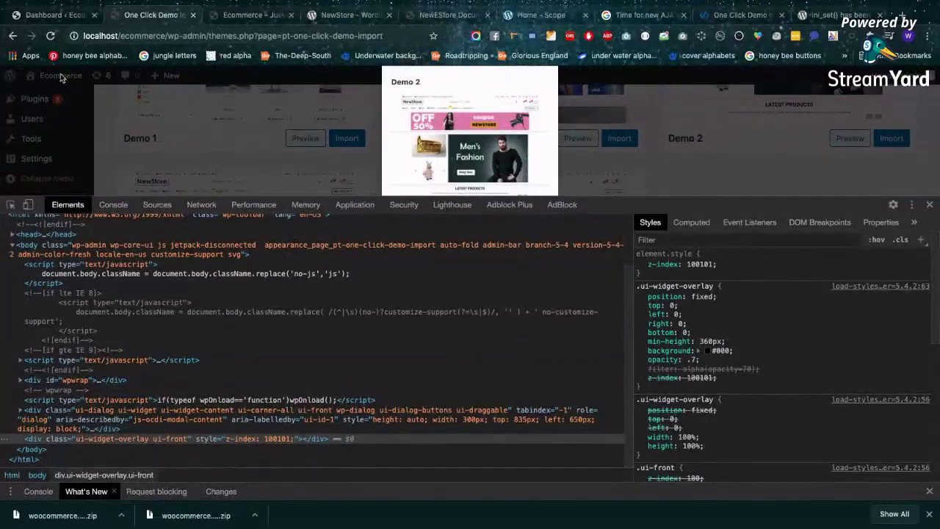
{"action": "scroll", "coordinate": [684, 117], "scroll_direction": "down", "scroll_amount": 3}
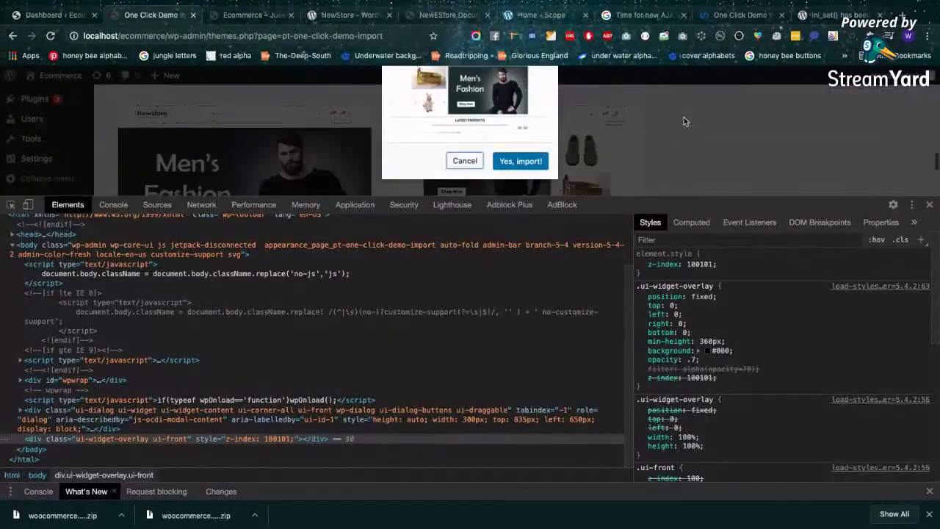
{"action": "left_click", "coordinate": [463, 135]}
Open the Ecommerce site's front end in a new tab and check its home page for imported content
{"action": "scroll", "coordinate": [311, 149], "scroll_direction": "up", "scroll_amount": 3}
{"action": "mouse_move", "coordinate": [55, 80]}
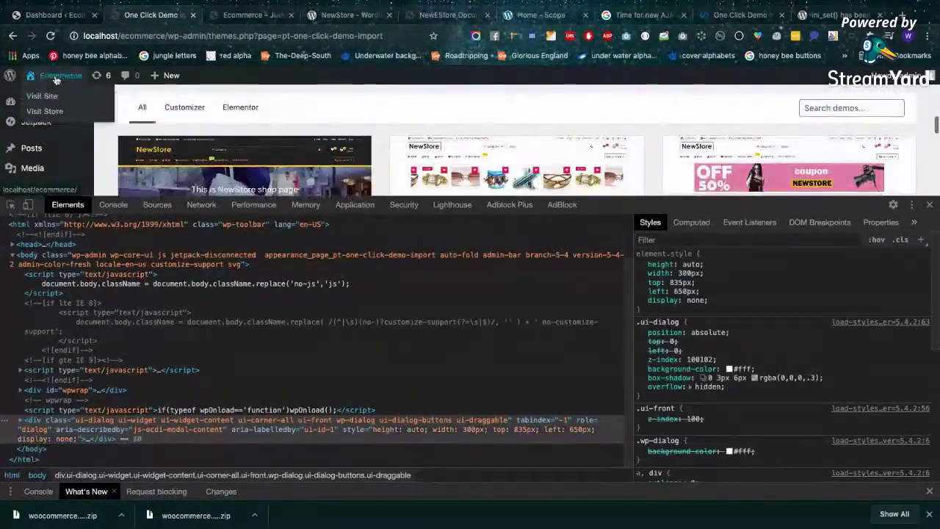
{"action": "right_click", "coordinate": [63, 102]}
{"action": "left_click", "coordinate": [81, 105]}
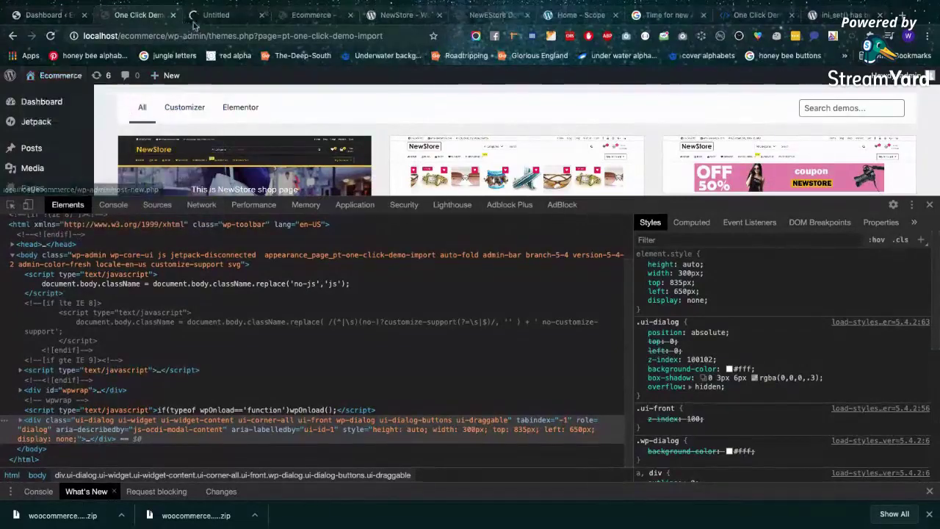
{"action": "left_click", "coordinate": [216, 15]}
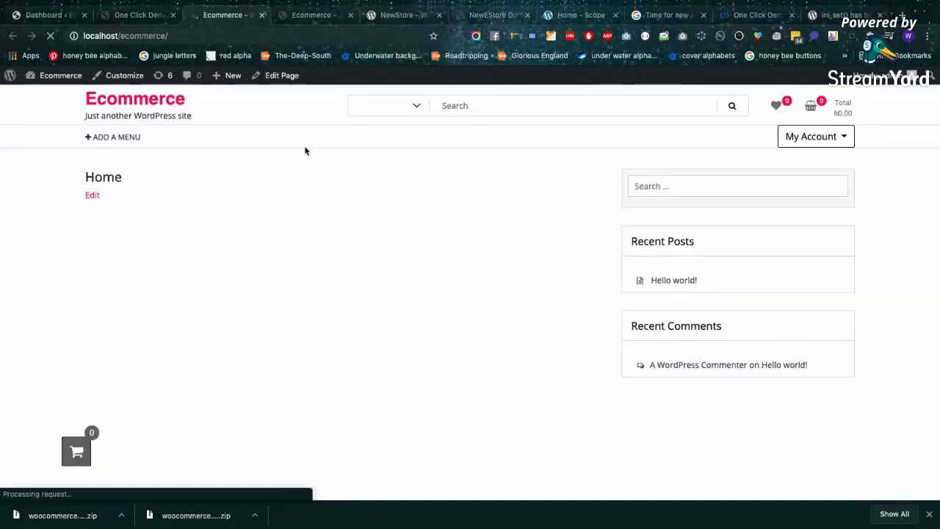
{"action": "scroll", "coordinate": [293, 228], "scroll_direction": "down", "scroll_amount": 2}
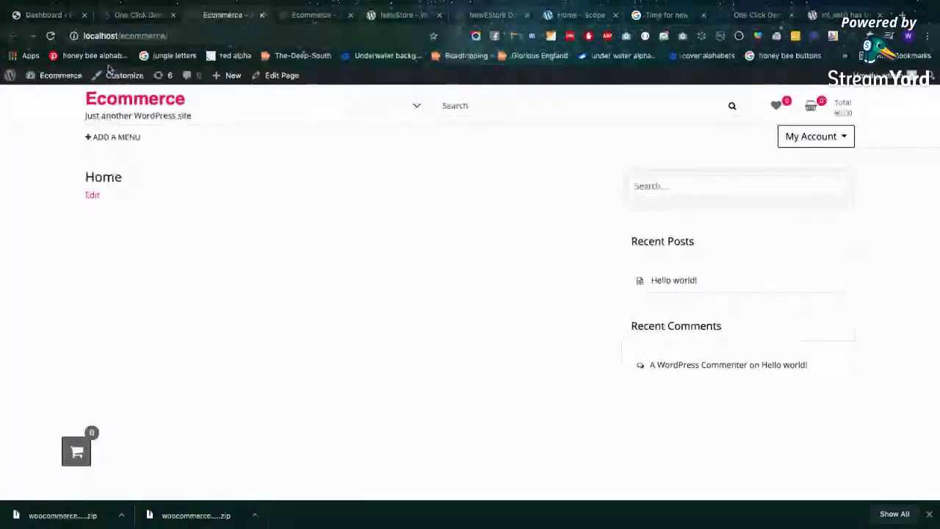
Start importing the second Demo 1, the one with the purple slider, while recording its network requests
{"action": "left_click", "coordinate": [139, 15]}
{"action": "scroll", "coordinate": [506, 147], "scroll_direction": "down", "scroll_amount": 5}
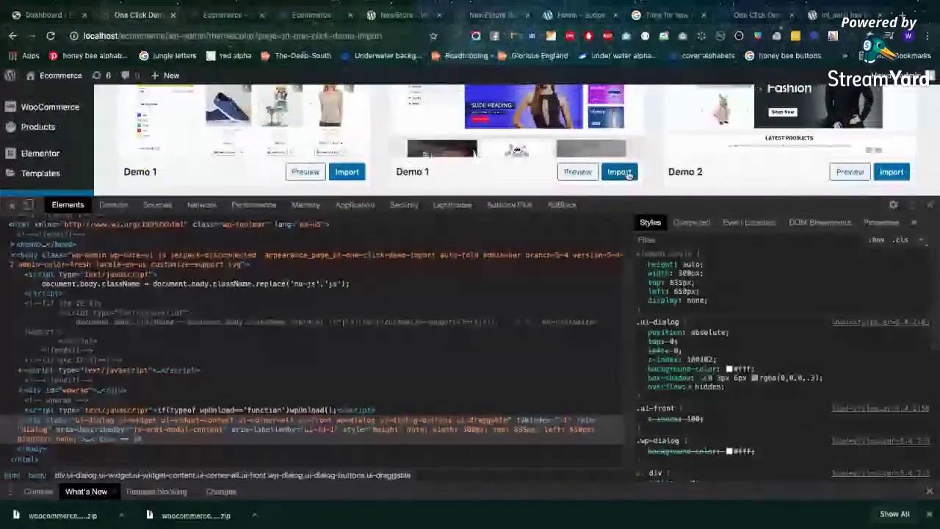
{"action": "left_click", "coordinate": [619, 171]}
{"action": "left_click", "coordinate": [202, 204]}
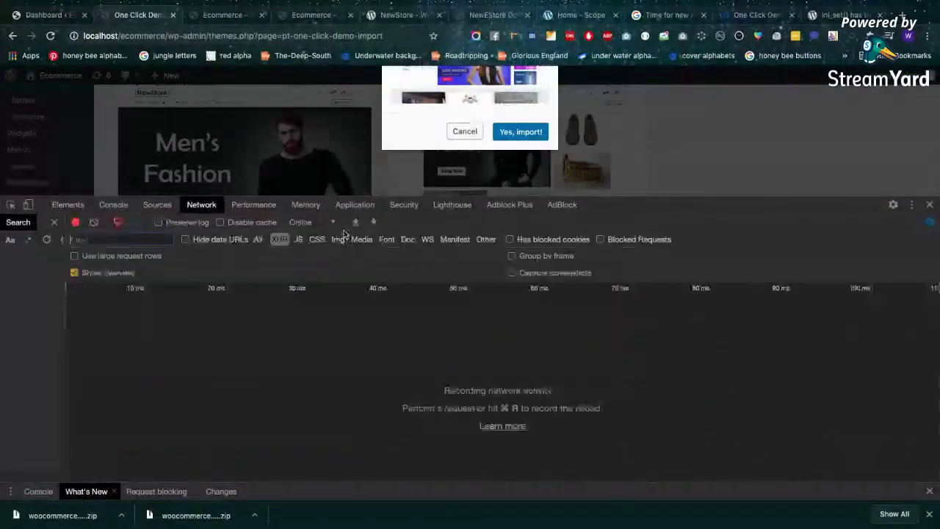
{"action": "left_click", "coordinate": [521, 132]}
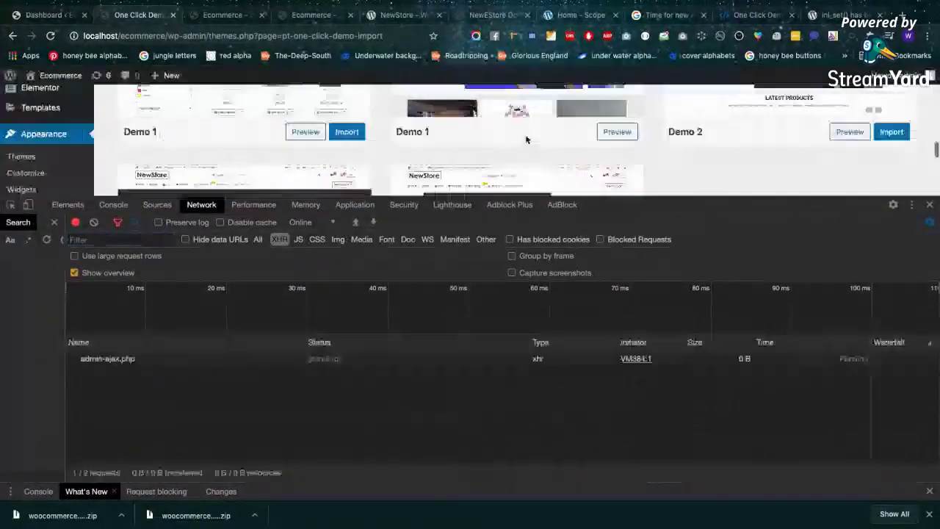
Examine the form data sent with the new admin-ajax.php import request
{"action": "left_click", "coordinate": [151, 364]}
{"action": "scroll", "coordinate": [367, 421], "scroll_direction": "down", "scroll_amount": 5}
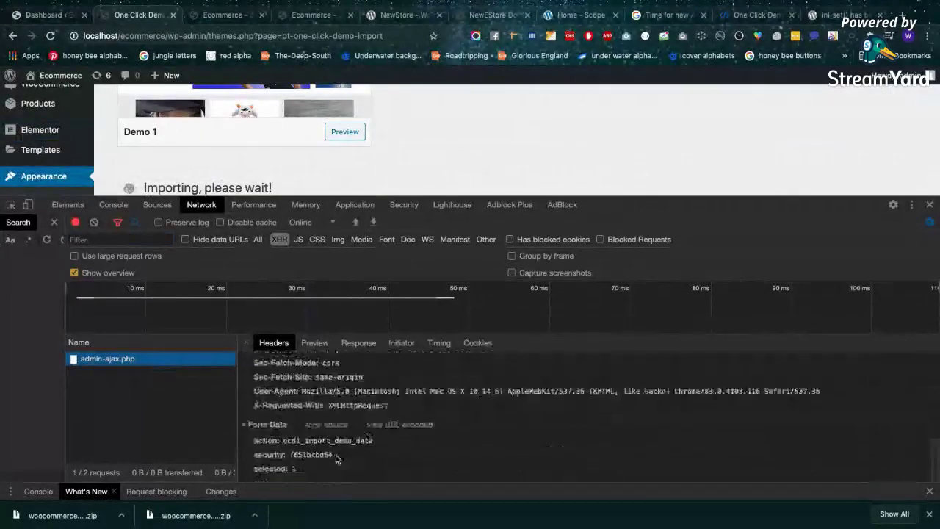
{"action": "left_click", "coordinate": [387, 441]}
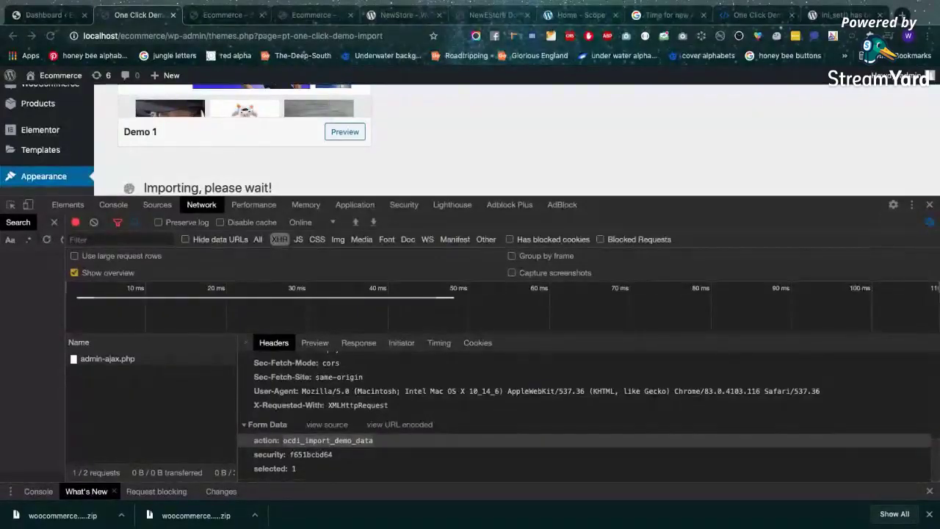
Recheck the import request's headers and form data in the browser and switch to the Sublime Text code editor
{"action": "key", "text": "ctrl+Left"}
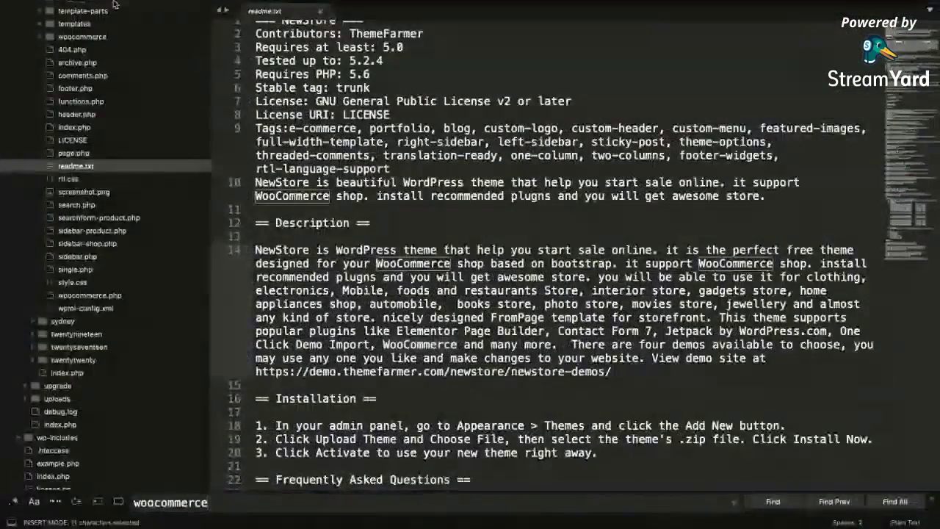
{"action": "key", "text": "ctrl+Right"}
{"action": "scroll", "coordinate": [319, 372], "scroll_direction": "up", "scroll_amount": 10}
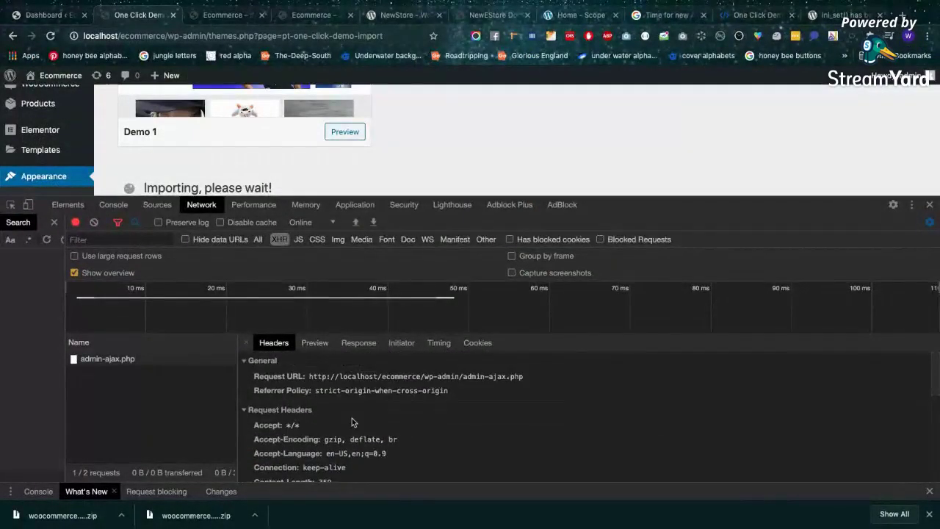
{"action": "scroll", "coordinate": [352, 422], "scroll_direction": "down", "scroll_amount": 10}
{"action": "key", "text": "ctrl+Left"}
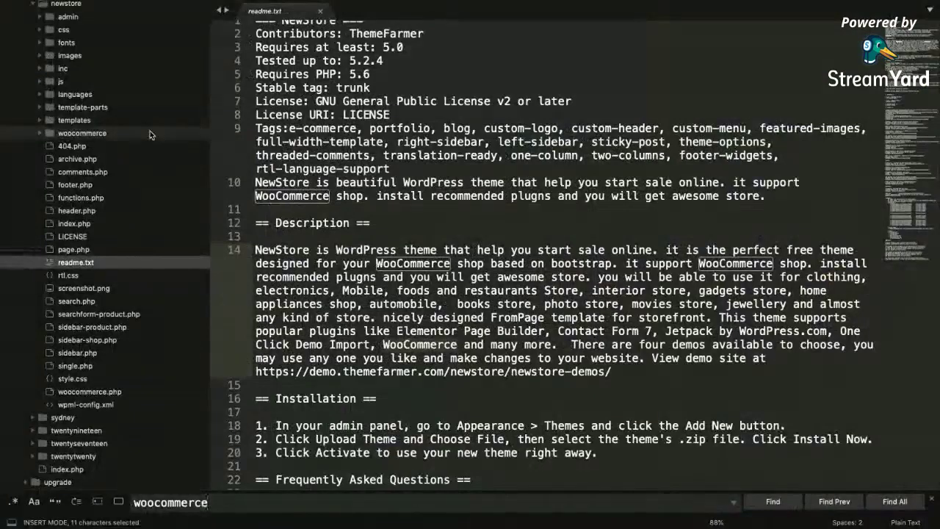
Search the newstore theme folder for ocdi_import_demo_data
{"action": "left_click", "coordinate": [138, 181]}
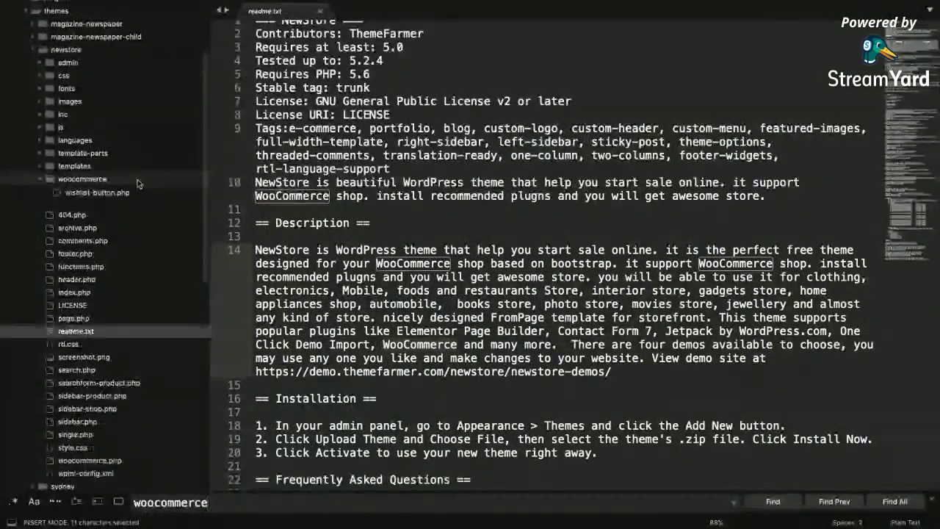
{"action": "scroll", "coordinate": [139, 184], "scroll_direction": "up", "scroll_amount": 3}
{"action": "left_click", "coordinate": [95, 68]}
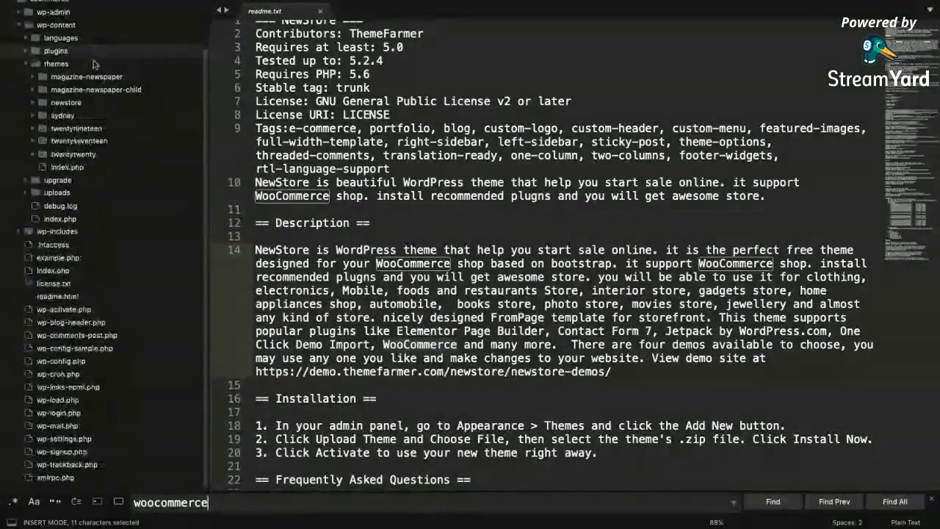
{"action": "left_click", "coordinate": [81, 103]}
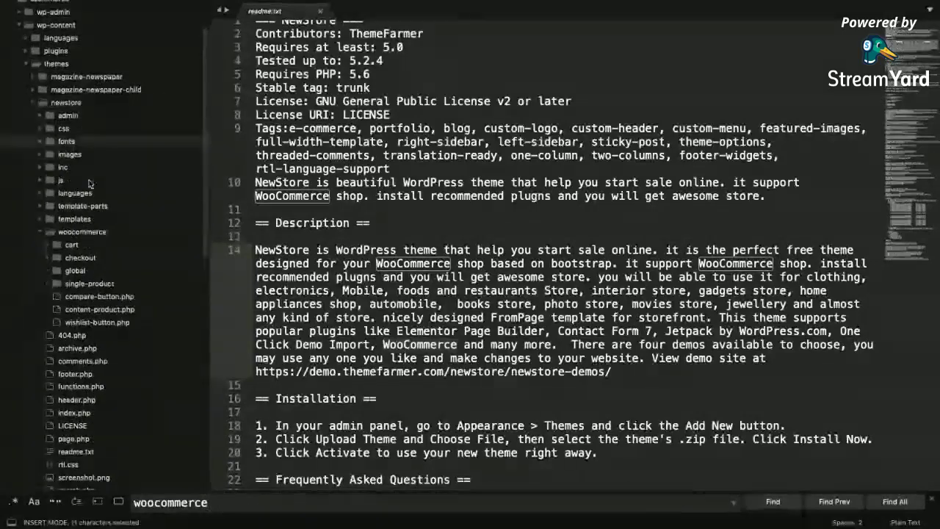
{"action": "left_click", "coordinate": [81, 231]}
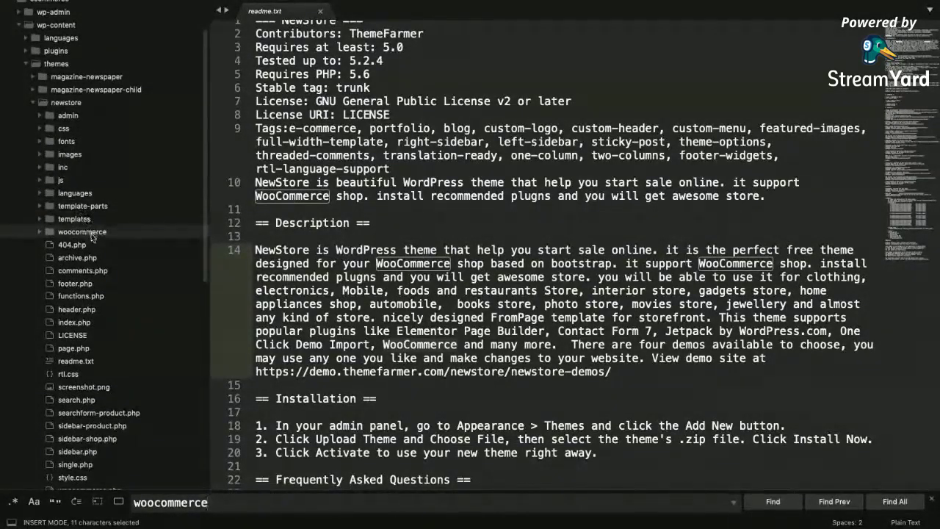
{"action": "right_click", "coordinate": [81, 105]}
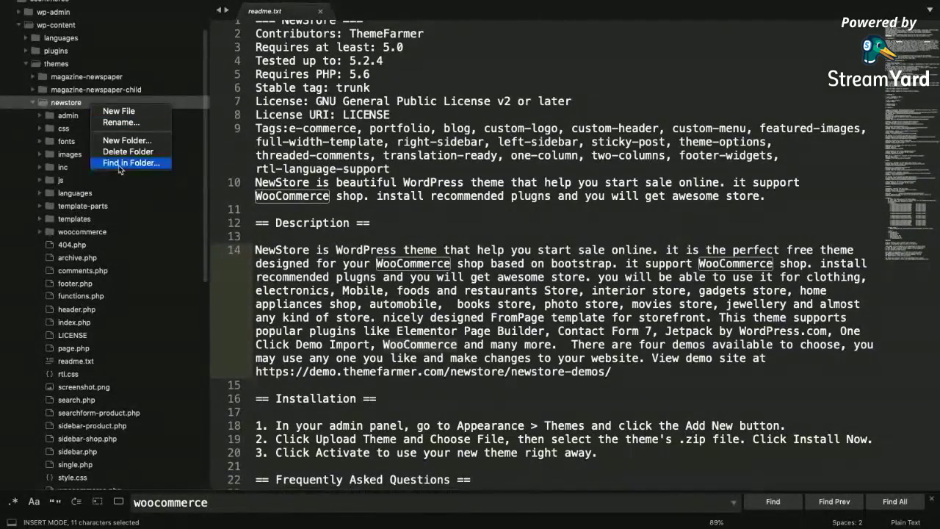
{"action": "left_click", "coordinate": [119, 168]}
{"action": "type", "text": "ocdi_import_demo_data"}
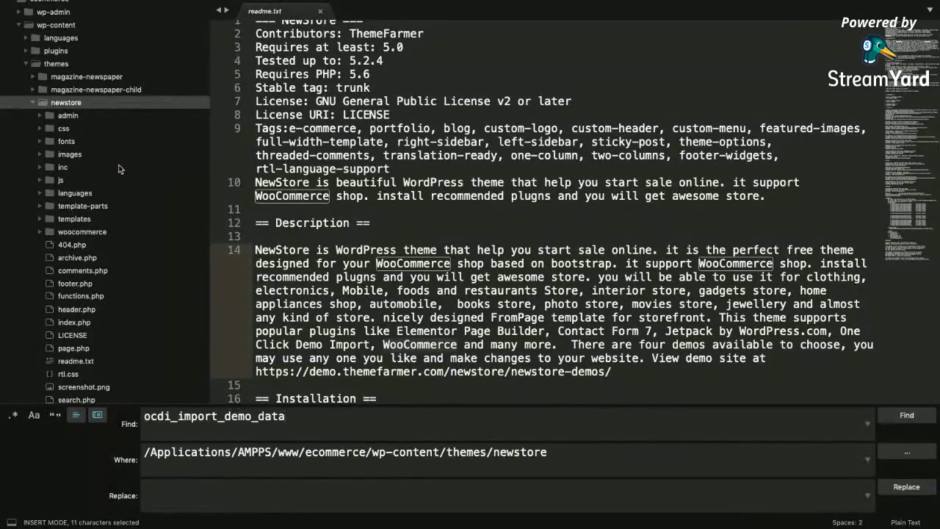
{"action": "key", "text": "Return"}
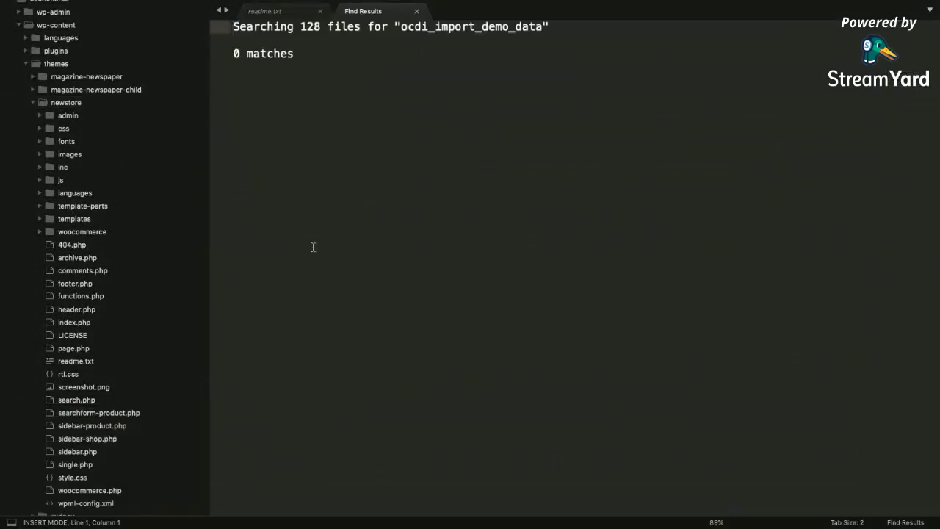
Collapse the newstore theme folder and list the site's plugin folders in the project tree
{"action": "left_click", "coordinate": [101, 102]}
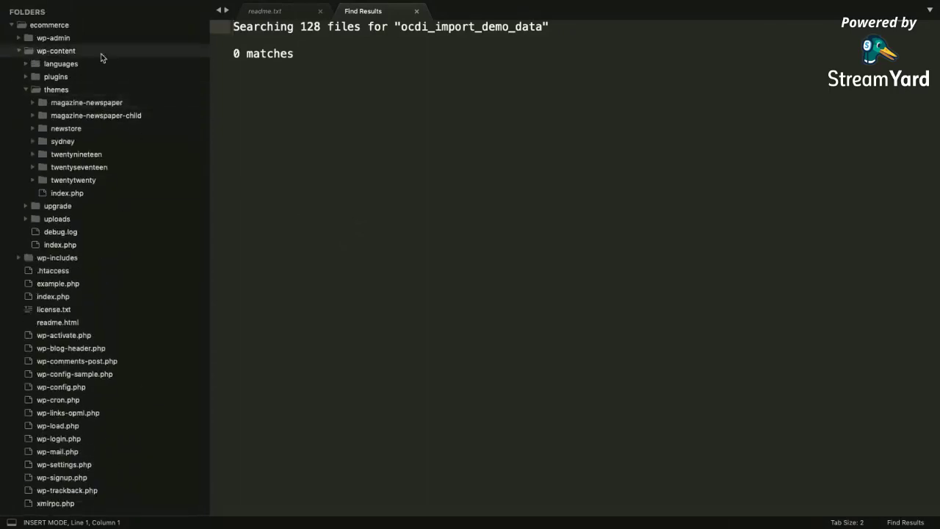
{"action": "left_click", "coordinate": [100, 76]}
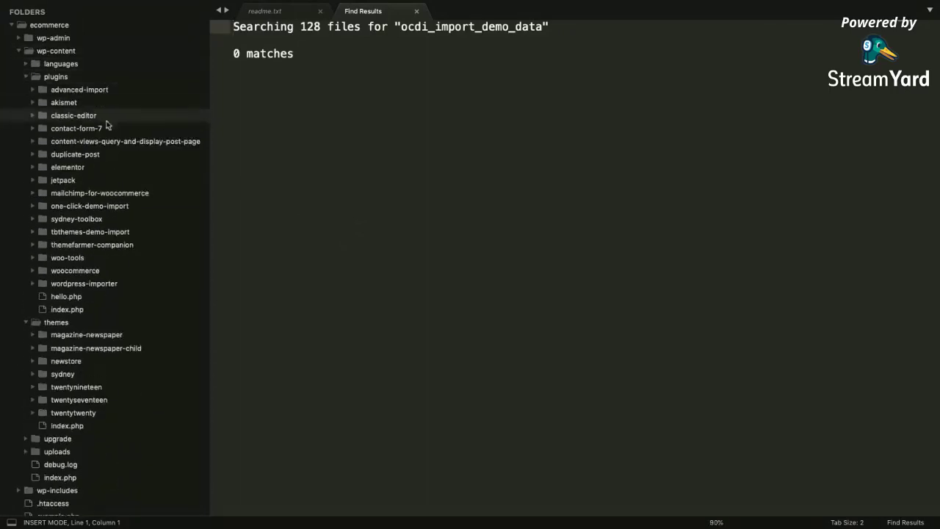
{"action": "right_click", "coordinate": [106, 251]}
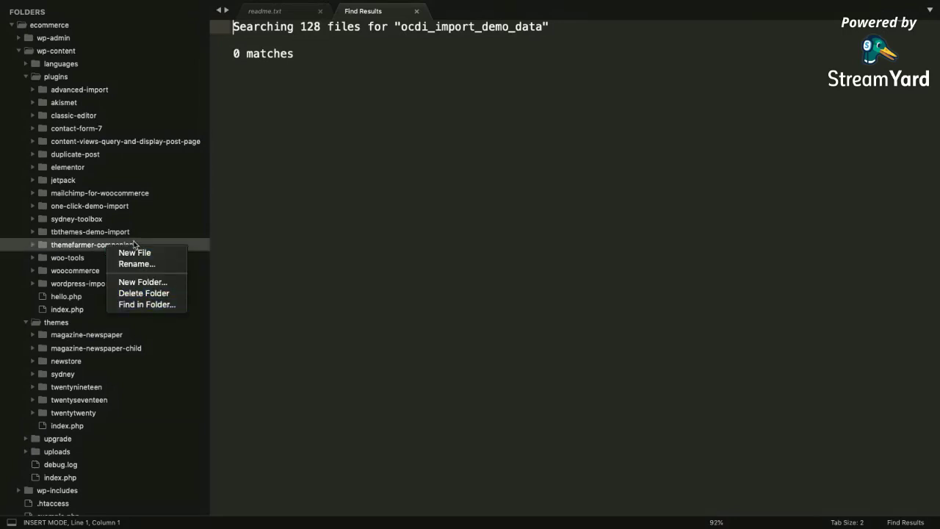
{"action": "left_click", "coordinate": [319, 245]}
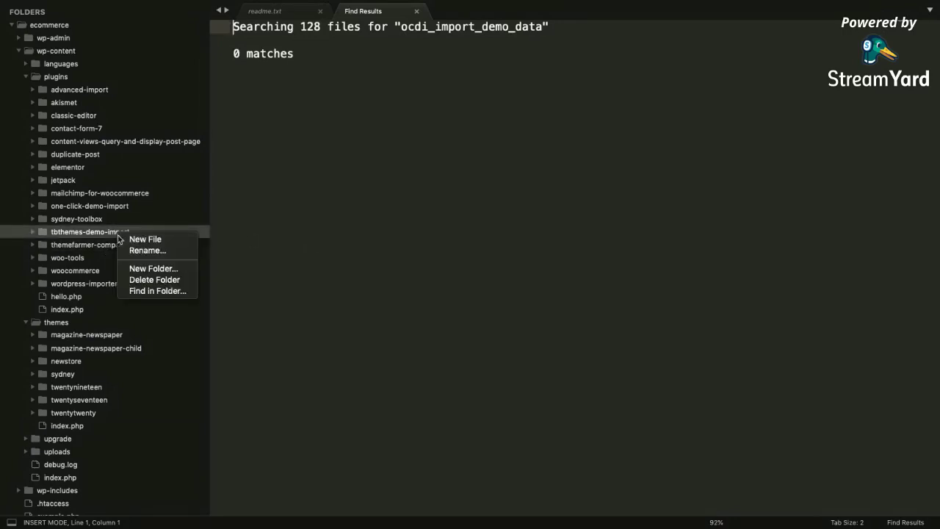
{"action": "left_click", "coordinate": [158, 290]}
{"action": "left_click", "coordinate": [159, 295]}
{"action": "type", "text": "ocdi_import_demo_data"}
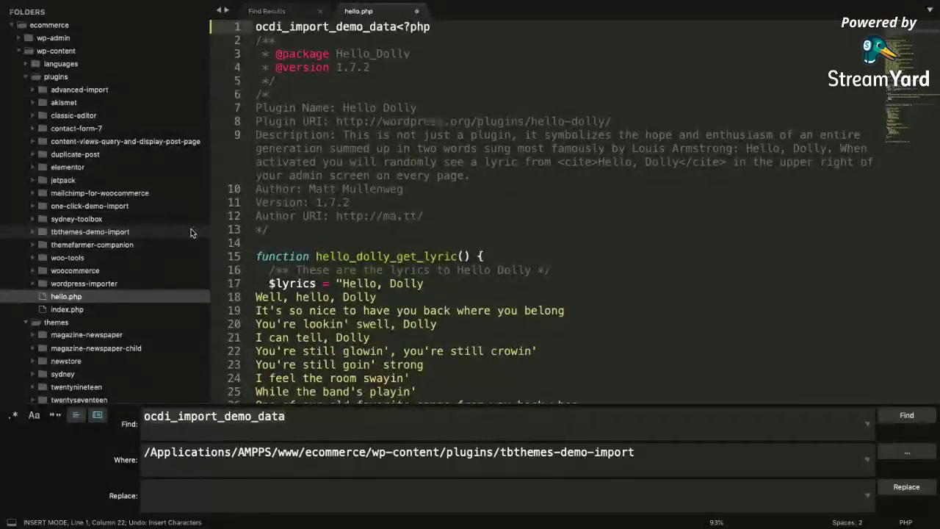
{"action": "key", "text": "super+shift+Left"}
{"action": "key", "text": "BackSpace"}
{"action": "key", "text": "Return"}
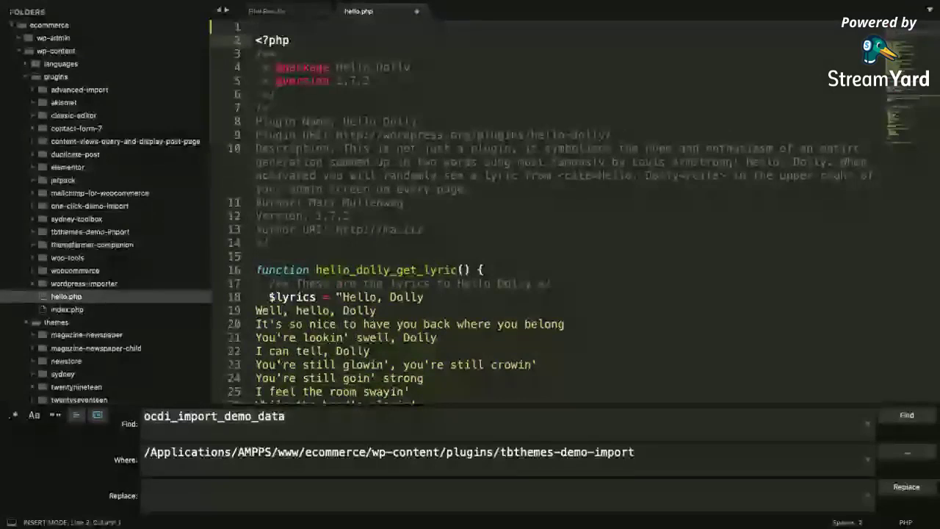
Search the tbthemes-demo-import plugin folder for ocdi_import_demo_data
{"action": "right_click", "coordinate": [78, 88]}
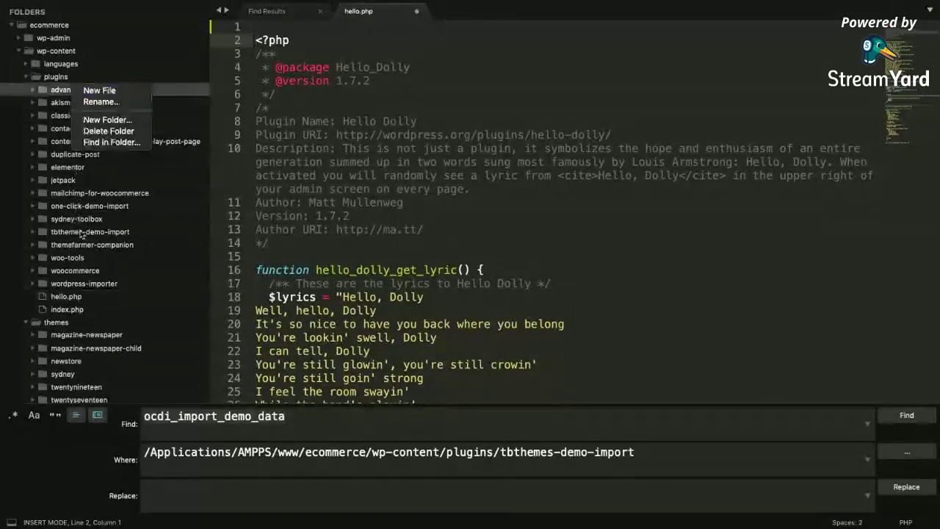
{"action": "left_click", "coordinate": [83, 234]}
{"action": "right_click", "coordinate": [101, 233]}
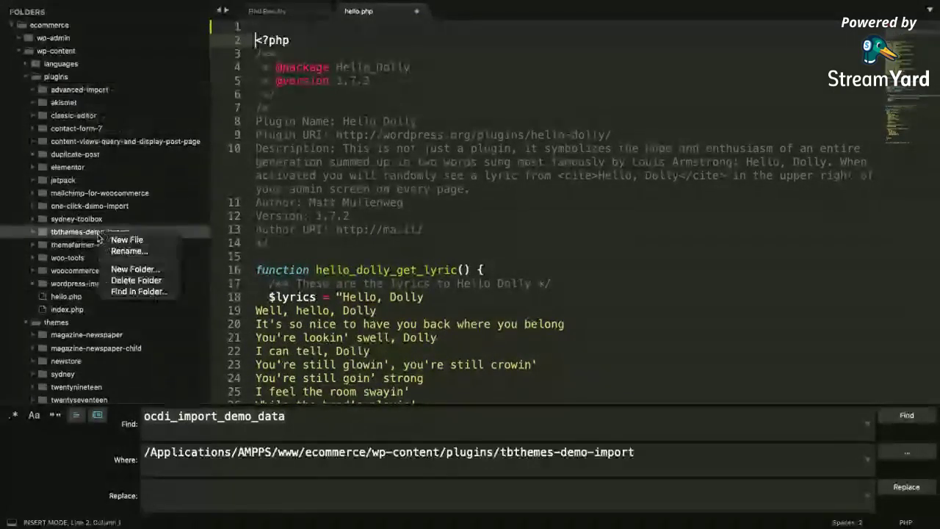
{"action": "left_click", "coordinate": [132, 292]}
{"action": "type", "text": "√"}
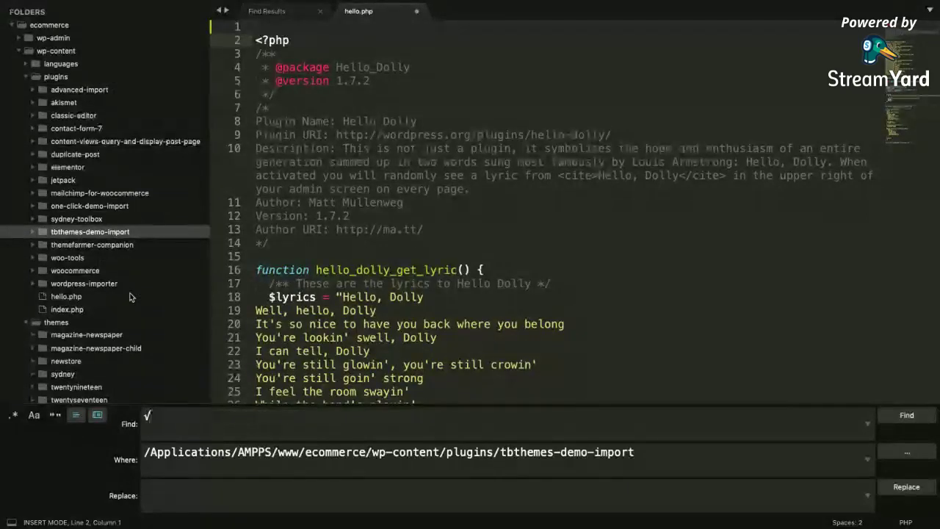
{"action": "key", "text": "Return"}
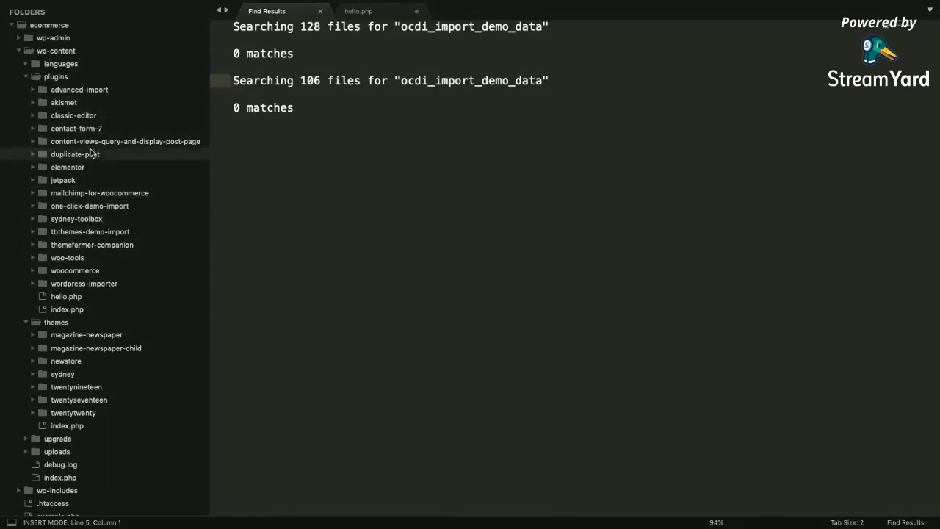
Search the one-click-demo-import plugin folder for ocdi_import_demo_data and check the running import's network requests in Chrome
{"action": "left_click", "coordinate": [87, 205]}
{"action": "right_click", "coordinate": [84, 206]}
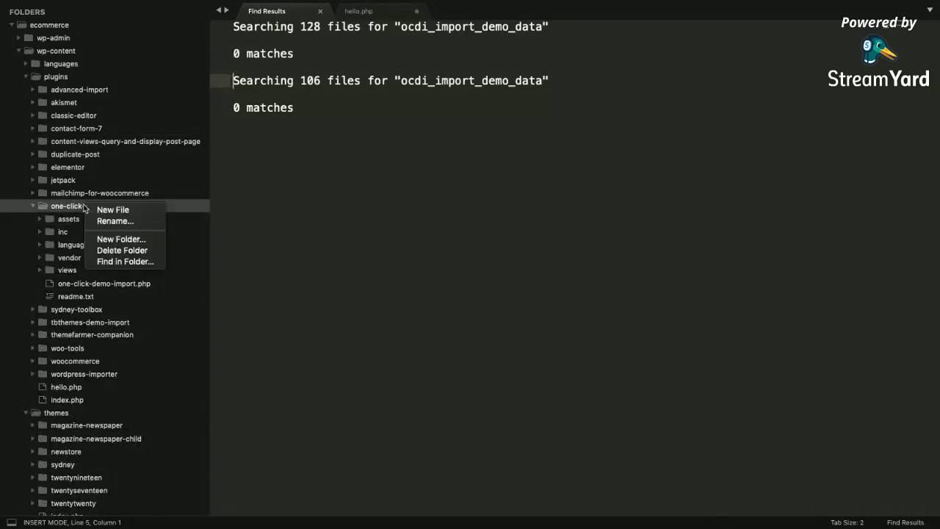
{"action": "left_click", "coordinate": [121, 262]}
{"action": "key", "text": "Right"}
{"action": "key", "text": "Return"}
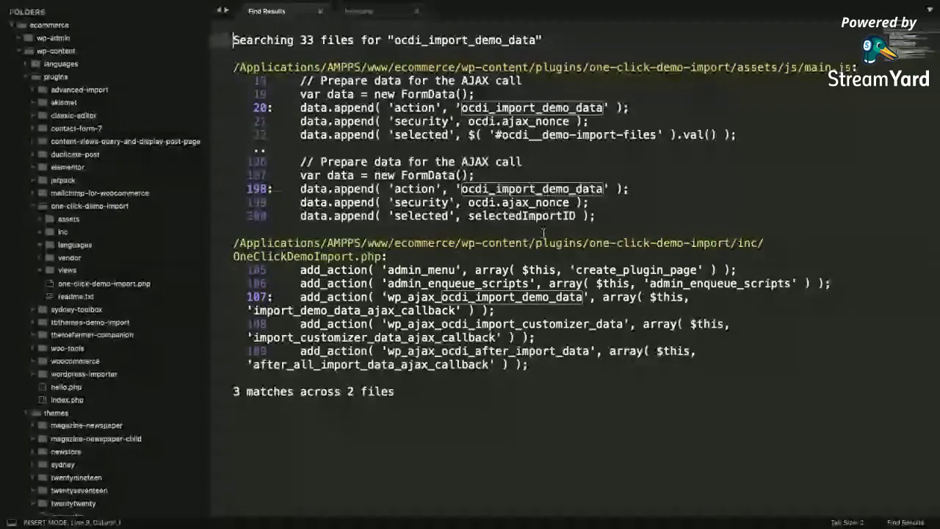
{"action": "key", "text": "ctrl+Right"}
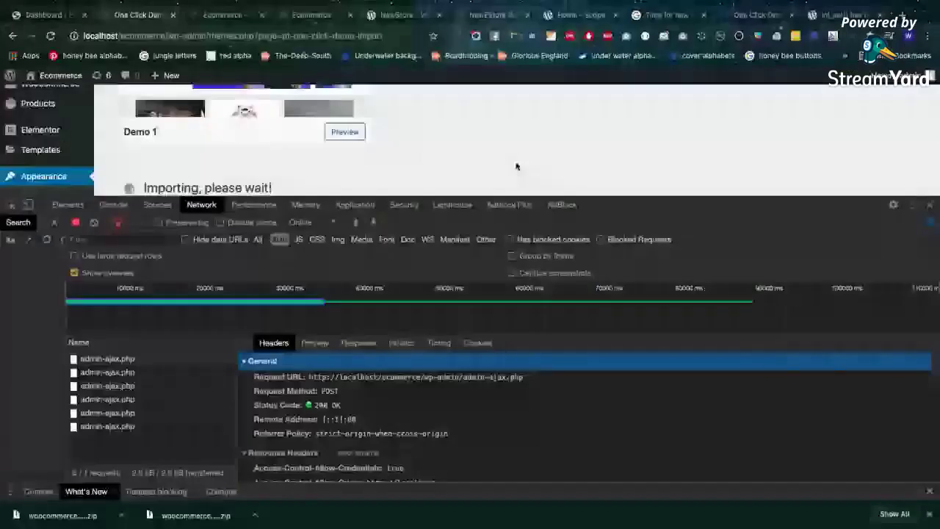
{"action": "key", "text": "ctrl+Left"}
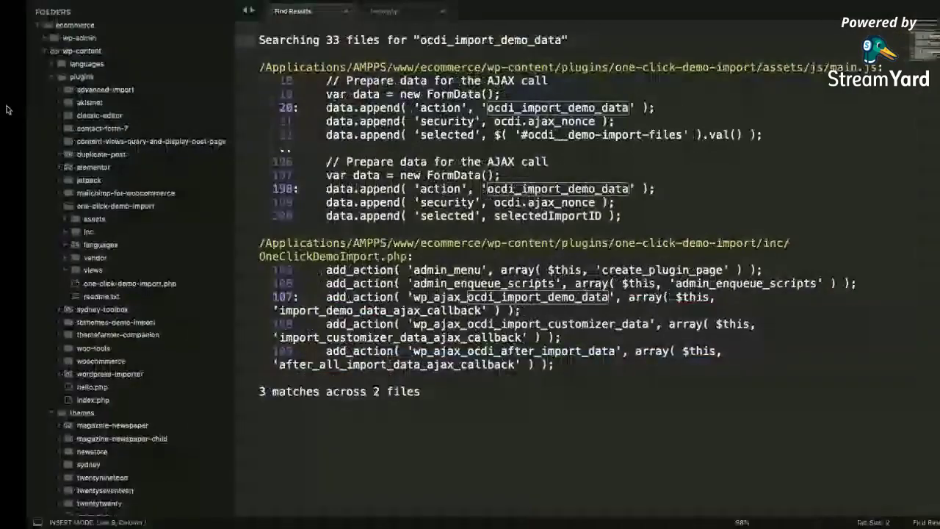
Collapse the plugins folder and examine the newstore theme's files, including its templates and template-parts folders
{"action": "left_click", "coordinate": [34, 78]}
{"action": "left_click", "coordinate": [33, 128]}
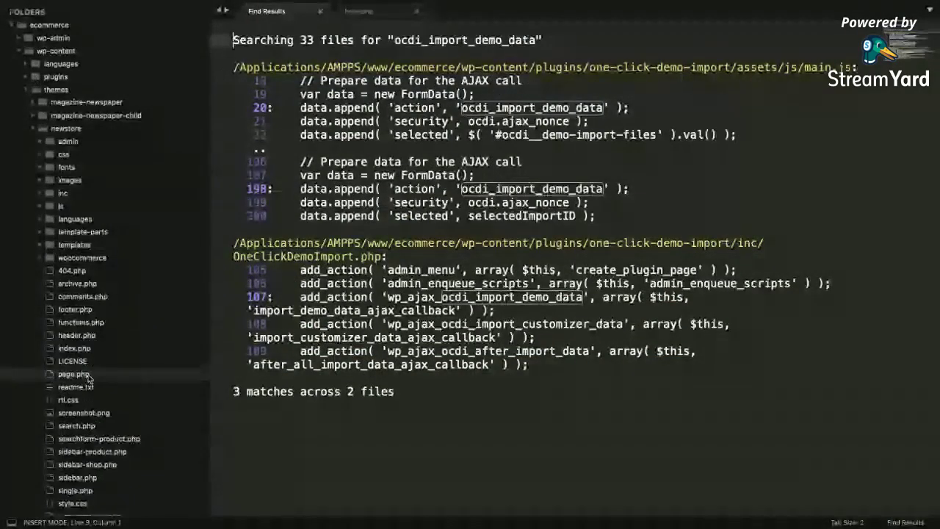
{"action": "scroll", "coordinate": [99, 440], "scroll_direction": "down", "scroll_amount": 3}
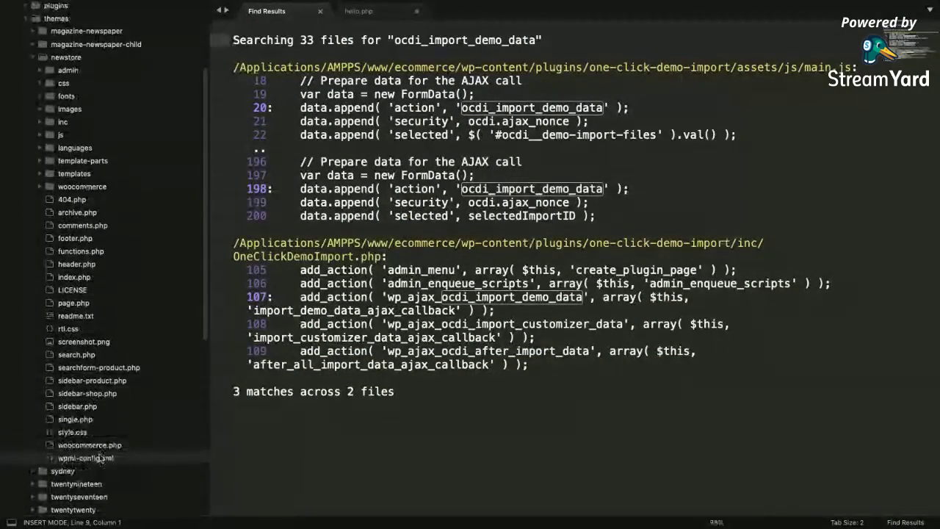
{"action": "scroll", "coordinate": [99, 235], "scroll_direction": "up", "scroll_amount": 2}
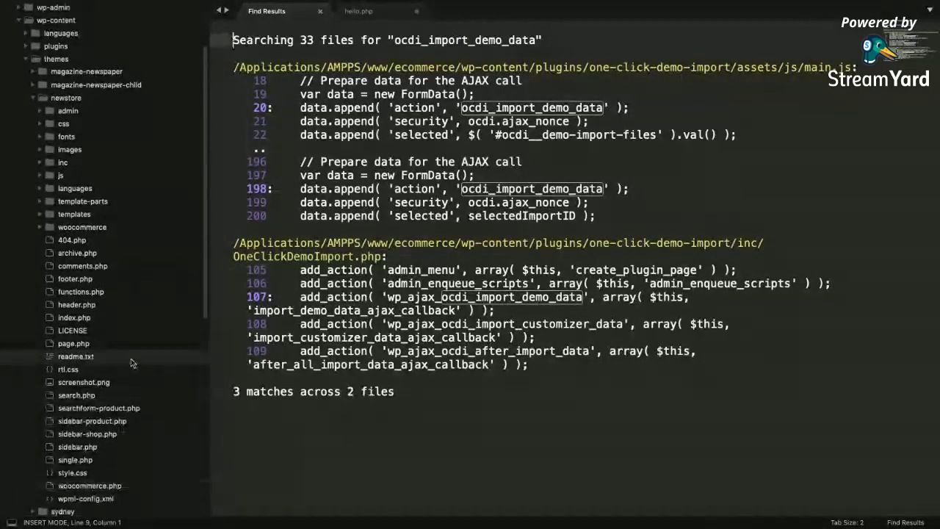
{"action": "scroll", "coordinate": [114, 228], "scroll_direction": "up", "scroll_amount": 1}
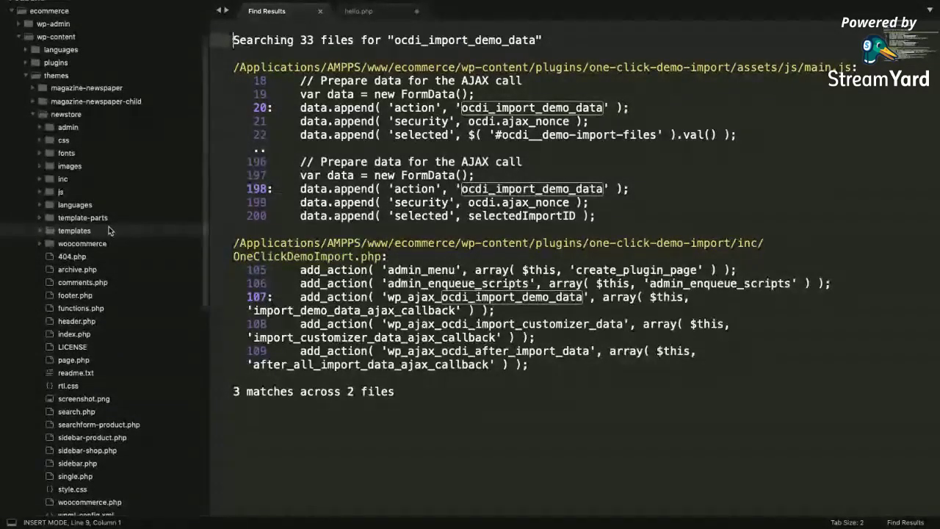
{"action": "left_click", "coordinate": [108, 230]}
{"action": "left_click", "coordinate": [108, 231]}
{"action": "left_click", "coordinate": [107, 217]}
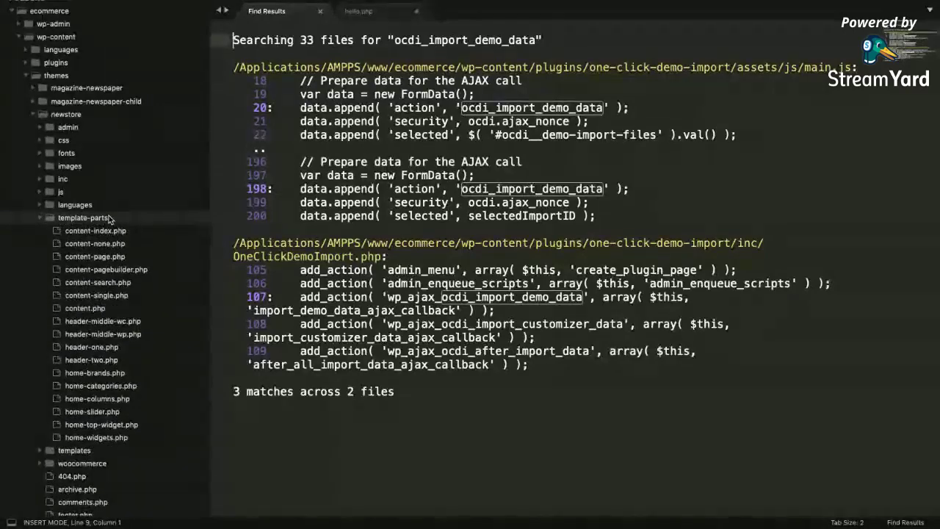
{"action": "left_click", "coordinate": [107, 217]}
Examine the magazine-newspaper theme's files for comparison, including its trt-customize-pro and template-parts folders
{"action": "left_click", "coordinate": [96, 88]}
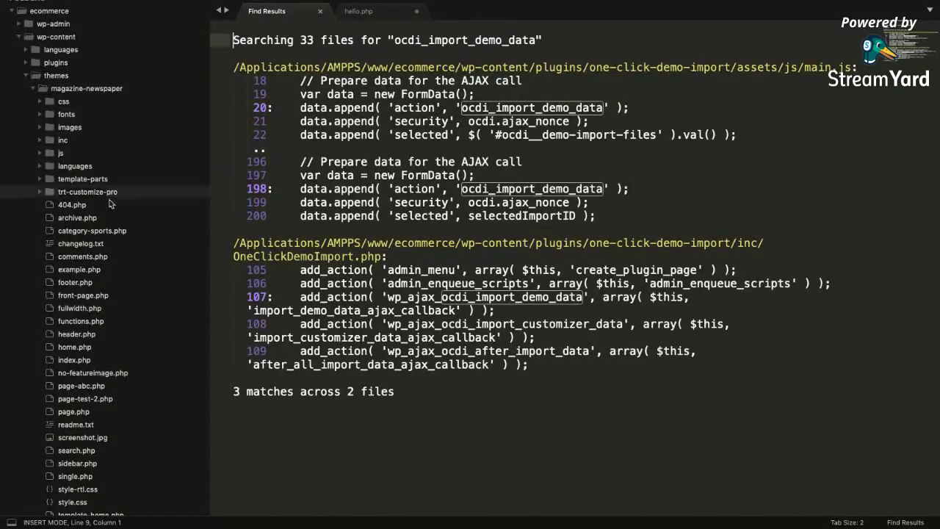
{"action": "scroll", "coordinate": [123, 301], "scroll_direction": "down", "scroll_amount": 3}
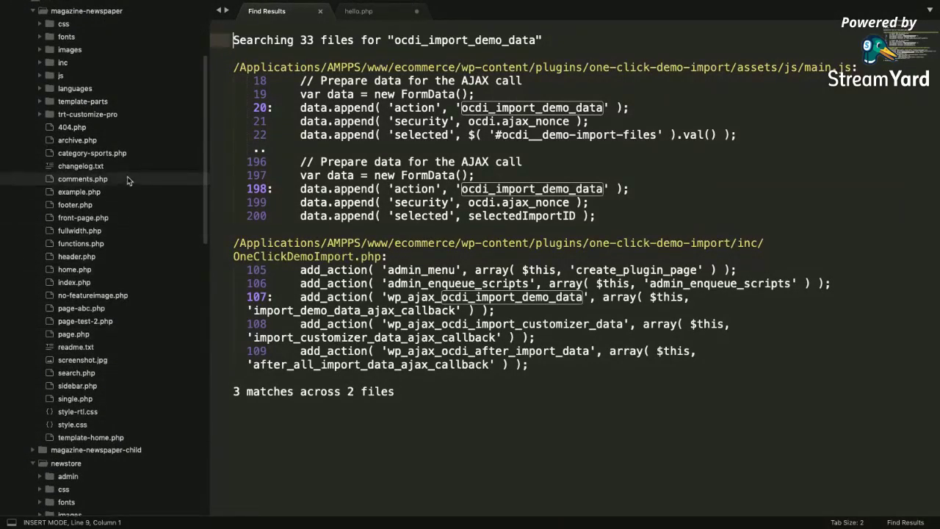
{"action": "scroll", "coordinate": [130, 177], "scroll_direction": "up", "scroll_amount": 1}
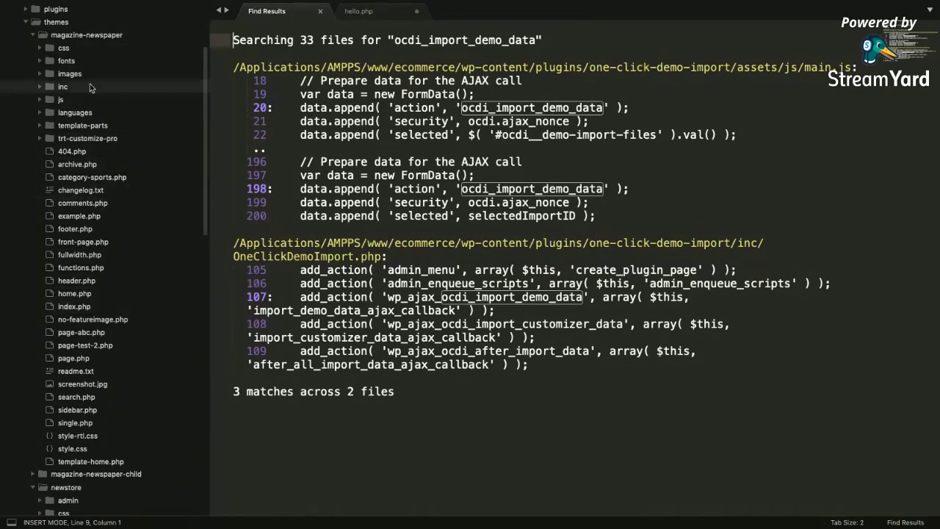
{"action": "left_click", "coordinate": [88, 138]}
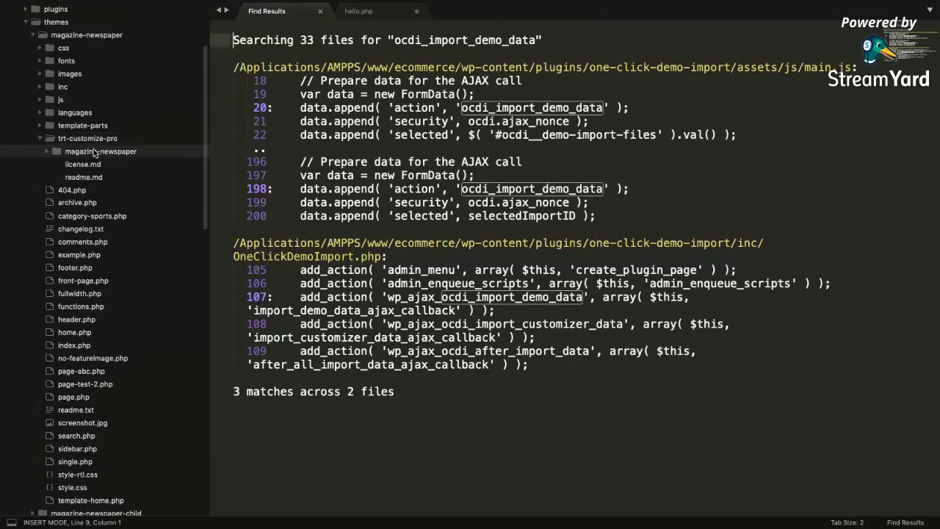
{"action": "left_click", "coordinate": [94, 152]}
{"action": "left_click", "coordinate": [94, 151]}
{"action": "left_click", "coordinate": [88, 138]}
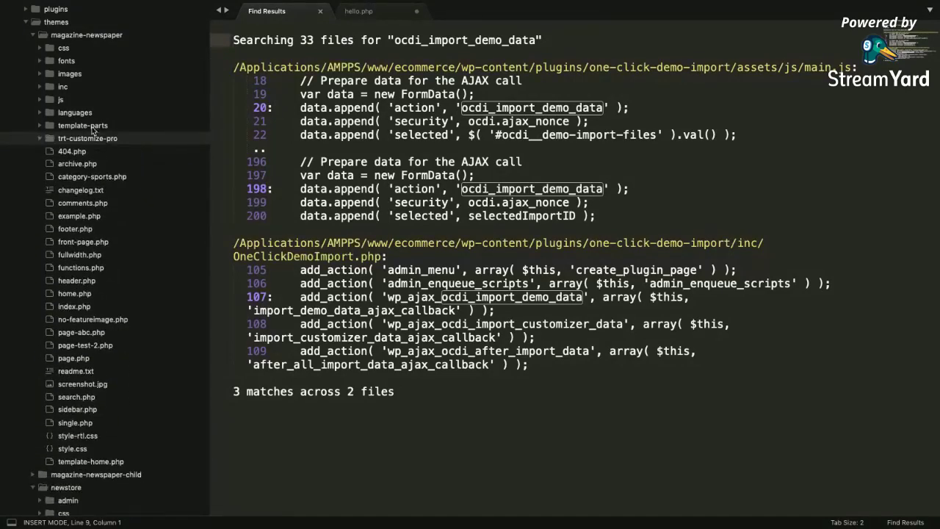
{"action": "left_click", "coordinate": [83, 125]}
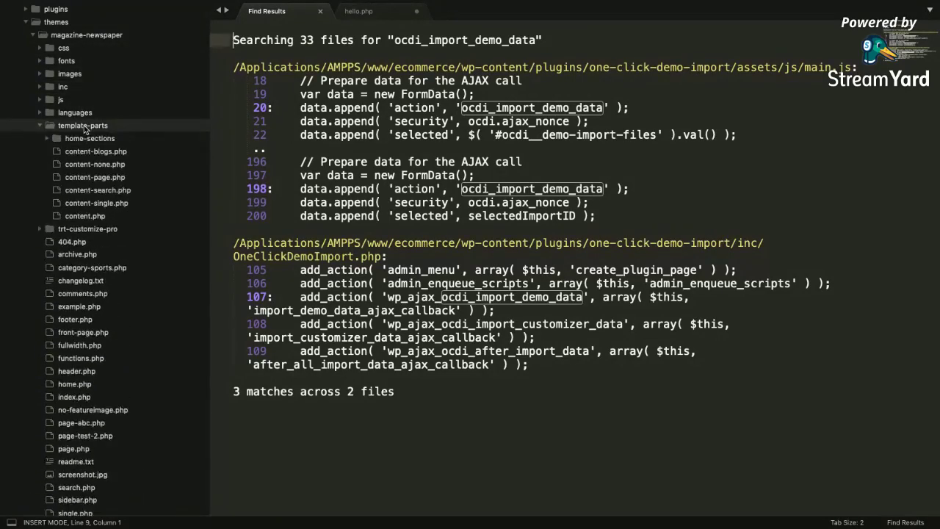
Collapse the magazine-newspaper theme's template-parts folder and look through the newstore theme's file list again
{"action": "left_click", "coordinate": [82, 125]}
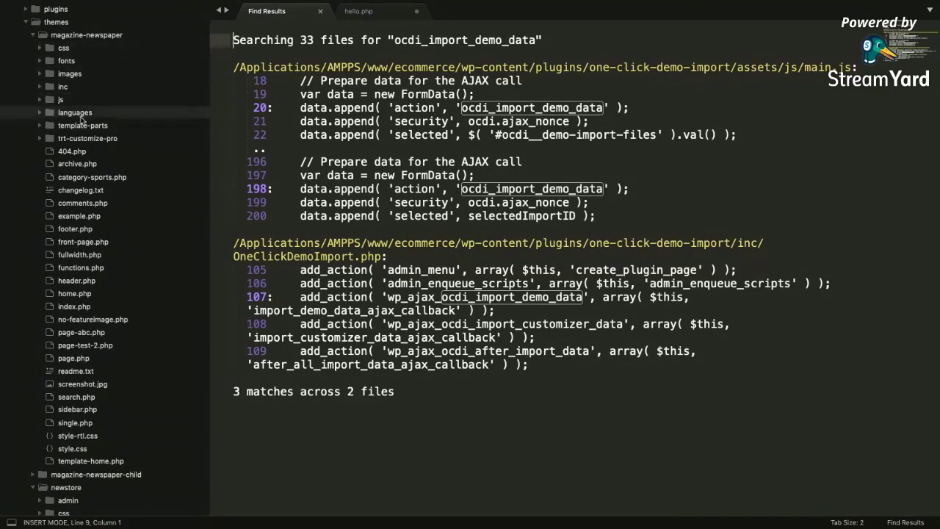
{"action": "scroll", "coordinate": [83, 177], "scroll_direction": "down", "scroll_amount": 5}
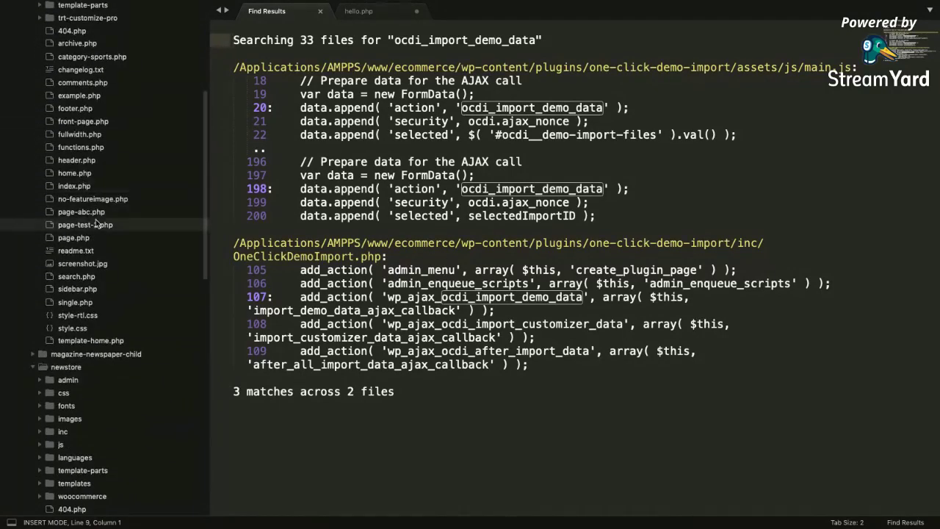
{"action": "scroll", "coordinate": [95, 224], "scroll_direction": "down", "scroll_amount": 12}
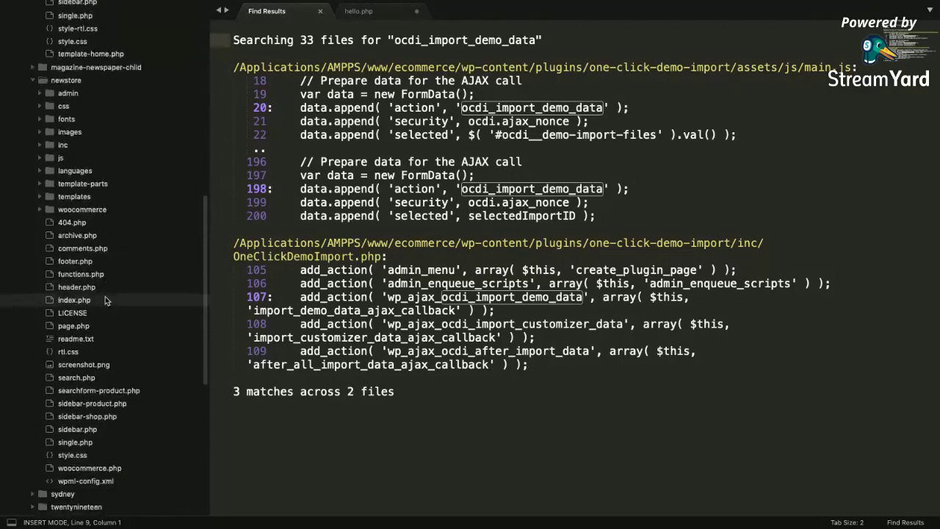
{"action": "scroll", "coordinate": [105, 299], "scroll_direction": "down", "scroll_amount": 3}
Switch to Chrome, read the response of the second-to-last listed admin-ajax.php request, and close the developer tools
{"action": "key", "text": "ctrl+Right"}
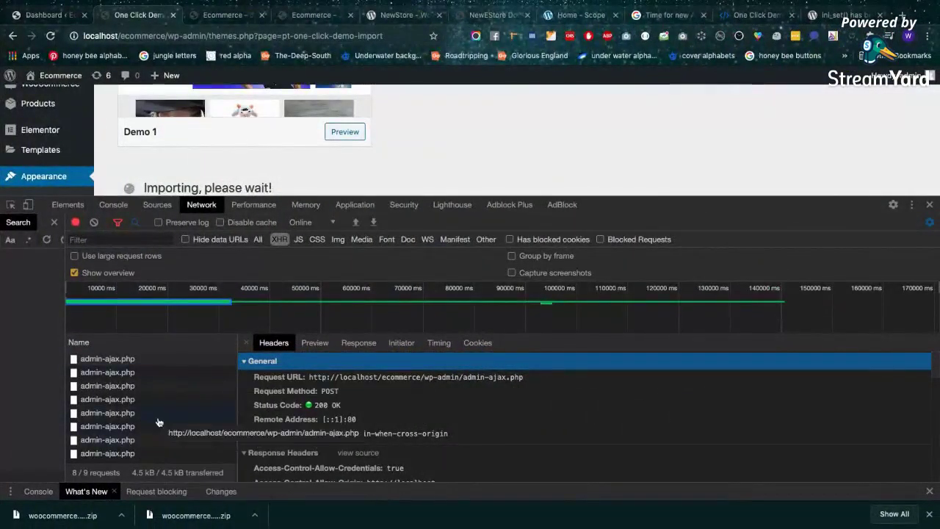
{"action": "left_click", "coordinate": [158, 452]}
{"action": "left_click", "coordinate": [157, 440]}
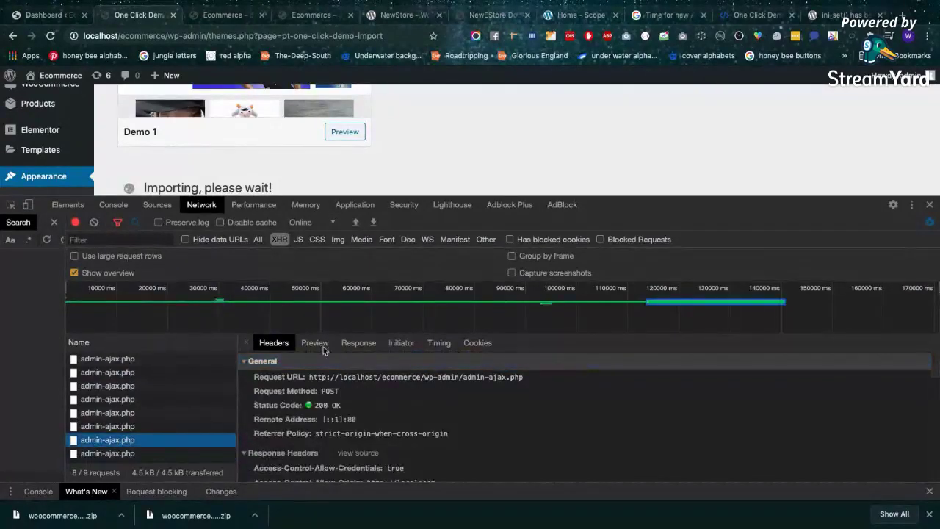
{"action": "left_click", "coordinate": [359, 343]}
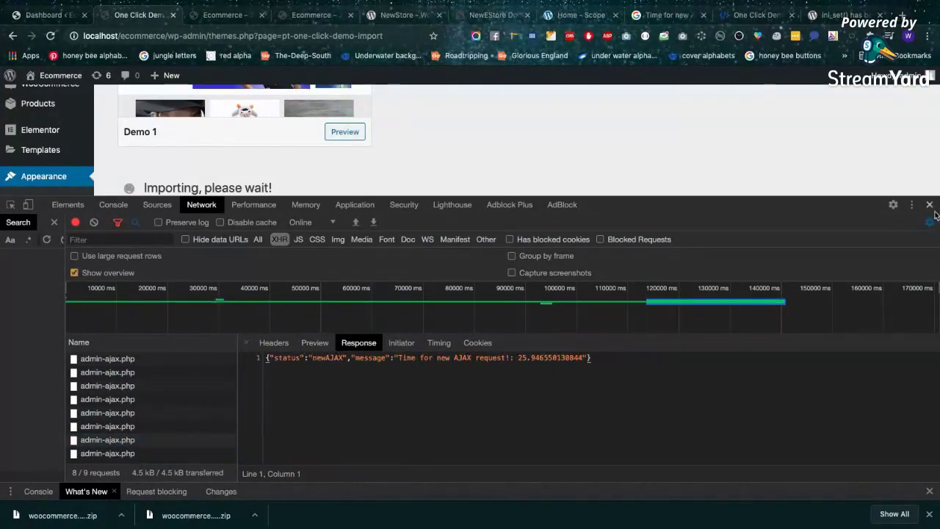
{"action": "left_click", "coordinate": [929, 204]}
Leave the import page for the site's Themes page and look over the installed themes
{"action": "scroll", "coordinate": [532, 198], "scroll_direction": "up", "scroll_amount": 4}
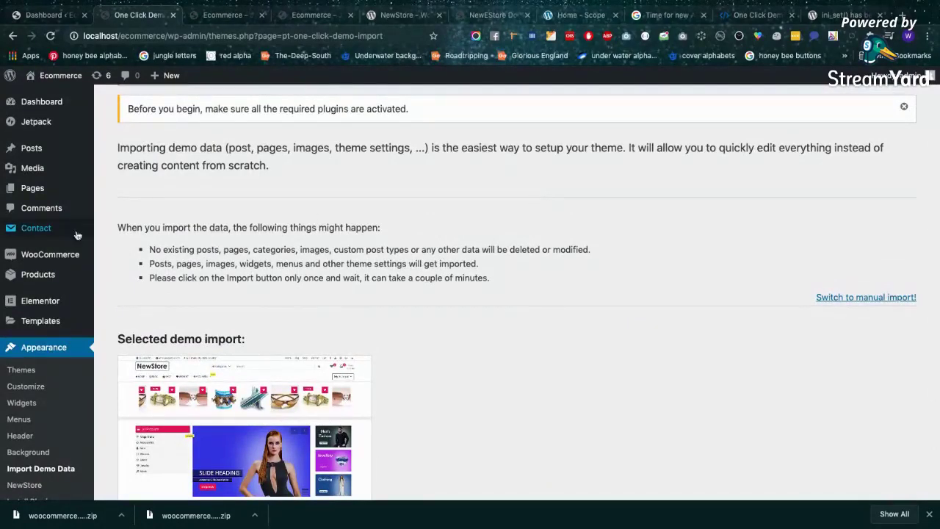
{"action": "left_click", "coordinate": [19, 369]}
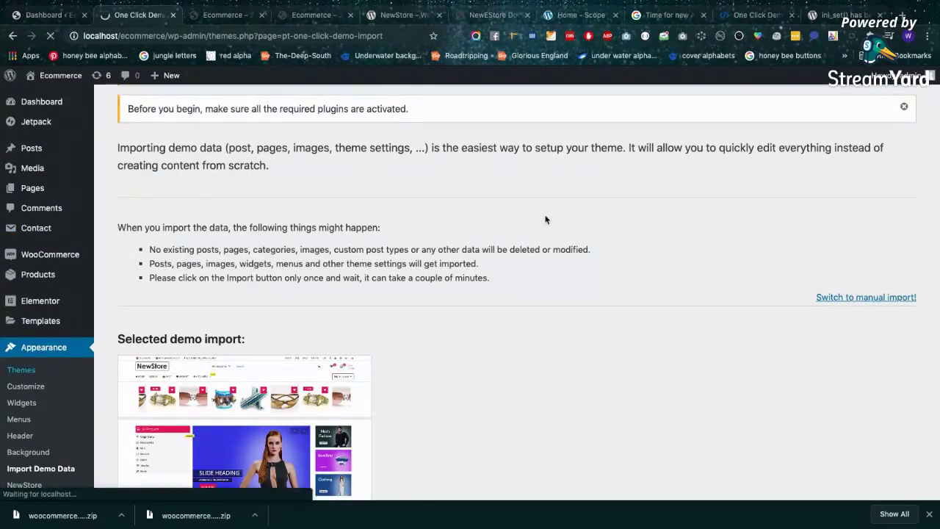
{"action": "scroll", "coordinate": [545, 219], "scroll_direction": "down", "scroll_amount": 4}
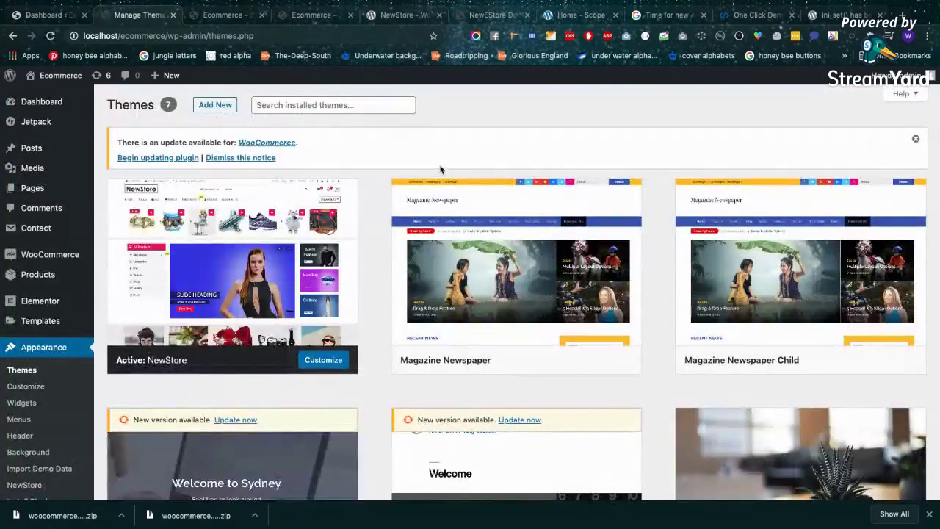
{"action": "scroll", "coordinate": [286, 162], "scroll_direction": "down", "scroll_amount": 1}
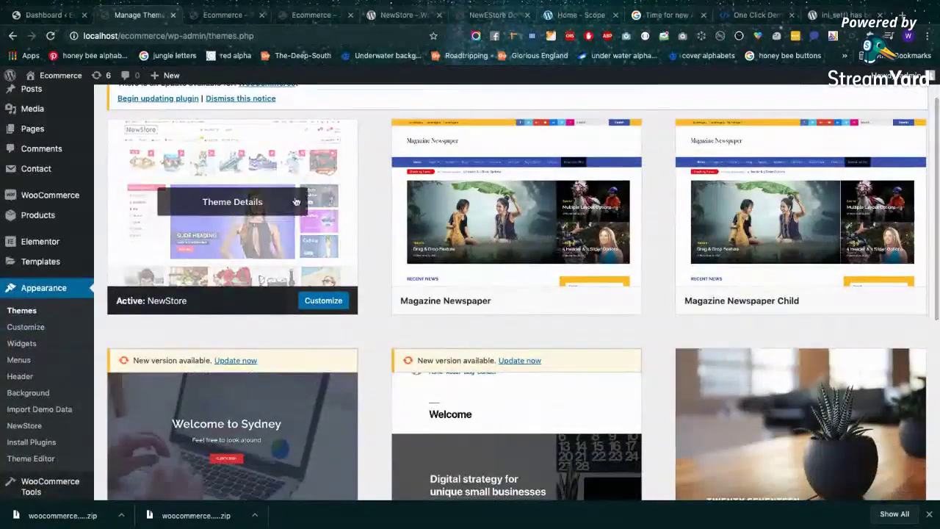
{"action": "scroll", "coordinate": [315, 218], "scroll_direction": "up", "scroll_amount": 1}
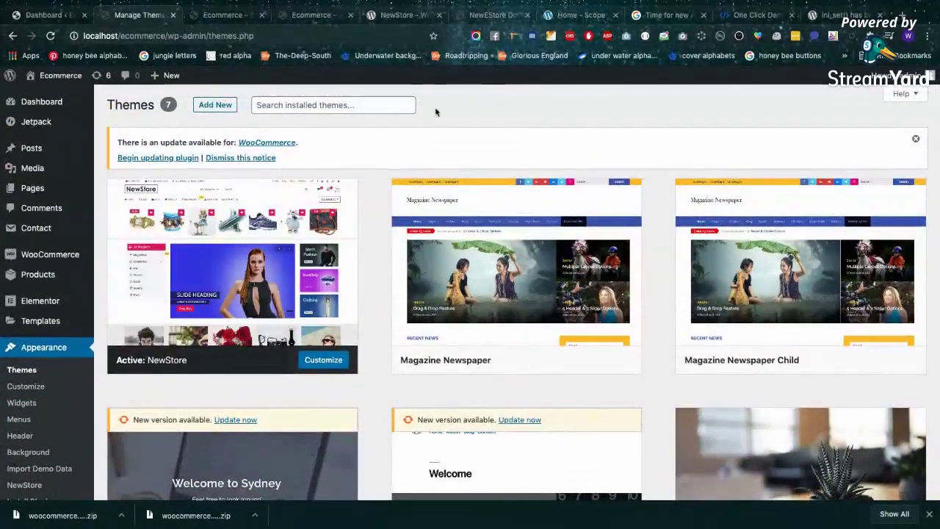
Search Google for "wordpress newstore thme demo data" in place of the wordpress.org NewStore theme page
{"action": "left_click", "coordinate": [580, 15]}
{"action": "left_click", "coordinate": [404, 14]}
{"action": "left_click", "coordinate": [265, 37]}
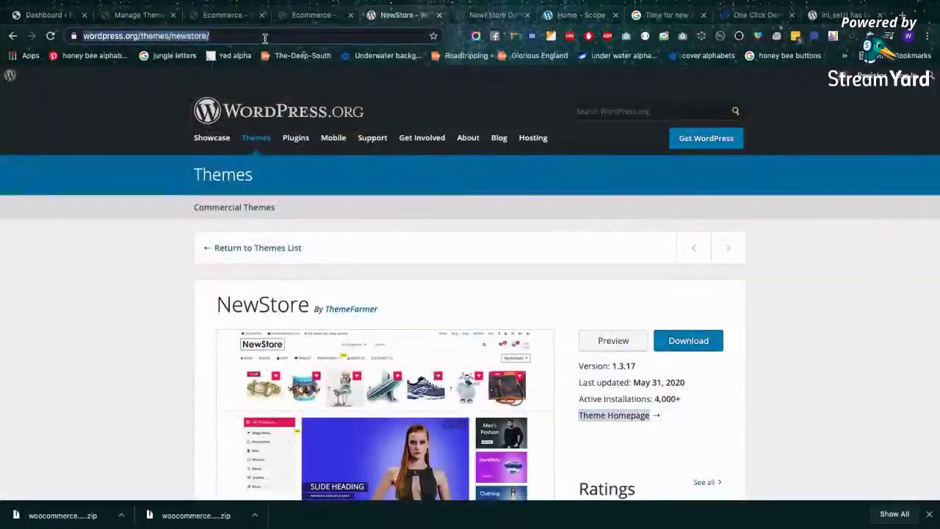
{"action": "left_click", "coordinate": [264, 37]}
{"action": "type", "text": "a"}
{"action": "triple_click", "coordinate": [266, 37]}
{"action": "type", "text": "wor"}
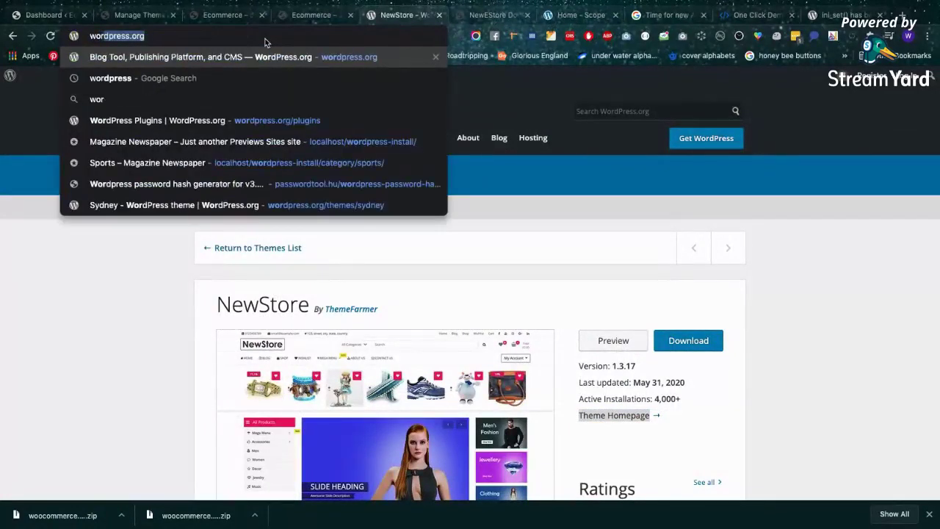
{"action": "type", "text": "dpress newst"}
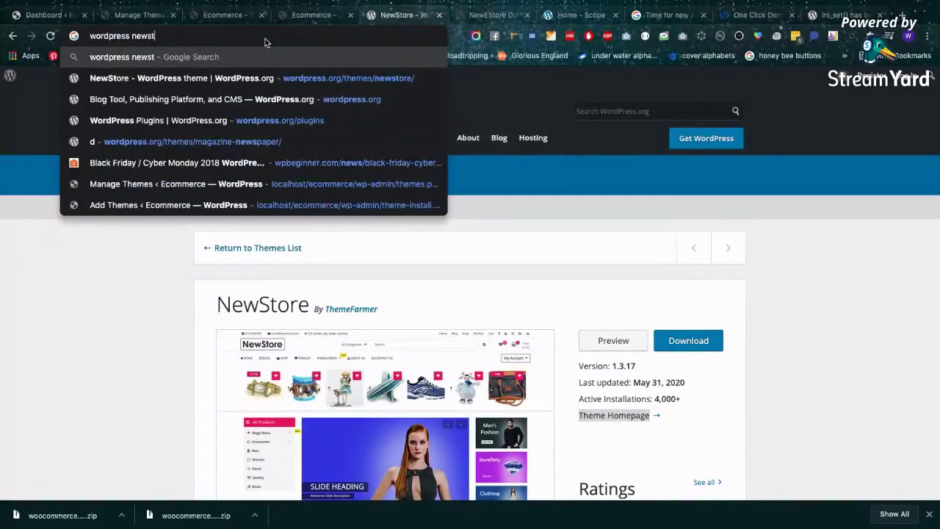
{"action": "type", "text": "ore thmee de"}
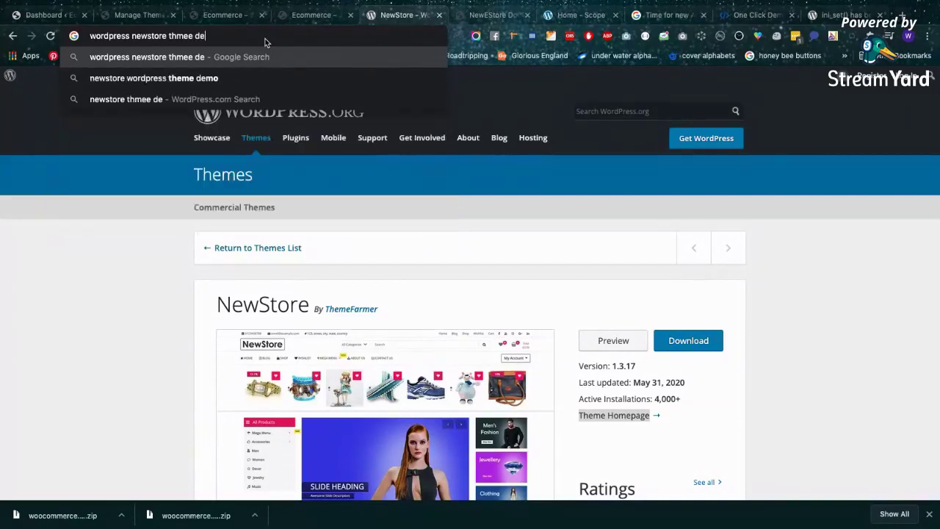
{"action": "type", "text": "de"}
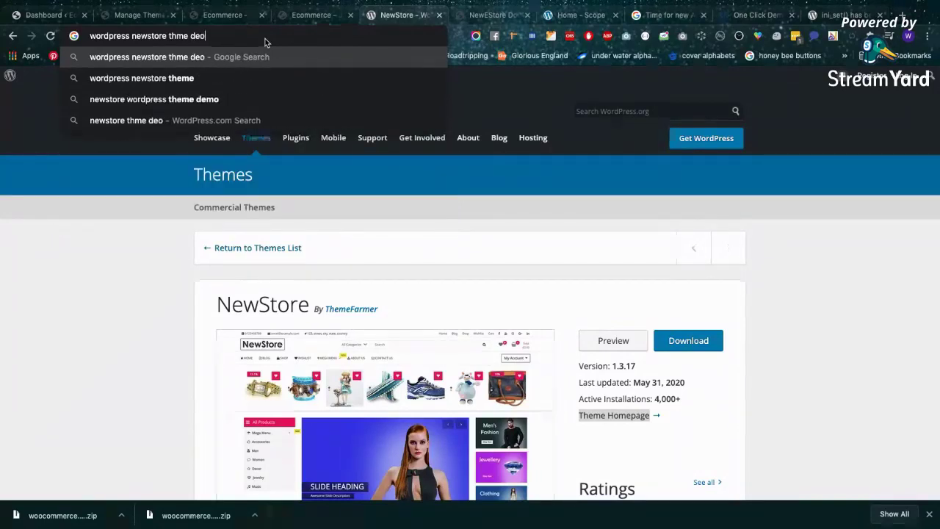
{"action": "type", "text": "mo daa"}
{"action": "key", "text": "Return"}
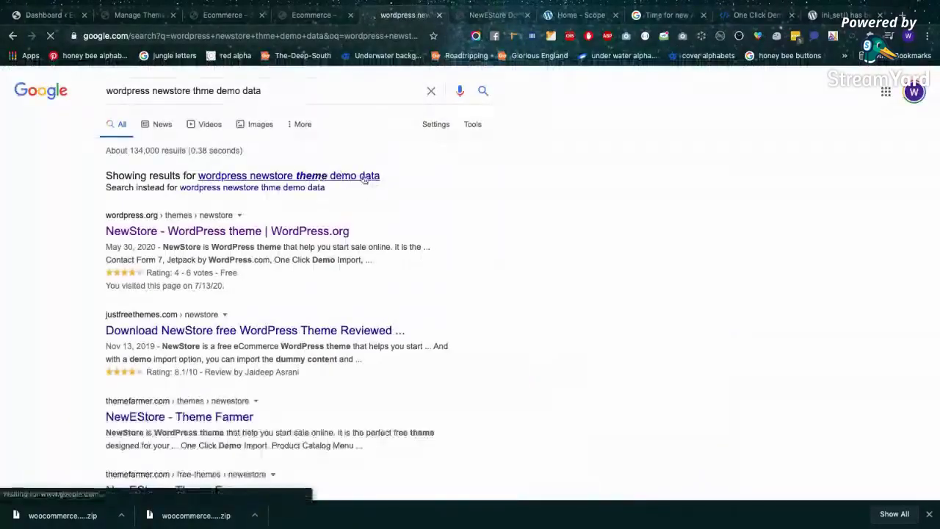
Open the themefarmer.com NewEStore page from the results, open its documentation in a separate tab and look through the theme's features
{"action": "scroll", "coordinate": [241, 309], "scroll_direction": "down", "scroll_amount": 2}
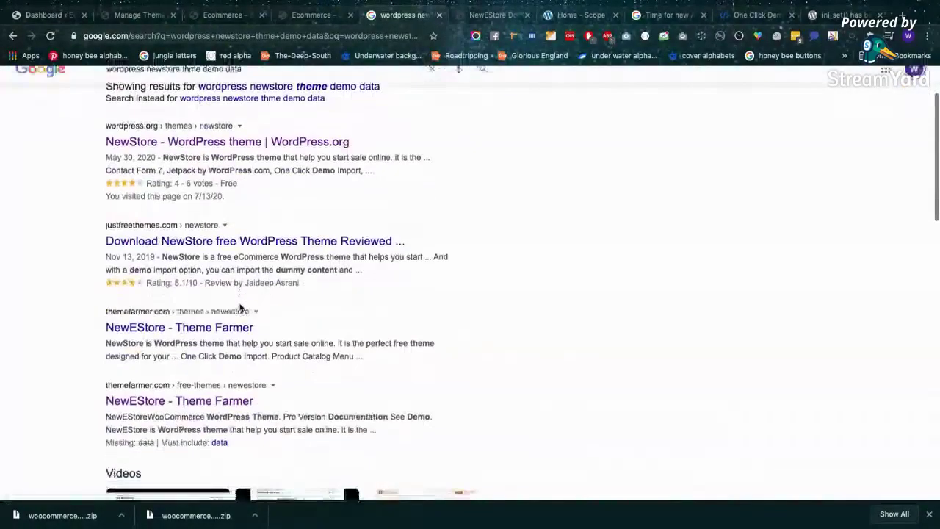
{"action": "middle_click", "coordinate": [242, 336]}
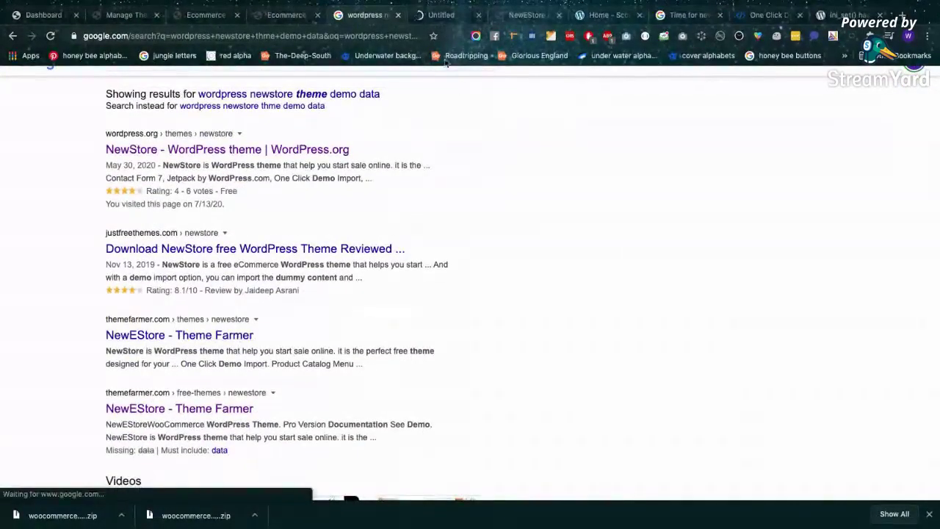
{"action": "left_click", "coordinate": [446, 17]}
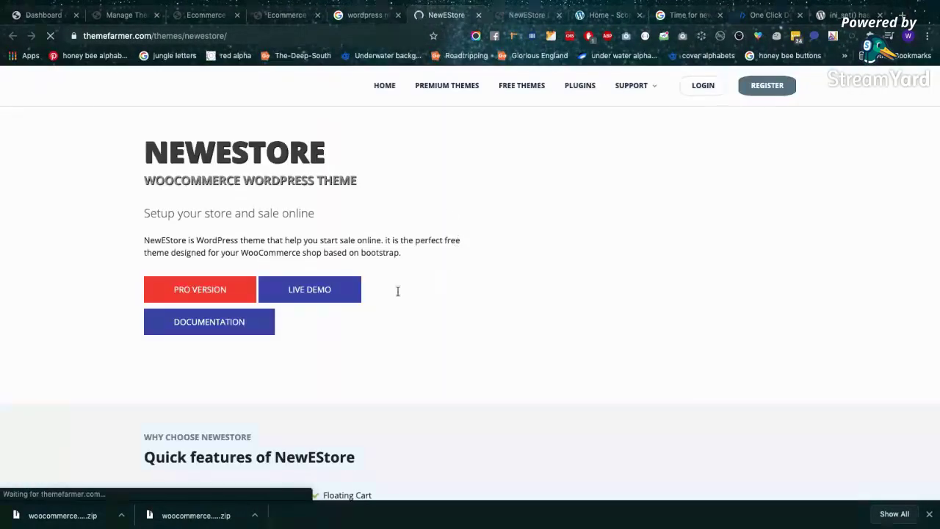
{"action": "scroll", "coordinate": [478, 287], "scroll_direction": "down", "scroll_amount": 3}
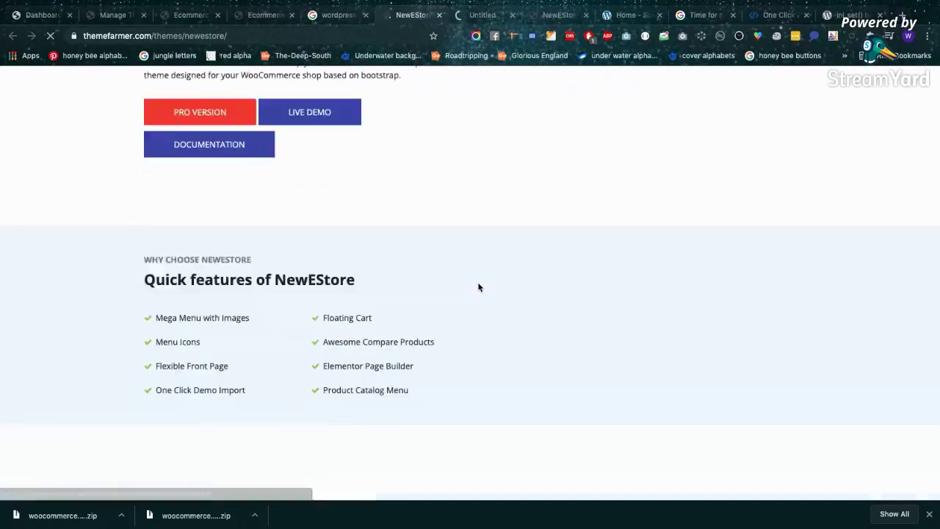
{"action": "scroll", "coordinate": [478, 288], "scroll_direction": "down", "scroll_amount": 5}
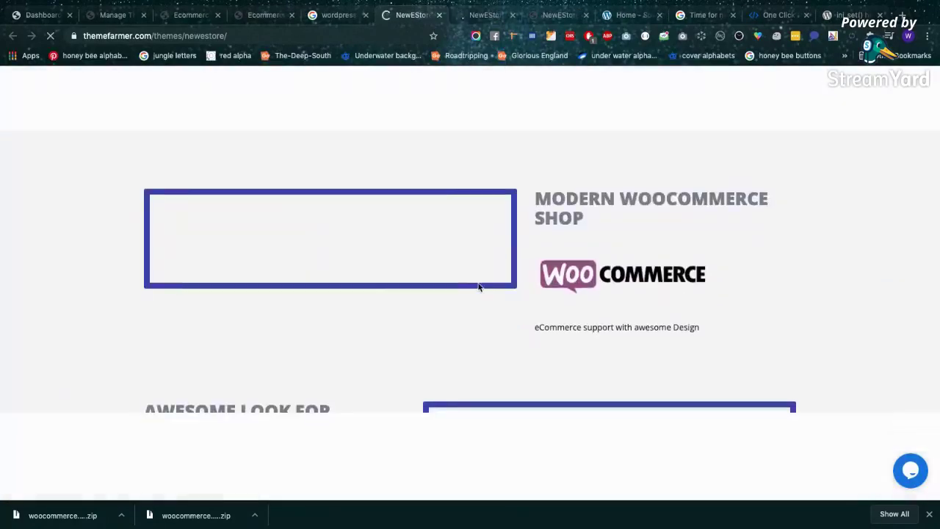
{"action": "scroll", "coordinate": [478, 287], "scroll_direction": "down", "scroll_amount": 3}
{"action": "scroll", "coordinate": [478, 288], "scroll_direction": "up", "scroll_amount": 10}
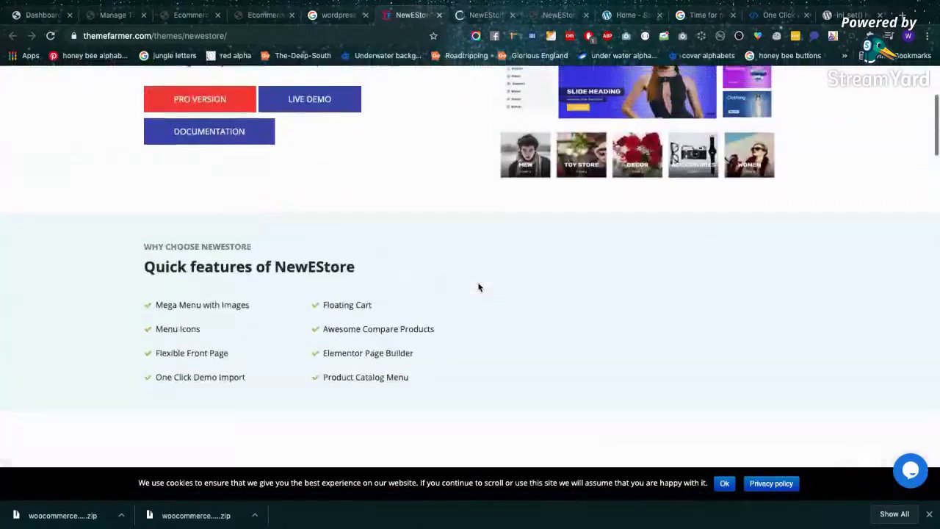
Go to the NewEStore documentation and find "demo data" on the page
{"action": "left_click", "coordinate": [473, 19]}
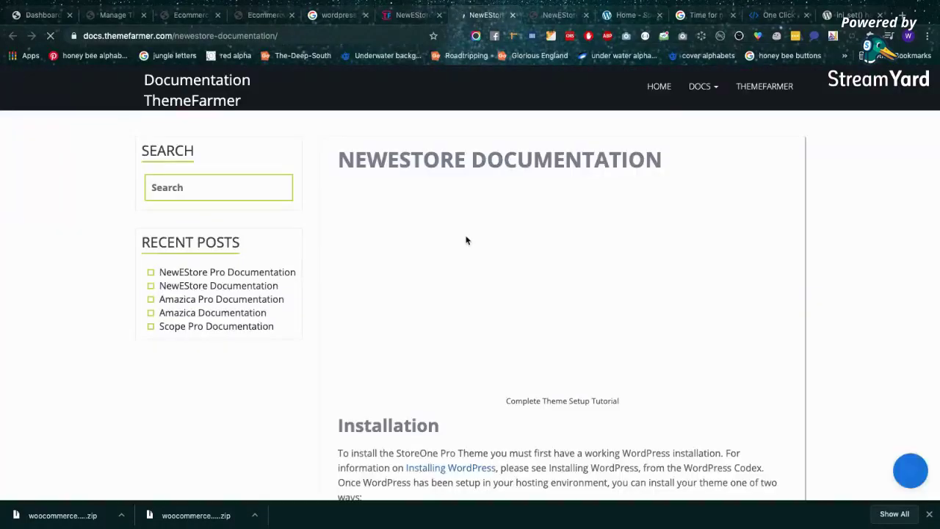
{"action": "scroll", "coordinate": [466, 241], "scroll_direction": "down", "scroll_amount": 3}
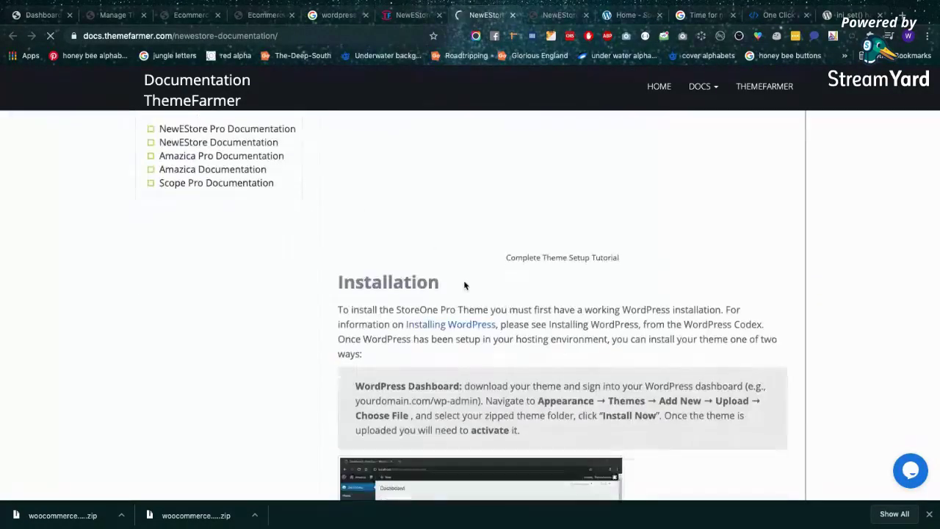
{"action": "key", "text": "ctrl+f"}
{"action": "type", "text": "demo data"}
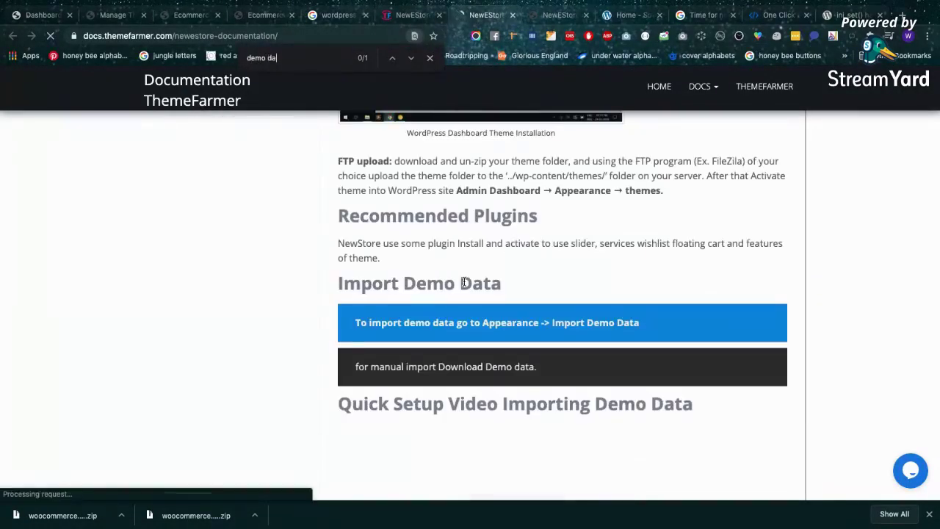
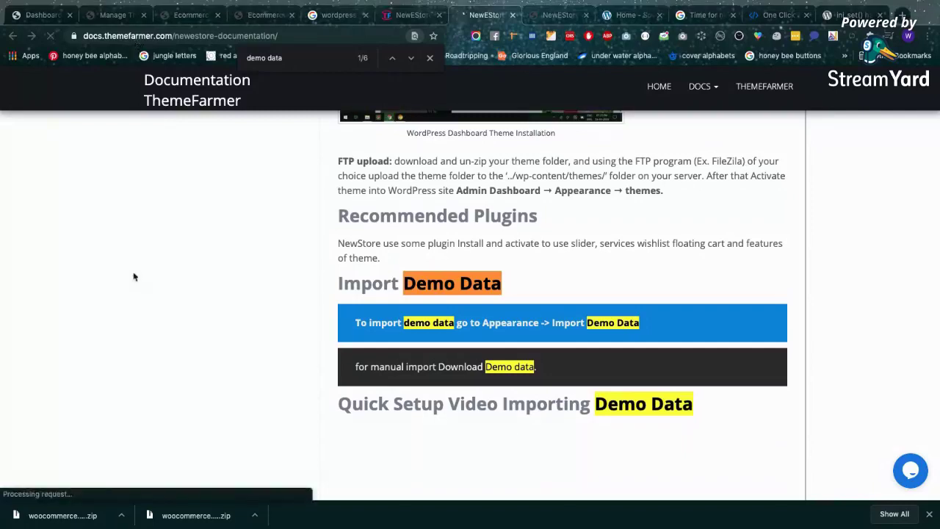
Download the demo data for manual import, extract newstore-demo-data.zip in the Downloads folder and open the extracted folder
{"action": "left_click", "coordinate": [505, 369]}
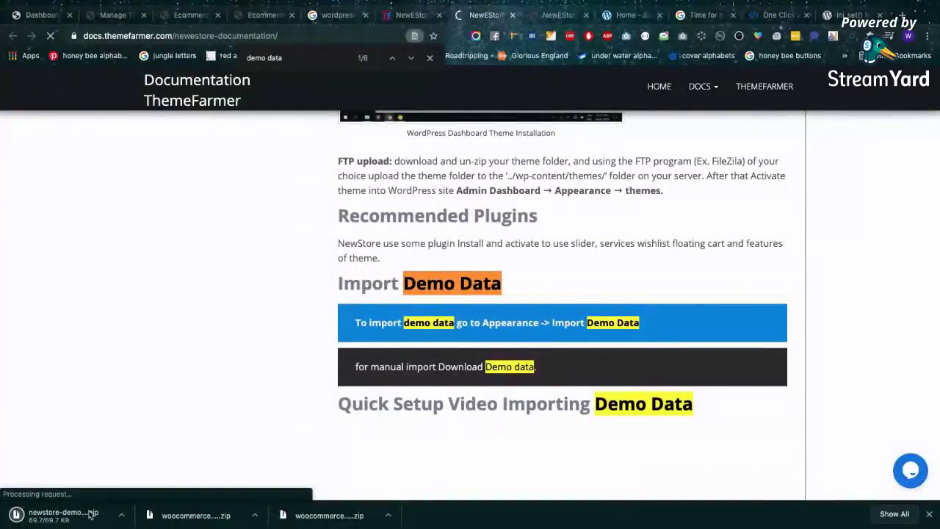
{"action": "left_click", "coordinate": [121, 515]}
{"action": "left_click", "coordinate": [158, 497]}
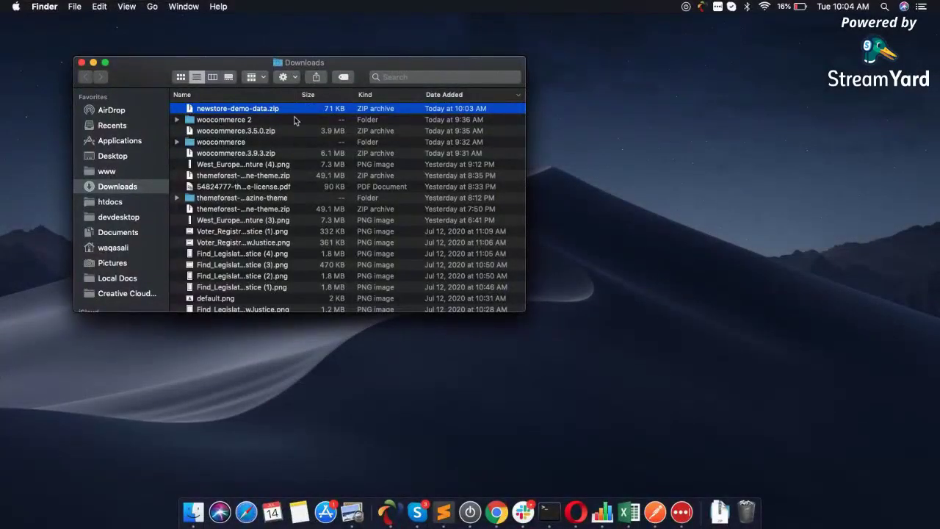
{"action": "key", "text": "super+o"}
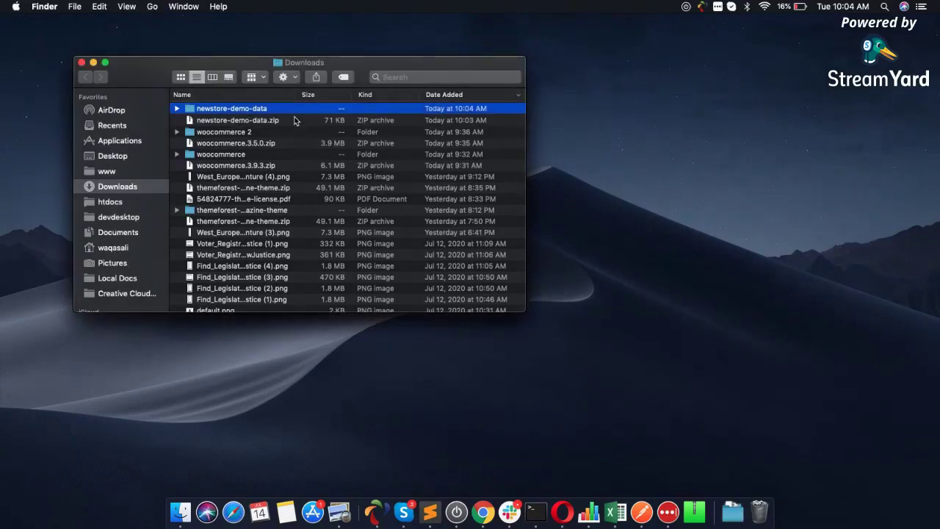
{"action": "double_click", "coordinate": [255, 113]}
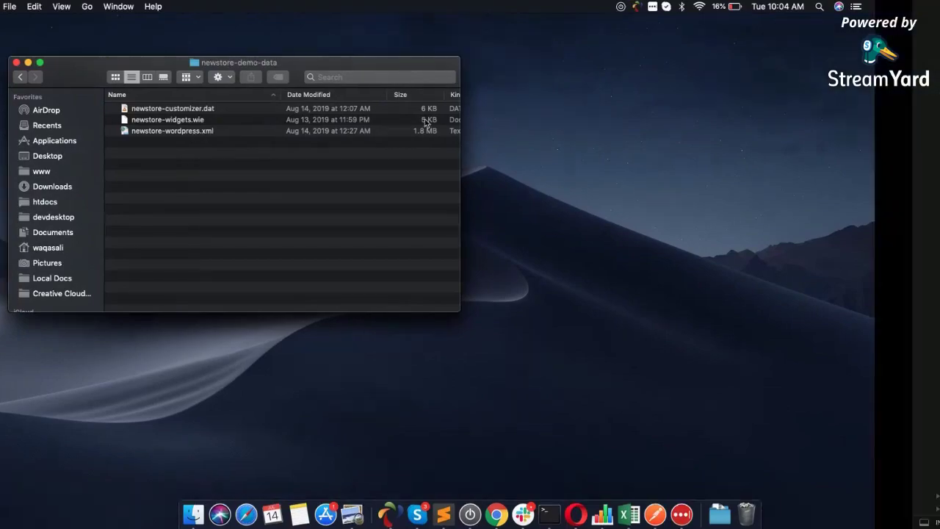
Return to the local WordPress admin in Chrome and open the Import Demo Data page with its NewStore demos
{"action": "key", "text": "ctrl+Right"}
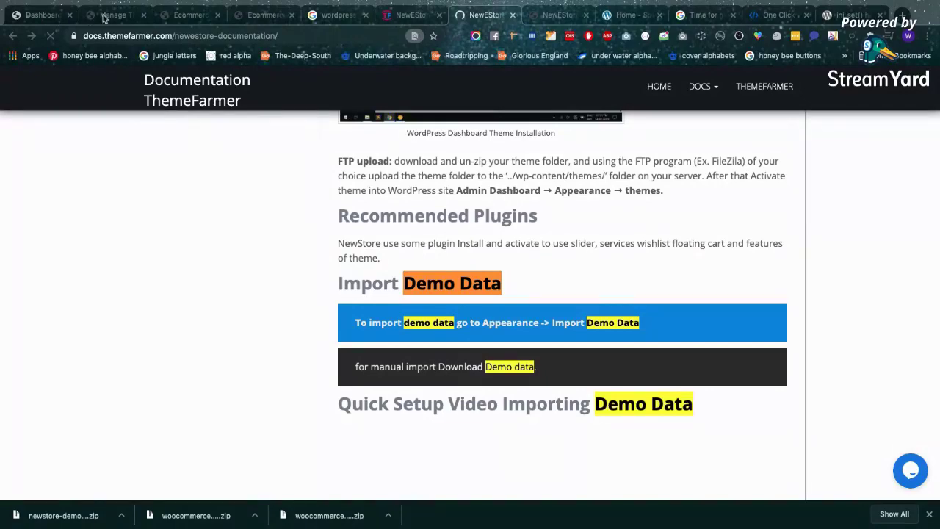
{"action": "left_click", "coordinate": [104, 19]}
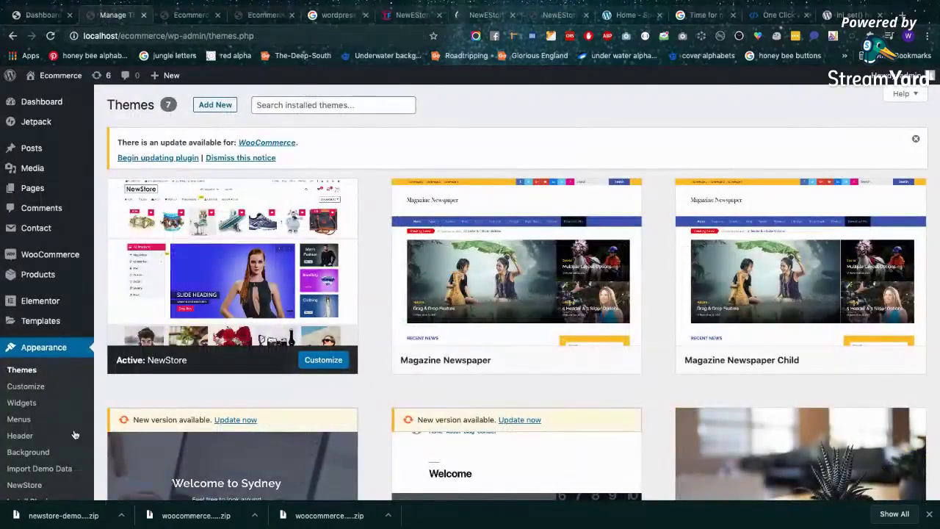
{"action": "scroll", "coordinate": [74, 435], "scroll_direction": "down", "scroll_amount": 3}
{"action": "left_click", "coordinate": [49, 367]}
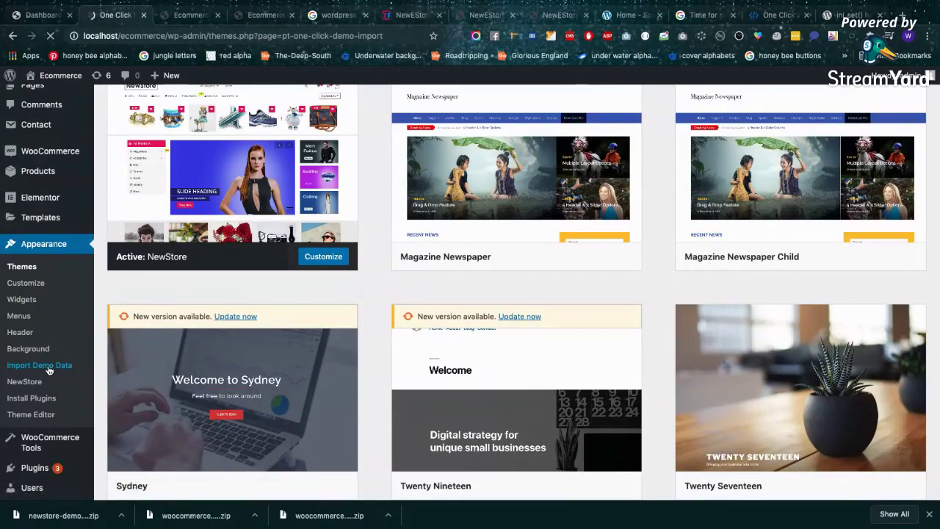
{"action": "scroll", "coordinate": [293, 322], "scroll_direction": "down", "scroll_amount": 2}
{"action": "scroll", "coordinate": [294, 323], "scroll_direction": "down", "scroll_amount": 1}
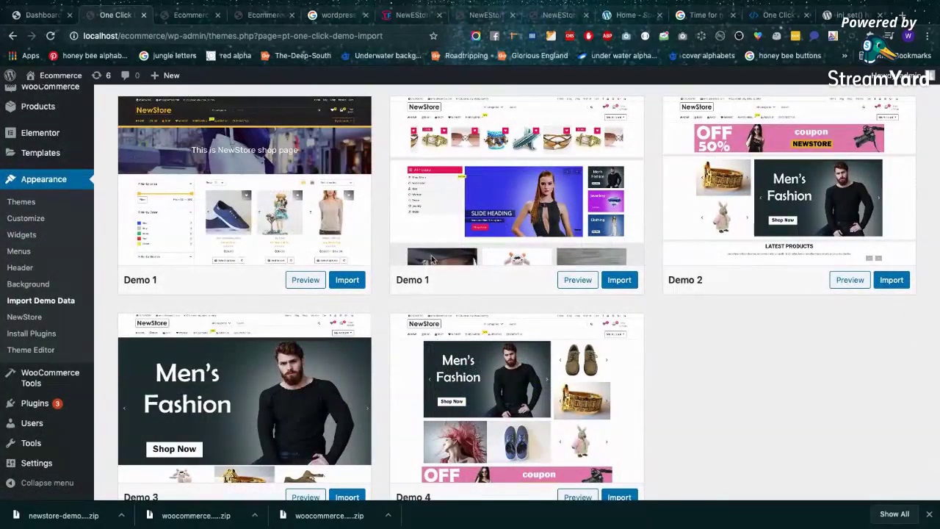
Look over the available NewStore demos and switch the demo import to manual file upload
{"action": "scroll", "coordinate": [156, 321], "scroll_direction": "down", "scroll_amount": 2}
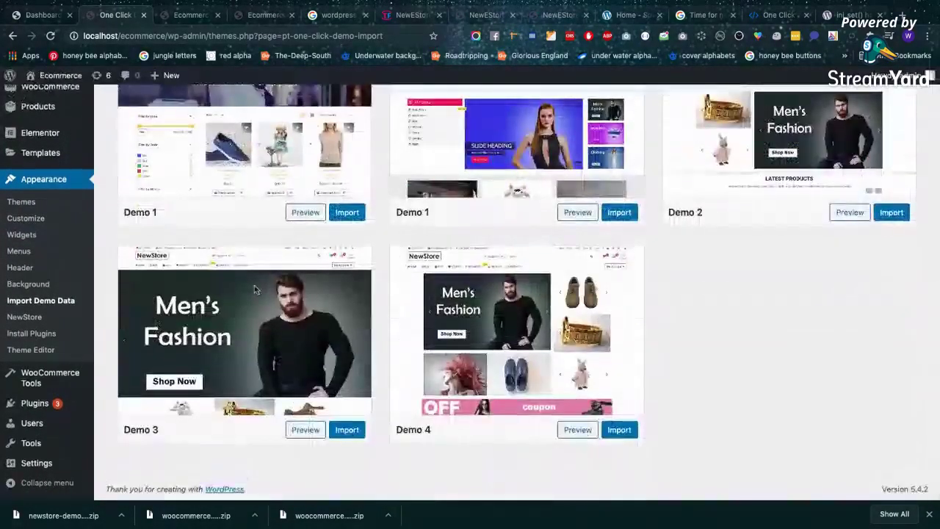
{"action": "scroll", "coordinate": [254, 285], "scroll_direction": "up", "scroll_amount": 5}
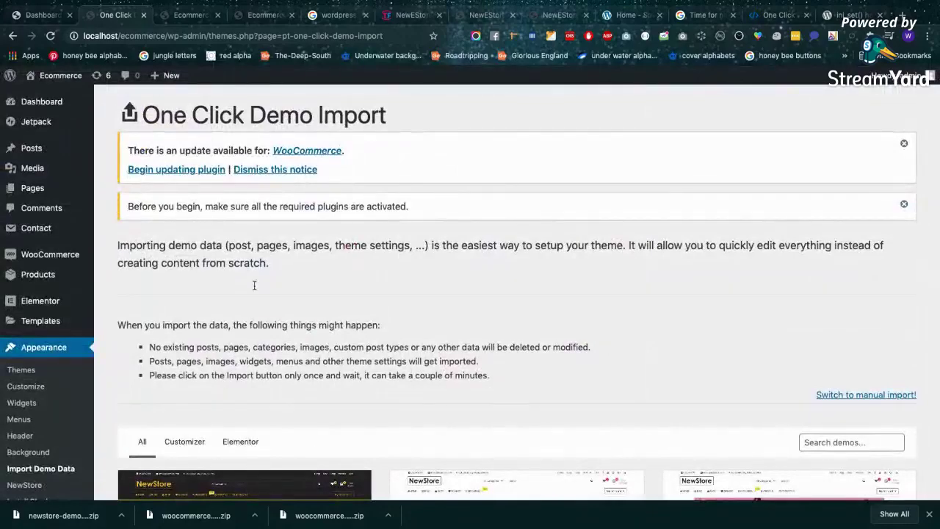
{"action": "scroll", "coordinate": [224, 323], "scroll_direction": "down", "scroll_amount": 4}
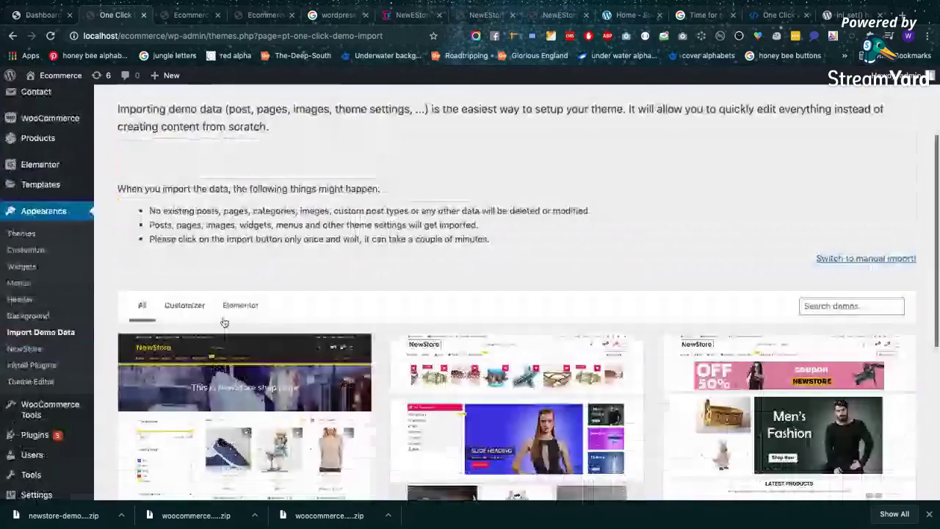
{"action": "scroll", "coordinate": [835, 172], "scroll_direction": "down", "scroll_amount": 3}
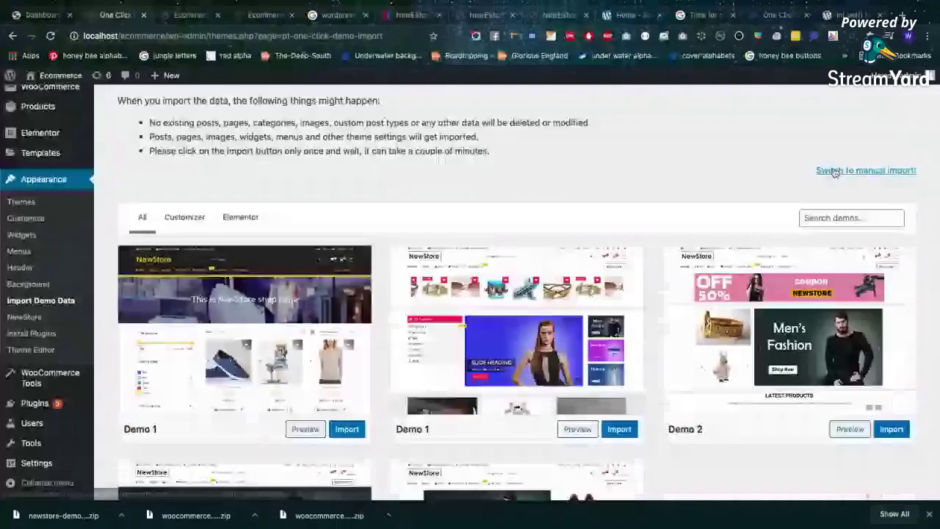
{"action": "left_click", "coordinate": [836, 172]}
{"action": "scroll", "coordinate": [241, 384], "scroll_direction": "down", "scroll_amount": 1}
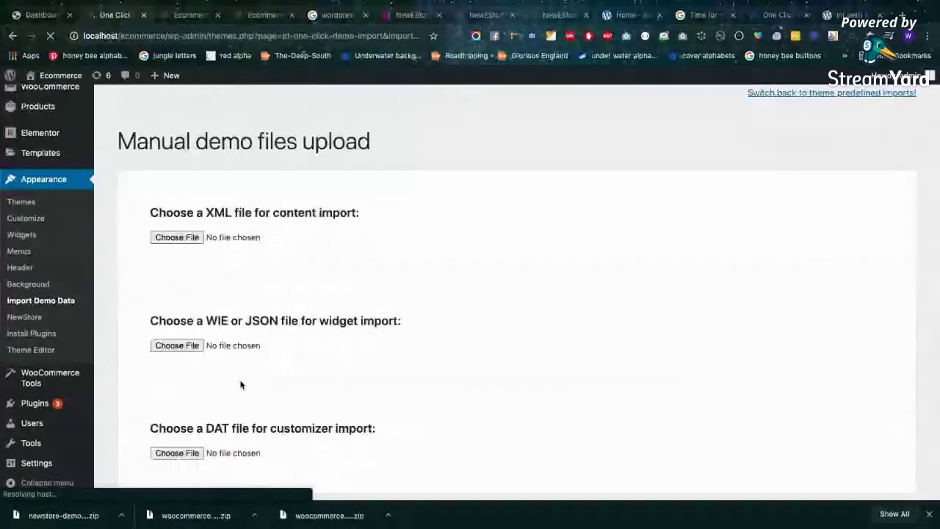
{"action": "scroll", "coordinate": [241, 384], "scroll_direction": "down", "scroll_amount": 1}
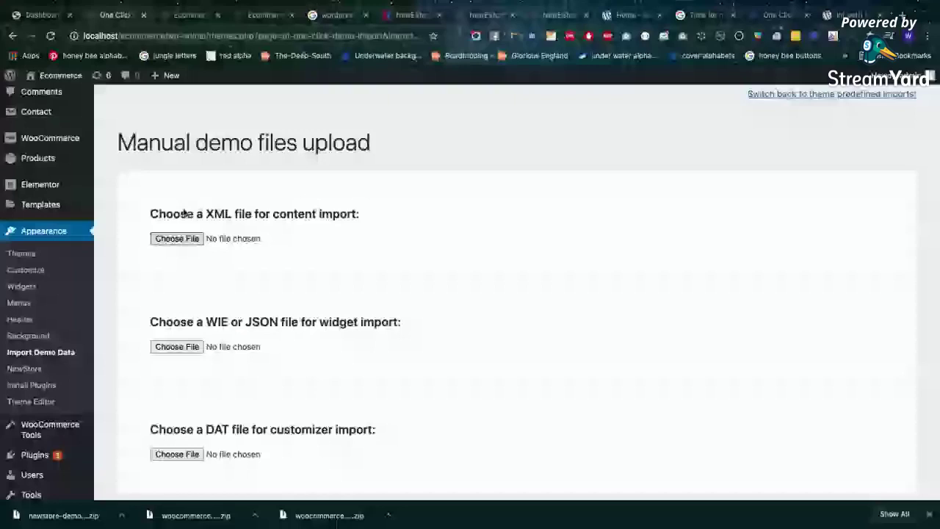
Select newstore-wordpress.xml for content, newstore-widgets.wie for widgets and newstore-customizer.dat for the customizer, and start the demo data import
{"action": "left_click_drag", "start_coordinate": [266, 213], "coordinate": [361, 216]}
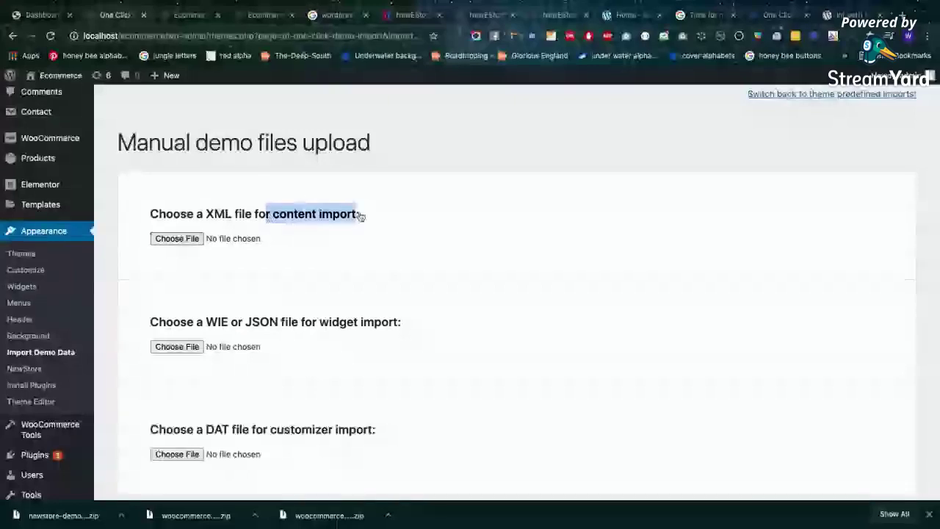
{"action": "left_click_drag", "start_coordinate": [361, 216], "coordinate": [367, 215]}
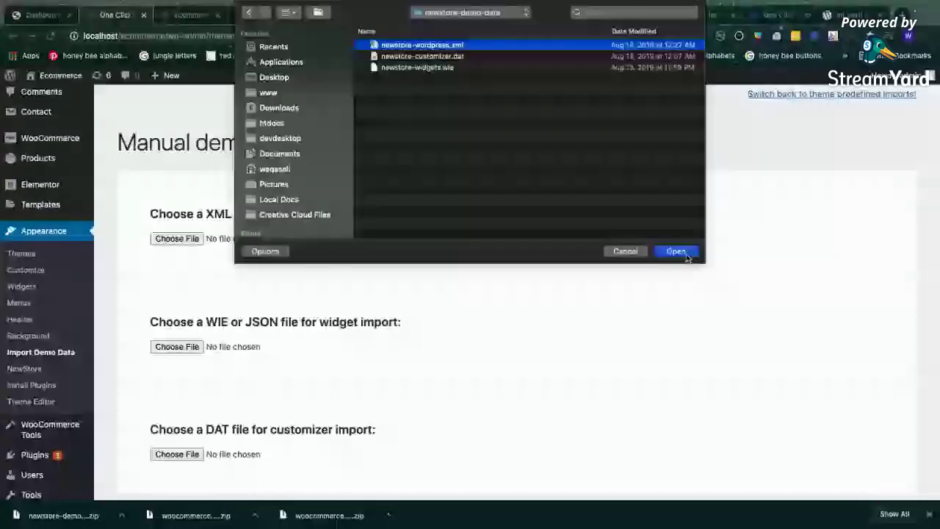
{"action": "left_click", "coordinate": [686, 254]}
{"action": "scroll", "coordinate": [224, 439], "scroll_direction": "down", "scroll_amount": 1}
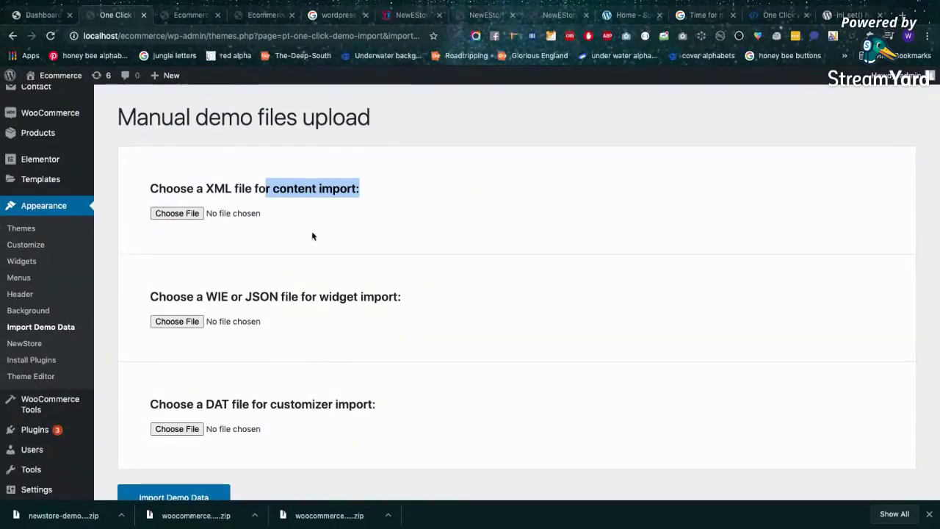
{"action": "left_click", "coordinate": [187, 214]}
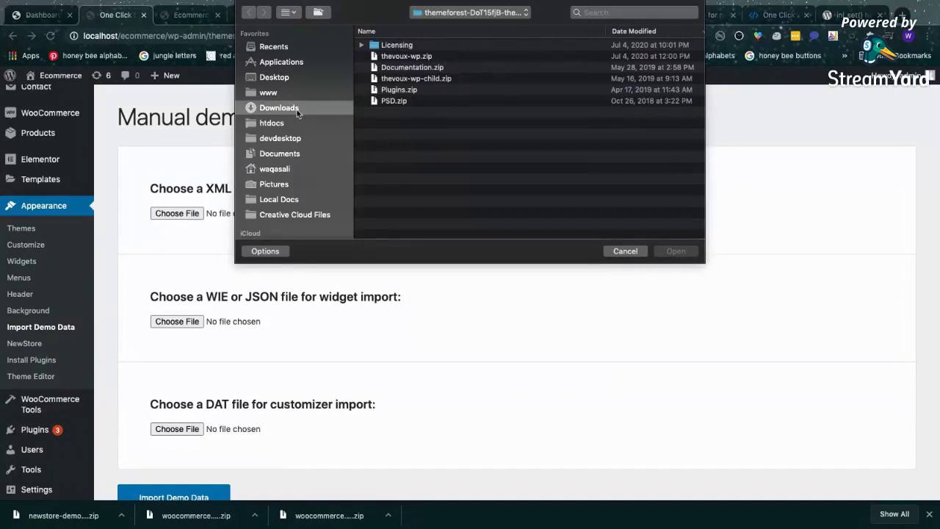
{"action": "left_click", "coordinate": [279, 108]}
{"action": "double_click", "coordinate": [446, 46]}
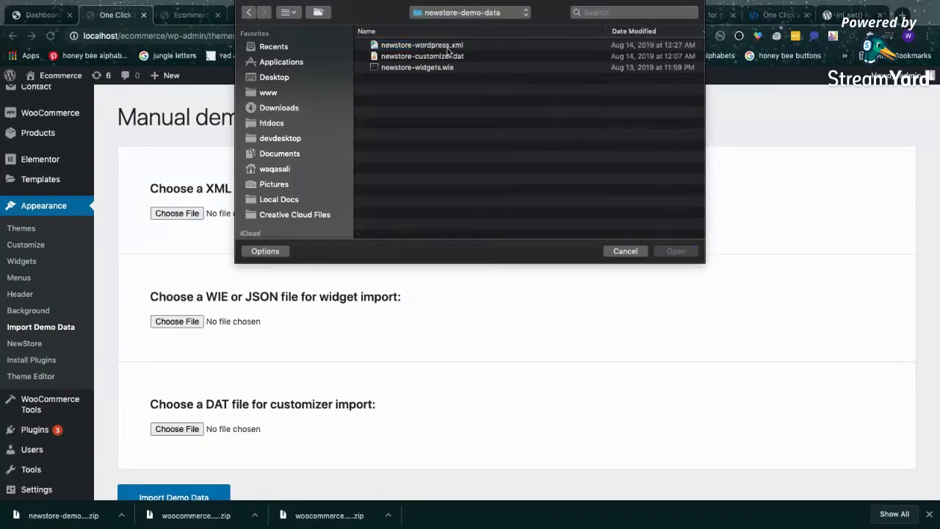
{"action": "double_click", "coordinate": [448, 45]}
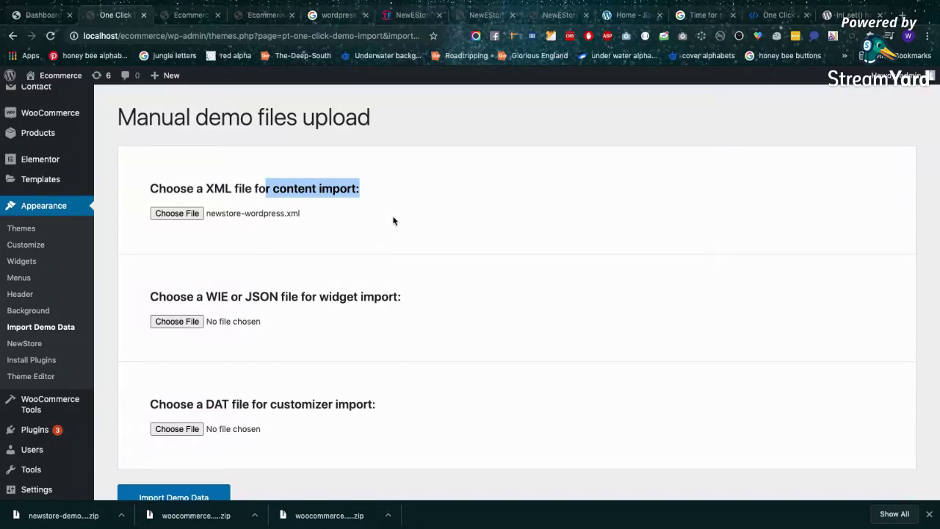
{"action": "scroll", "coordinate": [393, 221], "scroll_direction": "down", "scroll_amount": 1}
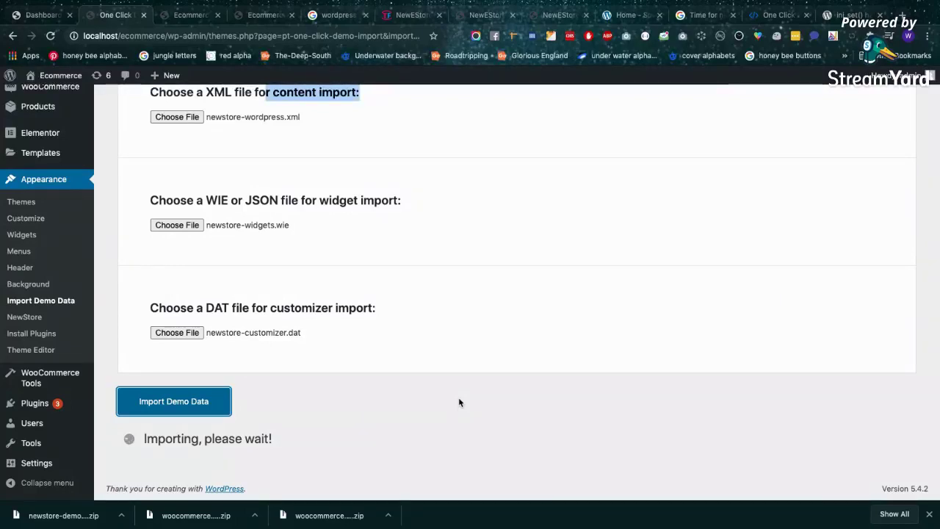
{"action": "mouse_move", "coordinate": [242, 524]}
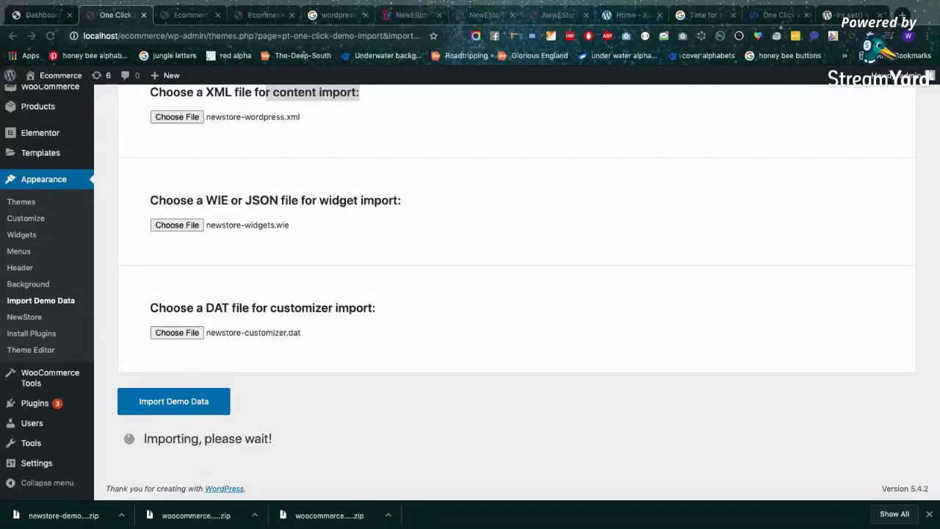
{"action": "key", "text": "super+Tab"}
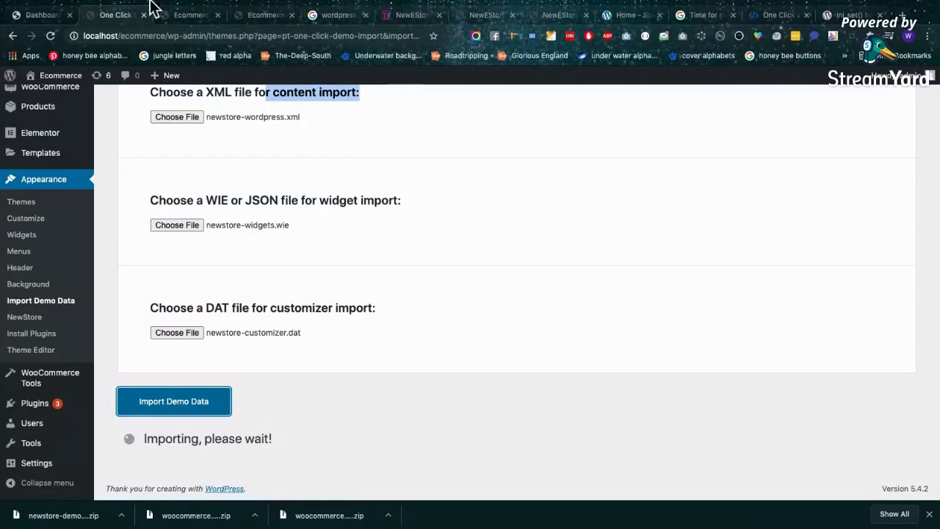
{"action": "scroll", "coordinate": [365, 360], "scroll_direction": "up", "scroll_amount": 1}
{"action": "scroll", "coordinate": [365, 354], "scroll_direction": "up", "scroll_amount": 3}
{"action": "scroll", "coordinate": [365, 355], "scroll_direction": "down", "scroll_amount": 3}
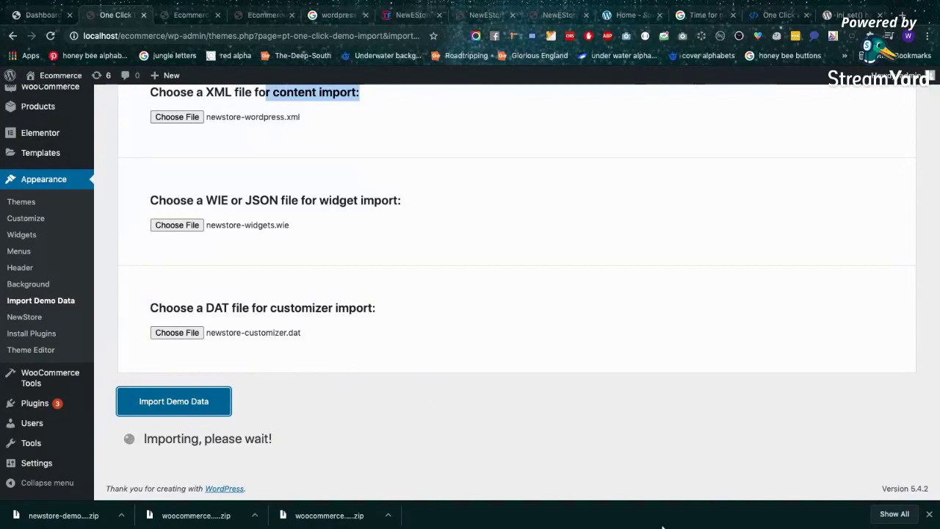
{"action": "mouse_move", "coordinate": [441, 525]}
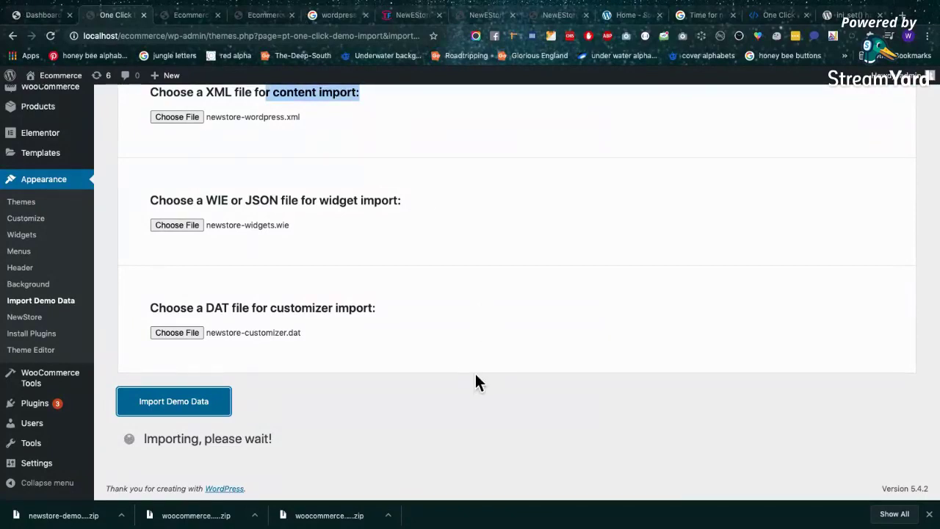
Open upwork.com in a new browser tab and look over the job feed
{"action": "left_click", "coordinate": [899, 15]}
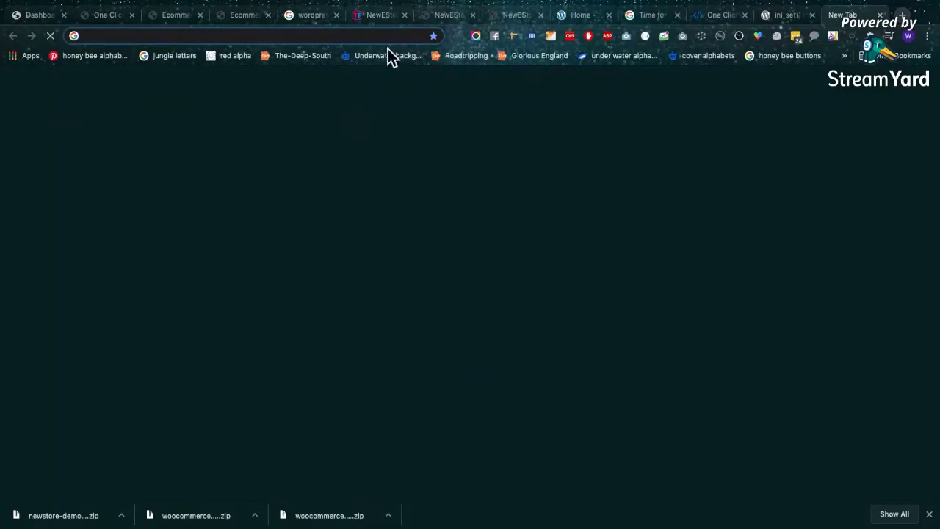
{"action": "type", "text": "upwork.com"}
{"action": "key", "text": "Return"}
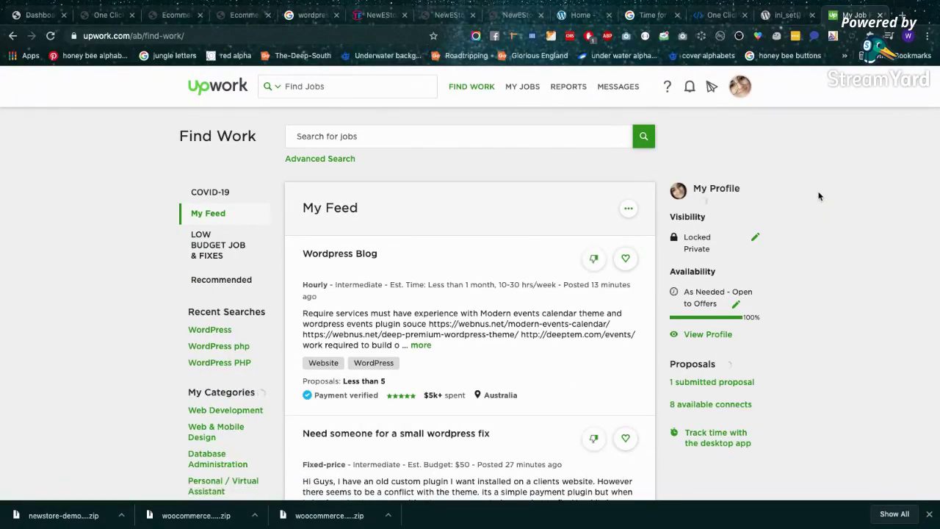
{"action": "scroll", "coordinate": [819, 196], "scroll_direction": "down", "scroll_amount": 3}
{"action": "scroll", "coordinate": [820, 196], "scroll_direction": "up", "scroll_amount": 3}
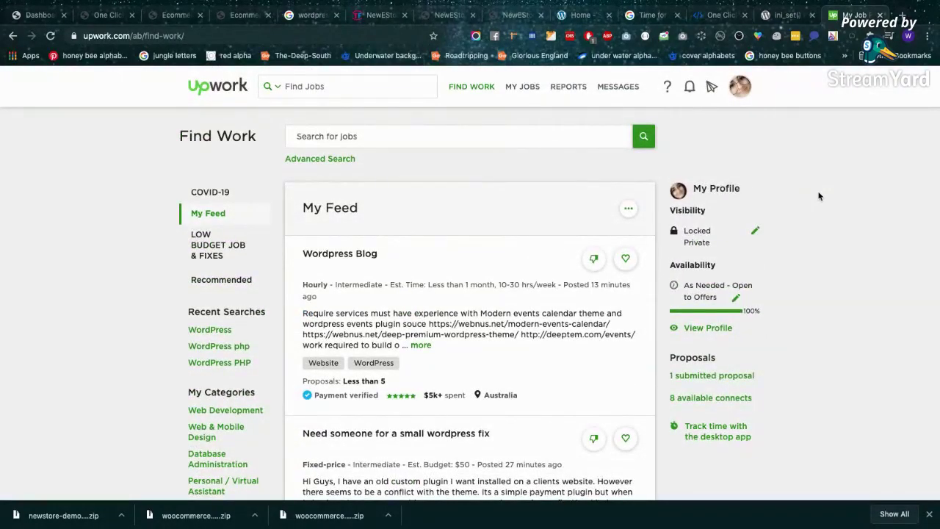
View Upwork's advanced job search form and the contracts page, and return to the Find Work page
{"action": "left_click", "coordinate": [374, 130]}
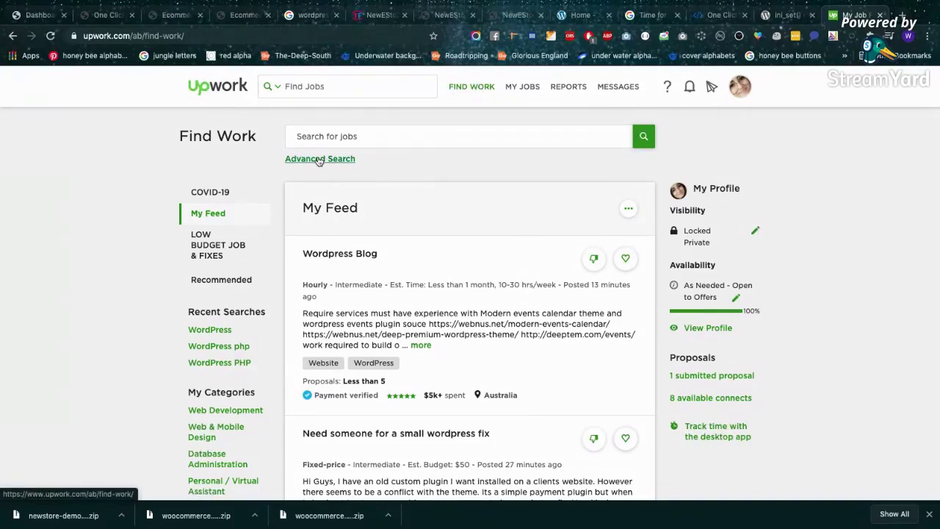
{"action": "left_click", "coordinate": [319, 159]}
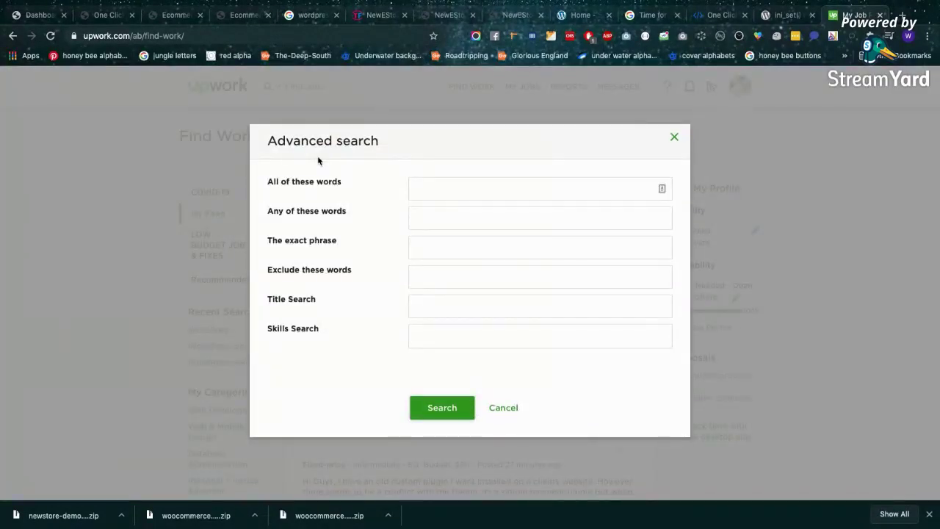
{"action": "left_click", "coordinate": [674, 139]}
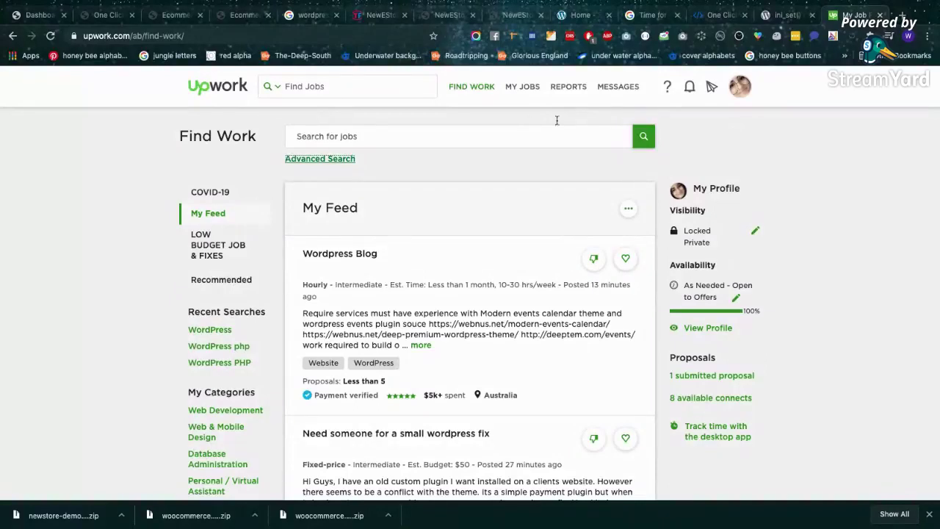
{"action": "mouse_move", "coordinate": [522, 88]}
{"action": "left_click", "coordinate": [514, 130]}
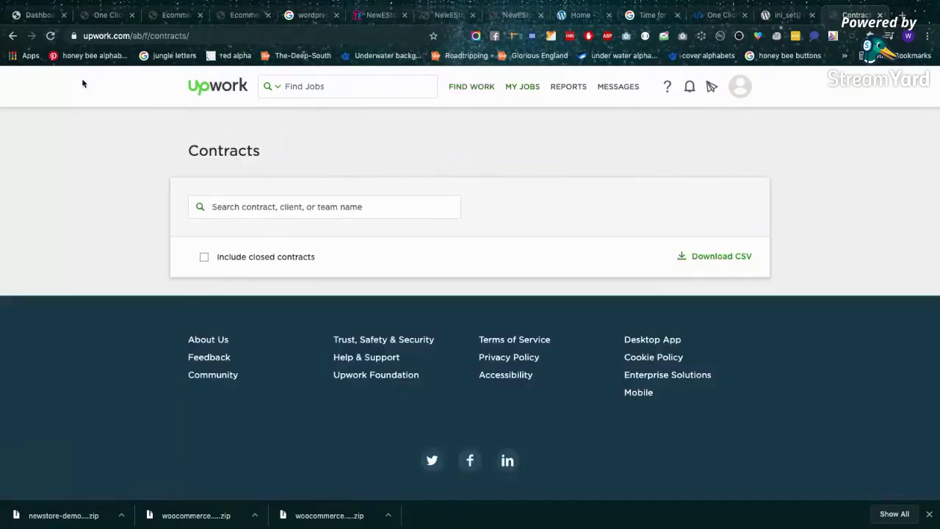
{"action": "left_click", "coordinate": [12, 35]}
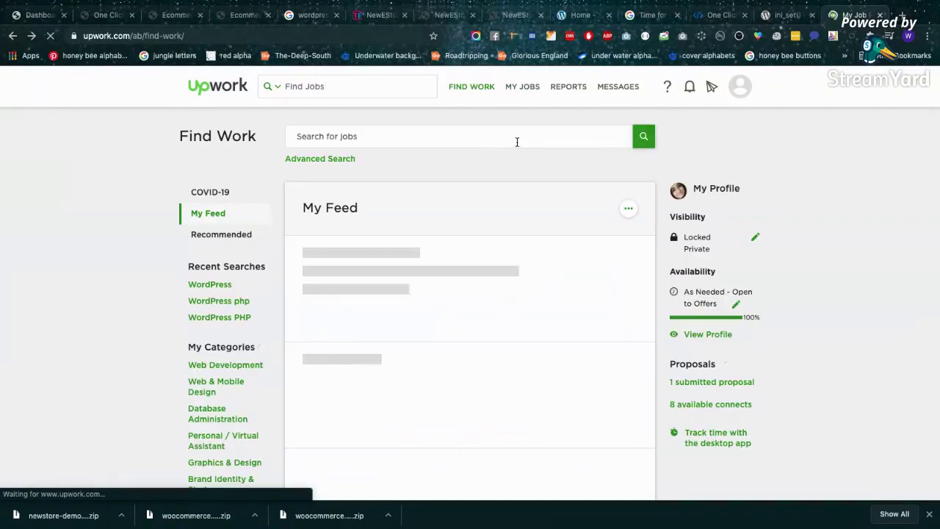
Search the Upwork jobs for "PHP urgent"
{"action": "left_click", "coordinate": [501, 131]}
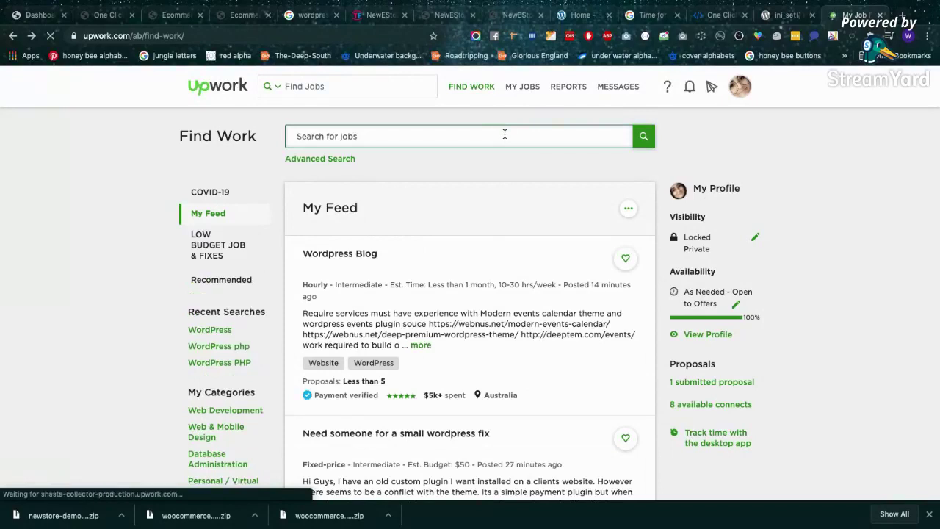
{"action": "type", "text": "PHP"}
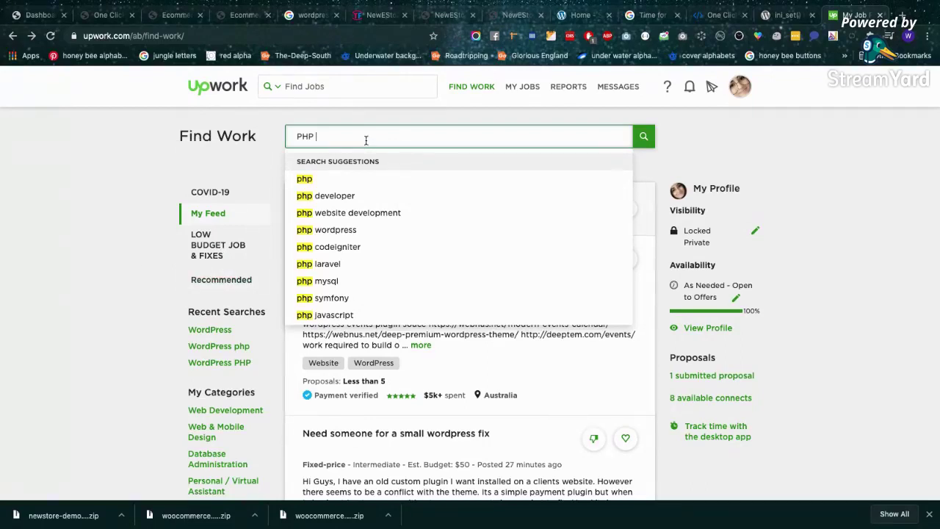
{"action": "type", "text": "nt"}
{"action": "key", "text": "Return"}
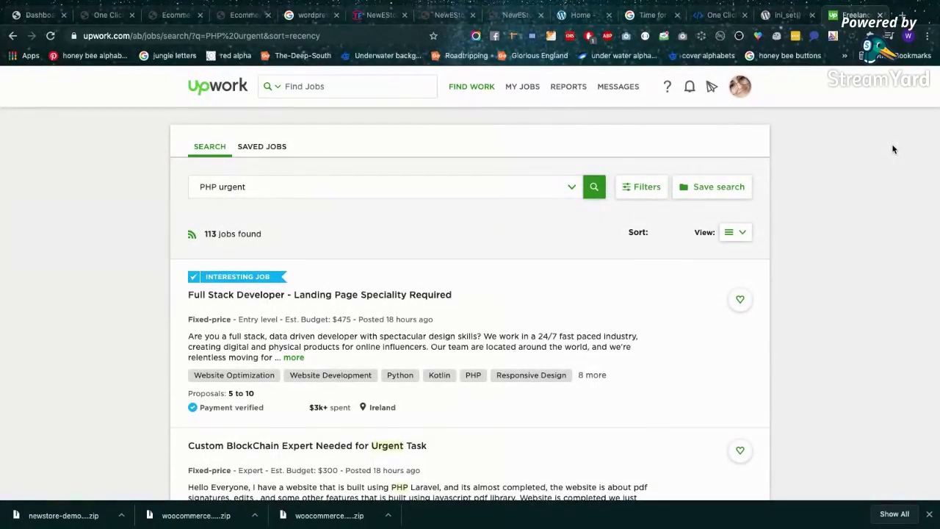
Look through the job listings and read the full description of "Urgent WordPress & Mysql Expert Need"
{"action": "scroll", "coordinate": [893, 149], "scroll_direction": "down", "scroll_amount": 2}
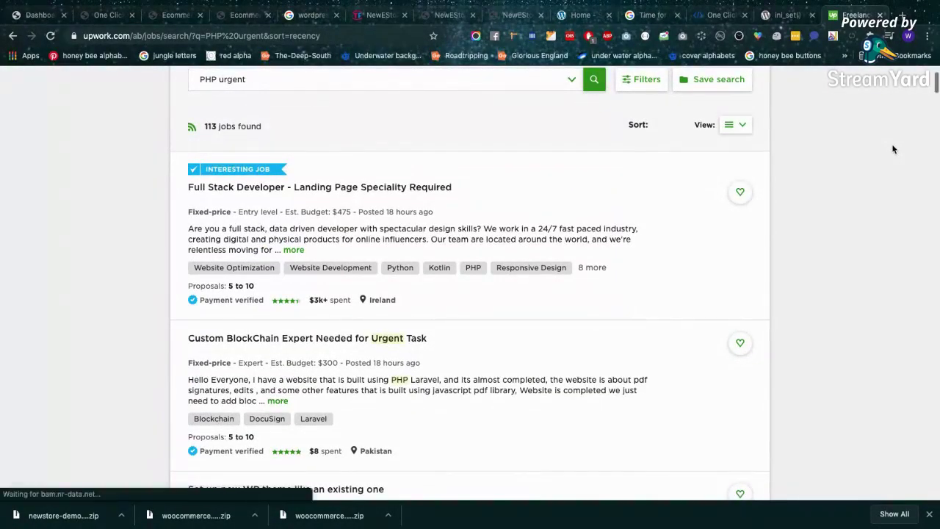
{"action": "scroll", "coordinate": [888, 156], "scroll_direction": "down", "scroll_amount": 1}
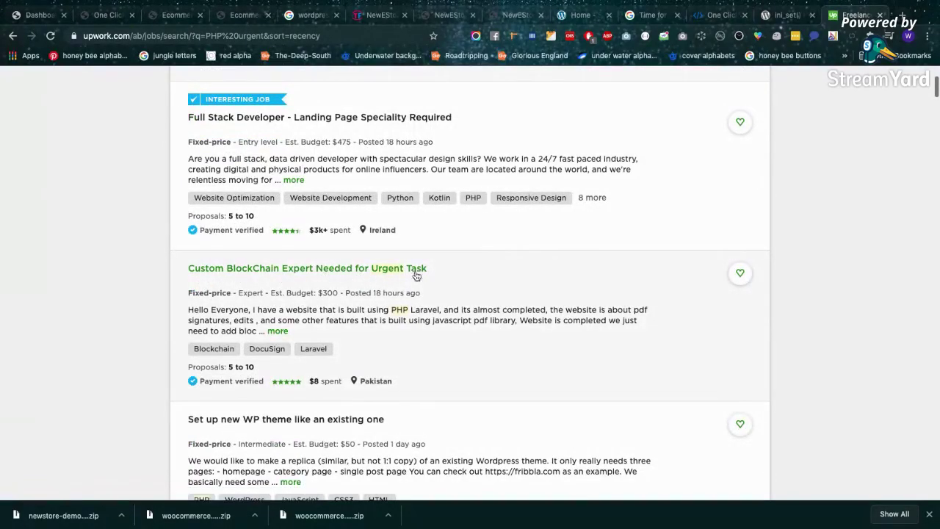
{"action": "scroll", "coordinate": [415, 276], "scroll_direction": "down", "scroll_amount": 3}
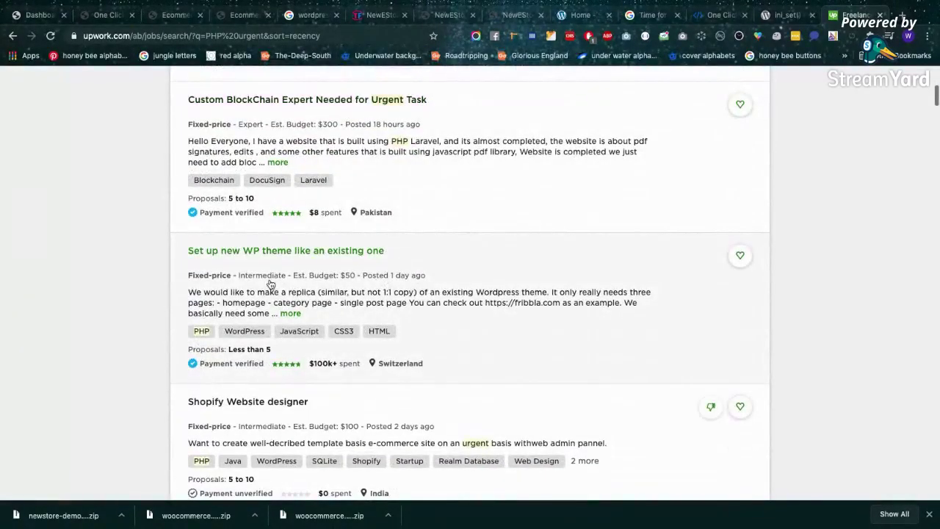
{"action": "scroll", "coordinate": [335, 314], "scroll_direction": "down", "scroll_amount": 2}
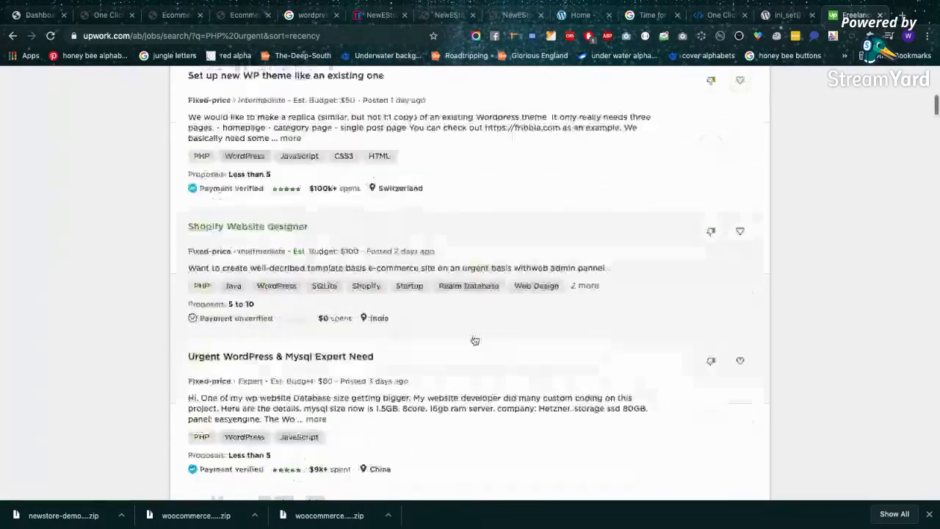
{"action": "scroll", "coordinate": [471, 338], "scroll_direction": "down", "scroll_amount": 2}
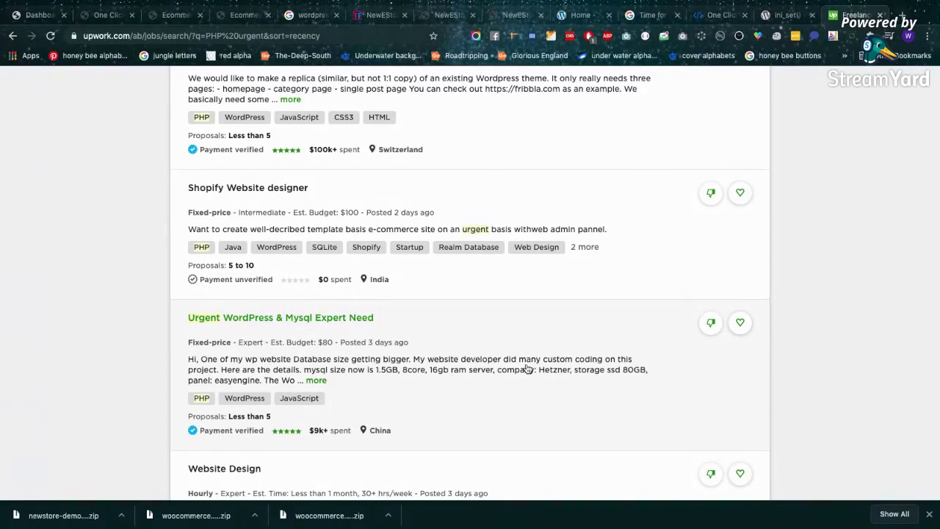
{"action": "left_click", "coordinate": [317, 380]}
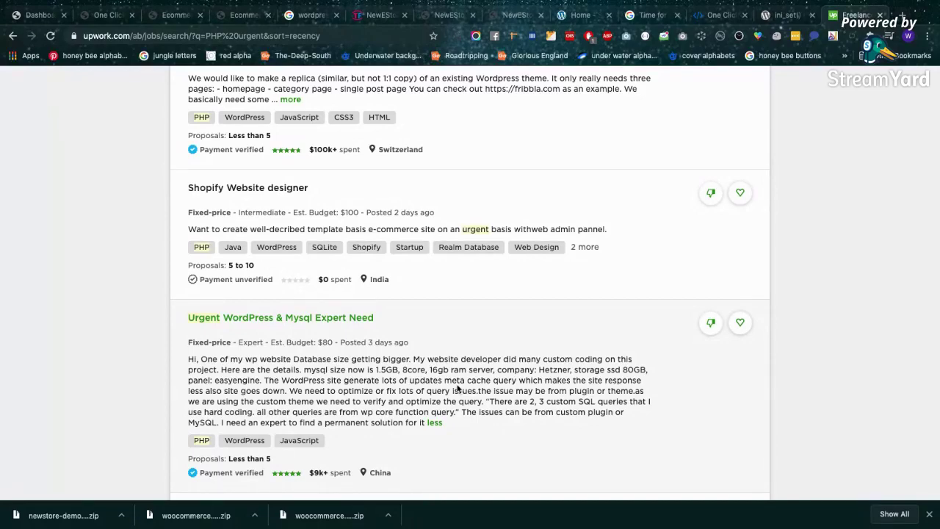
{"action": "scroll", "coordinate": [457, 387], "scroll_direction": "down", "scroll_amount": 3}
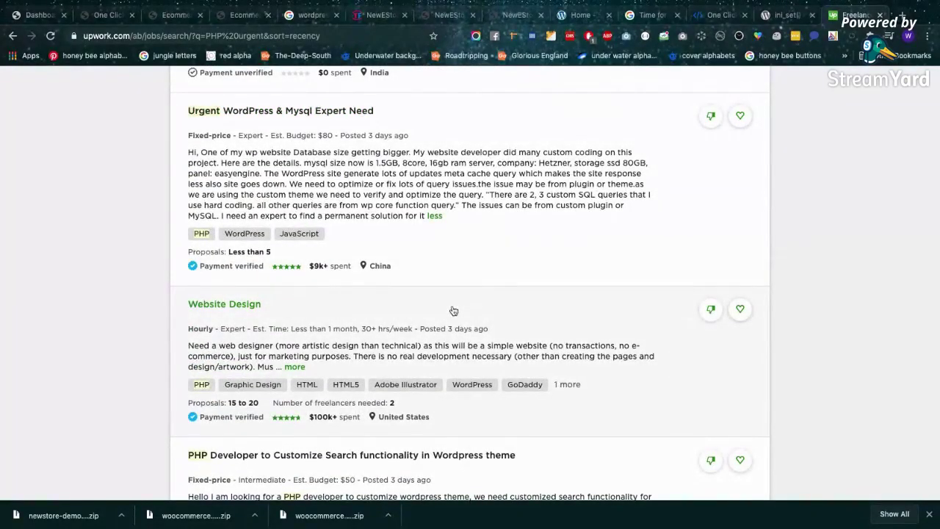
Read the full description of "PHP Developer to Customize Search functionality in Wordpress theme" and return to the start of the results
{"action": "scroll", "coordinate": [453, 311], "scroll_direction": "down", "scroll_amount": 2}
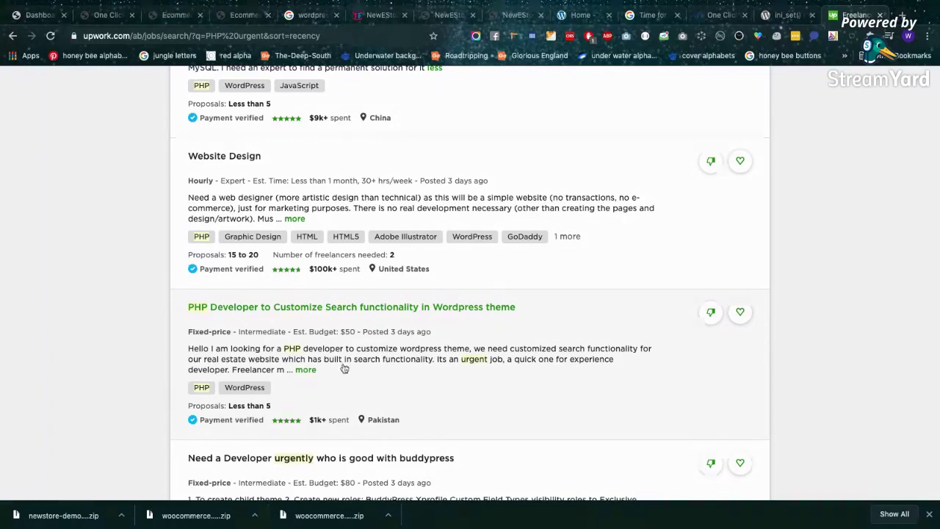
{"action": "left_click", "coordinate": [305, 370]}
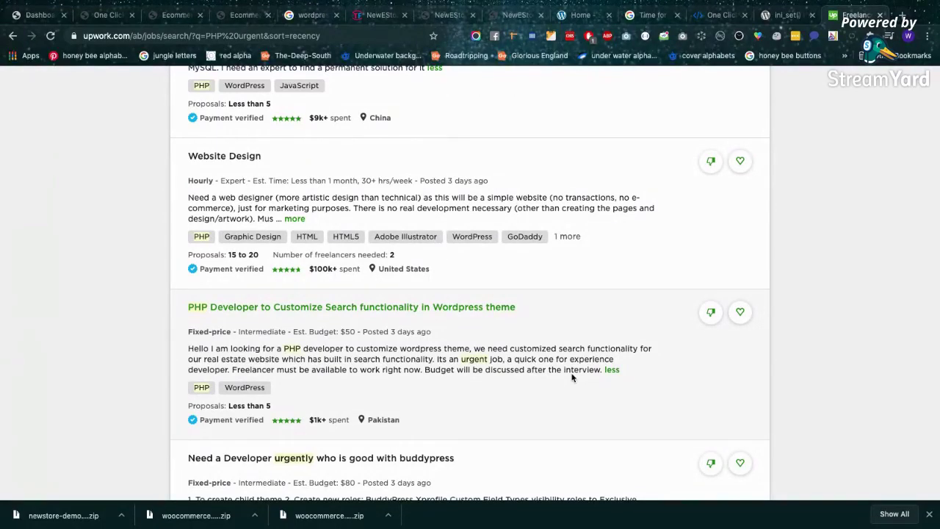
{"action": "scroll", "coordinate": [643, 266], "scroll_direction": "up", "scroll_amount": 10}
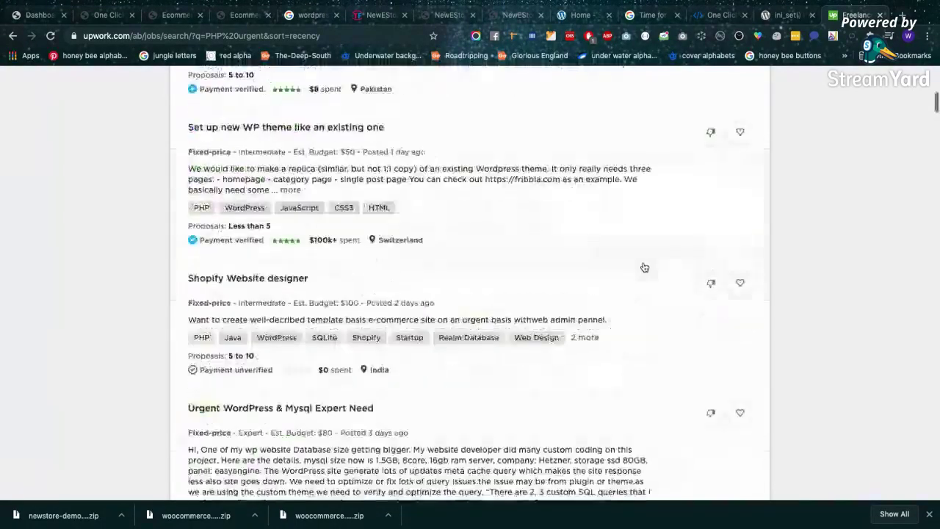
{"action": "scroll", "coordinate": [643, 266], "scroll_direction": "up", "scroll_amount": 3}
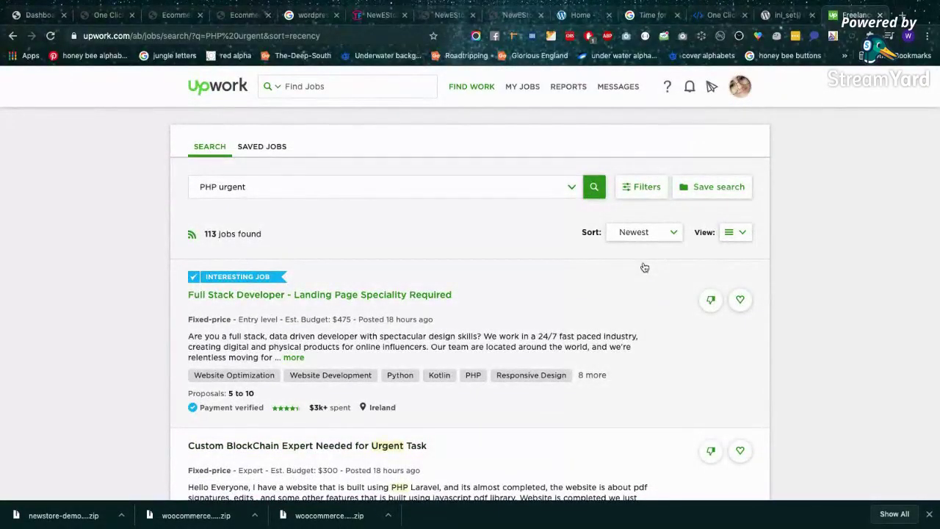
Search the Upwork jobs for "PHP learning"
{"action": "left_click", "coordinate": [329, 187]}
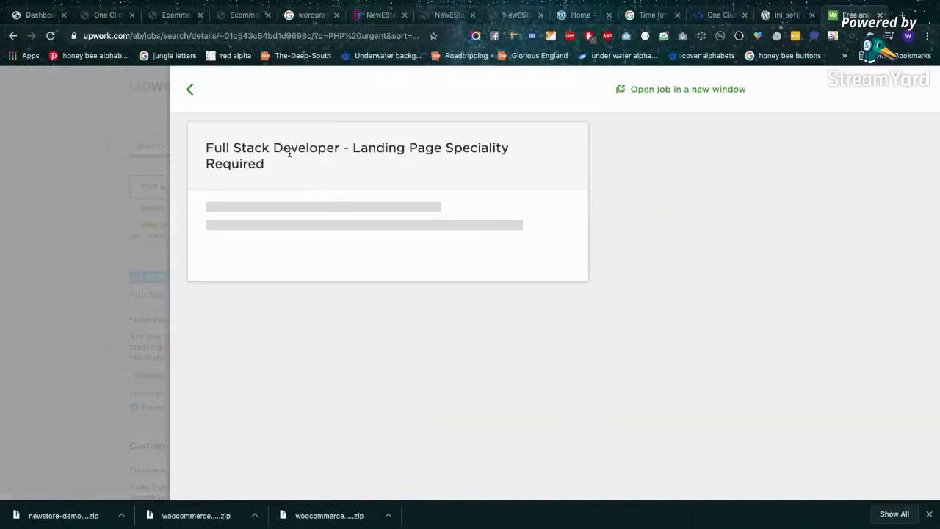
{"action": "left_click", "coordinate": [191, 91]}
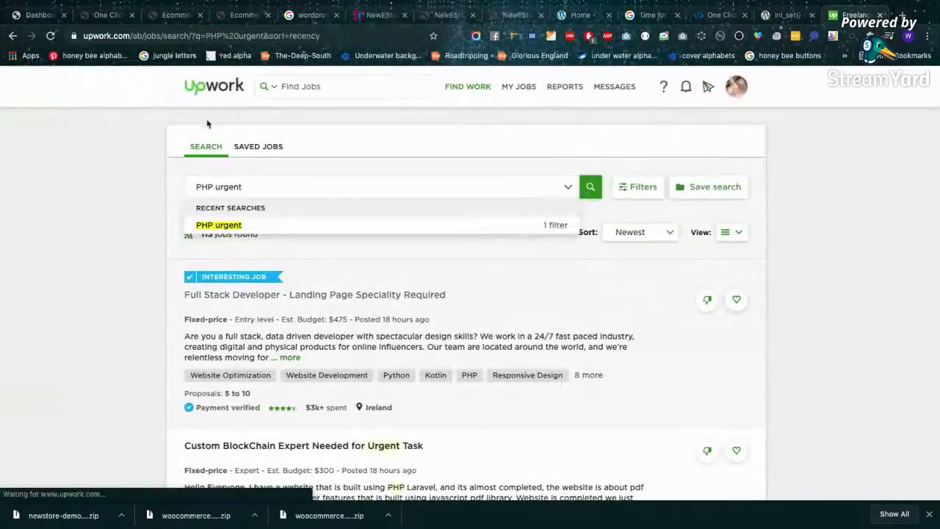
{"action": "left_click", "coordinate": [274, 186]}
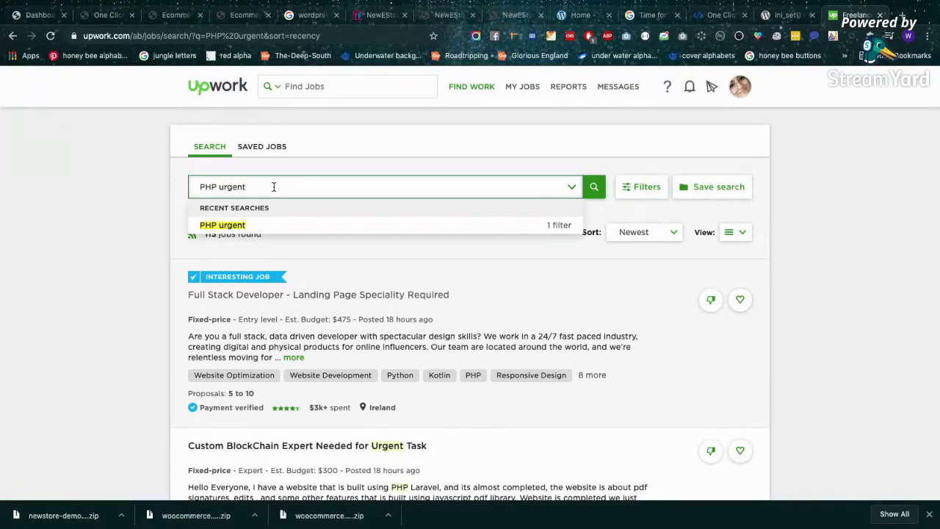
{"action": "key", "text": "BackSpace"}
{"action": "key", "text": "BackSpace"}
{"action": "key", "text": "BackSpace"}
{"action": "key", "text": "BackSpace"}
{"action": "key", "text": "BackSpace"}
{"action": "type", "text": "l"}
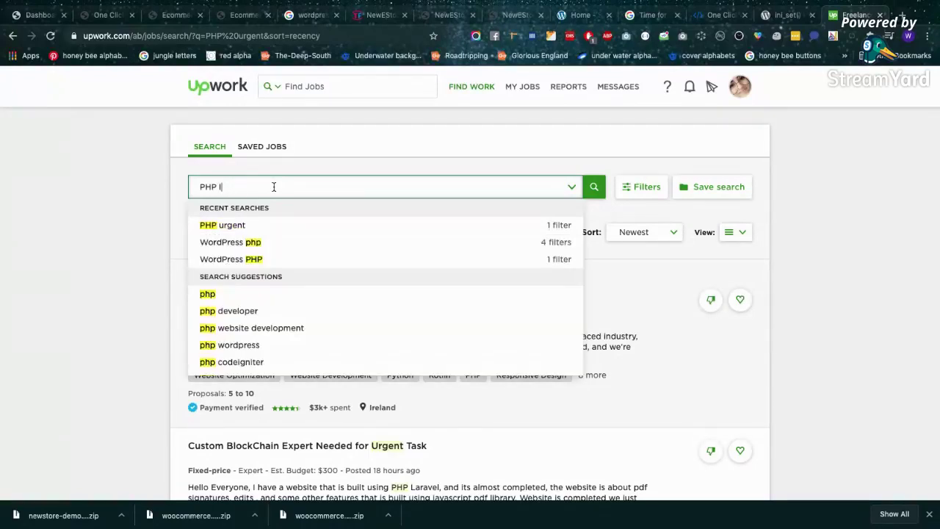
{"action": "type", "text": "earning"}
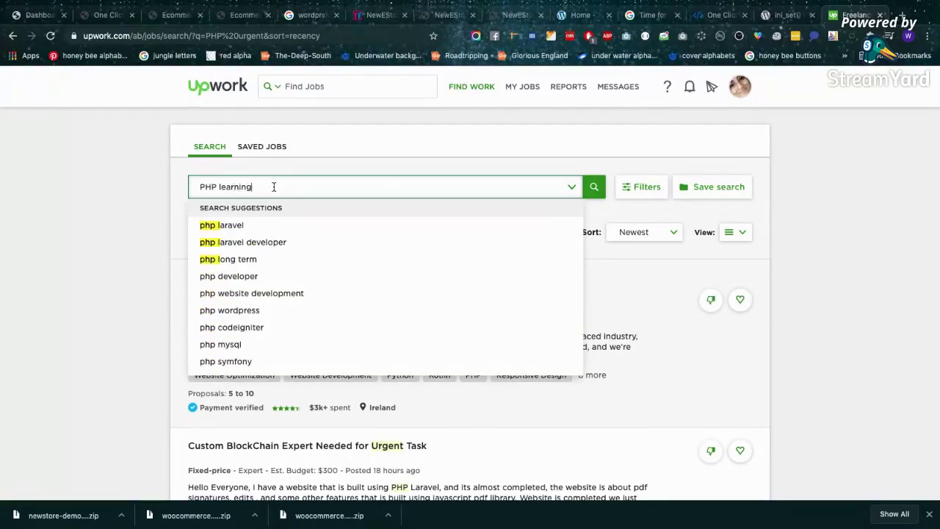
{"action": "key", "text": "Return"}
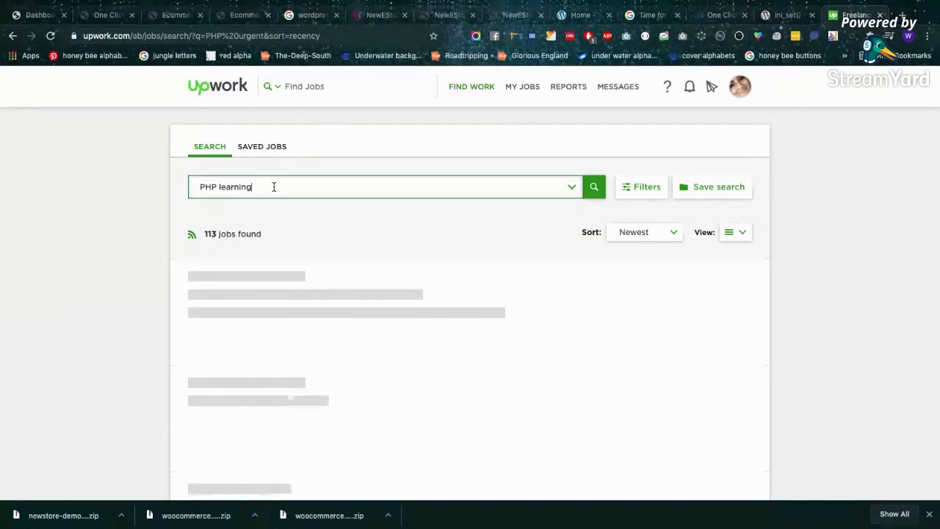
{"action": "key", "text": "Return"}
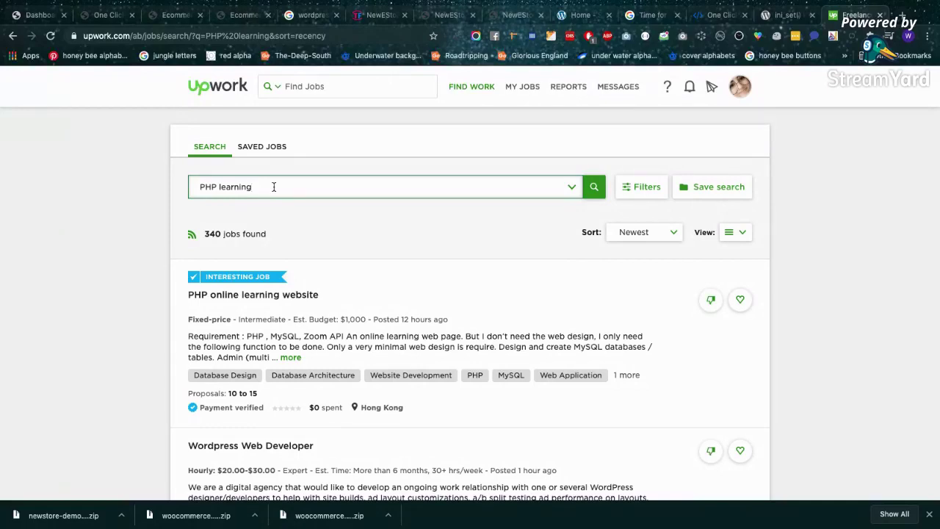
Look through the results and expand the descriptions of "Laravel 6 + Vue.js + Api" and "Wordpress BuddyBoss Custom Site"
{"action": "scroll", "coordinate": [856, 290], "scroll_direction": "down", "scroll_amount": 2}
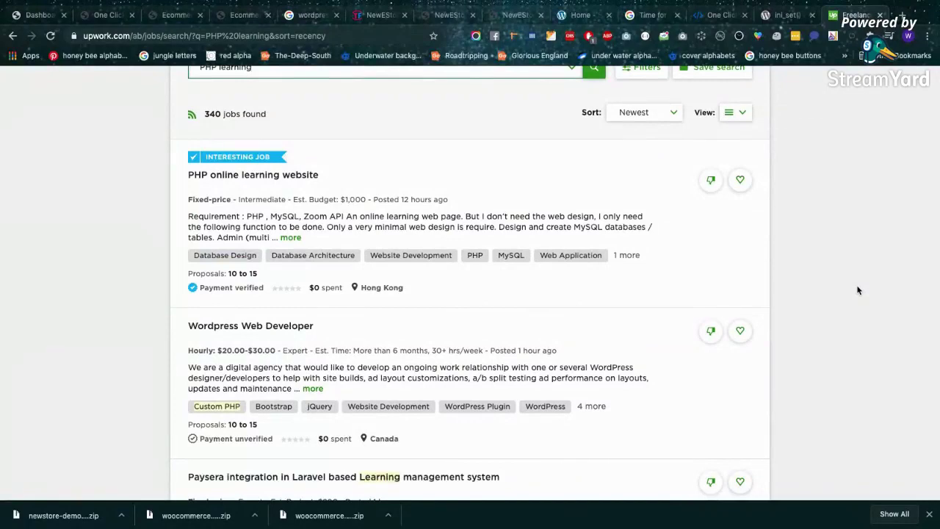
{"action": "scroll", "coordinate": [857, 290], "scroll_direction": "up", "scroll_amount": 1}
{"action": "scroll", "coordinate": [857, 290], "scroll_direction": "down", "scroll_amount": 1}
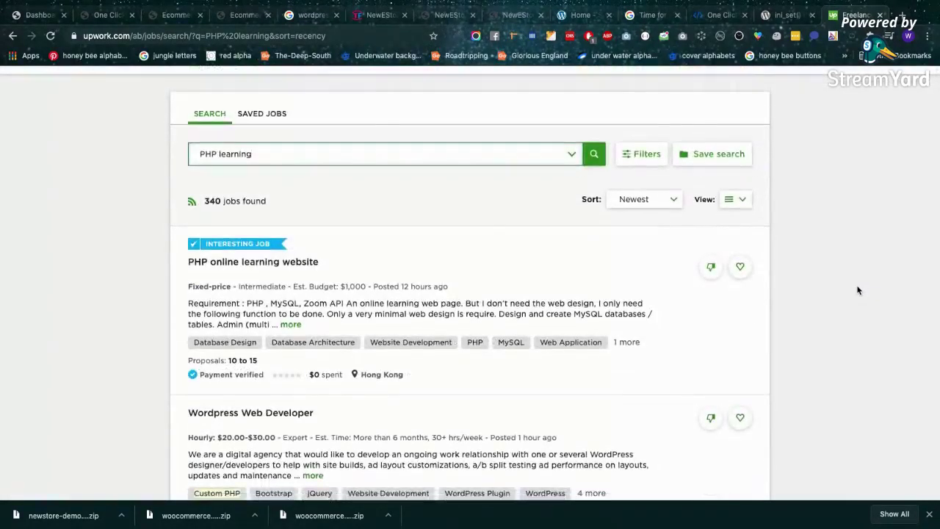
{"action": "scroll", "coordinate": [857, 291], "scroll_direction": "down", "scroll_amount": 4}
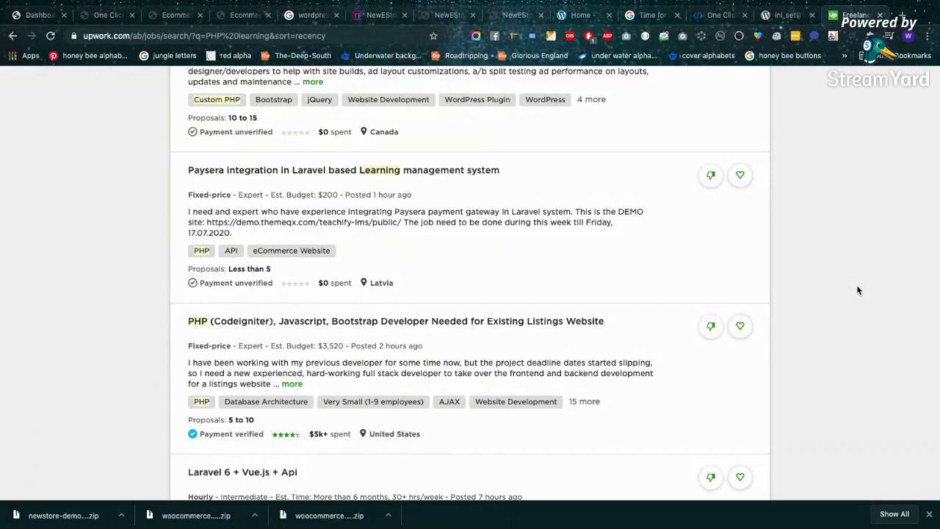
{"action": "scroll", "coordinate": [857, 290], "scroll_direction": "down", "scroll_amount": 3}
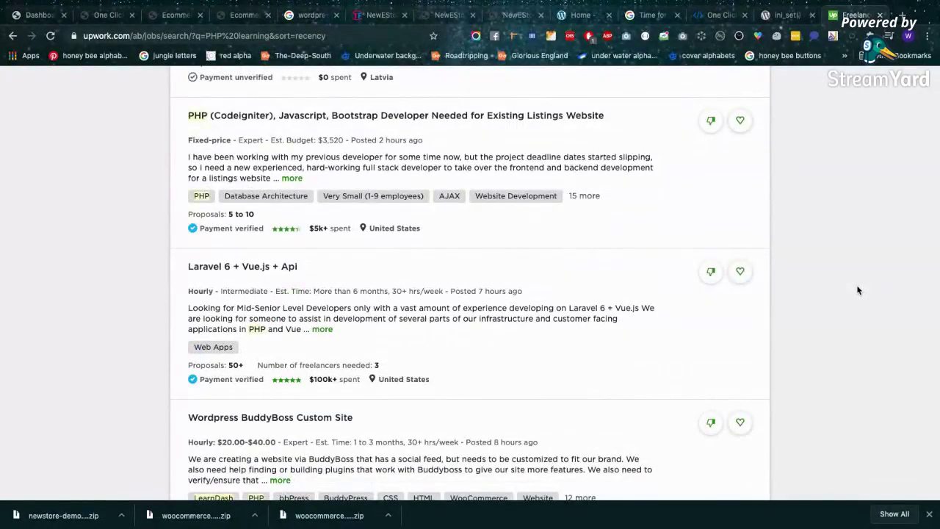
{"action": "left_click", "coordinate": [322, 329]}
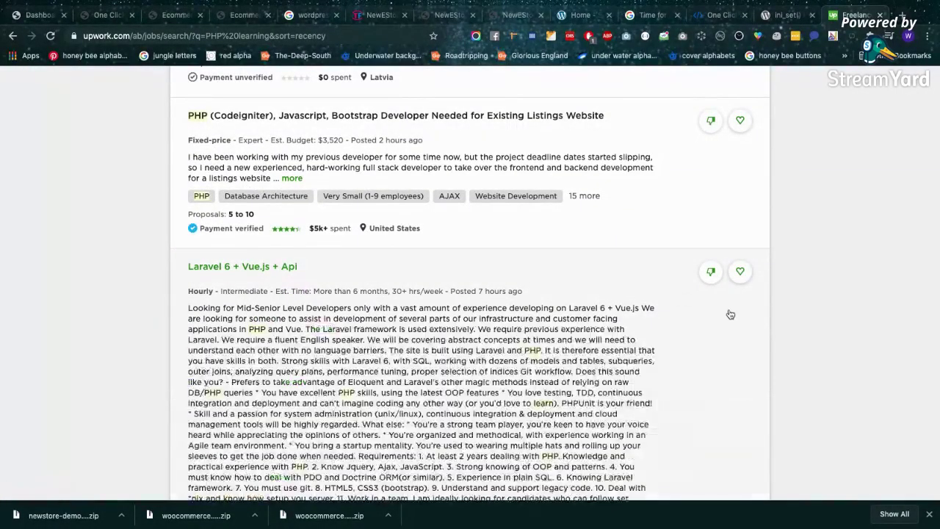
{"action": "scroll", "coordinate": [730, 314], "scroll_direction": "down", "scroll_amount": 6}
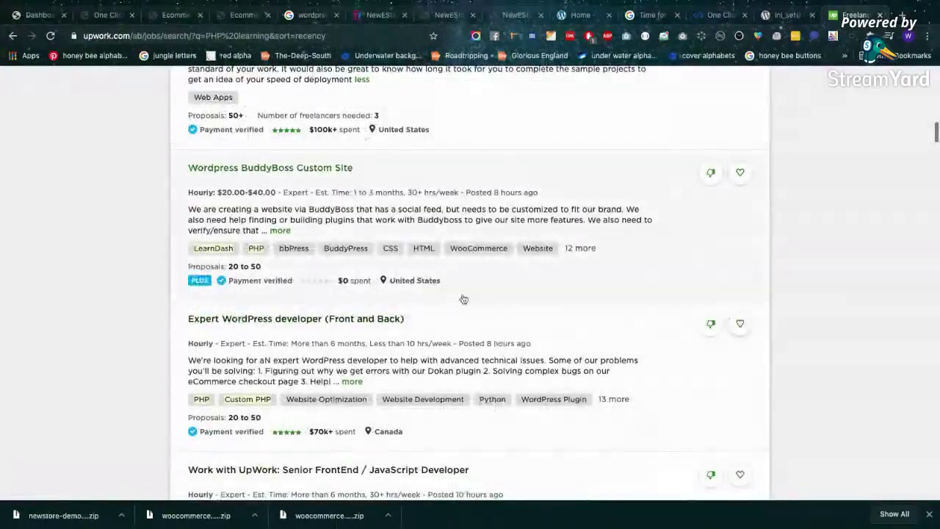
{"action": "left_click", "coordinate": [279, 230]}
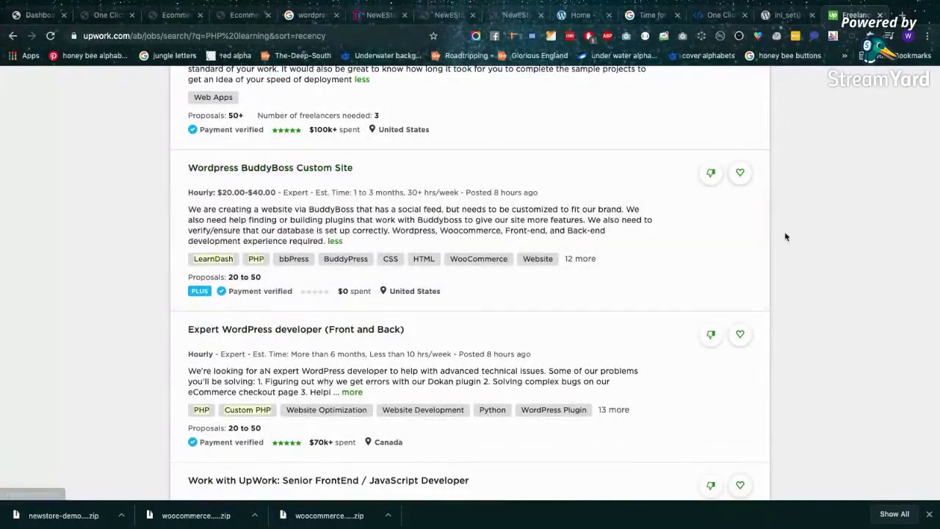
Browse further job listings and read the full description of "Upgrade a Magento 2.x shopping cart to PWA-compliant"
{"action": "scroll", "coordinate": [784, 236], "scroll_direction": "down", "scroll_amount": 3}
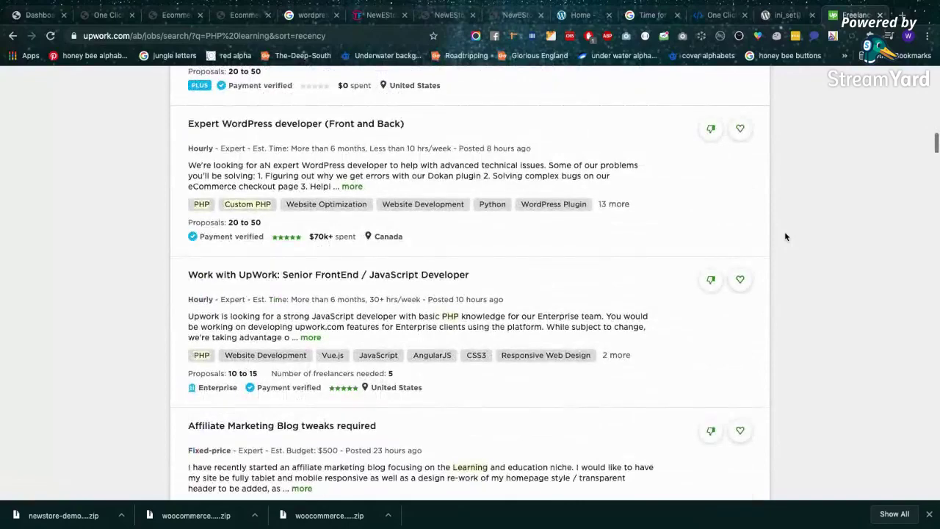
{"action": "scroll", "coordinate": [785, 237], "scroll_direction": "down", "scroll_amount": 2}
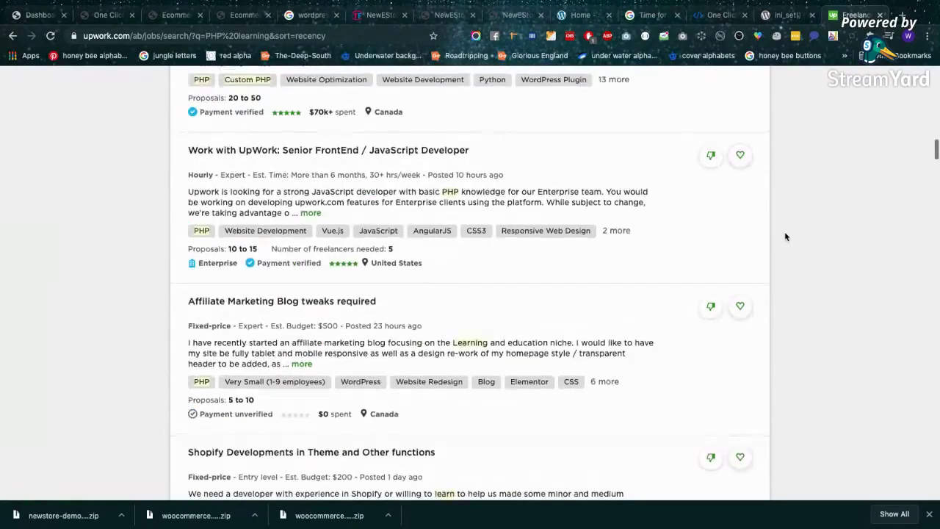
{"action": "scroll", "coordinate": [785, 236], "scroll_direction": "down", "scroll_amount": 5}
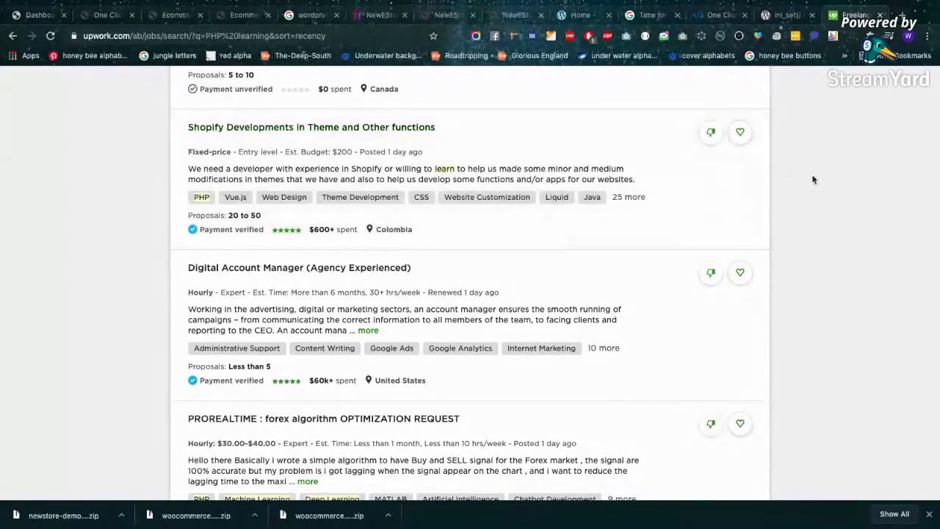
{"action": "scroll", "coordinate": [813, 179], "scroll_direction": "down", "scroll_amount": 1}
{"action": "scroll", "coordinate": [813, 179], "scroll_direction": "down", "scroll_amount": 1}
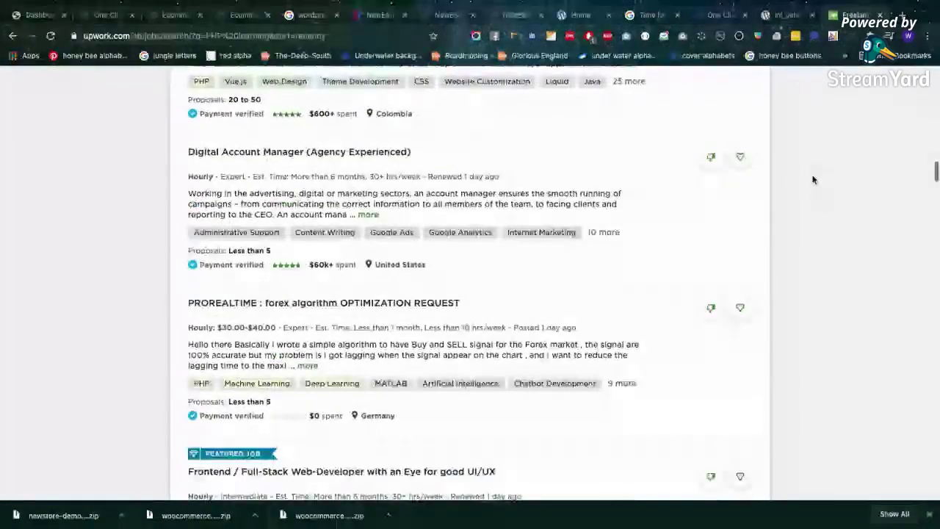
{"action": "scroll", "coordinate": [813, 179], "scroll_direction": "down", "scroll_amount": 3}
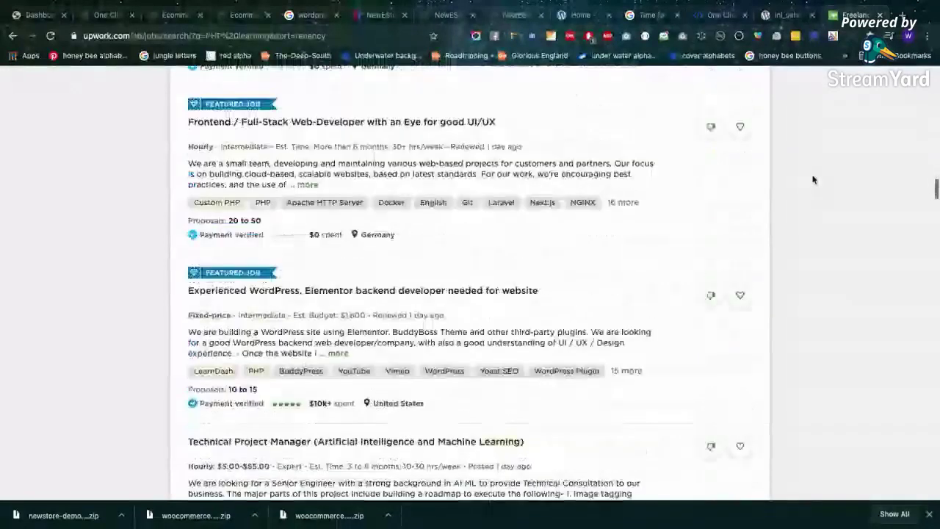
{"action": "scroll", "coordinate": [813, 180], "scroll_direction": "down", "scroll_amount": 1}
{"action": "scroll", "coordinate": [813, 179], "scroll_direction": "down", "scroll_amount": 2}
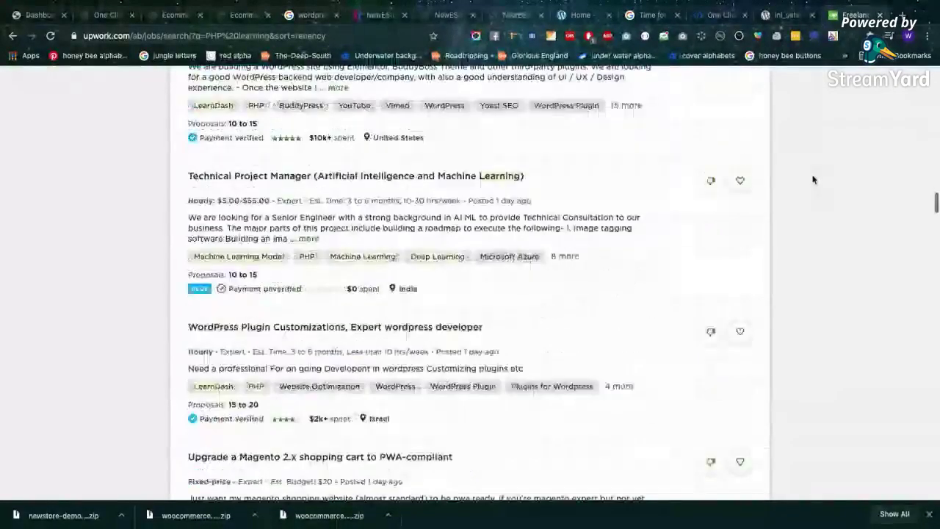
{"action": "scroll", "coordinate": [813, 179], "scroll_direction": "down", "scroll_amount": 1}
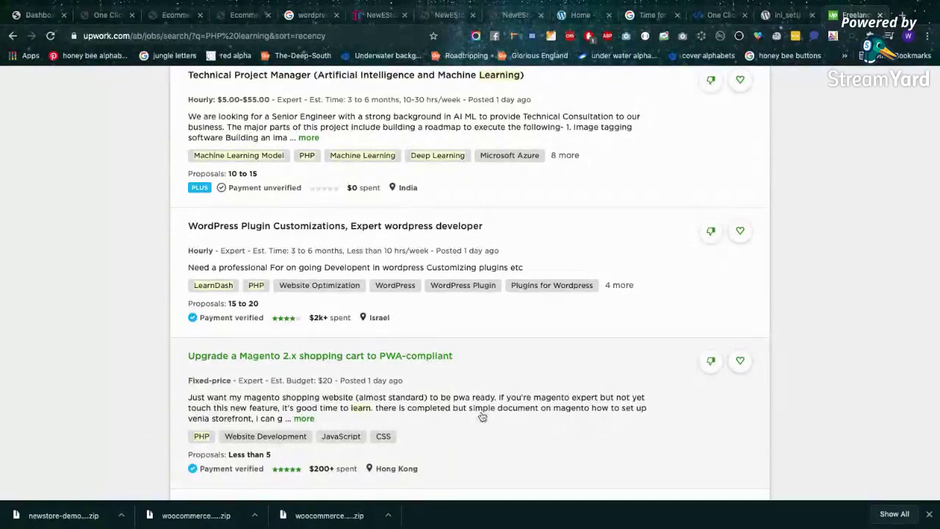
{"action": "left_click", "coordinate": [301, 418]}
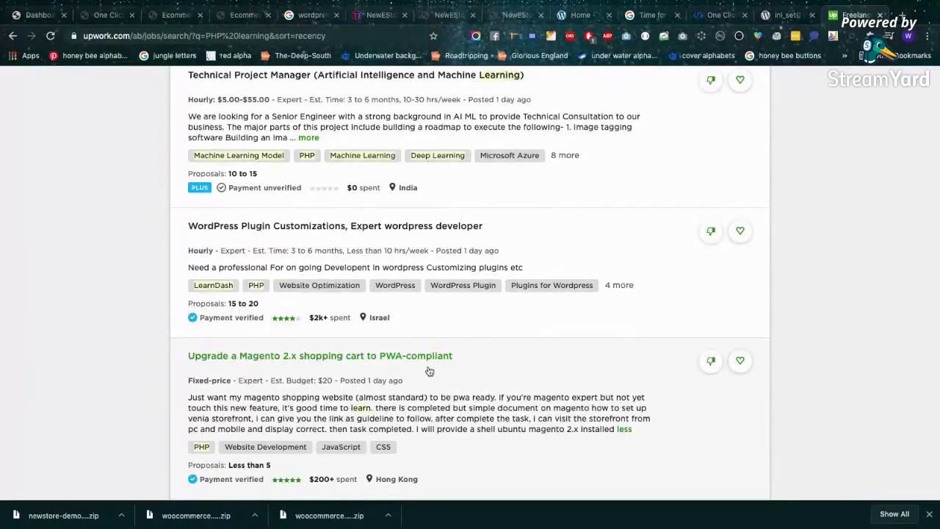
Continue through the older listings and read the full description of "PHP (Kohana Framework) Programmer , Full Stack"
{"action": "scroll", "coordinate": [470, 316], "scroll_direction": "down", "scroll_amount": 1}
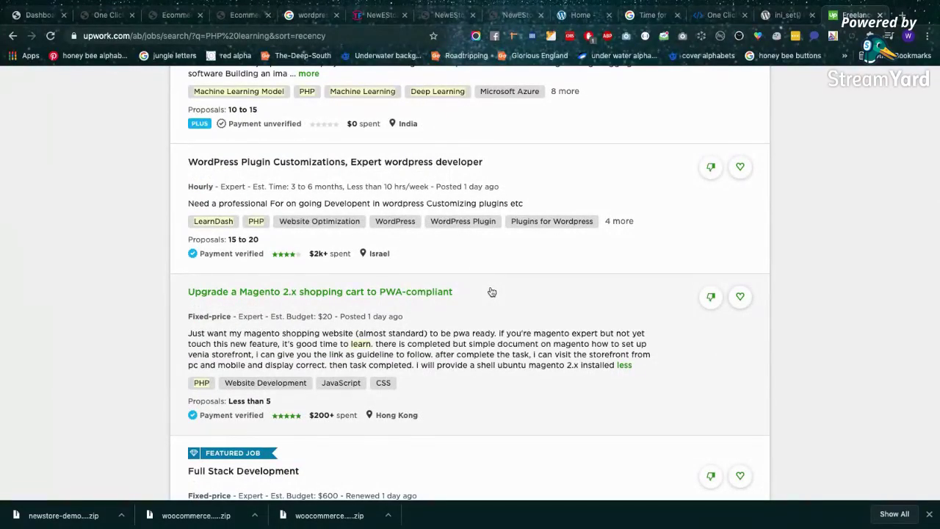
{"action": "scroll", "coordinate": [546, 319], "scroll_direction": "down", "scroll_amount": 3}
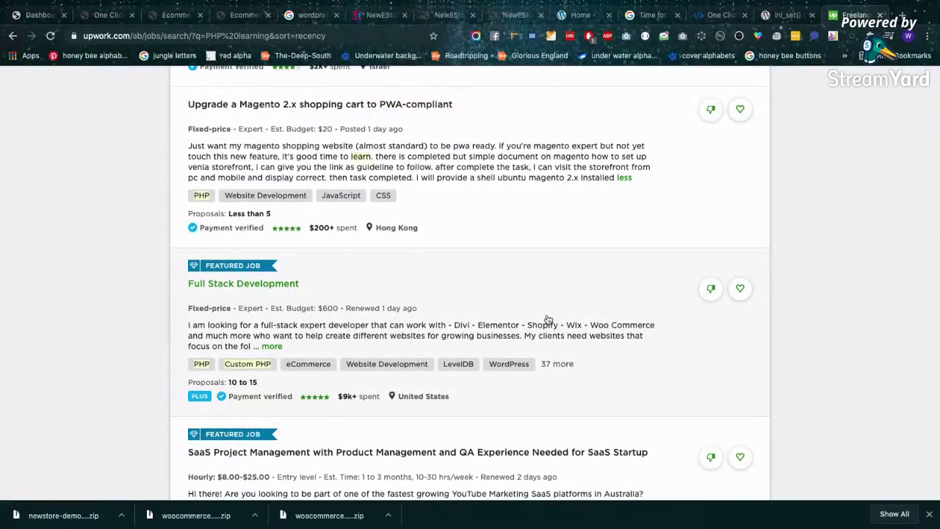
{"action": "scroll", "coordinate": [547, 319], "scroll_direction": "down", "scroll_amount": 4}
{"action": "scroll", "coordinate": [736, 313], "scroll_direction": "down", "scroll_amount": 4}
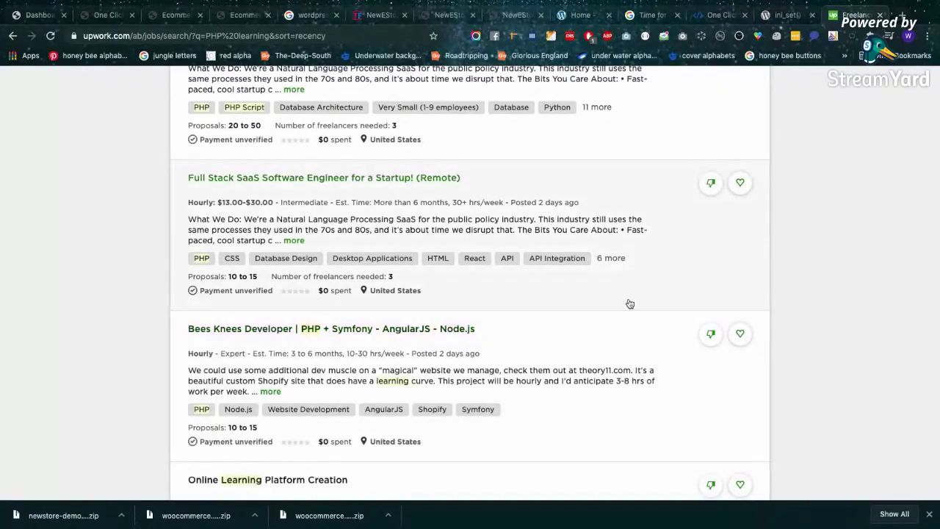
{"action": "scroll", "coordinate": [629, 303], "scroll_direction": "down", "scroll_amount": 3}
{"action": "scroll", "coordinate": [629, 303], "scroll_direction": "down", "scroll_amount": 3}
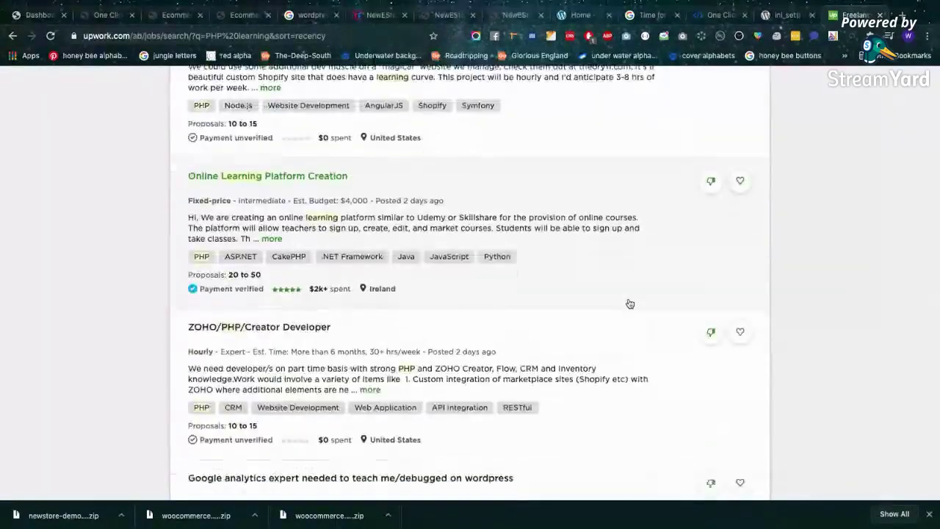
{"action": "scroll", "coordinate": [698, 334], "scroll_direction": "down", "scroll_amount": 3}
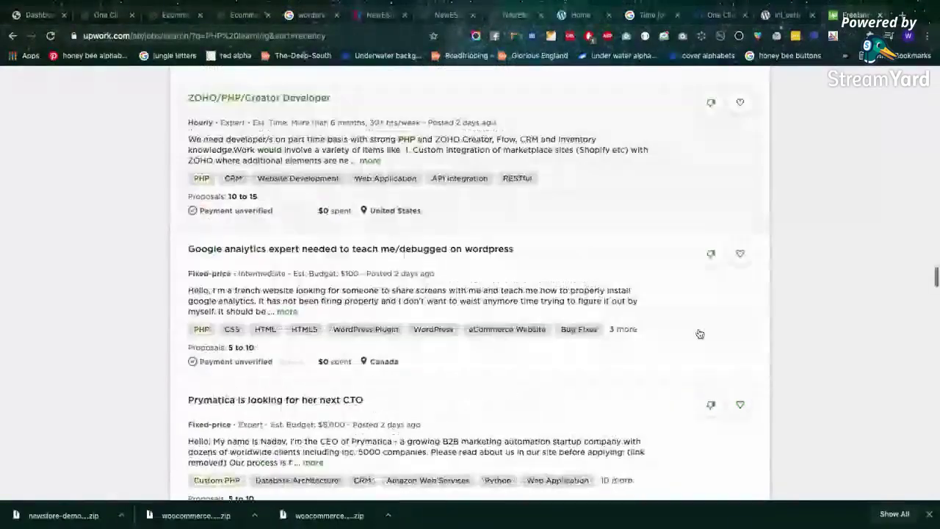
{"action": "scroll", "coordinate": [700, 335], "scroll_direction": "down", "scroll_amount": 6}
{"action": "scroll", "coordinate": [700, 334], "scroll_direction": "down", "scroll_amount": 1}
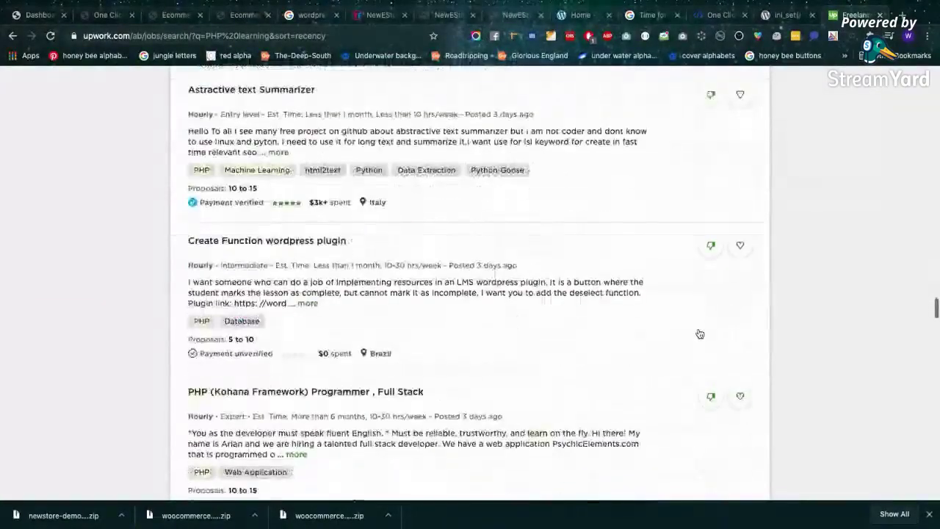
{"action": "scroll", "coordinate": [699, 335], "scroll_direction": "down", "scroll_amount": 4}
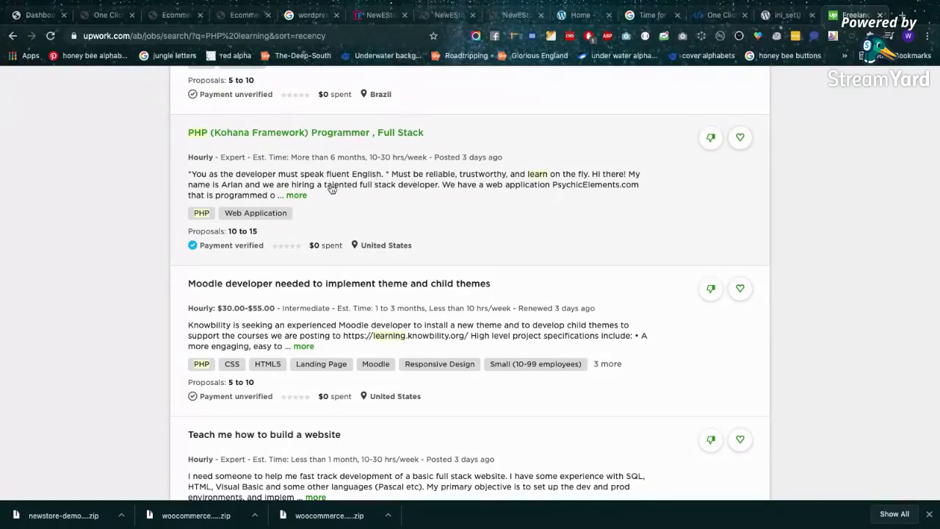
{"action": "left_click", "coordinate": [296, 195]}
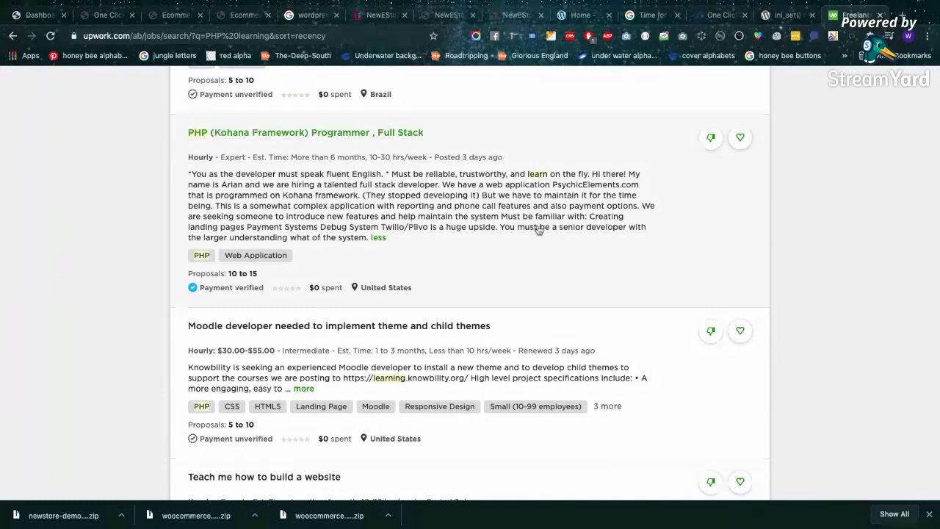
{"action": "scroll", "coordinate": [803, 252], "scroll_direction": "down", "scroll_amount": 3}
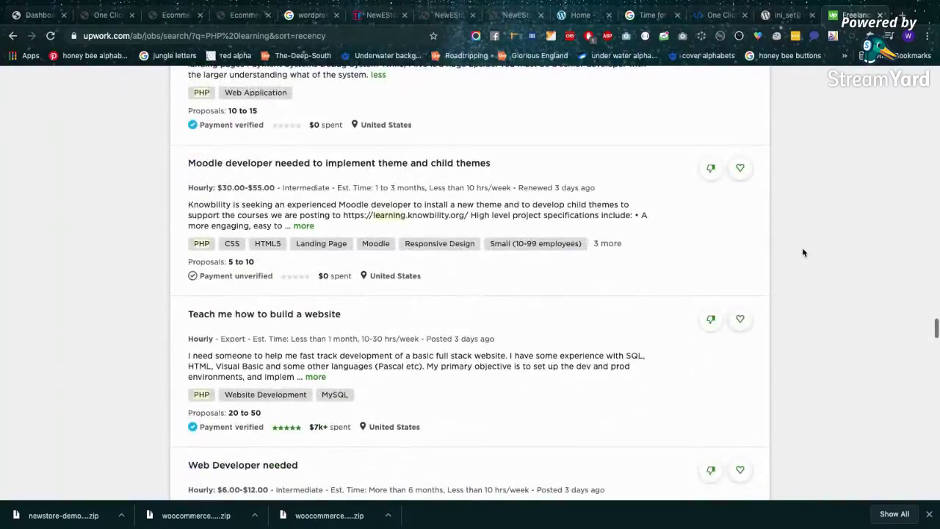
Expand and read the full descriptions of the "Teach me how to build a website" and "Evaluate Junior PHP Programmers" jobs
{"action": "scroll", "coordinate": [803, 252], "scroll_direction": "down", "scroll_amount": 3}
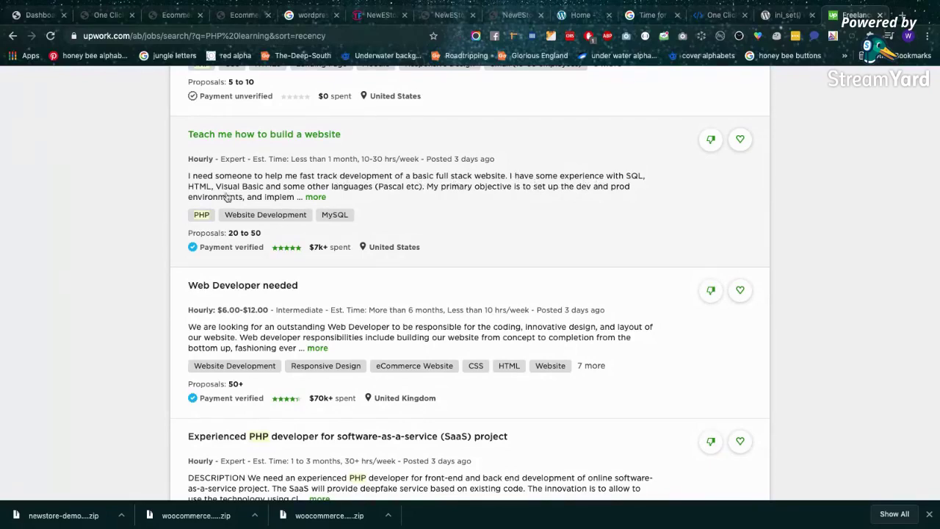
{"action": "left_click", "coordinate": [315, 197]}
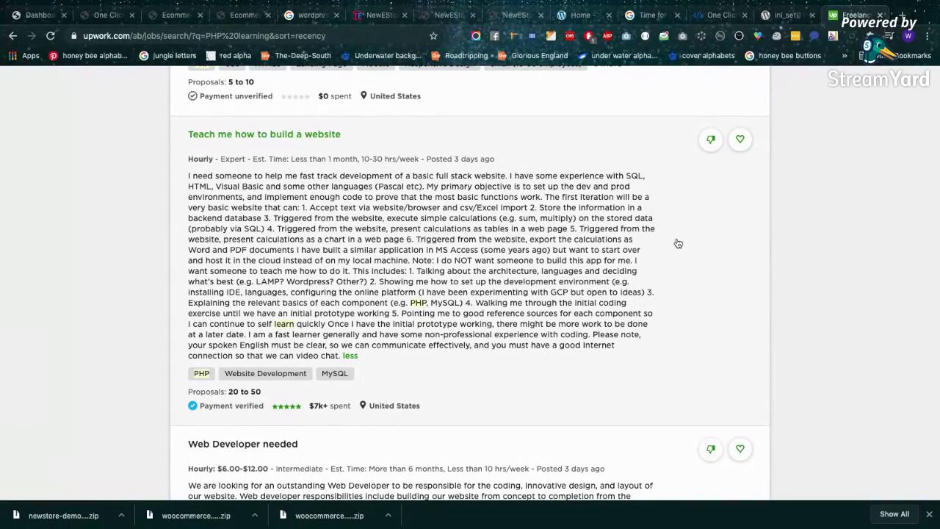
{"action": "scroll", "coordinate": [677, 243], "scroll_direction": "down", "scroll_amount": 4}
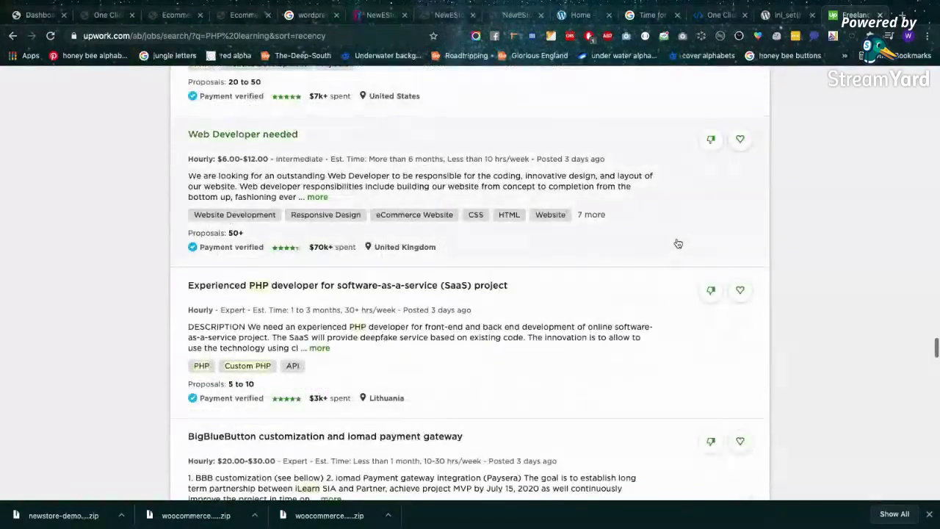
{"action": "scroll", "coordinate": [678, 243], "scroll_direction": "down", "scroll_amount": 2}
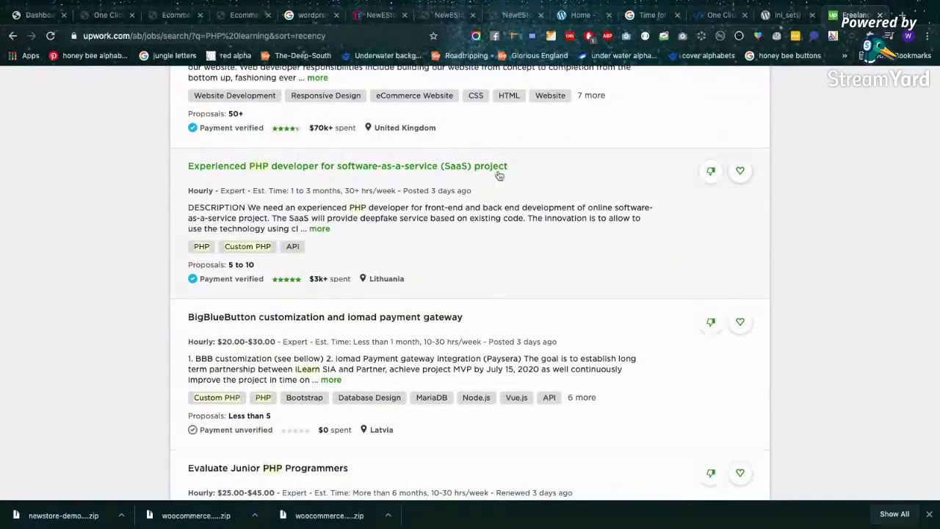
{"action": "scroll", "coordinate": [462, 252], "scroll_direction": "down", "scroll_amount": 1}
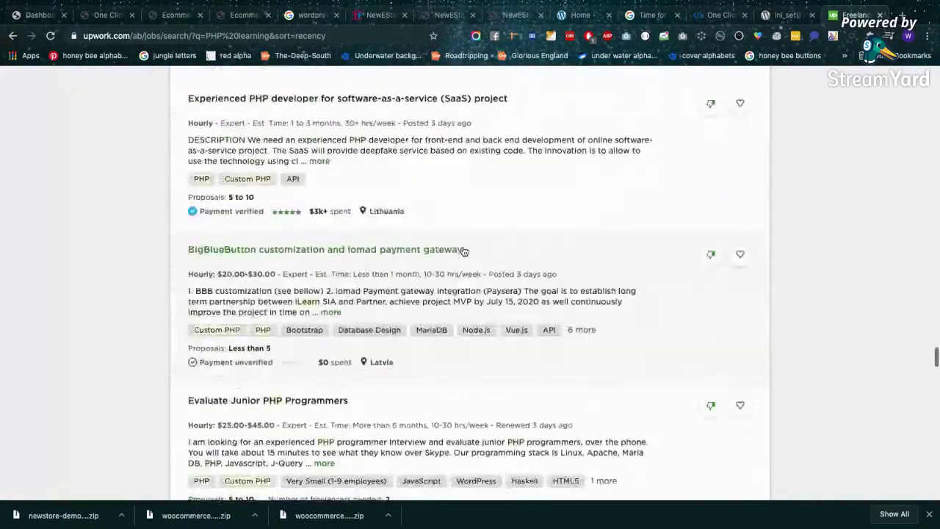
{"action": "scroll", "coordinate": [462, 252], "scroll_direction": "up", "scroll_amount": 1}
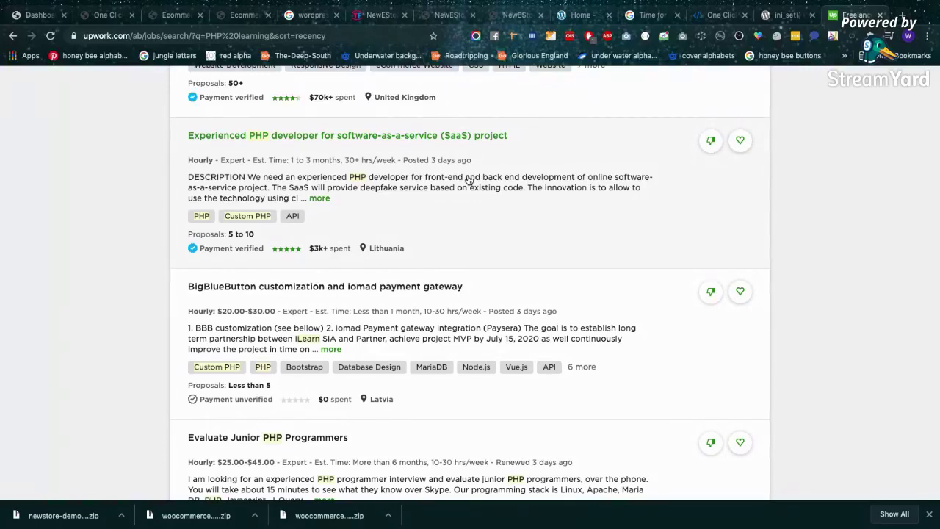
{"action": "scroll", "coordinate": [665, 216], "scroll_direction": "down", "scroll_amount": 3}
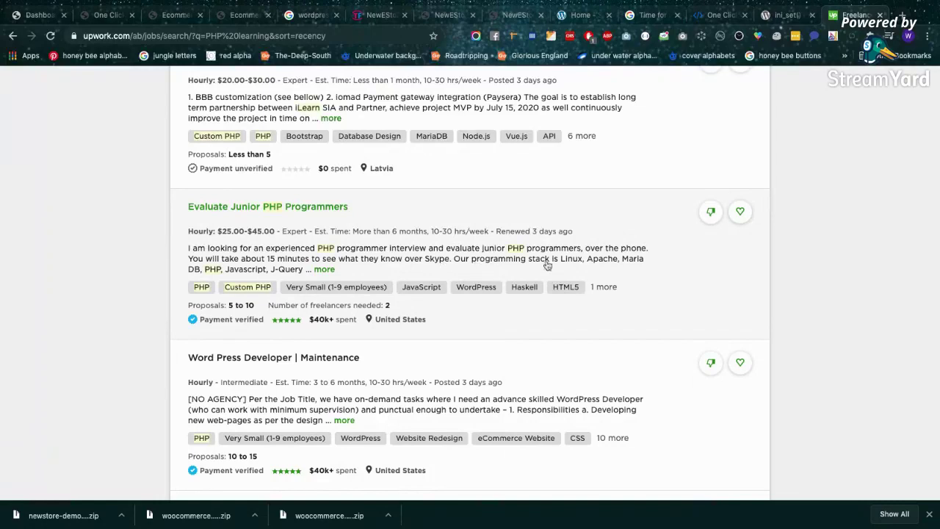
{"action": "left_click", "coordinate": [325, 270]}
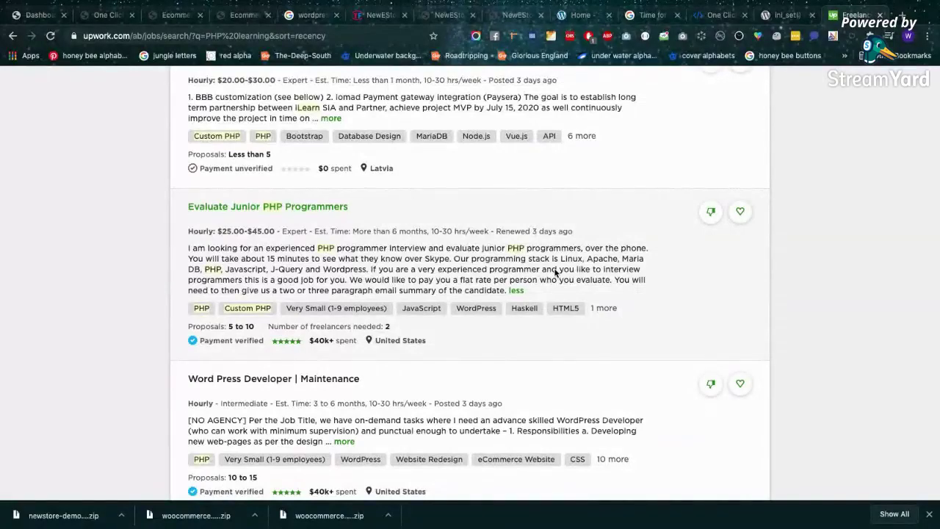
Clear the "PHP learning" keywords from the job search and run it without any search terms
{"action": "scroll", "coordinate": [556, 272], "scroll_direction": "down", "scroll_amount": 10}
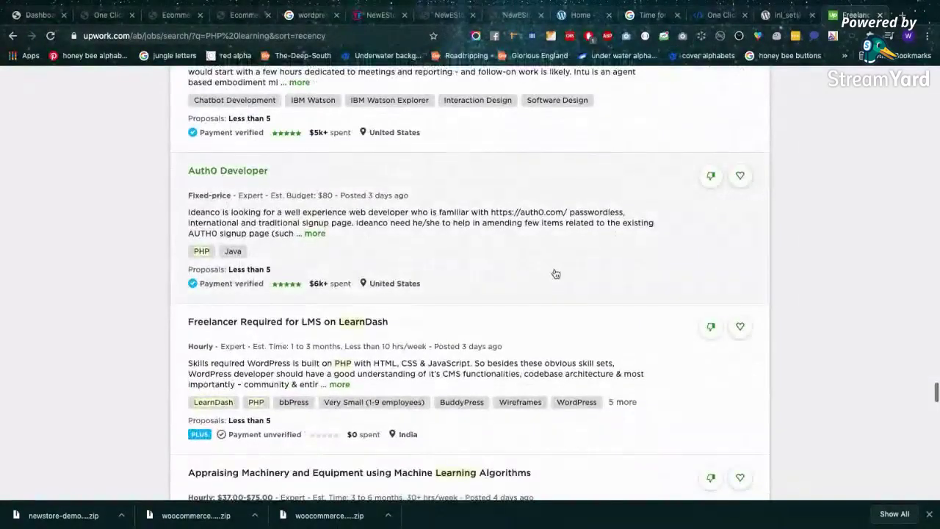
{"action": "scroll", "coordinate": [556, 272], "scroll_direction": "up", "scroll_amount": 1}
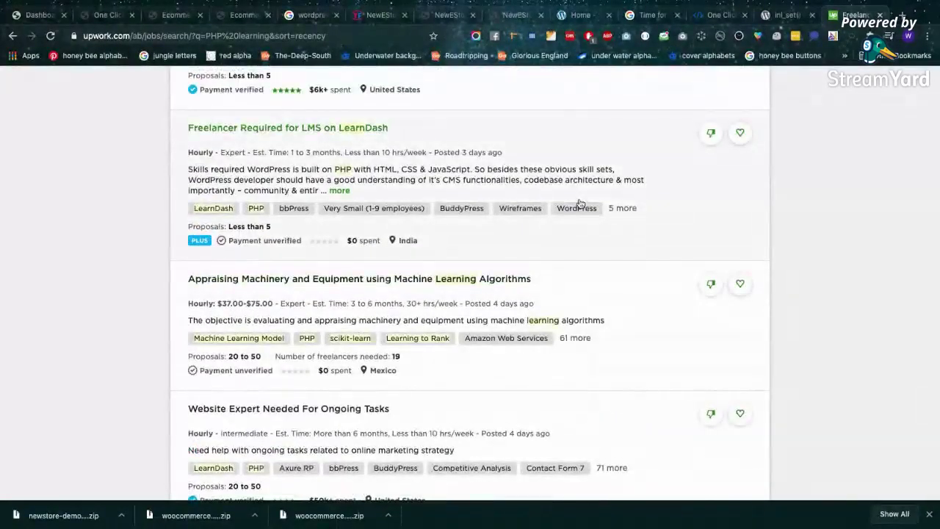
{"action": "scroll", "coordinate": [580, 203], "scroll_direction": "down", "scroll_amount": 3}
{"action": "scroll", "coordinate": [580, 204], "scroll_direction": "up", "scroll_amount": 10}
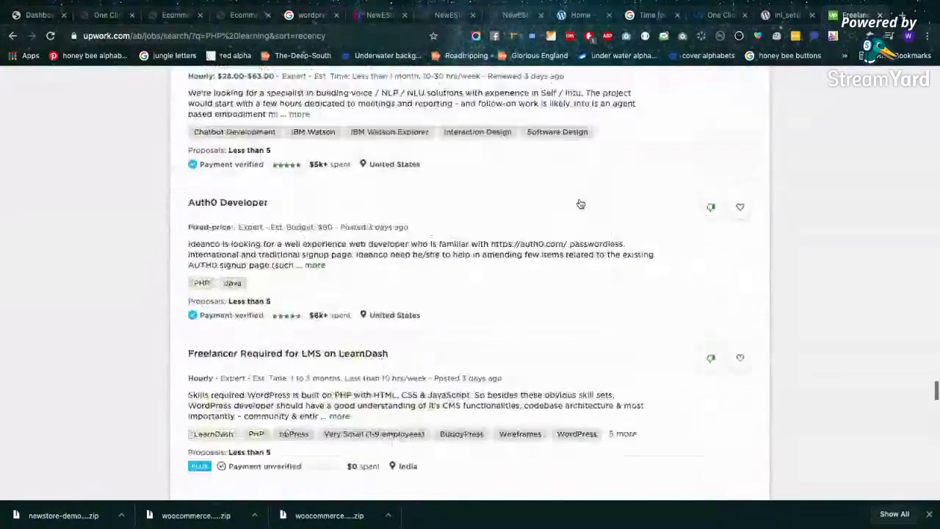
{"action": "key", "text": "F5"}
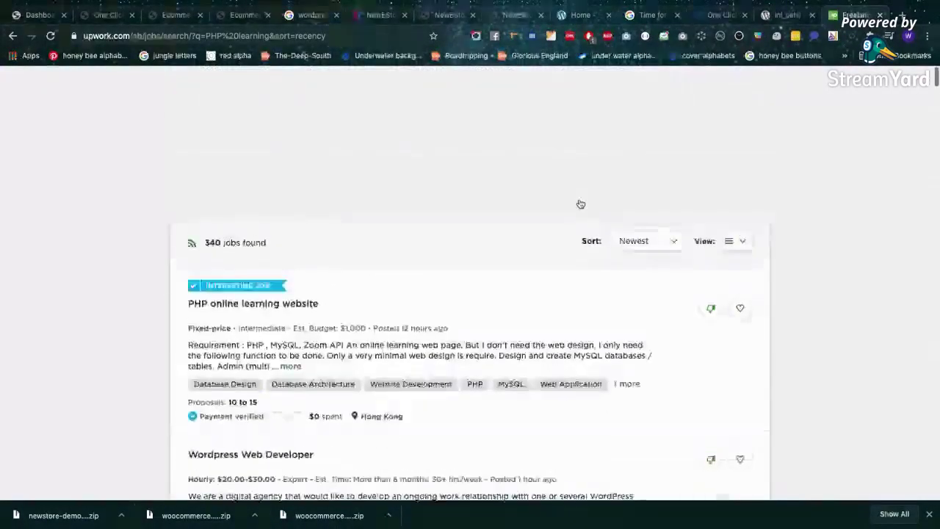
{"action": "left_click_drag", "start_coordinate": [304, 183], "coordinate": [105, 184]}
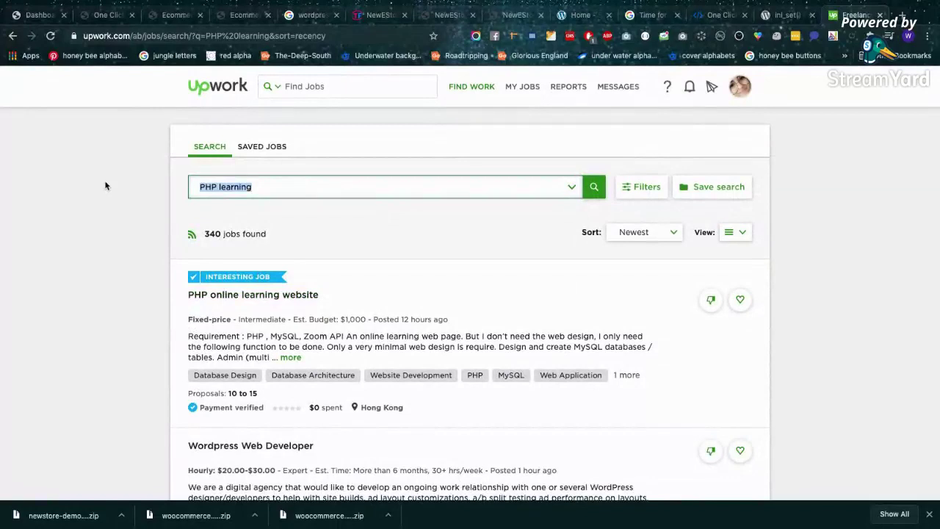
{"action": "key", "text": "BackSpace"}
{"action": "left_click", "coordinate": [596, 188]}
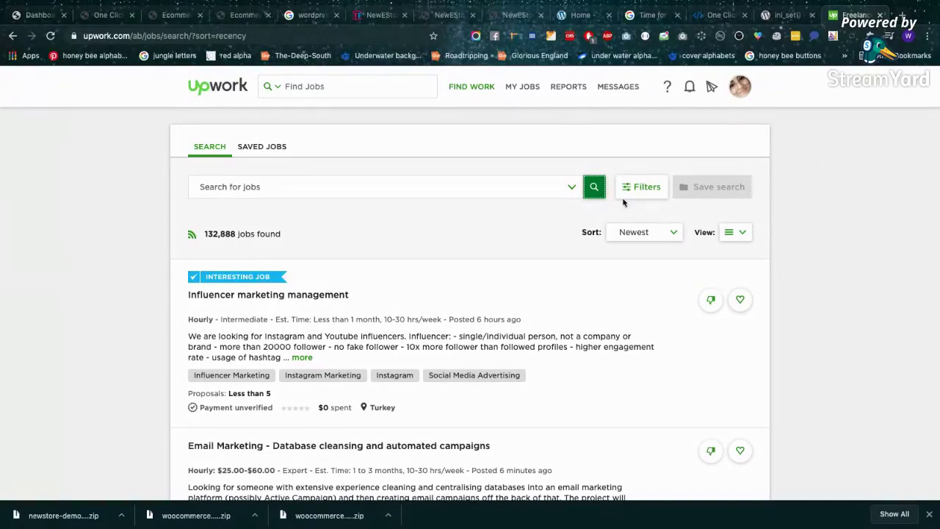
Filter the job results by number of proposals to Less than 5 and 5 to 10
{"action": "left_click", "coordinate": [660, 185]}
{"action": "scroll", "coordinate": [305, 354], "scroll_direction": "down", "scroll_amount": 1}
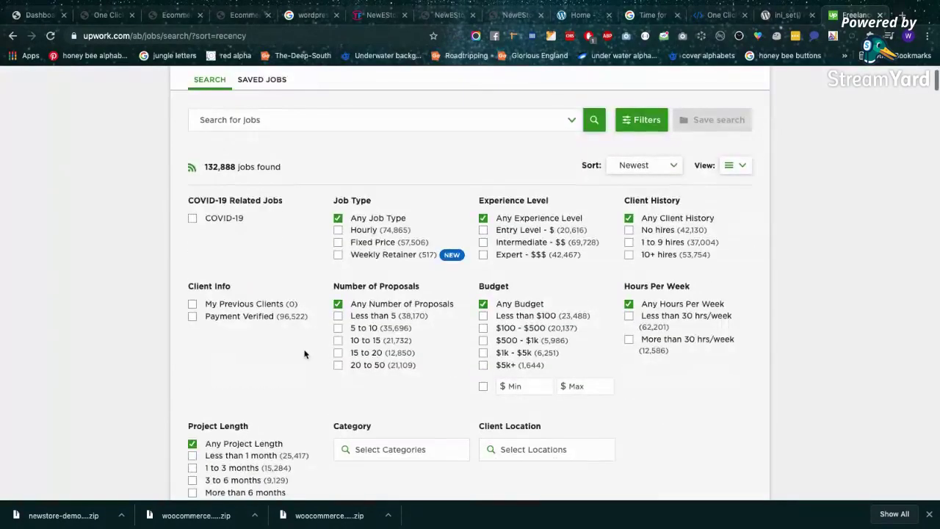
{"action": "scroll", "coordinate": [311, 380], "scroll_direction": "down", "scroll_amount": 1}
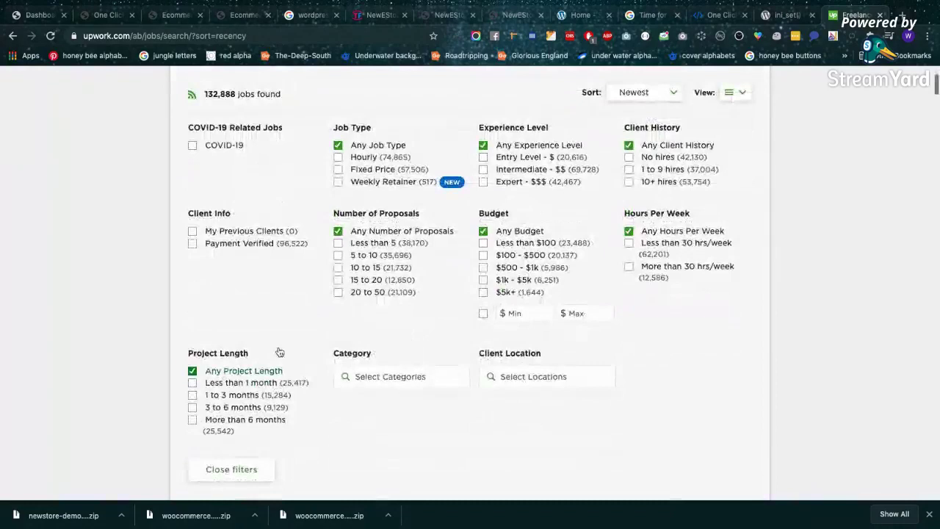
{"action": "left_click", "coordinate": [367, 259]}
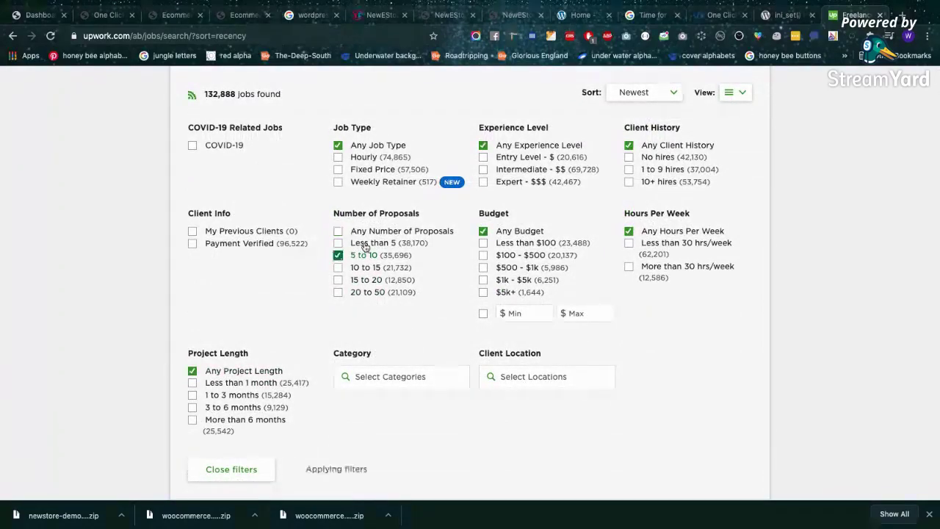
{"action": "left_click", "coordinate": [365, 245]}
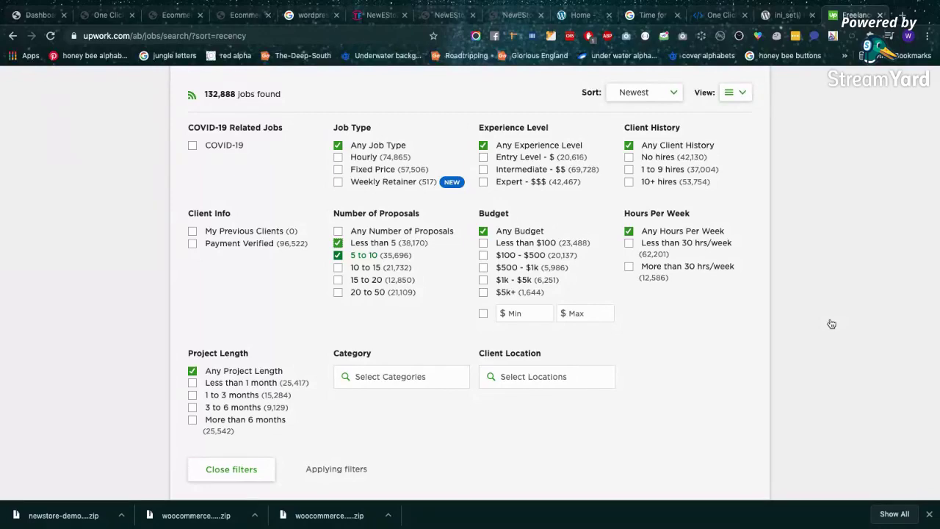
Browse the filtered jobs from "Influencer marketing management" to "landing page update", examining their descriptions, budgets and required skills
{"action": "scroll", "coordinate": [831, 324], "scroll_direction": "down", "scroll_amount": 4}
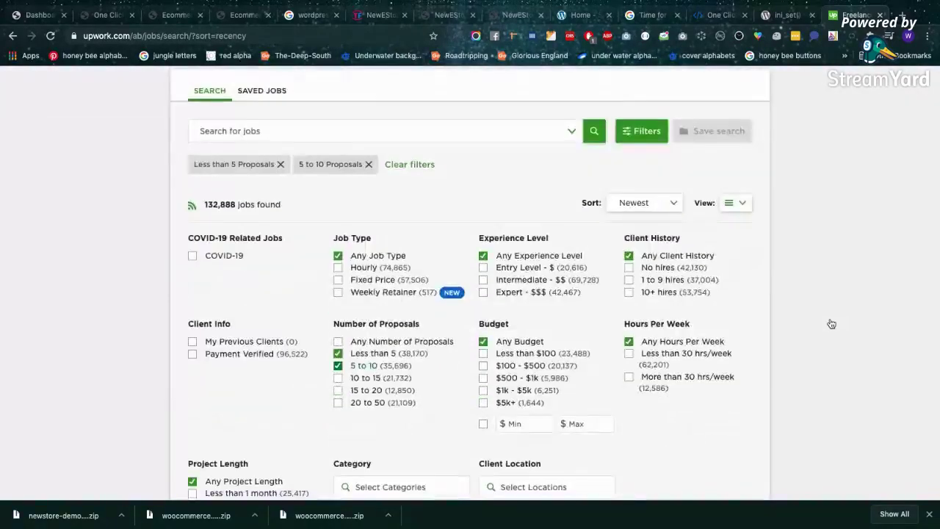
{"action": "scroll", "coordinate": [831, 323], "scroll_direction": "down", "scroll_amount": 2}
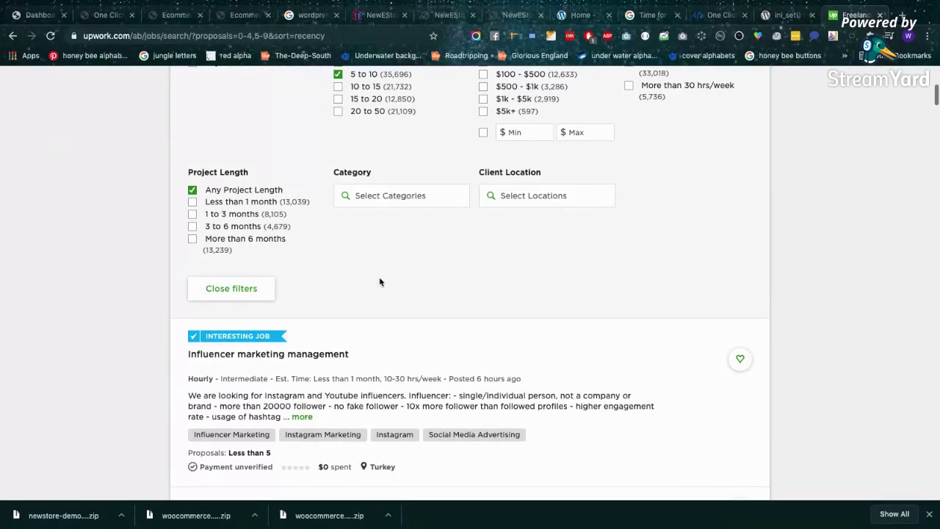
{"action": "scroll", "coordinate": [379, 282], "scroll_direction": "down", "scroll_amount": 1}
{"action": "scroll", "coordinate": [661, 214], "scroll_direction": "down", "scroll_amount": 2}
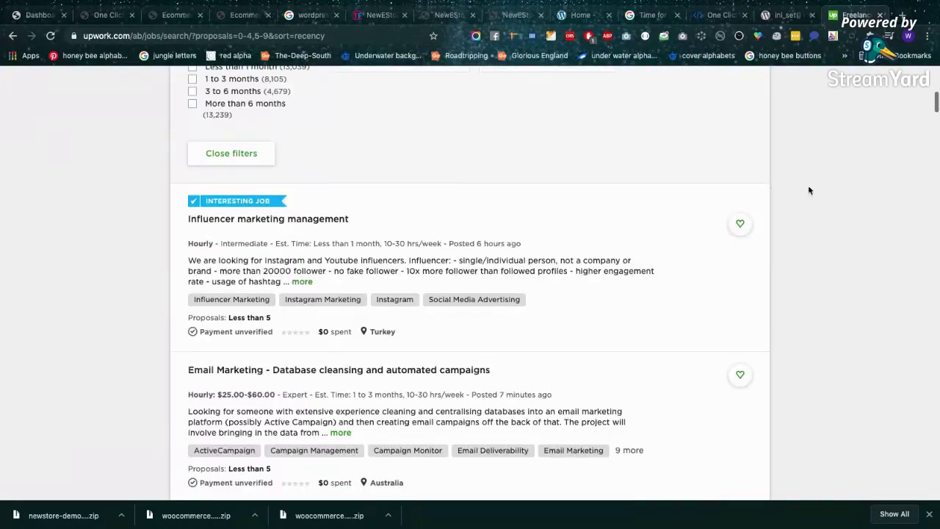
{"action": "scroll", "coordinate": [808, 185], "scroll_direction": "down", "scroll_amount": 2}
{"action": "scroll", "coordinate": [807, 185], "scroll_direction": "up", "scroll_amount": 2}
{"action": "scroll", "coordinate": [808, 189], "scroll_direction": "up", "scroll_amount": 2}
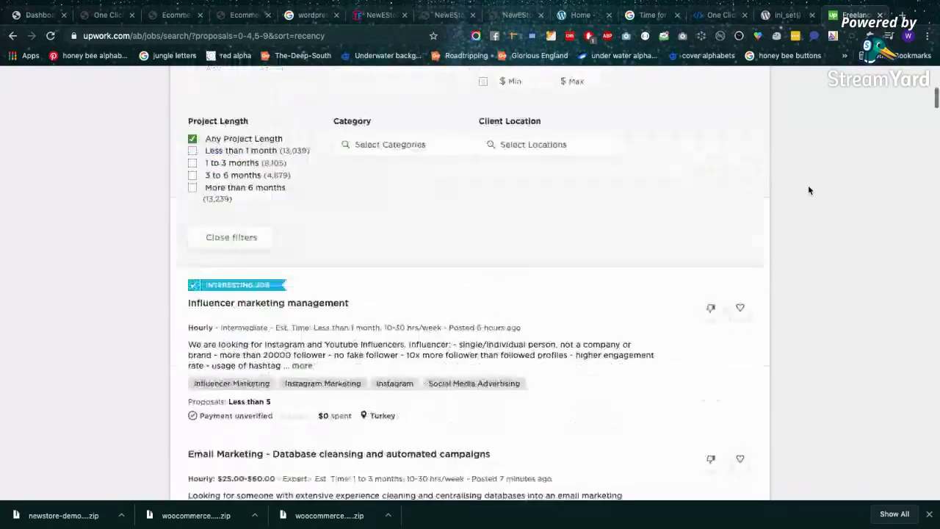
{"action": "scroll", "coordinate": [808, 189], "scroll_direction": "down", "scroll_amount": 3}
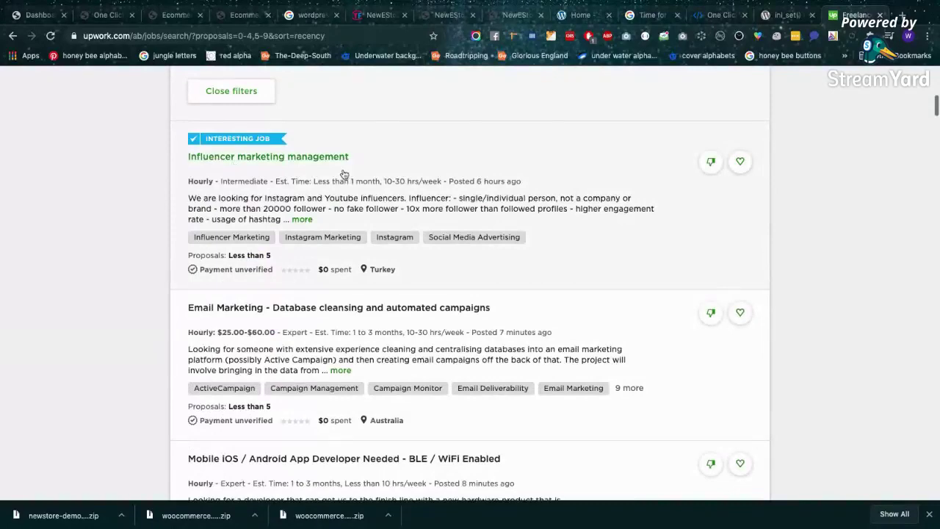
{"action": "scroll", "coordinate": [344, 183], "scroll_direction": "down", "scroll_amount": 3}
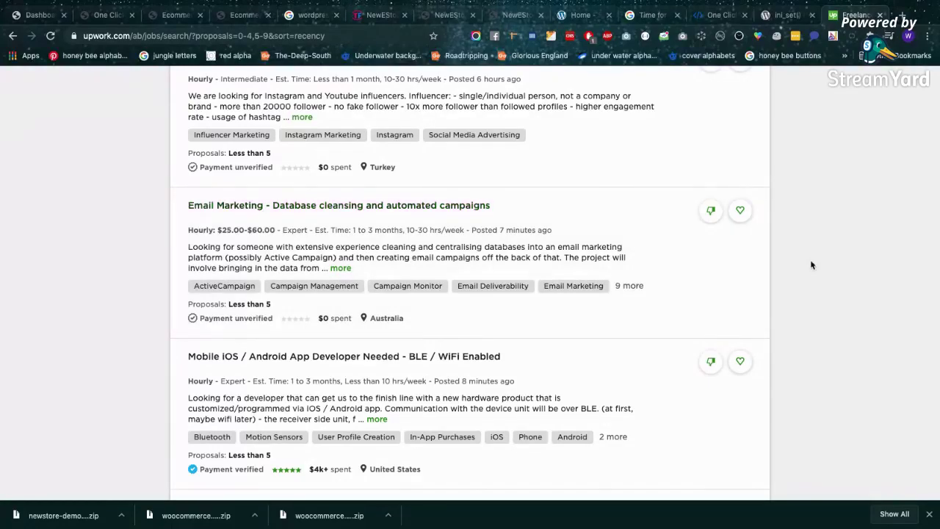
{"action": "scroll", "coordinate": [811, 264], "scroll_direction": "down", "scroll_amount": 4}
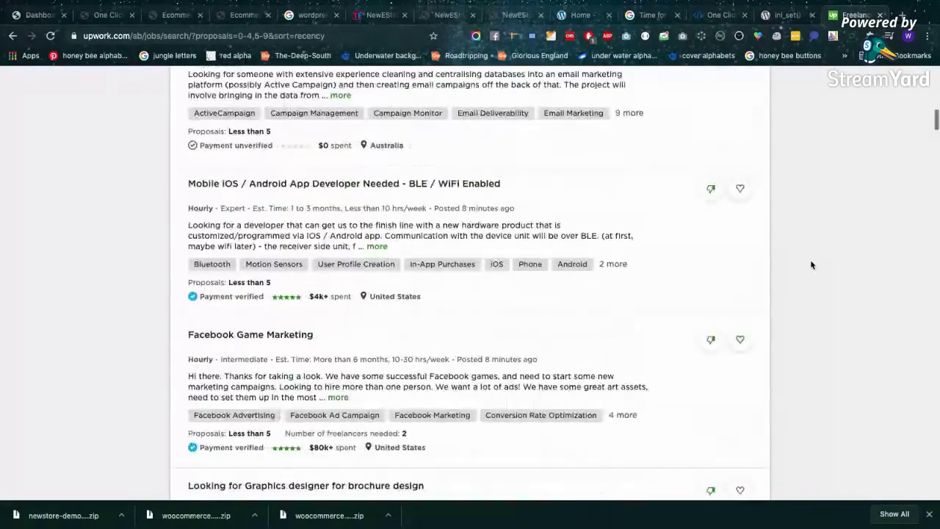
{"action": "scroll", "coordinate": [812, 264], "scroll_direction": "down", "scroll_amount": 2}
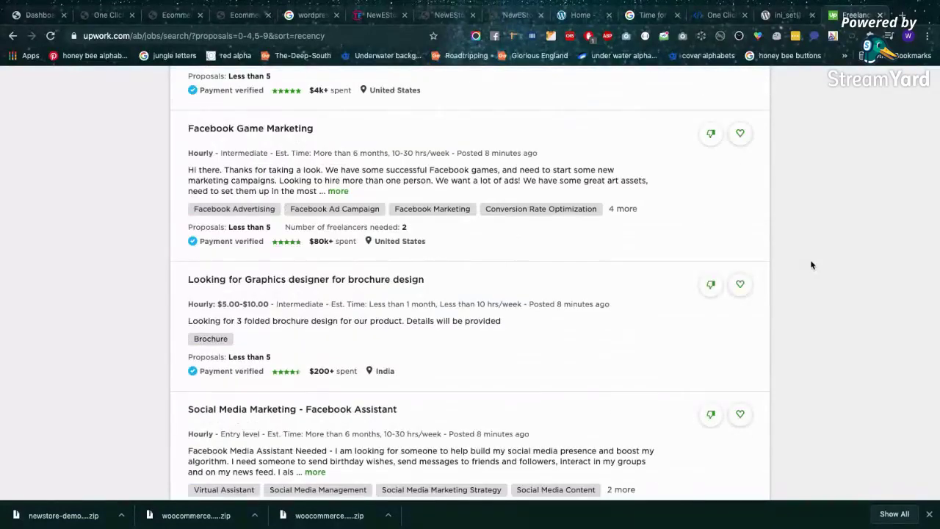
{"action": "scroll", "coordinate": [811, 265], "scroll_direction": "down", "scroll_amount": 4}
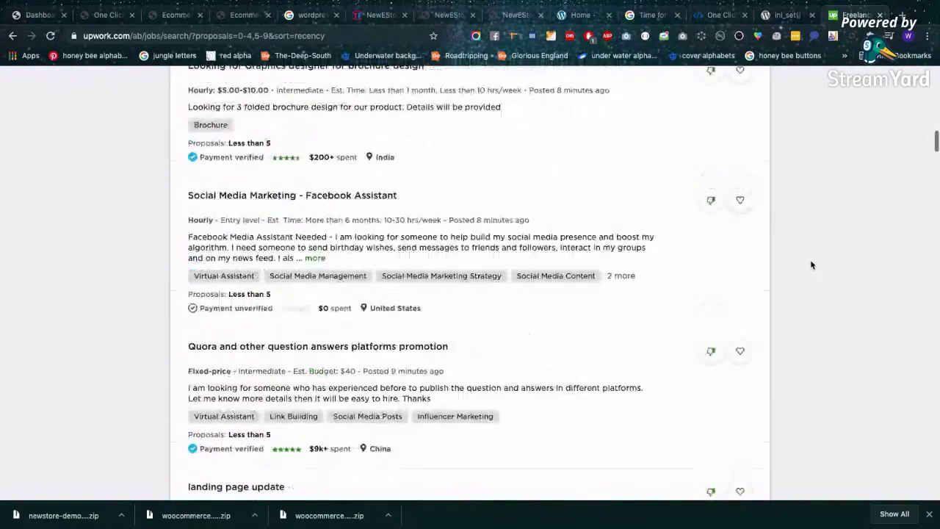
{"action": "scroll", "coordinate": [812, 264], "scroll_direction": "down", "scroll_amount": 1}
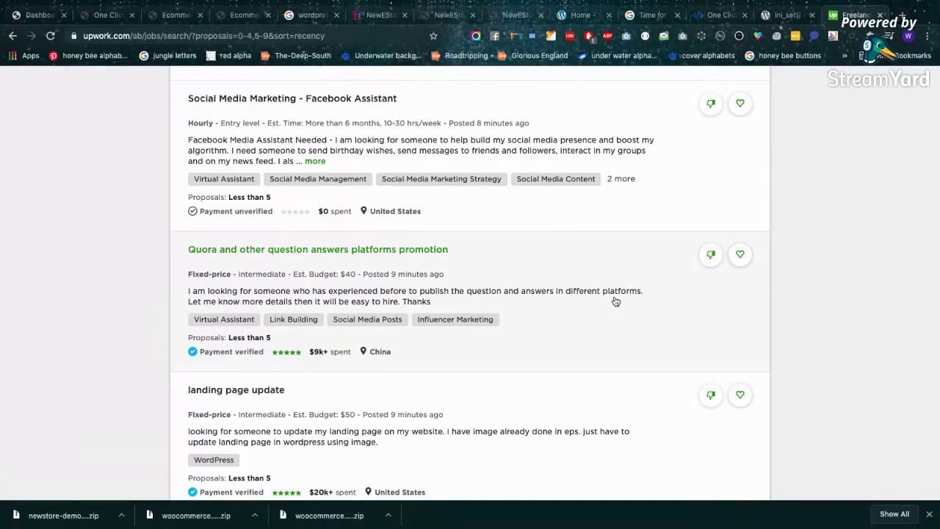
{"action": "scroll", "coordinate": [616, 301], "scroll_direction": "down", "scroll_amount": 2}
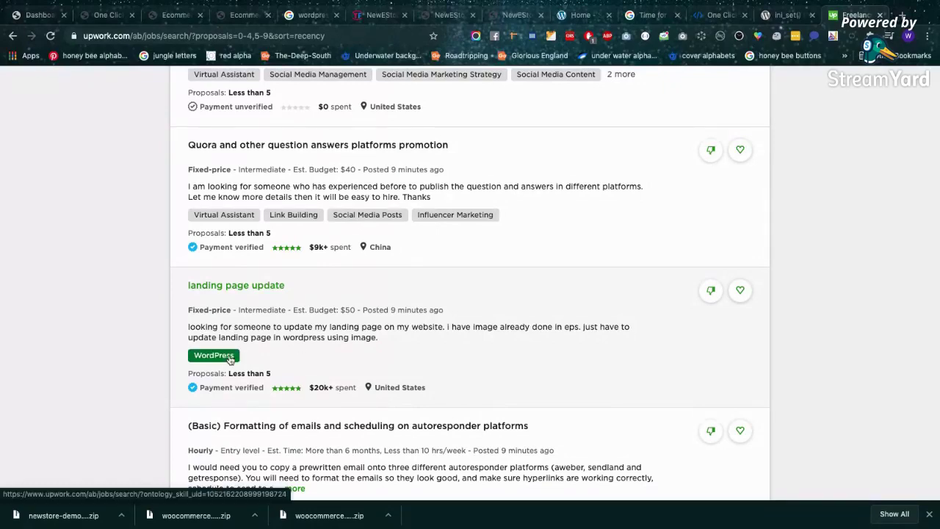
{"action": "scroll", "coordinate": [250, 378], "scroll_direction": "down", "scroll_amount": 2}
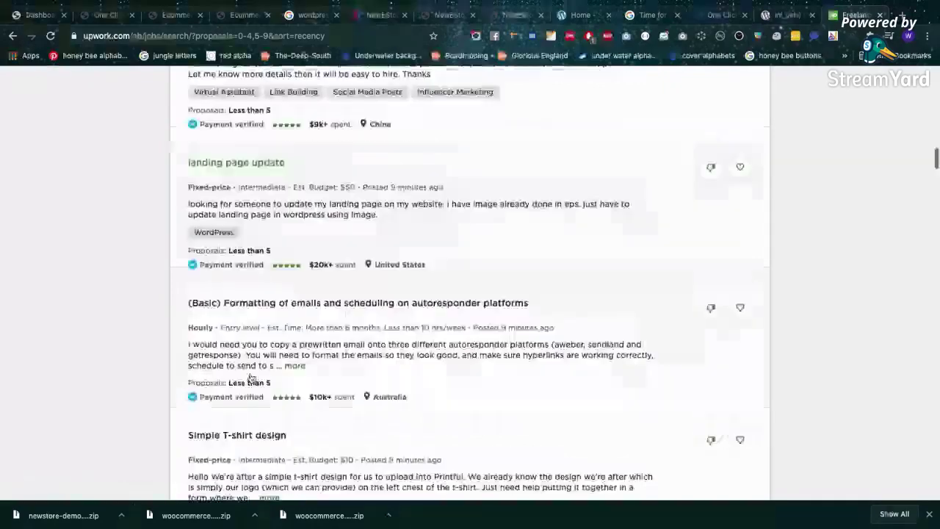
Recheck the search filters and look through the job listings again, down to "Executive Summary"
{"action": "scroll", "coordinate": [251, 378], "scroll_direction": "up", "scroll_amount": 10}
{"action": "scroll", "coordinate": [250, 377], "scroll_direction": "up", "scroll_amount": 7}
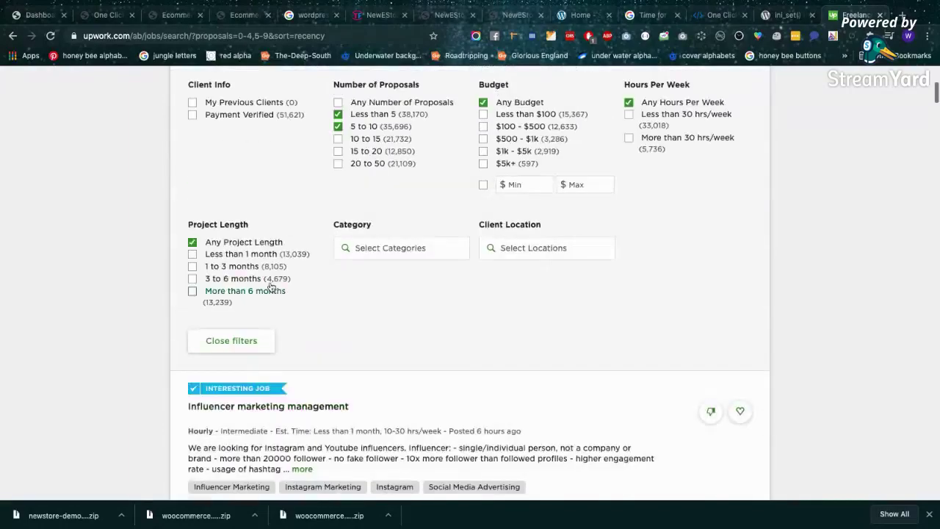
{"action": "scroll", "coordinate": [248, 321], "scroll_direction": "down", "scroll_amount": 20}
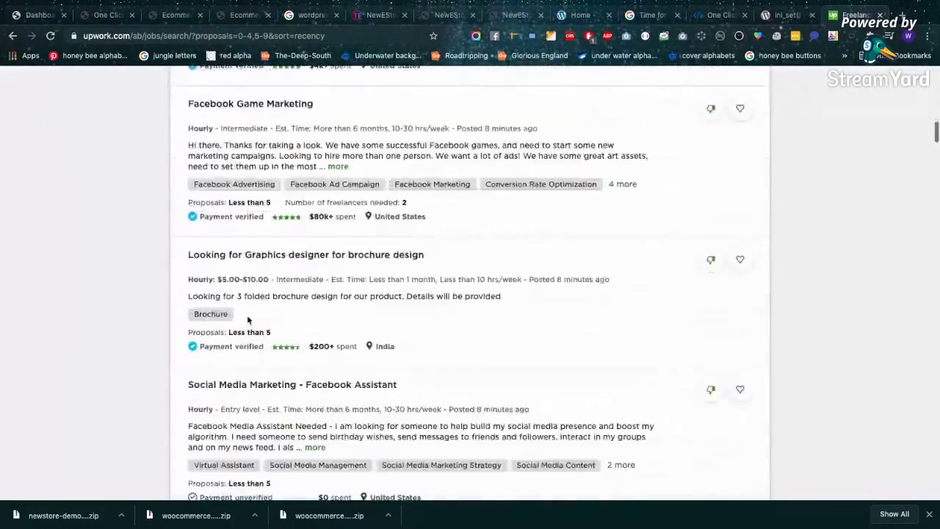
{"action": "scroll", "coordinate": [249, 320], "scroll_direction": "down", "scroll_amount": 2}
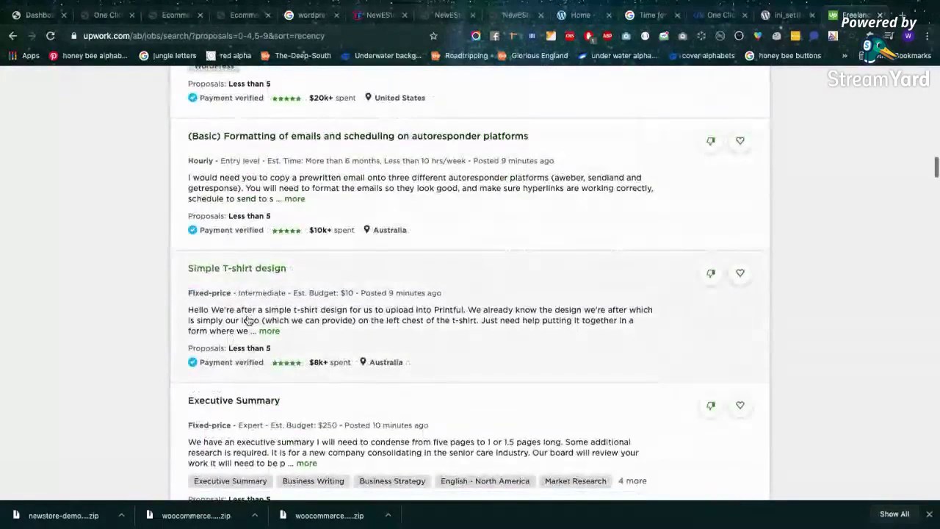
{"action": "scroll", "coordinate": [319, 281], "scroll_direction": "up", "scroll_amount": 1}
{"action": "scroll", "coordinate": [319, 281], "scroll_direction": "down", "scroll_amount": 1}
{"action": "scroll", "coordinate": [319, 279], "scroll_direction": "up", "scroll_amount": 2}
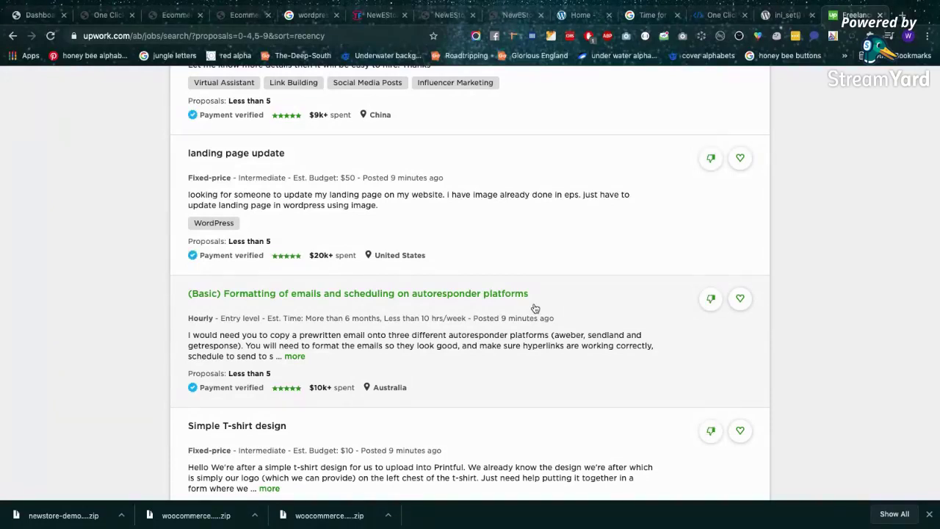
{"action": "scroll", "coordinate": [522, 379], "scroll_direction": "down", "scroll_amount": 3}
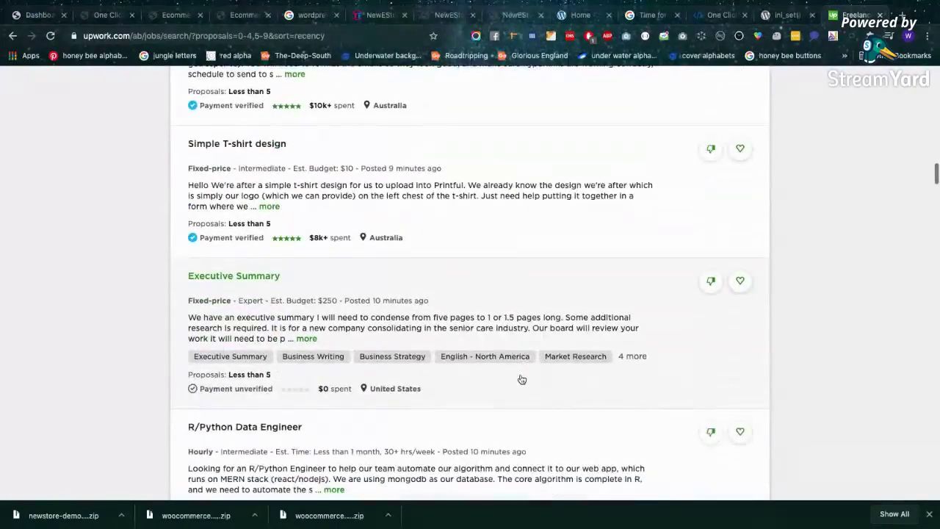
Examine the job listings from "Executive Summary" to "Need Help Creating a POD Shopify Store using my original artwork", including the Wordpress CSS edits job
{"action": "scroll", "coordinate": [521, 379], "scroll_direction": "down", "scroll_amount": 4}
{"action": "scroll", "coordinate": [521, 379], "scroll_direction": "down", "scroll_amount": 4}
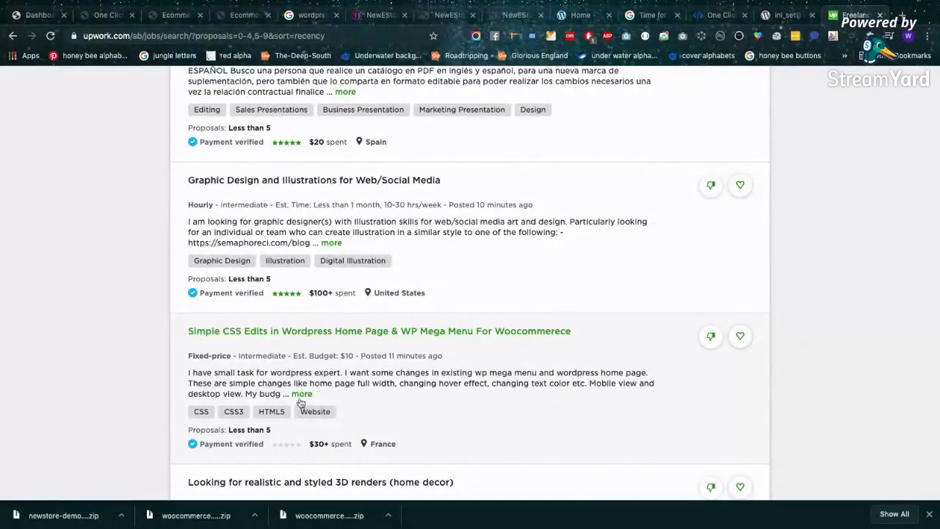
{"action": "scroll", "coordinate": [372, 394], "scroll_direction": "down", "scroll_amount": 1}
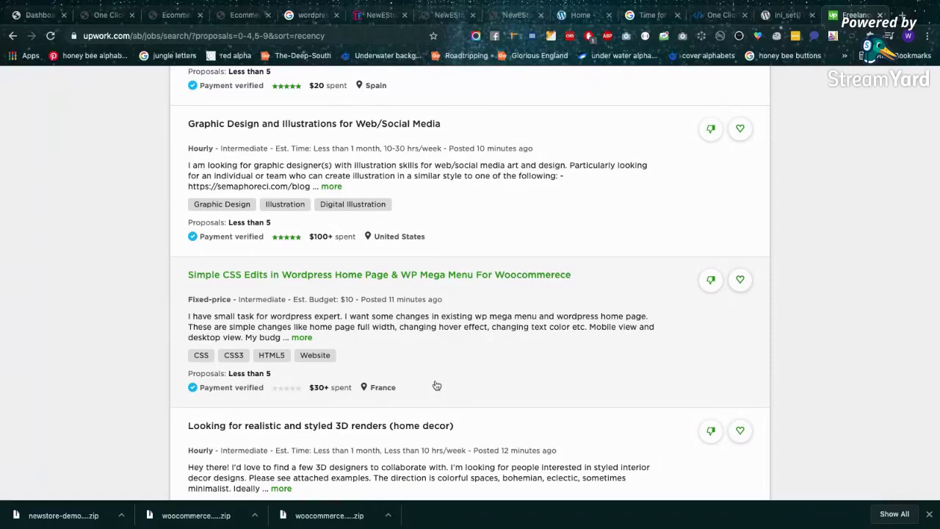
{"action": "scroll", "coordinate": [436, 385], "scroll_direction": "down", "scroll_amount": 2}
{"action": "scroll", "coordinate": [436, 385], "scroll_direction": "down", "scroll_amount": 3}
{"action": "scroll", "coordinate": [436, 386], "scroll_direction": "up", "scroll_amount": 2}
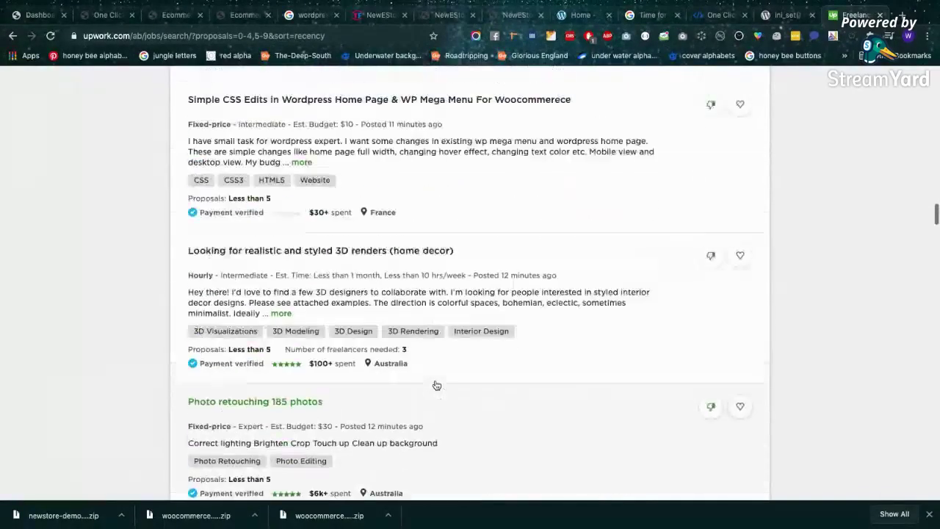
{"action": "scroll", "coordinate": [436, 386], "scroll_direction": "up", "scroll_amount": 1}
{"action": "scroll", "coordinate": [401, 357], "scroll_direction": "down", "scroll_amount": 3}
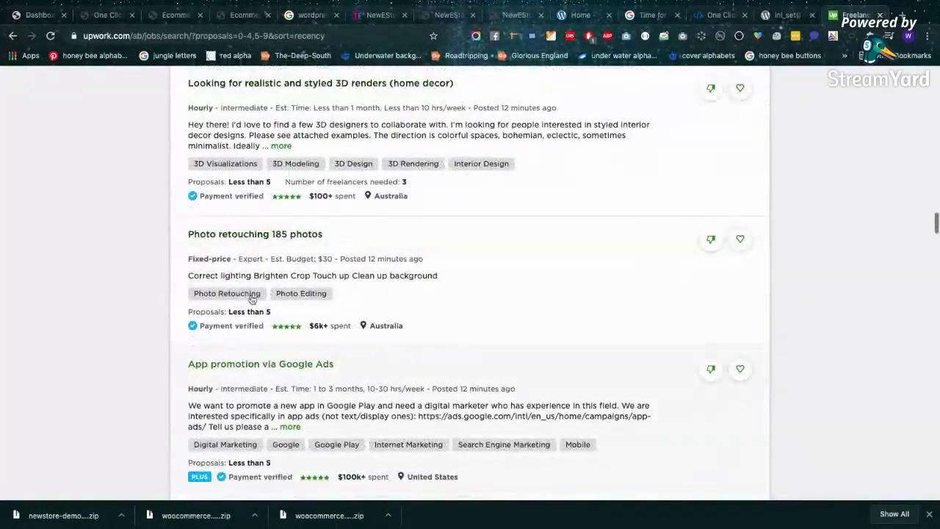
{"action": "scroll", "coordinate": [252, 297], "scroll_direction": "down", "scroll_amount": 3}
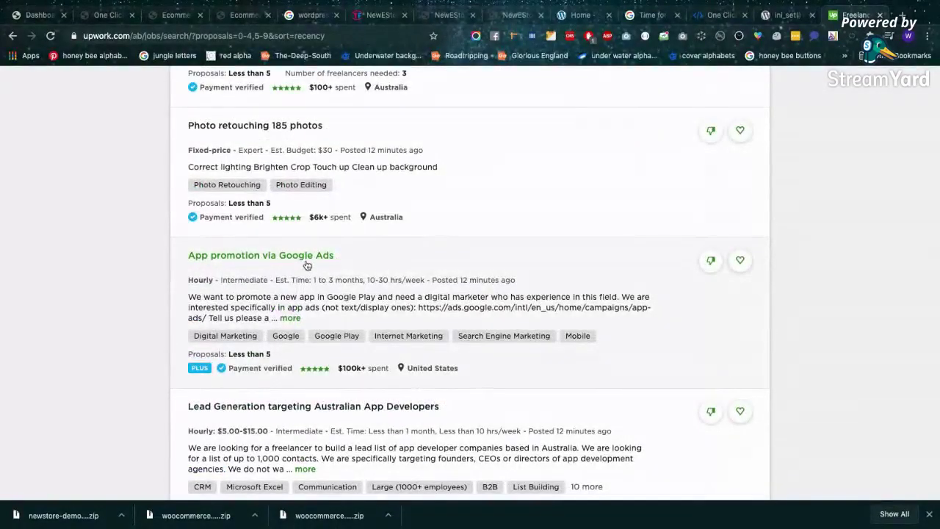
{"action": "scroll", "coordinate": [330, 268], "scroll_direction": "down", "scroll_amount": 3}
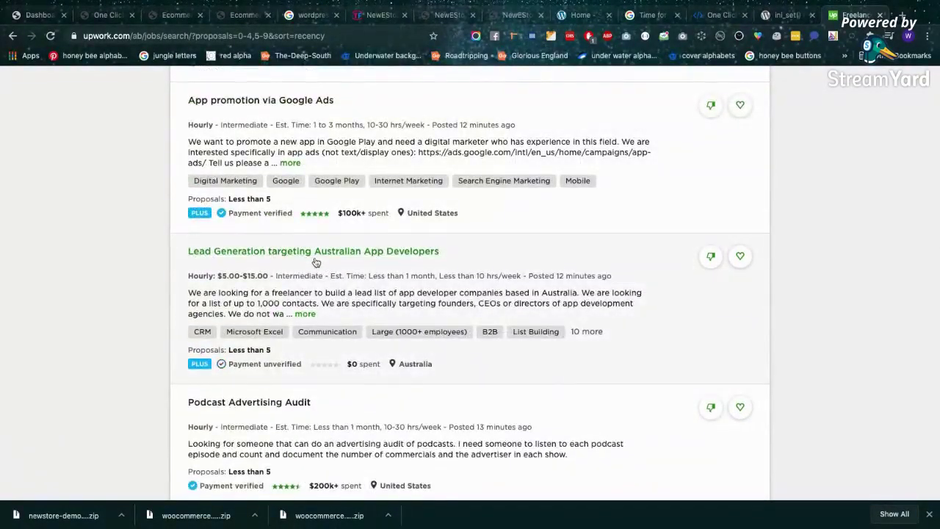
{"action": "scroll", "coordinate": [316, 262], "scroll_direction": "down", "scroll_amount": 3}
{"action": "scroll", "coordinate": [327, 294], "scroll_direction": "down", "scroll_amount": 3}
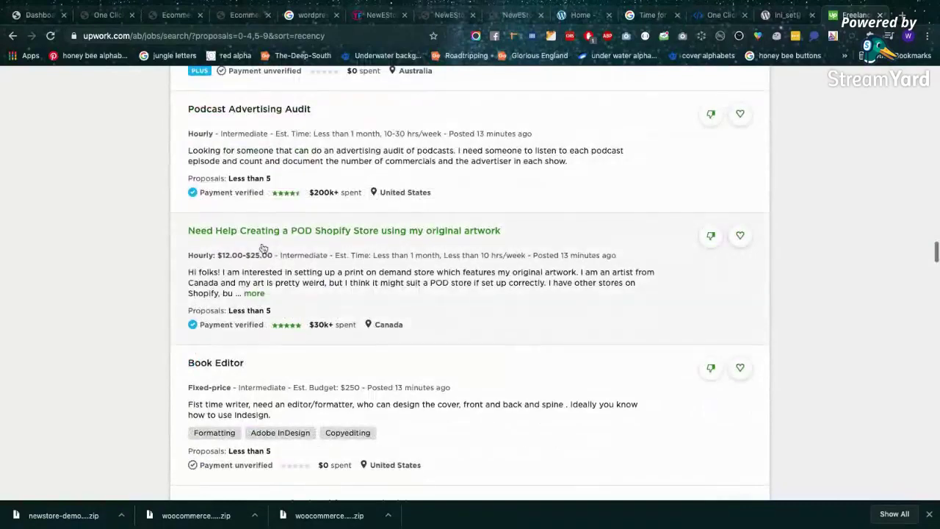
{"action": "scroll", "coordinate": [370, 252], "scroll_direction": "down", "scroll_amount": 1}
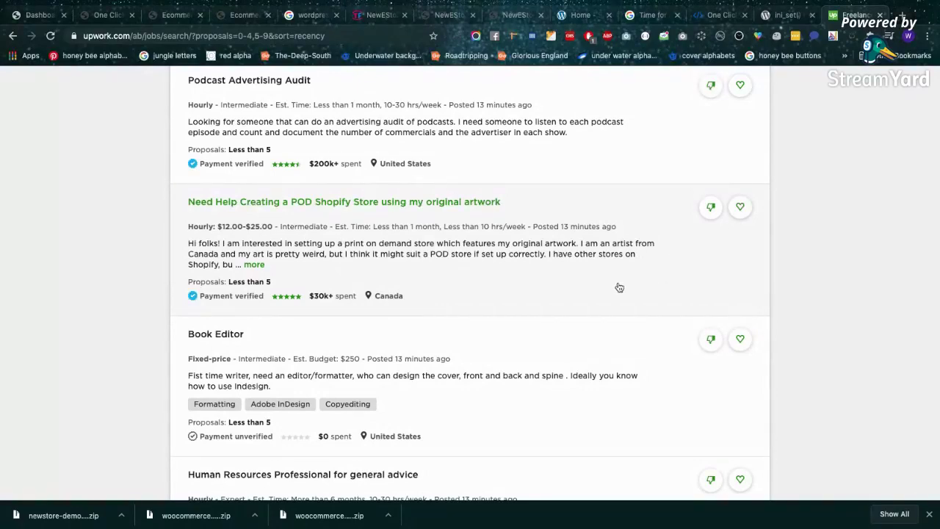
Review the job listings from "Book Editor" to "Need to swap background from a photo", including the Webflow and Stripe jobs
{"action": "scroll", "coordinate": [620, 287], "scroll_direction": "down", "scroll_amount": 3}
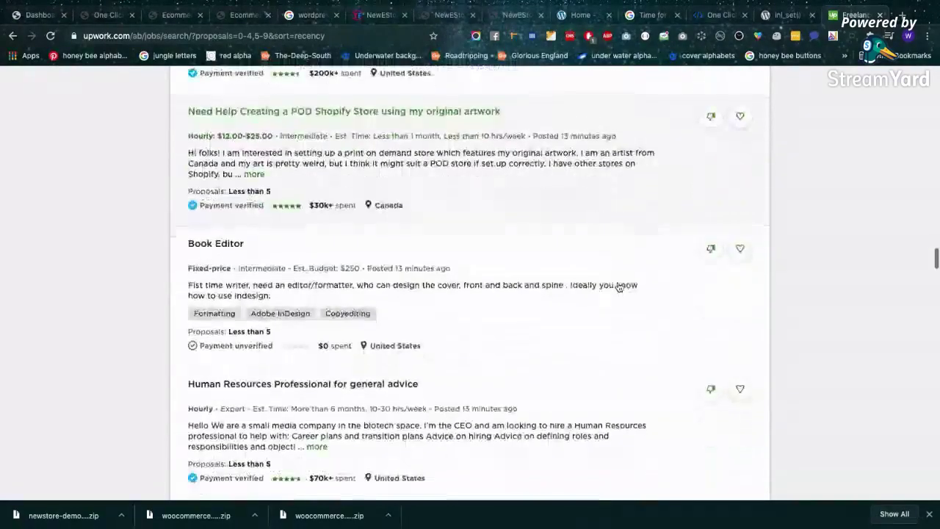
{"action": "scroll", "coordinate": [619, 287], "scroll_direction": "down", "scroll_amount": 2}
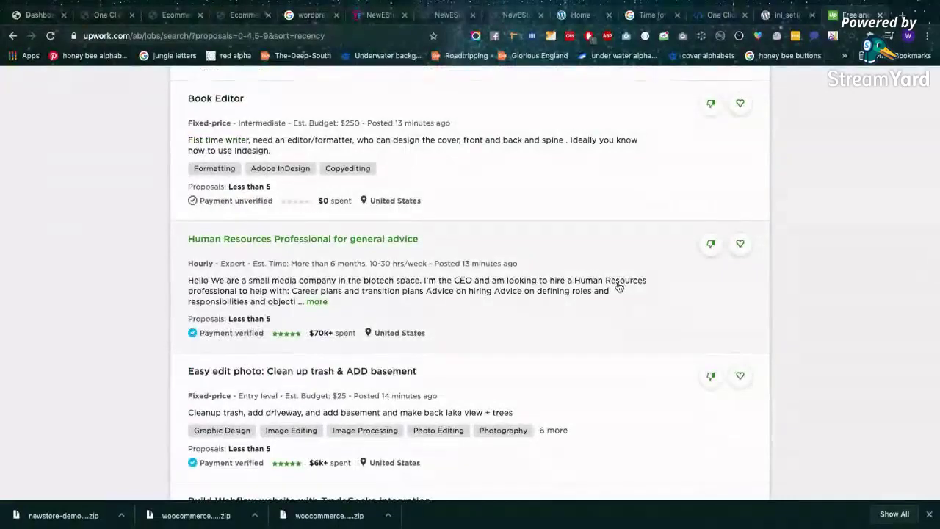
{"action": "scroll", "coordinate": [619, 287], "scroll_direction": "down", "scroll_amount": 3}
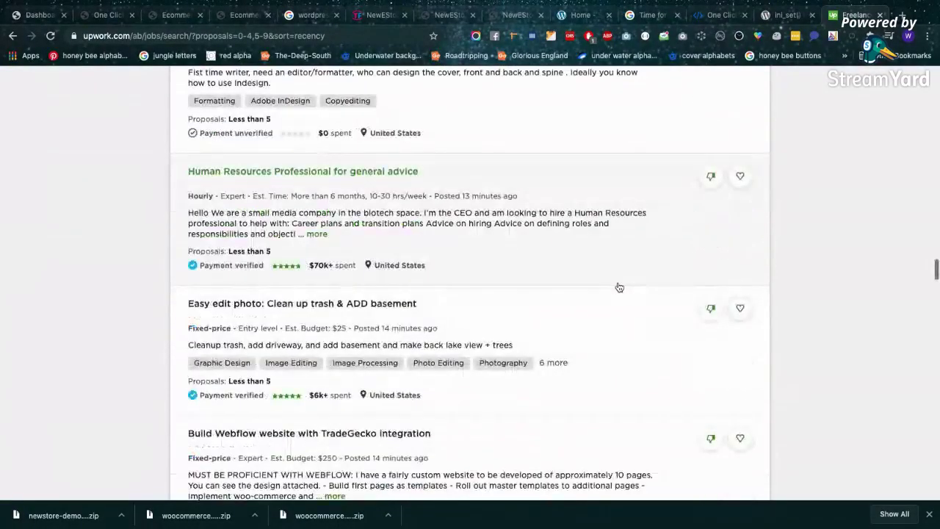
{"action": "scroll", "coordinate": [619, 287], "scroll_direction": "up", "scroll_amount": 3}
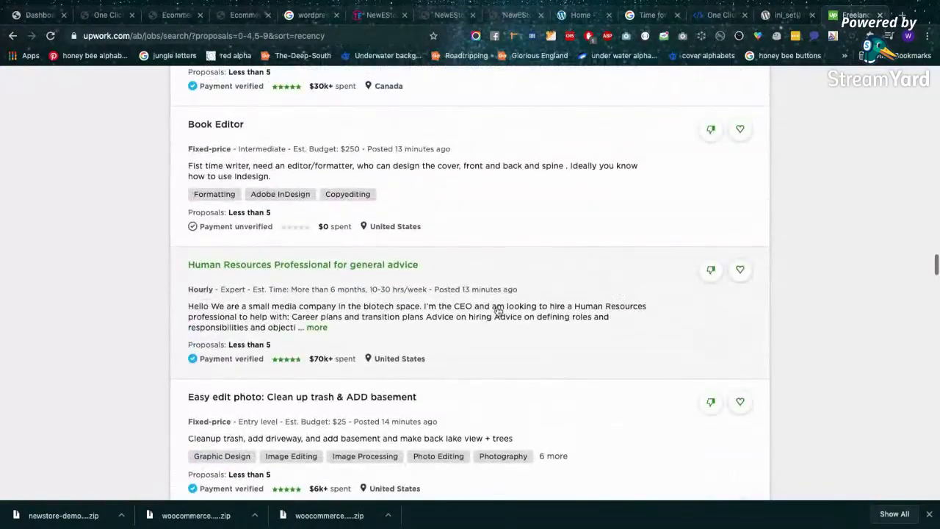
{"action": "scroll", "coordinate": [550, 345], "scroll_direction": "down", "scroll_amount": 3}
{"action": "scroll", "coordinate": [551, 345], "scroll_direction": "down", "scroll_amount": 2}
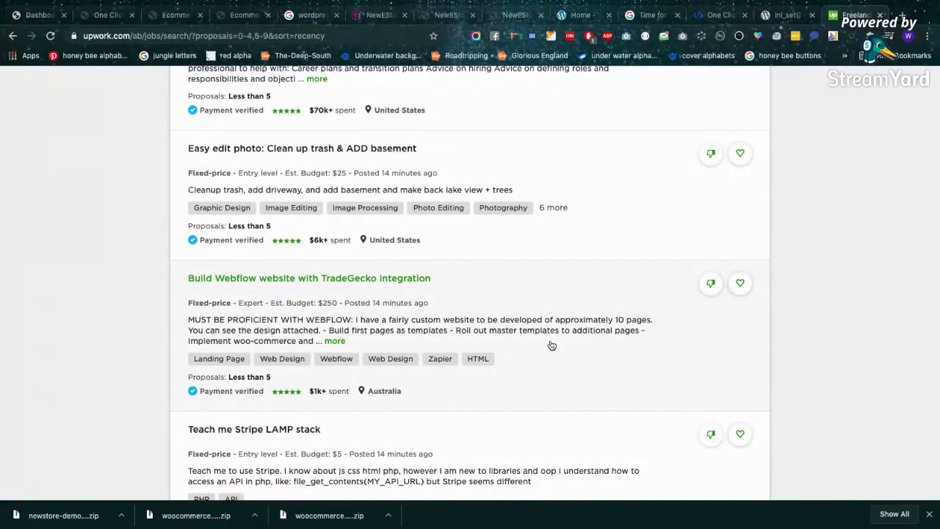
{"action": "scroll", "coordinate": [552, 345], "scroll_direction": "down", "scroll_amount": 2}
{"action": "scroll", "coordinate": [552, 345], "scroll_direction": "down", "scroll_amount": 2}
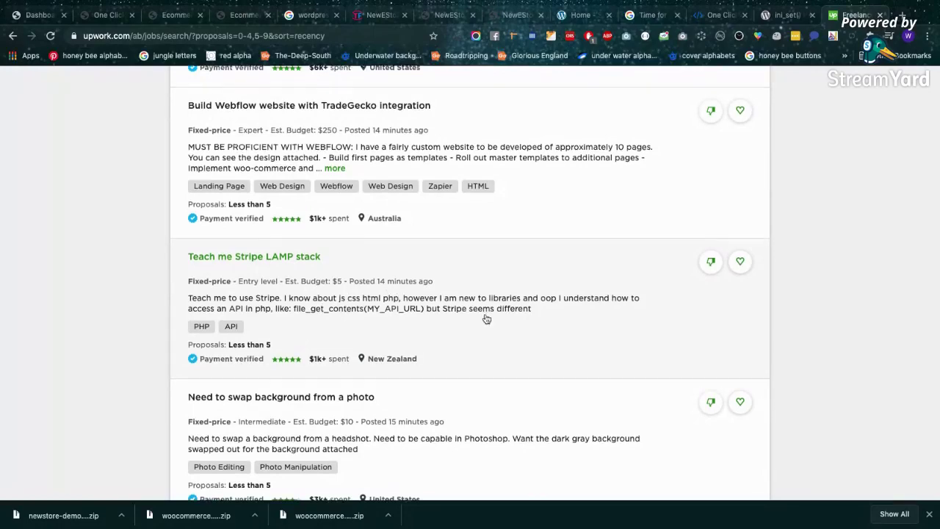
{"action": "scroll", "coordinate": [485, 317], "scroll_direction": "down", "scroll_amount": 2}
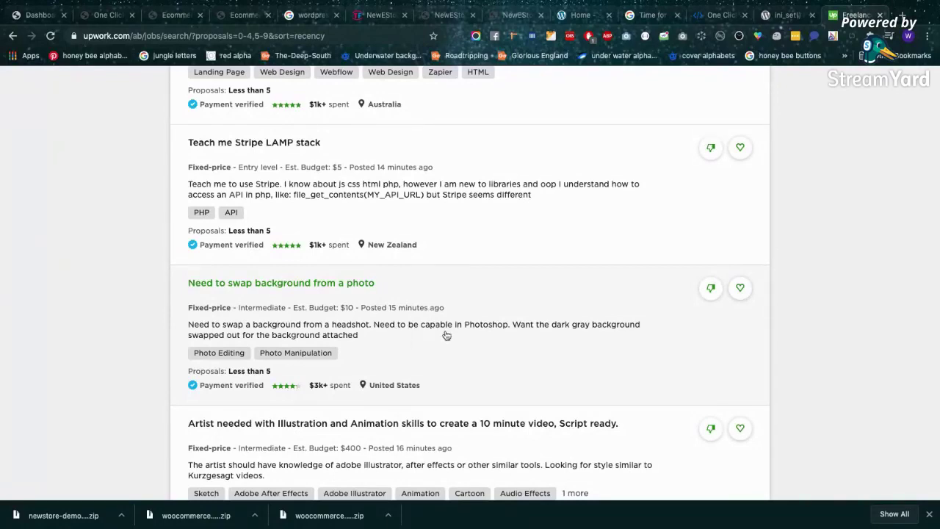
Look through the job listings from the illustration and animation video job to "Single Page Website + Paypal Integration", checking budgets and skills
{"action": "scroll", "coordinate": [504, 334], "scroll_direction": "down", "scroll_amount": 4}
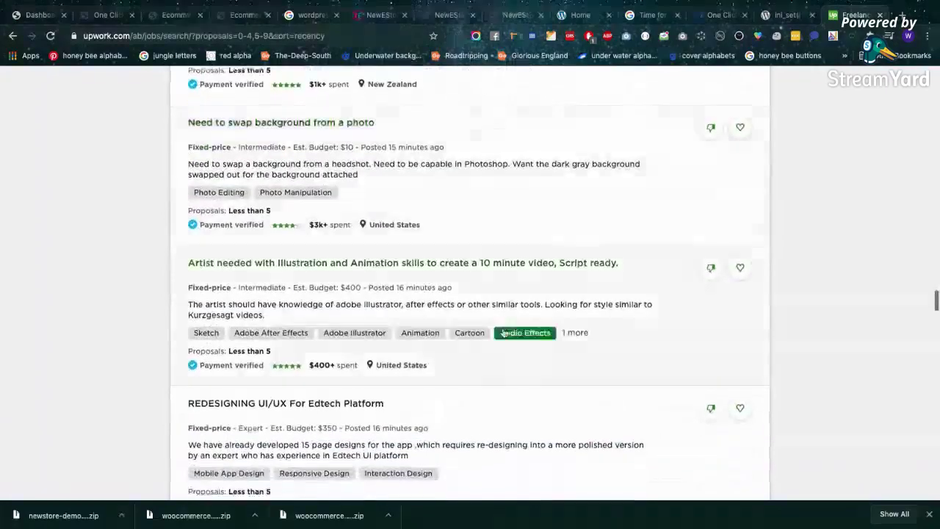
{"action": "scroll", "coordinate": [504, 334], "scroll_direction": "down", "scroll_amount": 1}
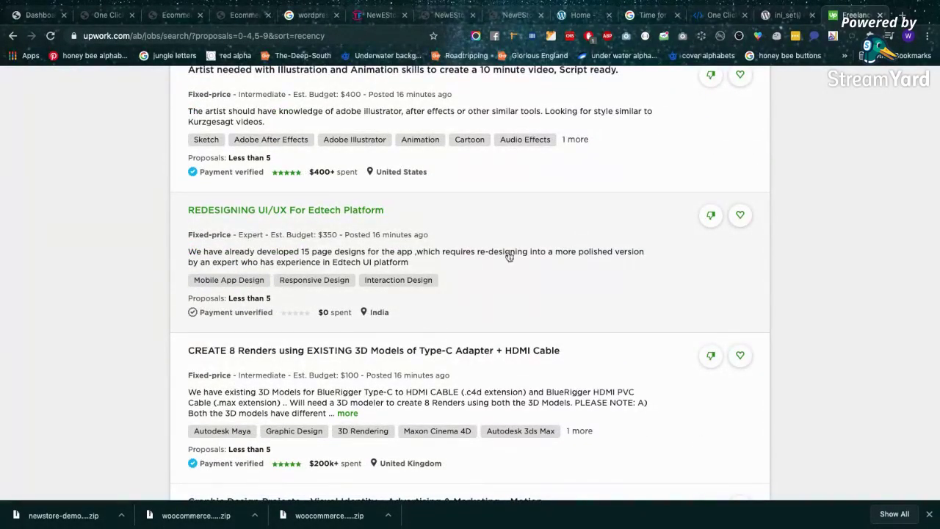
{"action": "scroll", "coordinate": [527, 254], "scroll_direction": "down", "scroll_amount": 2}
{"action": "scroll", "coordinate": [514, 279], "scroll_direction": "up", "scroll_amount": 1}
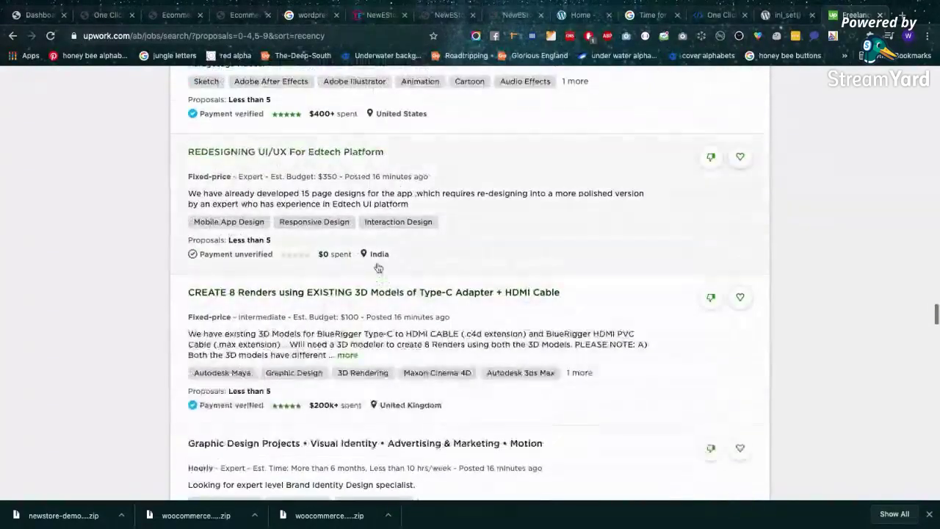
{"action": "scroll", "coordinate": [504, 298], "scroll_direction": "down", "scroll_amount": 1}
{"action": "scroll", "coordinate": [501, 340], "scroll_direction": "down", "scroll_amount": 3}
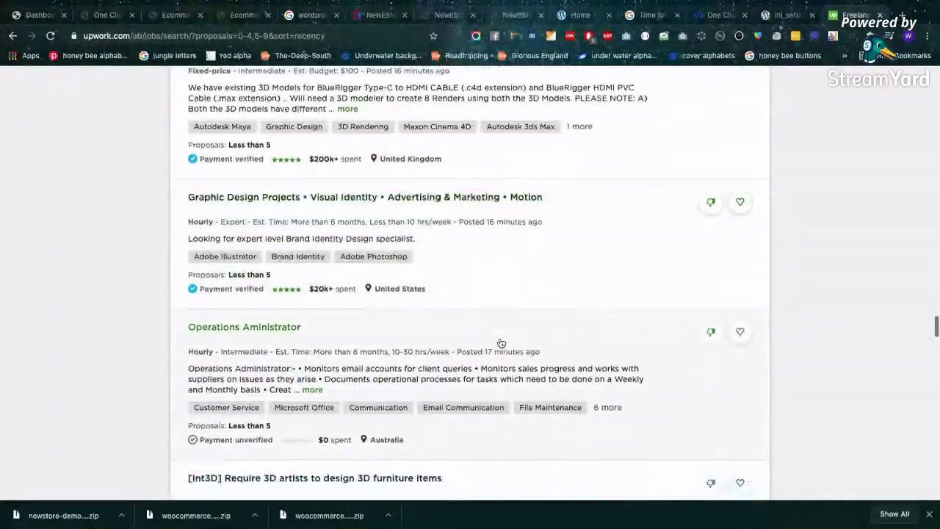
{"action": "scroll", "coordinate": [501, 343], "scroll_direction": "down", "scroll_amount": 2}
{"action": "scroll", "coordinate": [500, 343], "scroll_direction": "down", "scroll_amount": 2}
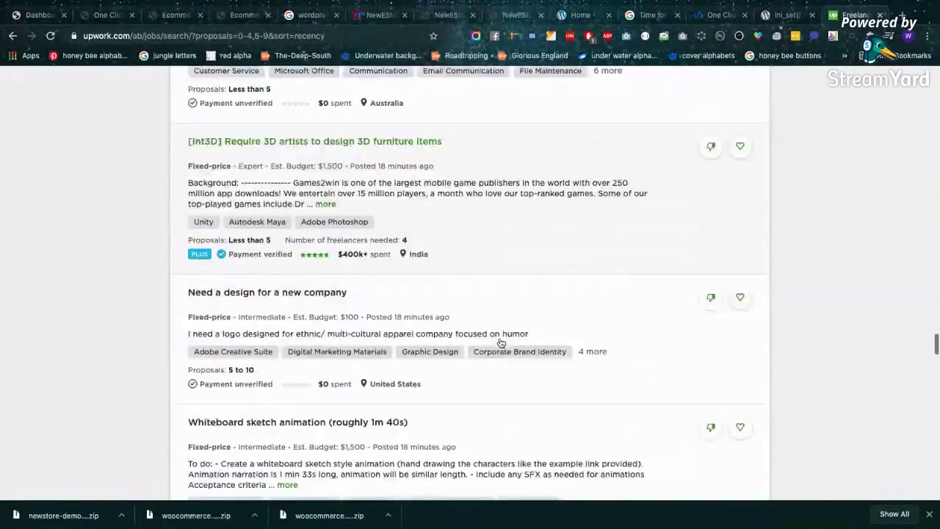
{"action": "scroll", "coordinate": [500, 343], "scroll_direction": "down", "scroll_amount": 2}
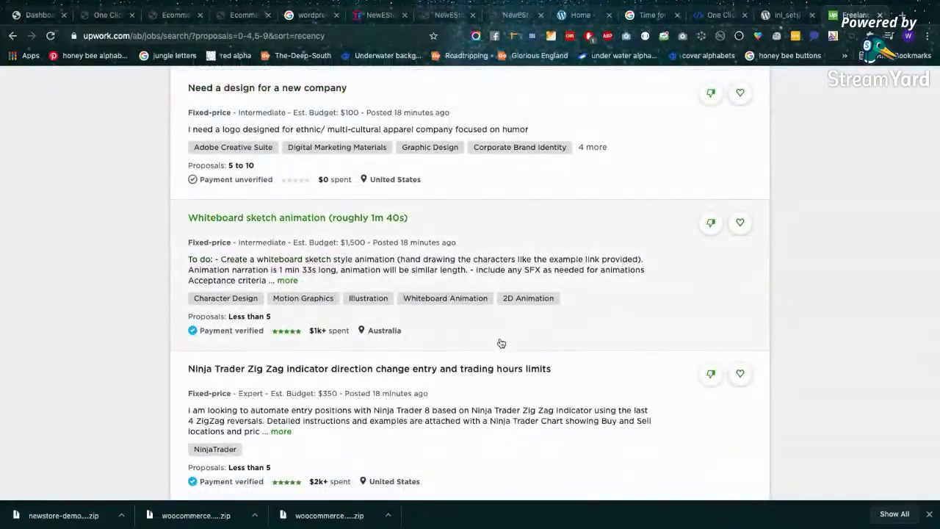
{"action": "scroll", "coordinate": [501, 343], "scroll_direction": "down", "scroll_amount": 5}
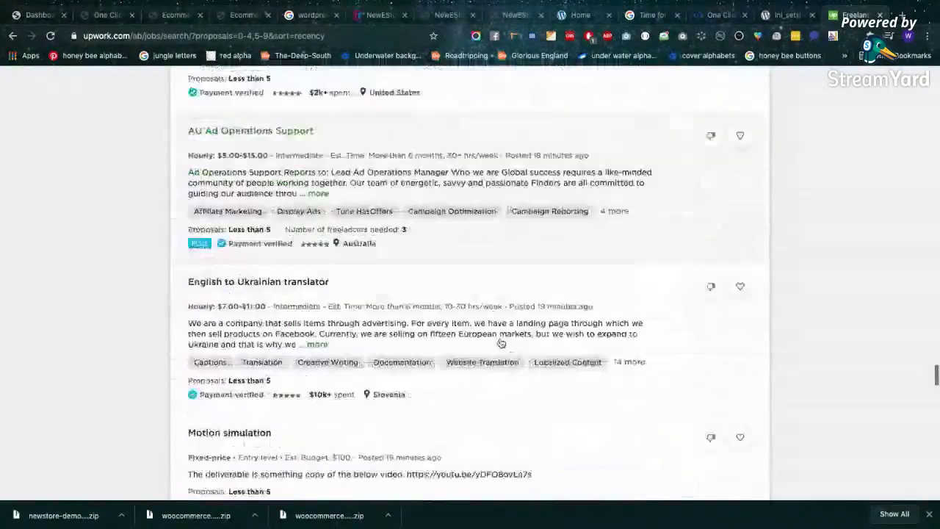
{"action": "scroll", "coordinate": [500, 343], "scroll_direction": "down", "scroll_amount": 3}
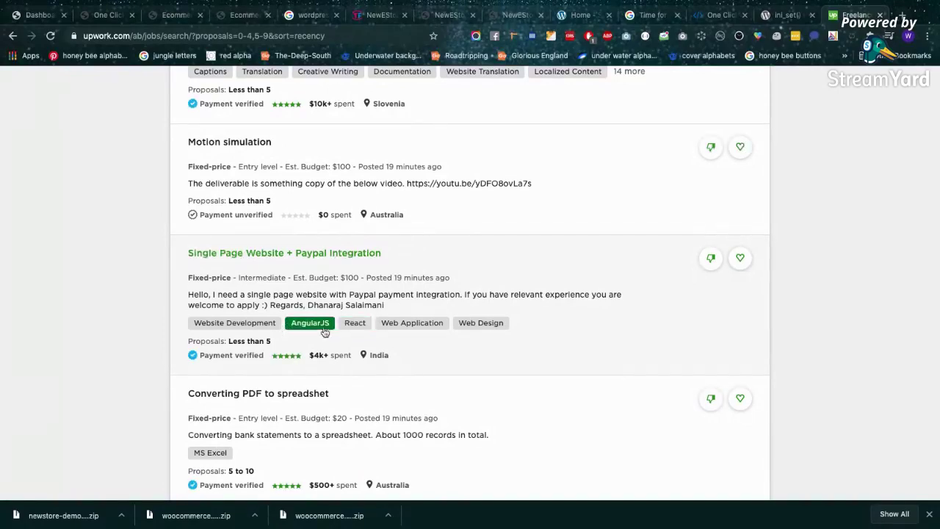
Examine the jobs from "Converting PDF to spreadshet" to "Gmail Custom HTML Ads" and expand the featured job's full description
{"action": "scroll", "coordinate": [478, 247], "scroll_direction": "down", "scroll_amount": 4}
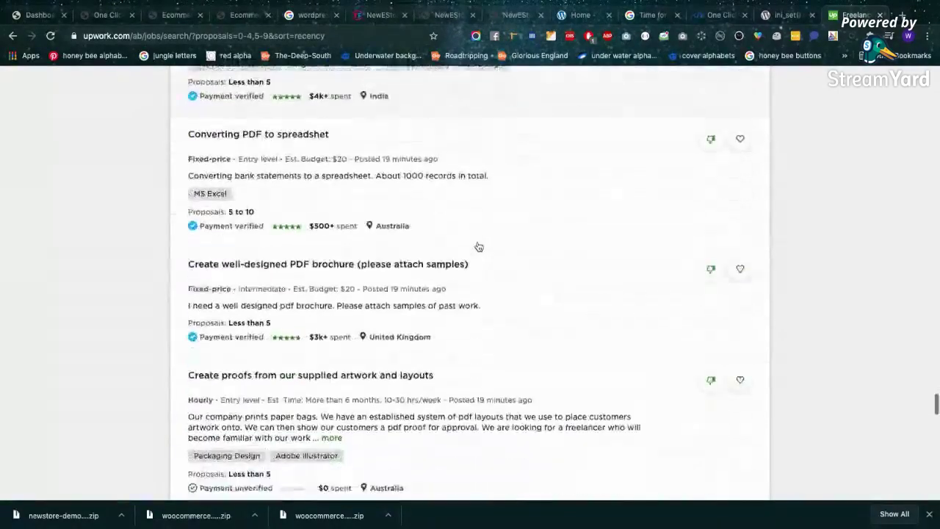
{"action": "scroll", "coordinate": [478, 246], "scroll_direction": "down", "scroll_amount": 3}
{"action": "scroll", "coordinate": [478, 247], "scroll_direction": "up", "scroll_amount": 5}
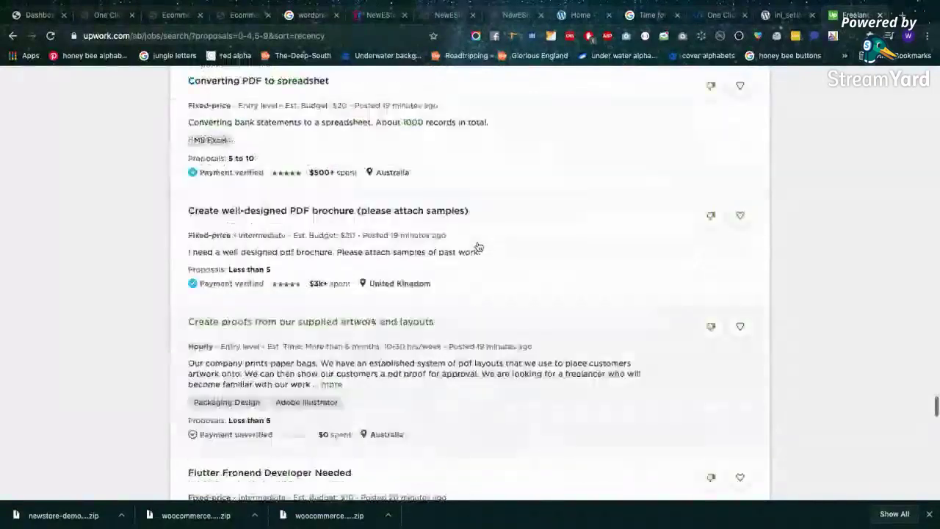
{"action": "scroll", "coordinate": [478, 247], "scroll_direction": "up", "scroll_amount": 1}
{"action": "scroll", "coordinate": [478, 246], "scroll_direction": "down", "scroll_amount": 1}
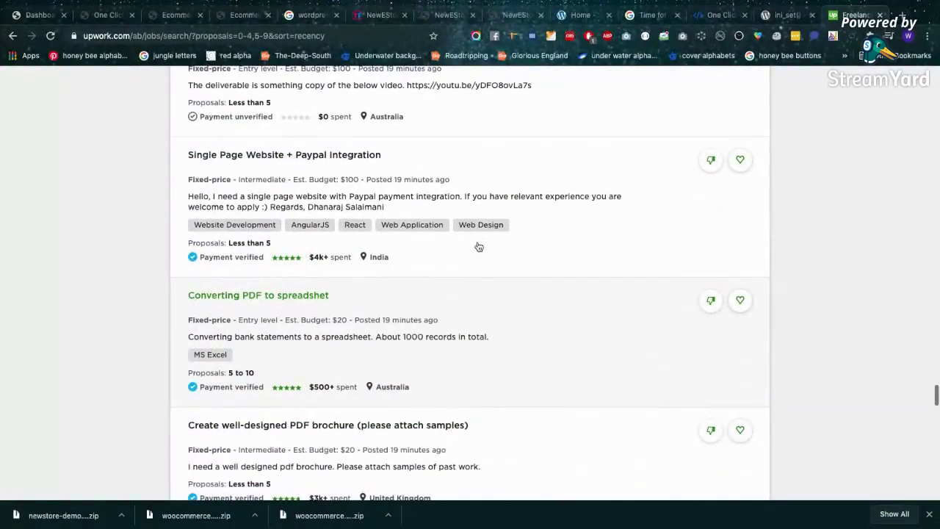
{"action": "scroll", "coordinate": [478, 247], "scroll_direction": "down", "scroll_amount": 3}
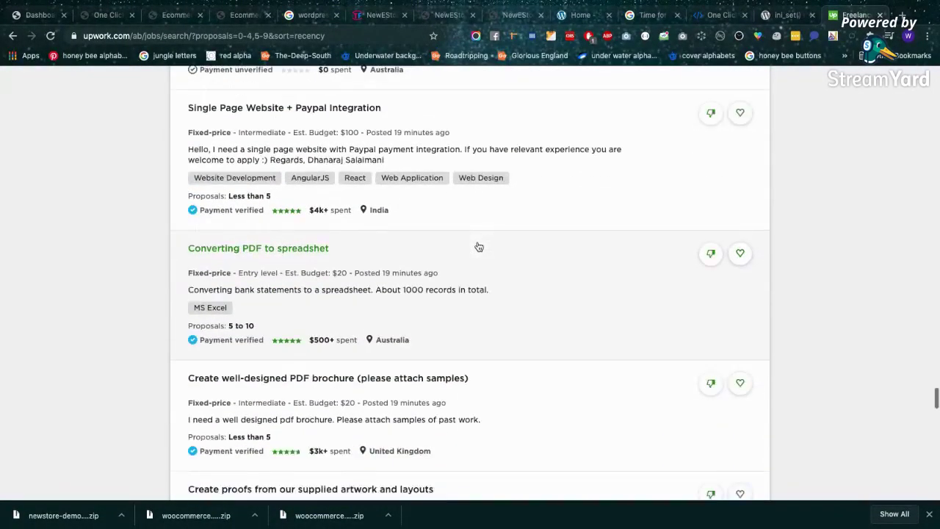
{"action": "scroll", "coordinate": [481, 239], "scroll_direction": "down", "scroll_amount": 6}
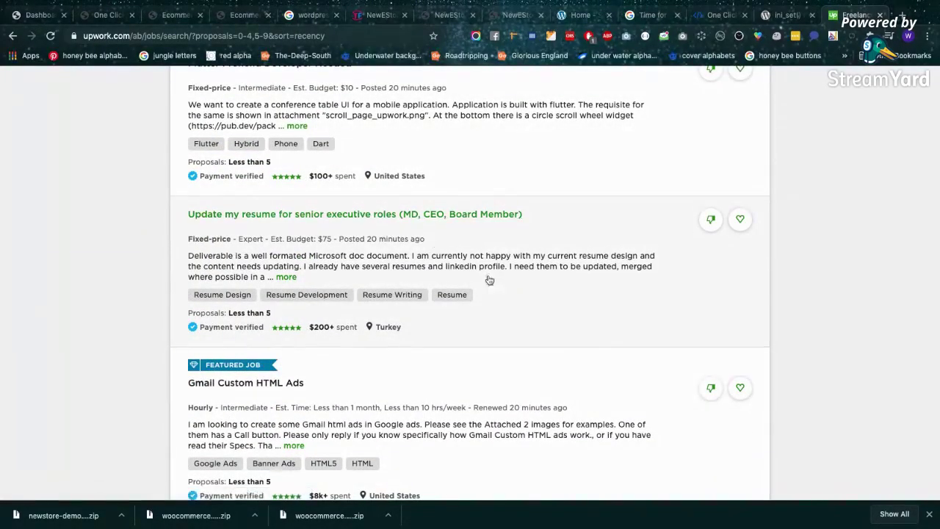
{"action": "scroll", "coordinate": [414, 284], "scroll_direction": "down", "scroll_amount": 1}
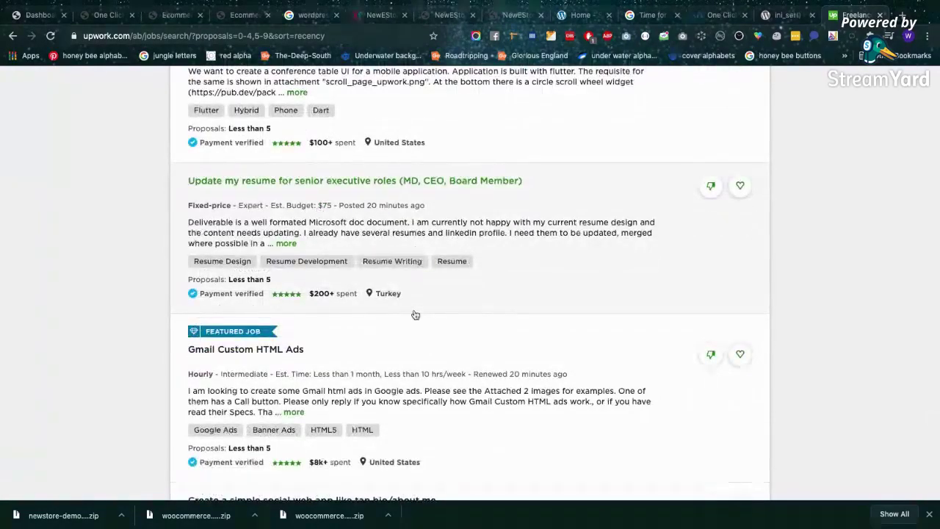
{"action": "scroll", "coordinate": [414, 315], "scroll_direction": "down", "scroll_amount": 3}
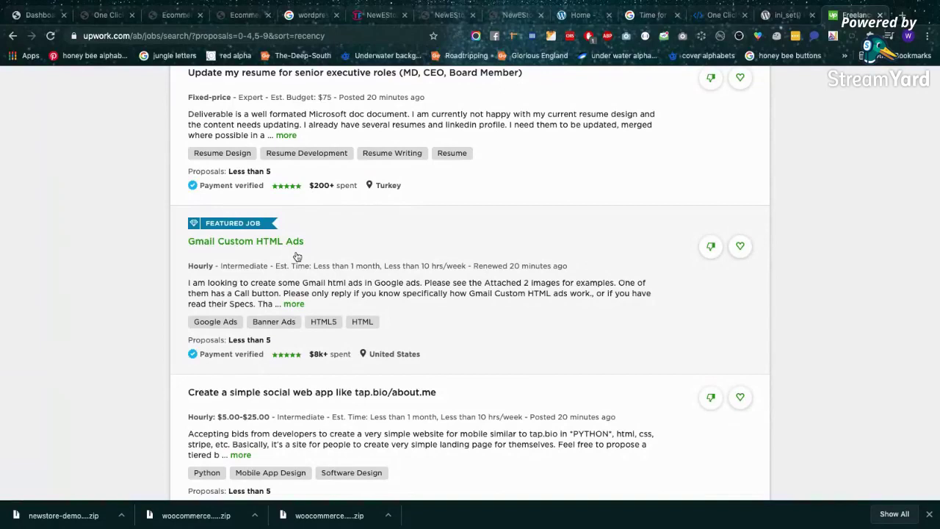
{"action": "left_click", "coordinate": [294, 303]}
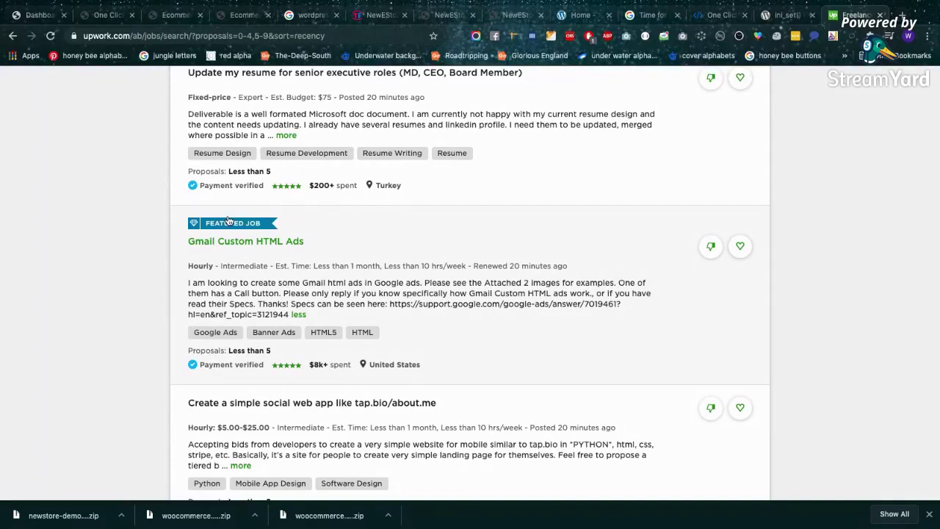
{"action": "scroll", "coordinate": [441, 264], "scroll_direction": "down", "scroll_amount": 1}
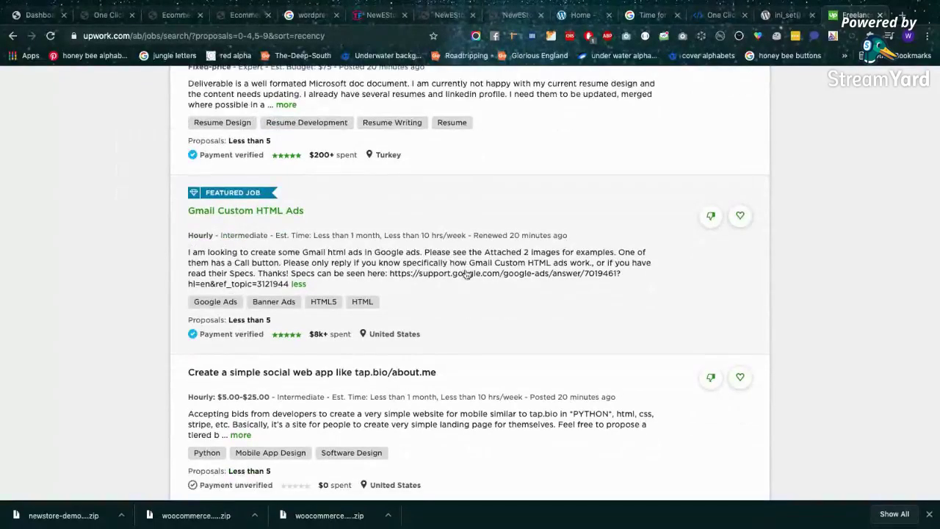
Skim the remaining listings to the end of the first results page and check the Jobs Per Page options
{"action": "scroll", "coordinate": [484, 305], "scroll_direction": "down", "scroll_amount": 4}
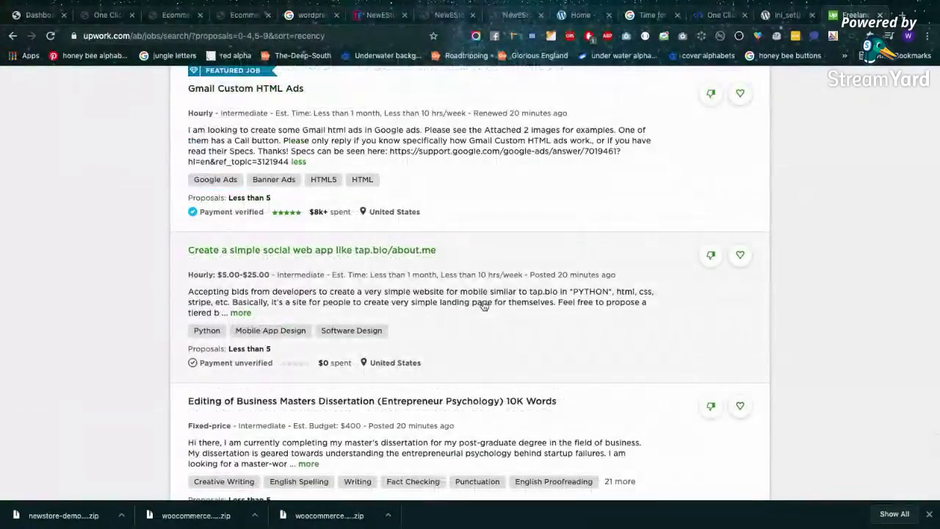
{"action": "scroll", "coordinate": [484, 305], "scroll_direction": "down", "scroll_amount": 6}
{"action": "scroll", "coordinate": [484, 305], "scroll_direction": "down", "scroll_amount": 10}
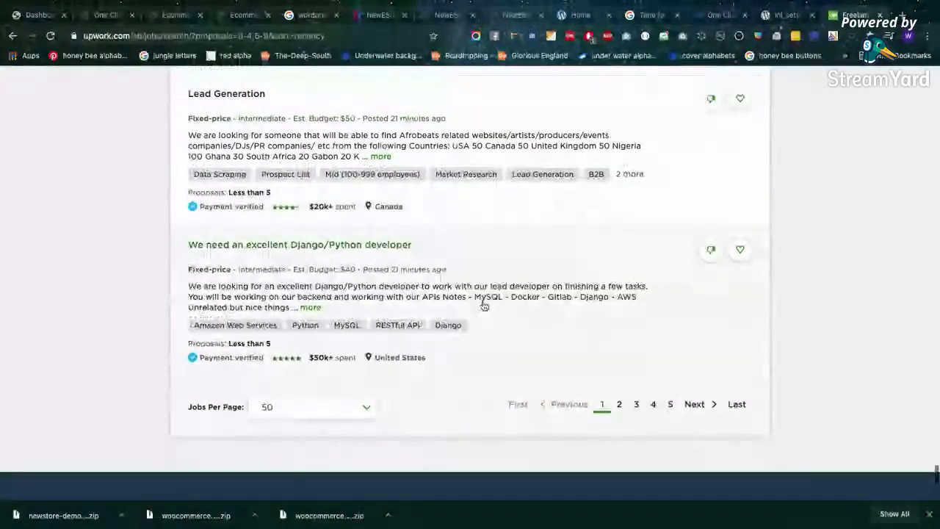
{"action": "left_click", "coordinate": [319, 407]}
{"action": "left_click", "coordinate": [539, 431]}
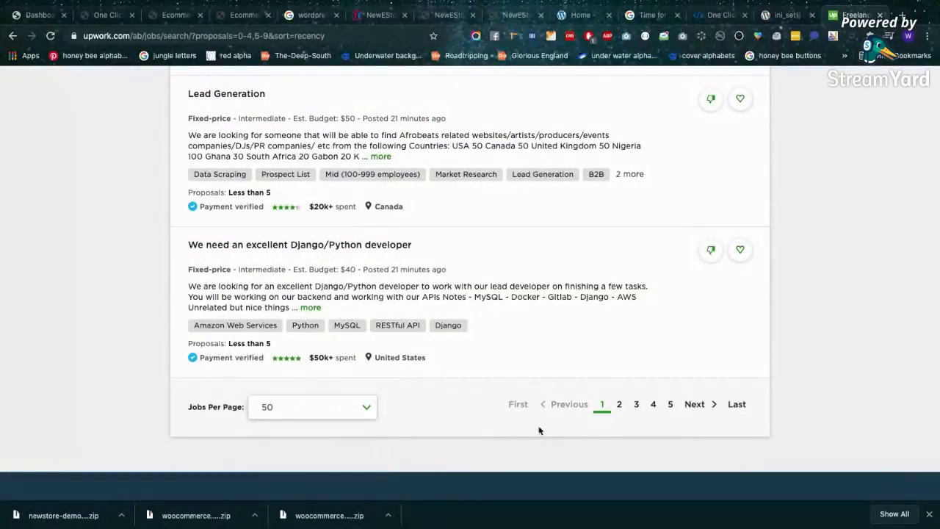
Open the second results page and review its jobs from the 3D renders listing to the POD Shopify store listing
{"action": "left_click", "coordinate": [619, 404]}
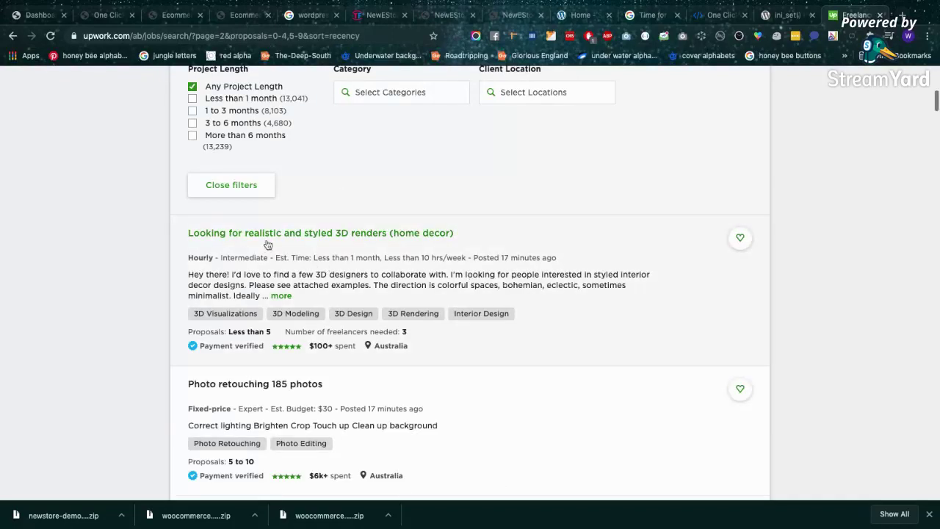
{"action": "scroll", "coordinate": [433, 258], "scroll_direction": "down", "scroll_amount": 1}
{"action": "scroll", "coordinate": [527, 228], "scroll_direction": "down", "scroll_amount": 3}
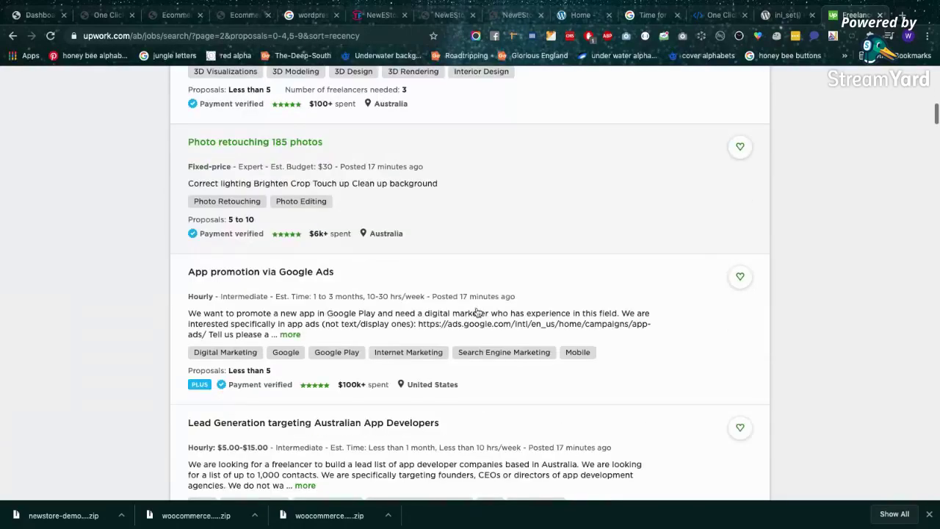
{"action": "scroll", "coordinate": [477, 313], "scroll_direction": "down", "scroll_amount": 2}
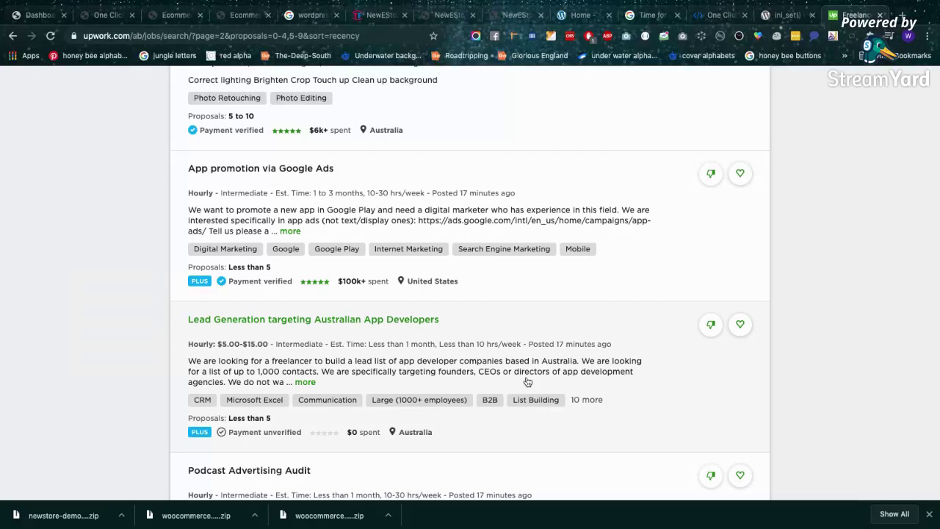
{"action": "scroll", "coordinate": [526, 382], "scroll_direction": "down", "scroll_amount": 5}
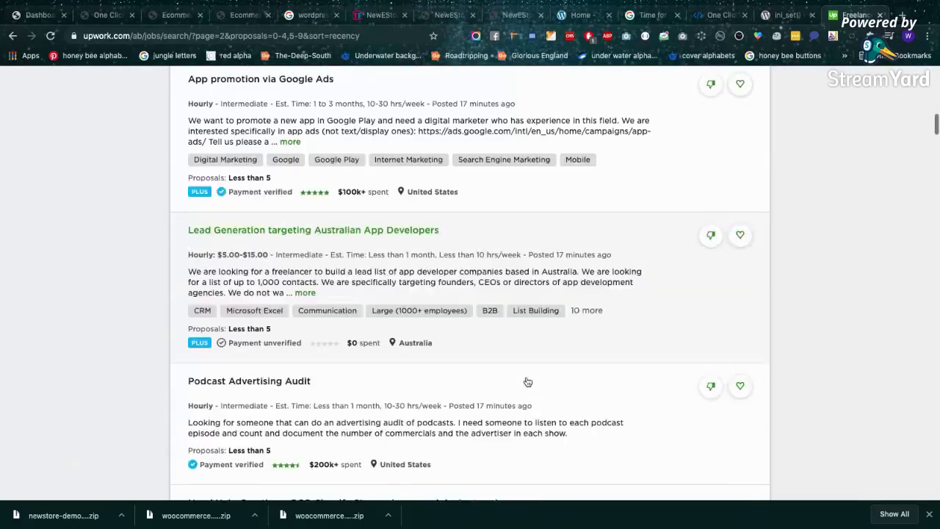
{"action": "scroll", "coordinate": [519, 441], "scroll_direction": "down", "scroll_amount": 5}
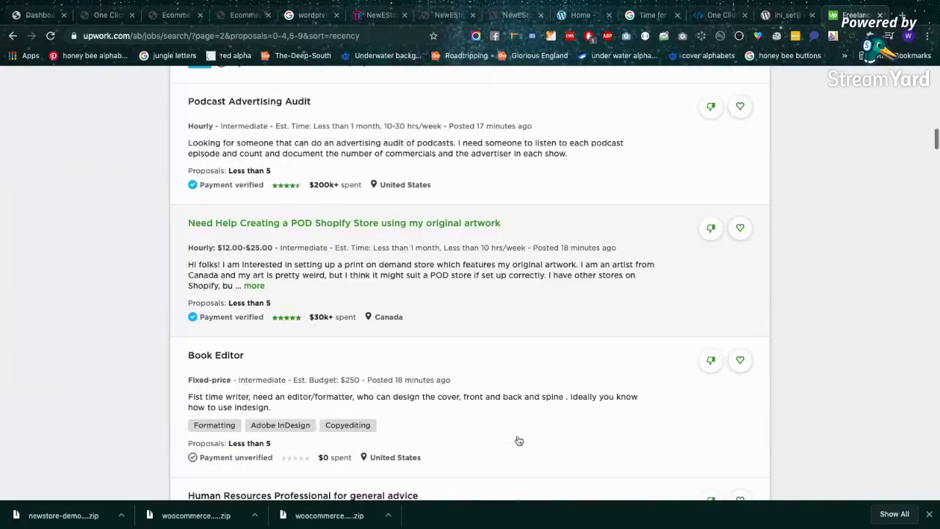
Skim the second page's remaining jobs from "Book Editor" through the Webflow, Stripe and Flutter listings to the page's end
{"action": "scroll", "coordinate": [507, 422], "scroll_direction": "down", "scroll_amount": 5}
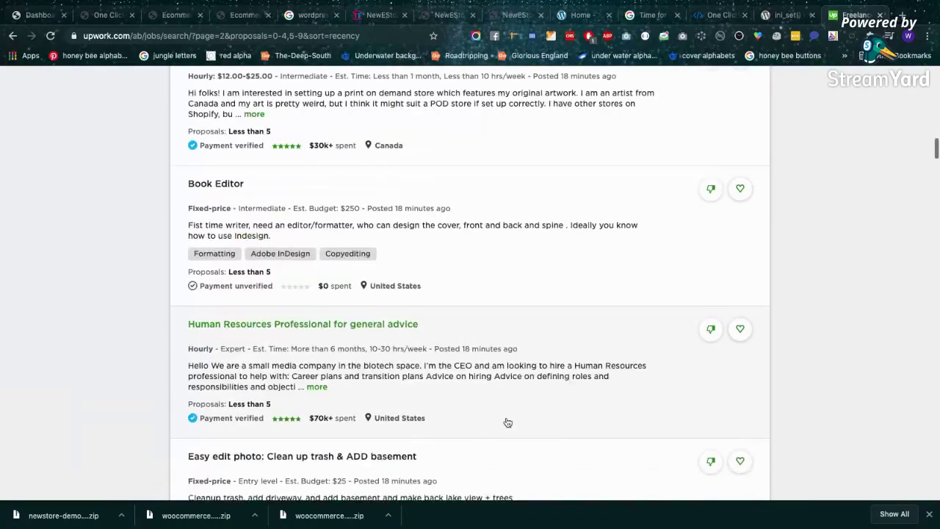
{"action": "scroll", "coordinate": [507, 422], "scroll_direction": "down", "scroll_amount": 1}
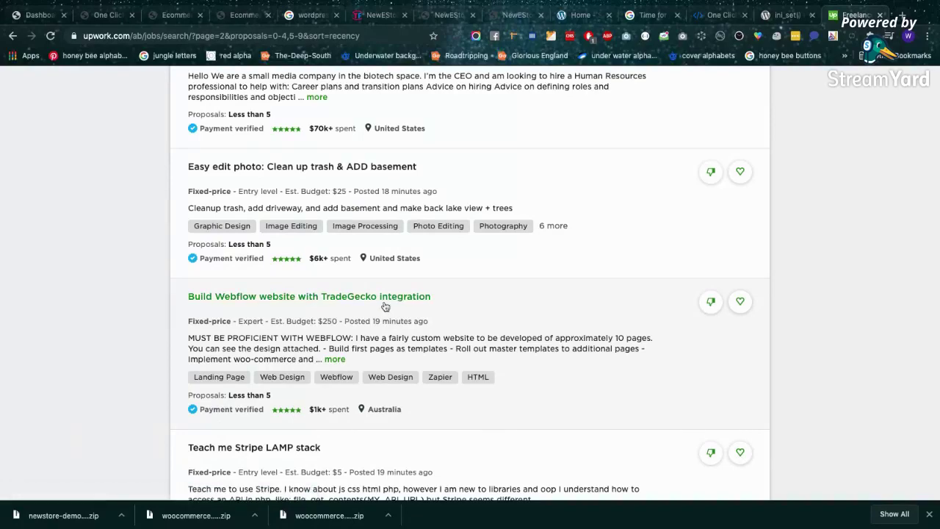
{"action": "scroll", "coordinate": [384, 305], "scroll_direction": "down", "scroll_amount": 3}
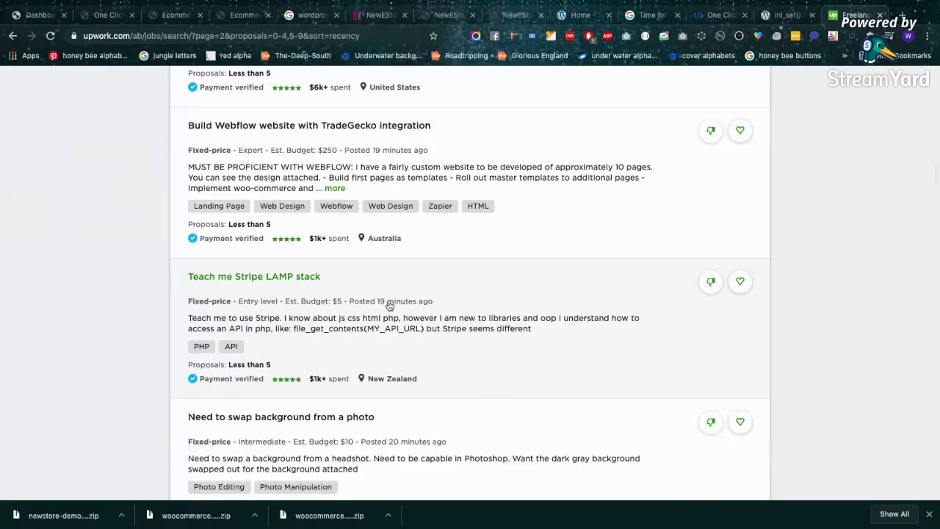
{"action": "scroll", "coordinate": [383, 305], "scroll_direction": "down", "scroll_amount": 12}
{"action": "scroll", "coordinate": [389, 306], "scroll_direction": "down", "scroll_amount": 15}
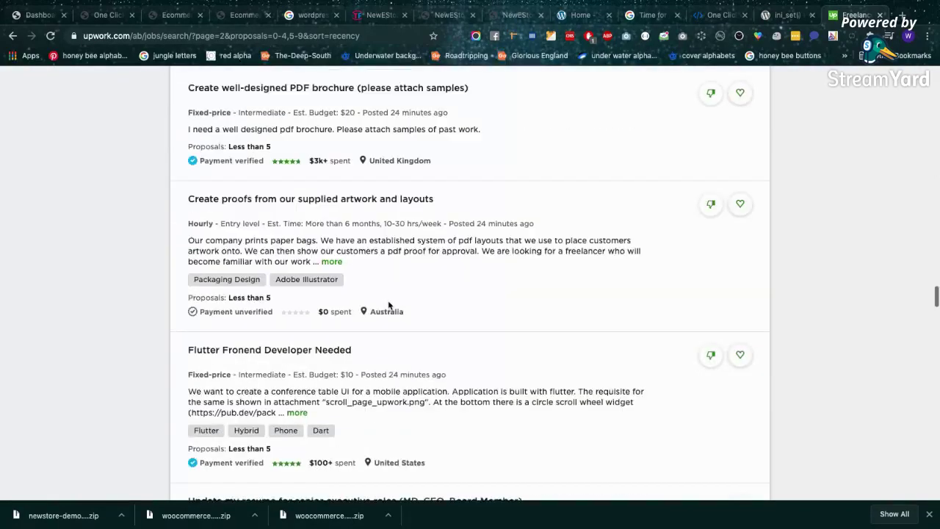
{"action": "scroll", "coordinate": [390, 306], "scroll_direction": "down", "scroll_amount": 10}
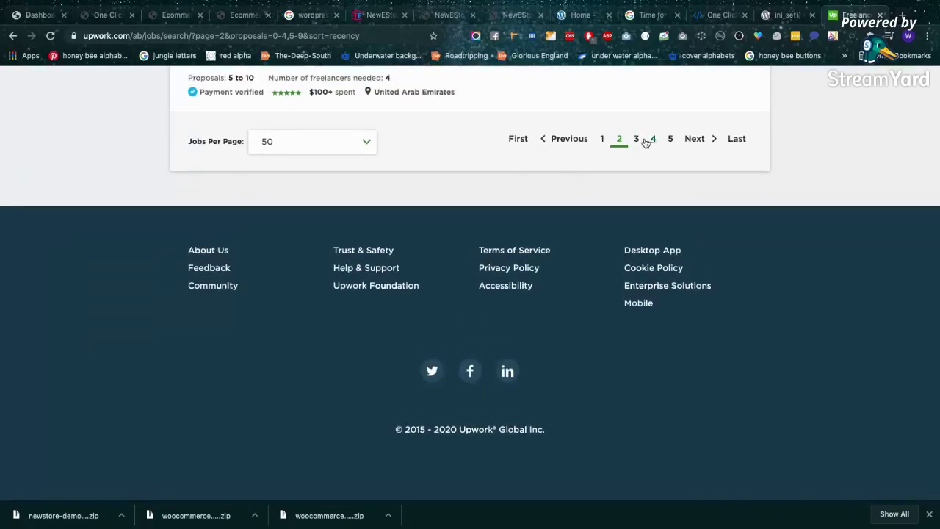
Open the third results page and review its jobs from the content writer listing to the no-code bubble.io and webflow developer listing
{"action": "left_click", "coordinate": [638, 138]}
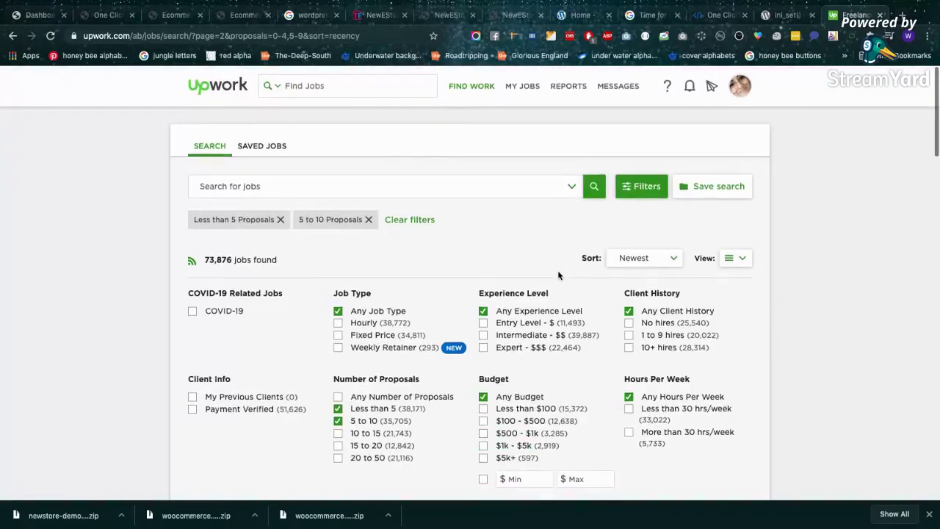
{"action": "scroll", "coordinate": [558, 275], "scroll_direction": "down", "scroll_amount": 8}
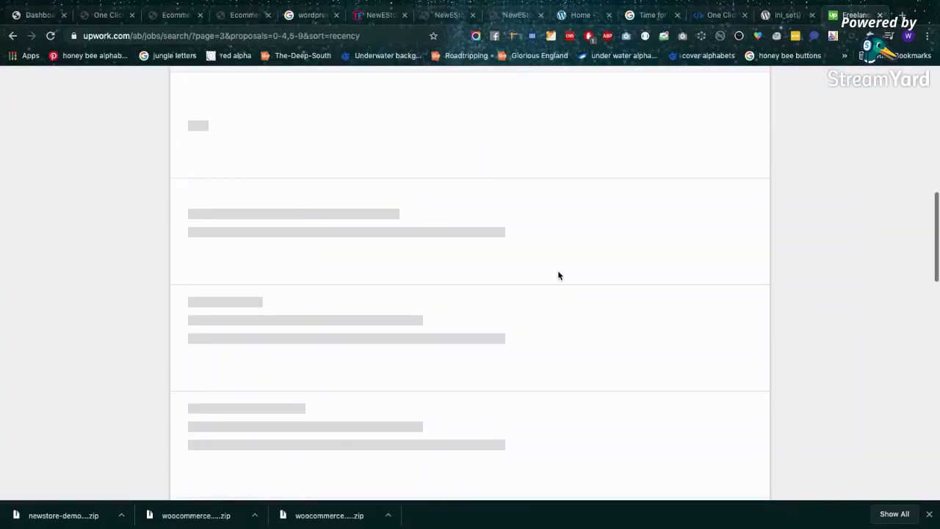
{"action": "scroll", "coordinate": [559, 275], "scroll_direction": "up", "scroll_amount": 3}
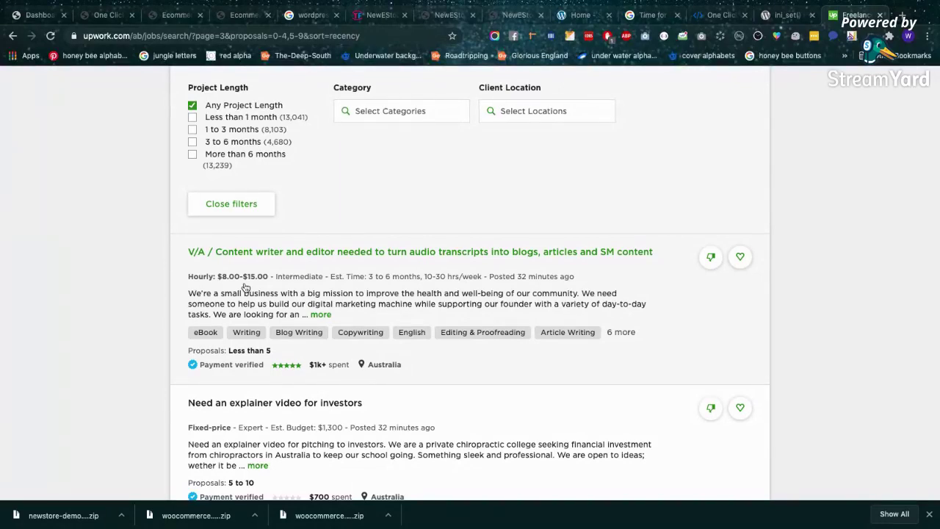
{"action": "scroll", "coordinate": [246, 286], "scroll_direction": "down", "scroll_amount": 5}
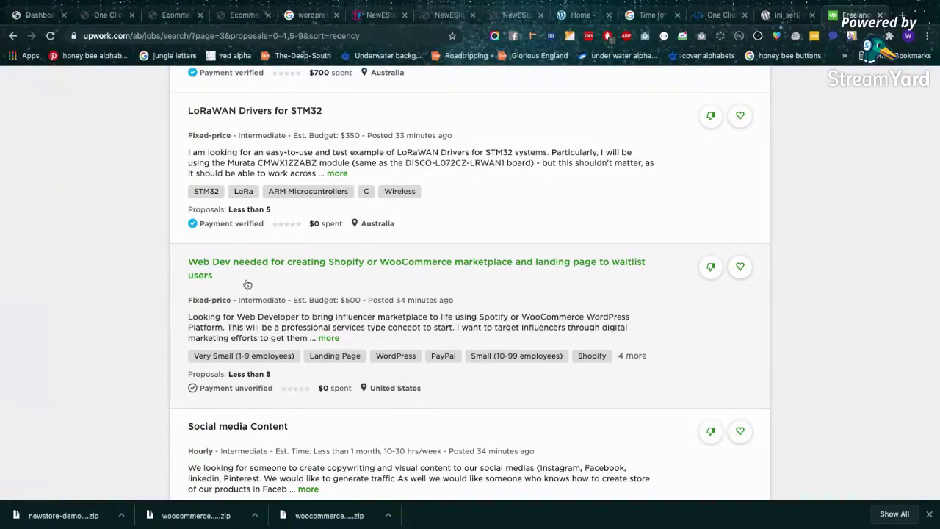
{"action": "scroll", "coordinate": [249, 286], "scroll_direction": "down", "scroll_amount": 1}
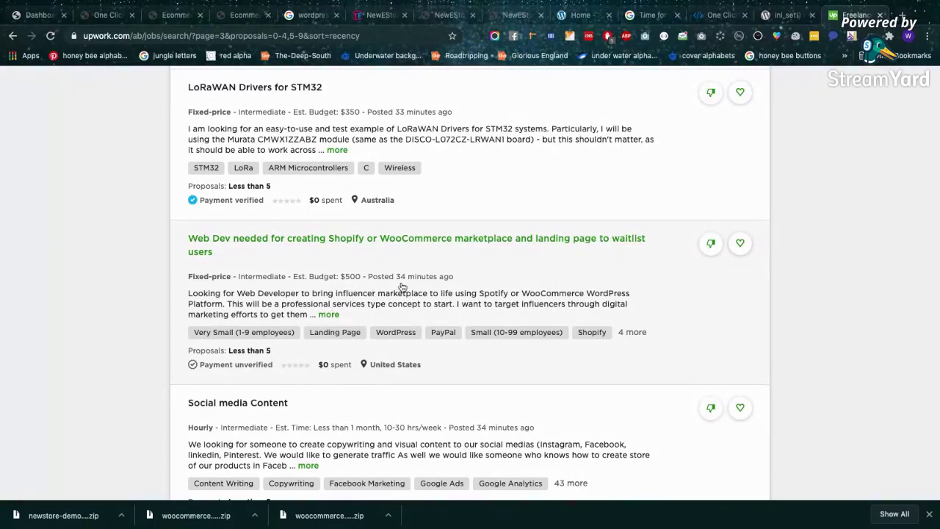
{"action": "scroll", "coordinate": [402, 287], "scroll_direction": "down", "scroll_amount": 5}
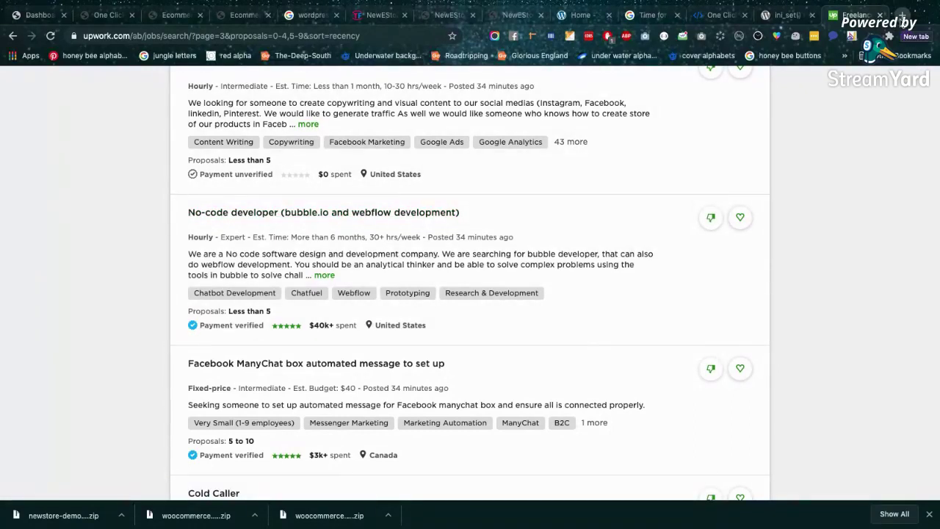
Search Google for "bubblews" in a new browser tab
{"action": "left_click", "coordinate": [902, 16]}
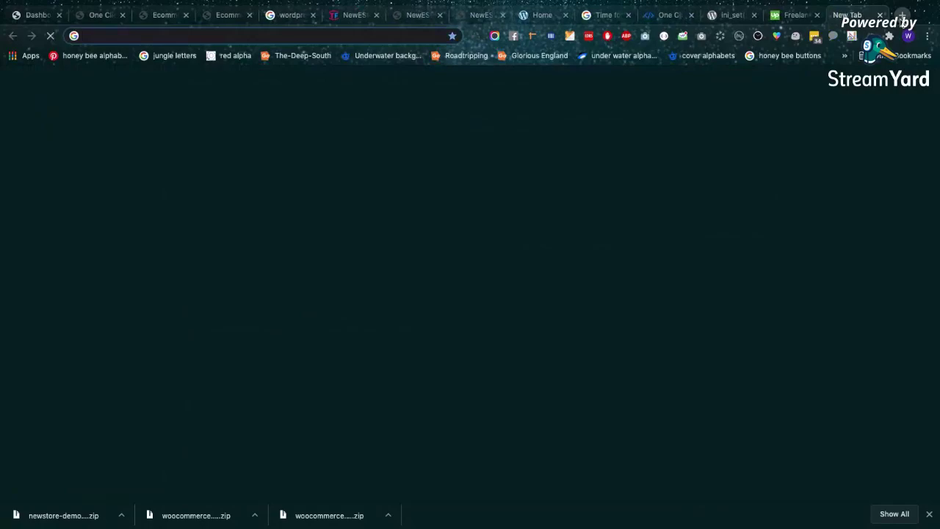
{"action": "type", "text": "bubb"}
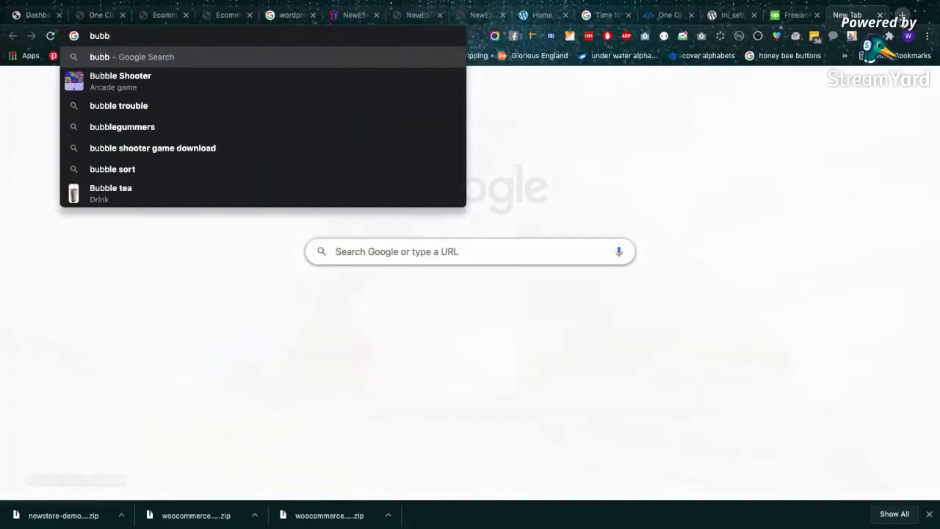
{"action": "type", "text": "lews"}
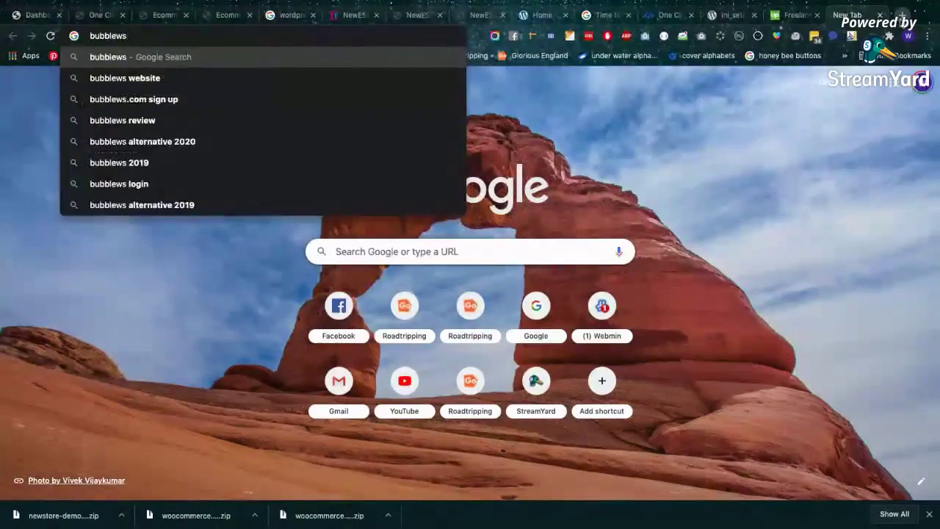
{"action": "key", "text": "Return"}
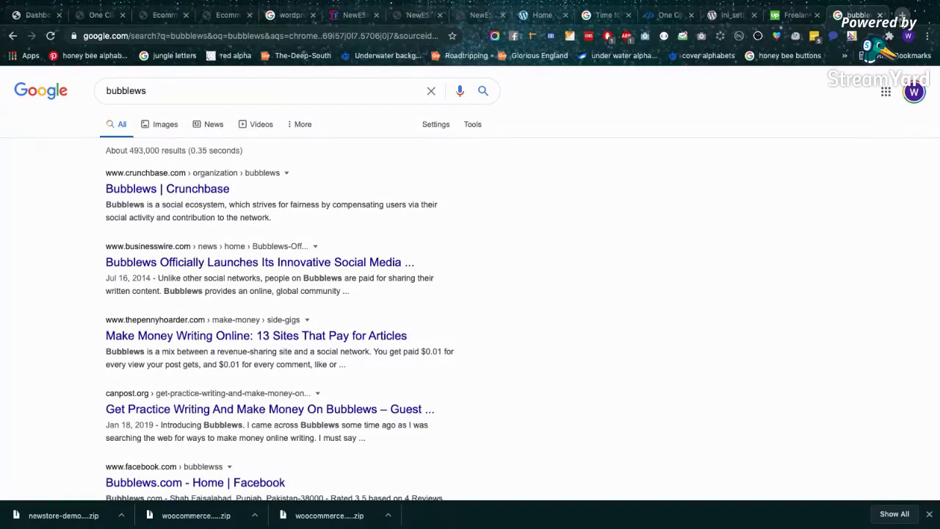
Open the Crunchbase result for Bubblews in a new tab and check the company's founded and closed dates
{"action": "right_click", "coordinate": [176, 193]}
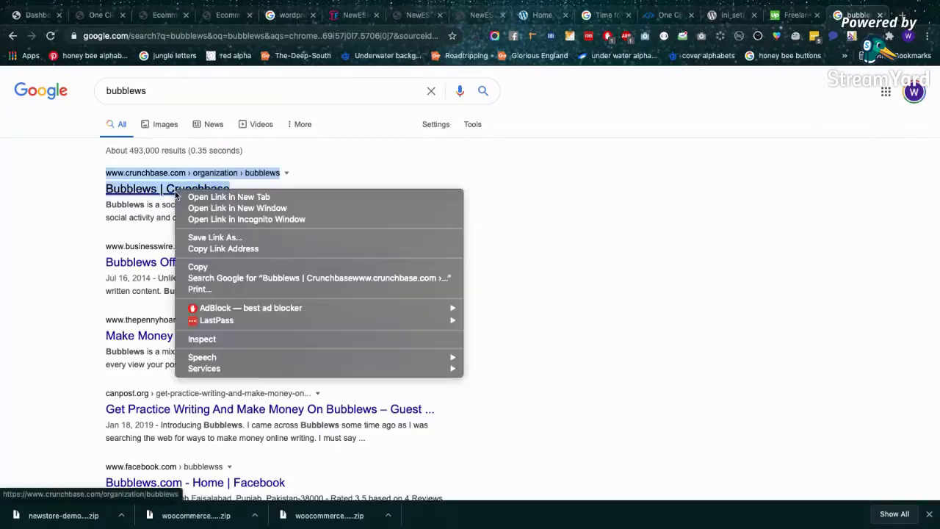
{"action": "left_click", "coordinate": [220, 196]}
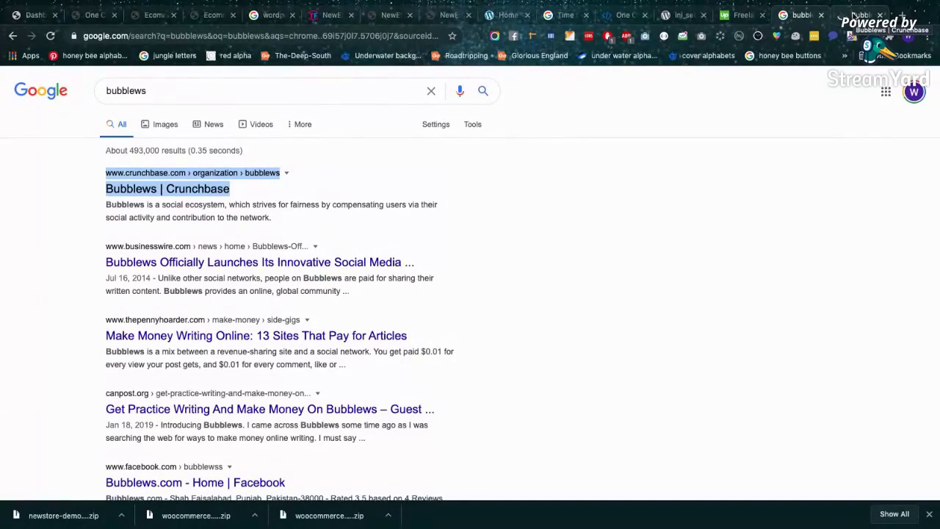
{"action": "left_click", "coordinate": [855, 15]}
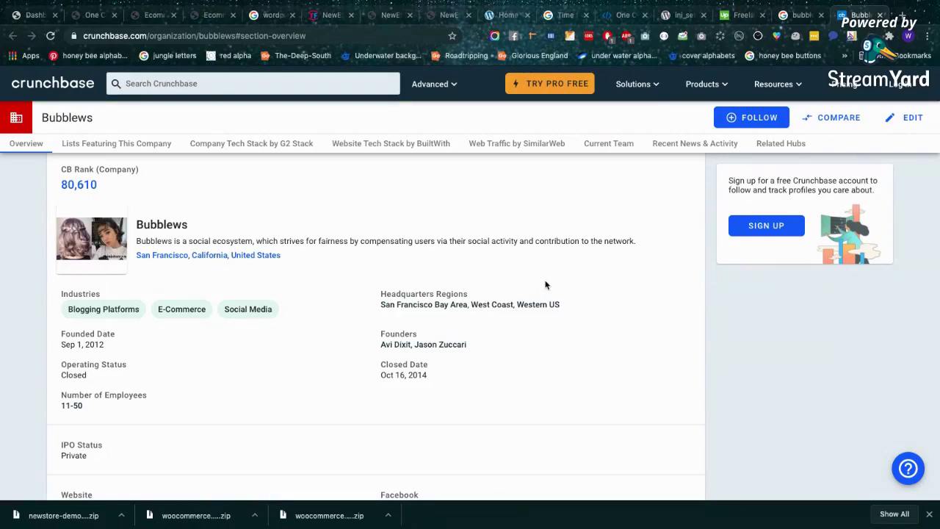
{"action": "scroll", "coordinate": [544, 285], "scroll_direction": "down", "scroll_amount": 5}
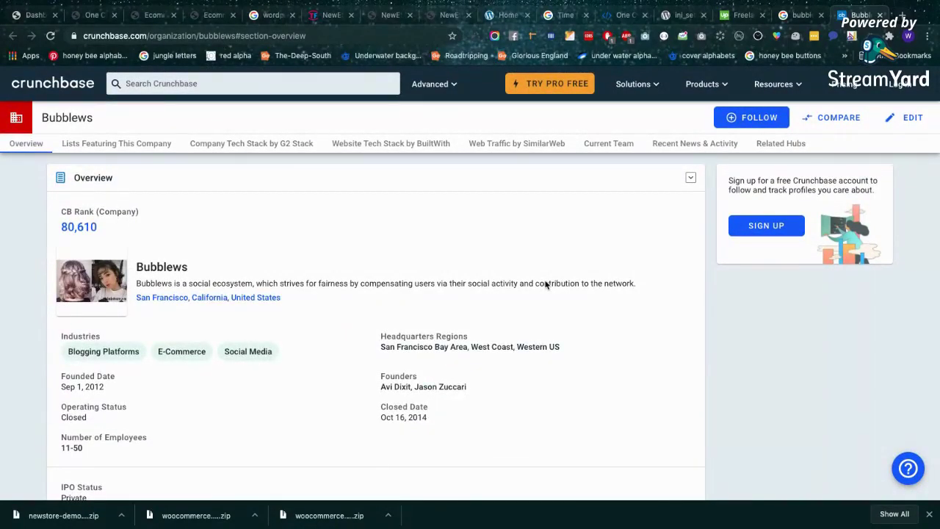
{"action": "left_click_drag", "start_coordinate": [393, 417], "coordinate": [457, 419]}
{"action": "left_click_drag", "start_coordinate": [76, 386], "coordinate": [122, 393]}
Load bubble.io in the tab showing the Bubblews Crunchbase profile
{"action": "left_click", "coordinate": [786, 16]}
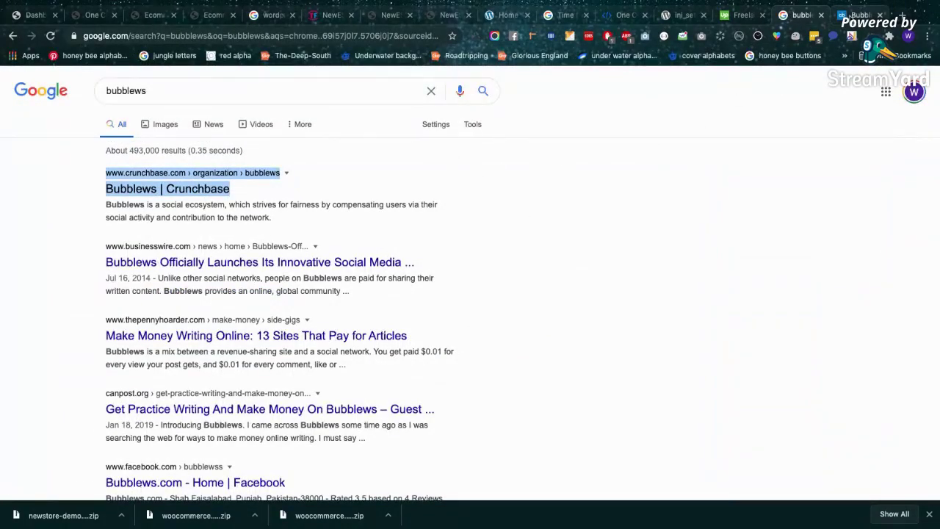
{"action": "left_click", "coordinate": [858, 15]}
{"action": "left_click", "coordinate": [285, 37]}
{"action": "type", "text": "bubble.io"}
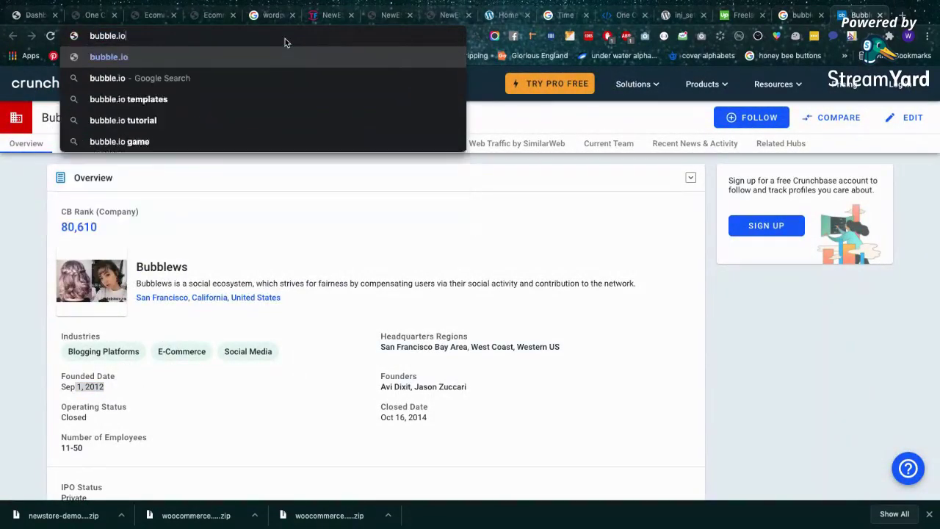
{"action": "key", "text": "Return"}
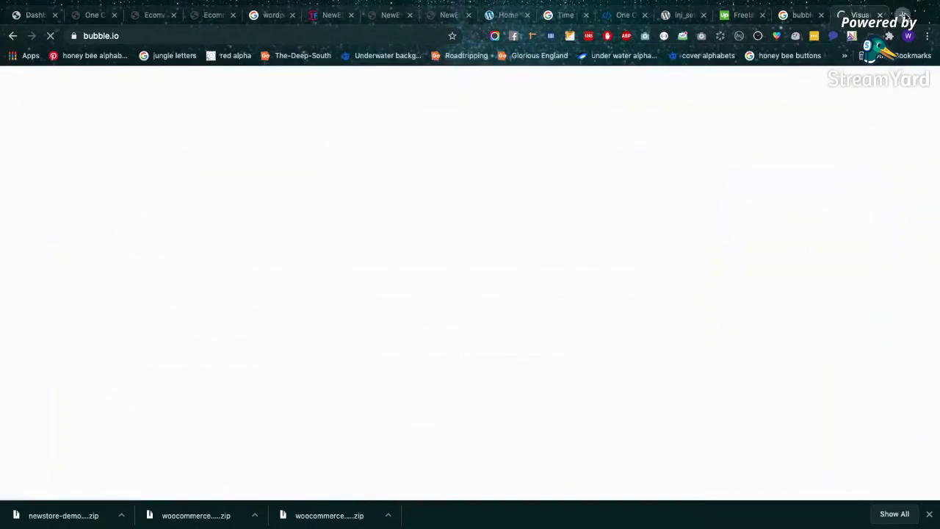
Open the Webflow website in a new browser tab and look over its home page
{"action": "left_click", "coordinate": [904, 14]}
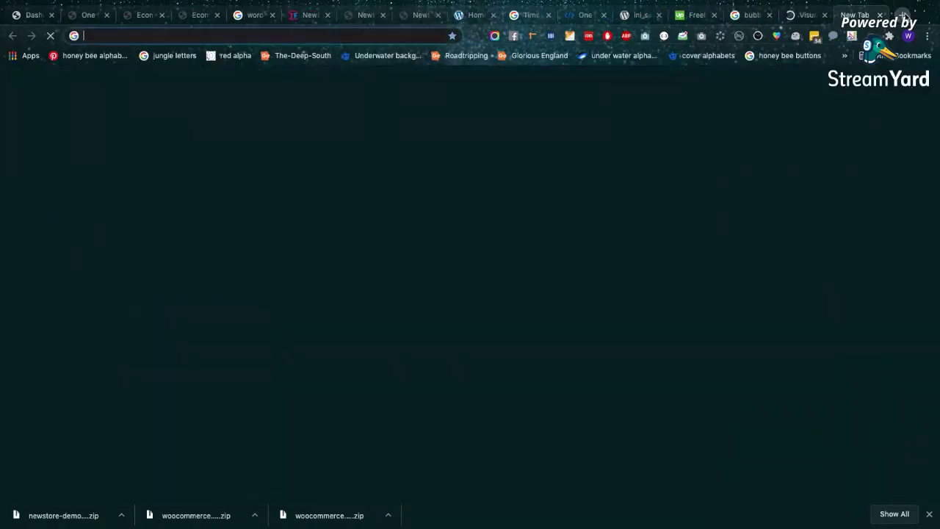
{"action": "type", "text": "web"}
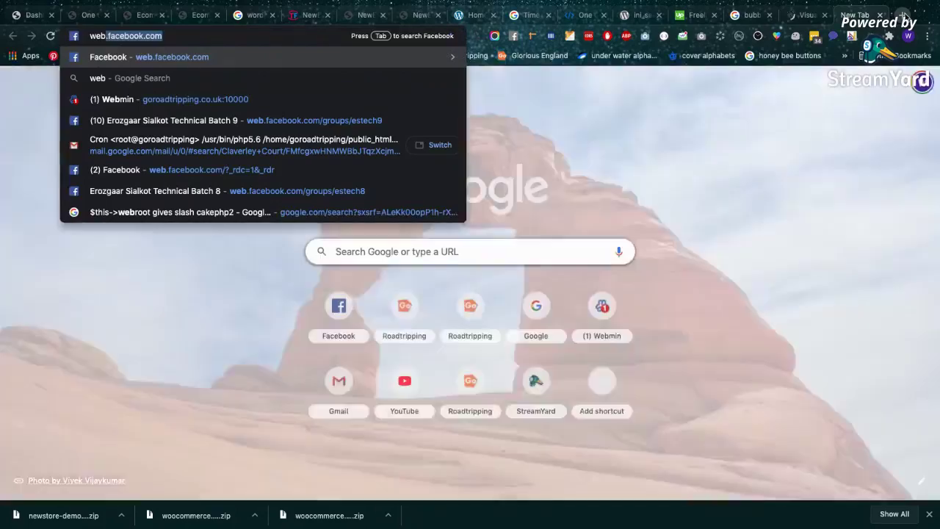
{"action": "type", "text": "flow"}
{"action": "key", "text": "Return"}
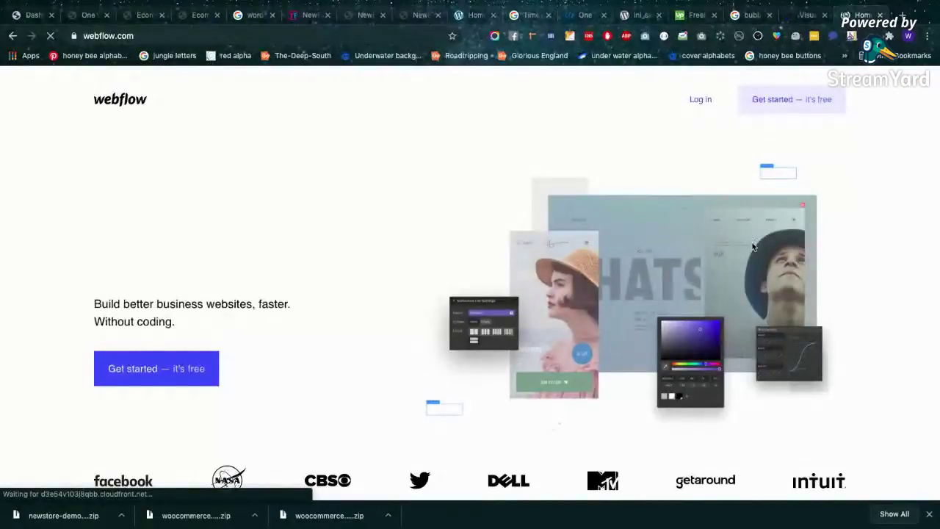
{"action": "scroll", "coordinate": [753, 247], "scroll_direction": "down", "scroll_amount": 3}
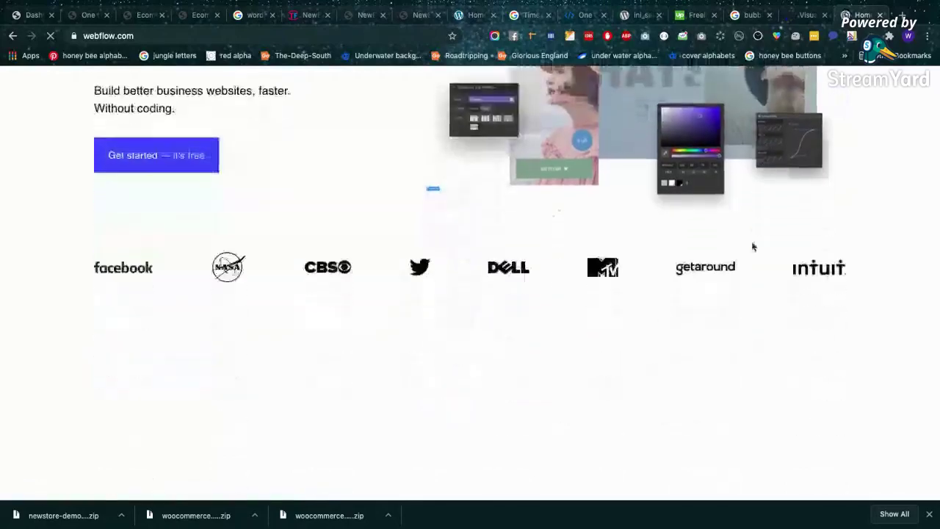
{"action": "scroll", "coordinate": [752, 247], "scroll_direction": "up", "scroll_amount": 4}
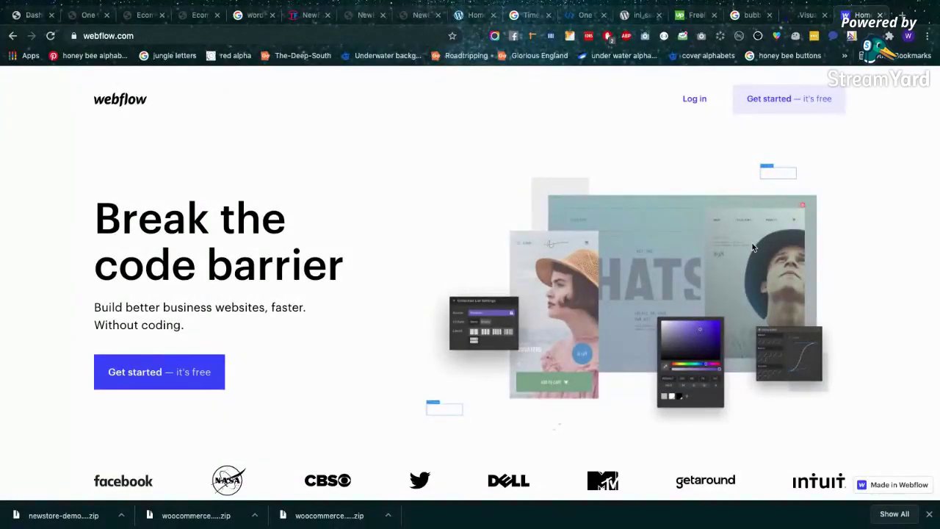
Return to the Upwork results and review the jobs from "Facebook ManyChat box automated message to set up" to the server 2008r2 installer listing
{"action": "mouse_move", "coordinate": [808, 6]}
{"action": "left_click", "coordinate": [692, 15]}
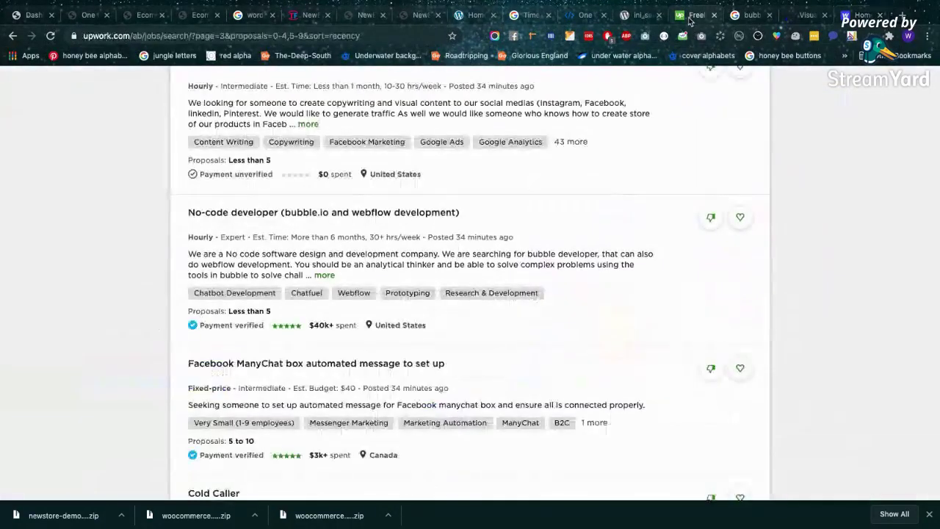
{"action": "scroll", "coordinate": [825, 227], "scroll_direction": "down", "scroll_amount": 3}
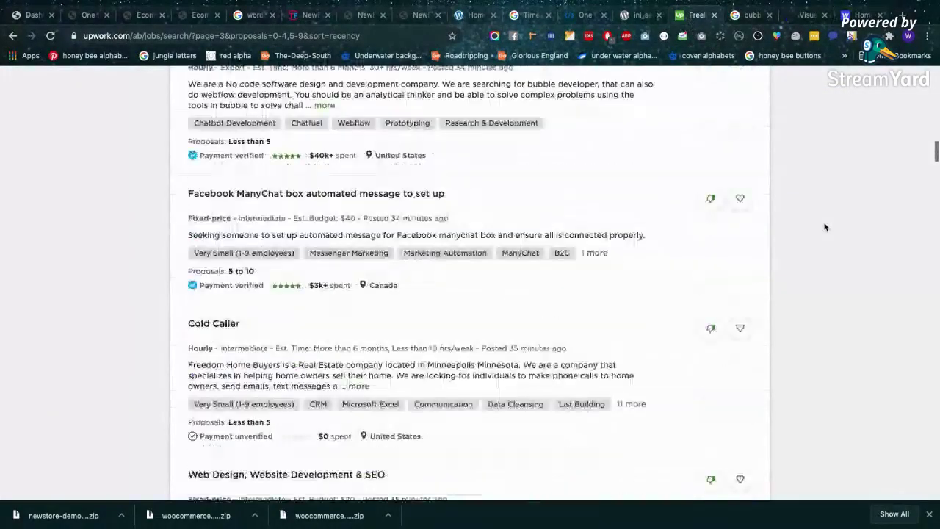
{"action": "scroll", "coordinate": [824, 227], "scroll_direction": "down", "scroll_amount": 4}
{"action": "scroll", "coordinate": [822, 227], "scroll_direction": "up", "scroll_amount": 1}
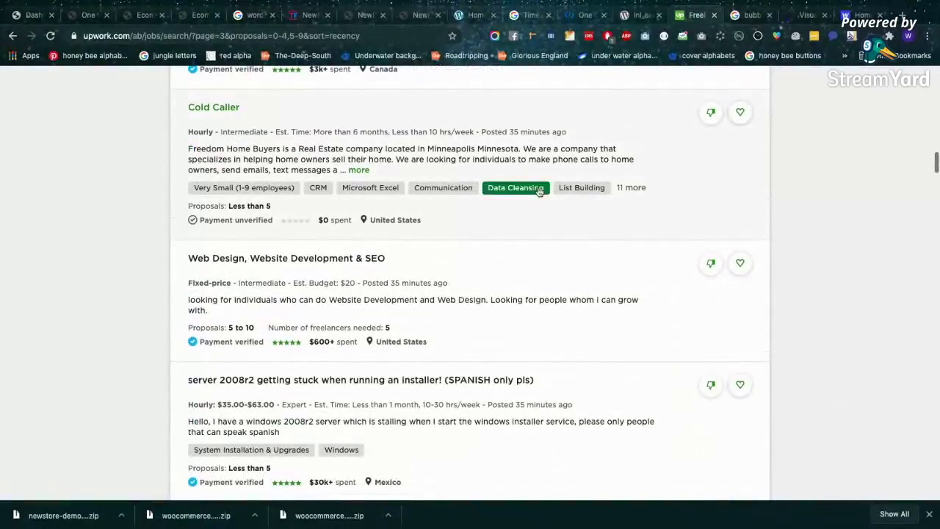
Review the Upwork jobs from "Web Design, Website Development & SEO" to "Full-stack developer with CakePHP", checking budgets, skills and client details
{"action": "scroll", "coordinate": [464, 158], "scroll_direction": "down", "scroll_amount": 1}
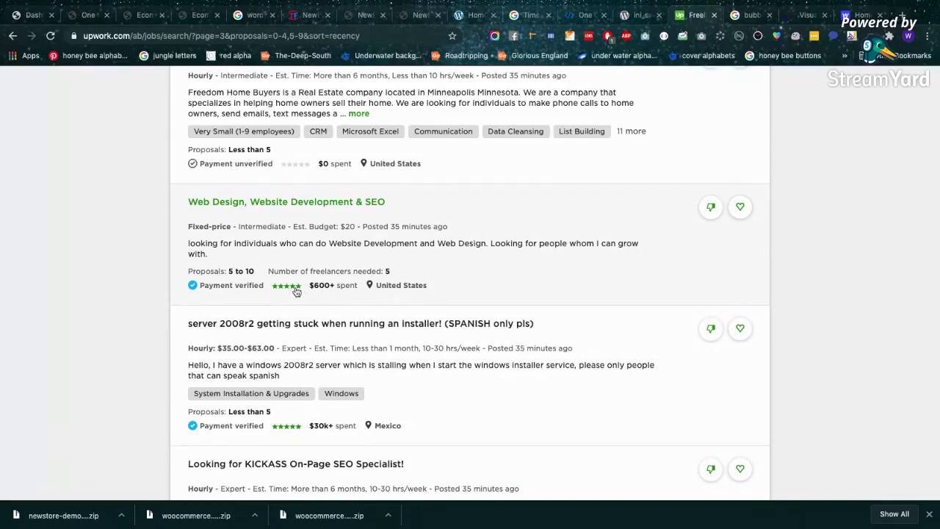
{"action": "mouse_move", "coordinate": [298, 292]}
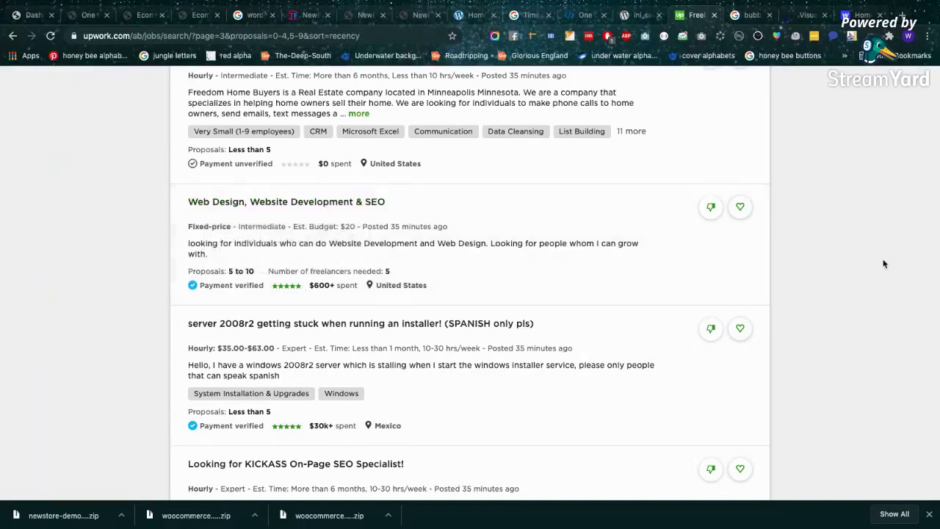
{"action": "scroll", "coordinate": [885, 265], "scroll_direction": "down", "scroll_amount": 5}
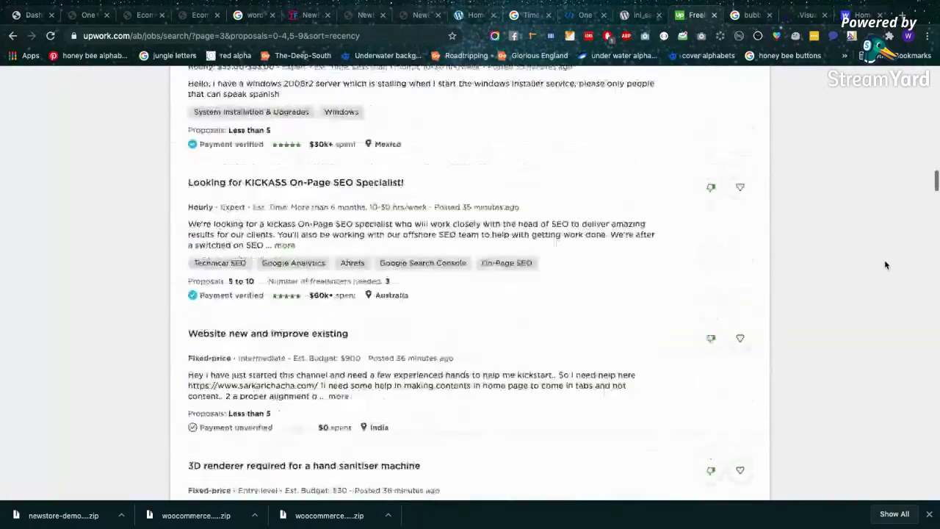
{"action": "scroll", "coordinate": [885, 265], "scroll_direction": "down", "scroll_amount": 4}
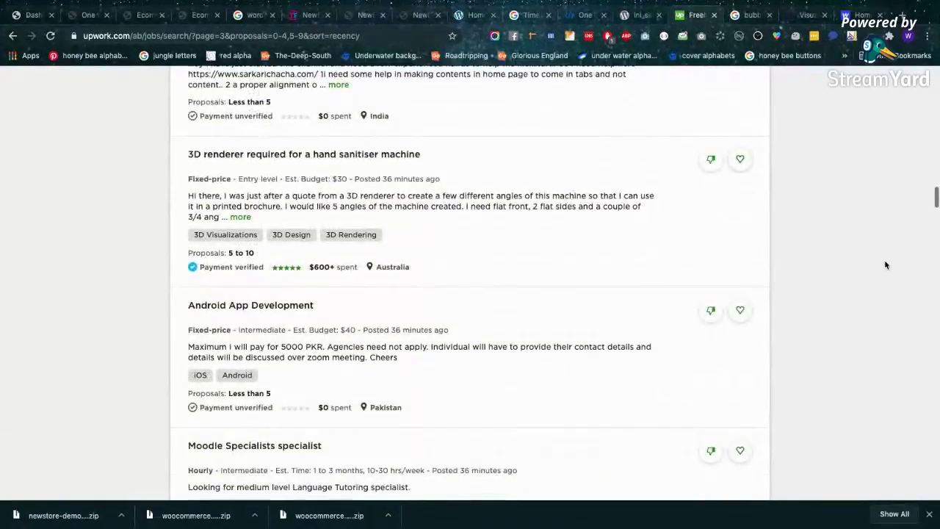
{"action": "scroll", "coordinate": [885, 264], "scroll_direction": "down", "scroll_amount": 3}
{"action": "scroll", "coordinate": [885, 264], "scroll_direction": "down", "scroll_amount": 2}
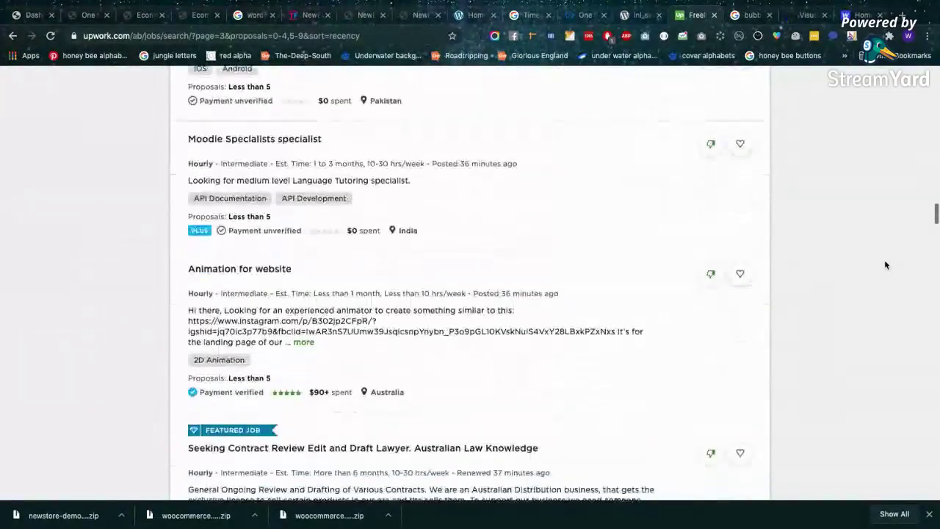
{"action": "scroll", "coordinate": [885, 265], "scroll_direction": "down", "scroll_amount": 4}
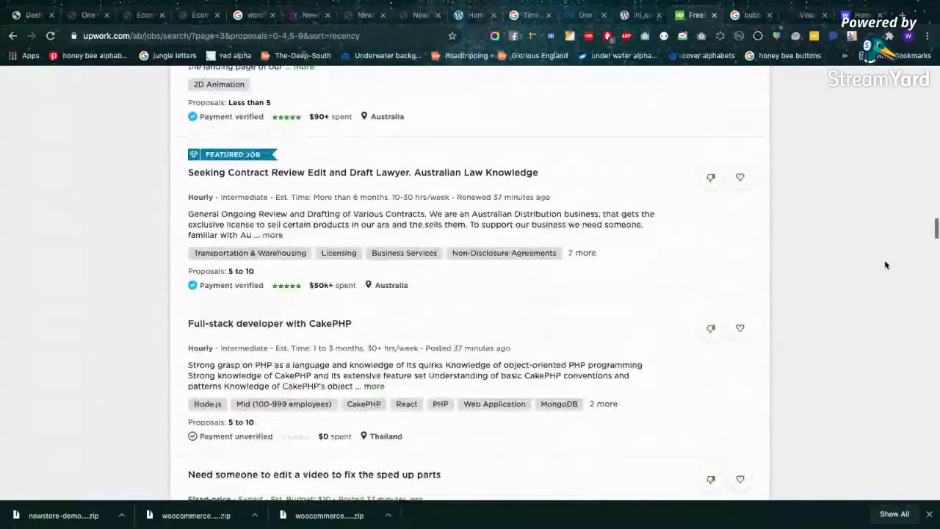
{"action": "scroll", "coordinate": [884, 260], "scroll_direction": "down", "scroll_amount": 1}
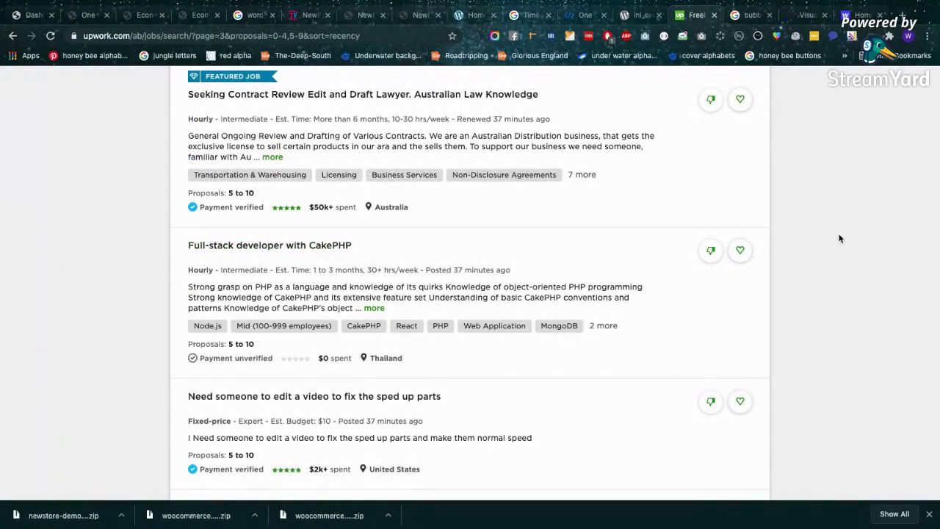
Continue through the listings from "Need someone to edit a video to fix the sped up parts" to "Amazon UK Fees Specialist"
{"action": "scroll", "coordinate": [840, 237], "scroll_direction": "down", "scroll_amount": 2}
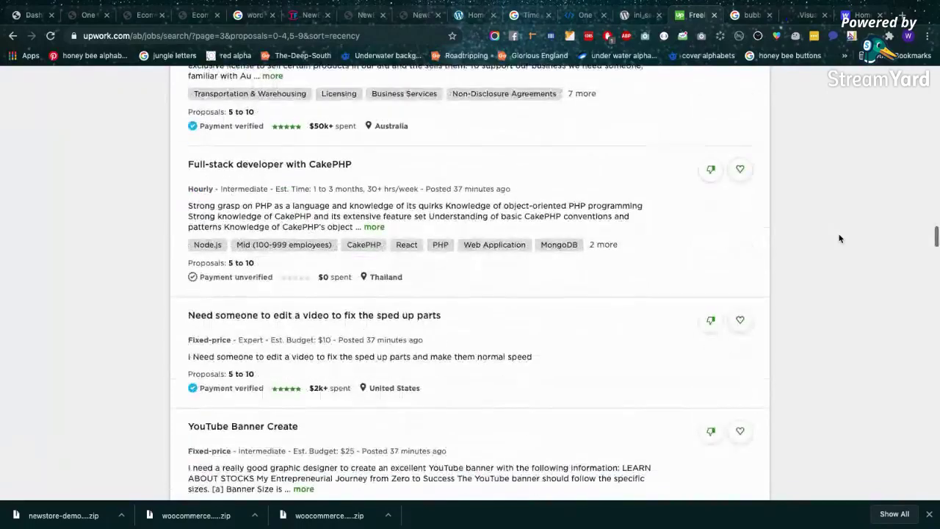
{"action": "scroll", "coordinate": [839, 238], "scroll_direction": "down", "scroll_amount": 1}
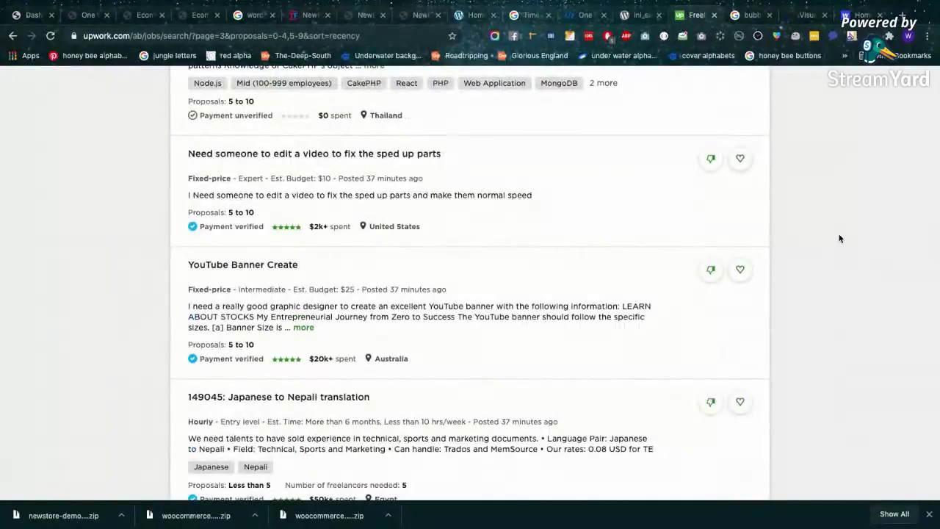
{"action": "scroll", "coordinate": [840, 237], "scroll_direction": "down", "scroll_amount": 5}
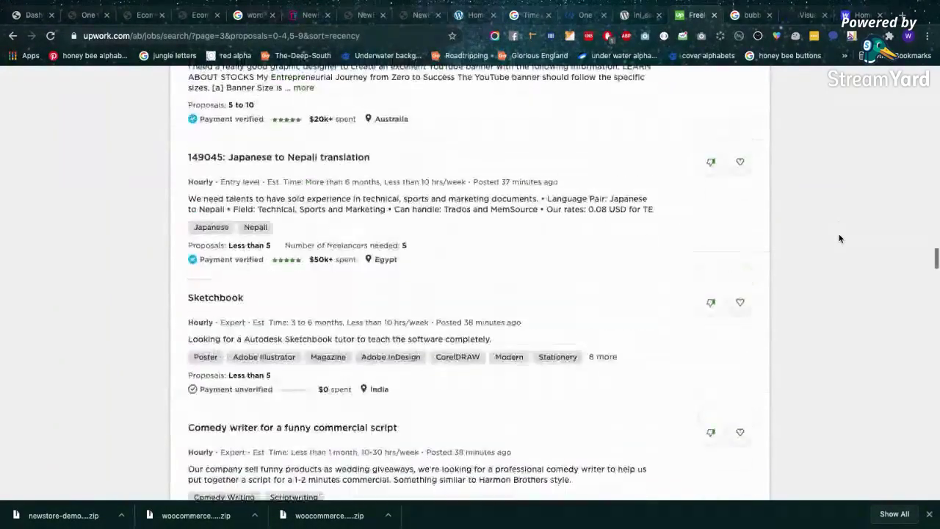
{"action": "scroll", "coordinate": [840, 238], "scroll_direction": "down", "scroll_amount": 5}
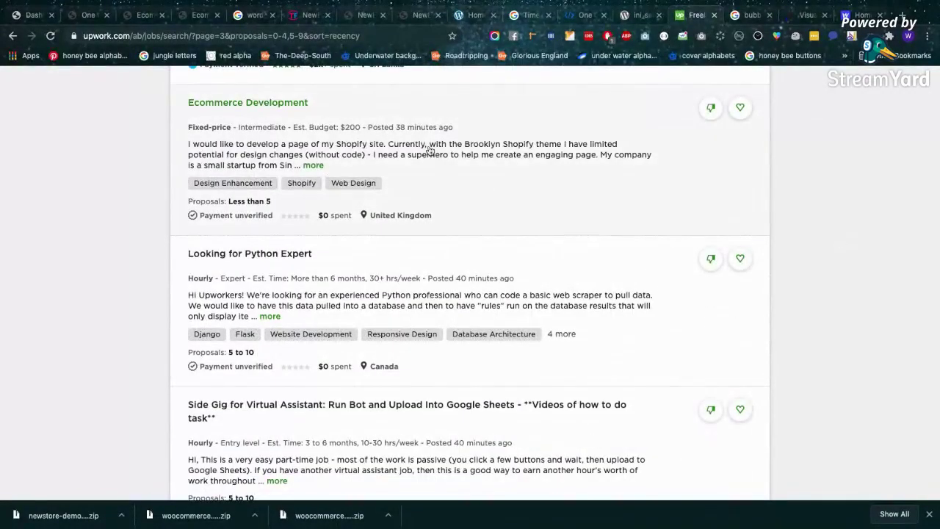
{"action": "scroll", "coordinate": [843, 193], "scroll_direction": "down", "scroll_amount": 1}
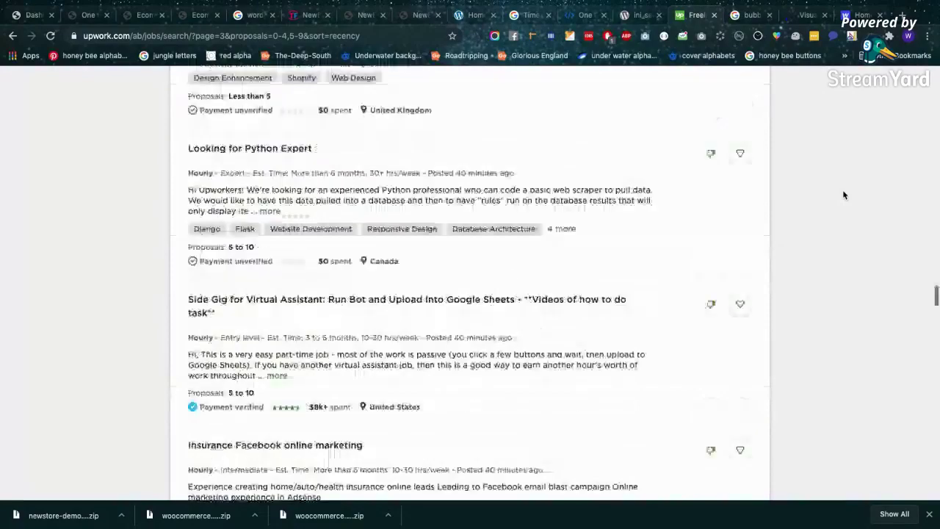
{"action": "scroll", "coordinate": [842, 193], "scroll_direction": "down", "scroll_amount": 1}
{"action": "scroll", "coordinate": [844, 195], "scroll_direction": "down", "scroll_amount": 6}
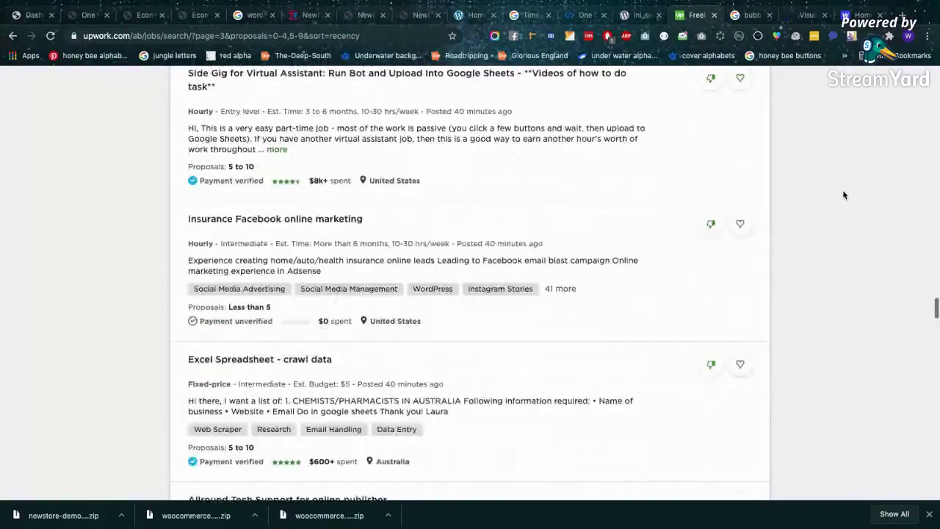
{"action": "scroll", "coordinate": [844, 195], "scroll_direction": "down", "scroll_amount": 4}
{"action": "scroll", "coordinate": [843, 194], "scroll_direction": "down", "scroll_amount": 5}
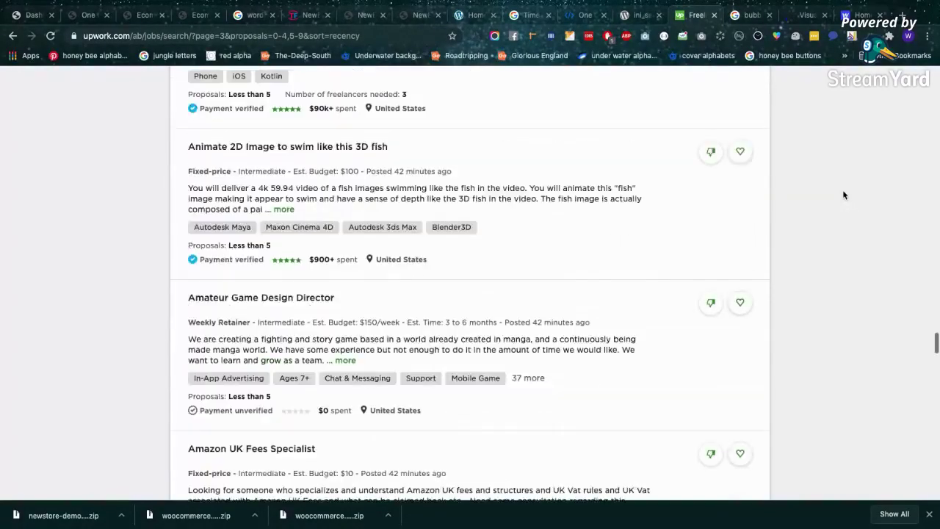
Search the jobs for "reviews", keeping the filters for less than 5 and 5 to 10 proposals
{"action": "scroll", "coordinate": [843, 194], "scroll_direction": "up", "scroll_amount": 15}
{"action": "scroll", "coordinate": [843, 194], "scroll_direction": "up", "scroll_amount": 10}
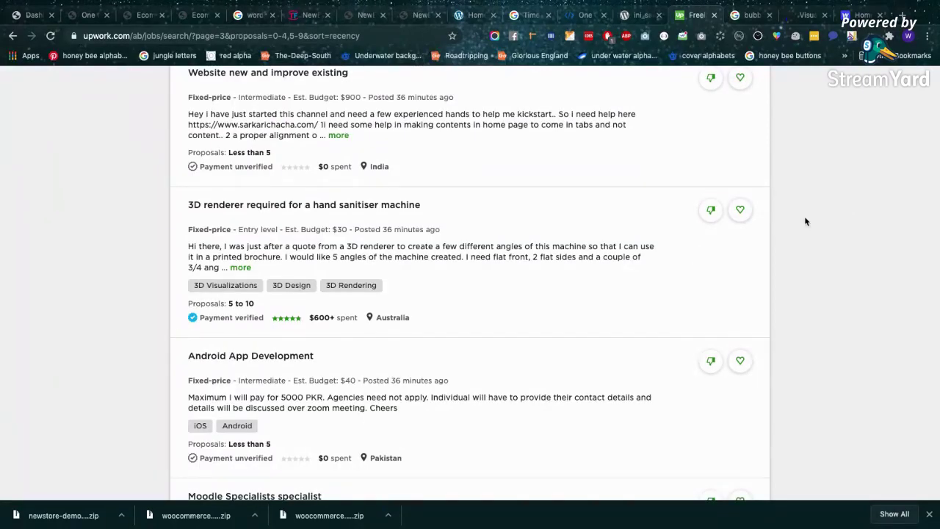
{"action": "scroll", "coordinate": [804, 218], "scroll_direction": "up", "scroll_amount": 15}
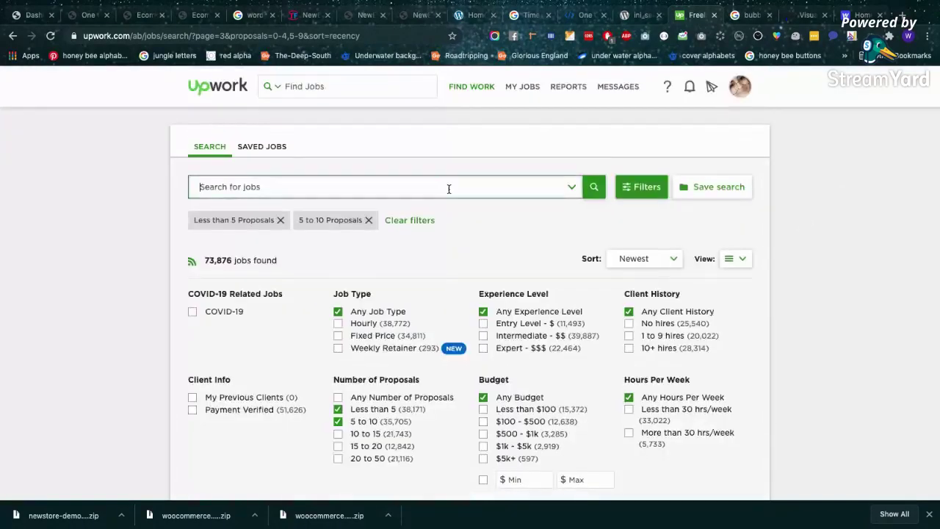
{"action": "left_click", "coordinate": [448, 188]}
{"action": "type", "text": "rev"}
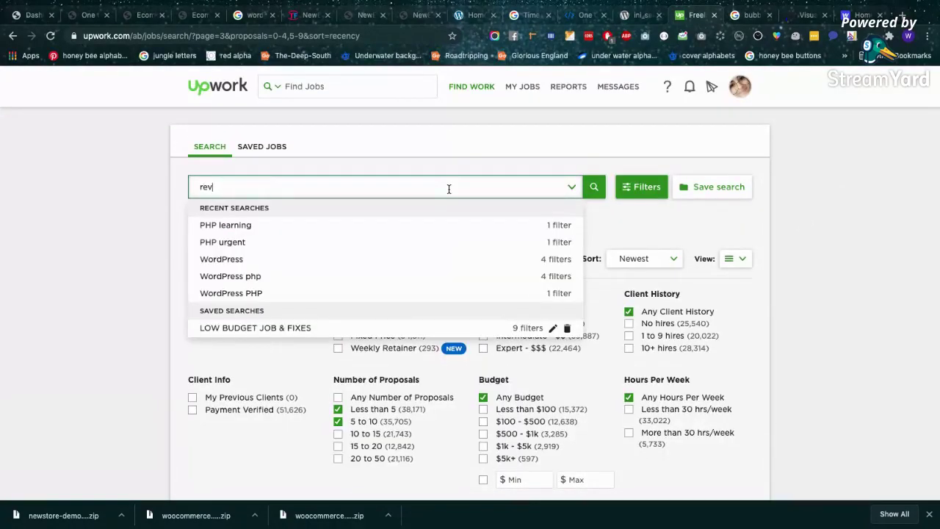
{"action": "type", "text": "iews"}
{"action": "key", "text": "Return"}
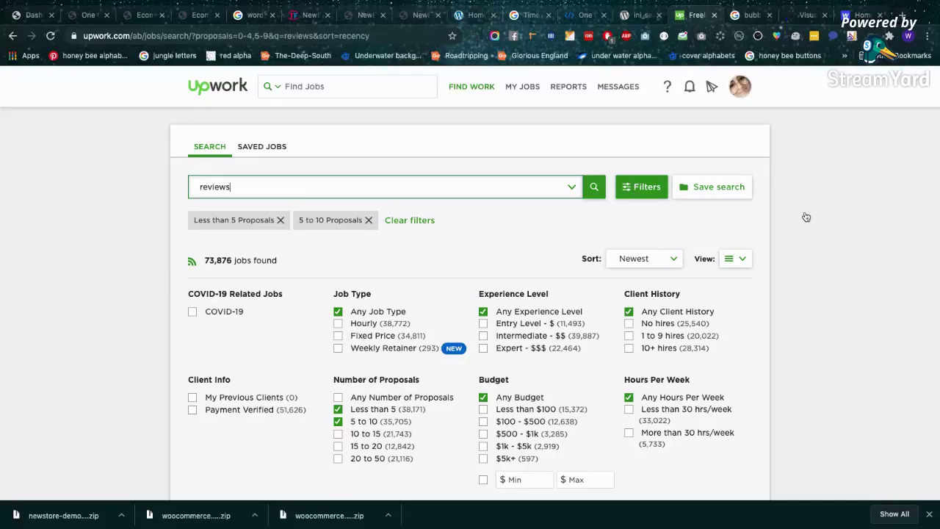
Examine the "reviews" job results from "Review for website" to "Highly skilled iOS developer" for relevant review work
{"action": "scroll", "coordinate": [804, 216], "scroll_direction": "down", "scroll_amount": 2}
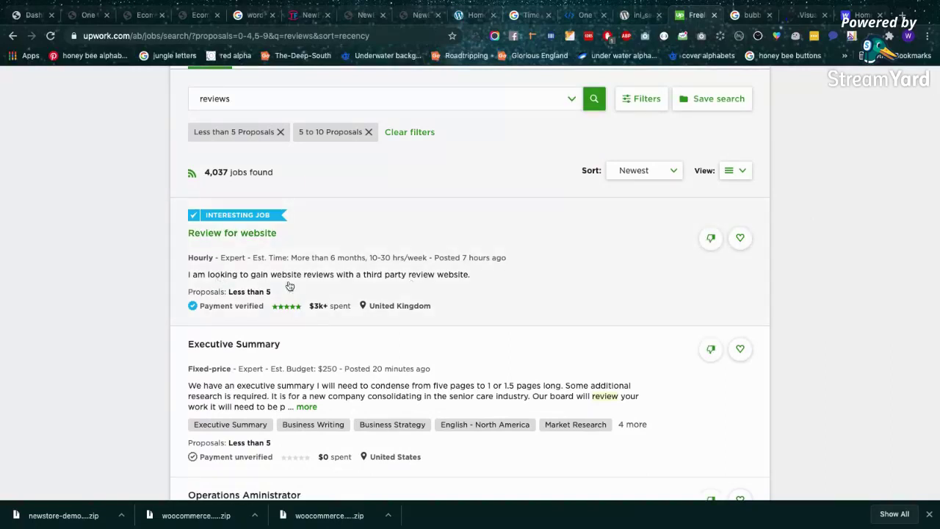
{"action": "scroll", "coordinate": [507, 272], "scroll_direction": "down", "scroll_amount": 1}
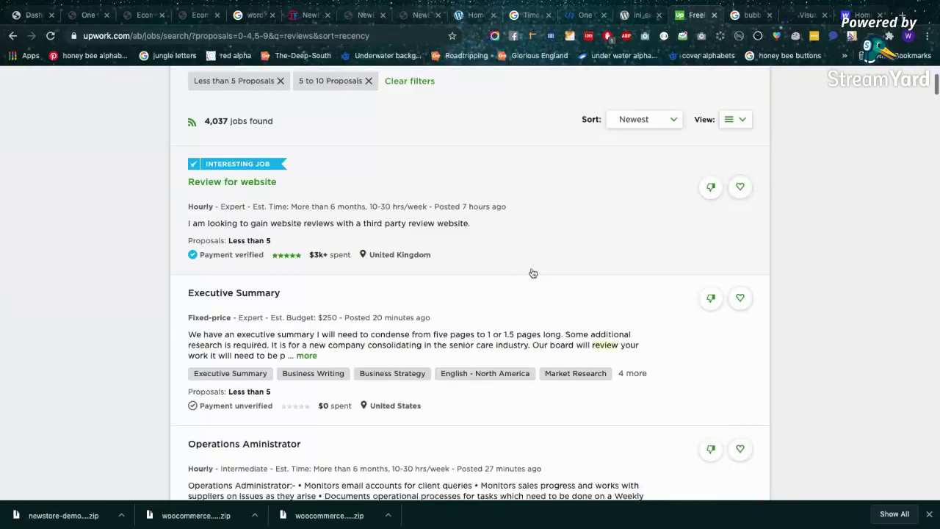
{"action": "scroll", "coordinate": [563, 344], "scroll_direction": "down", "scroll_amount": 3}
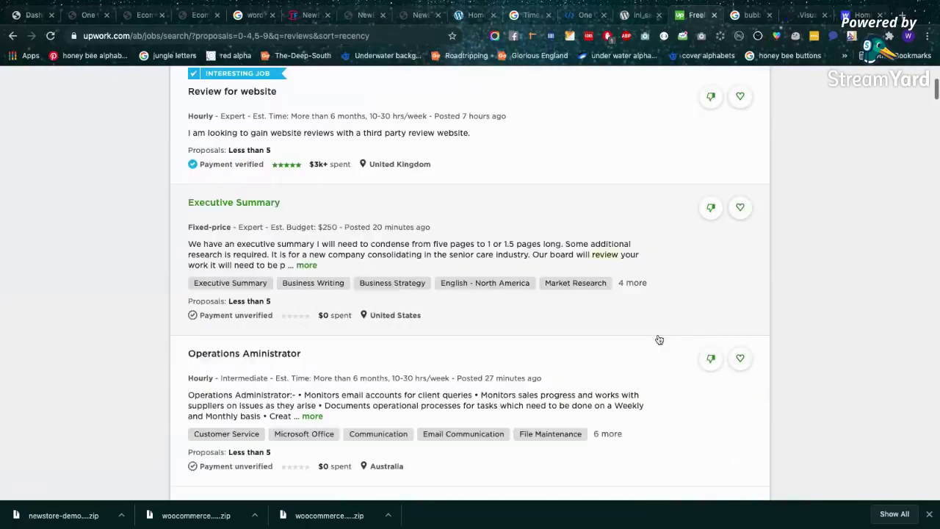
{"action": "scroll", "coordinate": [488, 324], "scroll_direction": "down", "scroll_amount": 2}
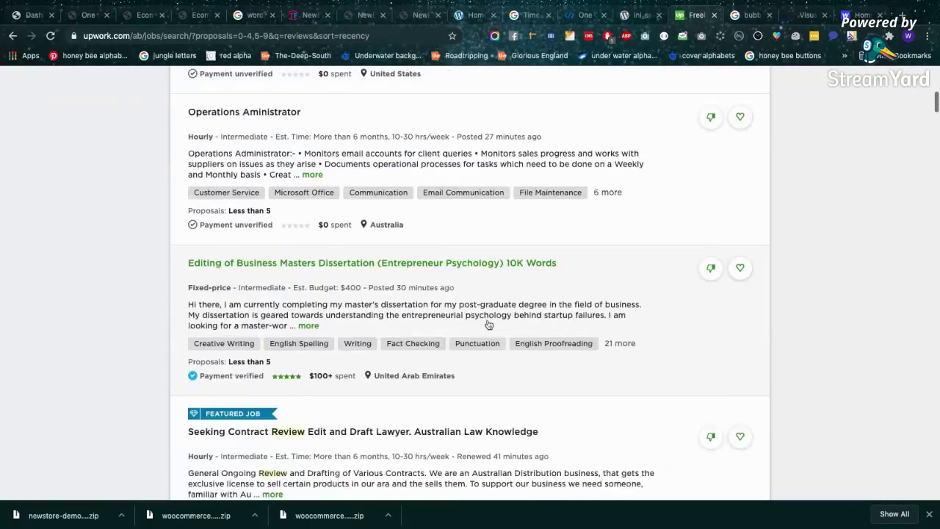
{"action": "scroll", "coordinate": [345, 376], "scroll_direction": "down", "scroll_amount": 1}
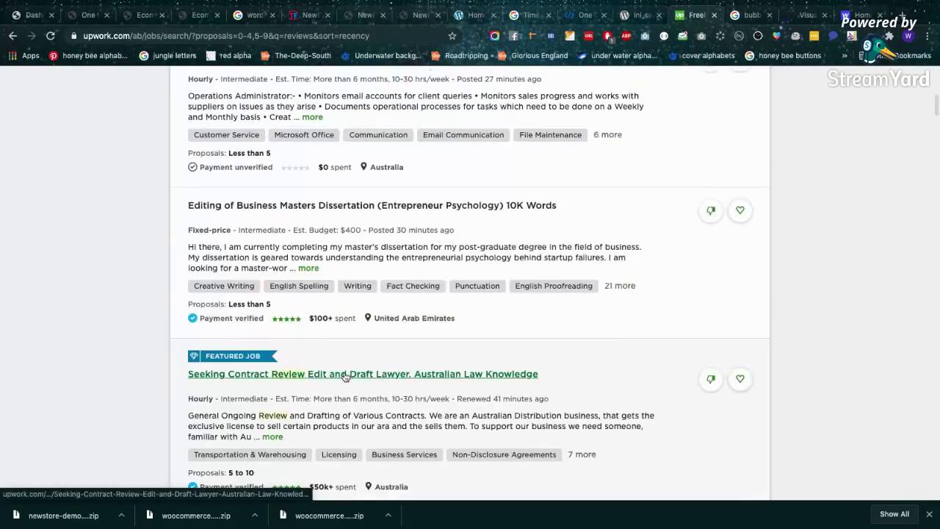
{"action": "scroll", "coordinate": [345, 376], "scroll_direction": "up", "scroll_amount": 10}
{"action": "scroll", "coordinate": [345, 376], "scroll_direction": "down", "scroll_amount": 6}
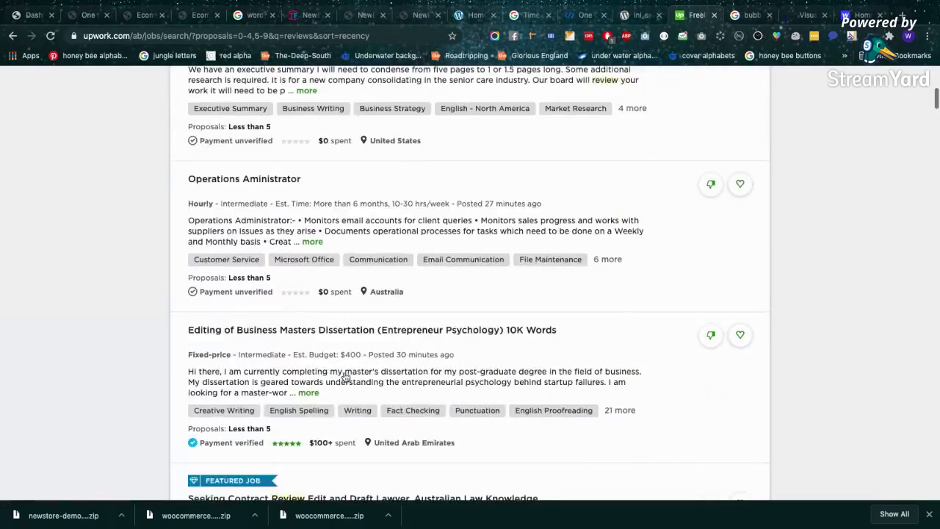
{"action": "scroll", "coordinate": [345, 376], "scroll_direction": "down", "scroll_amount": 1}
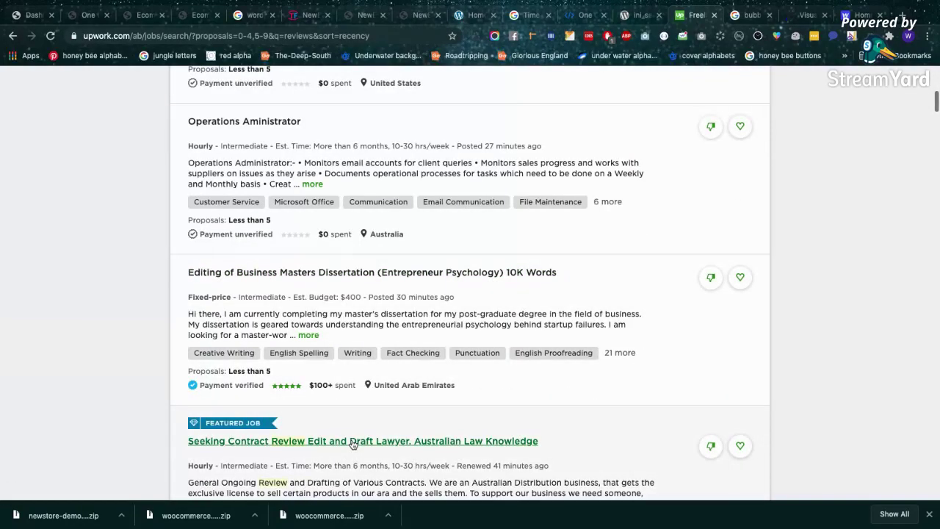
{"action": "scroll", "coordinate": [353, 444], "scroll_direction": "down", "scroll_amount": 5}
{"action": "scroll", "coordinate": [375, 374], "scroll_direction": "down", "scroll_amount": 1}
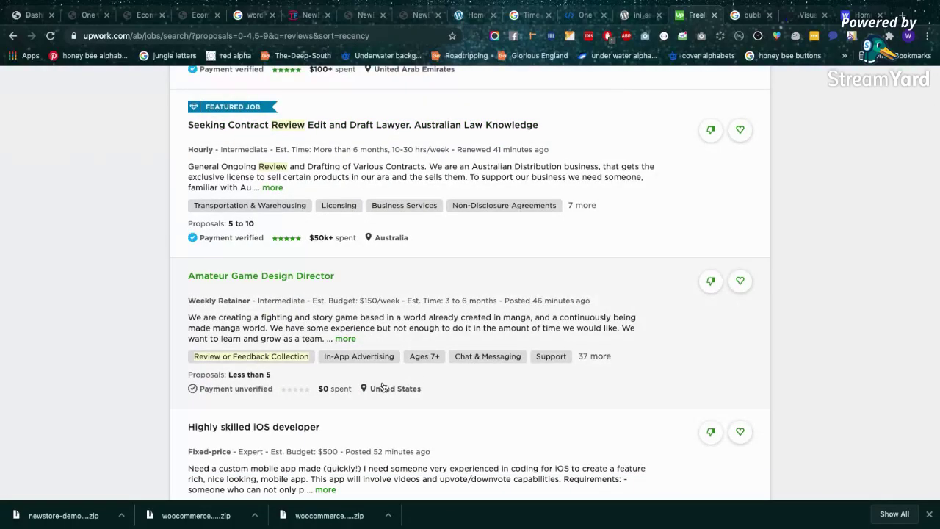
{"action": "scroll", "coordinate": [382, 388], "scroll_direction": "down", "scroll_amount": 5}
Change the job search query to "review app" and run it with the same proposal filters
{"action": "scroll", "coordinate": [382, 388], "scroll_direction": "up", "scroll_amount": 15}
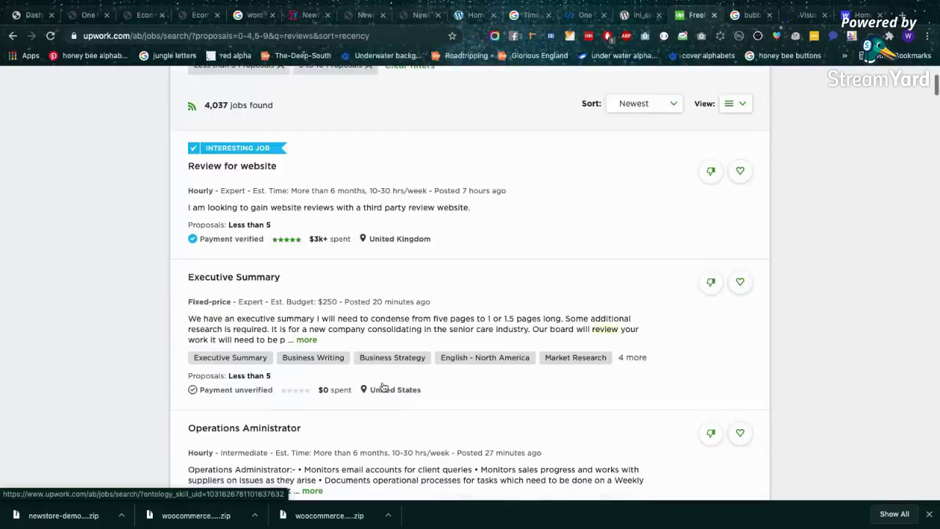
{"action": "key", "text": "BackSpace"}
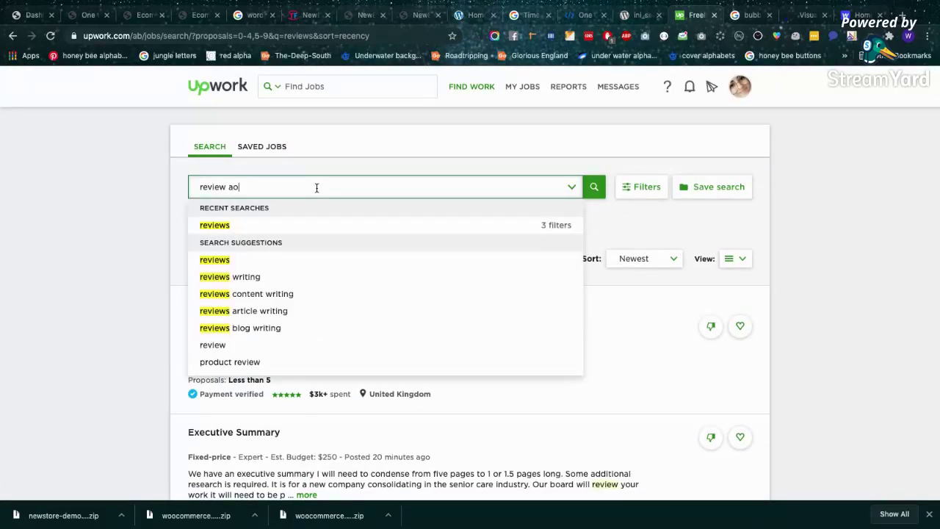
{"action": "type", "text": "aoo"}
{"action": "key", "text": "BackSpace"}
{"action": "key", "text": "BackSpace"}
{"action": "type", "text": "pp"}
{"action": "key", "text": "Return"}
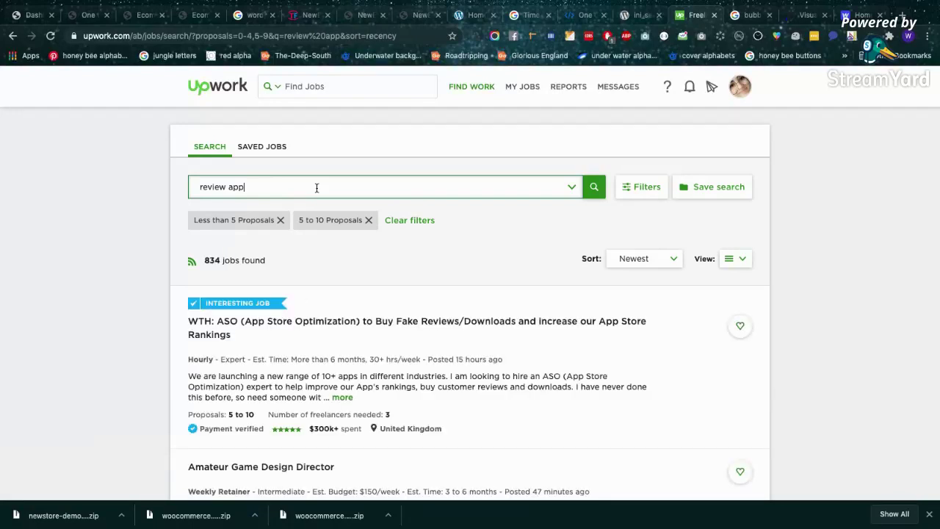
Examine the "review app" job results from the App Store Optimization listing to "Test Apps/admin panel, go through code and generate a report"
{"action": "scroll", "coordinate": [446, 336], "scroll_direction": "down", "scroll_amount": 3}
{"action": "scroll", "coordinate": [387, 259], "scroll_direction": "up", "scroll_amount": 1}
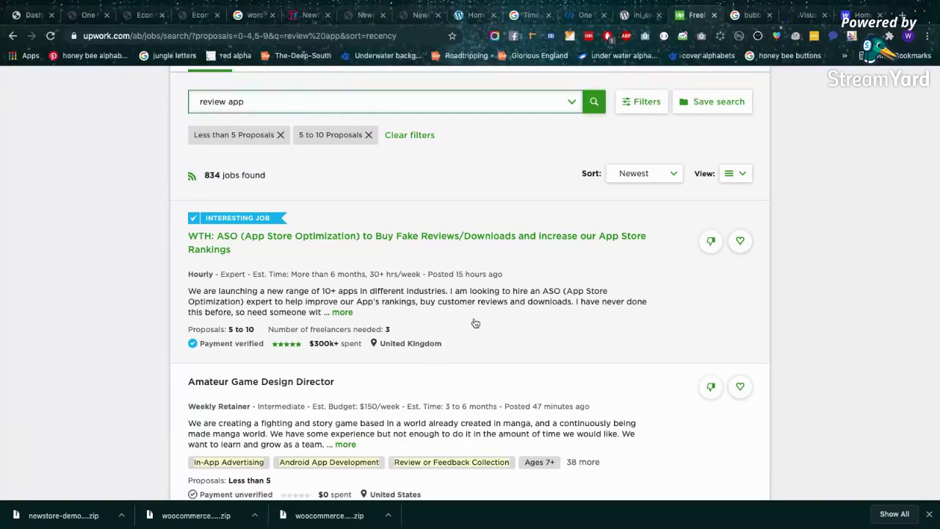
{"action": "scroll", "coordinate": [475, 323], "scroll_direction": "down", "scroll_amount": 4}
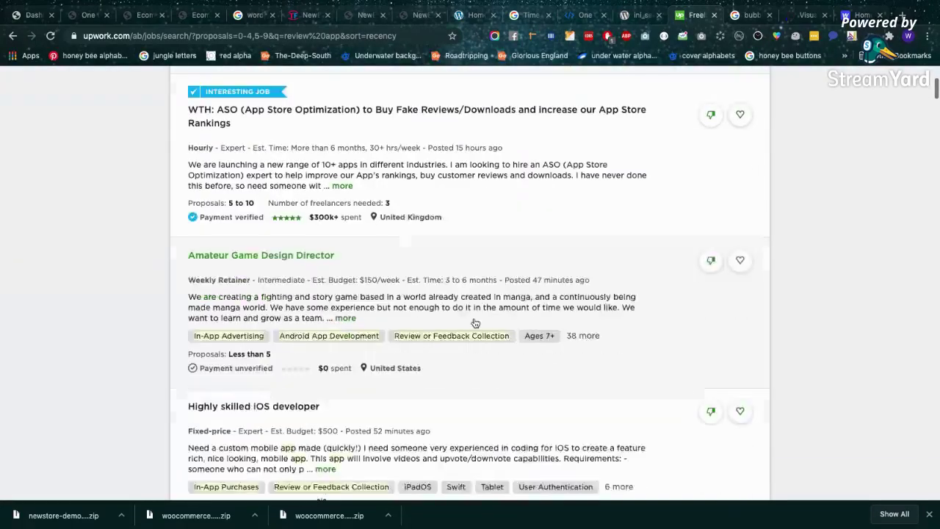
{"action": "scroll", "coordinate": [475, 323], "scroll_direction": "down", "scroll_amount": 6}
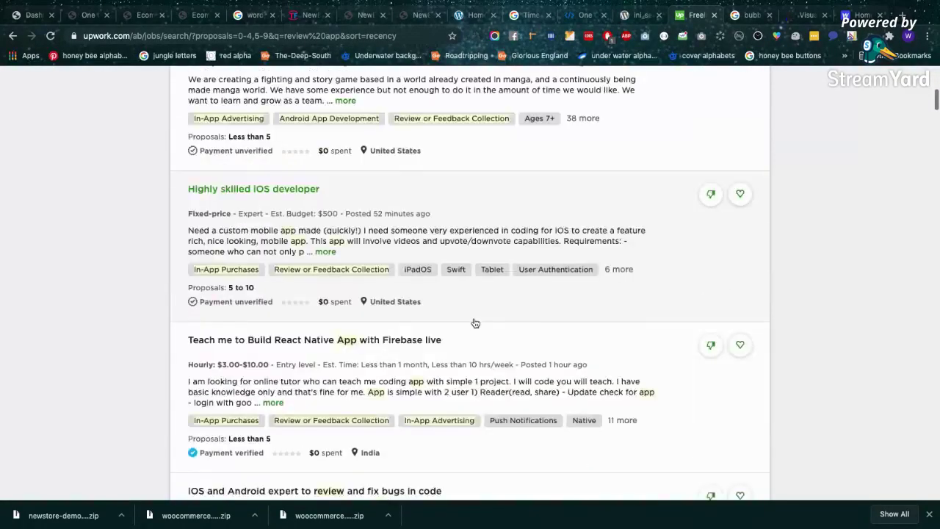
{"action": "scroll", "coordinate": [475, 323], "scroll_direction": "down", "scroll_amount": 2}
{"action": "scroll", "coordinate": [382, 304], "scroll_direction": "down", "scroll_amount": 2}
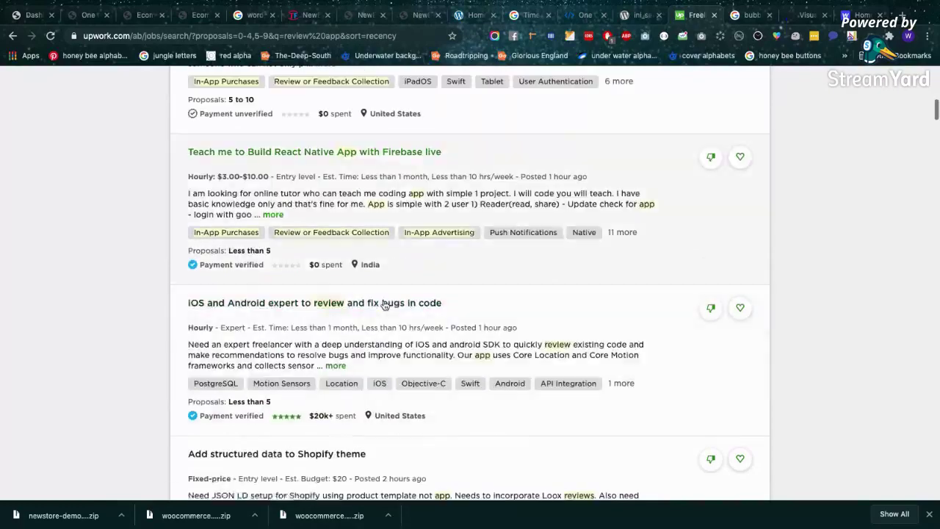
{"action": "scroll", "coordinate": [382, 344], "scroll_direction": "down", "scroll_amount": 3}
{"action": "scroll", "coordinate": [381, 343], "scroll_direction": "down", "scroll_amount": 3}
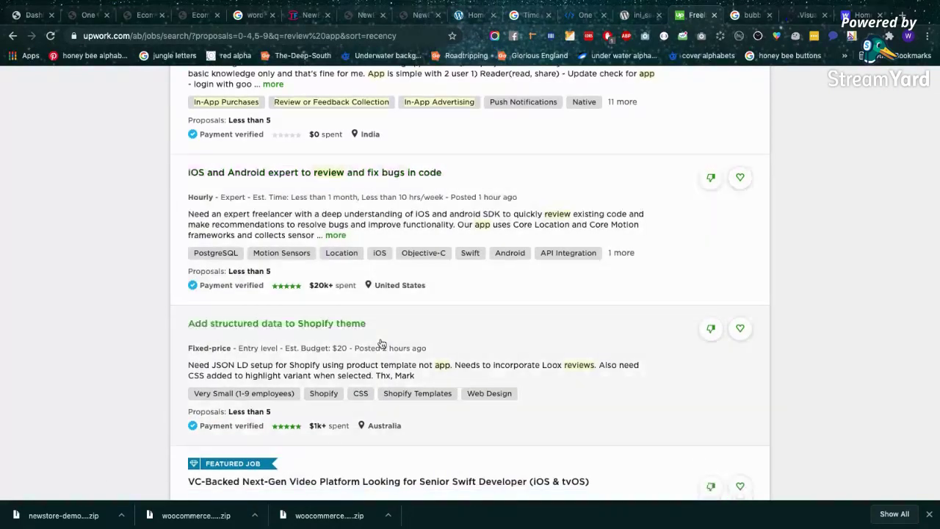
{"action": "scroll", "coordinate": [381, 343], "scroll_direction": "down", "scroll_amount": 10}
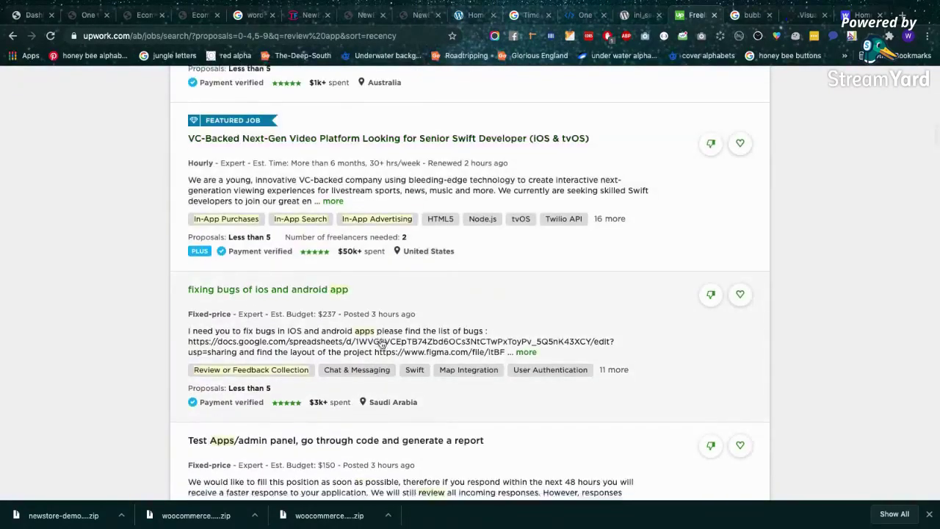
Examine the "review app" job results from "fixing bugs of ios and android app" to "CS Workflow Development Consultant Needed with Exp in Azure"
{"action": "scroll", "coordinate": [381, 343], "scroll_direction": "down", "scroll_amount": 8}
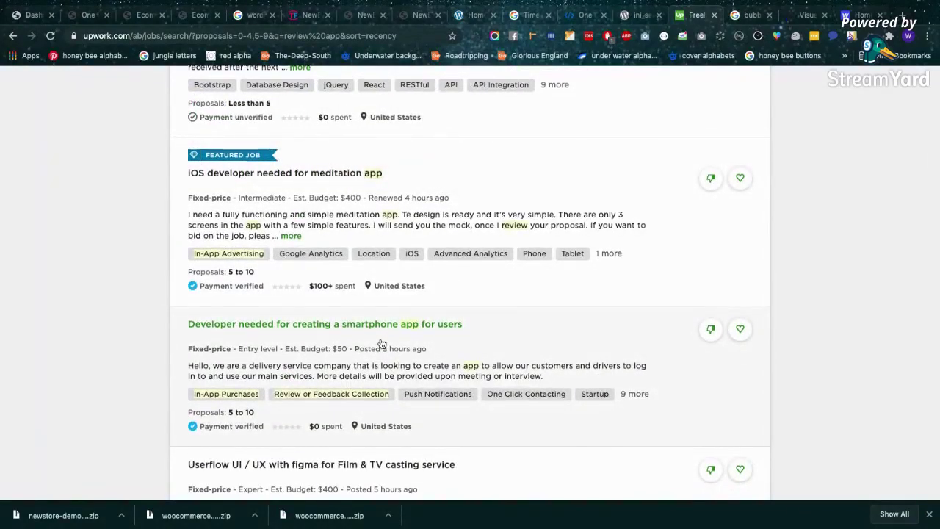
{"action": "scroll", "coordinate": [381, 343], "scroll_direction": "down", "scroll_amount": 8}
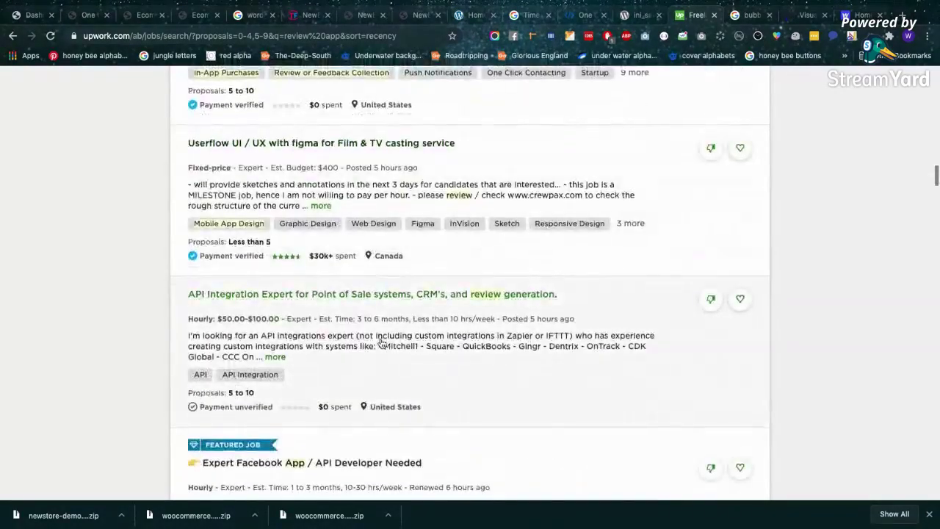
{"action": "scroll", "coordinate": [381, 343], "scroll_direction": "down", "scroll_amount": 8}
{"action": "scroll", "coordinate": [381, 343], "scroll_direction": "down", "scroll_amount": 1}
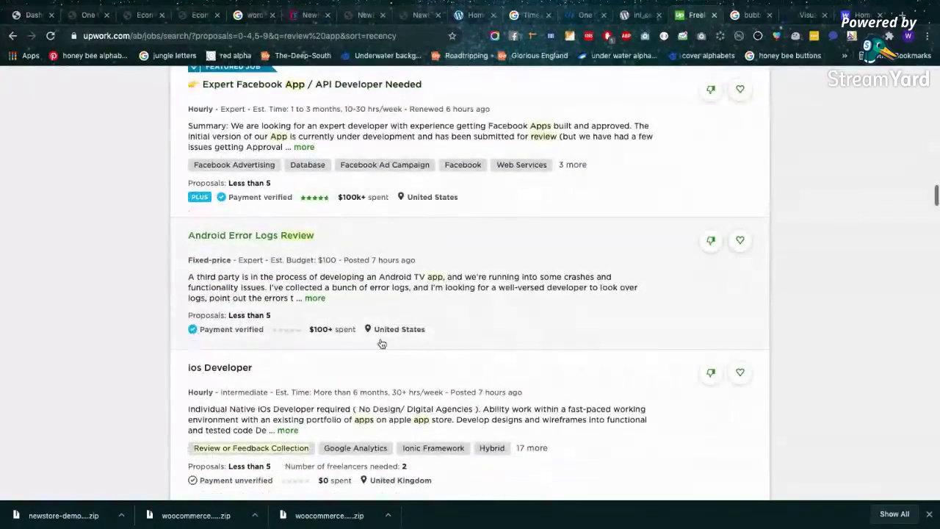
{"action": "scroll", "coordinate": [381, 343], "scroll_direction": "down", "scroll_amount": 11}
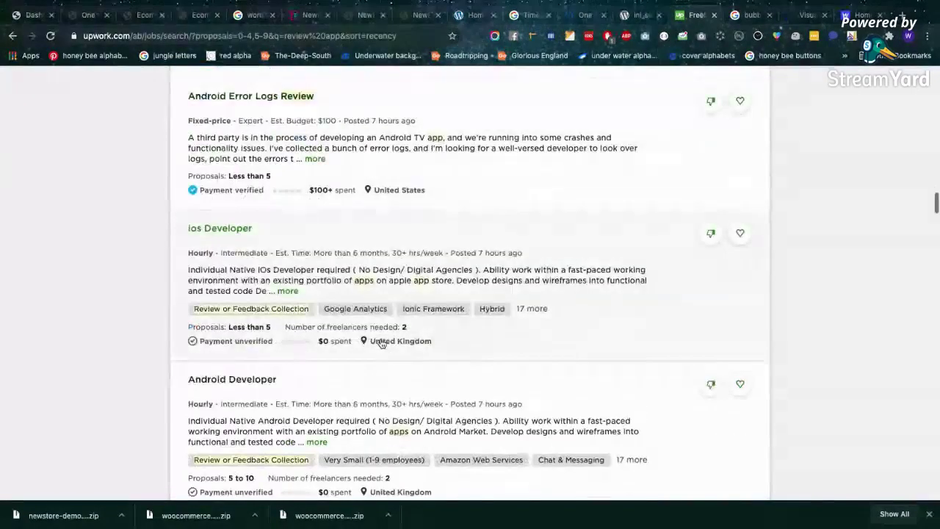
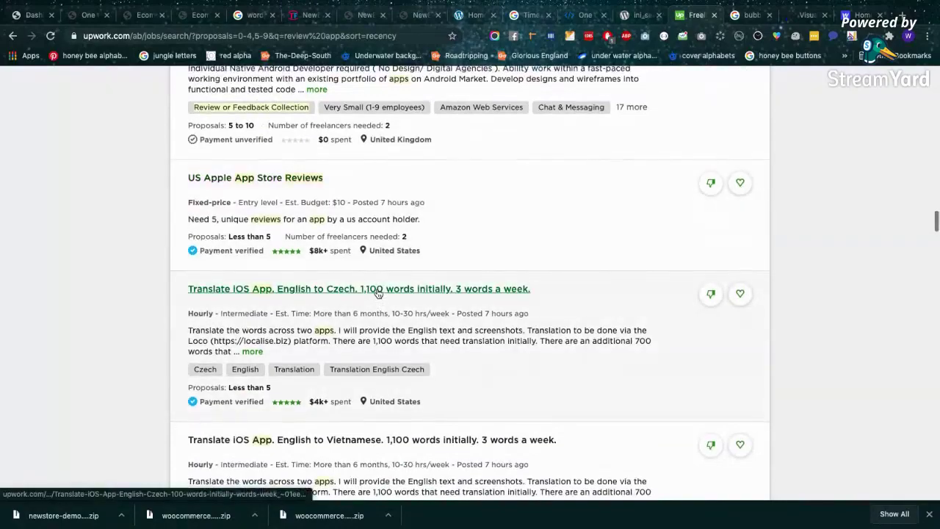
{"action": "scroll", "coordinate": [379, 293], "scroll_direction": "down", "scroll_amount": 4}
{"action": "scroll", "coordinate": [378, 293], "scroll_direction": "down", "scroll_amount": 3}
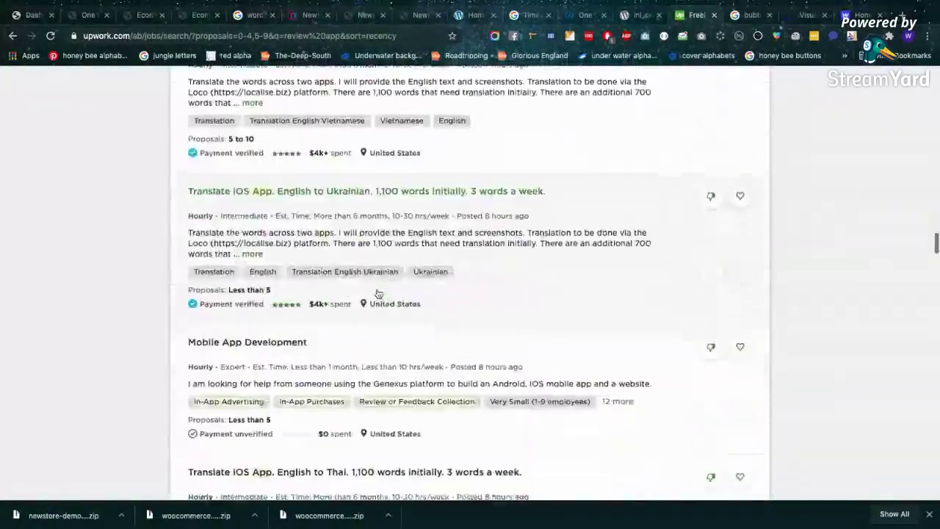
{"action": "scroll", "coordinate": [378, 293], "scroll_direction": "down", "scroll_amount": 8}
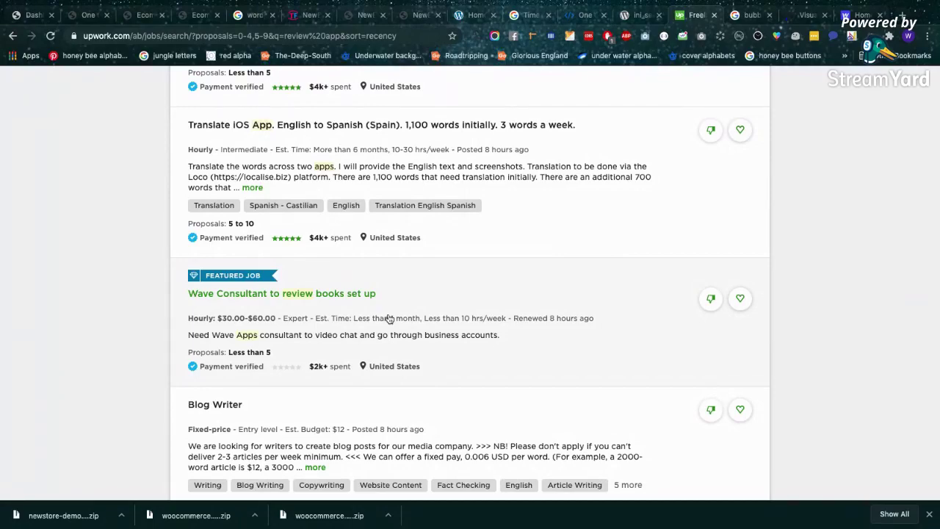
{"action": "scroll", "coordinate": [390, 318], "scroll_direction": "down", "scroll_amount": 4}
{"action": "scroll", "coordinate": [389, 319], "scroll_direction": "down", "scroll_amount": 2}
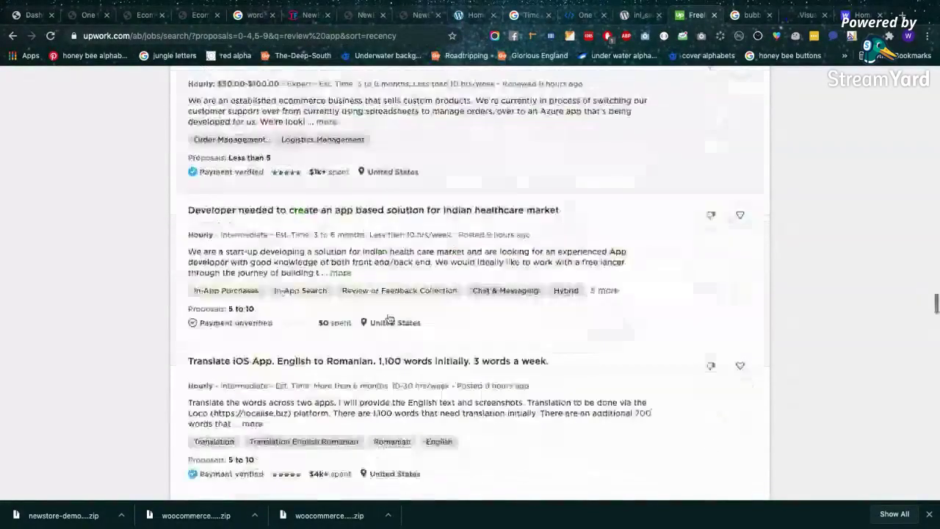
{"action": "scroll", "coordinate": [389, 318], "scroll_direction": "down", "scroll_amount": 3}
{"action": "scroll", "coordinate": [389, 318], "scroll_direction": "up", "scroll_amount": 2}
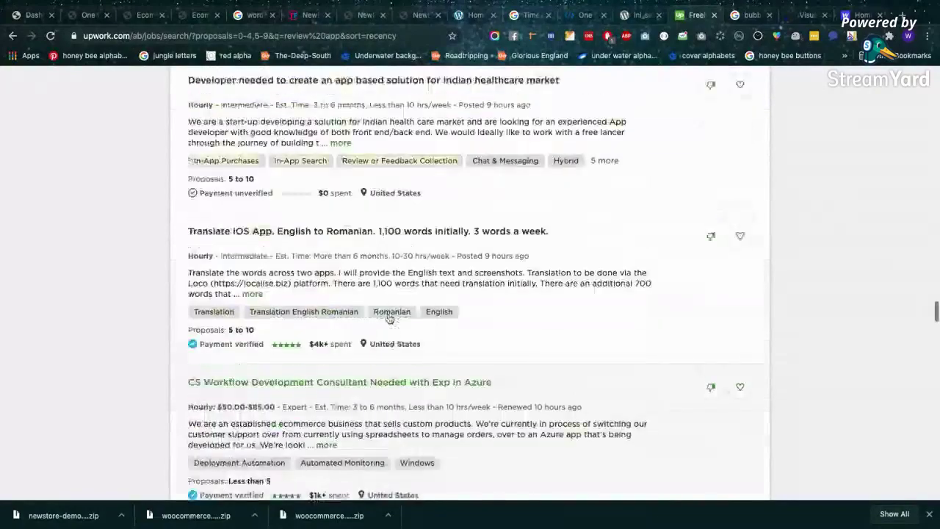
Change the job search query to "review our", run it, and remove the less than 5 and 5 to 10 proposals filters
{"action": "scroll", "coordinate": [390, 318], "scroll_direction": "up", "scroll_amount": 15}
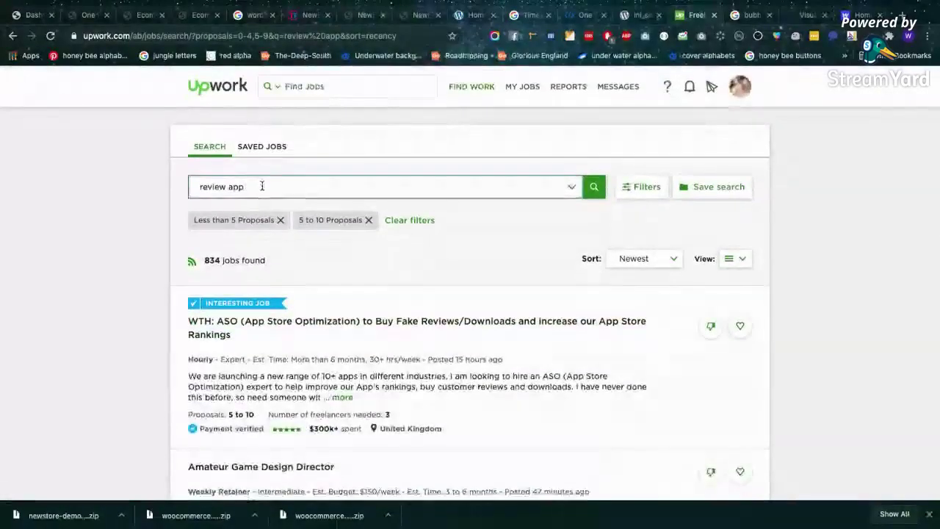
{"action": "left_click", "coordinate": [262, 186]}
{"action": "key", "text": "BackSpace"}
{"action": "key", "text": "BackSpace"}
{"action": "key", "text": "BackSpace"}
{"action": "key", "text": "BackSpace"}
{"action": "key", "text": "BackSpace"}
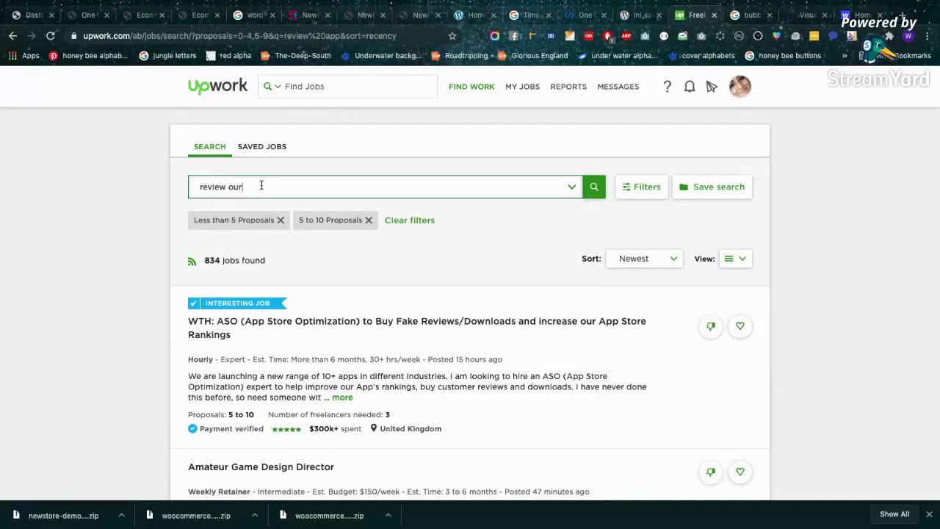
{"action": "key", "text": "Return"}
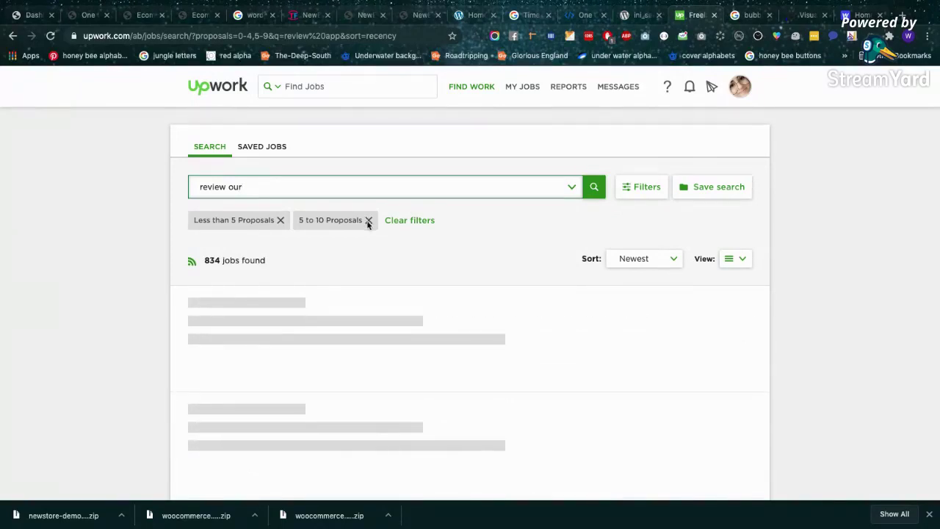
{"action": "left_click", "coordinate": [281, 220]}
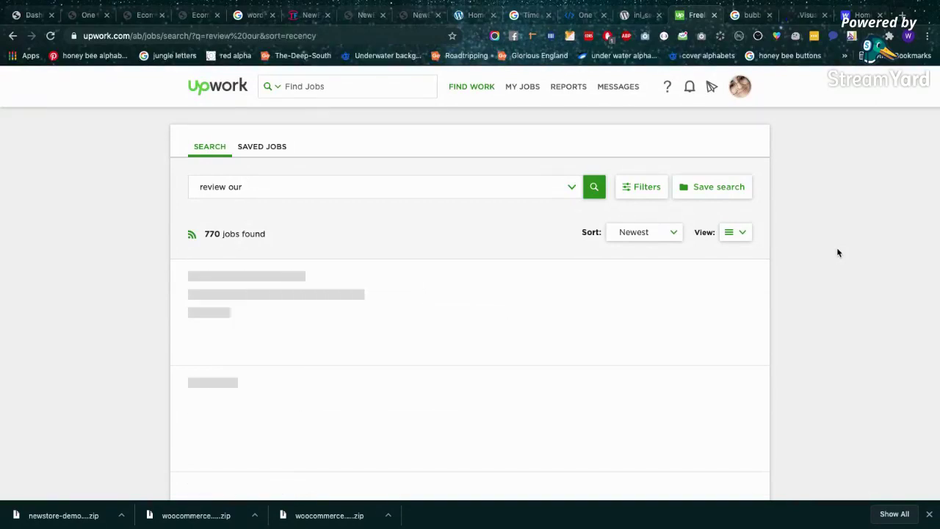
Examine the unfiltered "review our" job results from "Executive Summary" to the first "Blog Writer" listing for suitable work
{"action": "scroll", "coordinate": [837, 253], "scroll_direction": "down", "scroll_amount": 2}
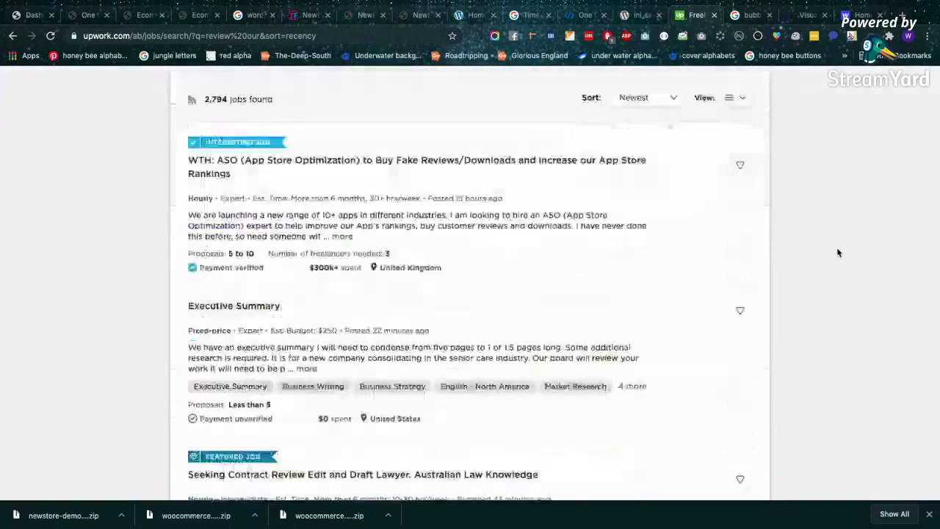
{"action": "scroll", "coordinate": [837, 253], "scroll_direction": "down", "scroll_amount": 10}
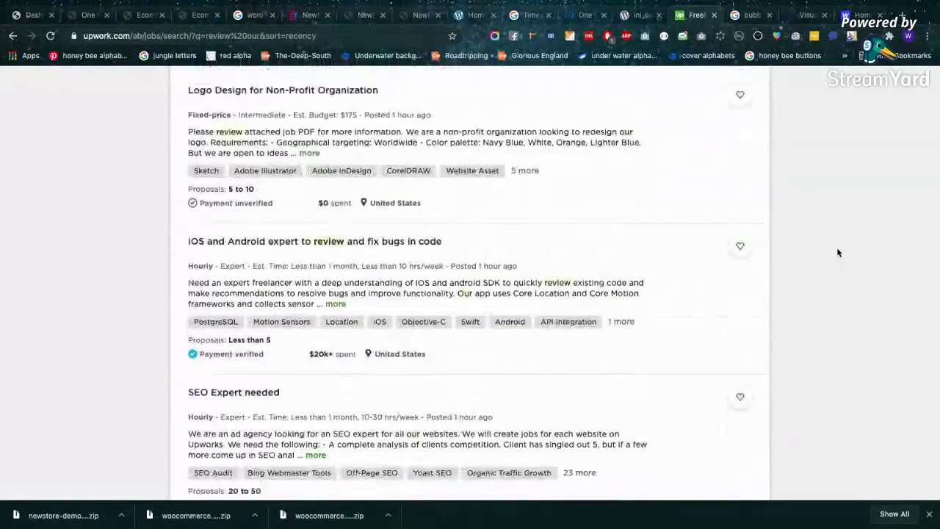
{"action": "scroll", "coordinate": [838, 252], "scroll_direction": "down", "scroll_amount": 15}
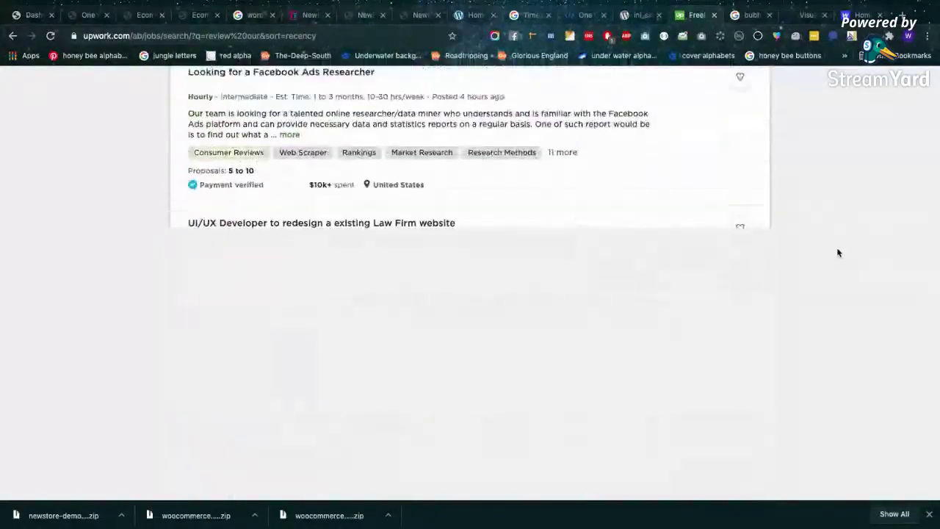
{"action": "scroll", "coordinate": [838, 253], "scroll_direction": "down", "scroll_amount": 3}
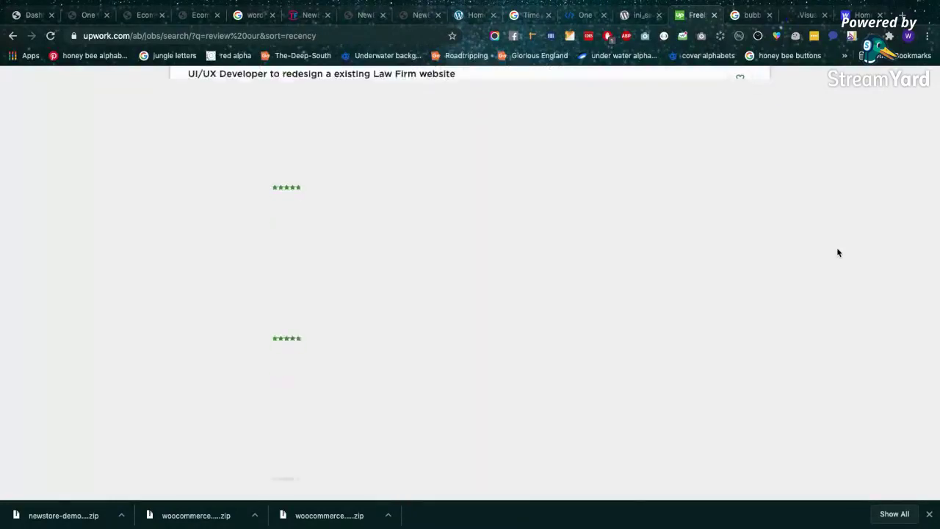
{"action": "scroll", "coordinate": [837, 253], "scroll_direction": "down", "scroll_amount": 2}
{"action": "scroll", "coordinate": [837, 252], "scroll_direction": "down", "scroll_amount": 3}
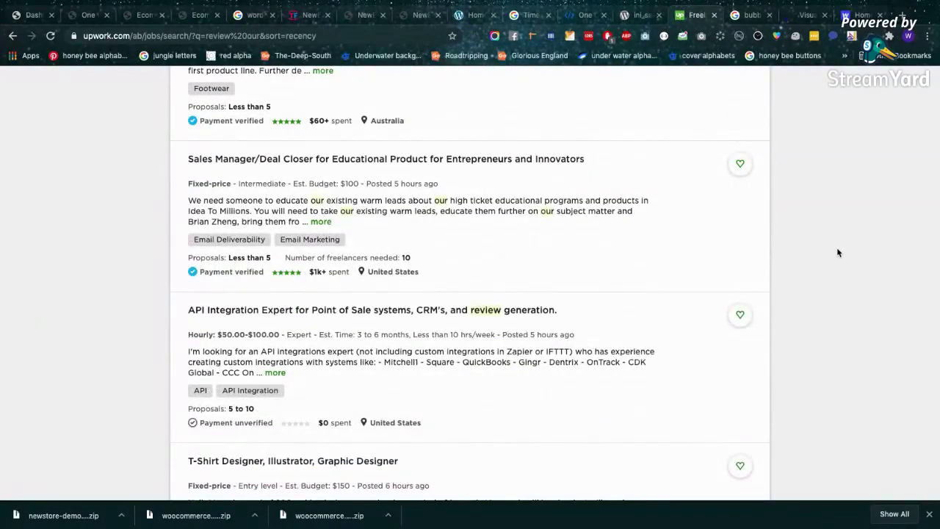
{"action": "scroll", "coordinate": [837, 252], "scroll_direction": "down", "scroll_amount": 10}
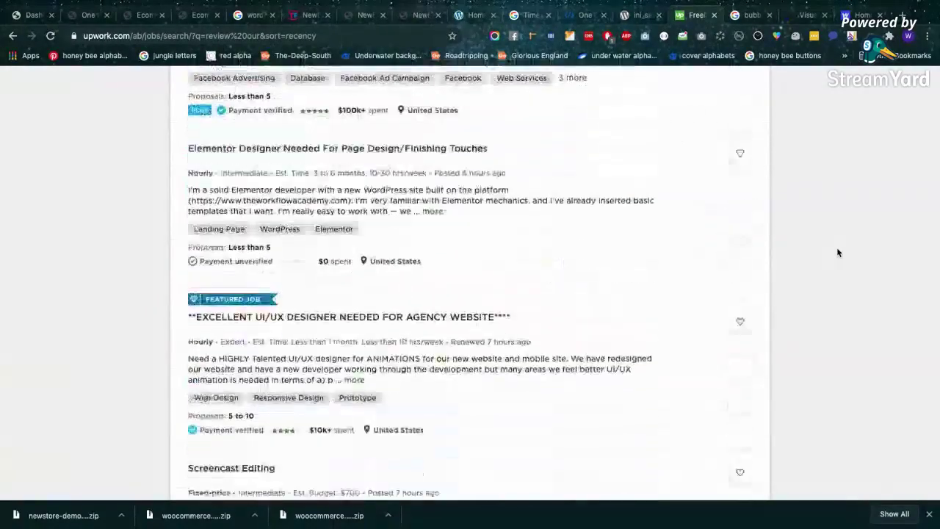
{"action": "scroll", "coordinate": [837, 253], "scroll_direction": "down", "scroll_amount": 5}
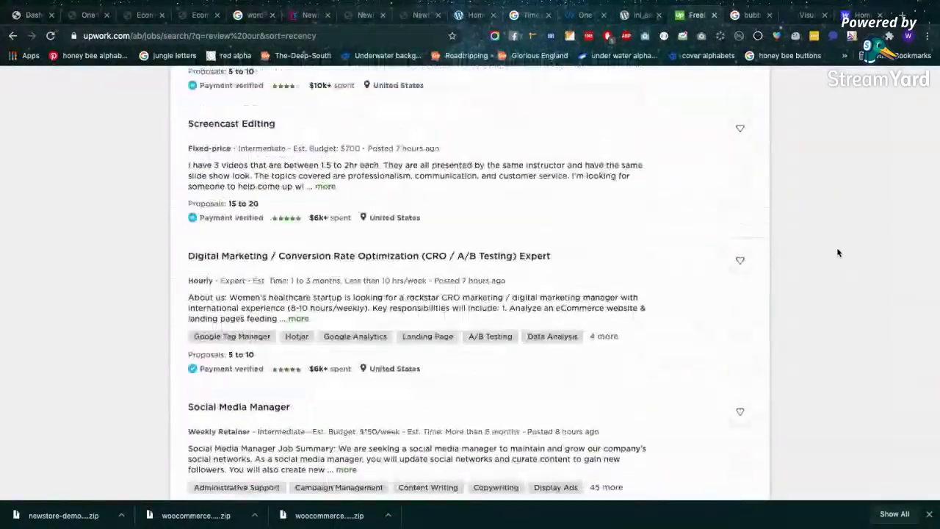
{"action": "scroll", "coordinate": [837, 252], "scroll_direction": "down", "scroll_amount": 5}
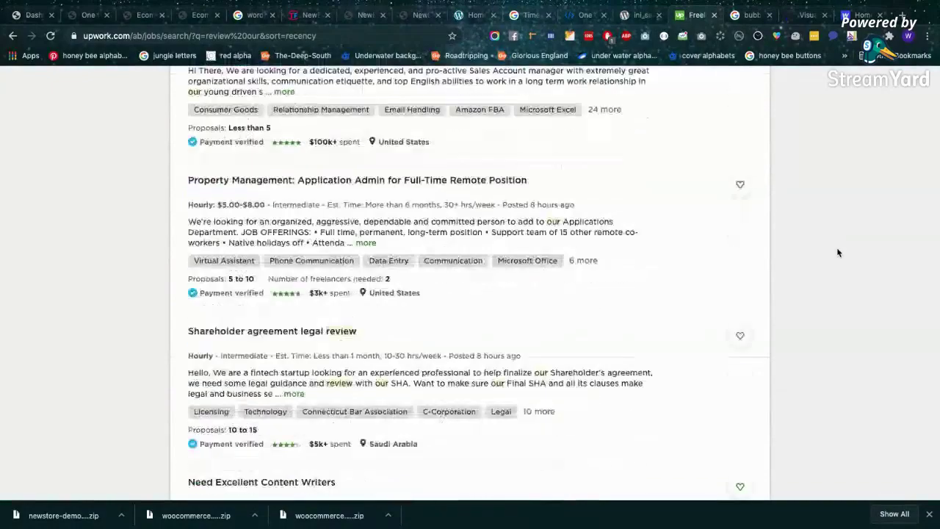
{"action": "scroll", "coordinate": [837, 253], "scroll_direction": "down", "scroll_amount": 3}
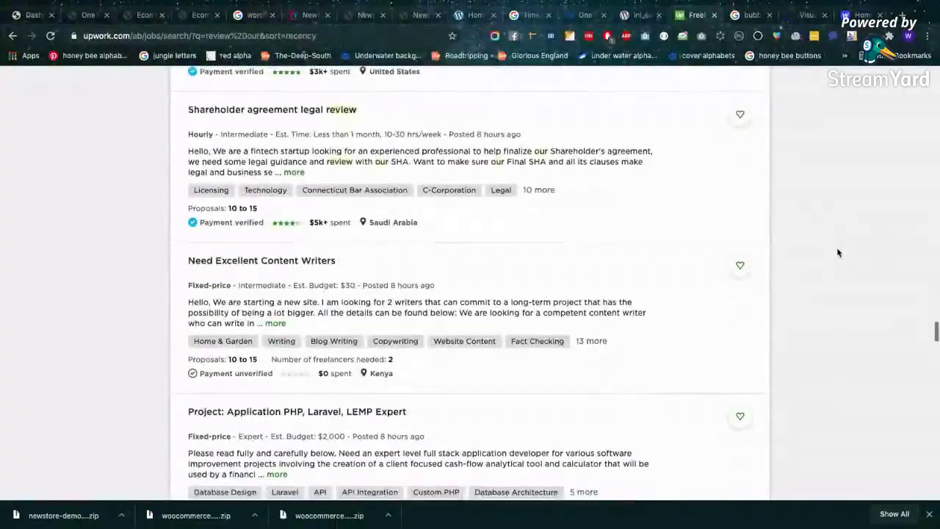
{"action": "scroll", "coordinate": [837, 253], "scroll_direction": "down", "scroll_amount": 7}
{"action": "scroll", "coordinate": [837, 252], "scroll_direction": "up", "scroll_amount": 2}
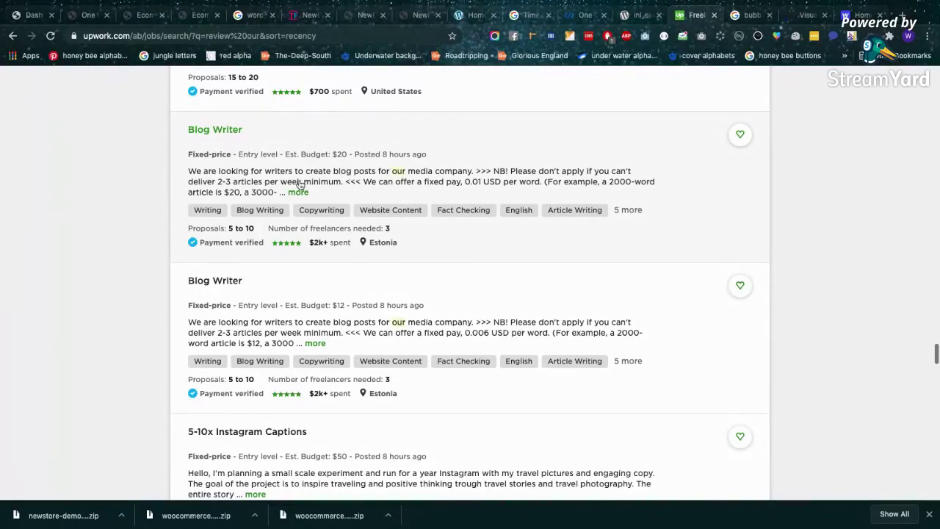
Examine the remaining first-page "review our" job results from the "Blog Writer" listings to "Amazon FBA business"
{"action": "scroll", "coordinate": [292, 229], "scroll_direction": "down", "scroll_amount": 4}
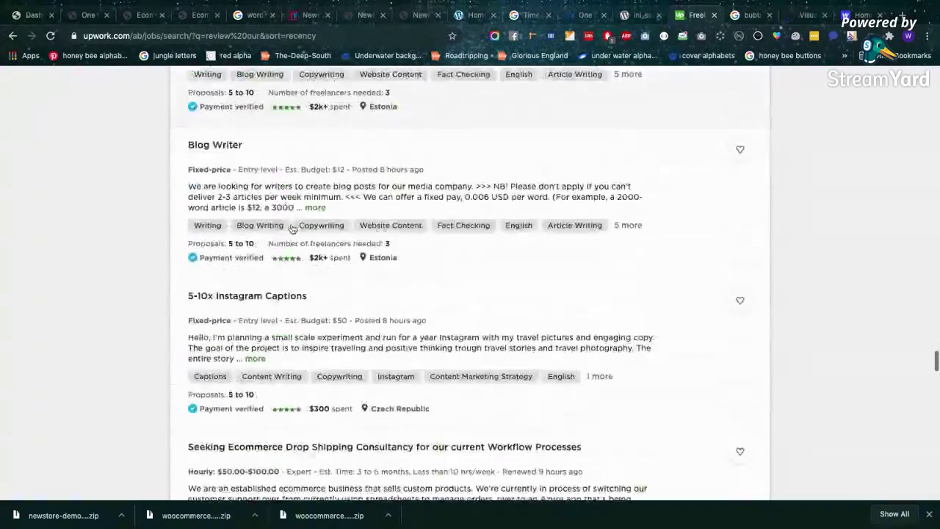
{"action": "scroll", "coordinate": [314, 311], "scroll_direction": "down", "scroll_amount": 2}
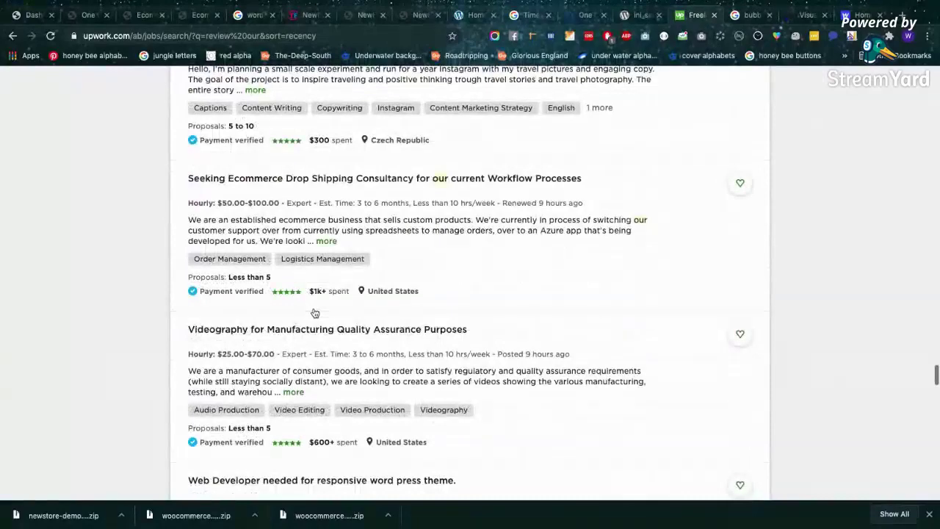
{"action": "scroll", "coordinate": [314, 311], "scroll_direction": "down", "scroll_amount": 2}
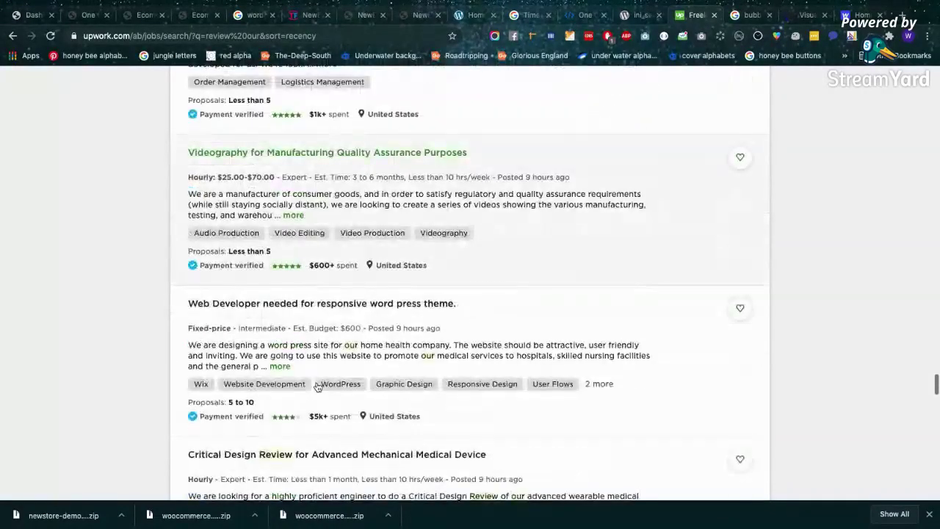
{"action": "scroll", "coordinate": [338, 374], "scroll_direction": "down", "scroll_amount": 1}
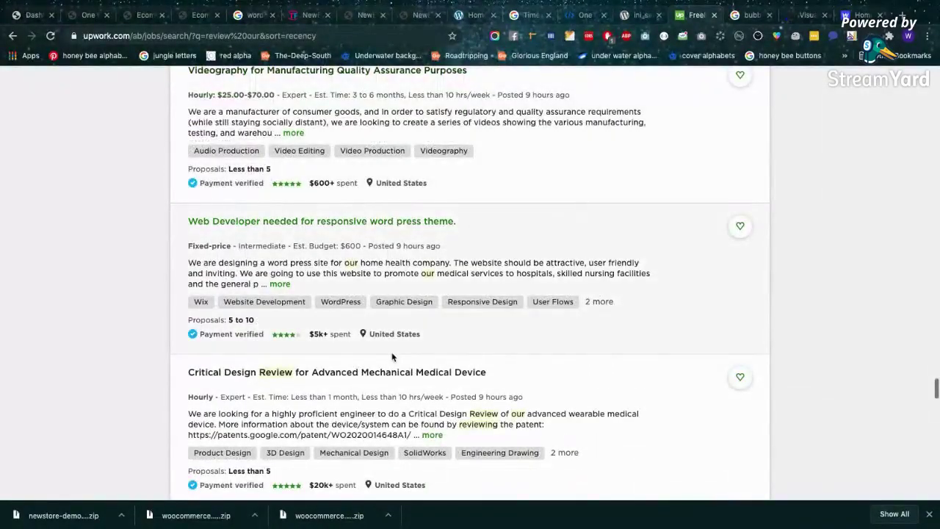
{"action": "scroll", "coordinate": [392, 358], "scroll_direction": "down", "scroll_amount": 2}
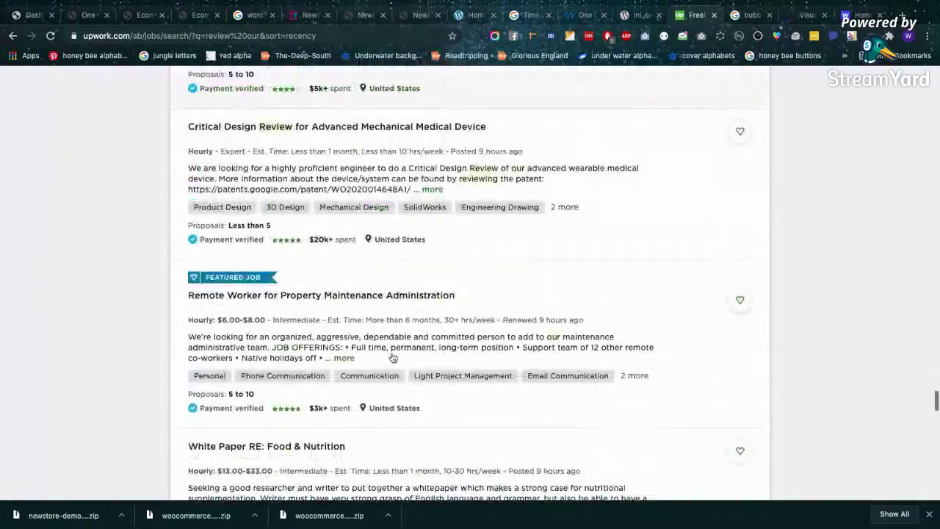
{"action": "scroll", "coordinate": [392, 357], "scroll_direction": "down", "scroll_amount": 2}
{"action": "scroll", "coordinate": [393, 357], "scroll_direction": "down", "scroll_amount": 4}
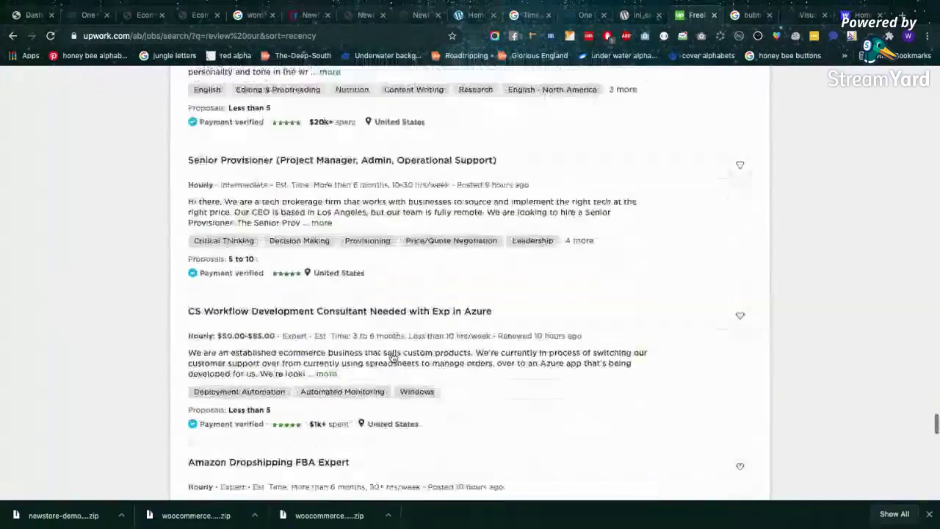
{"action": "scroll", "coordinate": [393, 357], "scroll_direction": "down", "scroll_amount": 2}
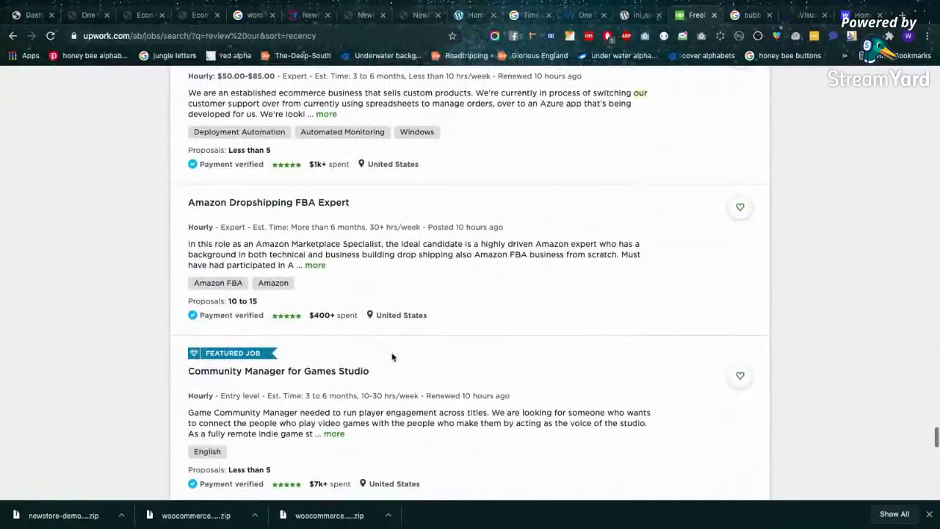
{"action": "scroll", "coordinate": [393, 358], "scroll_direction": "down", "scroll_amount": 5}
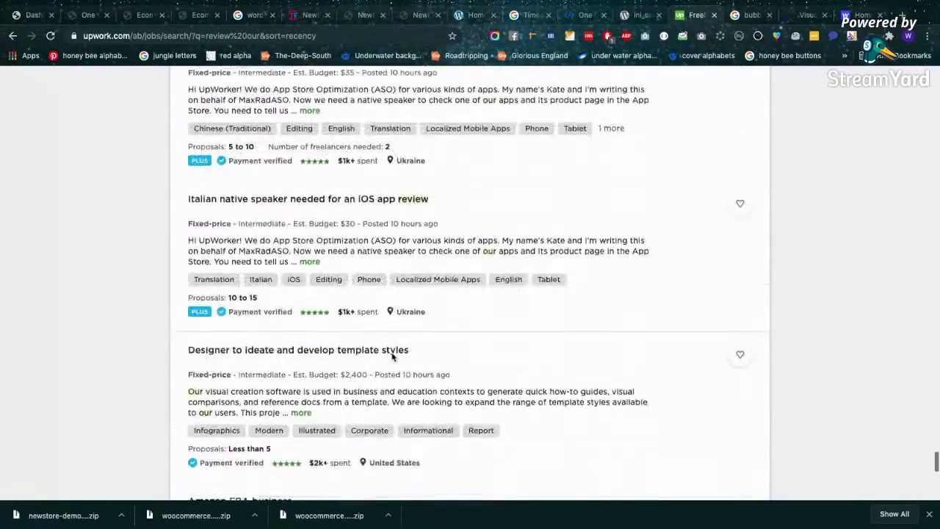
{"action": "scroll", "coordinate": [443, 371], "scroll_direction": "down", "scroll_amount": 2}
{"action": "scroll", "coordinate": [447, 374], "scroll_direction": "down", "scroll_amount": 5}
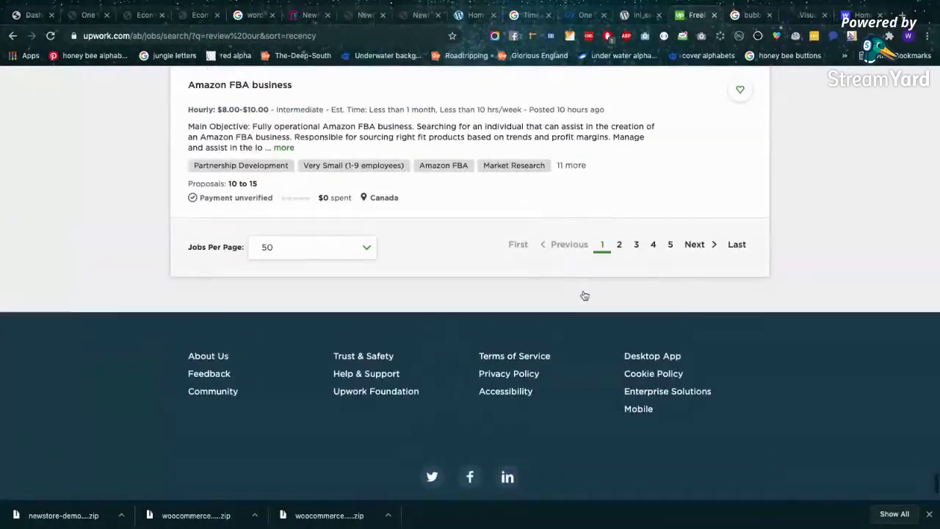
Try to go to page 2 of the "review our" results, and close the "Community Manager for Games Studio" job details
{"action": "left_click", "coordinate": [619, 245]}
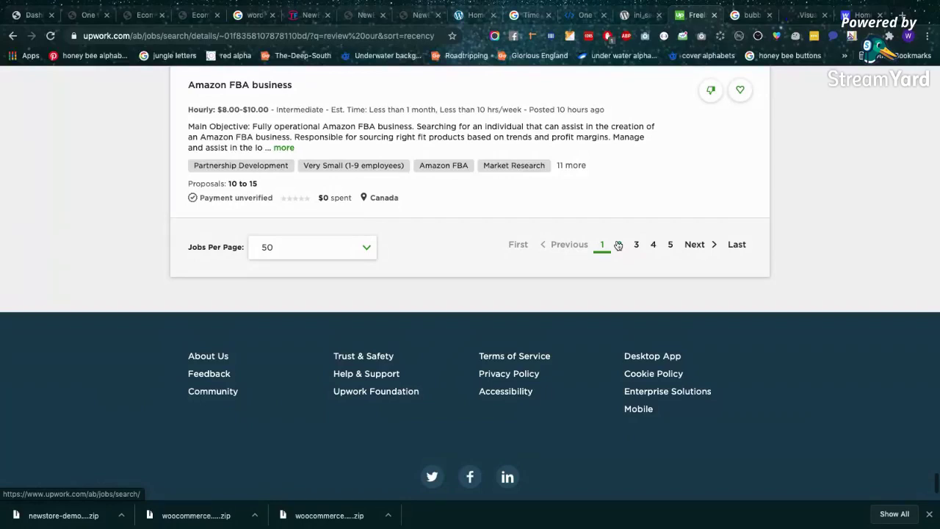
{"action": "left_click", "coordinate": [619, 244]}
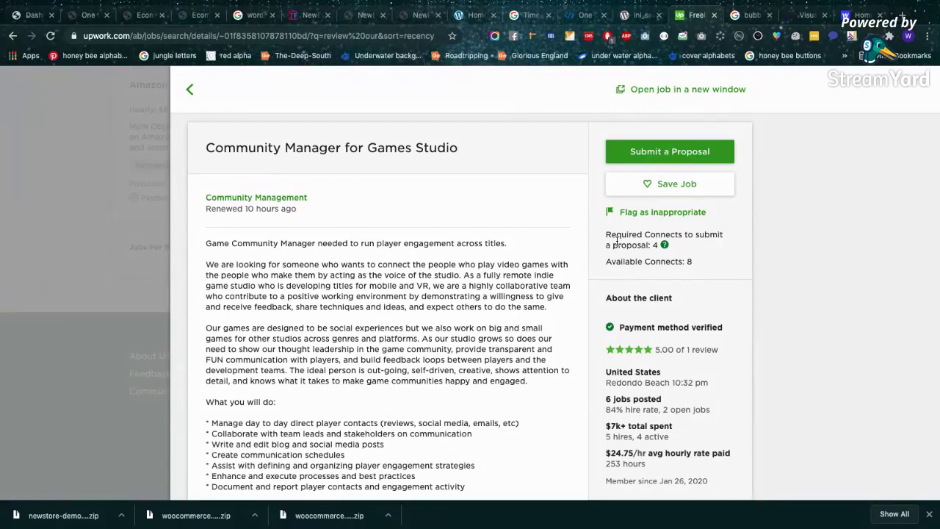
{"action": "left_click", "coordinate": [191, 91]}
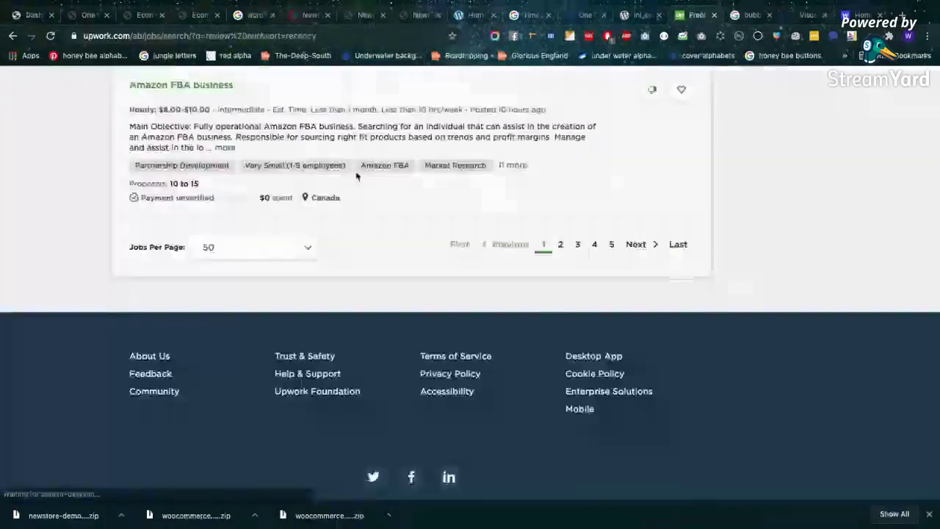
Recheck the last listings on the first page of "review our" results and try to go to page 2
{"action": "scroll", "coordinate": [387, 249], "scroll_direction": "up", "scroll_amount": 10}
{"action": "scroll", "coordinate": [387, 248], "scroll_direction": "up", "scroll_amount": 15}
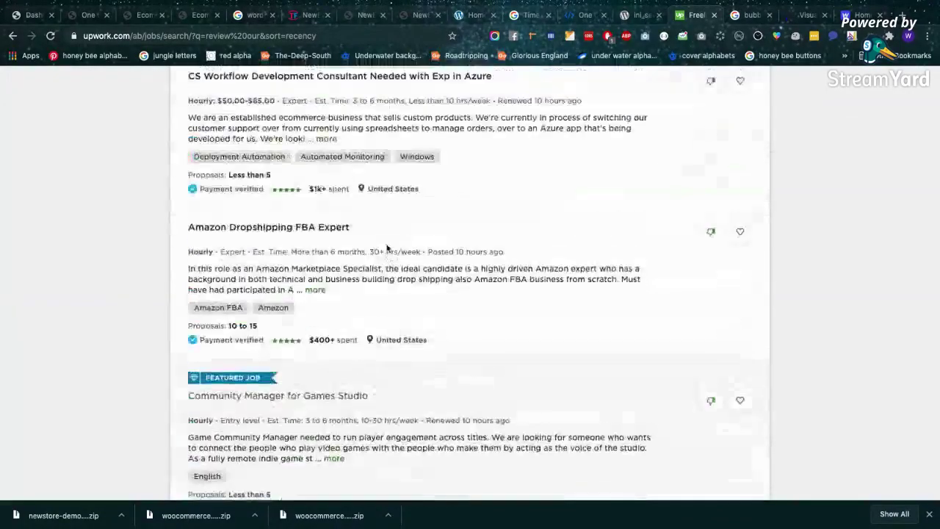
{"action": "scroll", "coordinate": [387, 249], "scroll_direction": "up", "scroll_amount": 1}
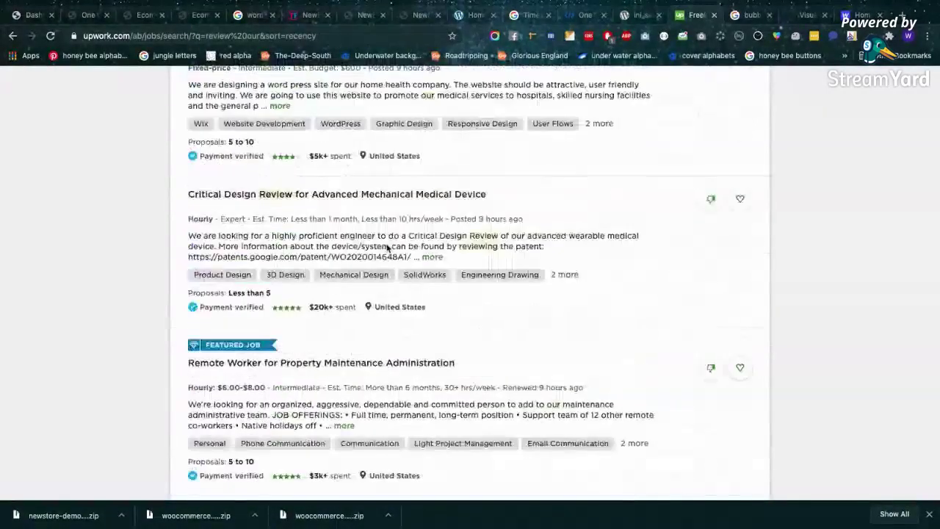
{"action": "scroll", "coordinate": [387, 248], "scroll_direction": "down", "scroll_amount": 20}
{"action": "scroll", "coordinate": [387, 248], "scroll_direction": "down", "scroll_amount": 3}
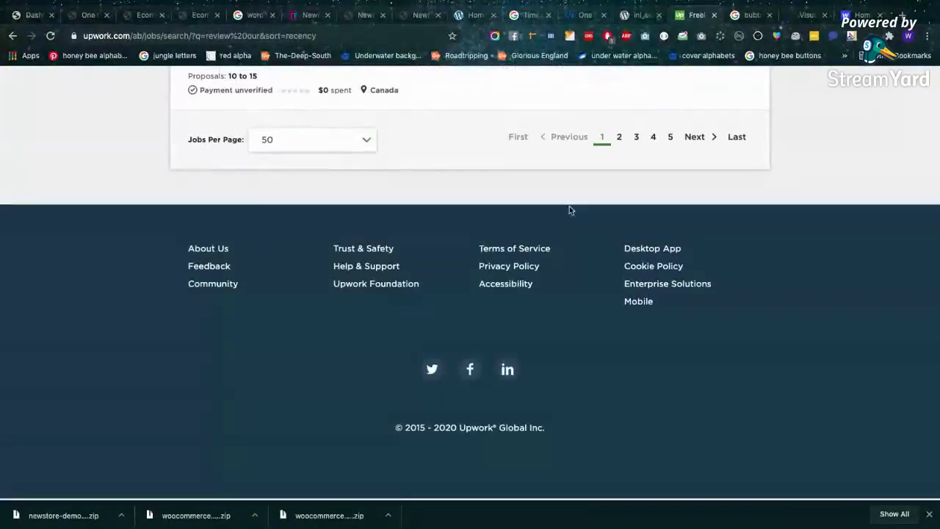
{"action": "left_click", "coordinate": [618, 141]}
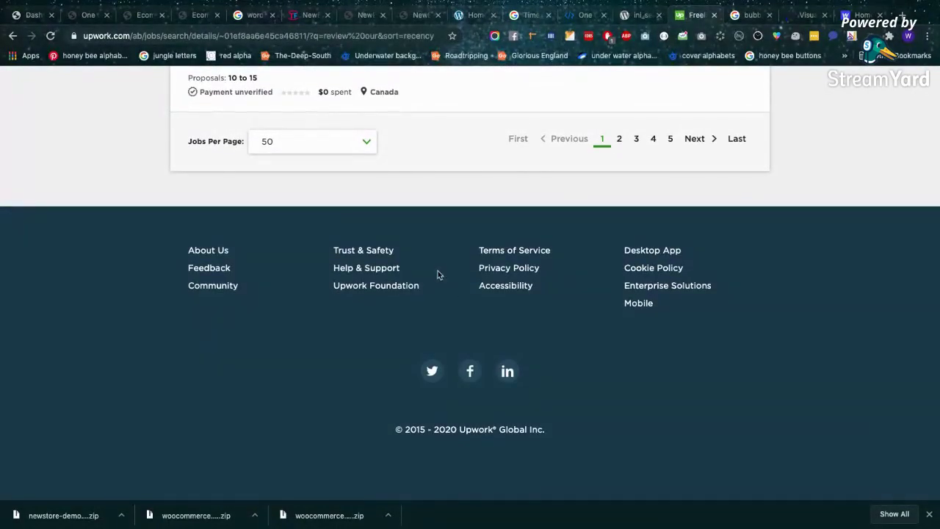
Try again to open page 2 of the "review our" results below the "Amazon FBA business" listing
{"action": "scroll", "coordinate": [438, 274], "scroll_direction": "up", "scroll_amount": 6}
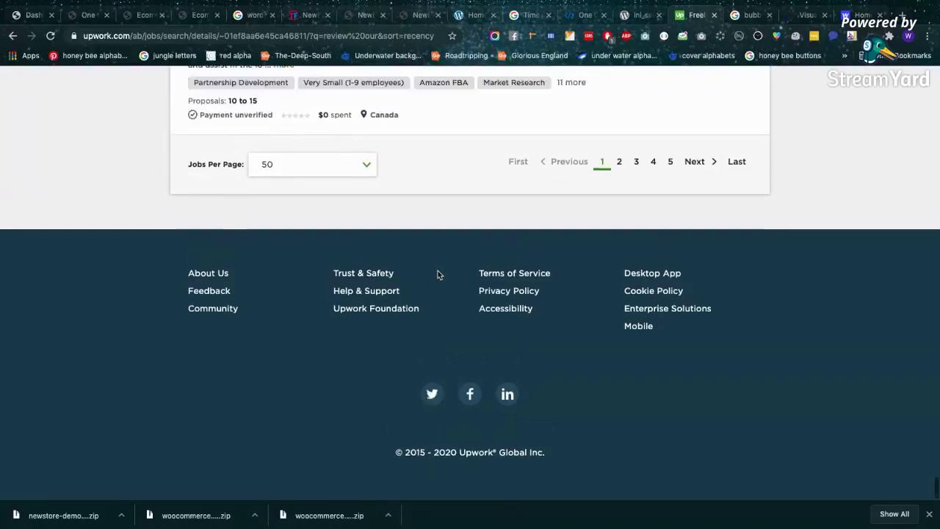
{"action": "scroll", "coordinate": [438, 275], "scroll_direction": "down", "scroll_amount": 6}
{"action": "scroll", "coordinate": [438, 275], "scroll_direction": "up", "scroll_amount": 4}
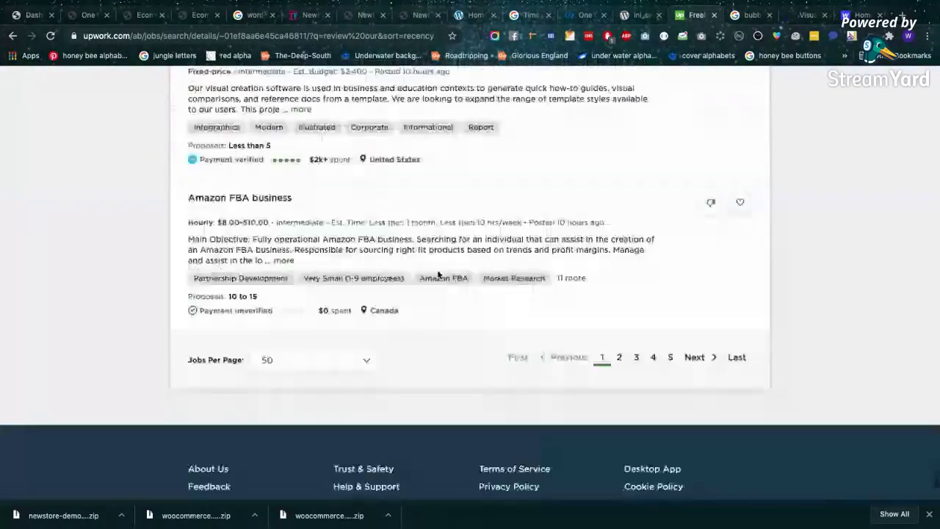
{"action": "scroll", "coordinate": [638, 218], "scroll_direction": "down", "scroll_amount": 3}
{"action": "left_click", "coordinate": [619, 248]}
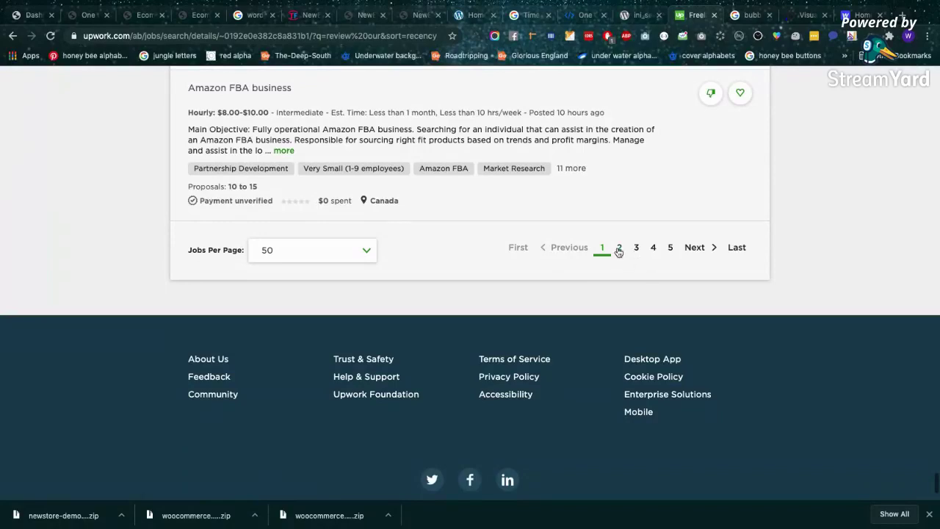
{"action": "scroll", "coordinate": [820, 209], "scroll_direction": "up", "scroll_amount": 1}
{"action": "scroll", "coordinate": [820, 209], "scroll_direction": "up", "scroll_amount": 10}
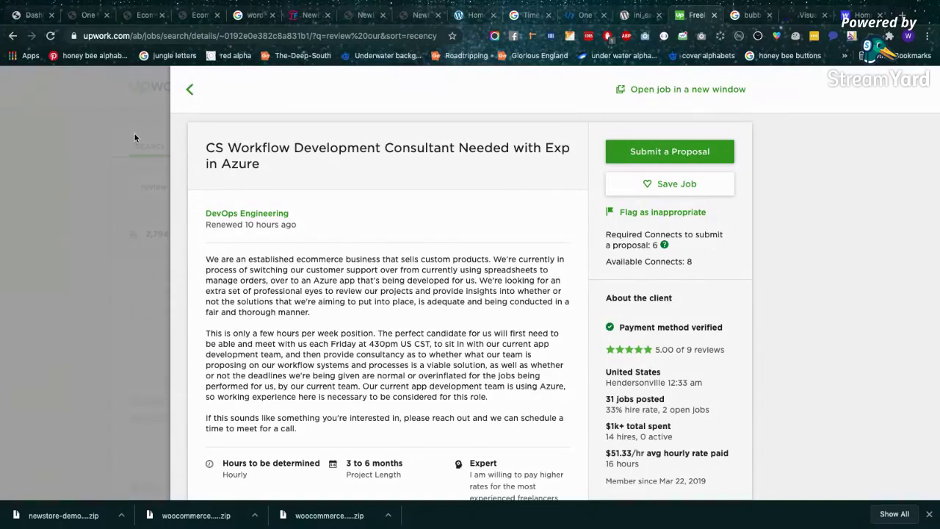
Close the "CS Workflow Development Consultant" job details, return to Find Work and skim the first jobs in My Feed
{"action": "left_click", "coordinate": [188, 90]}
{"action": "left_click", "coordinate": [188, 91]}
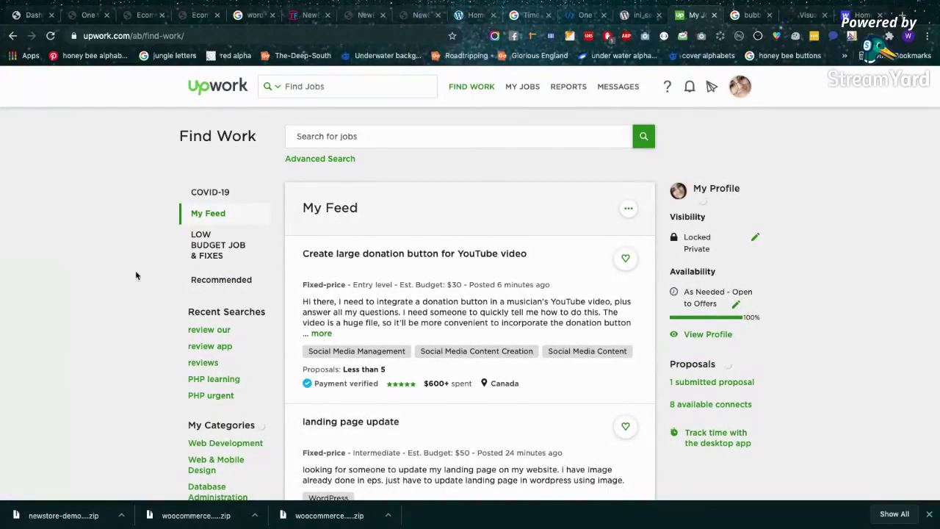
{"action": "scroll", "coordinate": [136, 273], "scroll_direction": "down", "scroll_amount": 2}
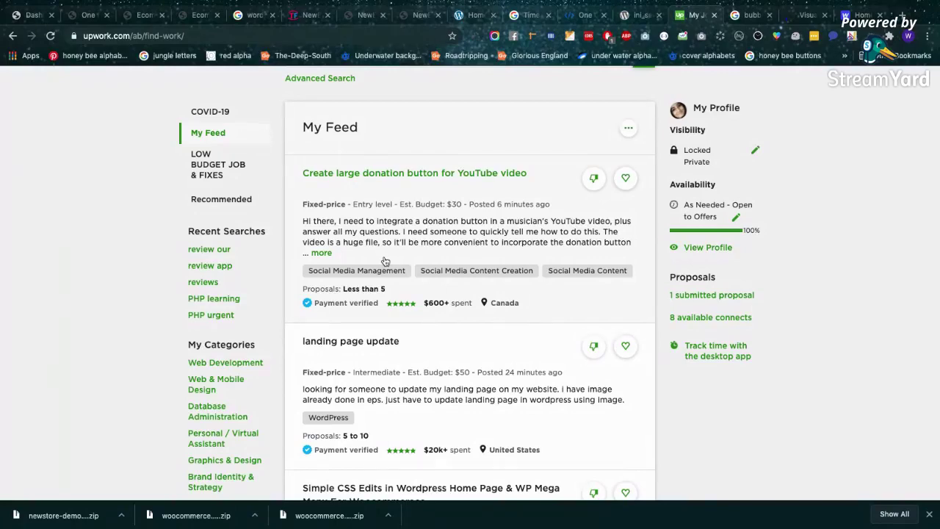
{"action": "scroll", "coordinate": [384, 261], "scroll_direction": "down", "scroll_amount": 2}
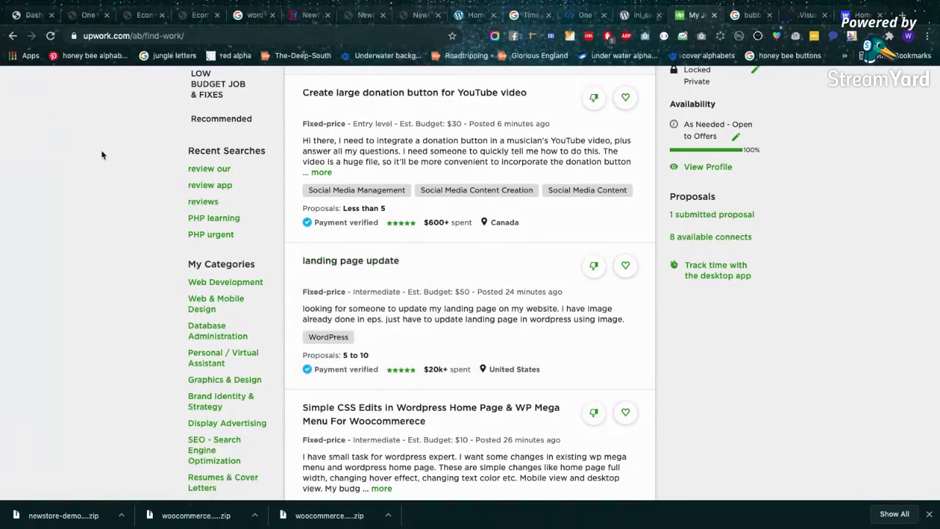
Switch to the WordPress demo import page and open the Ecommerce site's front end in a new tab
{"action": "left_click", "coordinate": [88, 16]}
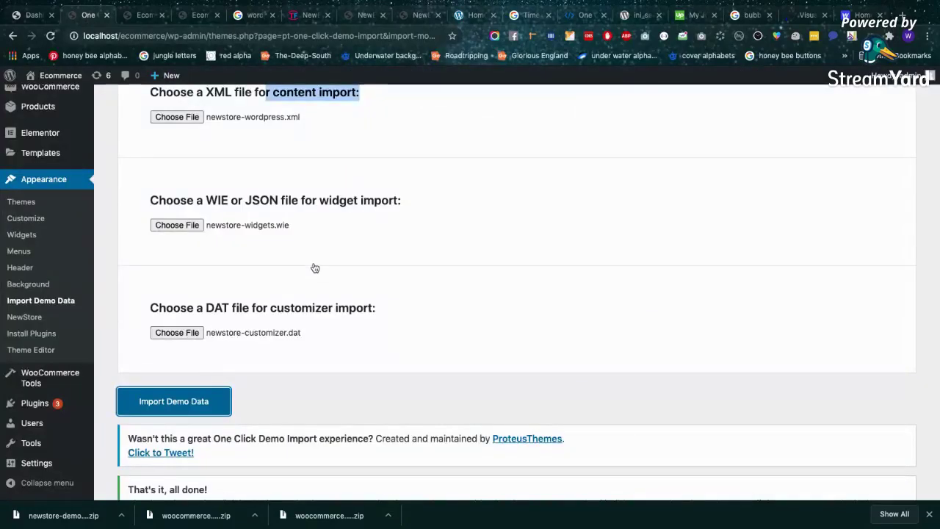
{"action": "scroll", "coordinate": [315, 268], "scroll_direction": "down", "scroll_amount": 2}
{"action": "scroll", "coordinate": [351, 248], "scroll_direction": "up", "scroll_amount": 3}
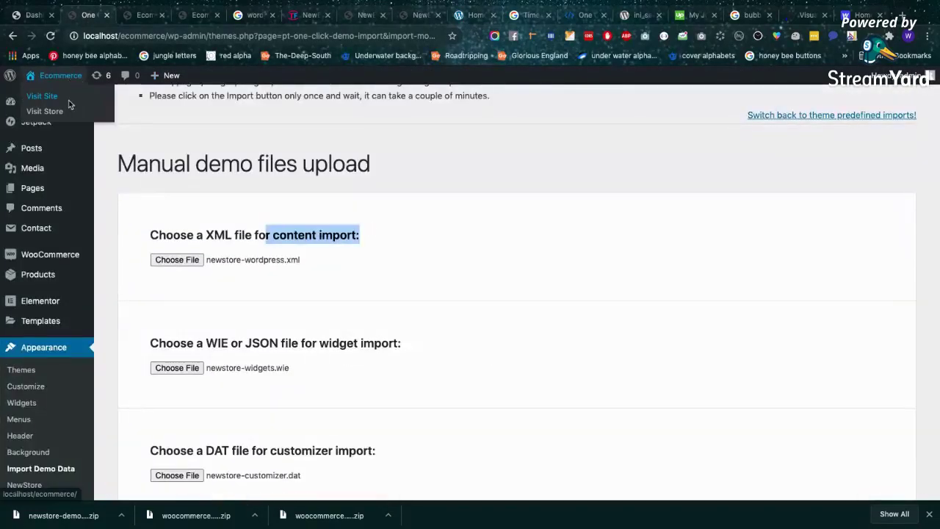
{"action": "right_click", "coordinate": [70, 105]}
{"action": "left_click", "coordinate": [87, 105]}
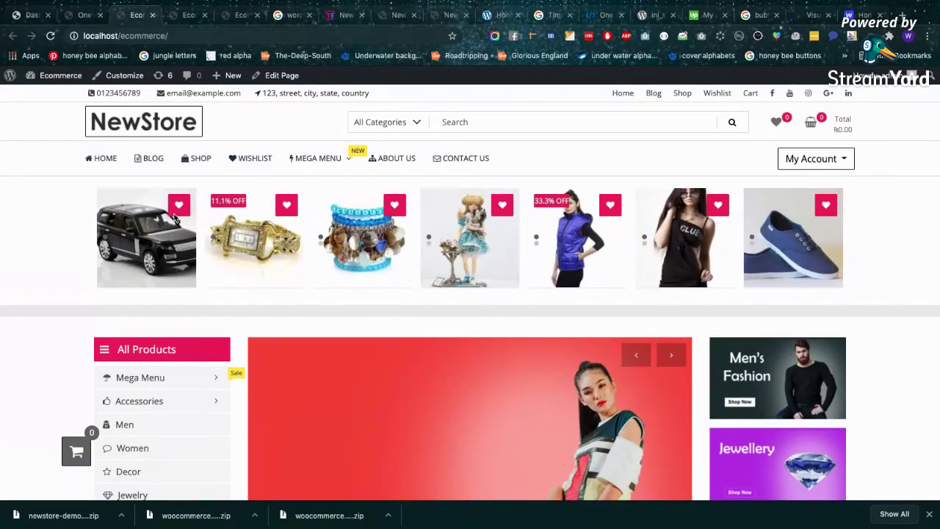
Examine the NewStore homepage from the product carousel through the featured products to the footer
{"action": "scroll", "coordinate": [185, 337], "scroll_direction": "down", "scroll_amount": 4}
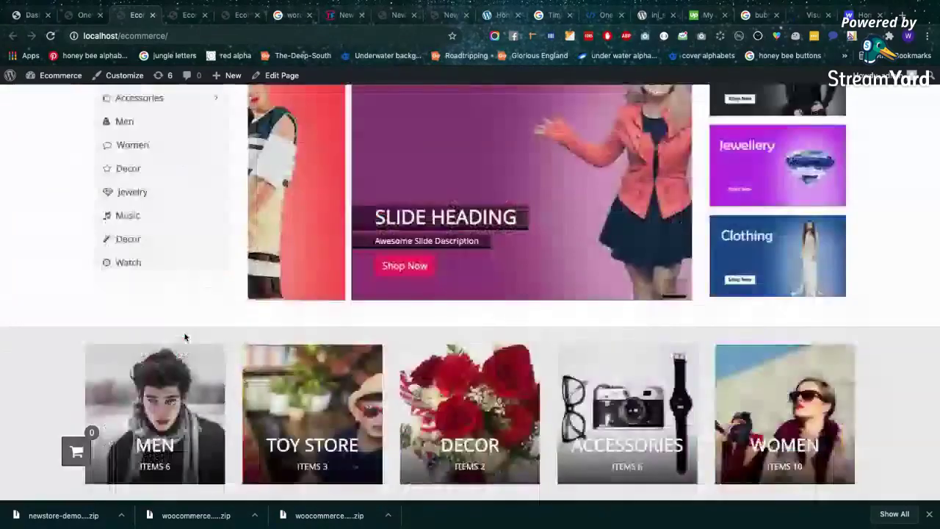
{"action": "scroll", "coordinate": [185, 337], "scroll_direction": "down", "scroll_amount": 15}
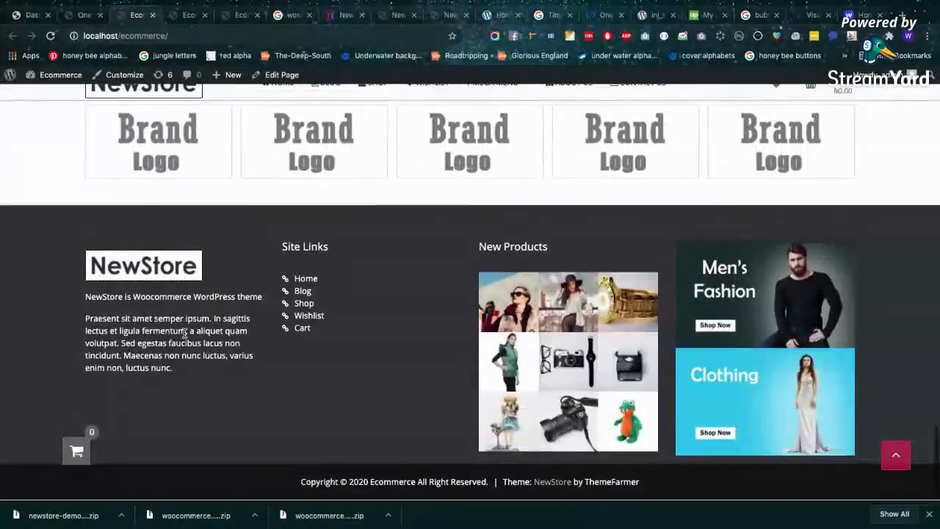
{"action": "scroll", "coordinate": [185, 337], "scroll_direction": "up", "scroll_amount": 10}
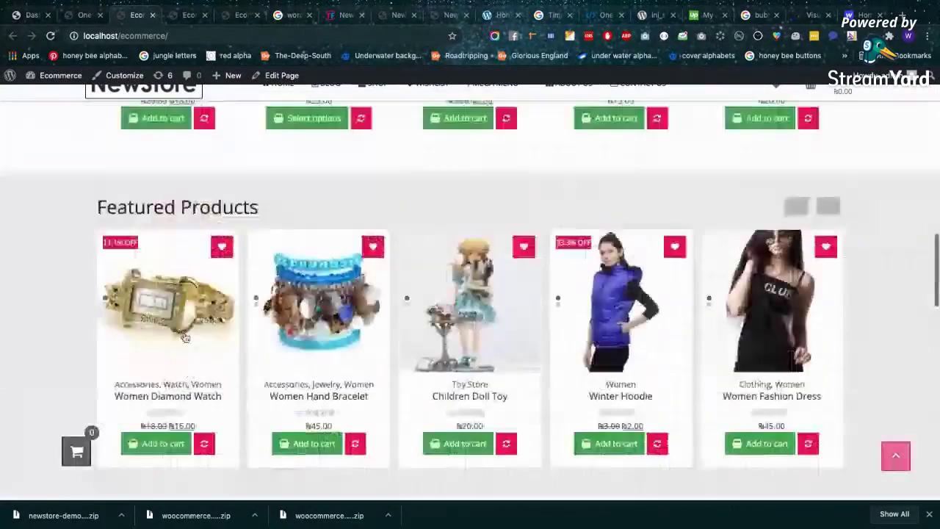
{"action": "scroll", "coordinate": [185, 337], "scroll_direction": "up", "scroll_amount": 10}
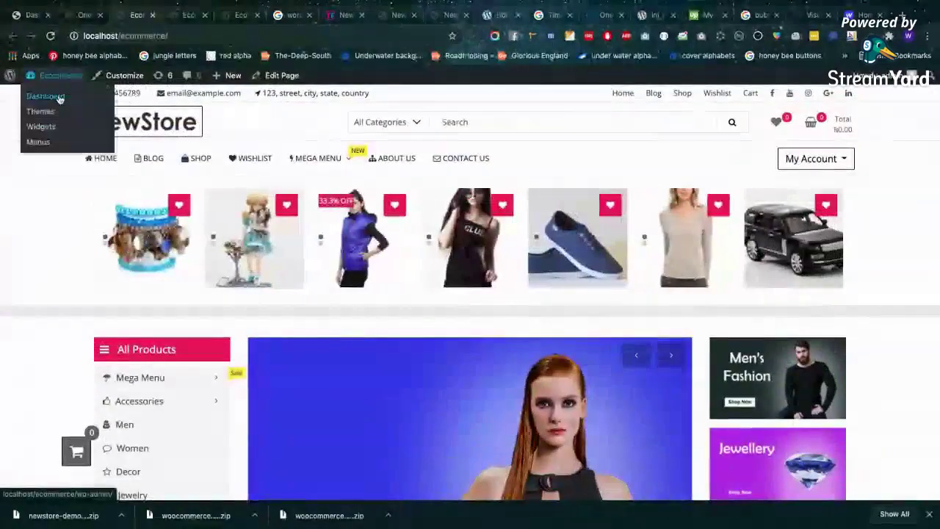
Go to the Ecommerce site's dashboard, look over its installed themes and start adding a new theme
{"action": "left_click", "coordinate": [46, 96]}
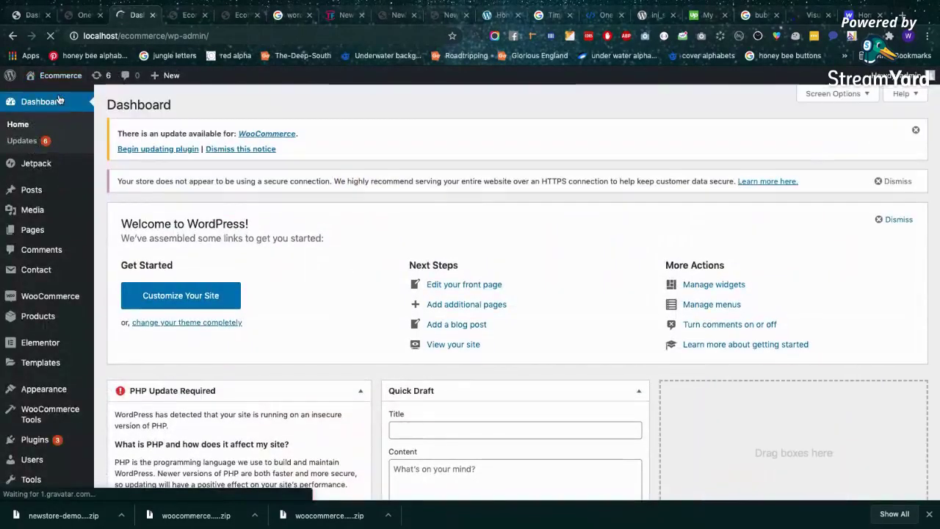
{"action": "mouse_move", "coordinate": [66, 388]}
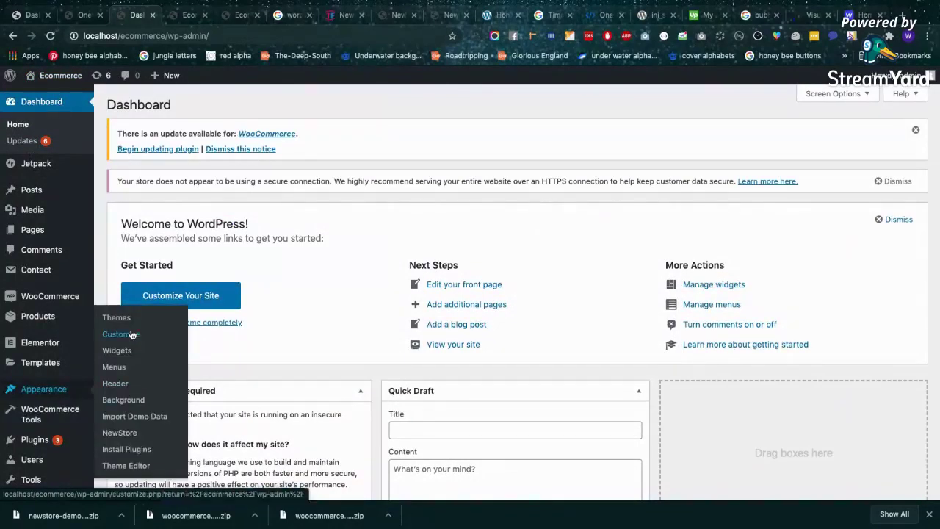
{"action": "left_click", "coordinate": [130, 335]}
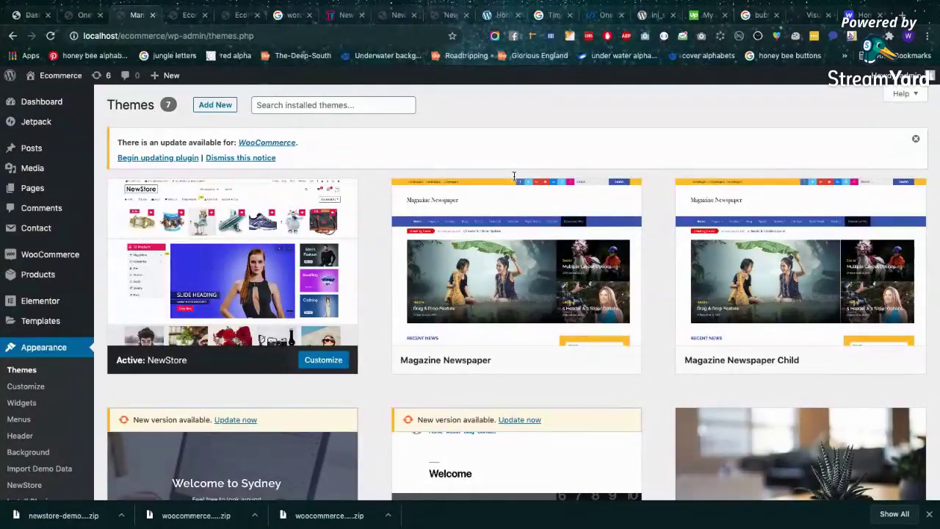
{"action": "mouse_move", "coordinate": [411, 294]}
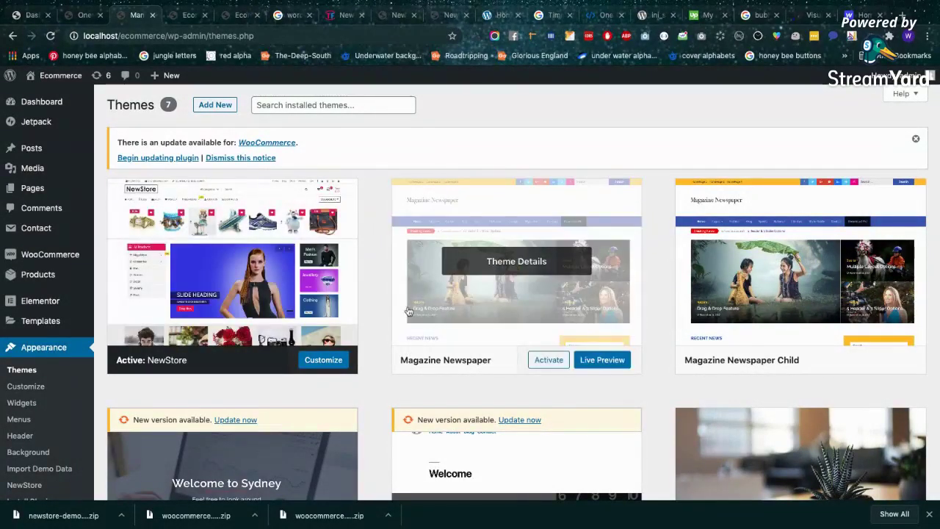
{"action": "scroll", "coordinate": [372, 374], "scroll_direction": "down", "scroll_amount": 1}
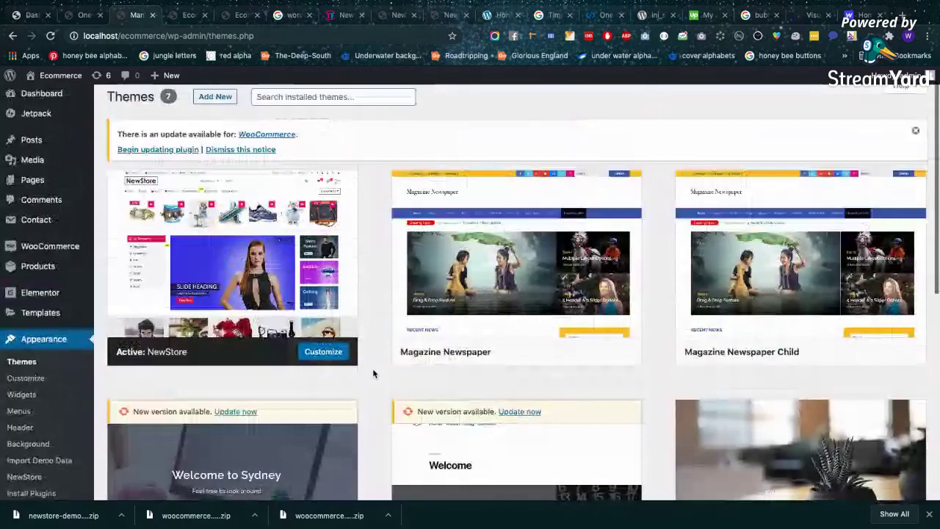
{"action": "scroll", "coordinate": [372, 367], "scroll_direction": "up", "scroll_amount": 1}
{"action": "left_click", "coordinate": [50, 36]}
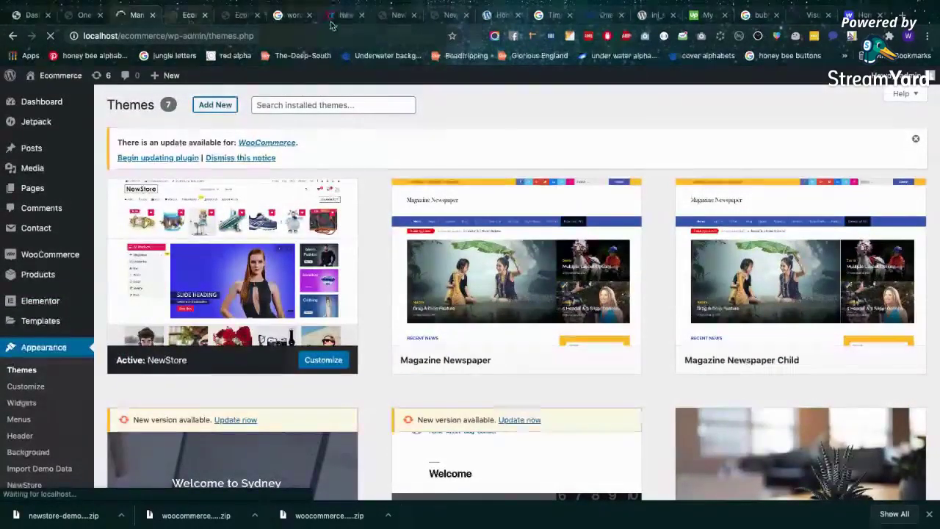
{"action": "scroll", "coordinate": [243, 250], "scroll_direction": "down", "scroll_amount": 1}
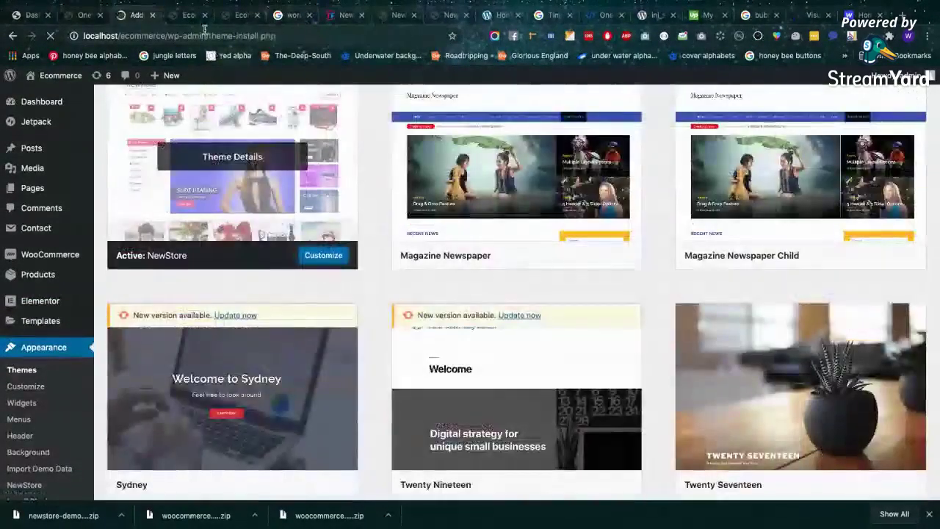
Open the WordPress.org NewStore theme page in a new tab from the Google results for the theme's demo data
{"action": "left_click", "coordinate": [286, 17]}
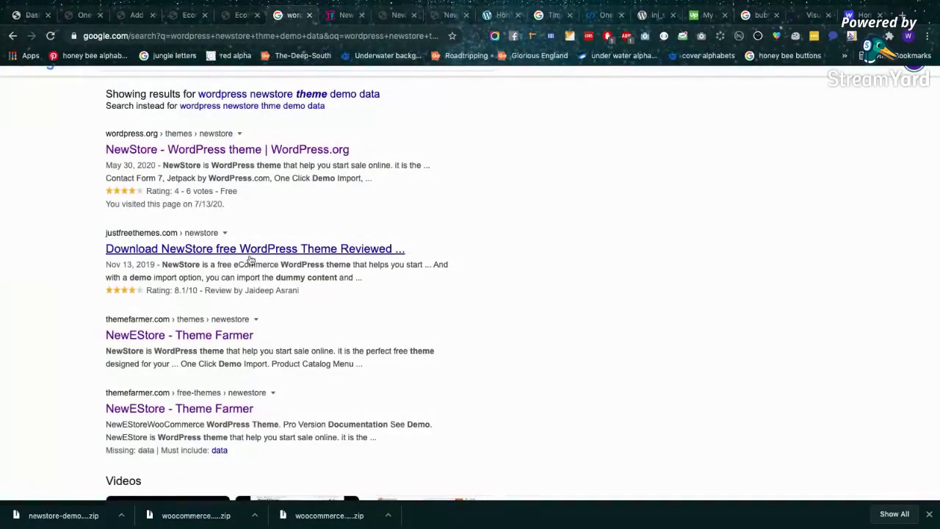
{"action": "middle_click", "coordinate": [245, 149]}
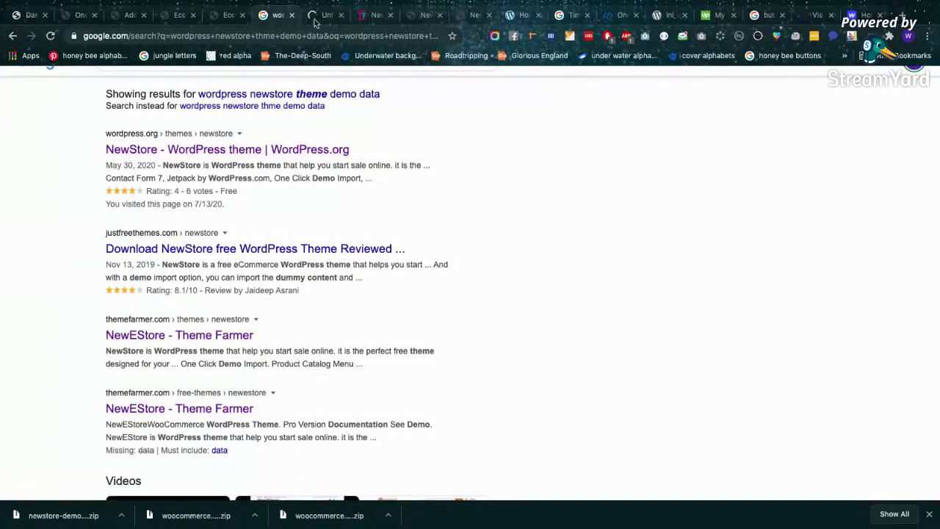
{"action": "left_click", "coordinate": [314, 17]}
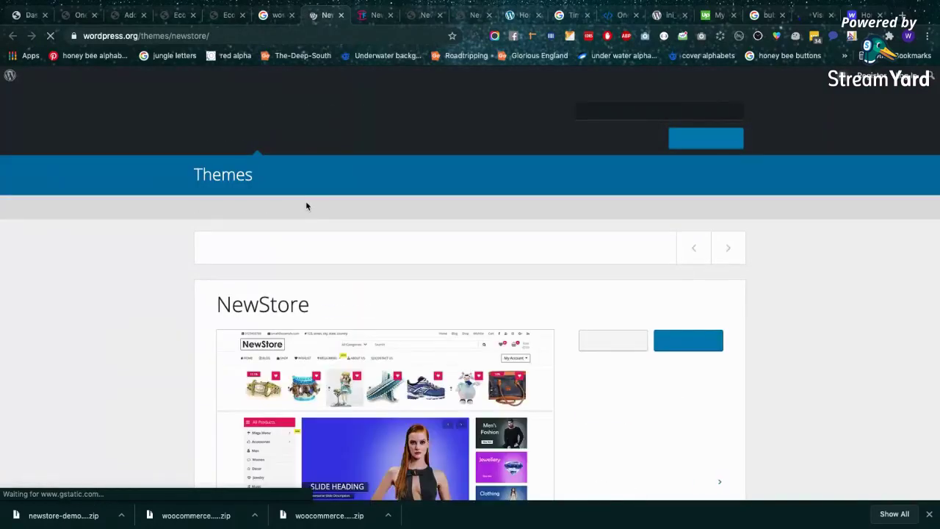
Return to the WordPress.org themes list and search it for "New Store"
{"action": "scroll", "coordinate": [307, 206], "scroll_direction": "down", "scroll_amount": 2}
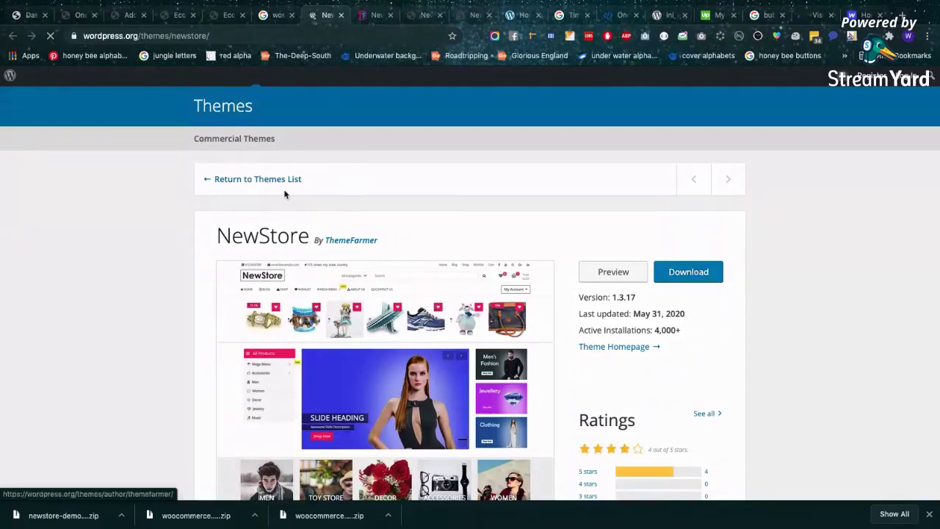
{"action": "left_click", "coordinate": [241, 181]}
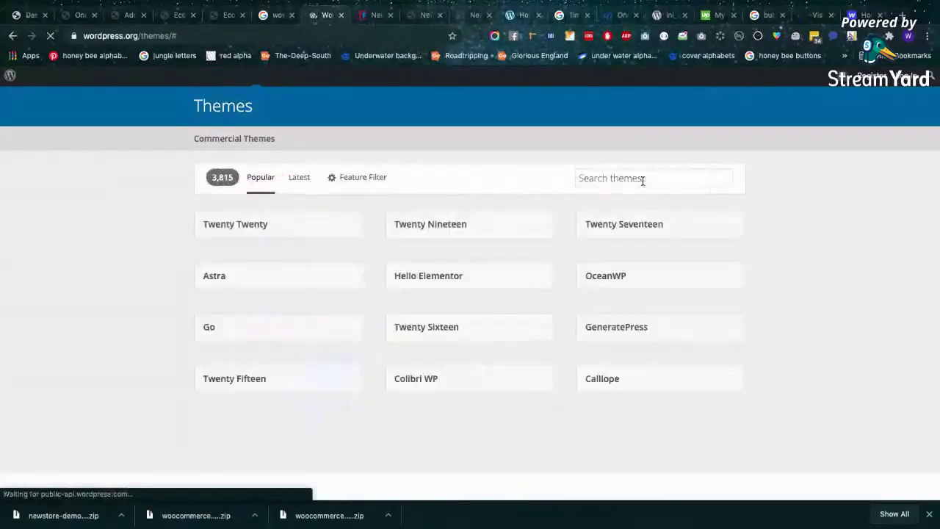
{"action": "left_click", "coordinate": [641, 179]}
{"action": "type", "text": "New "}
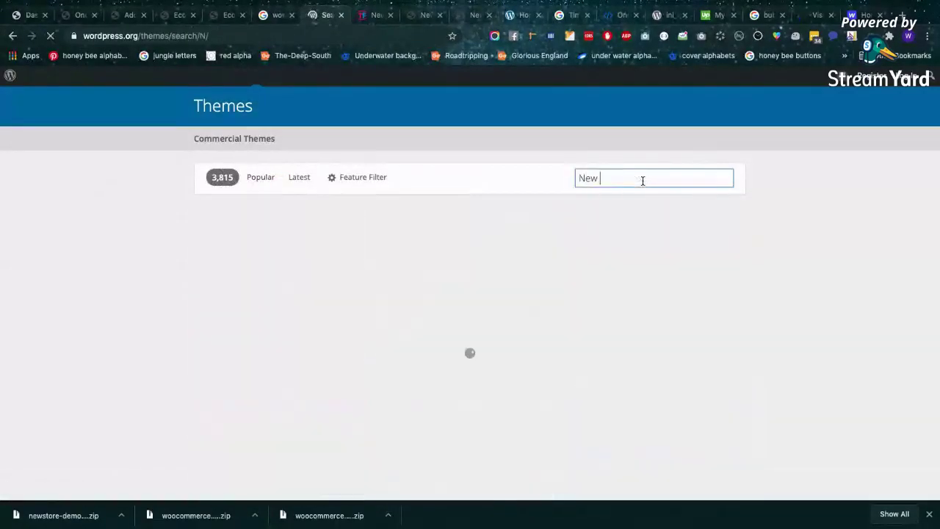
{"action": "type", "text": "Store"}
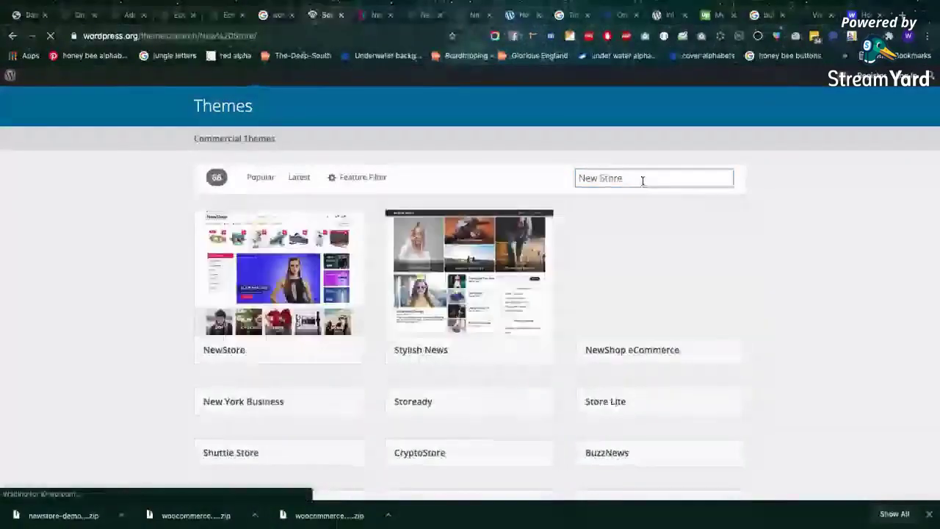
Open the NewShop eCommerce theme from the search results and view its details
{"action": "mouse_move", "coordinate": [757, 286]}
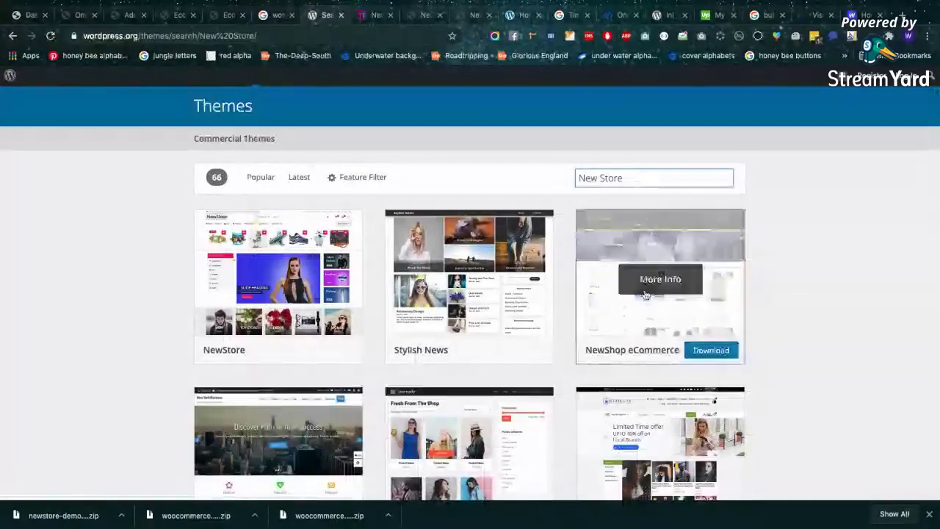
{"action": "left_click", "coordinate": [632, 247]}
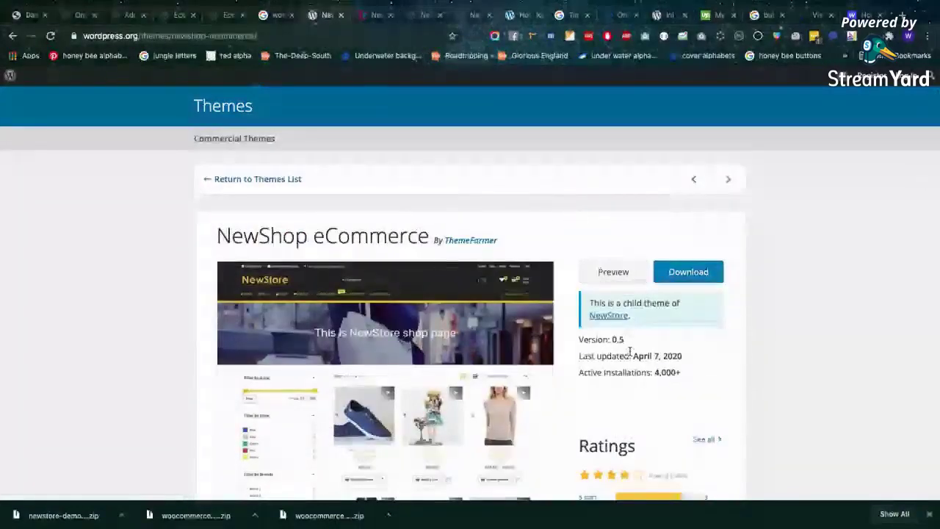
{"action": "scroll", "coordinate": [630, 352], "scroll_direction": "down", "scroll_amount": 1}
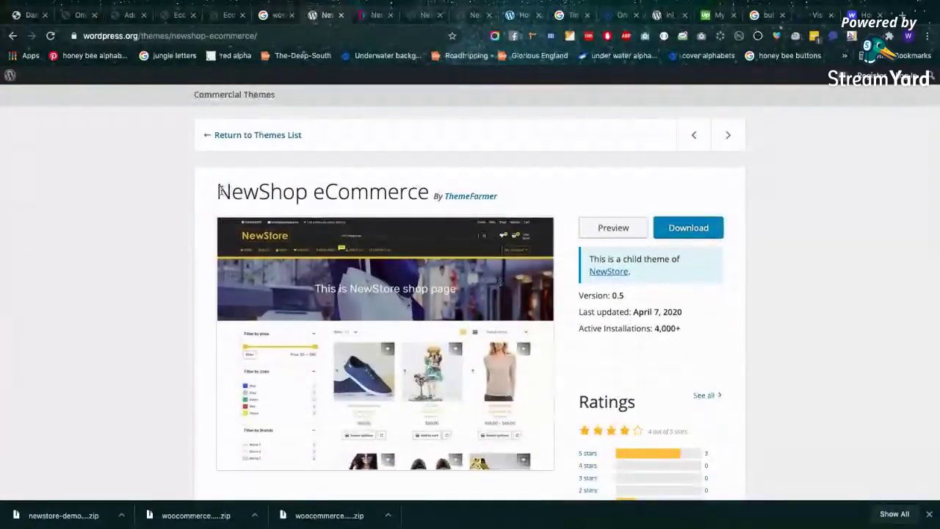
Search the Ecommerce site's Add Themes page for "NewShop eCommerce", using the name copied from WordPress.org, and install that theme
{"action": "left_click_drag", "start_coordinate": [217, 191], "coordinate": [432, 192]}
{"action": "key", "text": "ctrl+c"}
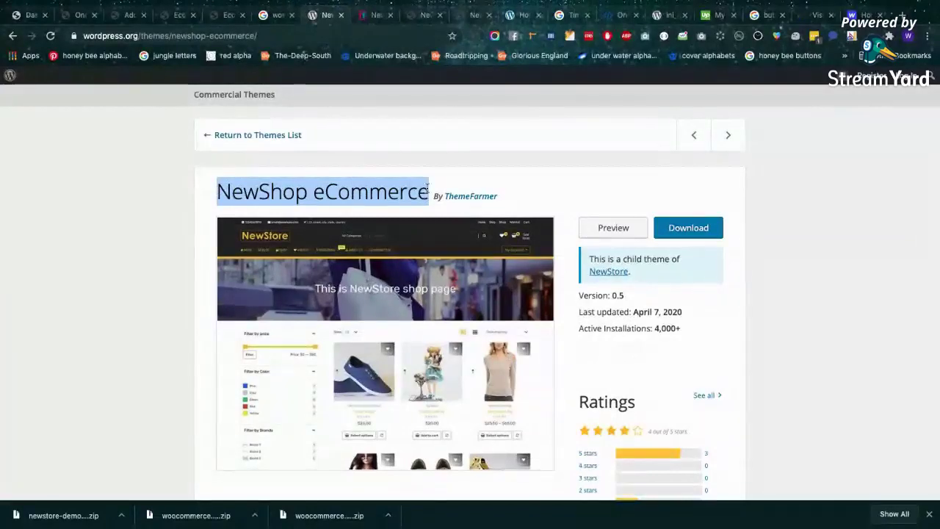
{"action": "left_click", "coordinate": [126, 15]}
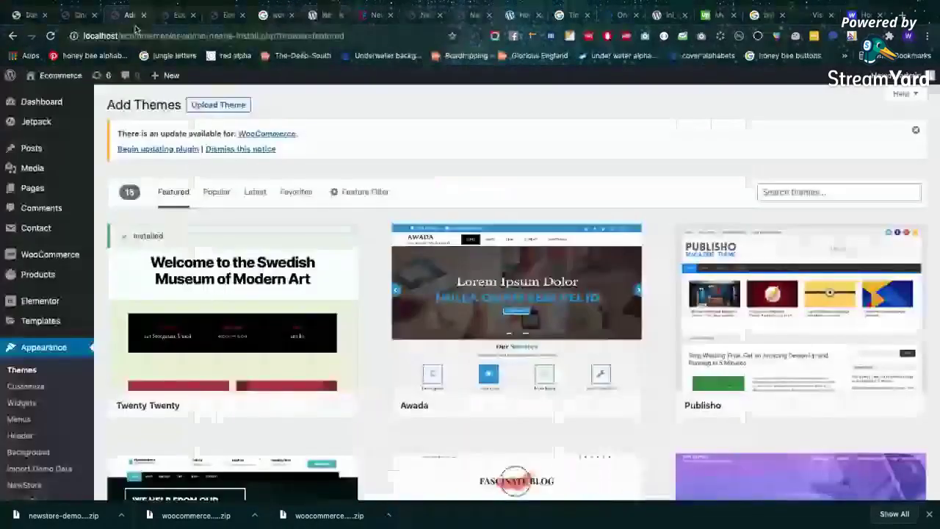
{"action": "left_click", "coordinate": [813, 194]}
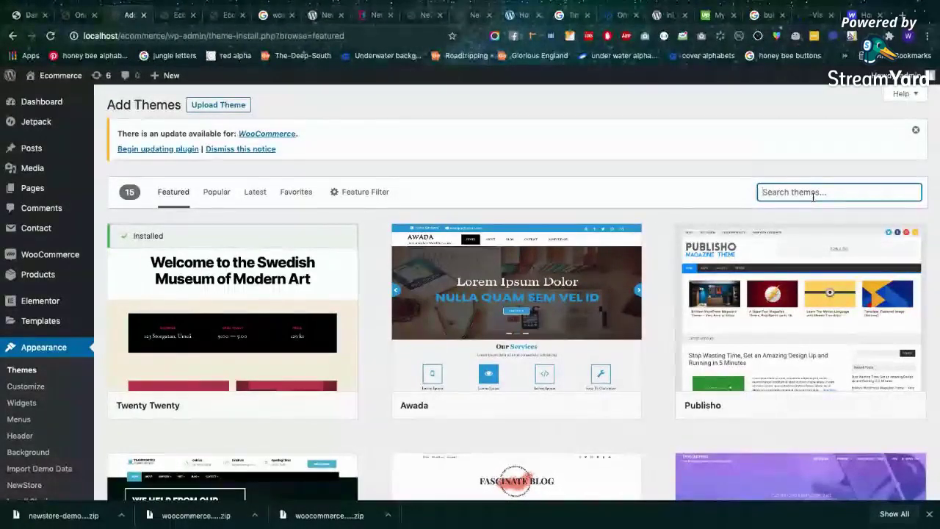
{"action": "key", "text": "ctrl+v"}
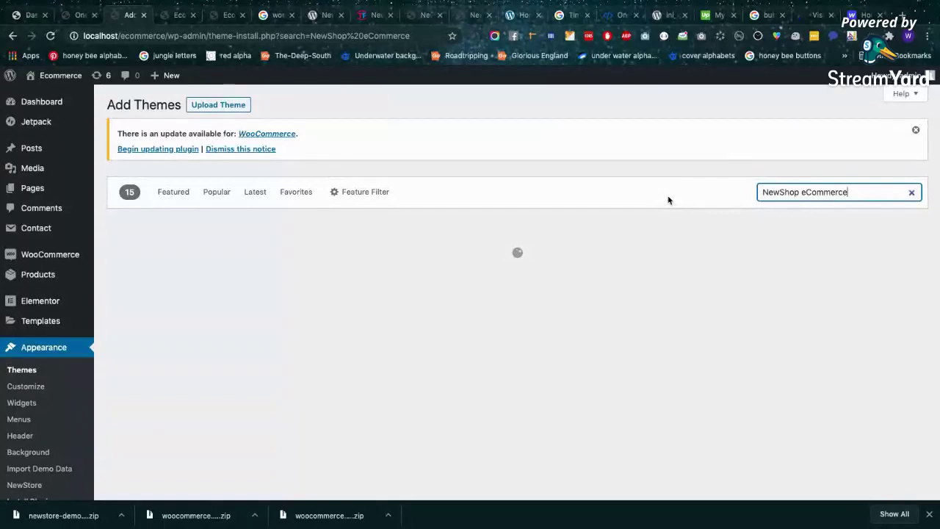
{"action": "mouse_move", "coordinate": [218, 351]}
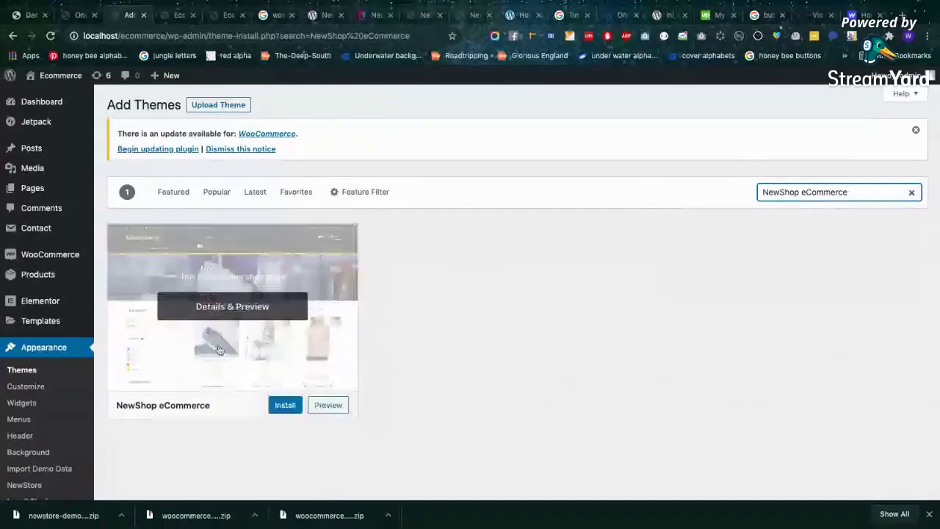
{"action": "left_click", "coordinate": [286, 405]}
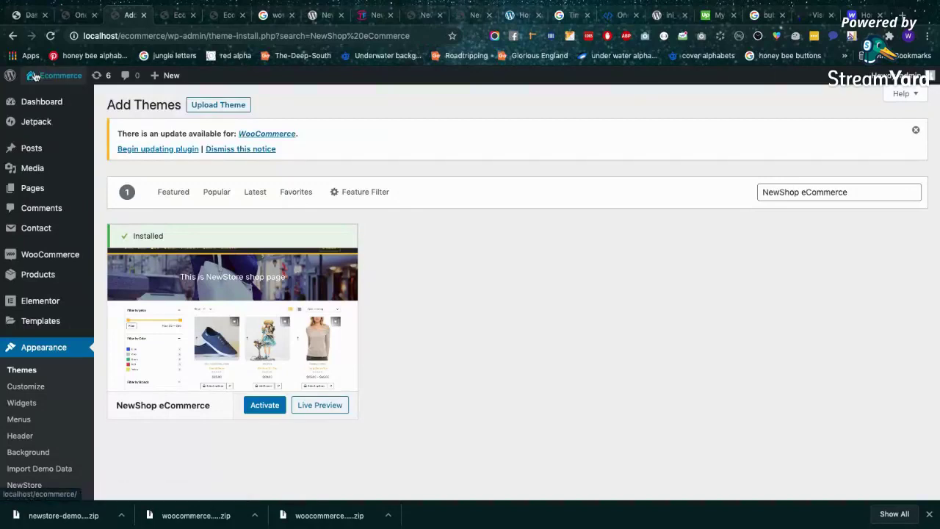
Visit the Ecommerce storefront and look over its home page and product sections in the NewStore design
{"action": "left_click", "coordinate": [221, 149]}
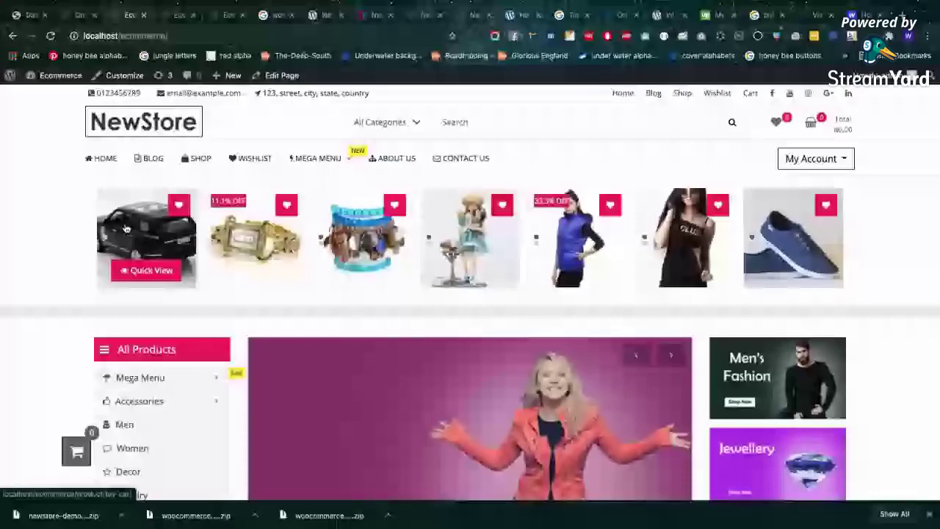
{"action": "scroll", "coordinate": [94, 300], "scroll_direction": "down", "scroll_amount": 6}
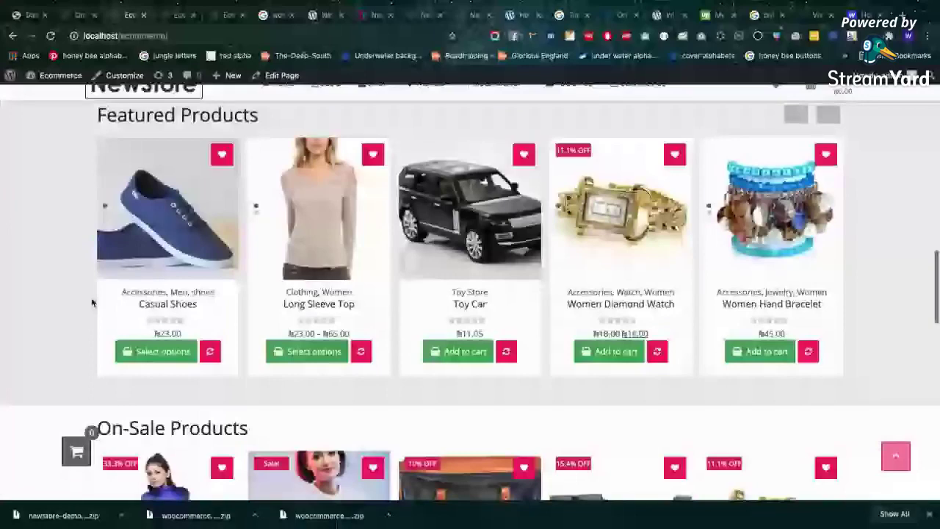
{"action": "scroll", "coordinate": [93, 301], "scroll_direction": "up", "scroll_amount": 6}
Go to the Ecommerce site's installed themes and activate the NewShop eCommerce theme
{"action": "mouse_move", "coordinate": [51, 75]}
{"action": "left_click", "coordinate": [121, 14]}
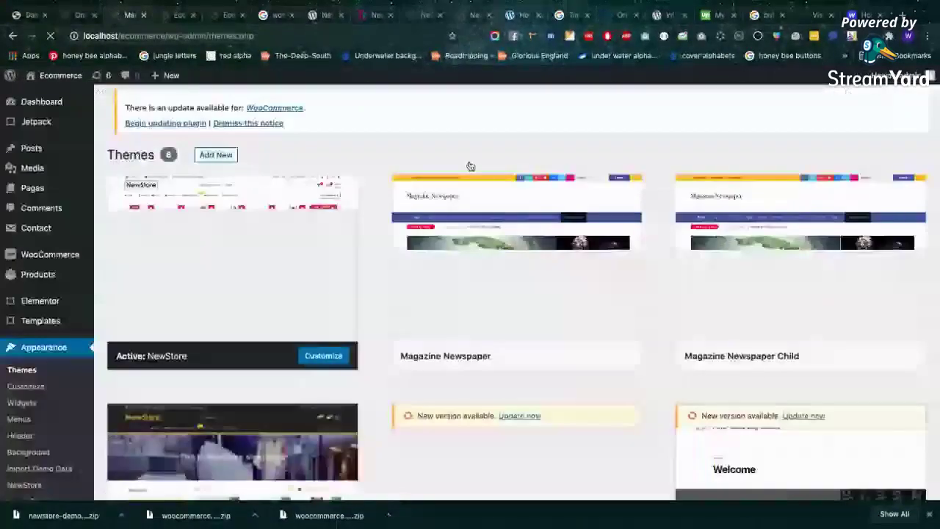
{"action": "scroll", "coordinate": [437, 309], "scroll_direction": "down", "scroll_amount": 1}
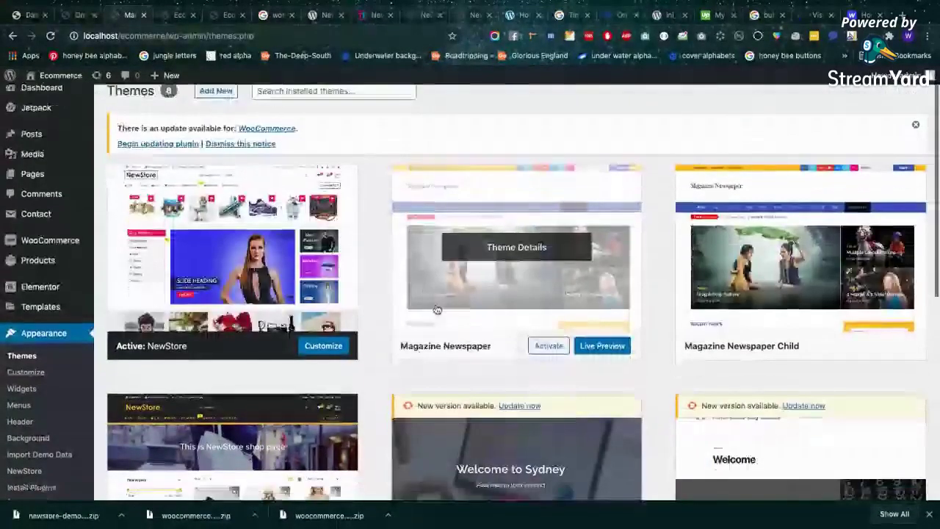
{"action": "scroll", "coordinate": [436, 309], "scroll_direction": "down", "scroll_amount": 5}
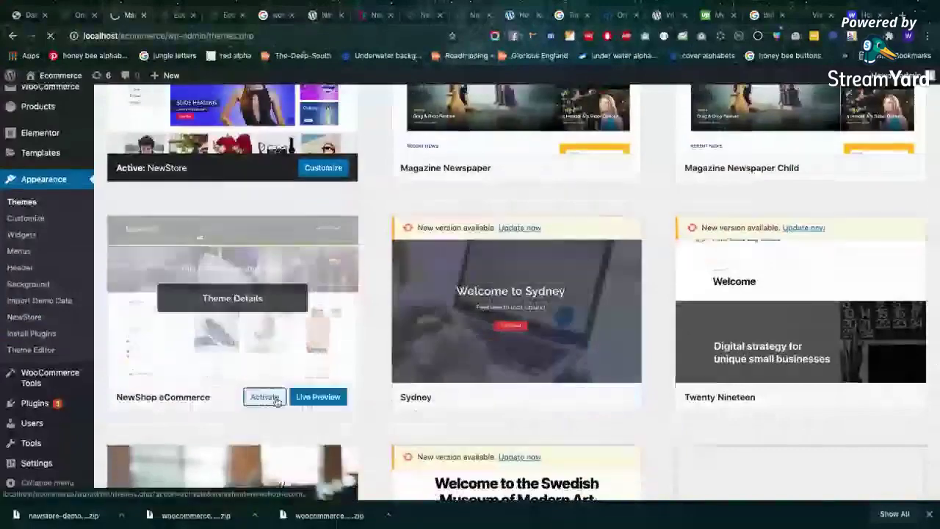
{"action": "scroll", "coordinate": [362, 283], "scroll_direction": "up", "scroll_amount": 3}
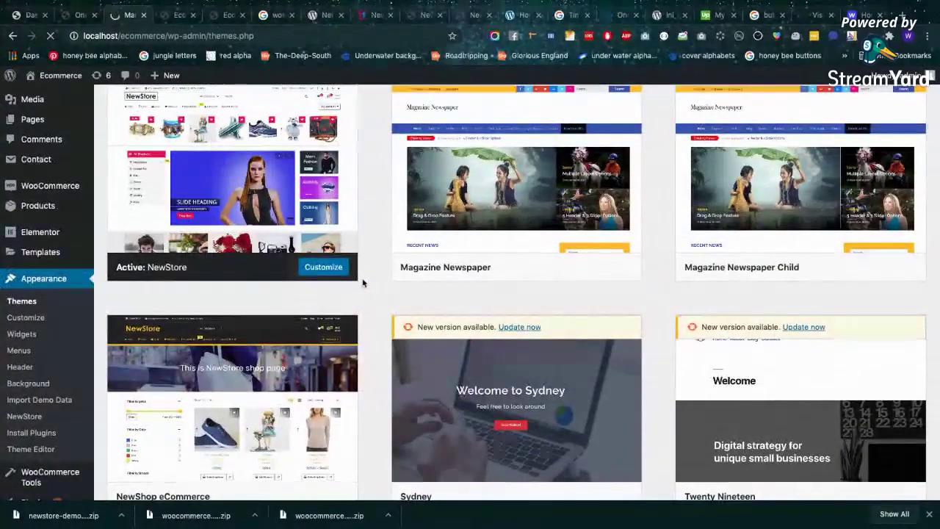
{"action": "scroll", "coordinate": [363, 283], "scroll_direction": "up", "scroll_amount": 3}
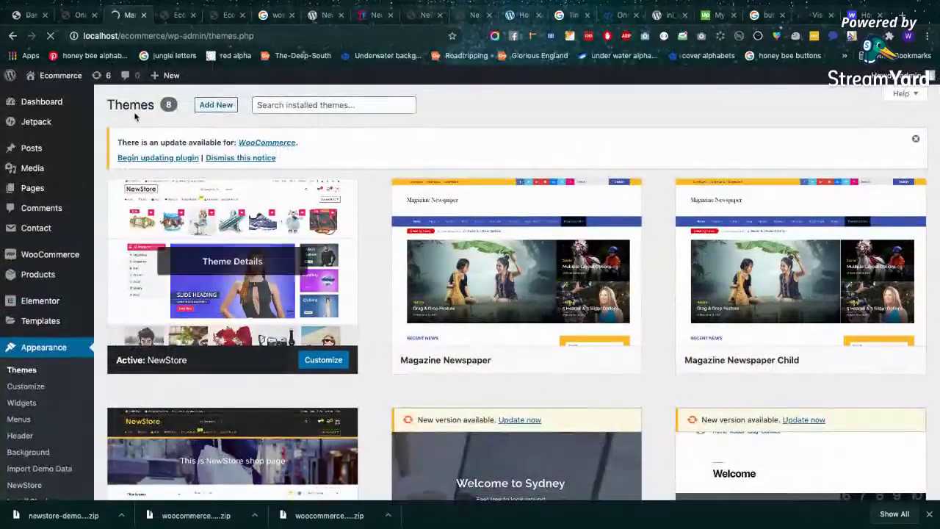
{"action": "scroll", "coordinate": [371, 283], "scroll_direction": "down", "scroll_amount": 5}
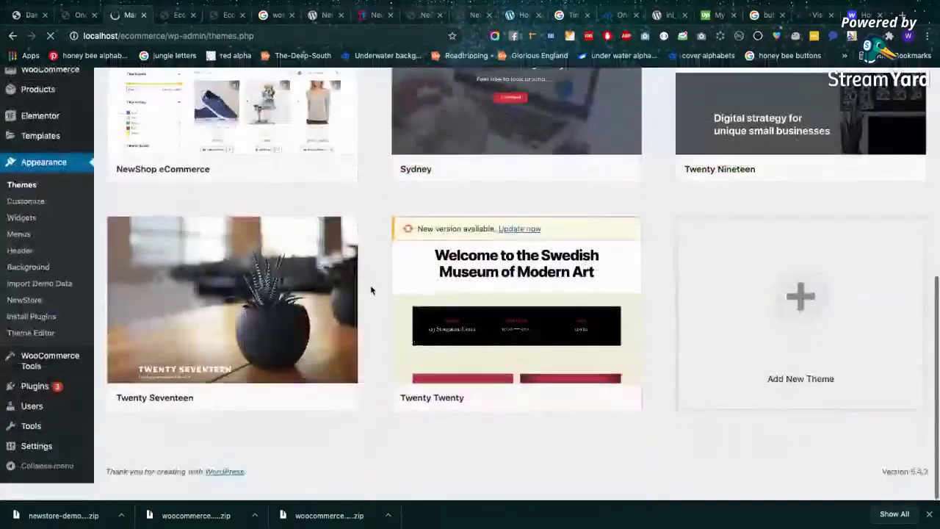
{"action": "scroll", "coordinate": [371, 290], "scroll_direction": "up", "scroll_amount": 3}
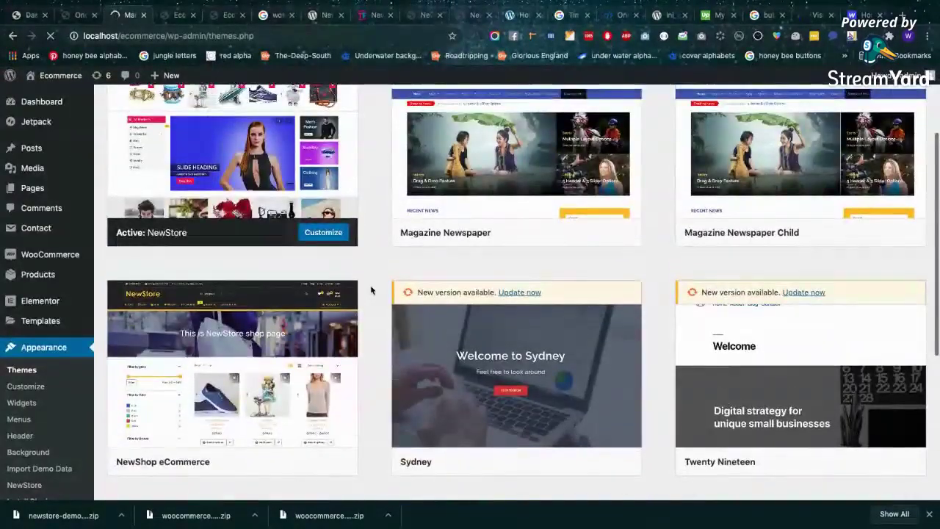
{"action": "scroll", "coordinate": [371, 290], "scroll_direction": "up", "scroll_amount": 2}
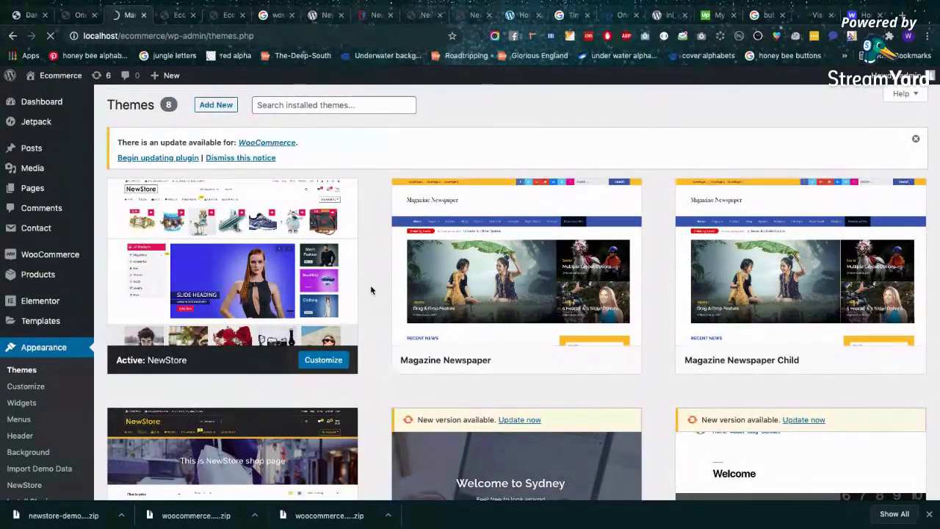
{"action": "scroll", "coordinate": [371, 290], "scroll_direction": "down", "scroll_amount": 2}
{"action": "scroll", "coordinate": [371, 290], "scroll_direction": "down", "scroll_amount": 1}
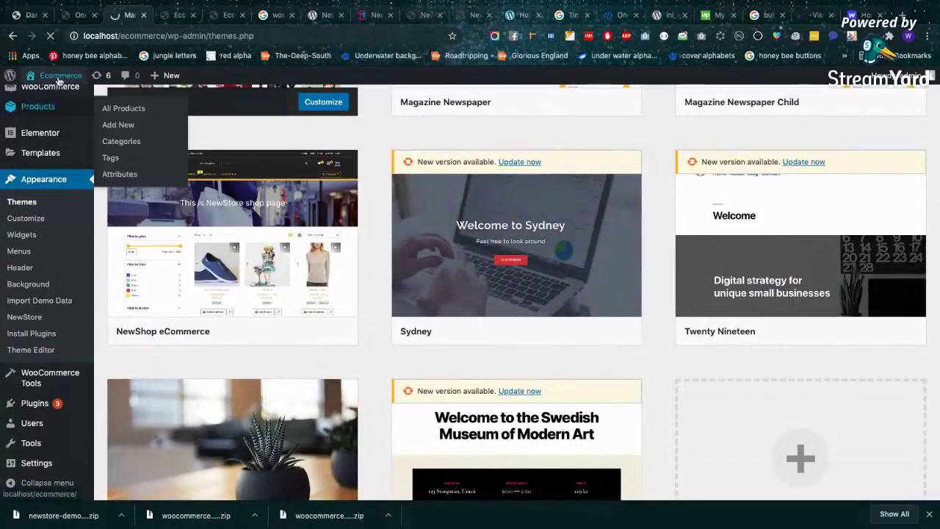
Visit the storefront and examine how the NewShop eCommerce theme displays the header, category list and product sections
{"action": "mouse_move", "coordinate": [60, 89]}
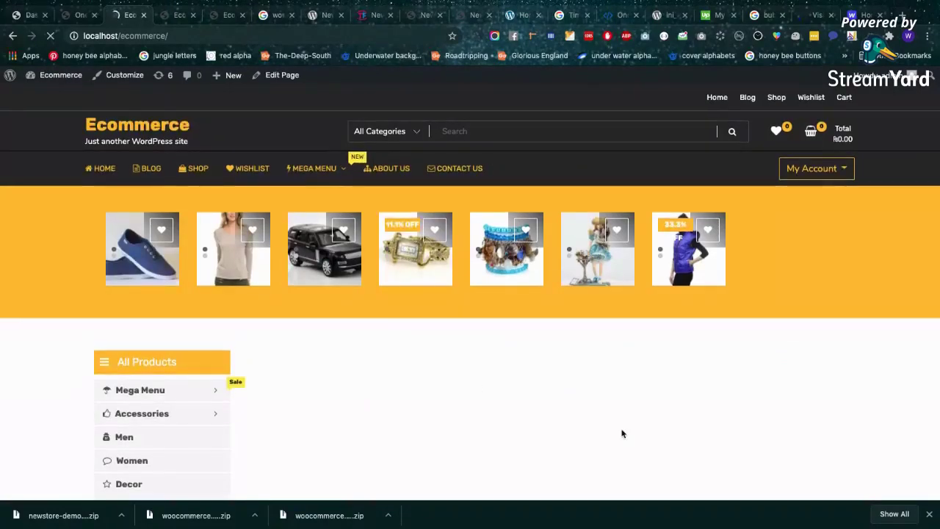
{"action": "scroll", "coordinate": [622, 433], "scroll_direction": "down", "scroll_amount": 5}
{"action": "scroll", "coordinate": [622, 434], "scroll_direction": "down", "scroll_amount": 1}
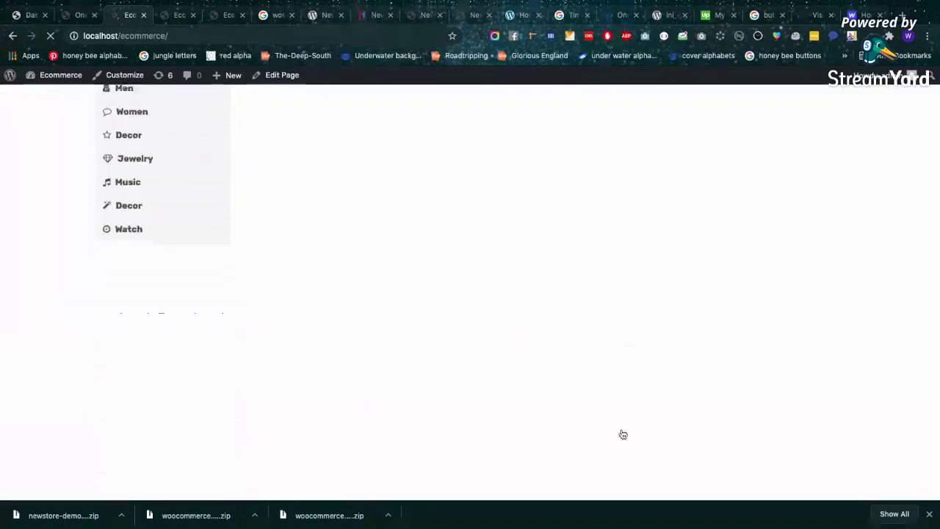
{"action": "scroll", "coordinate": [623, 433], "scroll_direction": "down", "scroll_amount": 3}
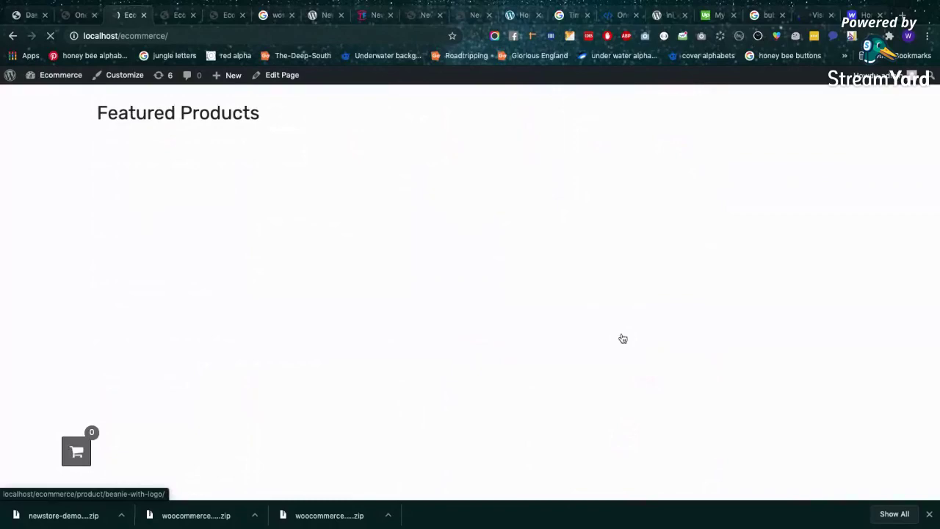
{"action": "scroll", "coordinate": [623, 339], "scroll_direction": "down", "scroll_amount": 7}
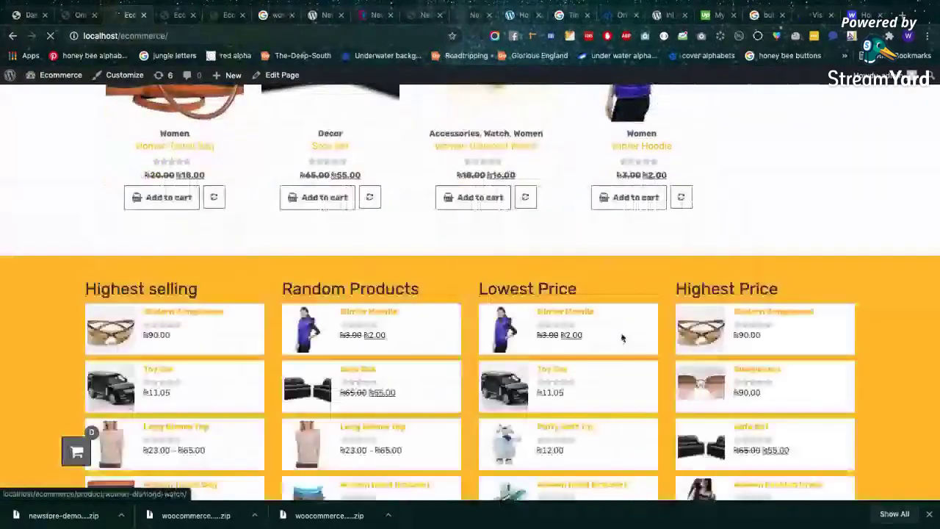
{"action": "scroll", "coordinate": [622, 338], "scroll_direction": "up", "scroll_amount": 6}
{"action": "scroll", "coordinate": [622, 338], "scroll_direction": "up", "scroll_amount": 3}
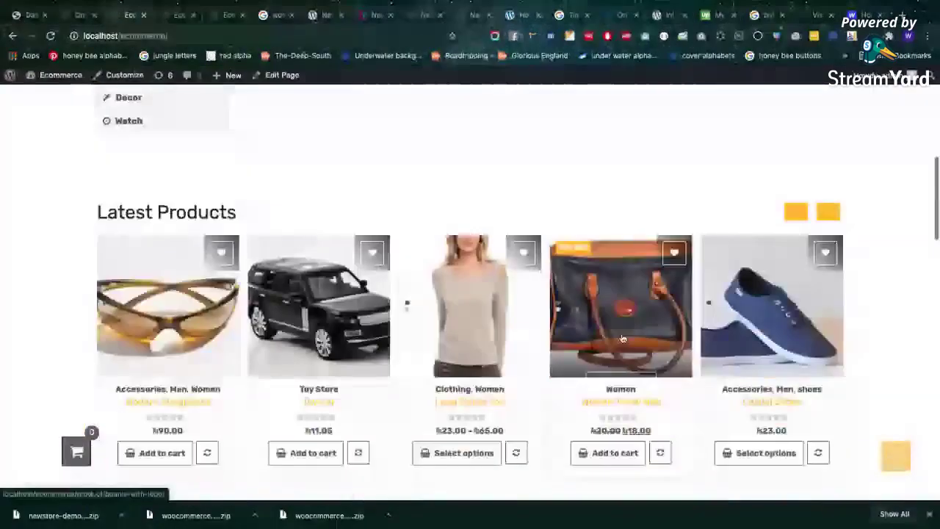
{"action": "scroll", "coordinate": [622, 338], "scroll_direction": "up", "scroll_amount": 6}
{"action": "scroll", "coordinate": [622, 338], "scroll_direction": "down", "scroll_amount": 2}
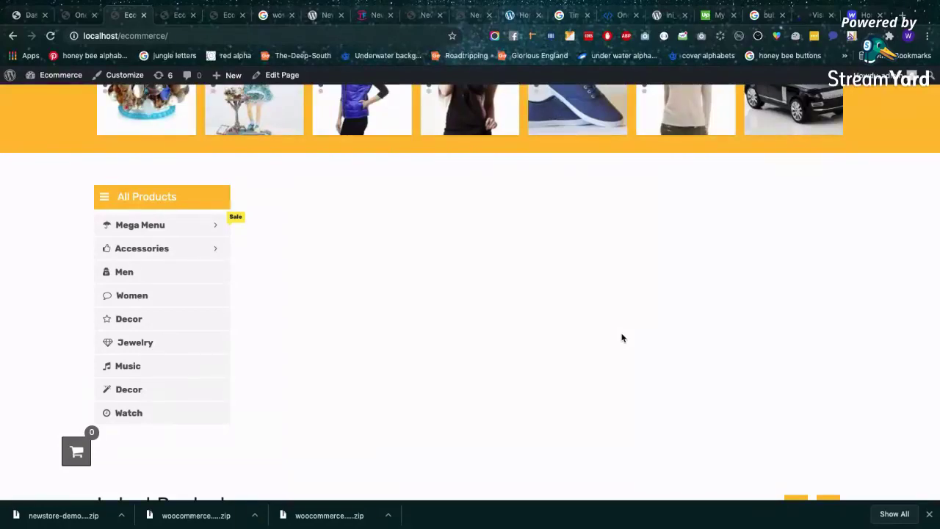
{"action": "scroll", "coordinate": [621, 338], "scroll_direction": "up", "scroll_amount": 3}
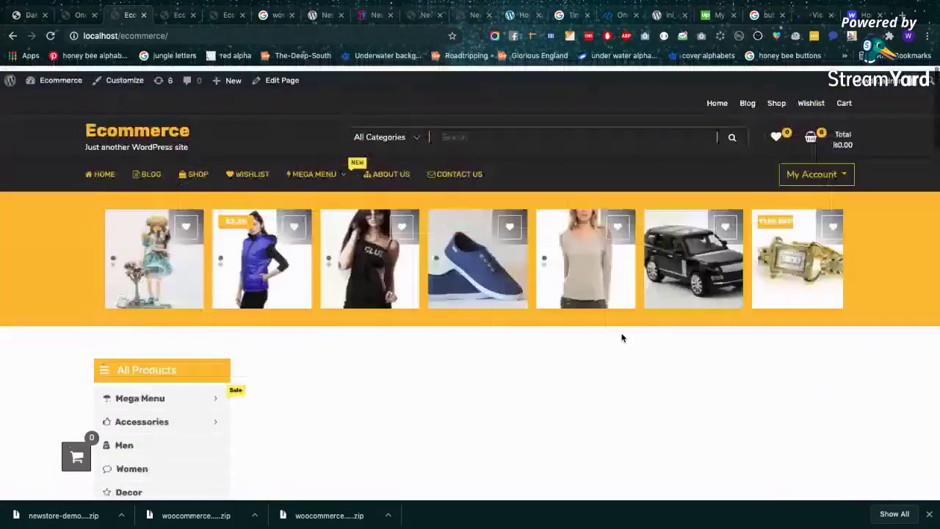
{"action": "scroll", "coordinate": [621, 338], "scroll_direction": "down", "scroll_amount": 1}
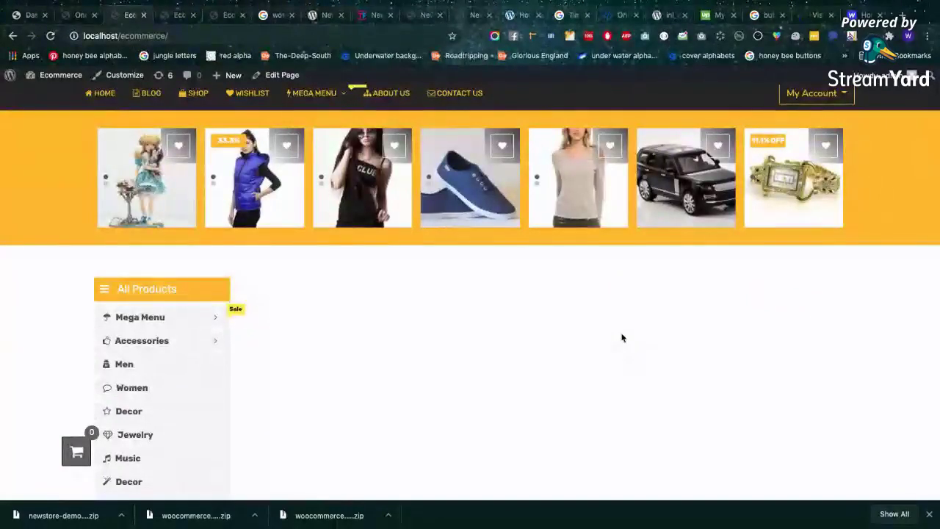
{"action": "scroll", "coordinate": [621, 337], "scroll_direction": "down", "scroll_amount": 8}
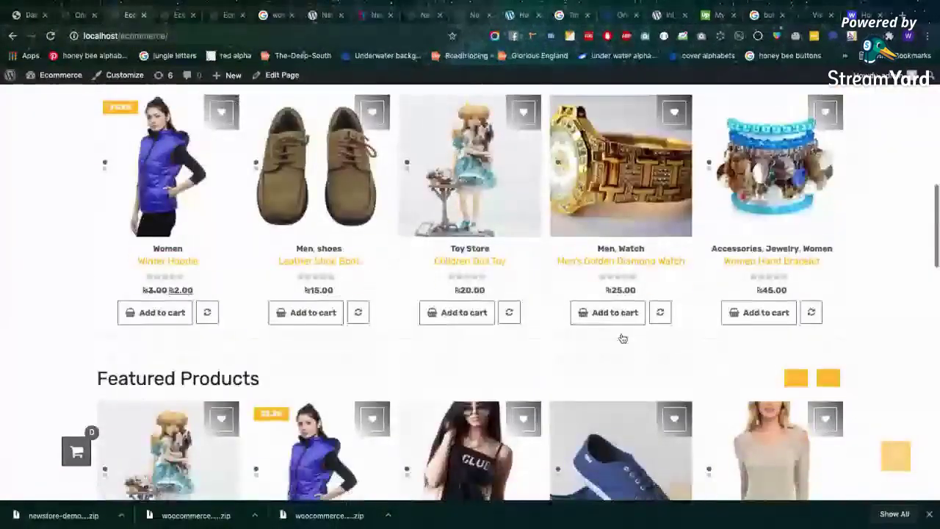
{"action": "scroll", "coordinate": [621, 338], "scroll_direction": "down", "scroll_amount": 3}
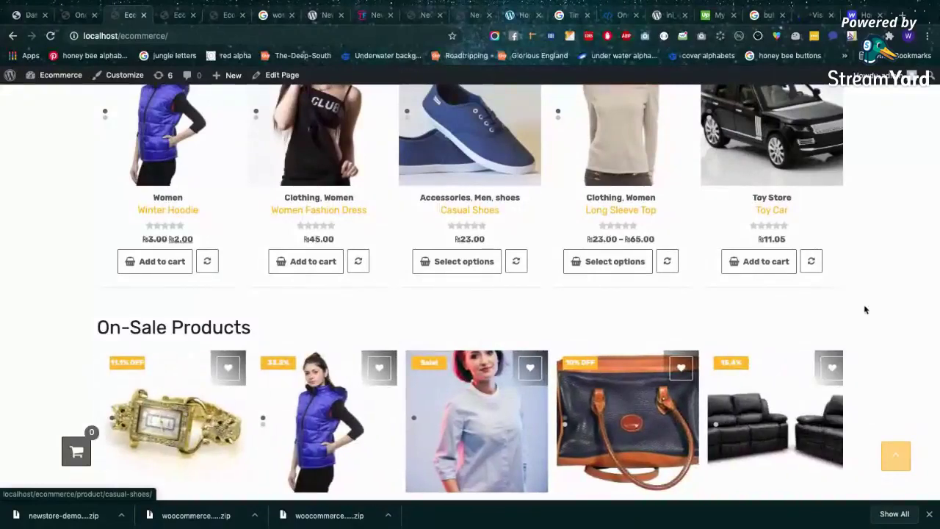
{"action": "scroll", "coordinate": [864, 308], "scroll_direction": "up", "scroll_amount": 10}
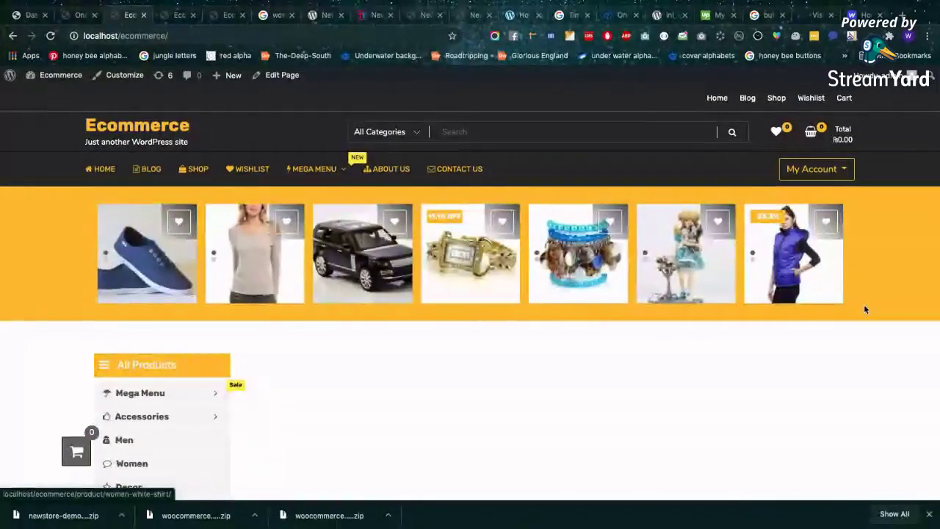
Return to the site dashboard, open the NewShop eCommerce theme's welcome page and read its Getting Started information
{"action": "left_click", "coordinate": [74, 98]}
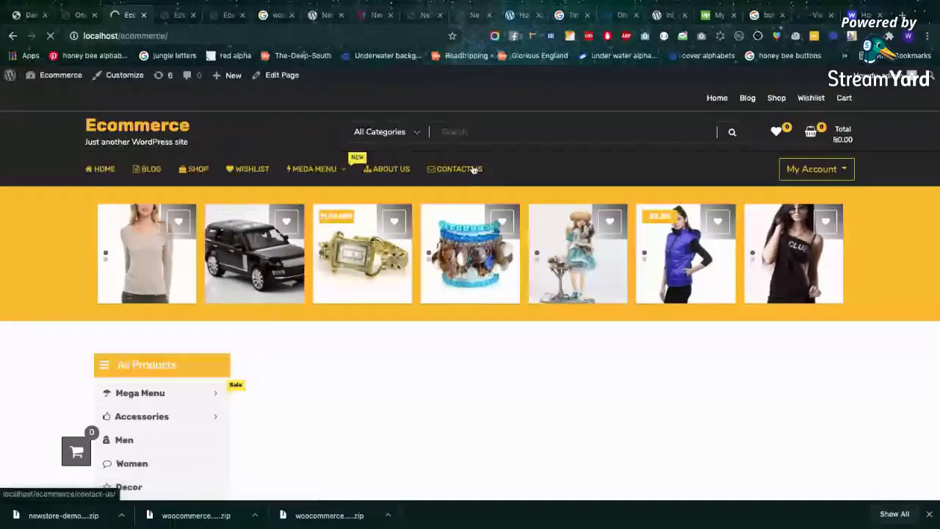
{"action": "mouse_move", "coordinate": [332, 164]}
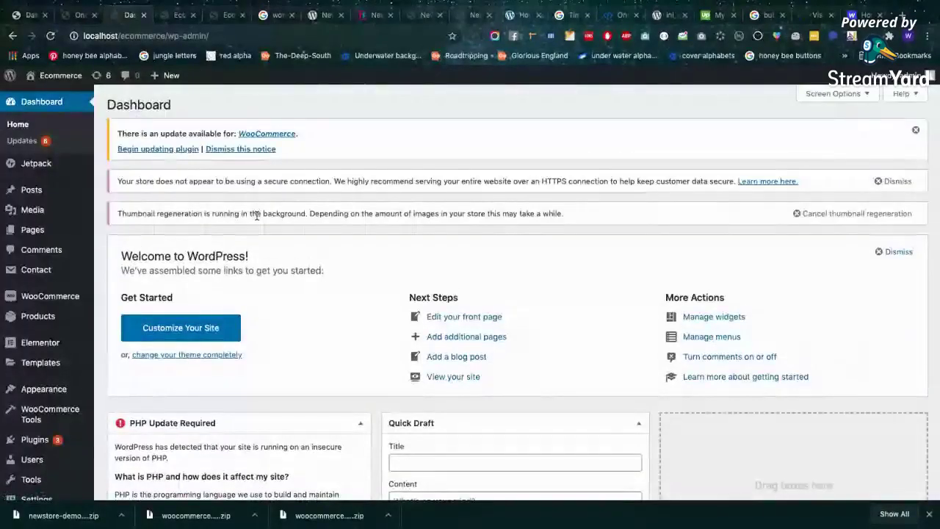
{"action": "scroll", "coordinate": [73, 426], "scroll_direction": "down", "scroll_amount": 1}
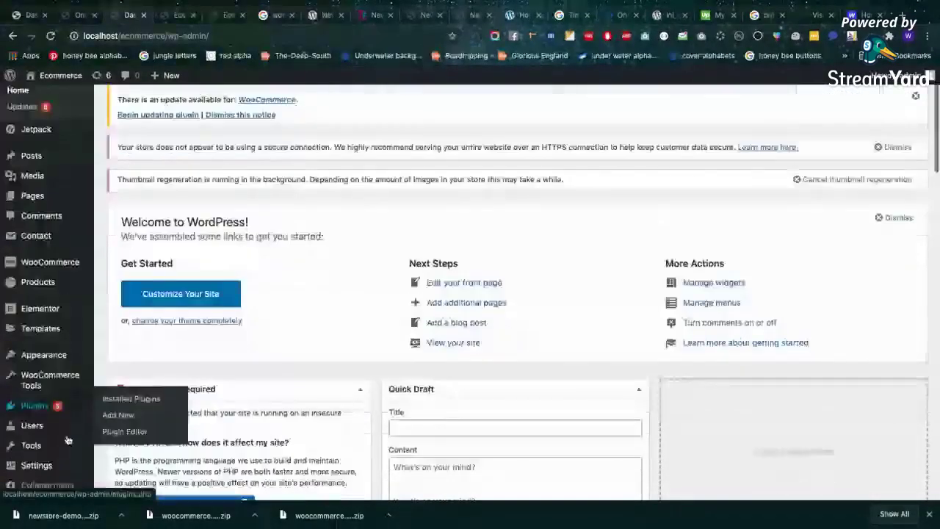
{"action": "scroll", "coordinate": [68, 440], "scroll_direction": "down", "scroll_amount": 1}
{"action": "mouse_move", "coordinate": [69, 352]}
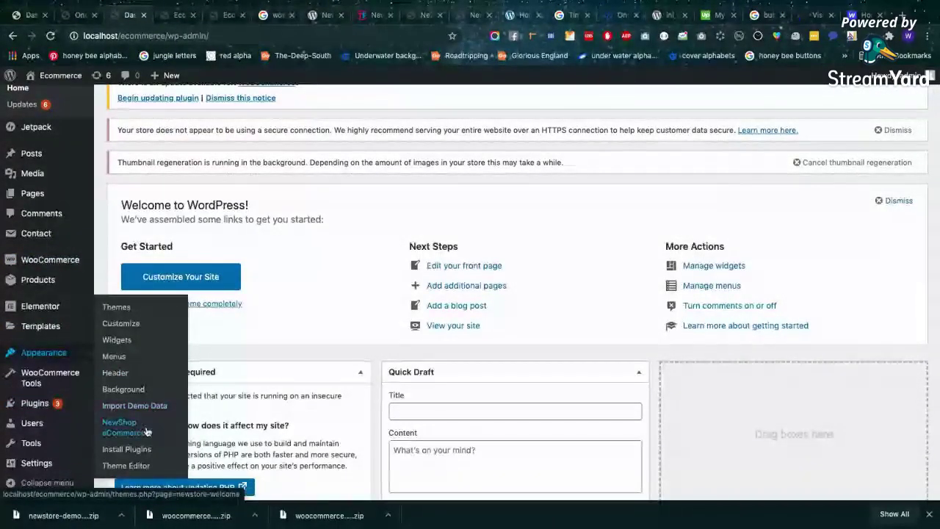
{"action": "left_click", "coordinate": [121, 427]}
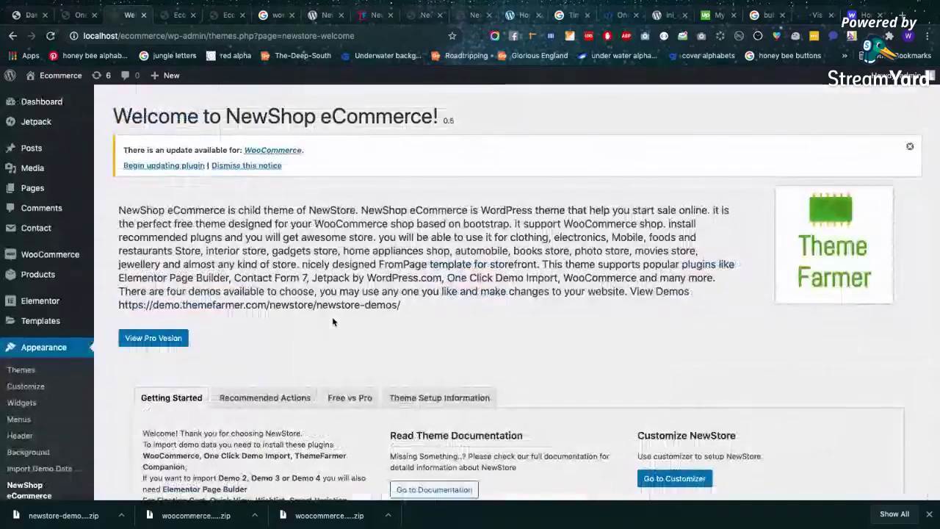
{"action": "scroll", "coordinate": [332, 321], "scroll_direction": "down", "scroll_amount": 2}
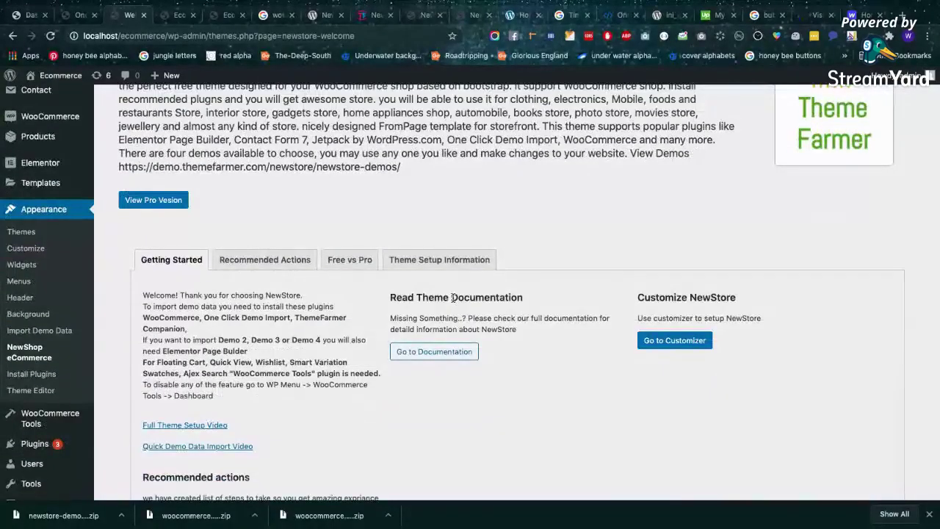
{"action": "scroll", "coordinate": [453, 298], "scroll_direction": "down", "scroll_amount": 1}
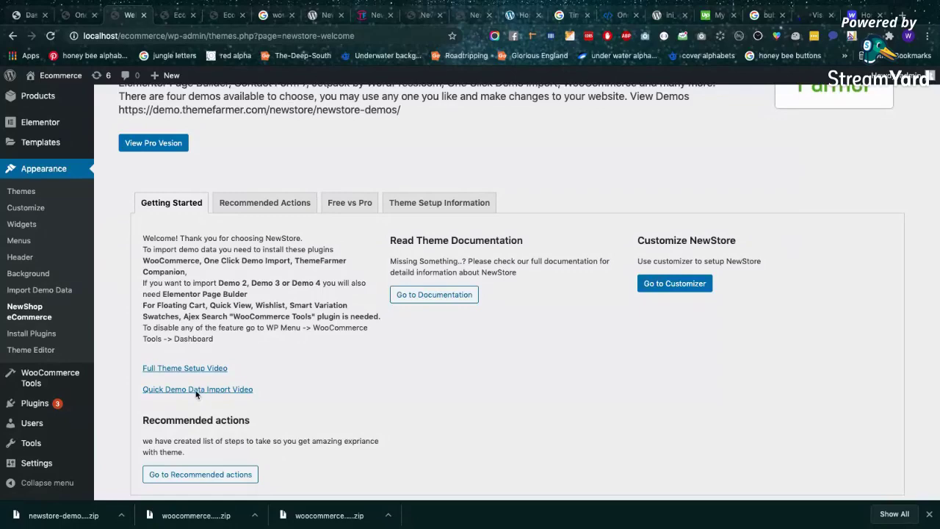
Open the NewShop eCommerce theme's Recommended Actions and check the status of the recommended plugins
{"action": "scroll", "coordinate": [191, 368], "scroll_direction": "down", "scroll_amount": 1}
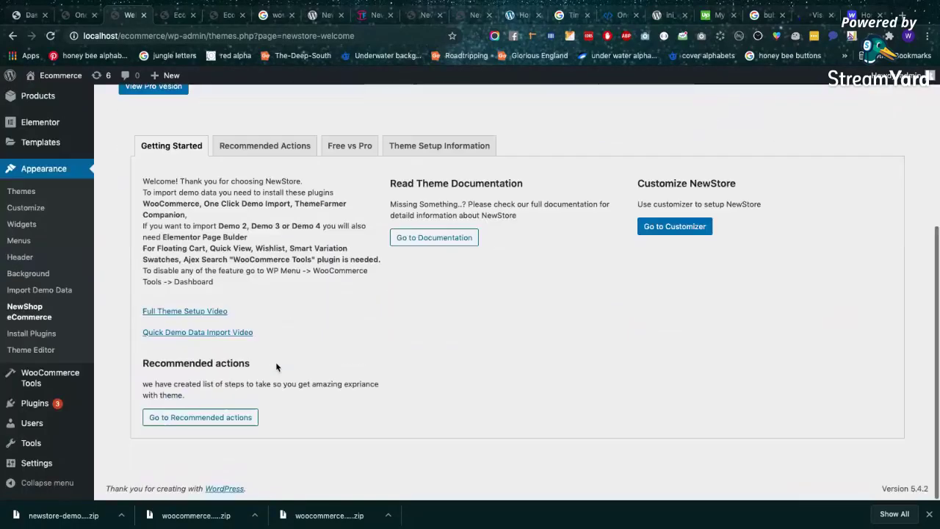
{"action": "left_click", "coordinate": [224, 420]}
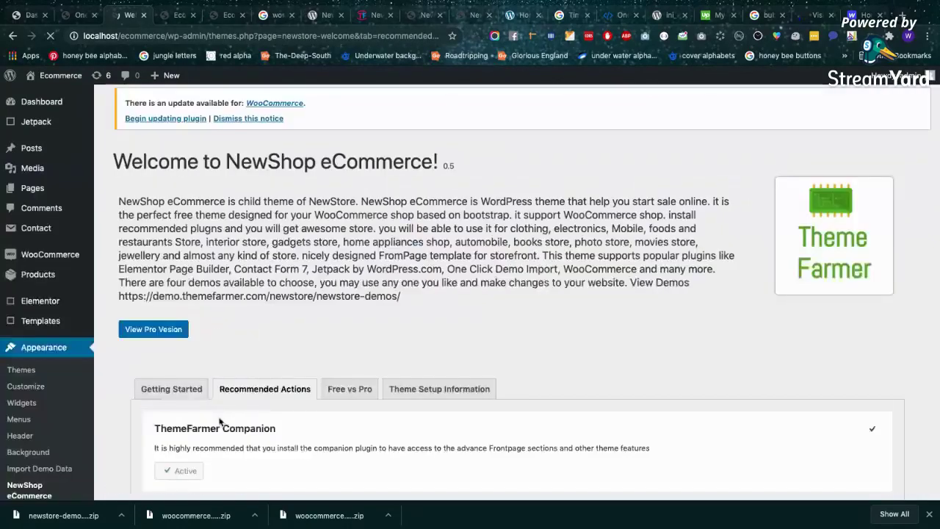
{"action": "scroll", "coordinate": [300, 378], "scroll_direction": "down", "scroll_amount": 2}
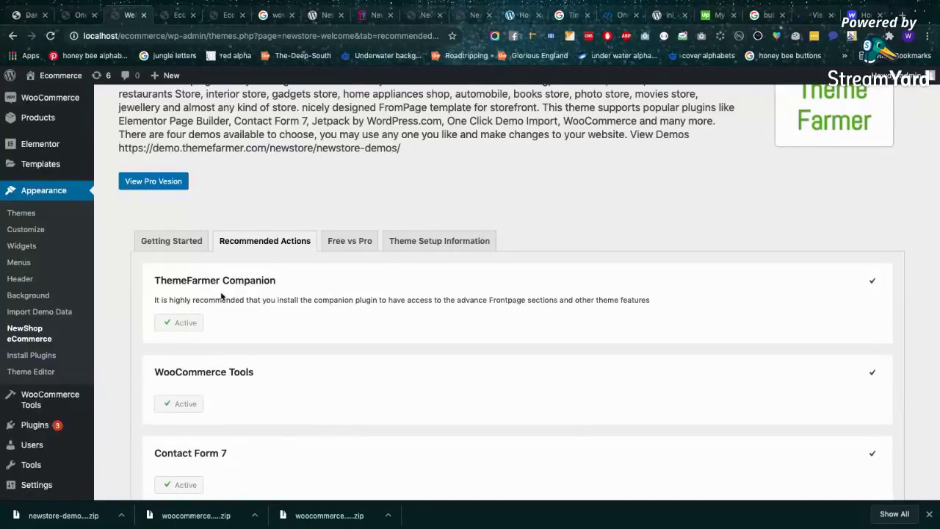
{"action": "scroll", "coordinate": [221, 296], "scroll_direction": "down", "scroll_amount": 3}
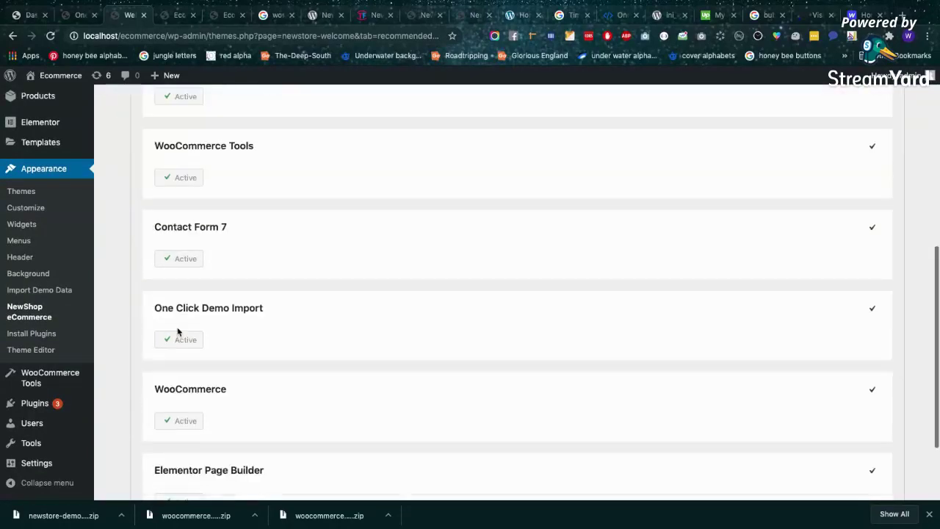
{"action": "scroll", "coordinate": [251, 323], "scroll_direction": "down", "scroll_amount": 2}
{"action": "scroll", "coordinate": [298, 264], "scroll_direction": "up", "scroll_amount": 3}
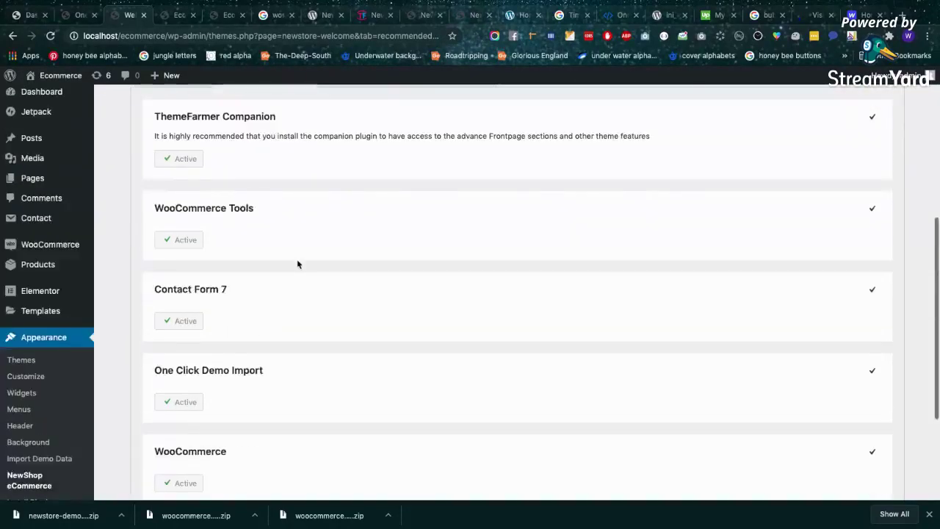
{"action": "scroll", "coordinate": [298, 264], "scroll_direction": "up", "scroll_amount": 2}
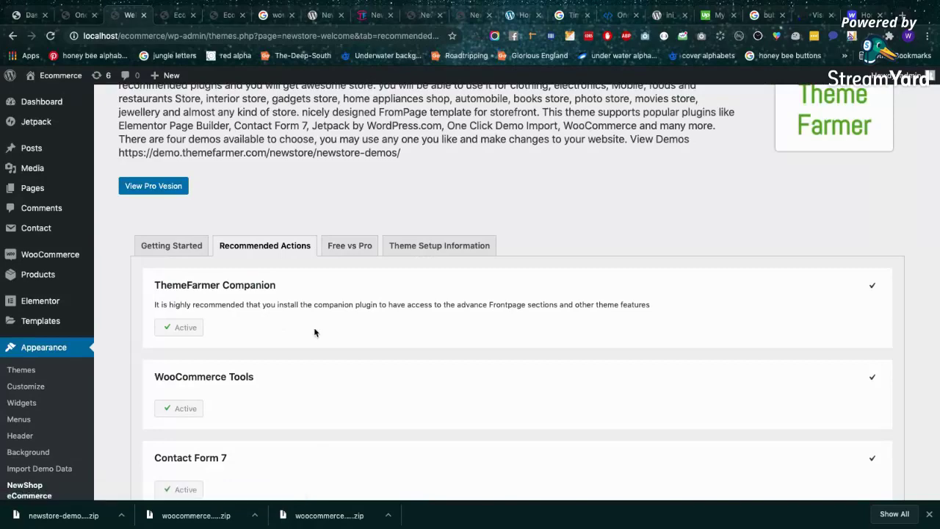
{"action": "scroll", "coordinate": [314, 332], "scroll_direction": "up", "scroll_amount": 2}
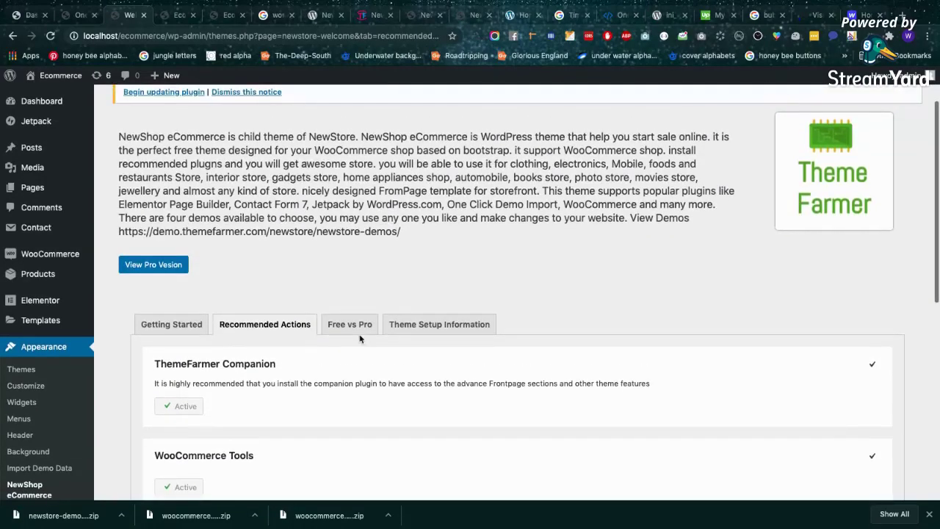
Open the Theme Setup Information and look over its setup videos, demo import option and theme links
{"action": "left_click", "coordinate": [439, 324]}
{"action": "scroll", "coordinate": [420, 381], "scroll_direction": "down", "scroll_amount": 2}
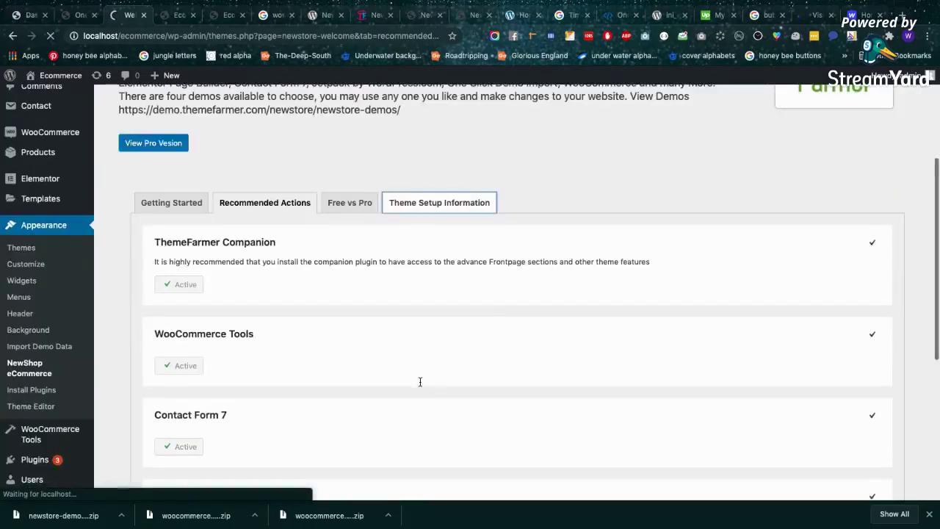
{"action": "scroll", "coordinate": [420, 382], "scroll_direction": "down", "scroll_amount": 5}
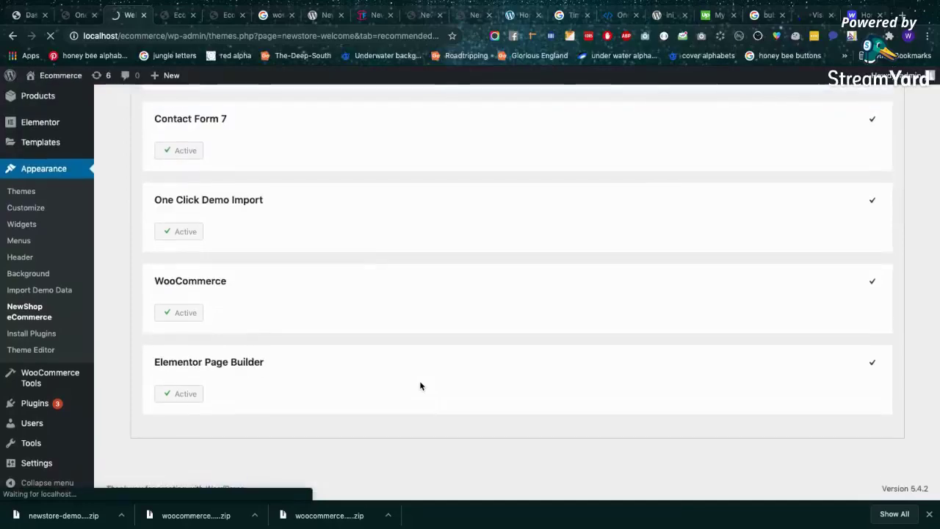
{"action": "scroll", "coordinate": [420, 381], "scroll_direction": "up", "scroll_amount": 2}
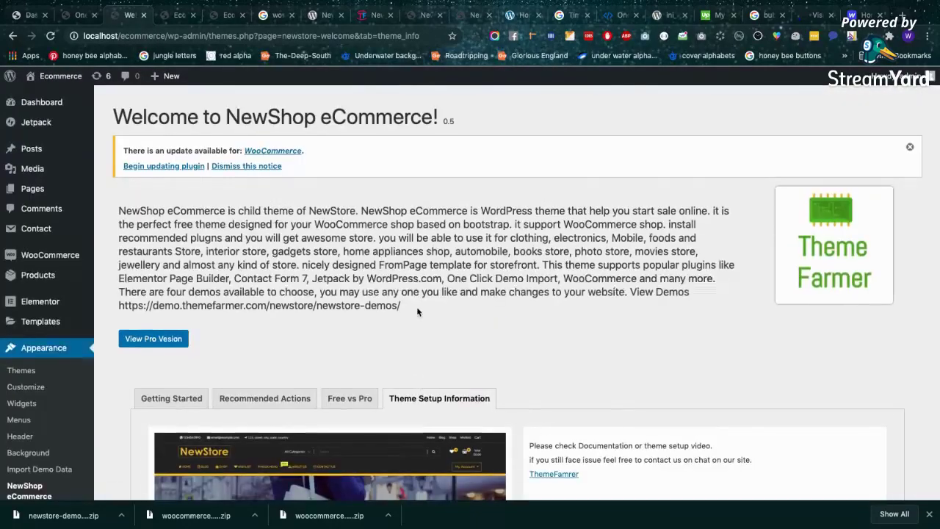
{"action": "scroll", "coordinate": [417, 312], "scroll_direction": "down", "scroll_amount": 4}
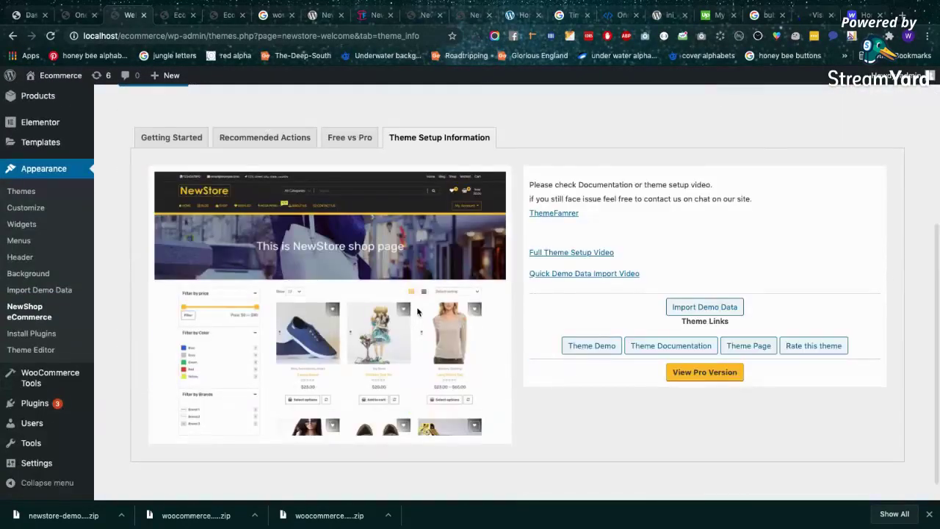
{"action": "scroll", "coordinate": [417, 311], "scroll_direction": "down", "scroll_amount": 1}
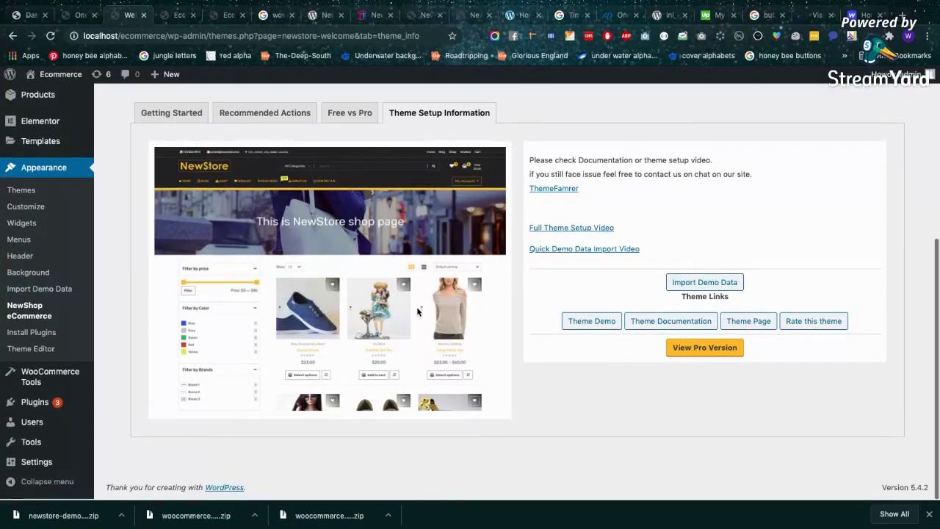
Go to the theme's demo data import and import the Demo 1 with the black-and-yellow header
{"action": "left_click", "coordinate": [705, 282]}
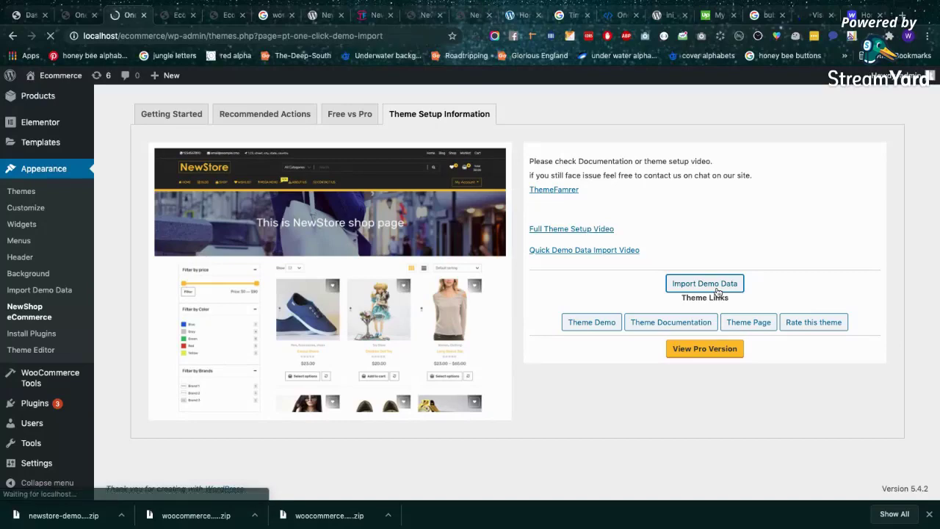
{"action": "scroll", "coordinate": [583, 308], "scroll_direction": "down", "scroll_amount": 3}
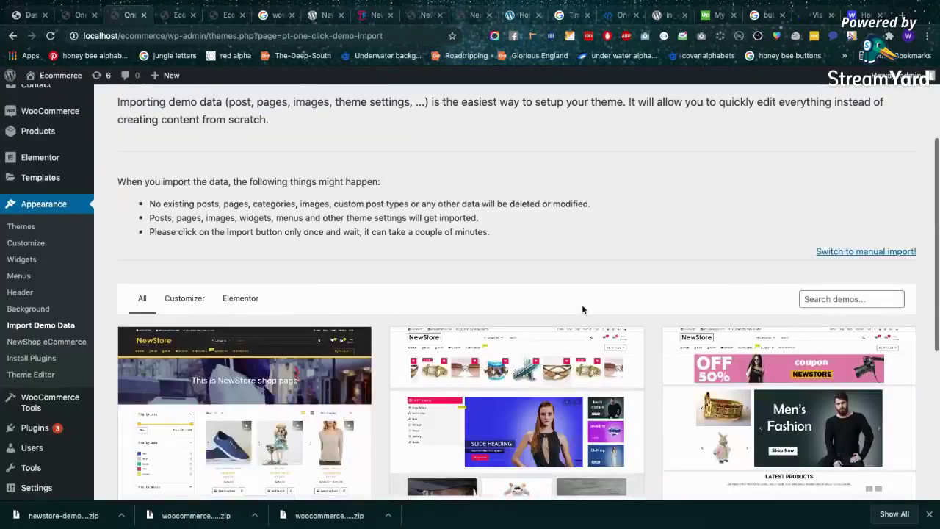
{"action": "scroll", "coordinate": [583, 309], "scroll_direction": "down", "scroll_amount": 3}
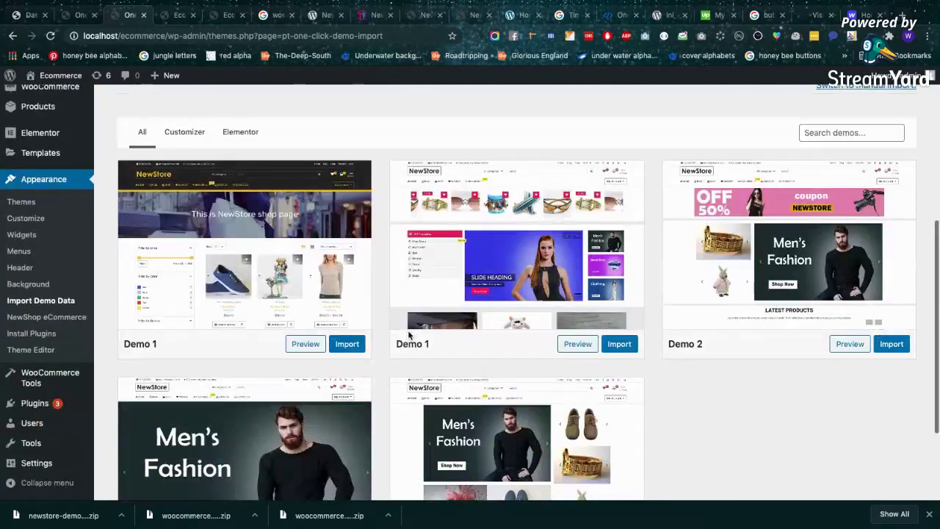
{"action": "left_click", "coordinate": [358, 352]}
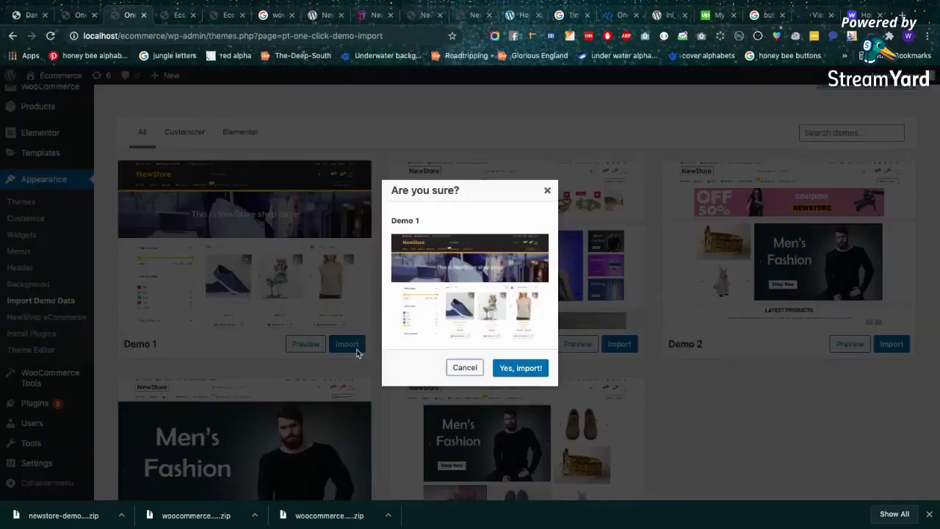
{"action": "left_click", "coordinate": [516, 368]}
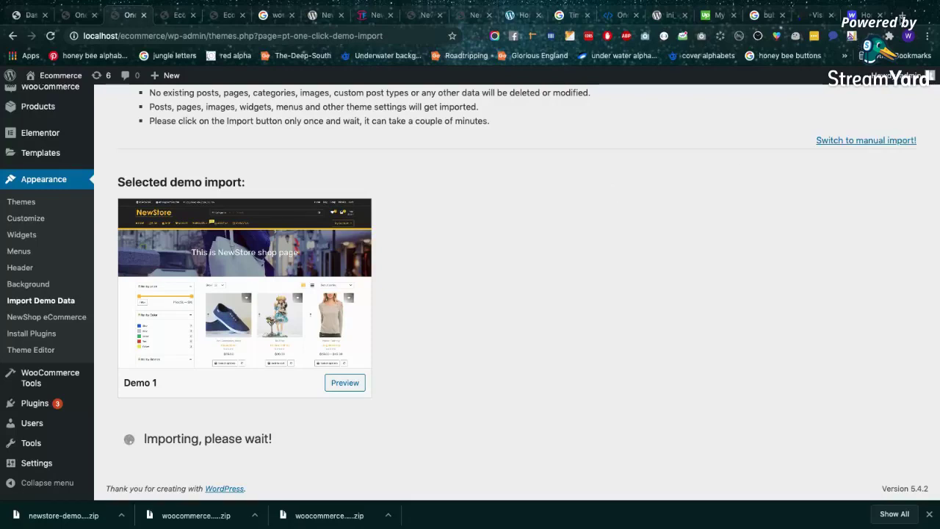
Open the WooCommerce website in a new browser tab
{"action": "left_click", "coordinate": [902, 16]}
{"action": "left_click", "coordinate": [355, 36]}
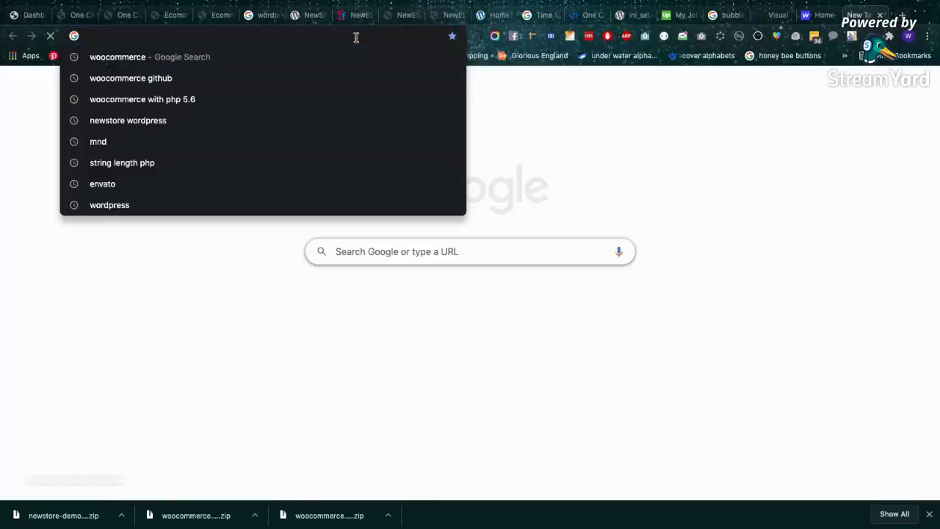
{"action": "type", "text": "w"}
{"action": "type", "text": "oocommerce"}
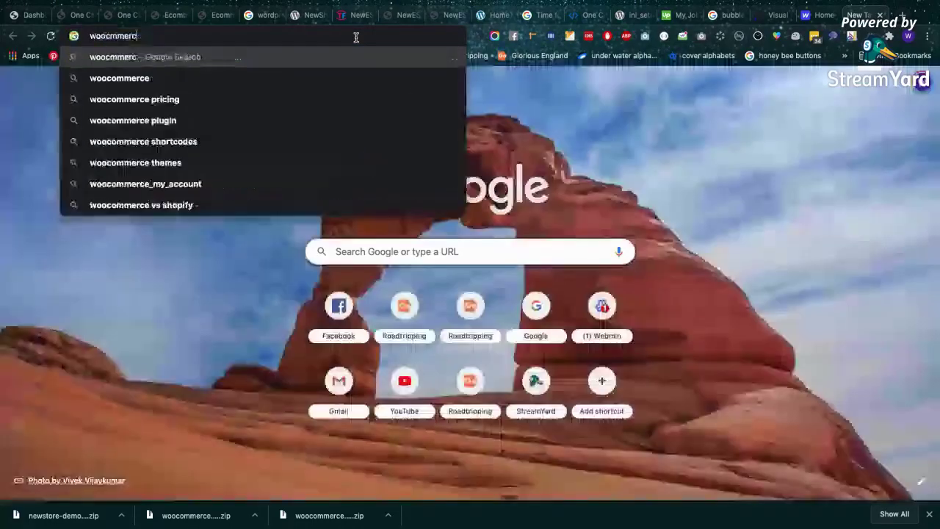
{"action": "key", "text": "Return"}
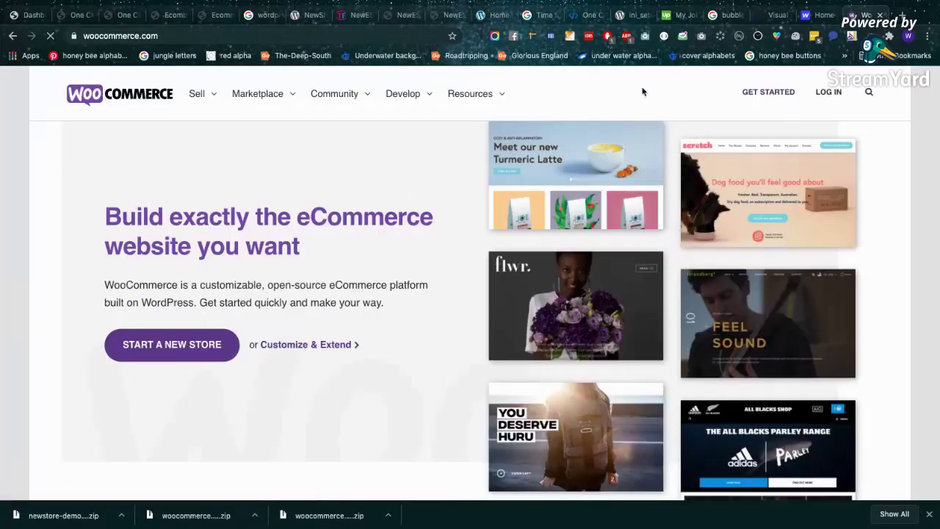
Look through the WooCommerce site's navigation sections and open the Documentation from its Resources
{"action": "mouse_move", "coordinate": [402, 102]}
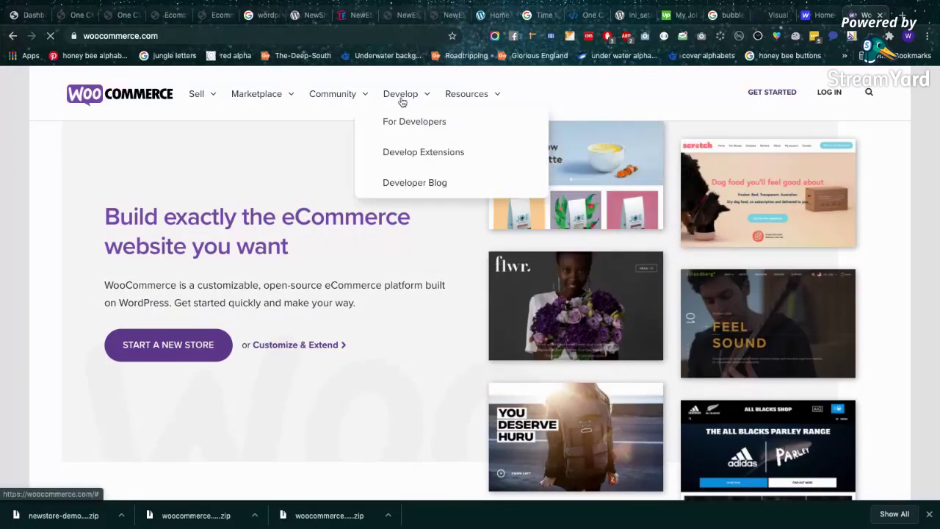
{"action": "mouse_move", "coordinate": [280, 100]}
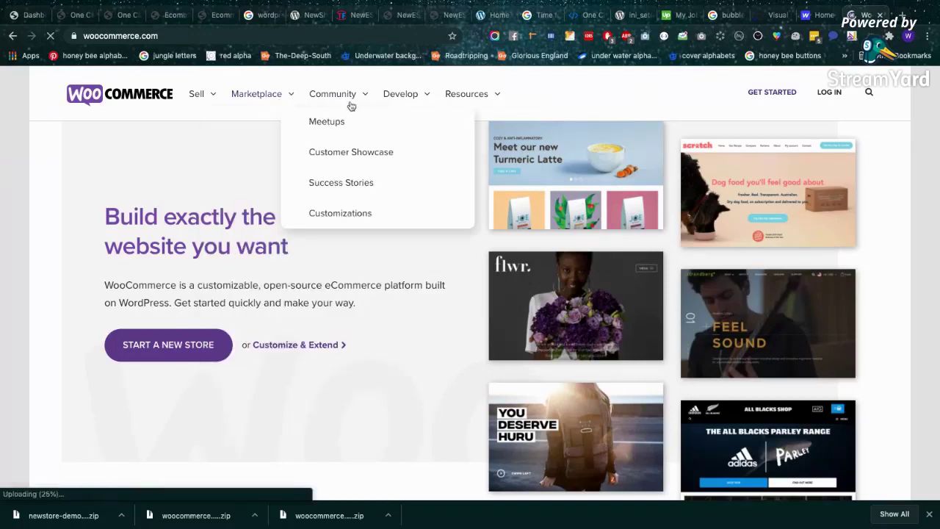
{"action": "mouse_move", "coordinate": [468, 99]}
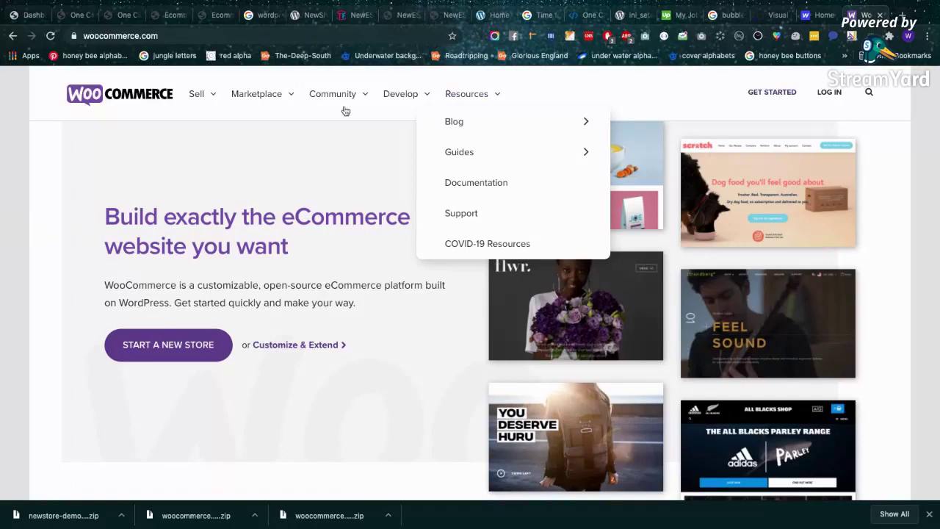
{"action": "mouse_move", "coordinate": [371, 102]}
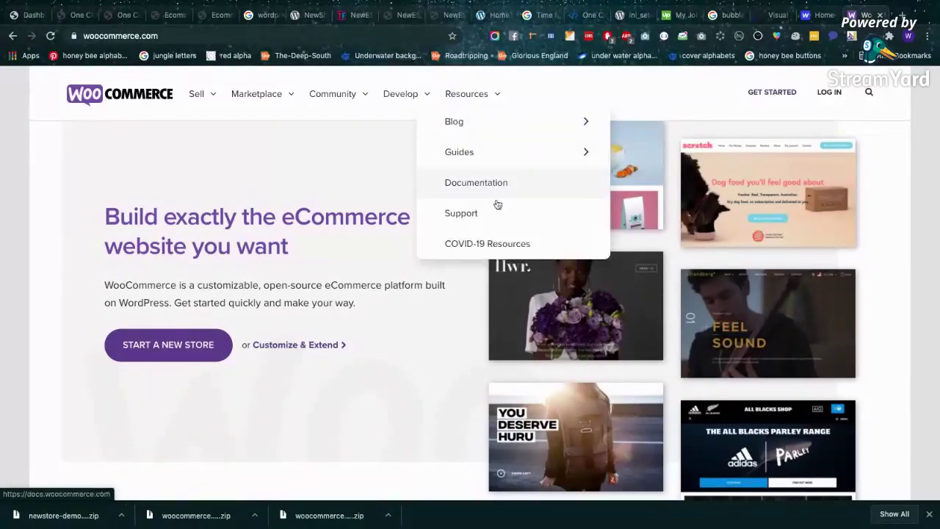
{"action": "mouse_move", "coordinate": [211, 98]}
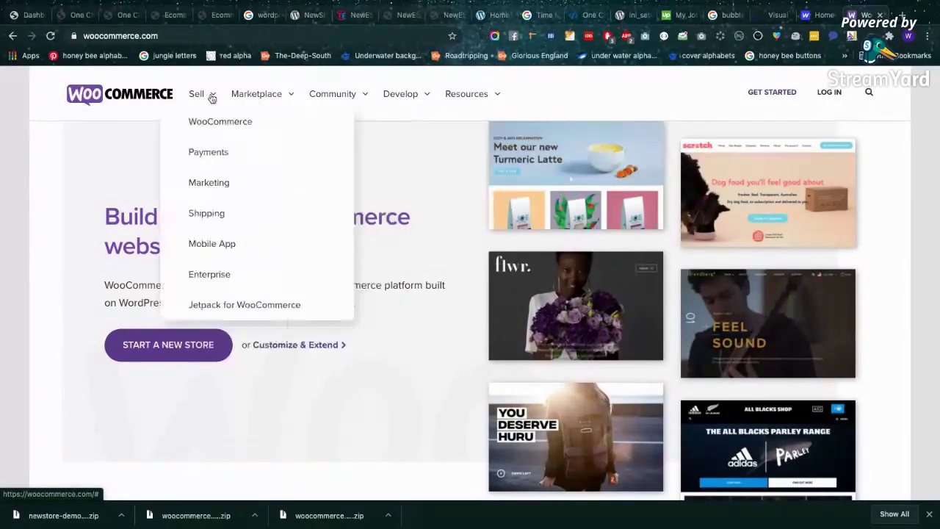
{"action": "mouse_move", "coordinate": [491, 129]}
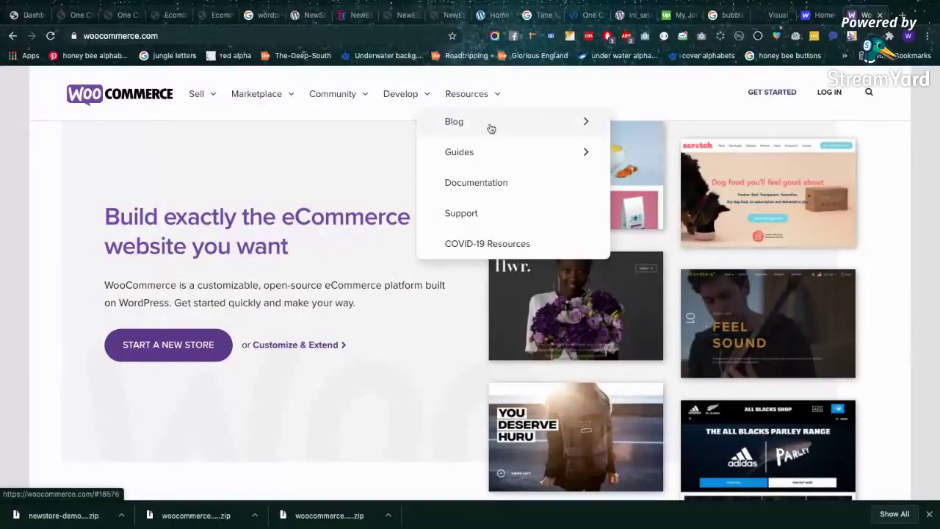
{"action": "left_click", "coordinate": [527, 181]}
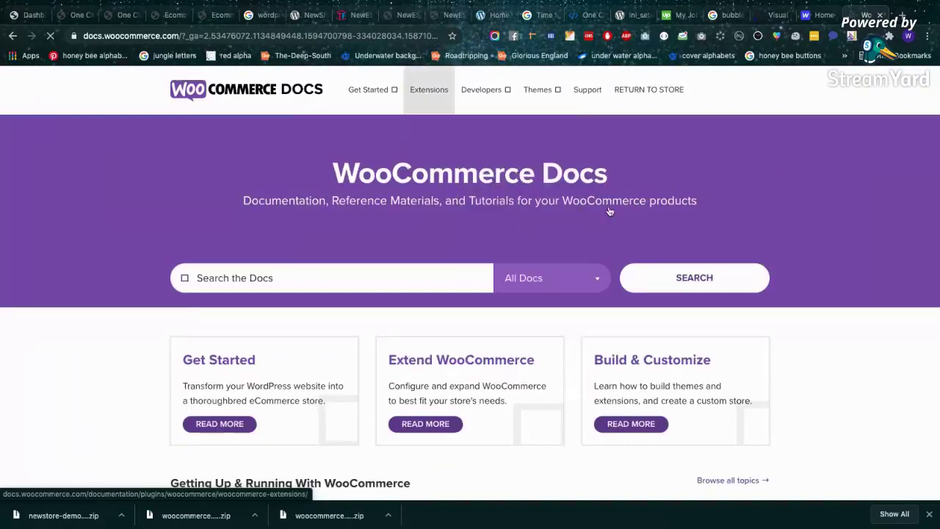
Browse the WooCommerce Docs topics and open Installation & Updating in a new tab
{"action": "scroll", "coordinate": [609, 205], "scroll_direction": "down", "scroll_amount": 3}
{"action": "scroll", "coordinate": [609, 210], "scroll_direction": "down", "scroll_amount": 3}
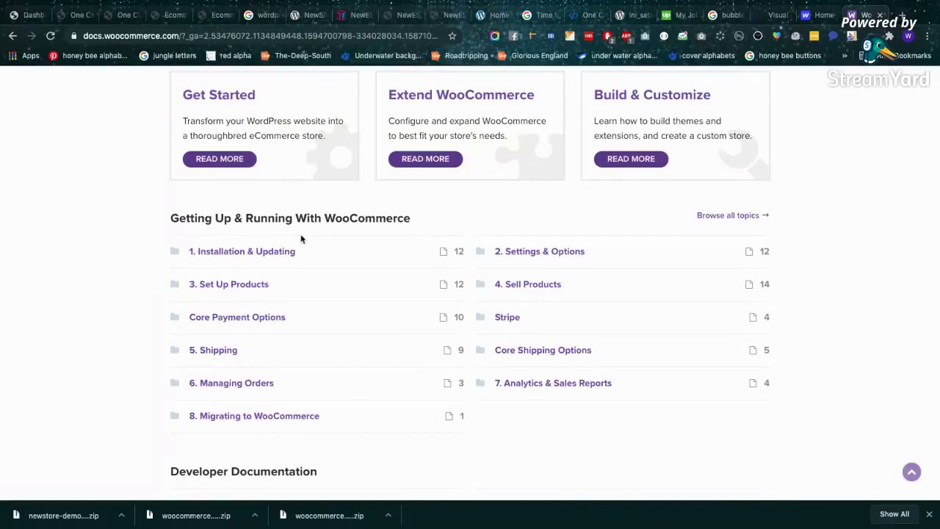
{"action": "right_click", "coordinate": [254, 252]}
{"action": "left_click", "coordinate": [259, 255]}
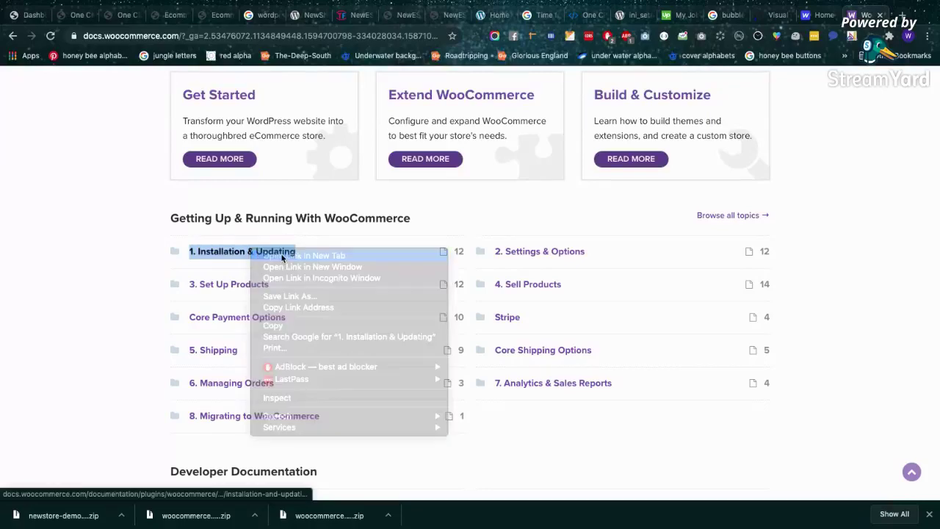
{"action": "scroll", "coordinate": [533, 411], "scroll_direction": "down", "scroll_amount": 1}
{"action": "scroll", "coordinate": [533, 412], "scroll_direction": "down", "scroll_amount": 4}
{"action": "scroll", "coordinate": [533, 413], "scroll_direction": "down", "scroll_amount": 2}
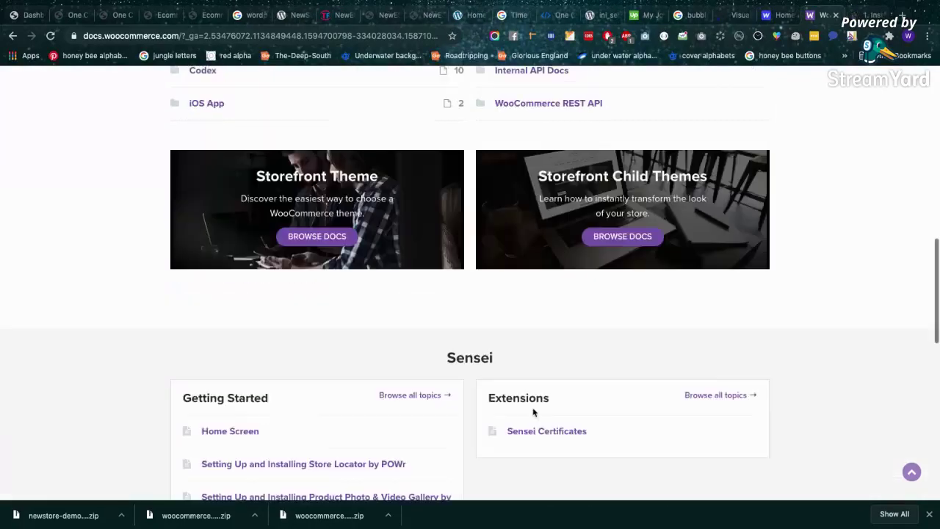
{"action": "scroll", "coordinate": [533, 411], "scroll_direction": "down", "scroll_amount": 3}
{"action": "scroll", "coordinate": [533, 411], "scroll_direction": "up", "scroll_amount": 15}
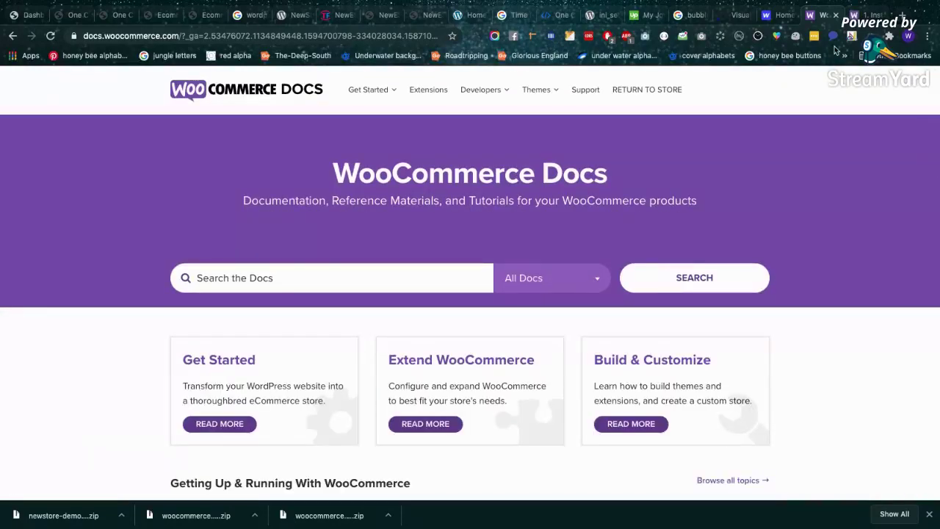
Switch to the Installation & Updating topic, open Server Recommendations and read the recommended, optional and hosting requirements
{"action": "left_click", "coordinate": [861, 15]}
{"action": "scroll", "coordinate": [772, 247], "scroll_direction": "down", "scroll_amount": 3}
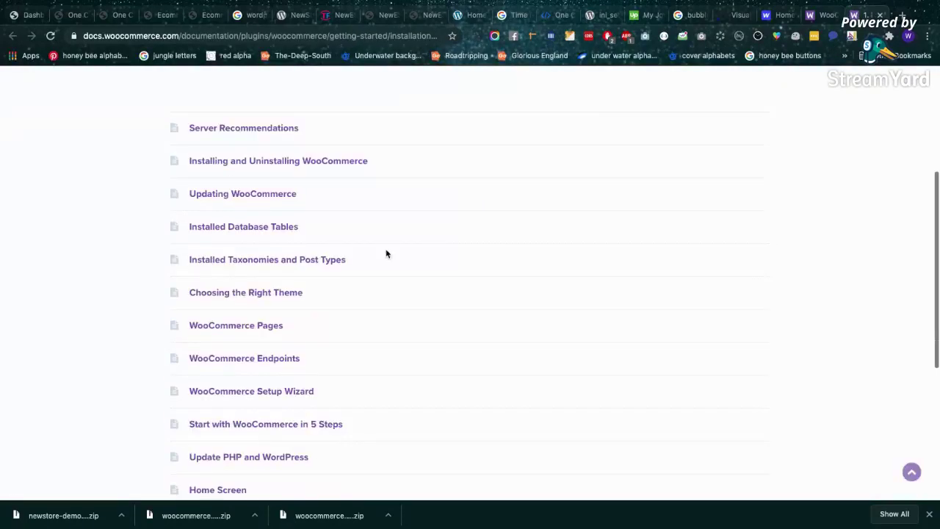
{"action": "left_click", "coordinate": [253, 129]}
{"action": "scroll", "coordinate": [464, 245], "scroll_direction": "down", "scroll_amount": 3}
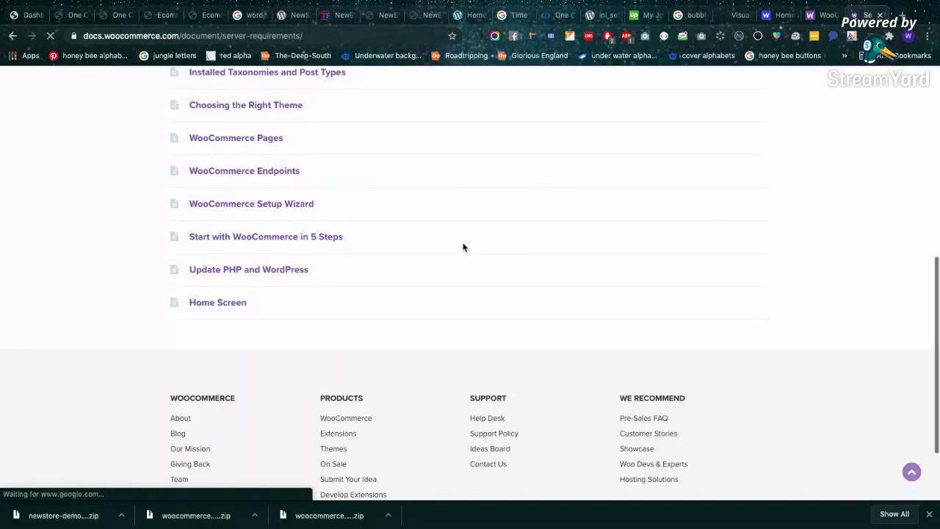
{"action": "scroll", "coordinate": [464, 246], "scroll_direction": "up", "scroll_amount": 3}
{"action": "scroll", "coordinate": [539, 231], "scroll_direction": "down", "scroll_amount": 5}
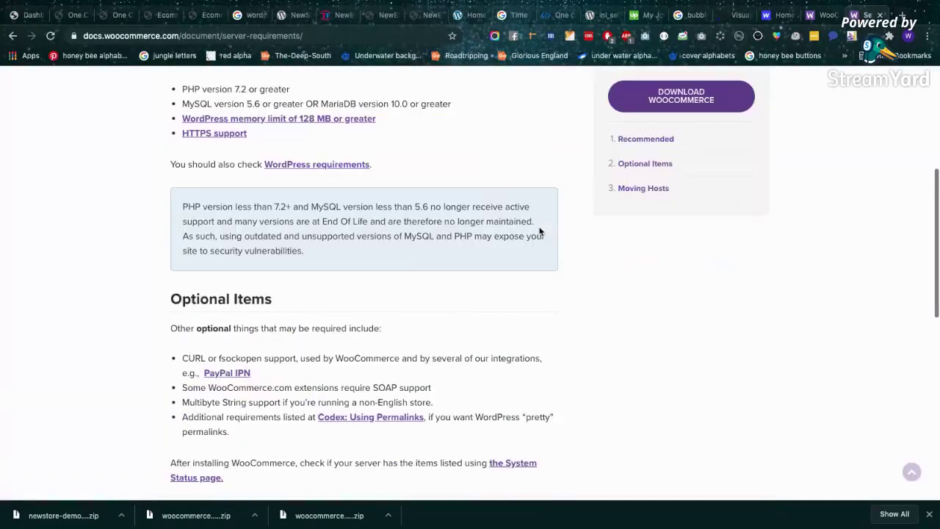
{"action": "scroll", "coordinate": [539, 231], "scroll_direction": "down", "scroll_amount": 4}
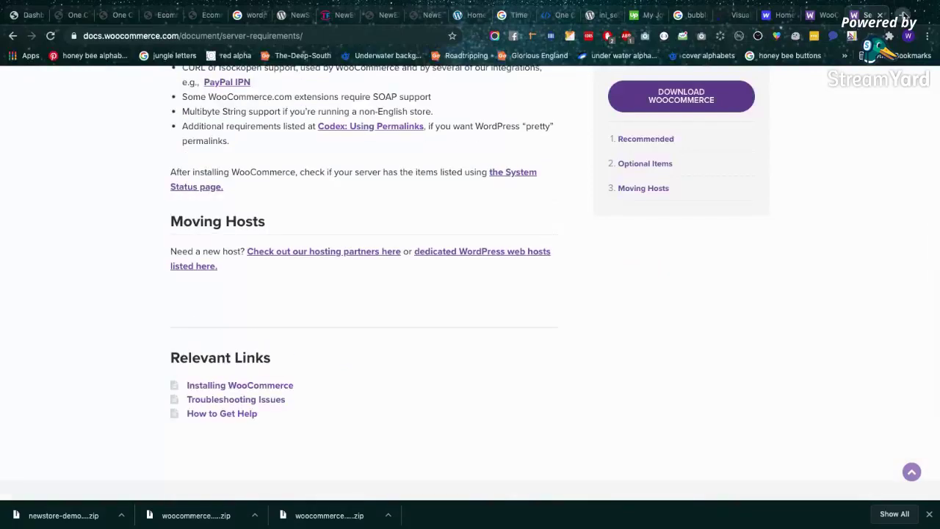
Open YouTube in a new browser tab and return to the beginning of the WooCommerce Server Recommendations page
{"action": "key", "text": "ctrl+t"}
{"action": "type", "text": "you"}
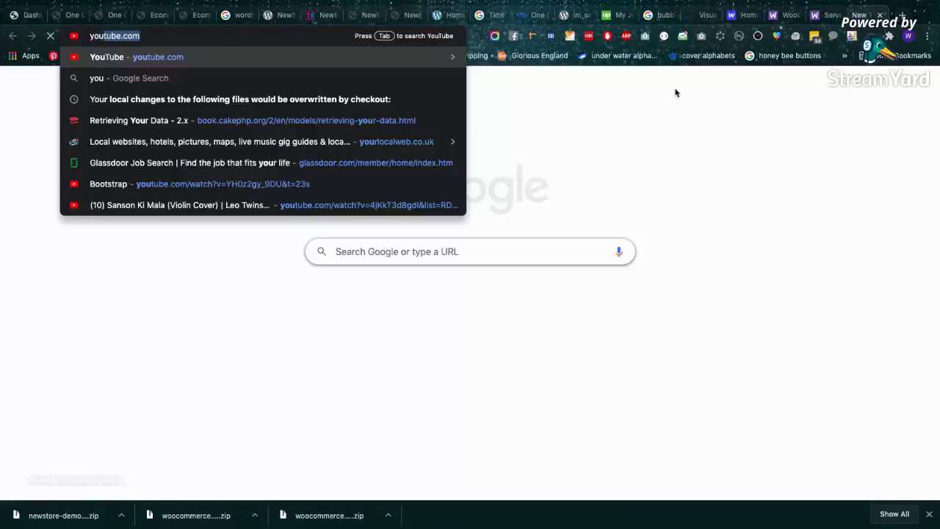
{"action": "key", "text": "Return"}
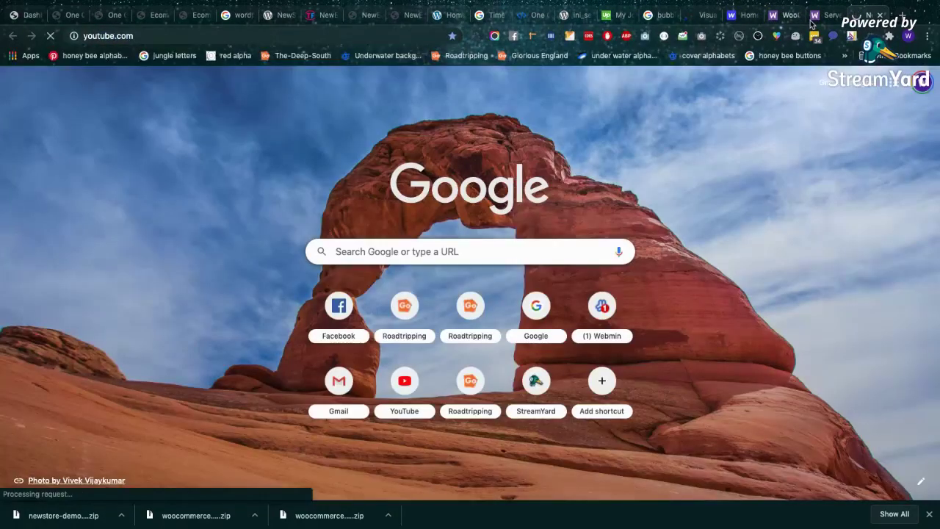
{"action": "left_click", "coordinate": [811, 22]}
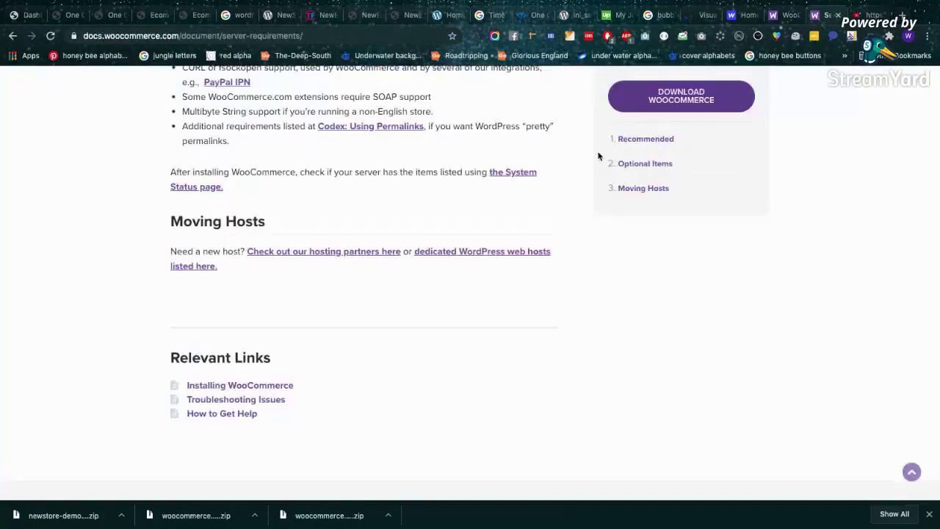
{"action": "scroll", "coordinate": [597, 153], "scroll_direction": "up", "scroll_amount": 5}
{"action": "scroll", "coordinate": [597, 156], "scroll_direction": "up", "scroll_amount": 3}
{"action": "key", "text": "ctrl+Right"}
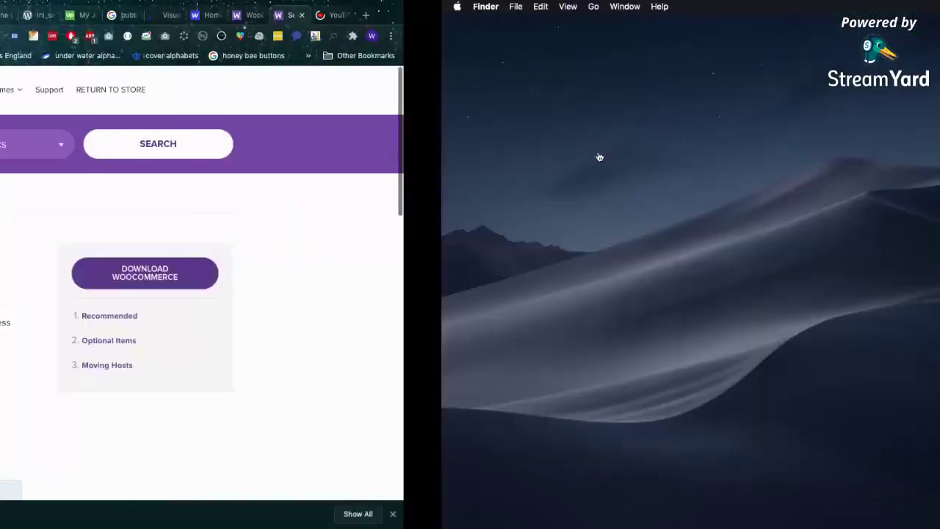
{"action": "key", "text": "ctrl+Left"}
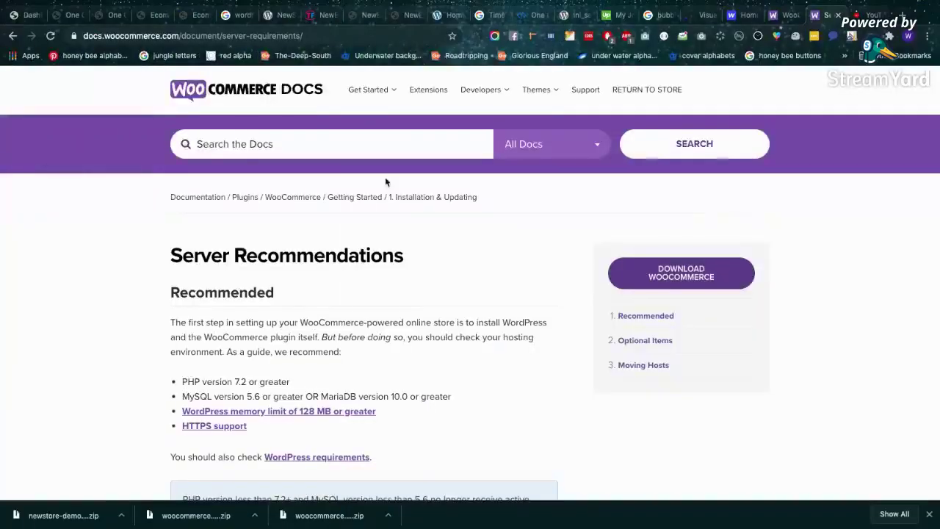
Open an incognito window and search Google for "youtube woocommerce"
{"action": "key", "text": "super+shift+n"}
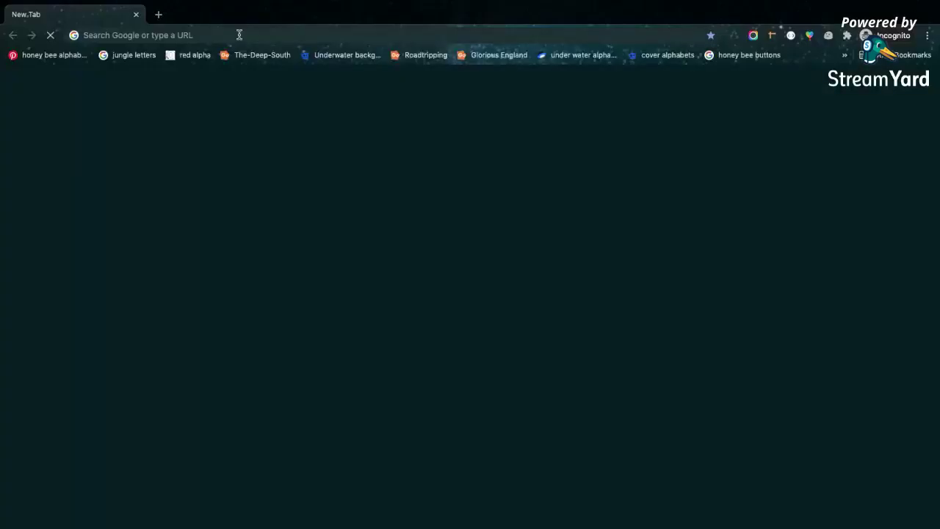
{"action": "type", "text": "yout"}
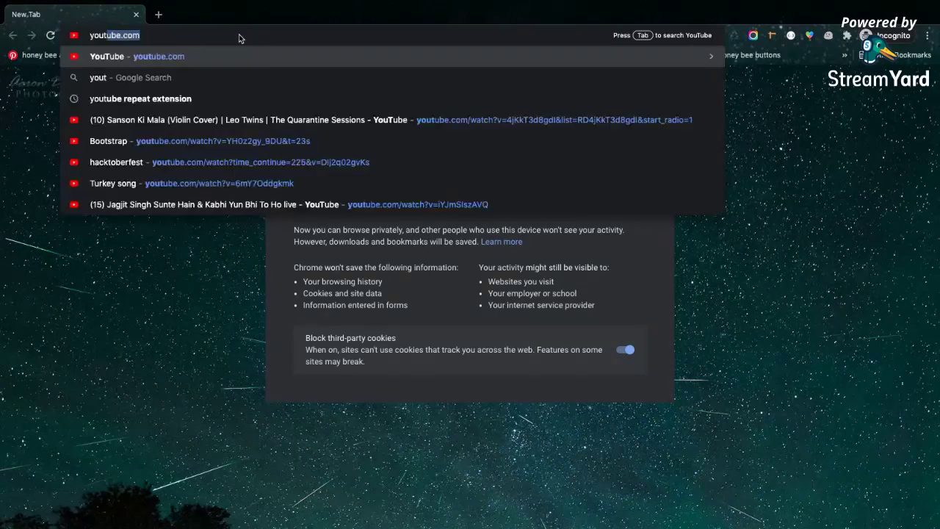
{"action": "key", "text": "BackSpace"}
{"action": "type", "text": "i"}
{"action": "key", "text": "BackSpace"}
{"action": "type", "text": "ube woocommerc"}
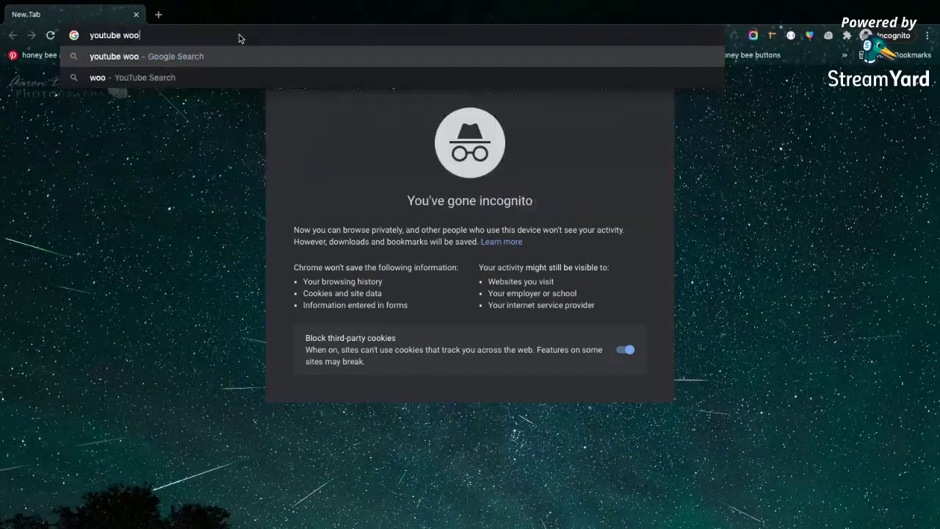
{"action": "type", "text": "e"}
{"action": "key", "text": "Return"}
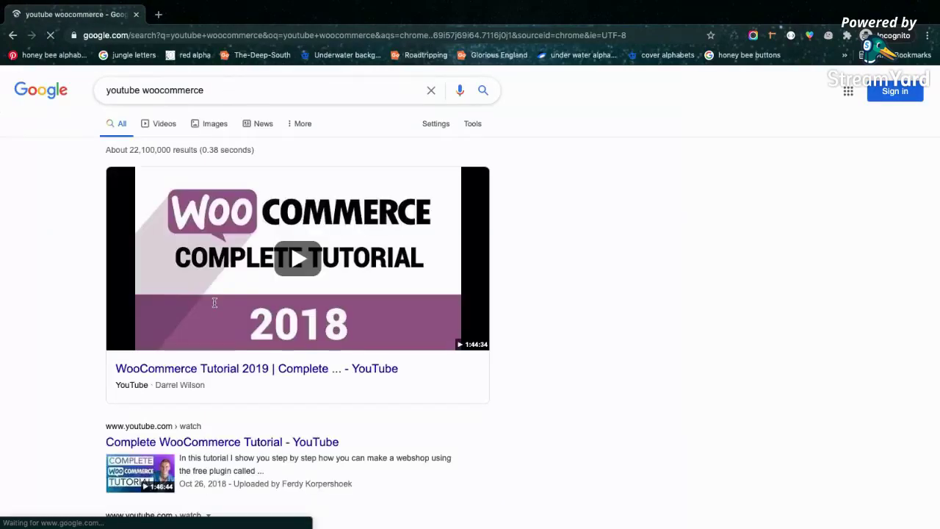
Open the WooCommerce YouTube channel from the search results and play the whole WooCommerce How To playlist
{"action": "scroll", "coordinate": [215, 302], "scroll_direction": "down", "scroll_amount": 3}
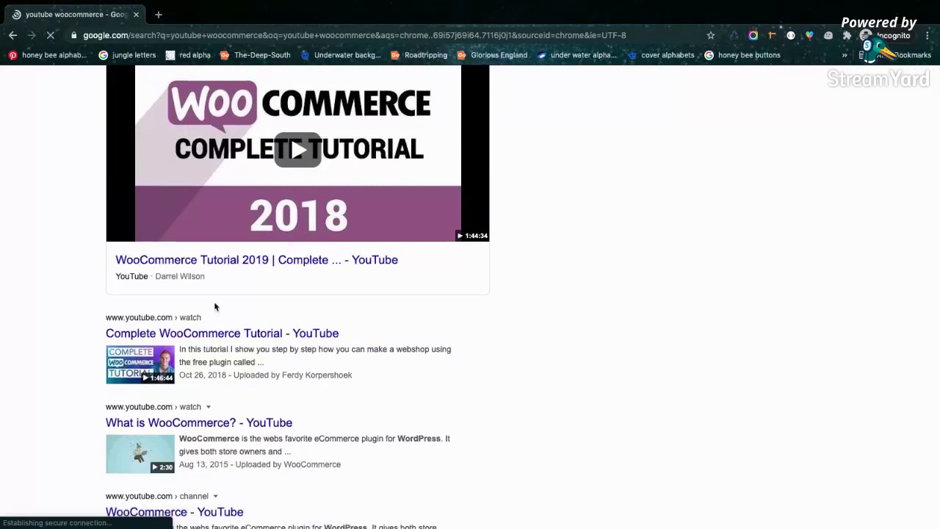
{"action": "scroll", "coordinate": [213, 303], "scroll_direction": "down", "scroll_amount": 1}
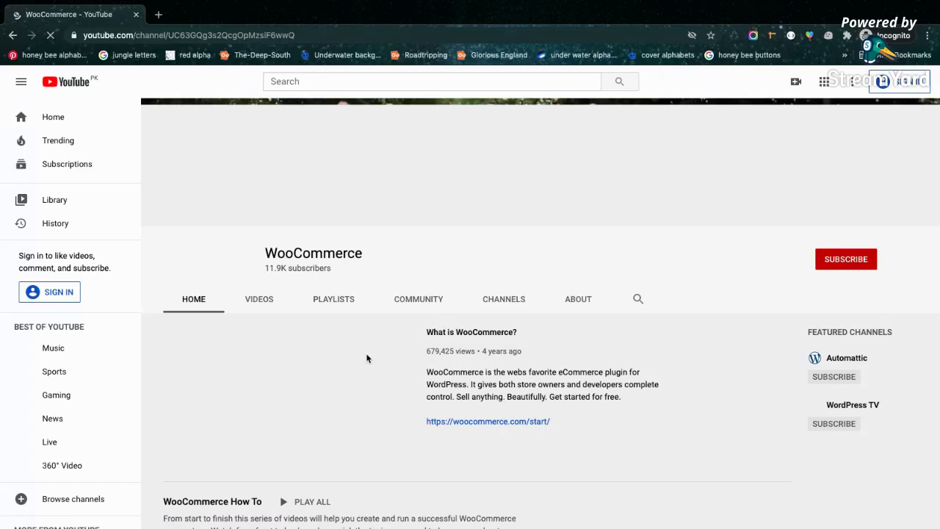
{"action": "scroll", "coordinate": [367, 358], "scroll_direction": "down", "scroll_amount": 3}
{"action": "left_click", "coordinate": [789, 400]}
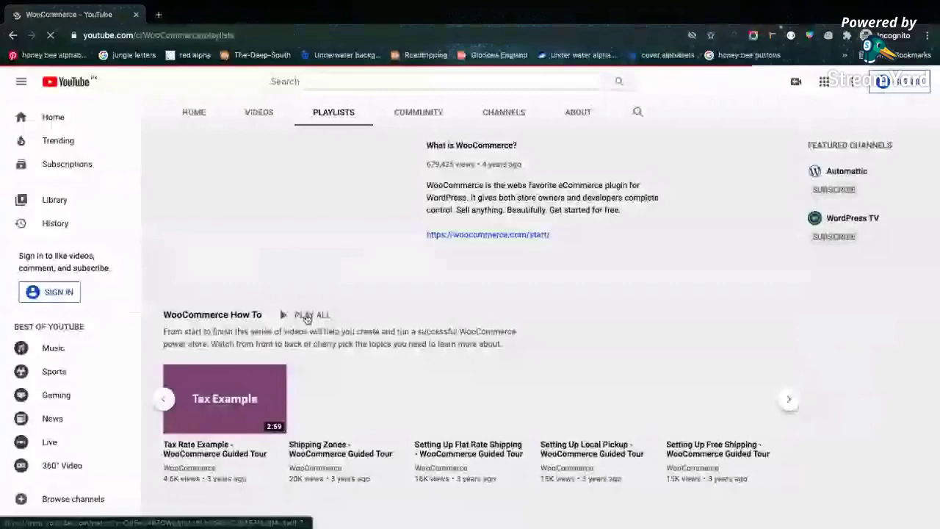
{"action": "left_click", "coordinate": [307, 318]}
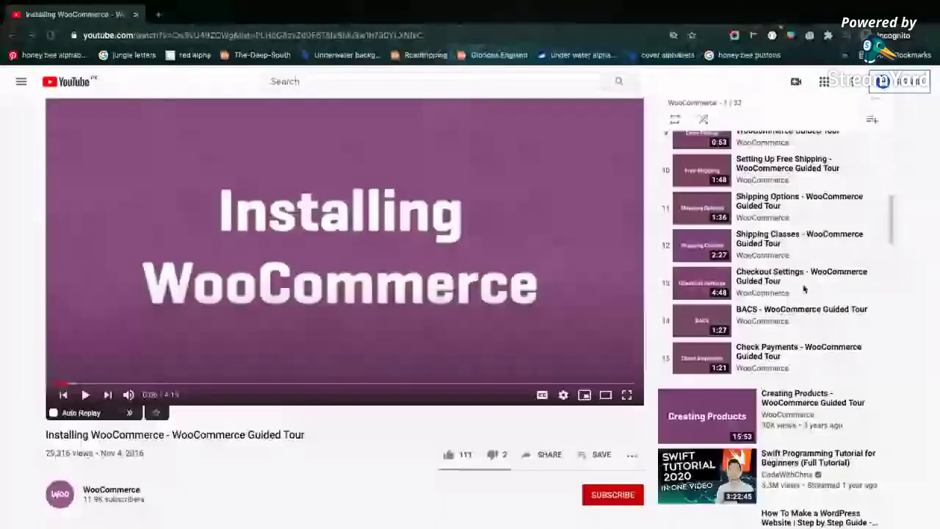
Look through the WooCommerce Guided Tour videos in the playlist and return to the browser window with the WooCommerce Docs
{"action": "scroll", "coordinate": [804, 288], "scroll_direction": "up", "scroll_amount": 5}
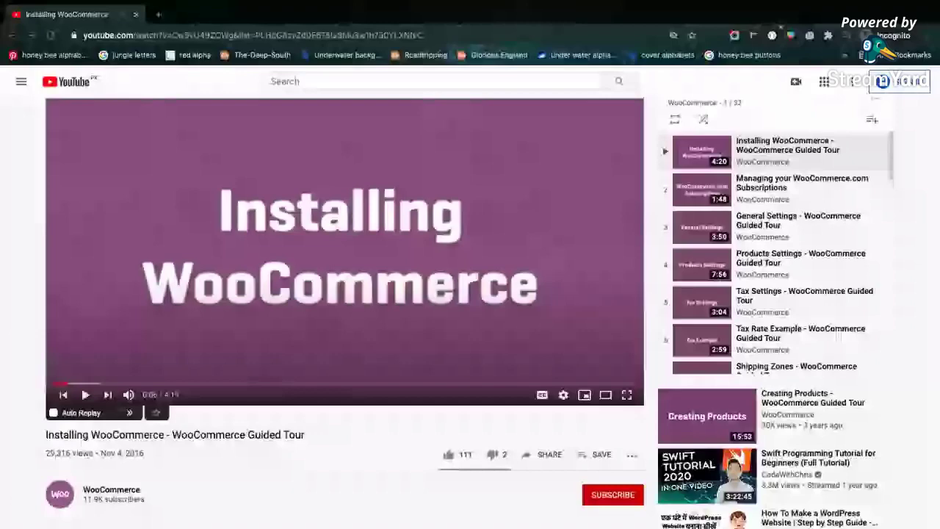
{"action": "scroll", "coordinate": [784, 228], "scroll_direction": "down", "scroll_amount": 10}
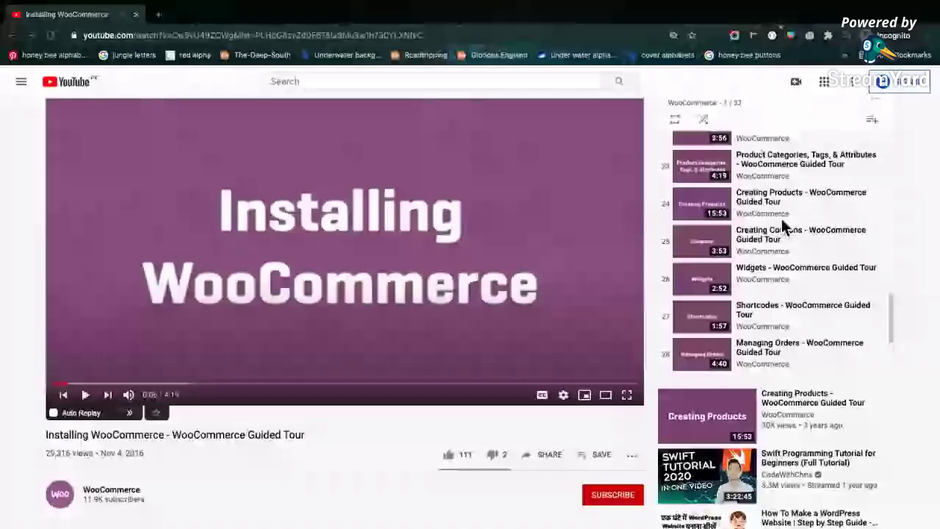
{"action": "scroll", "coordinate": [784, 228], "scroll_direction": "up", "scroll_amount": 1}
{"action": "key", "text": "alt+Tab"}
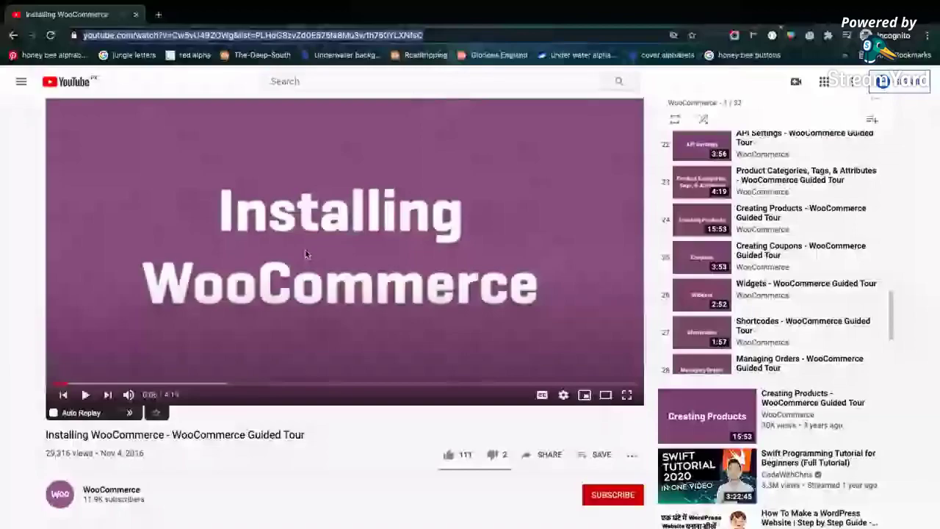
{"action": "key", "text": "alt+Tab"}
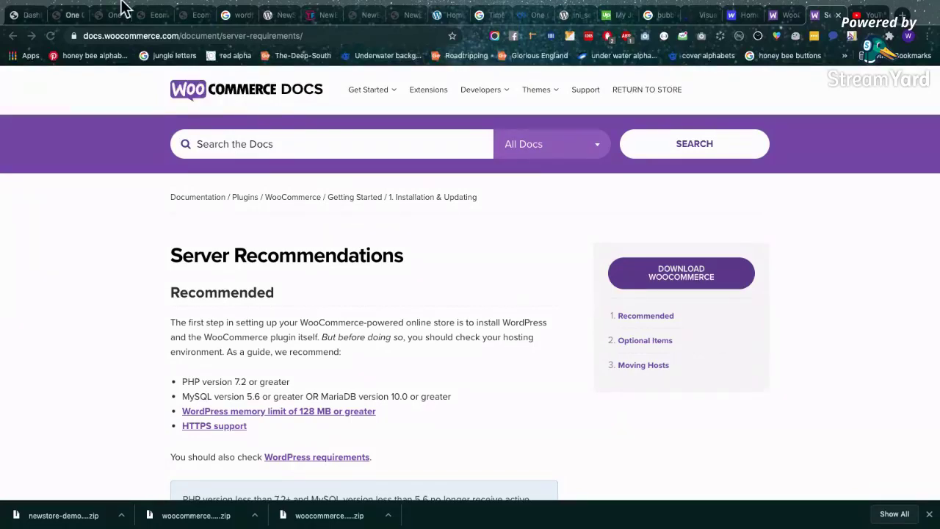
Review the WordPress Dashboard, the manual demo files upload and the Demo 1 import page in their open tabs
{"action": "left_click", "coordinate": [28, 18]}
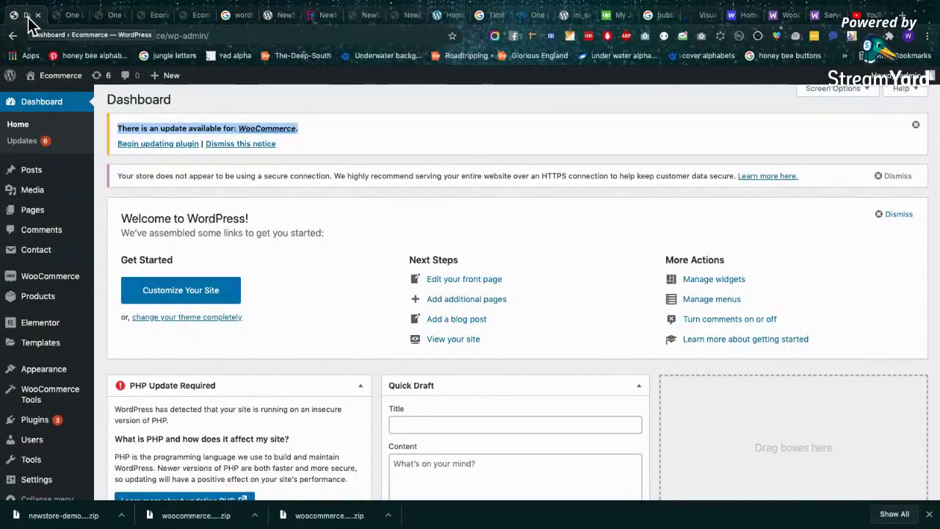
{"action": "left_click", "coordinate": [69, 19]}
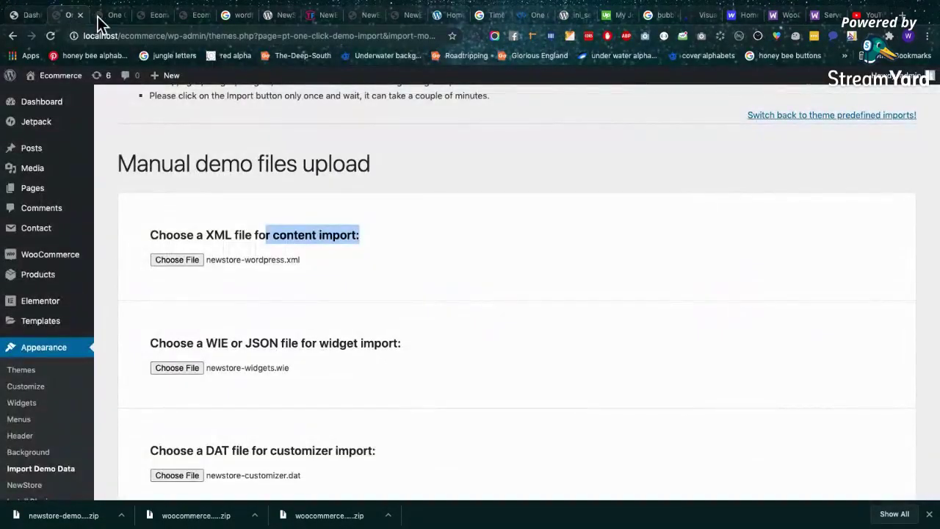
{"action": "left_click", "coordinate": [102, 19]}
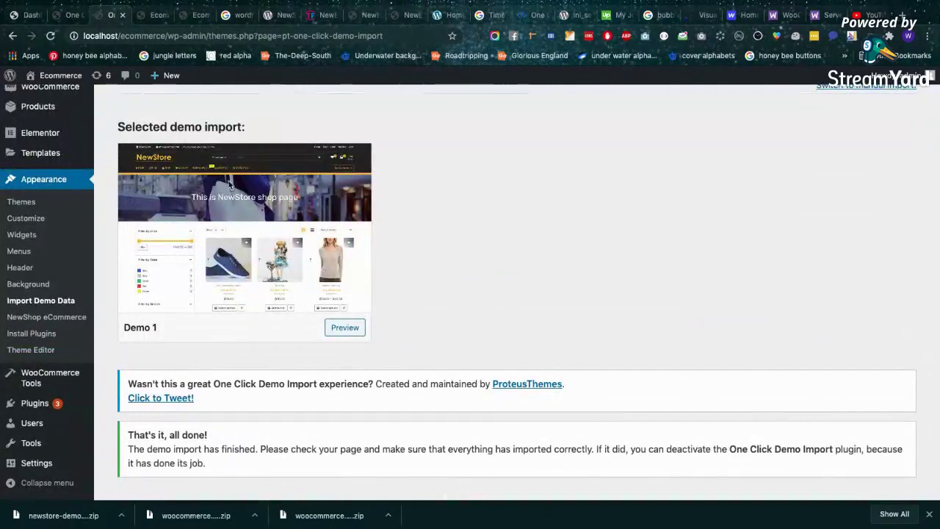
{"action": "scroll", "coordinate": [229, 181], "scroll_direction": "up", "scroll_amount": 5}
{"action": "scroll", "coordinate": [225, 174], "scroll_direction": "down", "scroll_amount": 4}
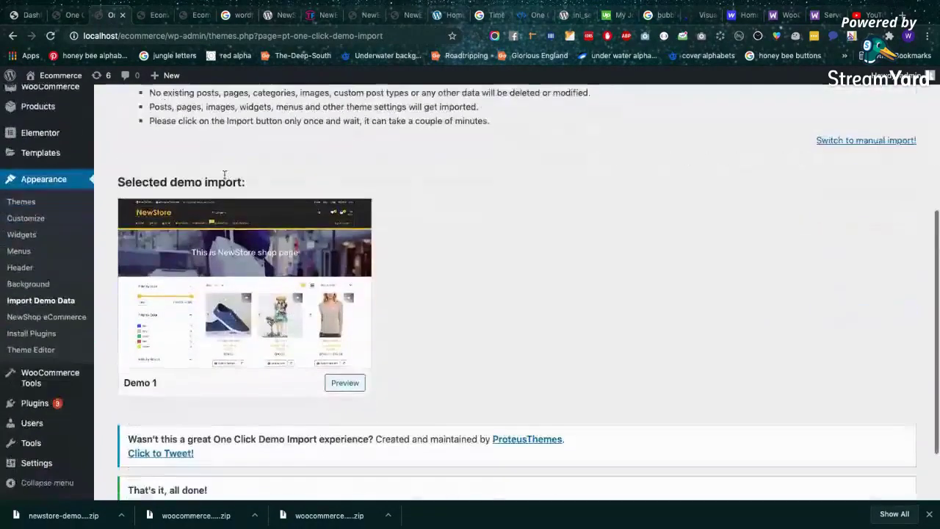
Open the Ecommerce site's front page in a new tab from the WordPress admin and switch to it
{"action": "mouse_move", "coordinate": [55, 76]}
{"action": "right_click", "coordinate": [62, 96]}
{"action": "left_click", "coordinate": [81, 104]}
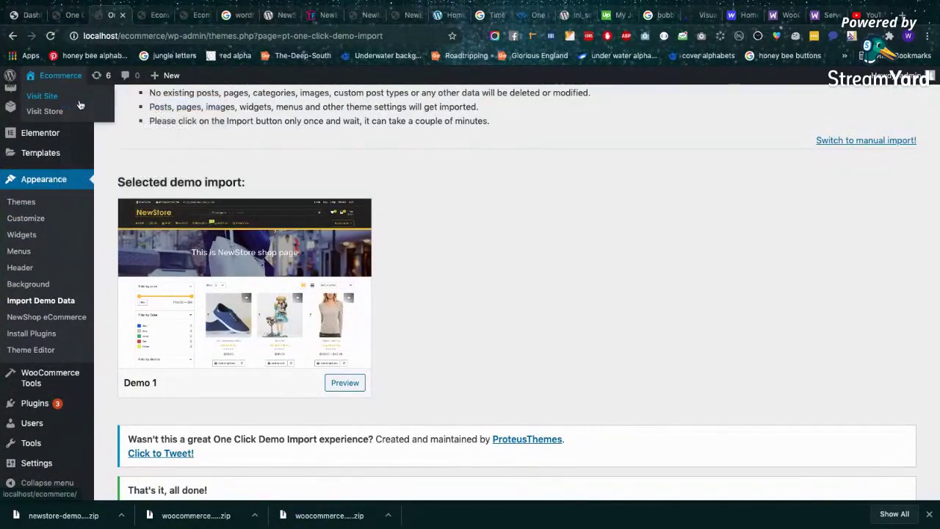
{"action": "left_click", "coordinate": [146, 10]}
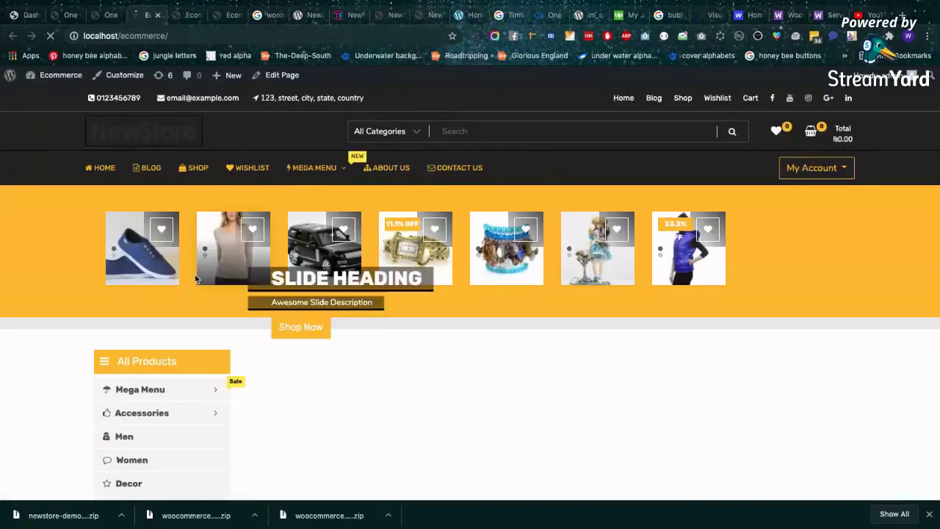
Examine the shop's home page, including its slider, category tiles, and latest, featured, on-sale and price-ranked product sections
{"action": "scroll", "coordinate": [619, 384], "scroll_direction": "down", "scroll_amount": 2}
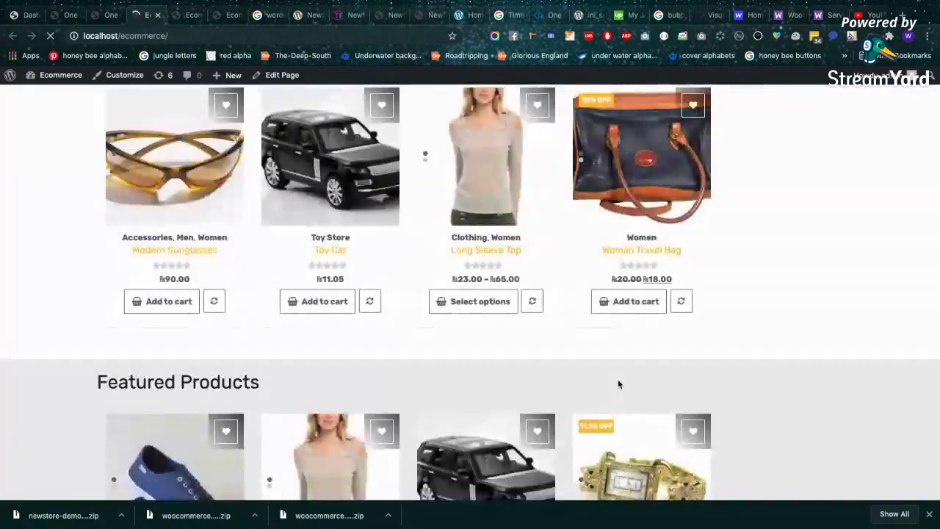
{"action": "scroll", "coordinate": [618, 384], "scroll_direction": "down", "scroll_amount": 3}
{"action": "scroll", "coordinate": [618, 384], "scroll_direction": "down", "scroll_amount": 5}
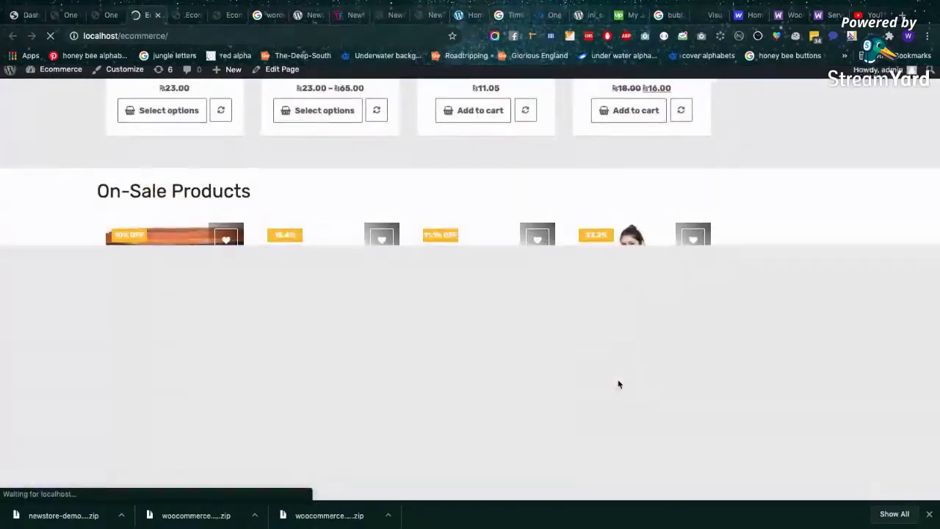
{"action": "scroll", "coordinate": [619, 384], "scroll_direction": "up", "scroll_amount": 5}
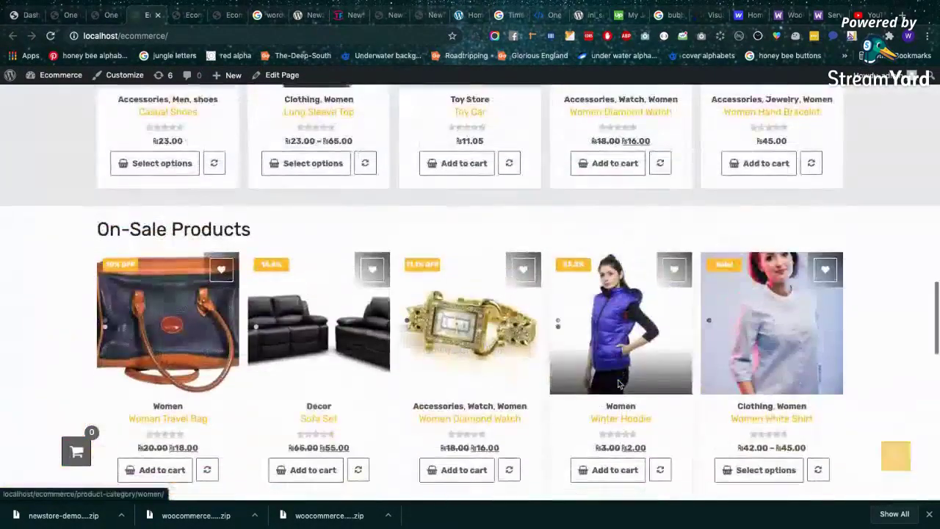
{"action": "scroll", "coordinate": [619, 385], "scroll_direction": "up", "scroll_amount": 2}
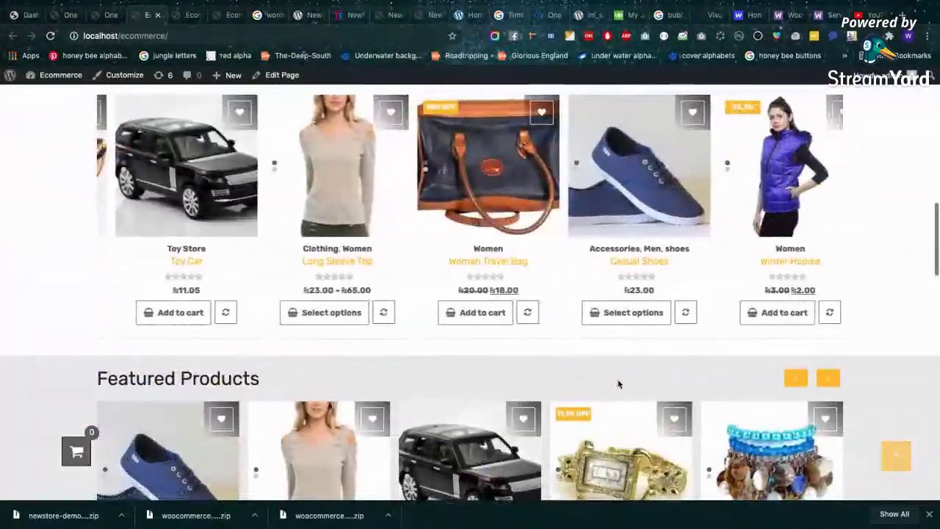
{"action": "scroll", "coordinate": [618, 384], "scroll_direction": "up", "scroll_amount": 5}
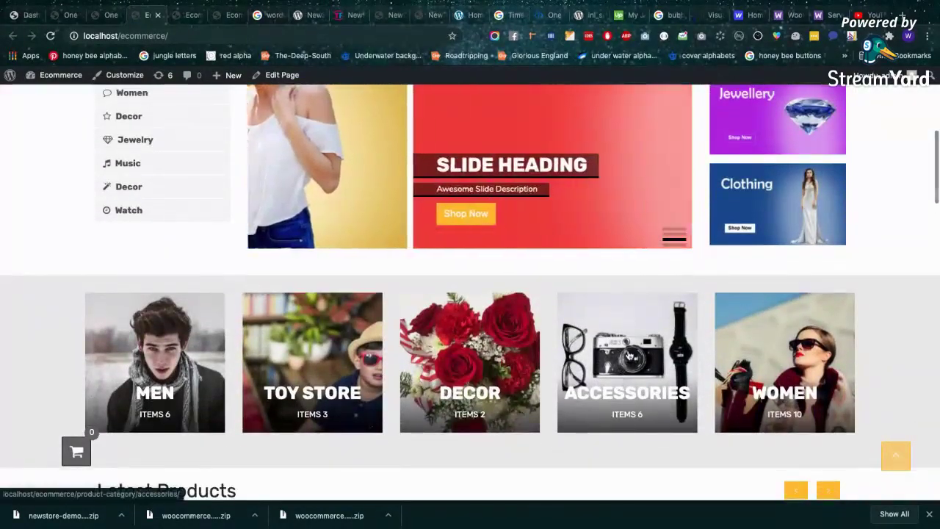
{"action": "scroll", "coordinate": [625, 363], "scroll_direction": "down", "scroll_amount": 1}
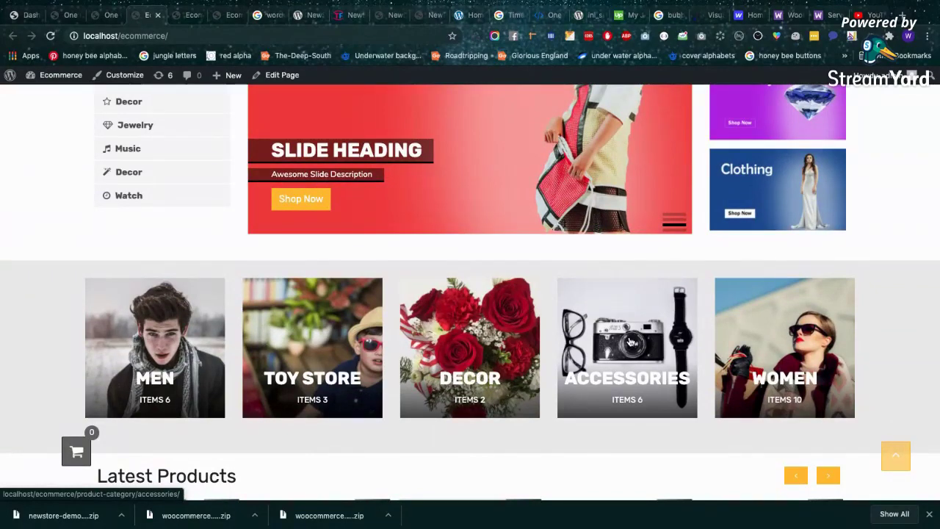
{"action": "scroll", "coordinate": [630, 343], "scroll_direction": "up", "scroll_amount": 1}
{"action": "scroll", "coordinate": [629, 342], "scroll_direction": "down", "scroll_amount": 2}
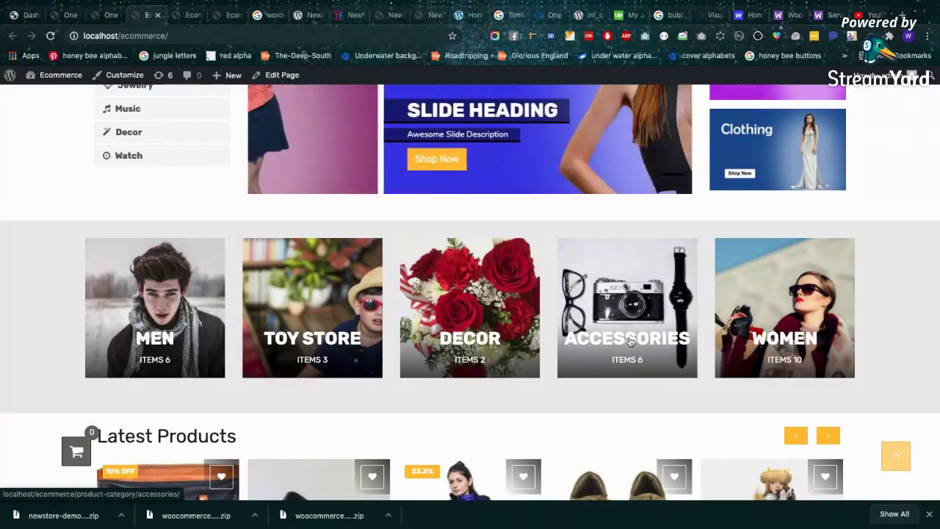
{"action": "scroll", "coordinate": [630, 341], "scroll_direction": "down", "scroll_amount": 8}
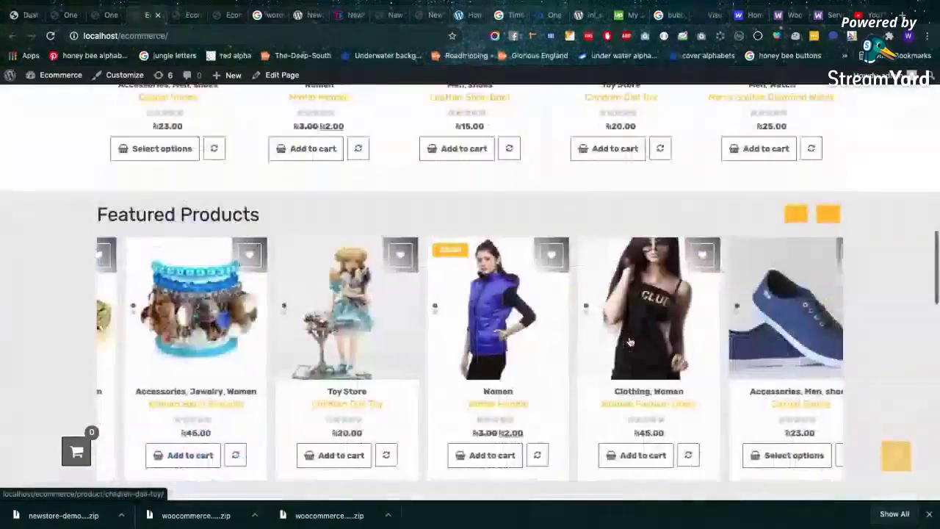
{"action": "scroll", "coordinate": [630, 342], "scroll_direction": "down", "scroll_amount": 12}
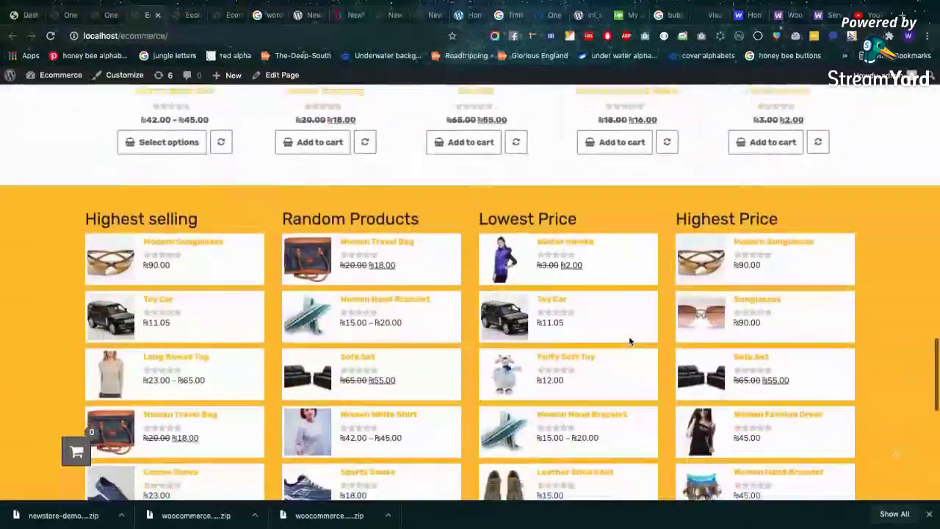